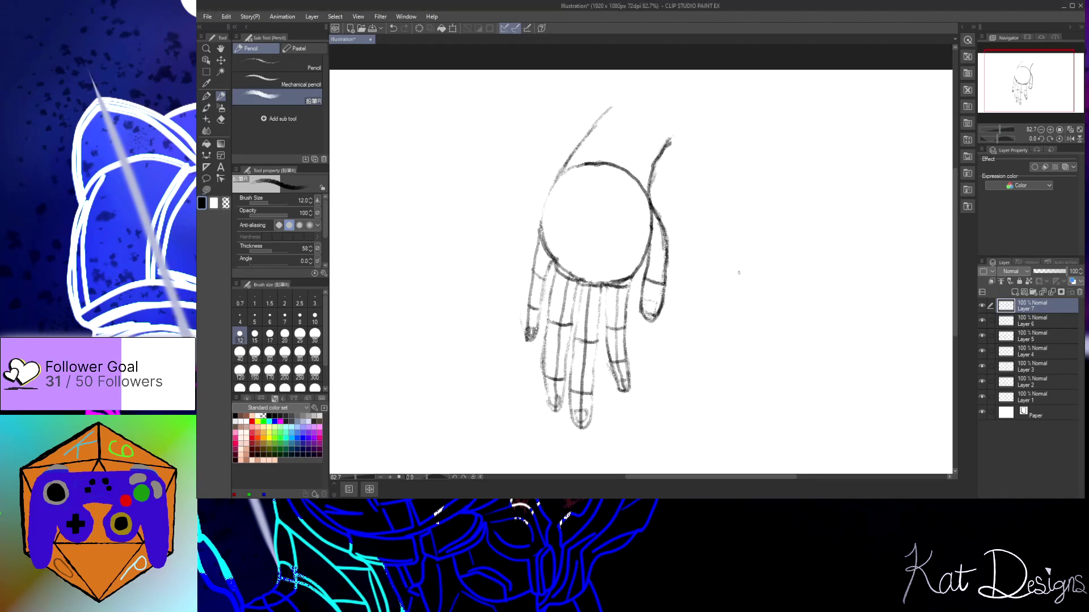
Hide Layer 1 with the palm circle and add a new raster layer above it
click(1041, 399)
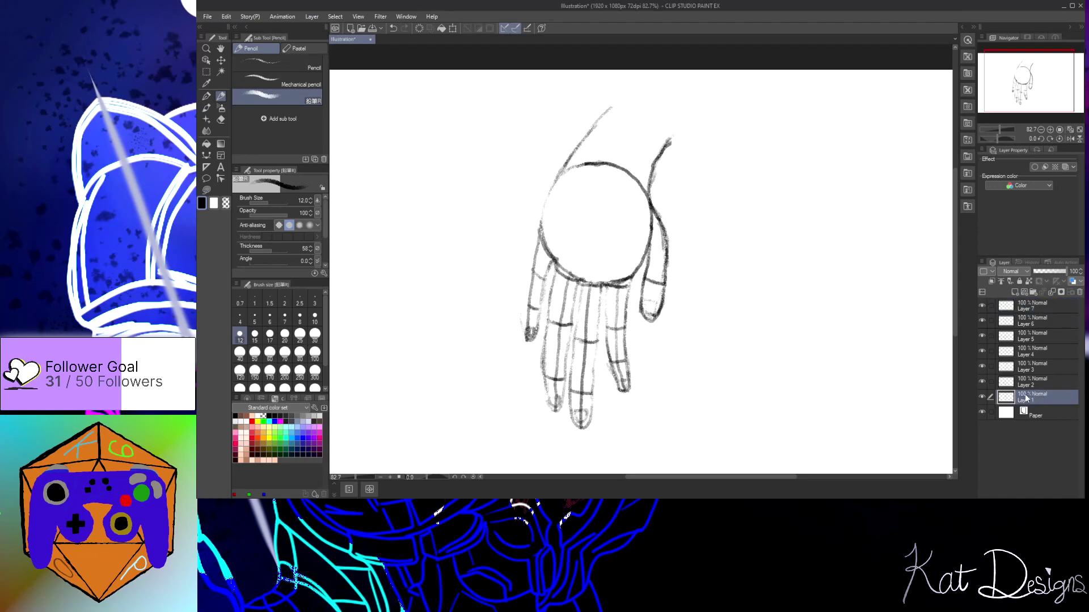
click(982, 397)
click(984, 396)
click(985, 397)
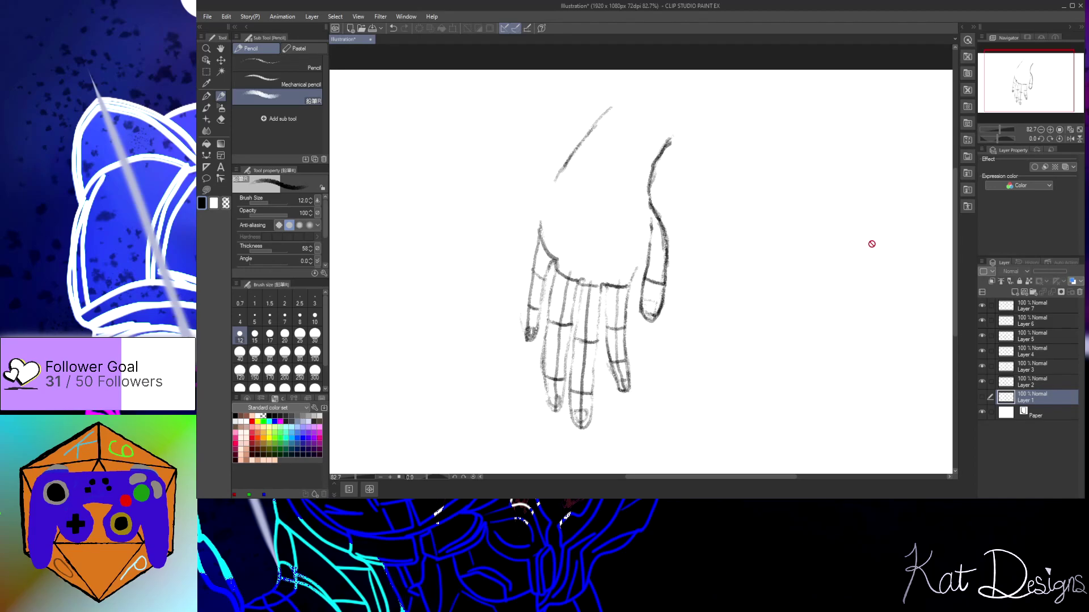
click(1015, 292)
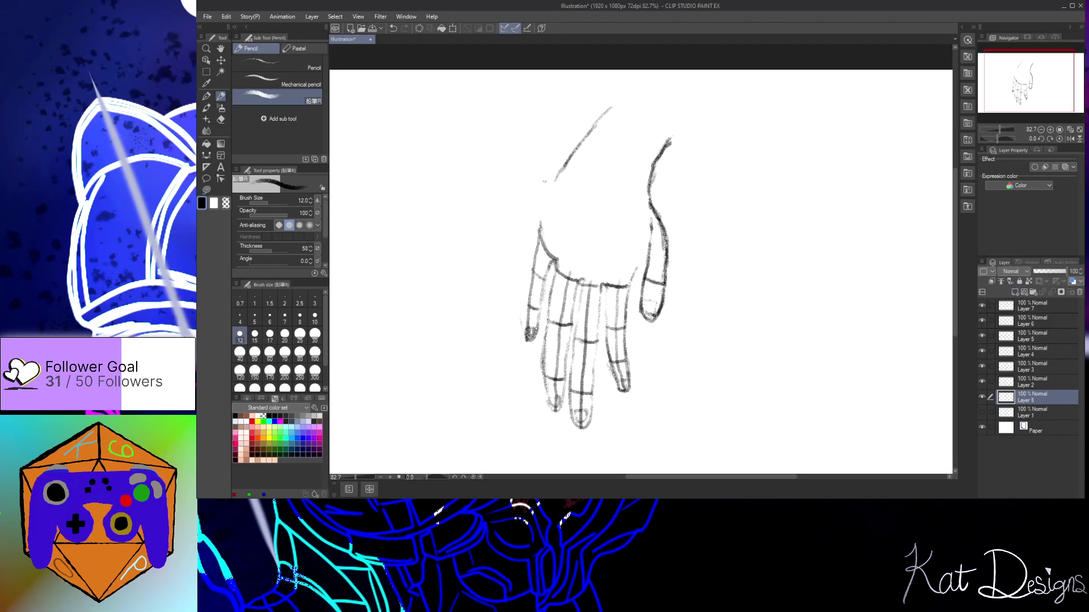
Sketch both sides of the palm on the new layer, joining the forearm lines to the finger bases
mouse_move(570, 162)
mouse_down()
mouse_move(545, 186)
mouse_move(533, 282)
mouse_up()
mouse_move(645, 185)
mouse_down()
mouse_move(651, 231)
mouse_move(628, 285)
mouse_up()
mouse_move(649, 236)
mouse_down()
mouse_move(638, 253)
mouse_move(651, 213)
mouse_up()
Darken both sides and the tip of the index finger's outline in pencil
mouse_move(637, 263)
mouse_down()
mouse_move(627, 388)
mouse_move(614, 390)
mouse_move(613, 373)
mouse_up()
drag(602, 286, 599, 331)
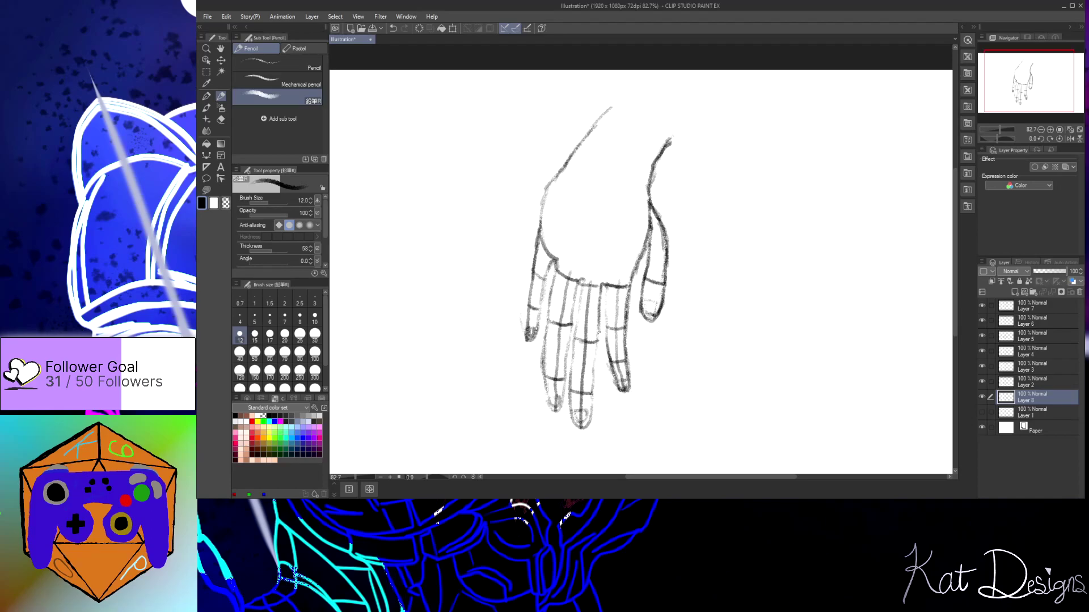
mouse_move(600, 291)
mouse_down()
mouse_move(614, 388)
mouse_move(625, 384)
mouse_up()
drag(622, 322, 629, 363)
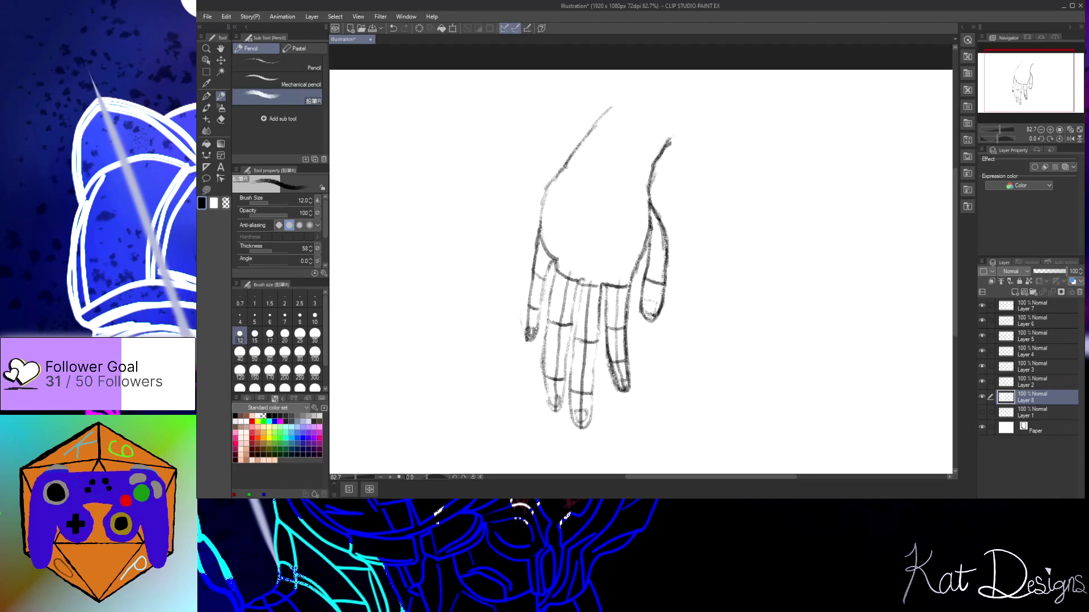
Draw a curved line across the wrist from the forearm's outer edge to the thumb side
drag(568, 172, 583, 183)
drag(646, 198, 605, 197)
mouse_move(561, 165)
mouse_down()
mouse_move(595, 195)
mouse_move(636, 200)
mouse_move(592, 189)
mouse_move(563, 164)
mouse_move(607, 197)
mouse_move(646, 199)
mouse_up()
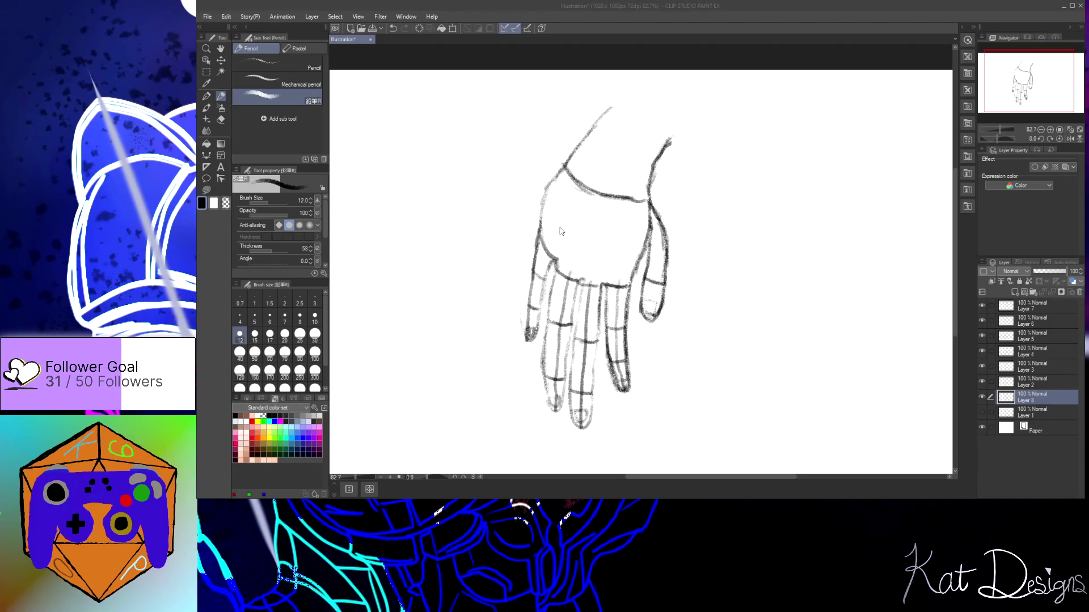
Save the illustration as Hand_Practice and darken the palm's outer edge above the little finger
key(Return)
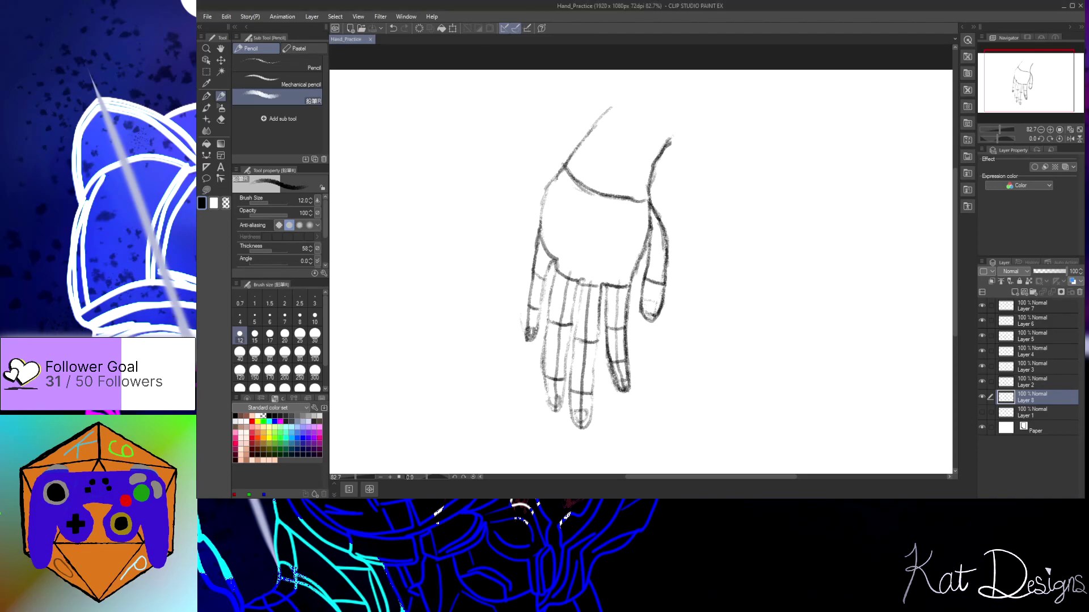
drag(557, 178, 535, 233)
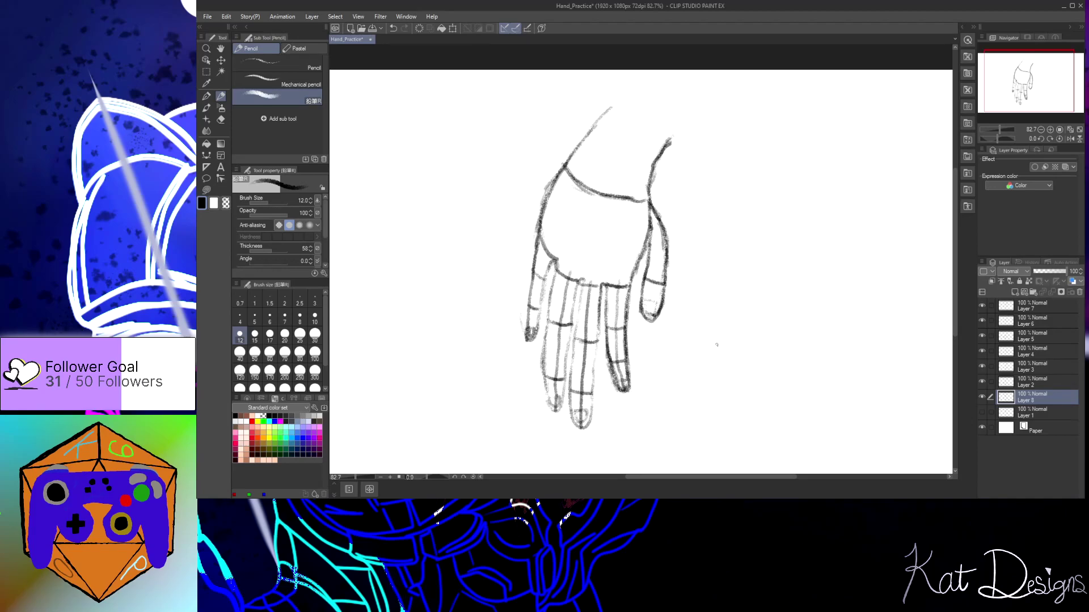
Add a new layer above Layer 8 and move Layer 8 to the top of the layer stack
click(1014, 293)
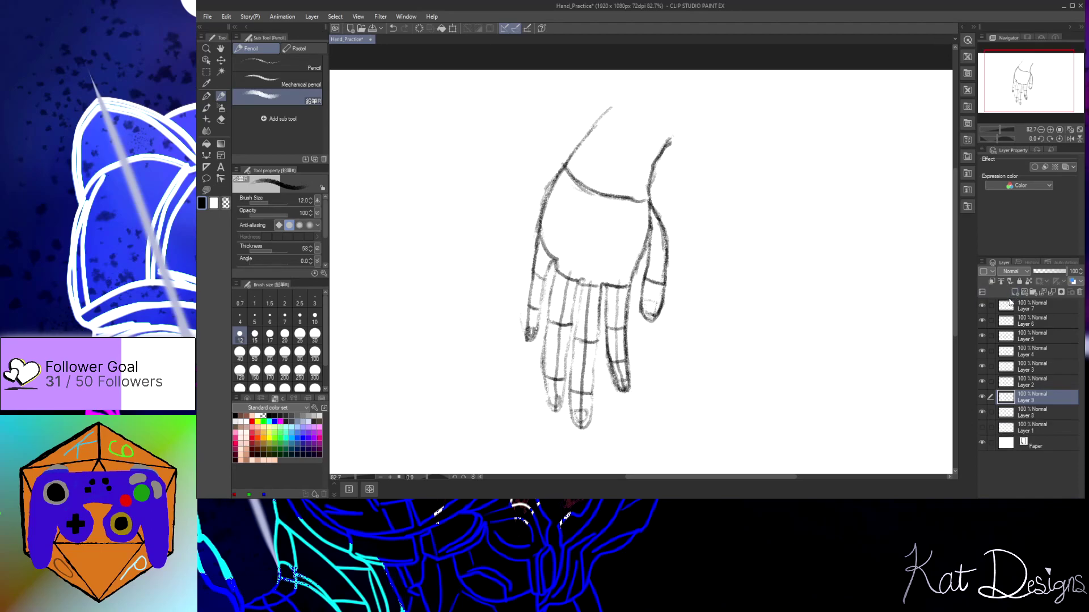
click(1035, 412)
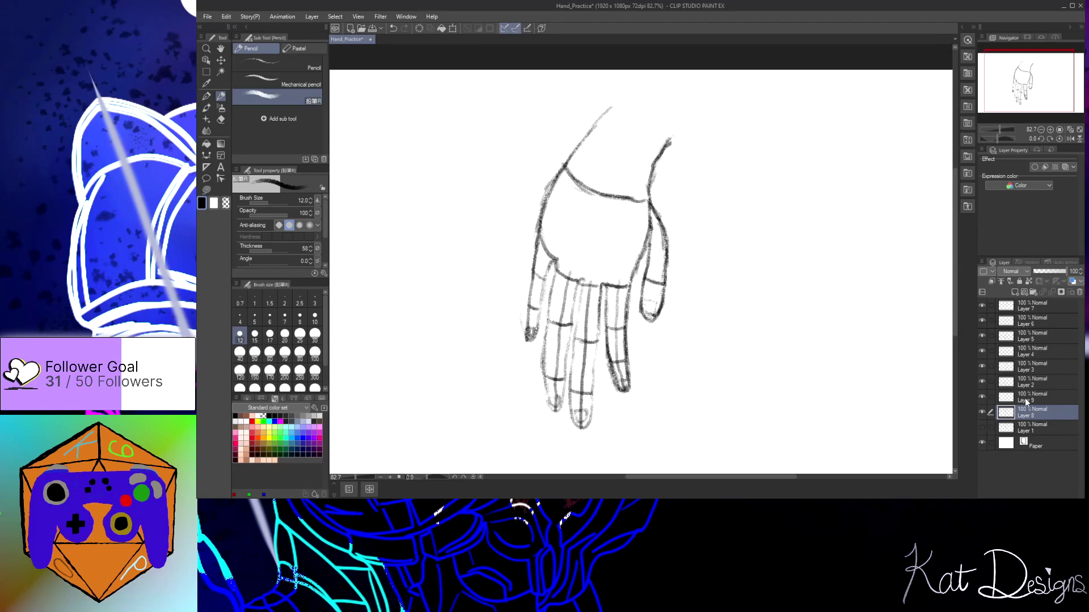
drag(1038, 407, 1042, 306)
drag(1043, 407, 1023, 424)
click(982, 397)
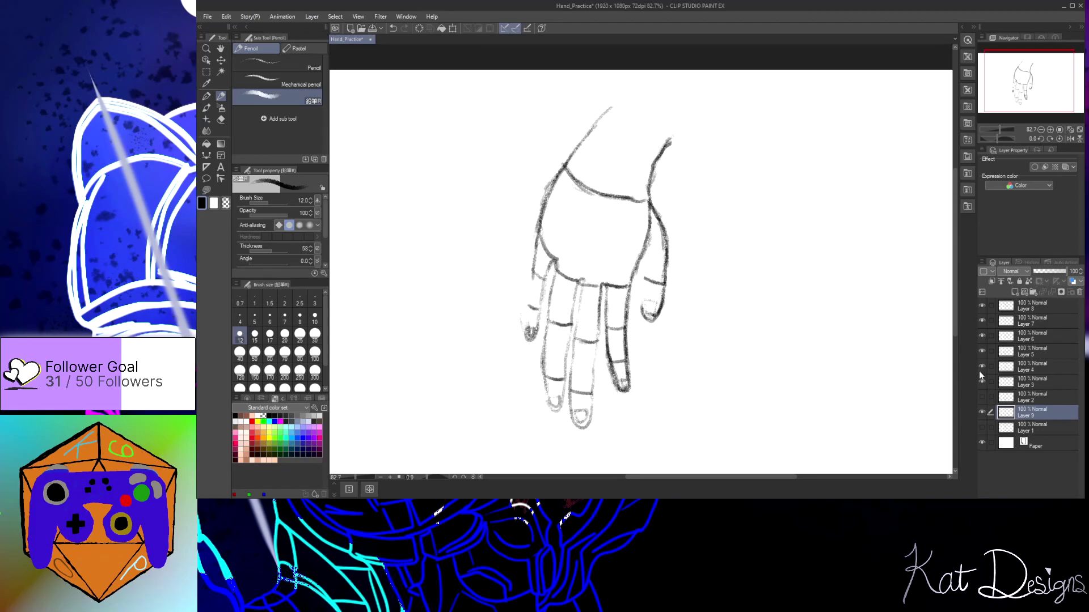
click(982, 397)
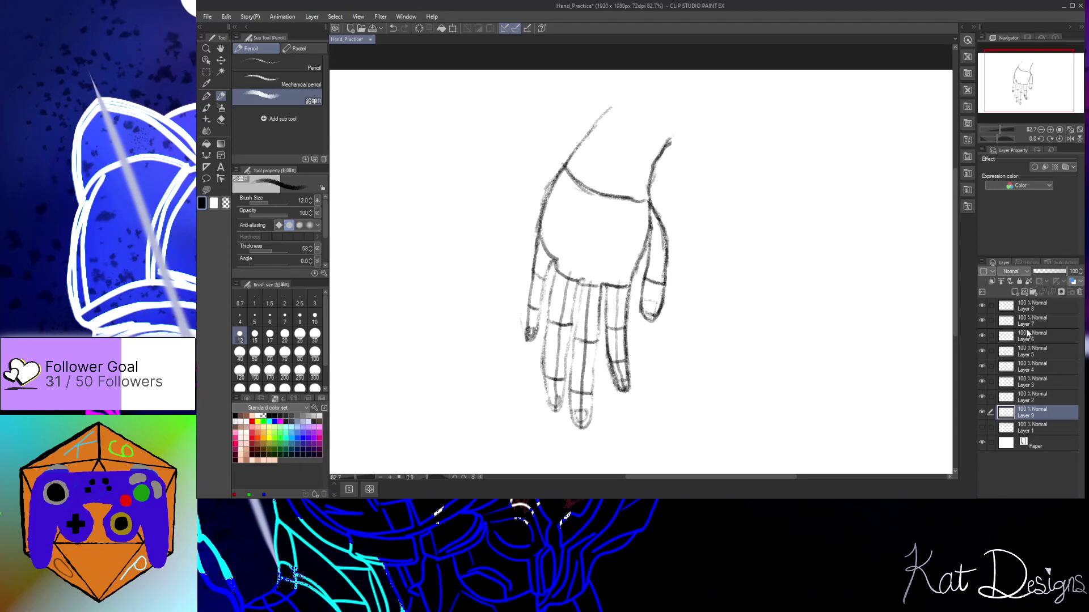
Darken both sides of the little finger's outline in pencil on Layer 5
click(1033, 321)
click(1031, 306)
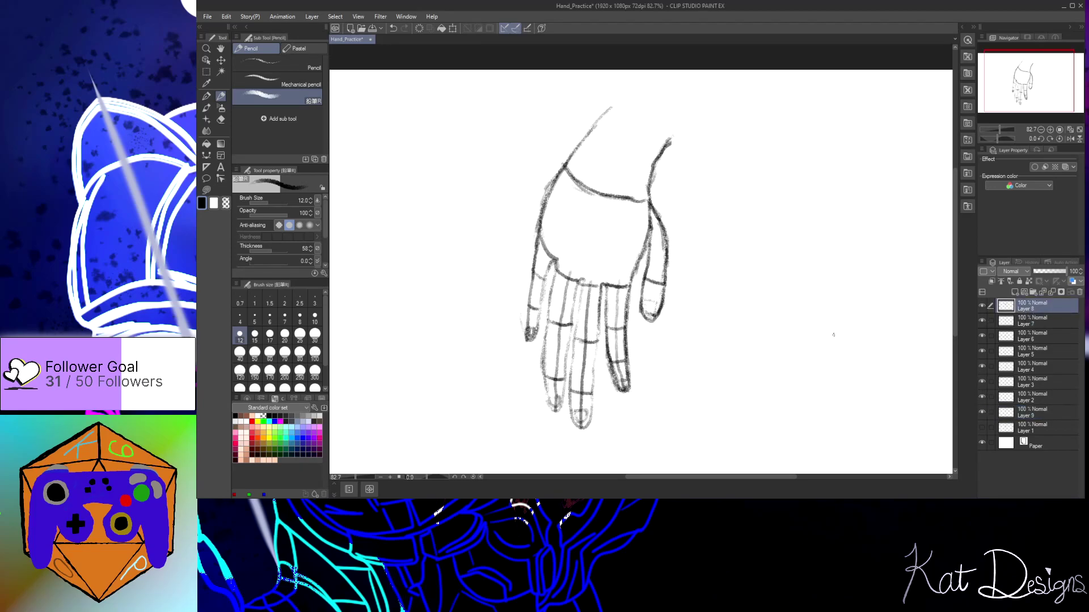
click(1031, 351)
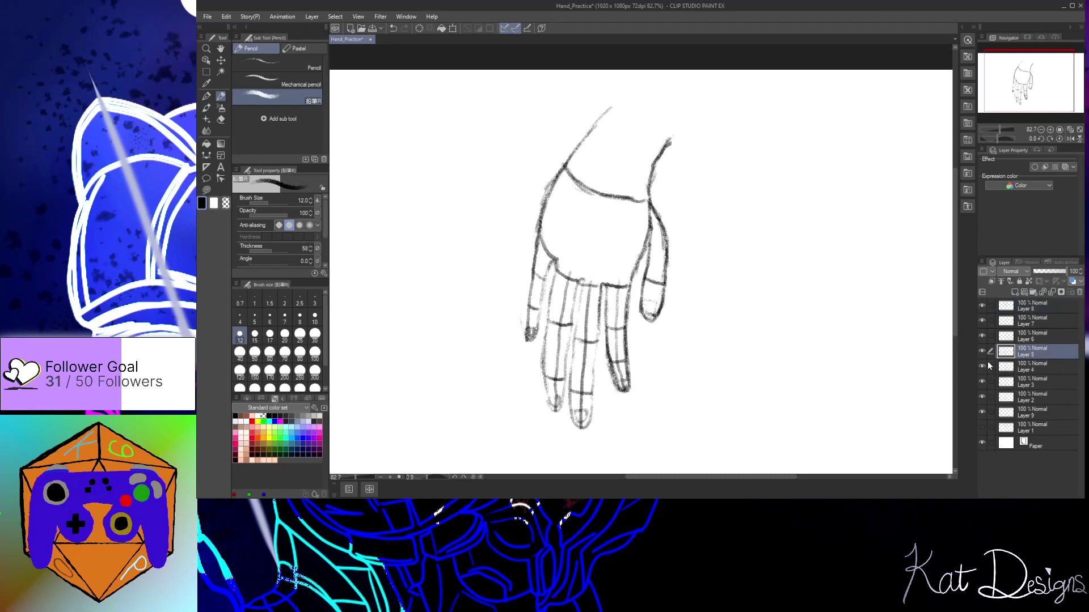
mouse_move(537, 233)
mouse_down()
mouse_move(525, 343)
mouse_move(536, 338)
mouse_up()
mouse_move(555, 259)
mouse_down()
mouse_move(535, 334)
mouse_move(523, 340)
mouse_up()
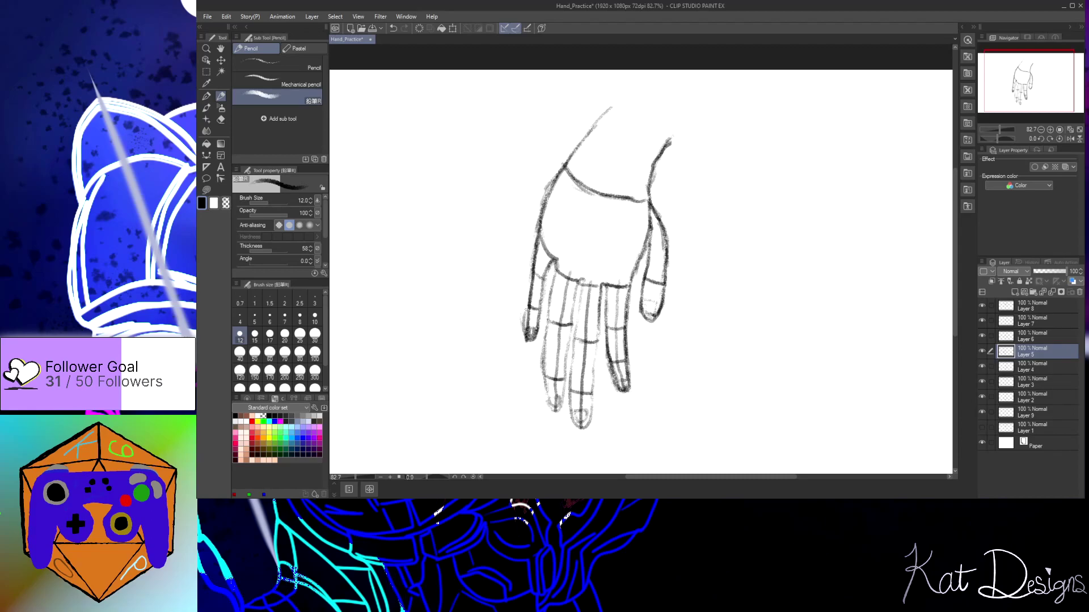
Hide the finger guide lines on Layer 2 and make Layer 8 active
click(982, 397)
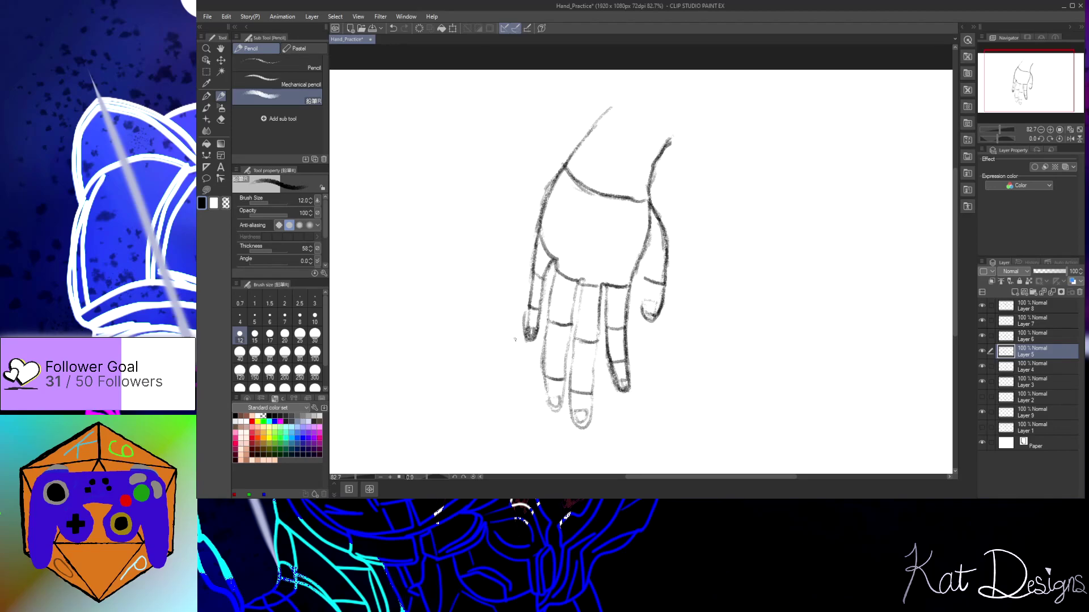
click(1046, 319)
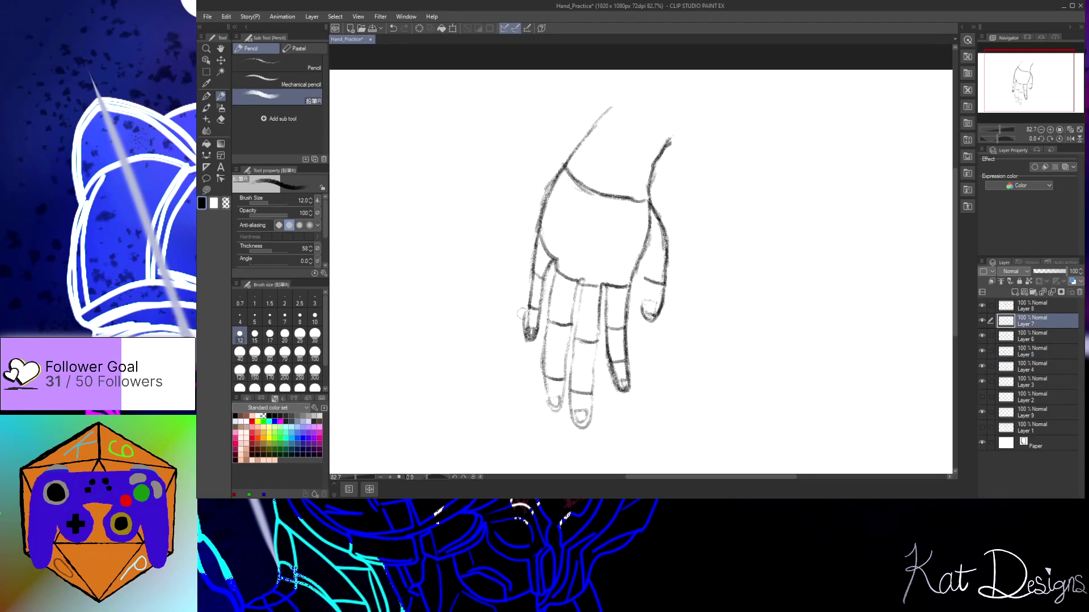
click(1023, 308)
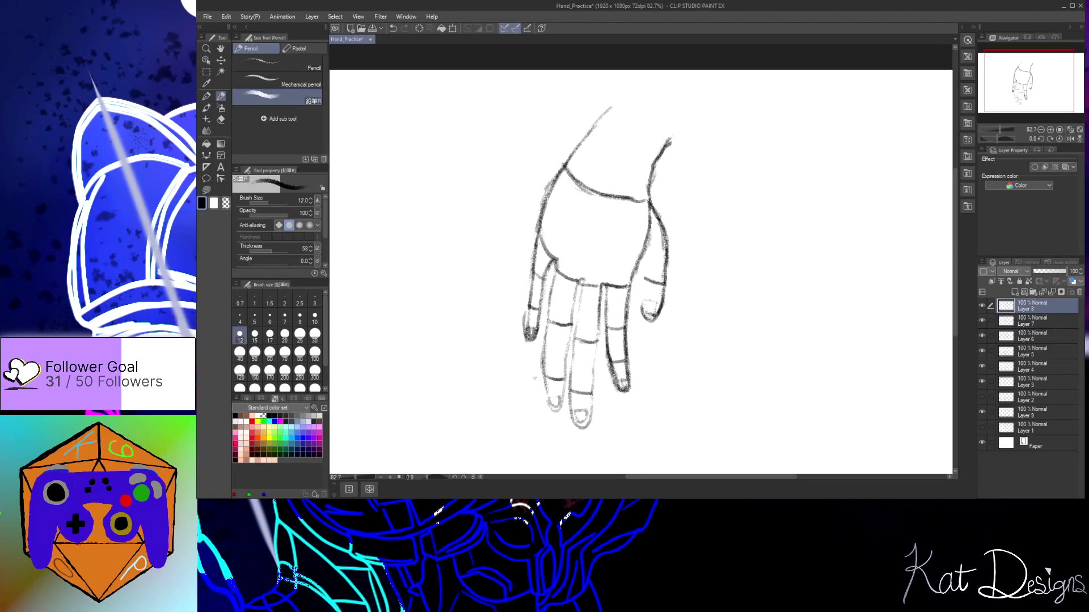
On Layer 9, paint the forearm's outer edge, the palm's outer edge and the little finger light peach using the Turnip pen at size 20
click(1005, 414)
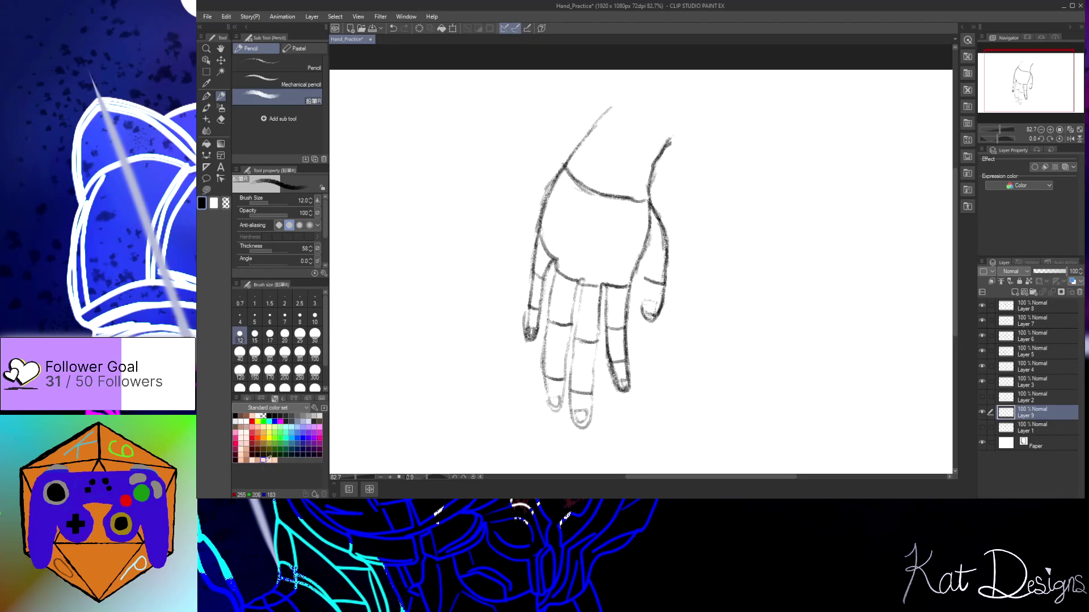
click(213, 203)
click(264, 461)
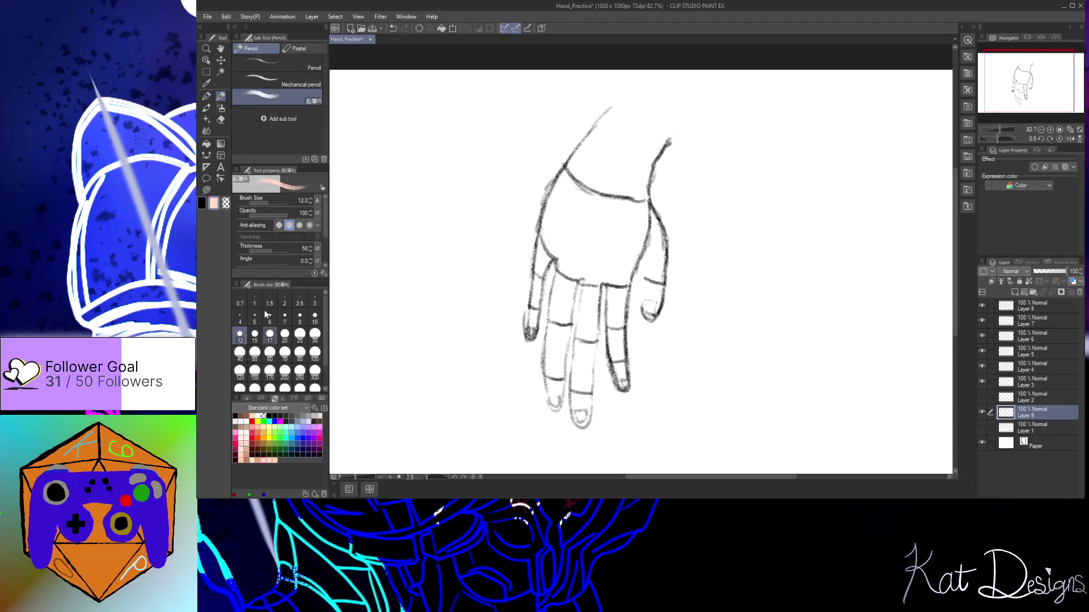
click(206, 96)
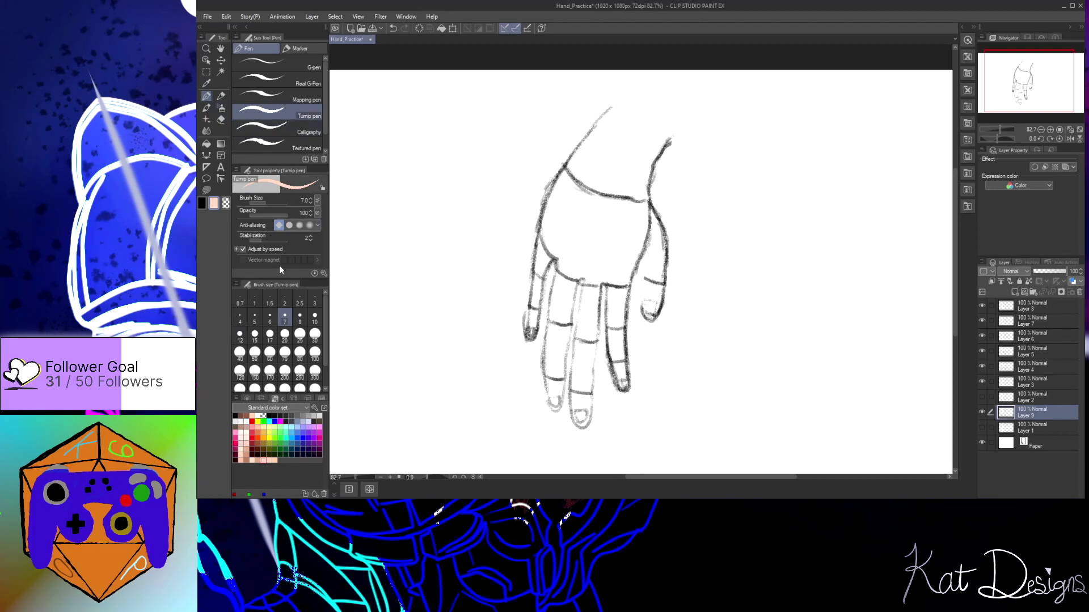
click(285, 336)
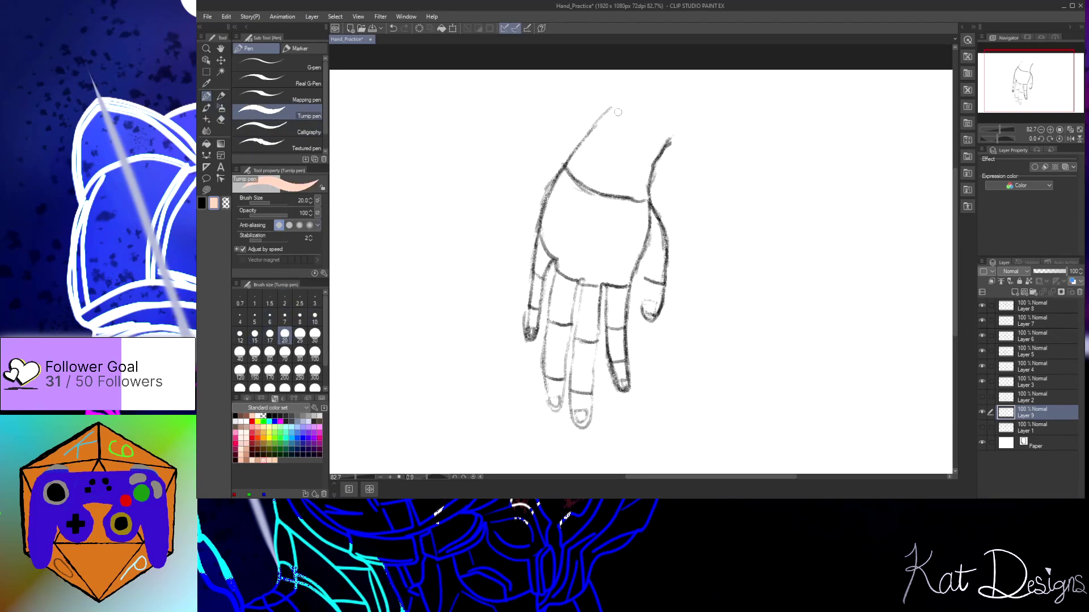
mouse_move(614, 110)
mouse_down()
mouse_move(549, 211)
mouse_move(579, 159)
mouse_up()
mouse_move(547, 216)
mouse_down()
mouse_move(530, 325)
mouse_move(559, 240)
mouse_move(538, 278)
mouse_move(546, 238)
mouse_move(530, 312)
mouse_up()
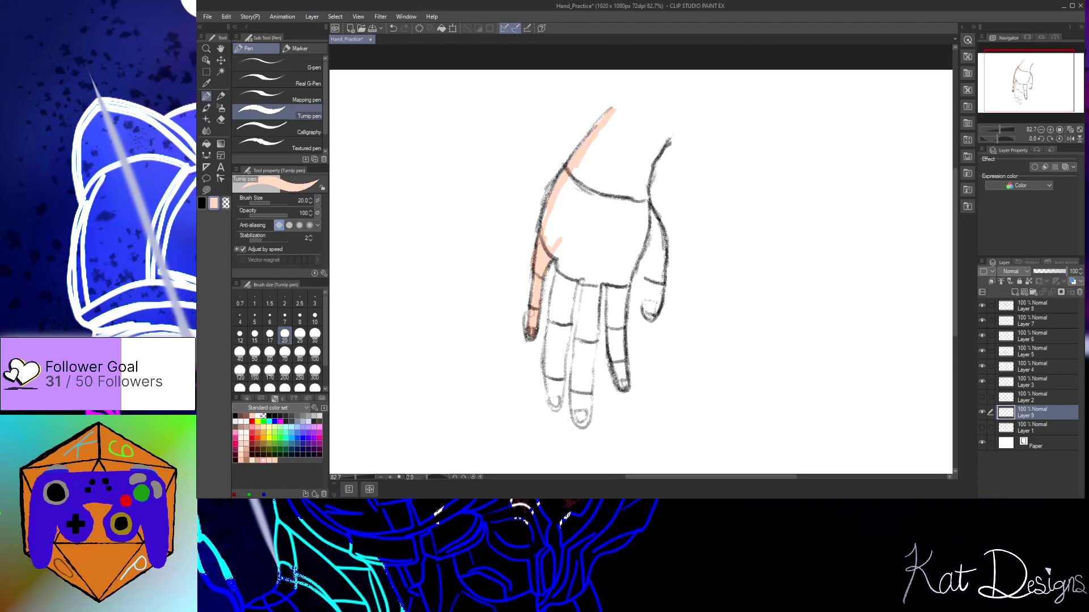
drag(553, 241, 563, 230)
mouse_move(607, 129)
mouse_down()
mouse_move(603, 119)
mouse_move(591, 131)
mouse_up()
Paint the palm's lower edge and the whole index finger light peach
mouse_move(562, 264)
mouse_down()
mouse_move(628, 283)
mouse_move(600, 279)
mouse_move(622, 295)
mouse_move(613, 284)
mouse_move(611, 342)
mouse_move(611, 285)
mouse_move(624, 386)
mouse_move(615, 314)
mouse_move(611, 327)
mouse_move(623, 384)
mouse_move(624, 288)
mouse_up()
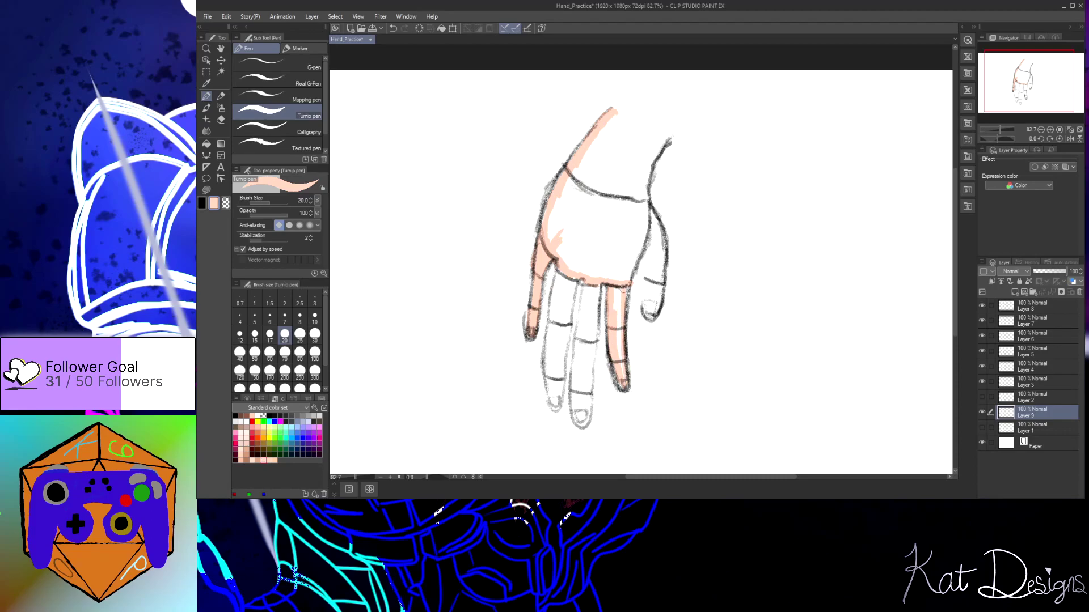
mouse_move(625, 379)
mouse_down()
mouse_move(619, 390)
mouse_move(611, 358)
mouse_up()
mouse_move(612, 318)
mouse_down()
mouse_move(619, 371)
mouse_move(610, 358)
mouse_up()
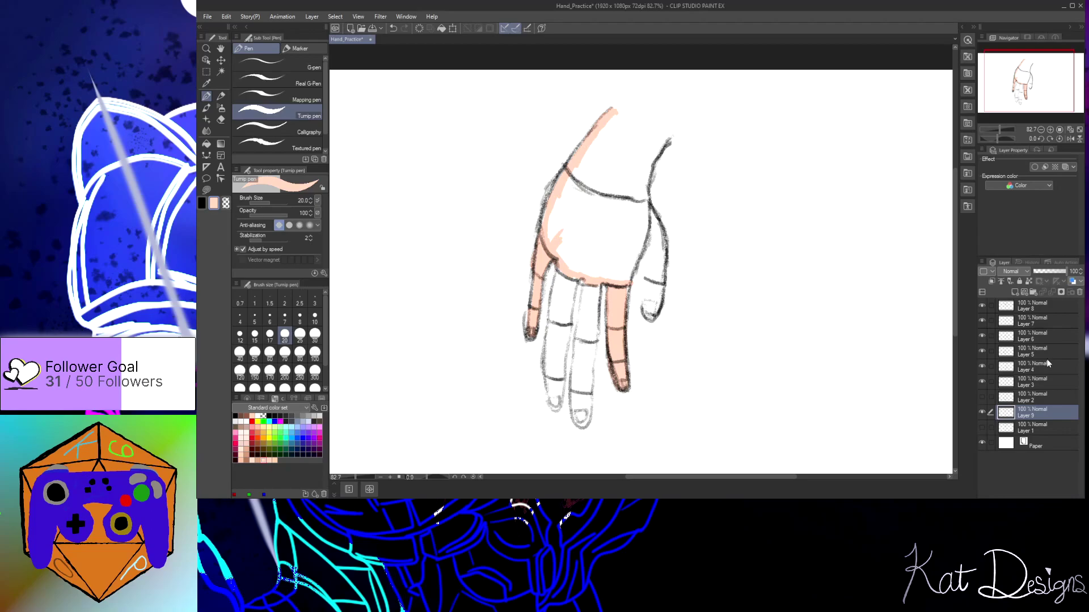
Darken the thumb's inner outline in black pencil on Layer 4
click(1026, 373)
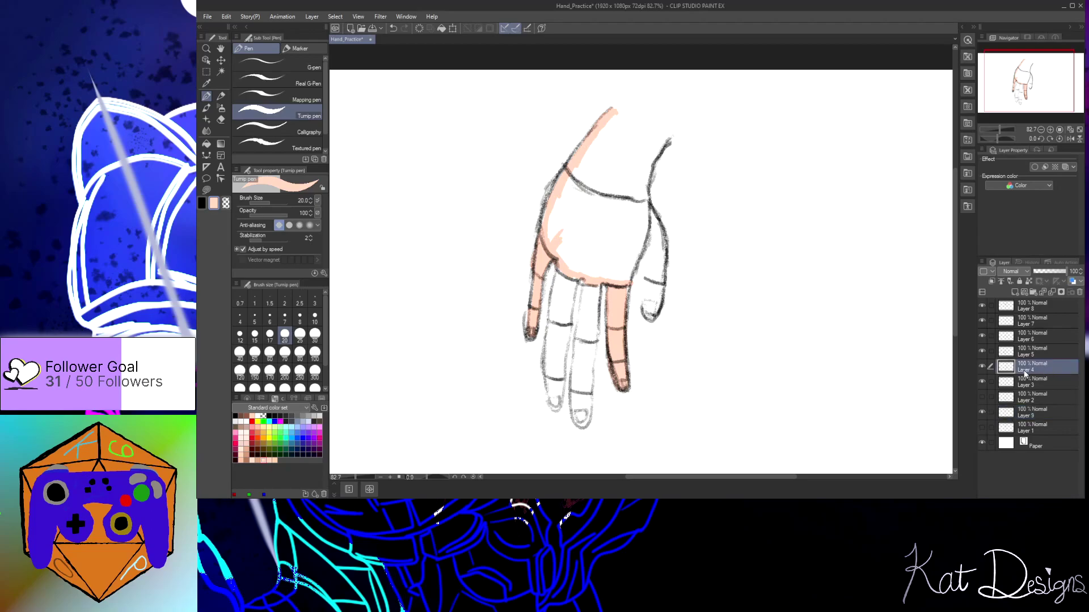
click(221, 96)
click(203, 204)
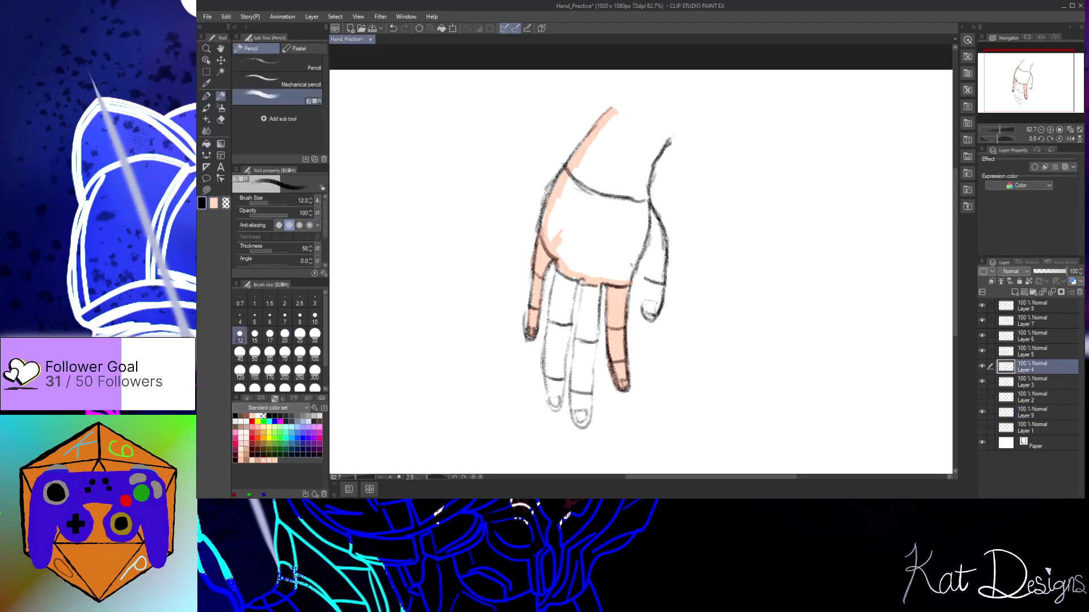
drag(650, 246, 640, 290)
drag(651, 243, 641, 288)
Paint the thumb and the thumb-side edge of the palm and forearm light peach on Layer 9 with the Turnip pen
click(213, 203)
click(207, 108)
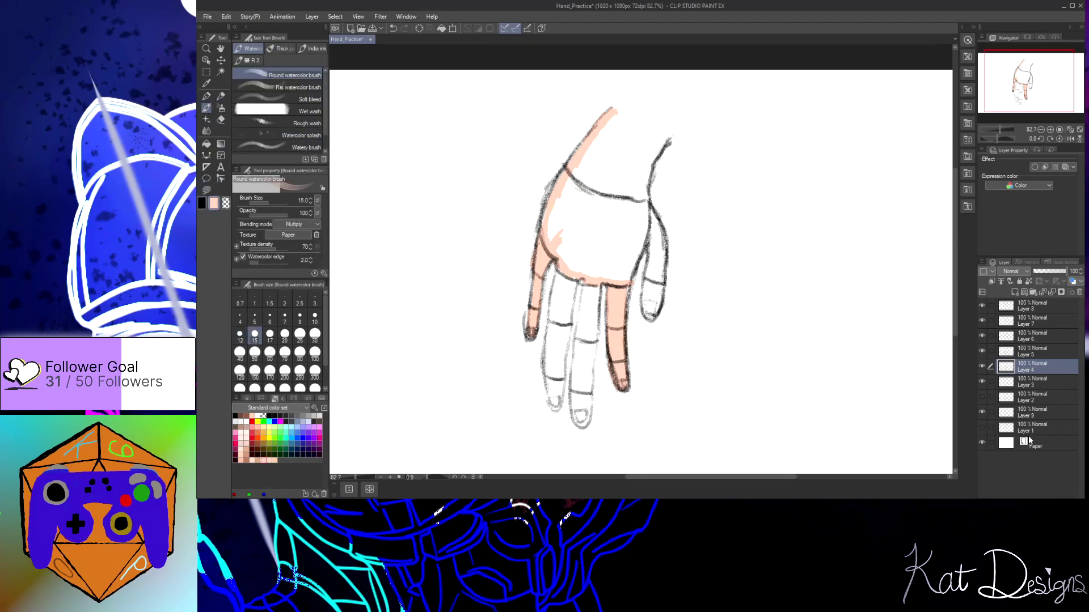
click(1048, 413)
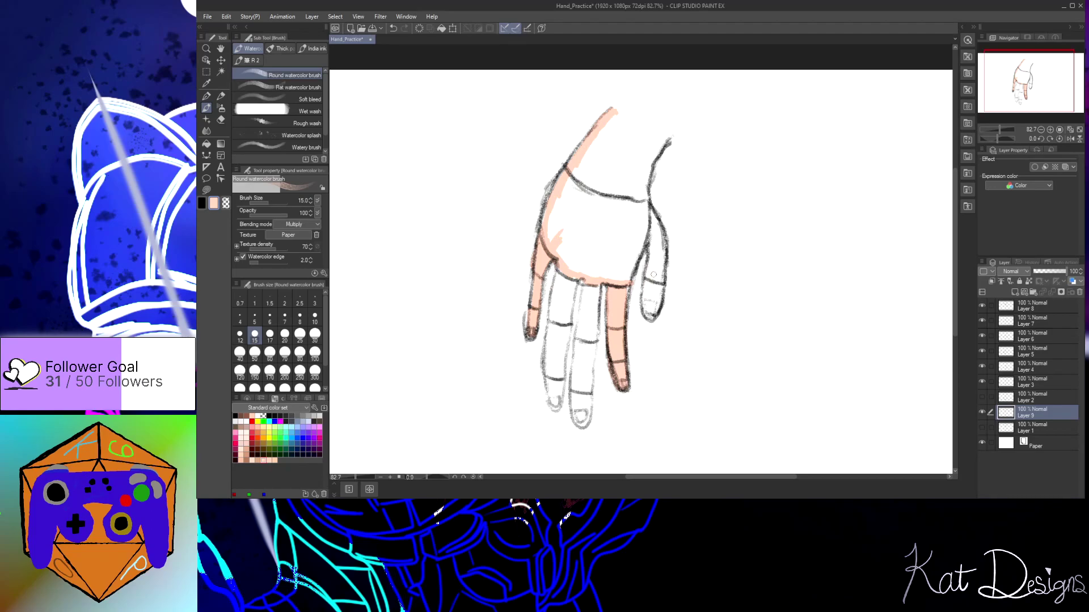
click(206, 96)
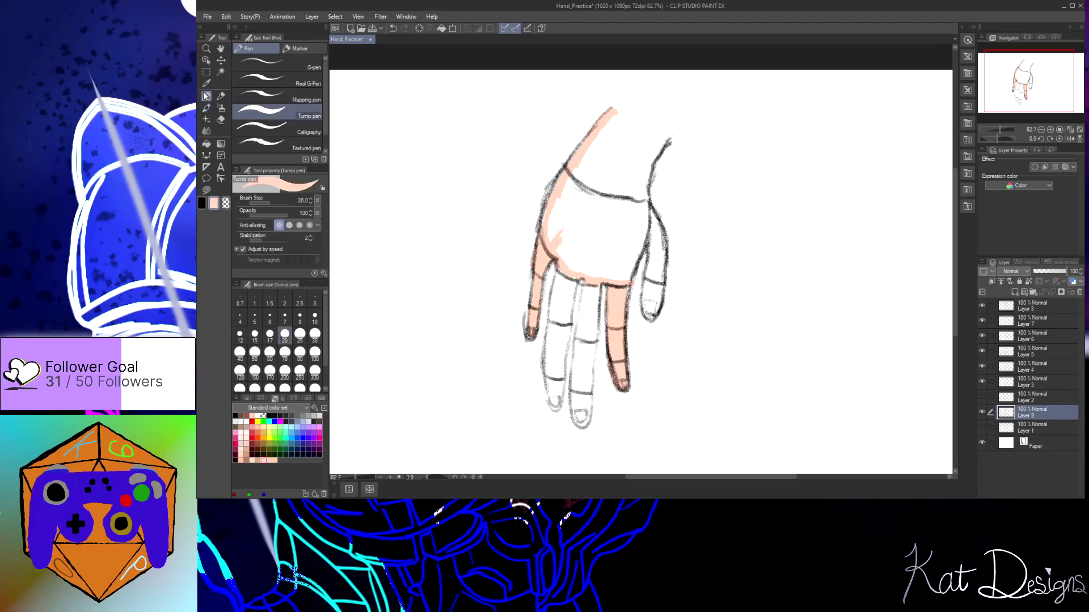
mouse_move(649, 266)
mouse_down()
mouse_move(647, 303)
mouse_move(654, 266)
mouse_move(653, 312)
mouse_move(661, 246)
mouse_move(658, 230)
mouse_move(661, 272)
mouse_move(652, 235)
mouse_up()
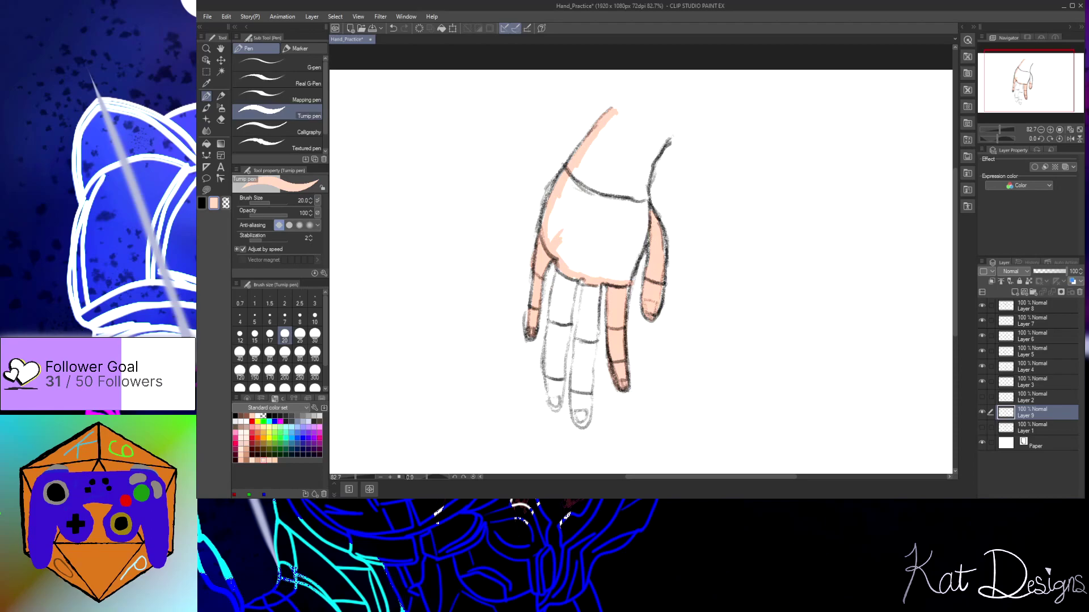
mouse_move(646, 197)
mouse_down()
mouse_move(625, 283)
mouse_move(665, 138)
mouse_move(640, 180)
mouse_move(627, 277)
mouse_move(568, 264)
mouse_move(612, 278)
mouse_up()
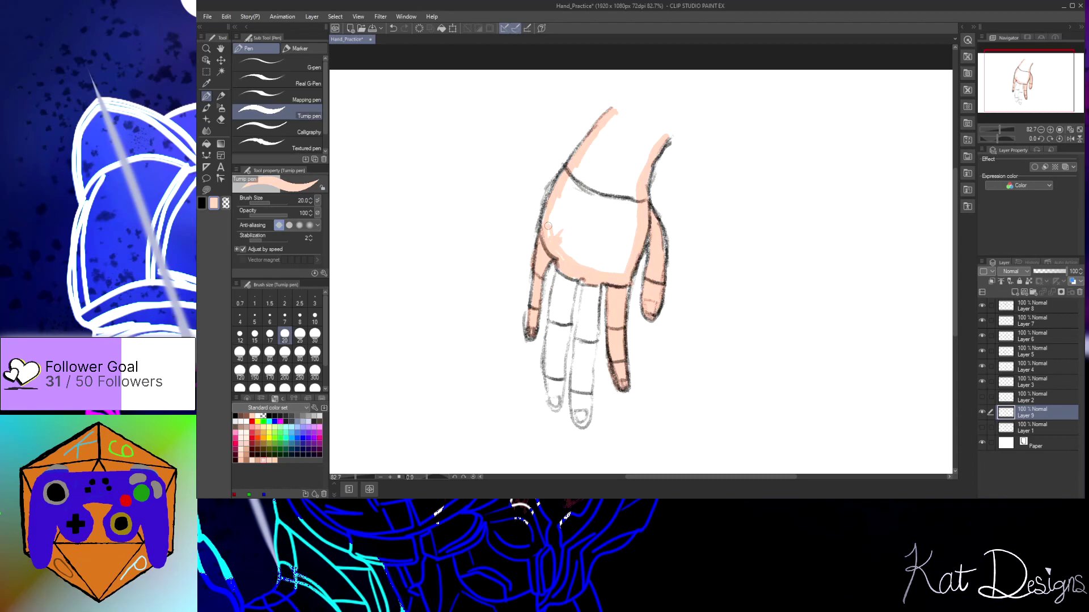
Widen the peach colouring inward across the little-finger side of the palm and forearm
mouse_move(569, 261)
mouse_down()
mouse_move(556, 225)
mouse_move(552, 233)
mouse_move(558, 193)
mouse_up()
mouse_move(616, 122)
mouse_down()
mouse_move(561, 205)
mouse_move(557, 230)
mouse_move(548, 210)
mouse_up()
mouse_move(613, 136)
mouse_down()
mouse_move(610, 126)
mouse_move(584, 164)
mouse_move(566, 225)
mouse_up()
drag(574, 183, 564, 220)
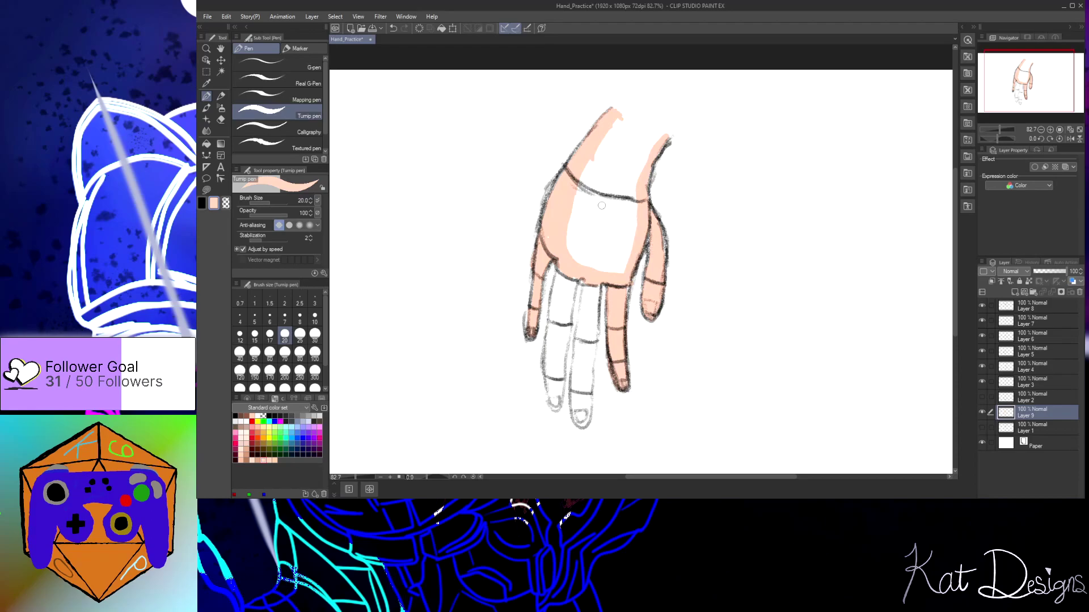
mouse_move(620, 116)
mouse_down()
mouse_move(589, 169)
mouse_move(601, 146)
mouse_move(593, 159)
mouse_move(572, 228)
mouse_up()
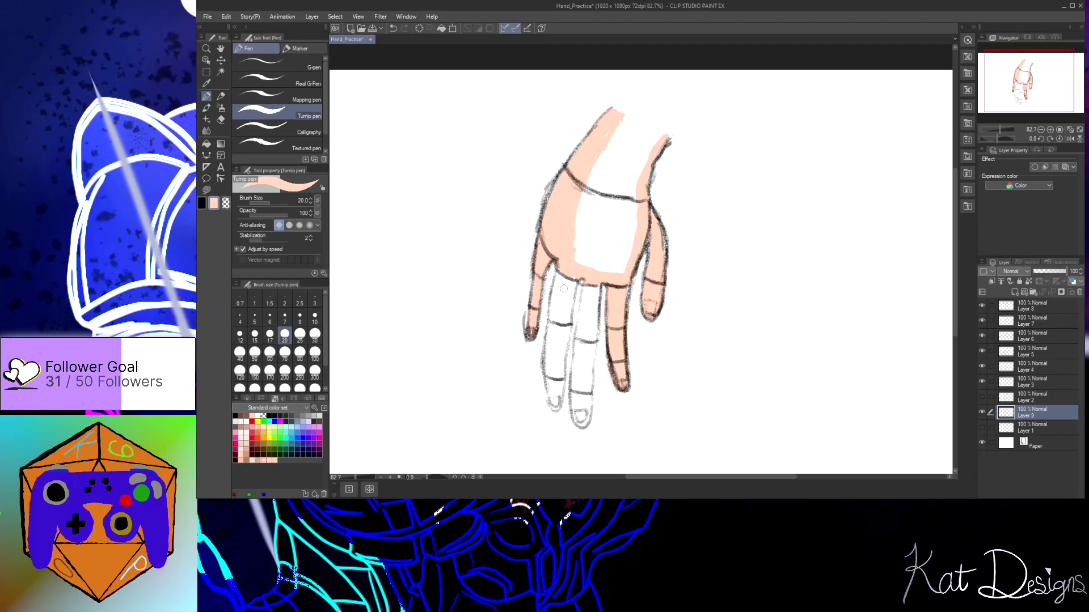
Paint the ring and middle fingers light peach
mouse_move(558, 283)
mouse_down()
mouse_move(549, 359)
mouse_move(559, 293)
mouse_move(545, 348)
mouse_move(576, 275)
mouse_move(559, 408)
mouse_move(547, 374)
mouse_move(549, 359)
mouse_move(557, 402)
mouse_move(566, 271)
mouse_move(560, 342)
mouse_up()
mouse_move(566, 303)
mouse_down()
mouse_move(564, 339)
mouse_move(571, 277)
mouse_move(570, 294)
mouse_move(593, 308)
mouse_move(598, 281)
mouse_move(588, 417)
mouse_move(573, 391)
mouse_move(576, 324)
mouse_move(588, 278)
mouse_move(580, 421)
mouse_move(588, 345)
mouse_up()
Fill the unpainted centre of the palm with light peach on Layer 9, with the fill referring to other layers
click(206, 144)
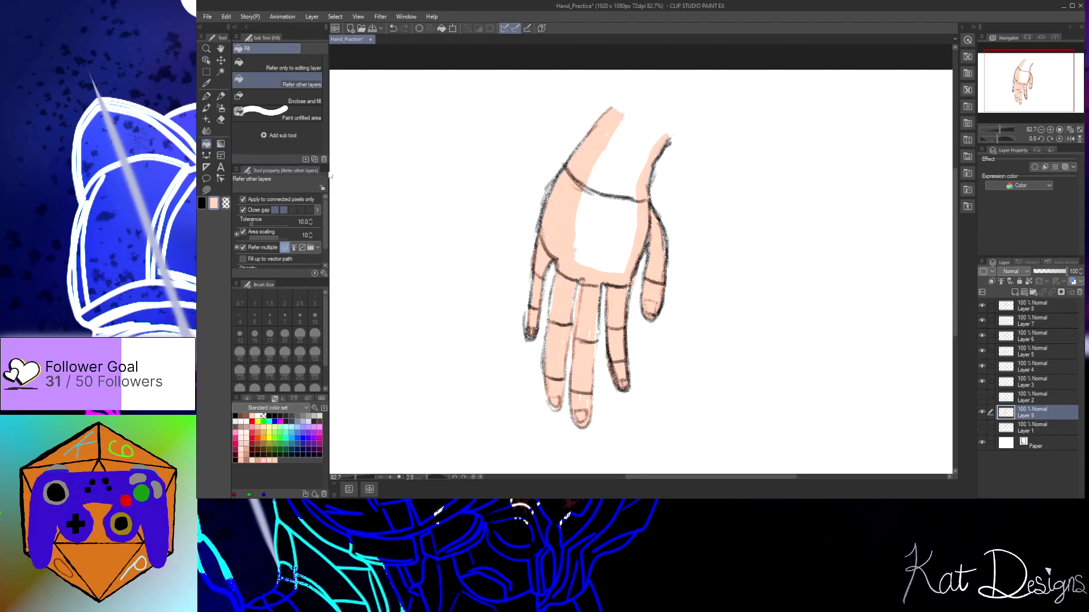
click(296, 102)
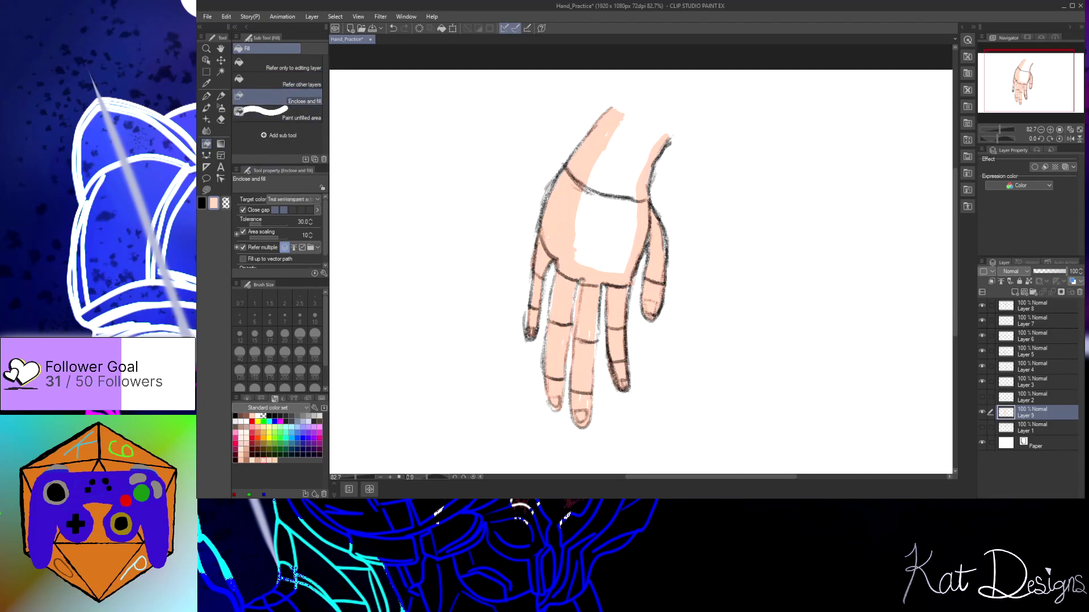
mouse_move(585, 189)
mouse_down()
mouse_move(637, 208)
mouse_move(624, 266)
mouse_move(584, 255)
mouse_move(589, 193)
mouse_up()
click(307, 83)
click(611, 245)
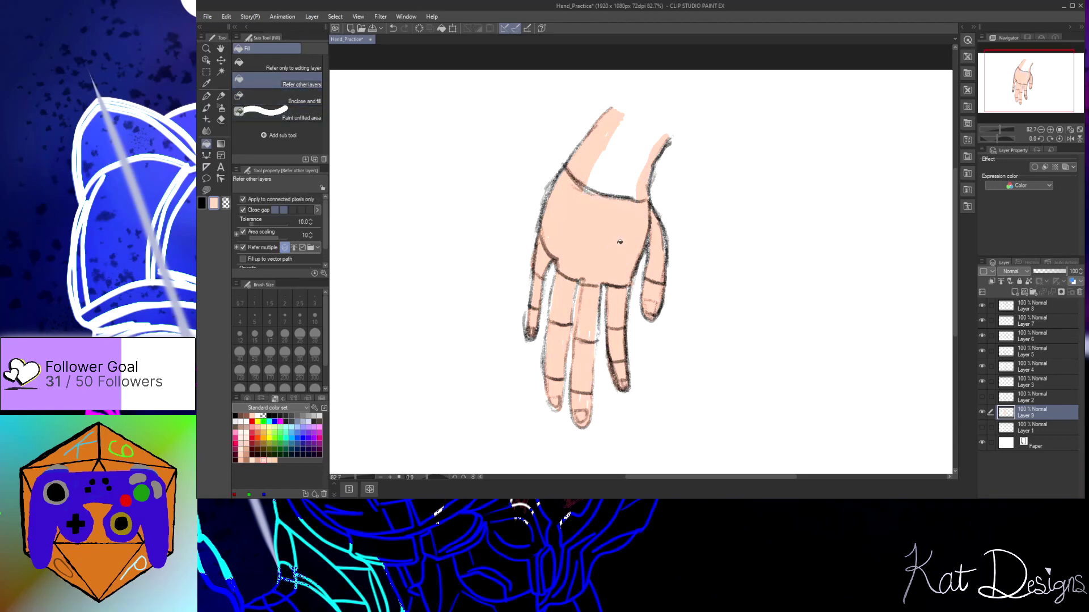
Paint the forearm's white gap peach with the Turnip pen at size 70, and straighten its open end at size 17
click(289, 96)
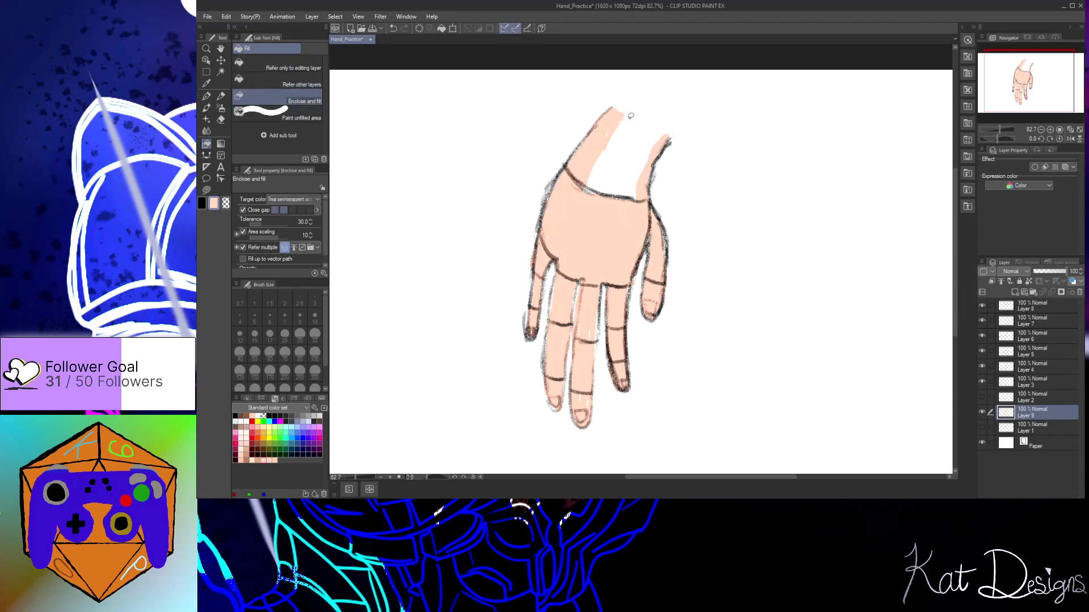
mouse_move(628, 113)
mouse_down()
mouse_move(597, 186)
mouse_move(633, 190)
mouse_move(658, 133)
mouse_move(634, 120)
mouse_move(620, 131)
mouse_move(631, 121)
mouse_move(604, 182)
mouse_move(634, 179)
mouse_move(652, 143)
mouse_move(630, 122)
mouse_up()
click(207, 98)
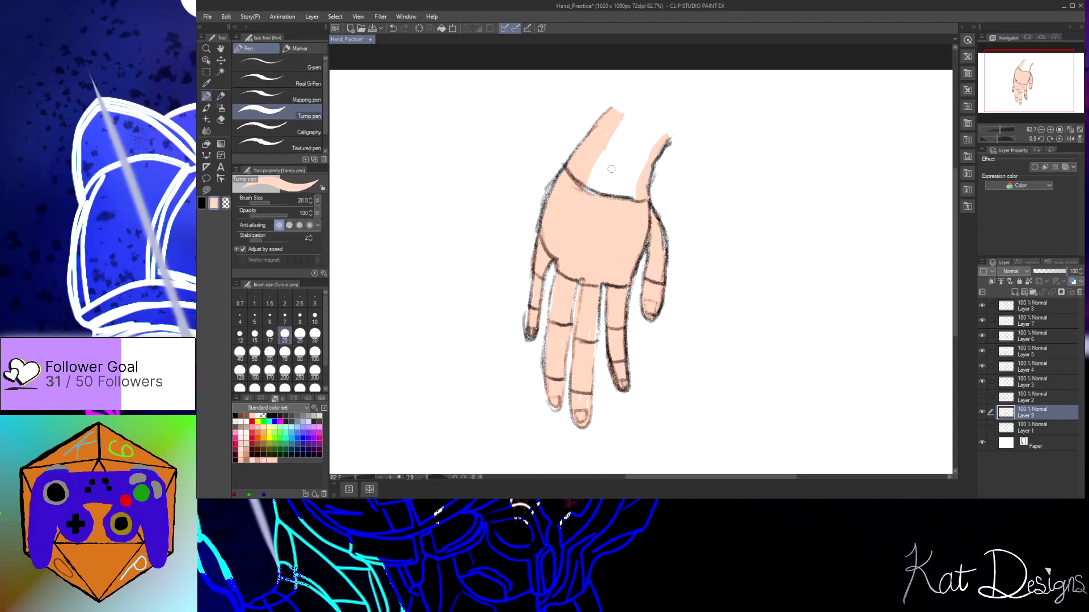
click(285, 353)
mouse_move(604, 210)
mouse_down()
mouse_move(613, 161)
mouse_move(593, 202)
mouse_move(623, 138)
mouse_move(583, 208)
mouse_move(622, 127)
mouse_move(611, 133)
mouse_move(628, 133)
mouse_move(607, 201)
mouse_move(628, 164)
mouse_move(627, 210)
mouse_move(650, 144)
mouse_up()
mouse_move(655, 138)
mouse_down()
mouse_move(629, 154)
mouse_move(637, 147)
mouse_move(614, 114)
mouse_move(649, 138)
mouse_up()
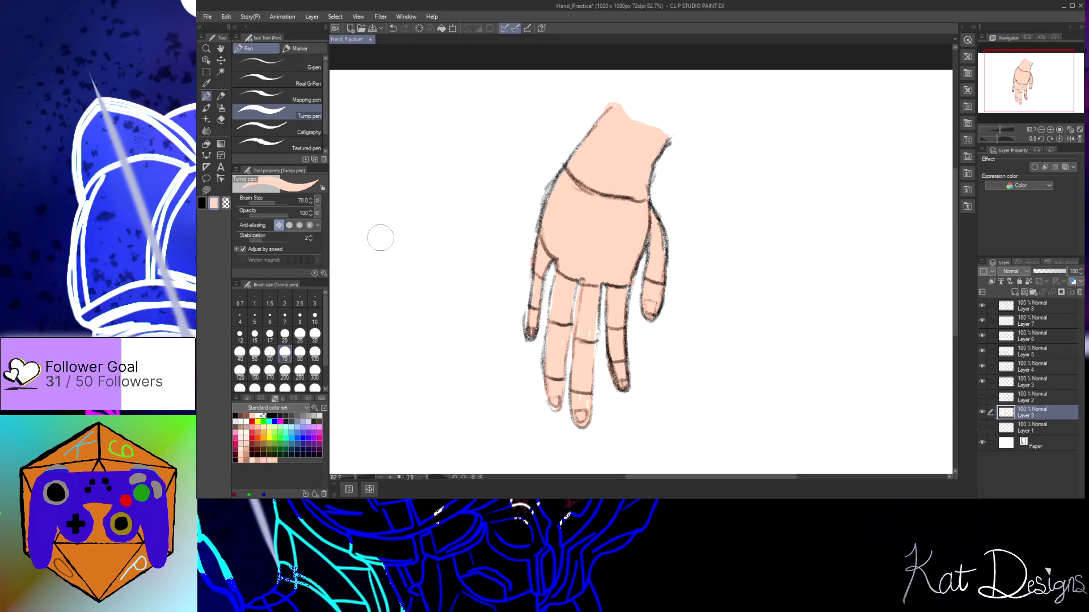
click(270, 335)
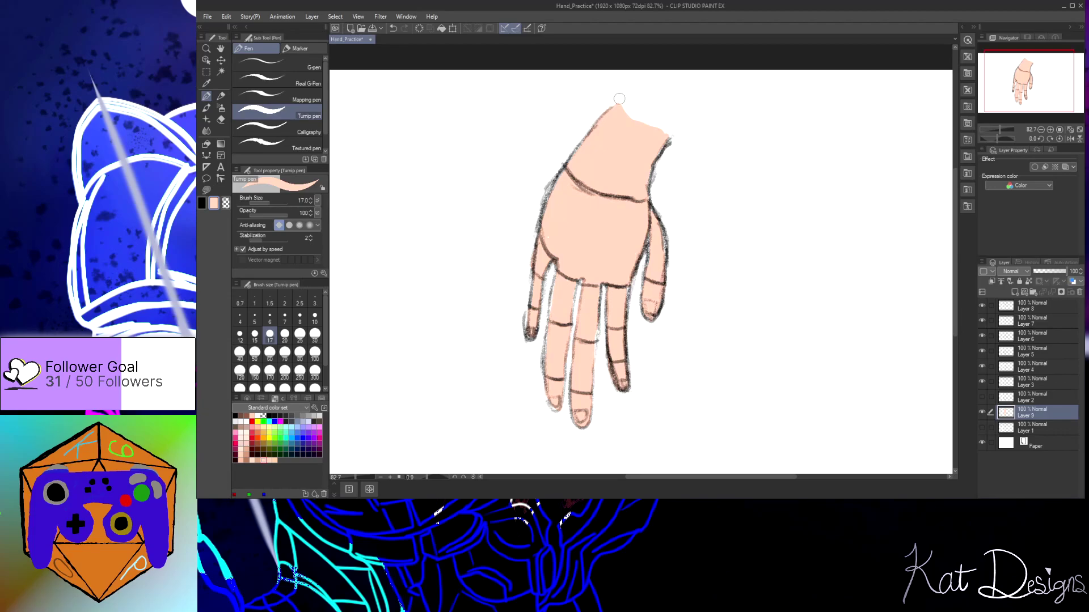
mouse_move(612, 98)
mouse_down()
mouse_move(671, 135)
mouse_move(615, 100)
mouse_move(672, 134)
mouse_up()
Add a layer above Layer 9 and shade the thumb-side crease of the palm in darker peach with the Round watercolor brush
click(1015, 292)
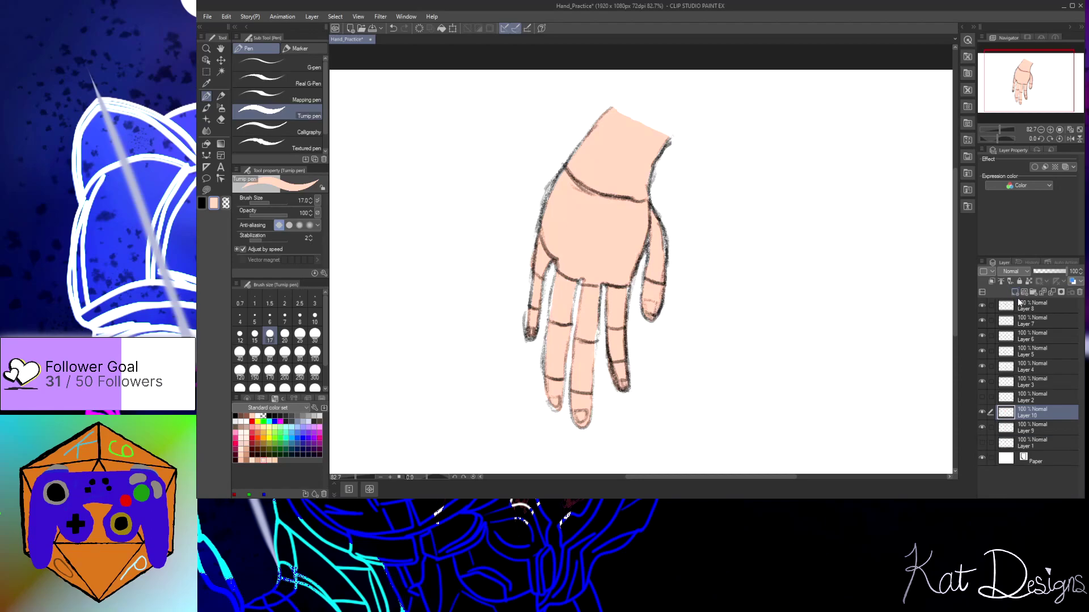
key(b)
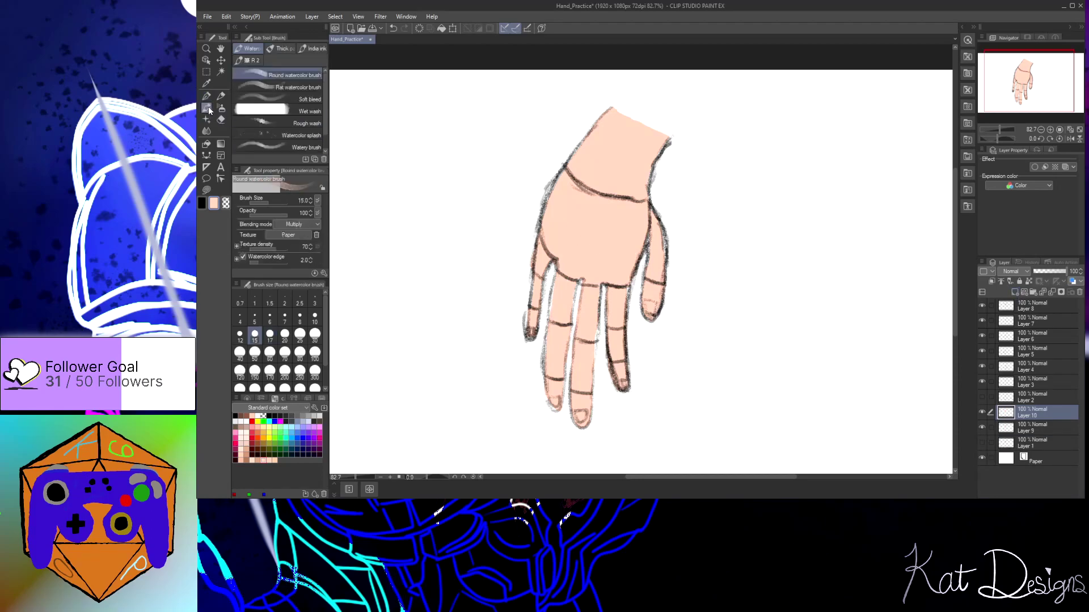
click(275, 460)
scroll(605, 273, up, 4)
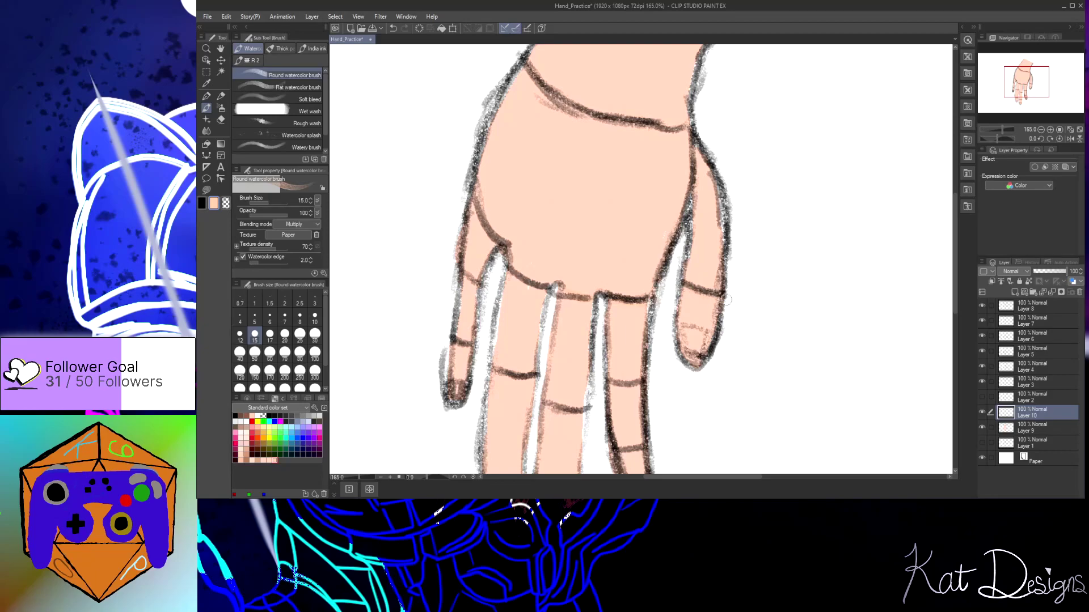
drag(646, 132, 656, 240)
click(271, 460)
click(266, 460)
mouse_move(646, 131)
mouse_down()
mouse_move(656, 253)
mouse_move(643, 227)
mouse_move(651, 249)
mouse_move(658, 241)
mouse_move(602, 280)
mouse_up()
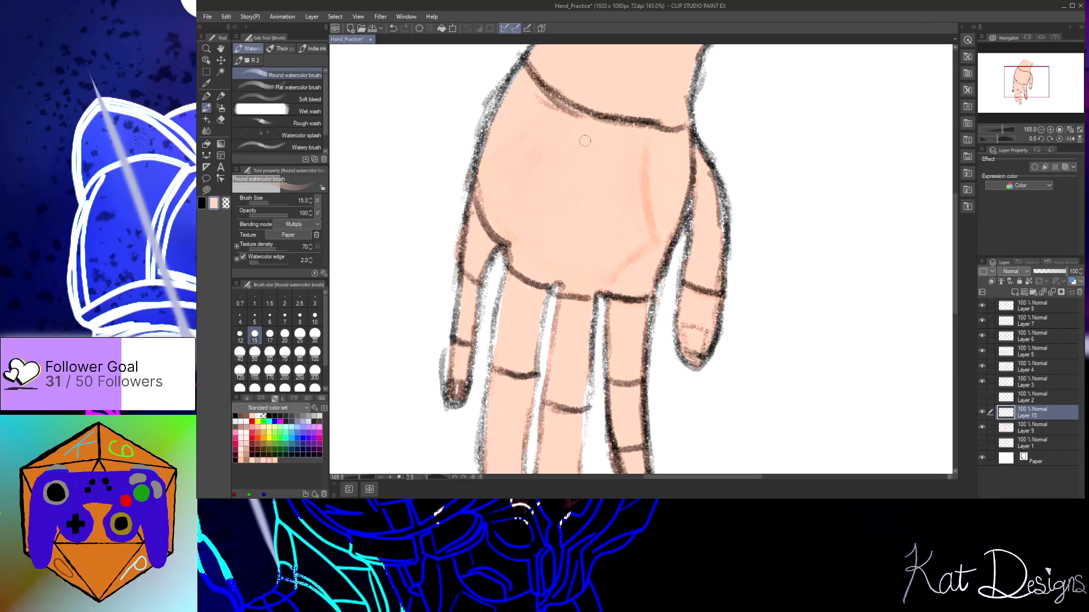
Shade the palm with long darker peach watercolor streaks and strengthen the thumb-side crease
click(250, 457)
mouse_move(505, 165)
mouse_down()
mouse_move(488, 181)
mouse_move(526, 137)
mouse_move(485, 180)
mouse_move(550, 115)
mouse_move(493, 167)
mouse_move(503, 154)
mouse_move(488, 186)
mouse_move(509, 237)
mouse_move(497, 181)
mouse_move(569, 128)
mouse_move(545, 136)
mouse_move(503, 186)
mouse_move(534, 142)
mouse_move(491, 190)
mouse_move(532, 141)
mouse_move(508, 174)
mouse_move(542, 148)
mouse_move(512, 184)
mouse_move(513, 228)
mouse_move(525, 237)
mouse_move(532, 142)
mouse_move(554, 134)
mouse_move(505, 212)
mouse_move(555, 130)
mouse_move(528, 204)
mouse_move(571, 136)
mouse_move(536, 190)
mouse_move(557, 156)
mouse_move(540, 175)
mouse_move(533, 219)
mouse_move(551, 261)
mouse_move(523, 191)
mouse_move(577, 136)
mouse_move(575, 123)
mouse_move(539, 252)
mouse_move(593, 135)
mouse_move(543, 244)
mouse_move(588, 137)
mouse_move(543, 220)
mouse_move(573, 153)
mouse_move(544, 268)
mouse_move(562, 201)
mouse_move(559, 235)
mouse_move(596, 161)
mouse_move(592, 136)
mouse_move(556, 256)
mouse_move(582, 156)
mouse_move(566, 268)
mouse_move(604, 136)
mouse_move(579, 258)
mouse_up()
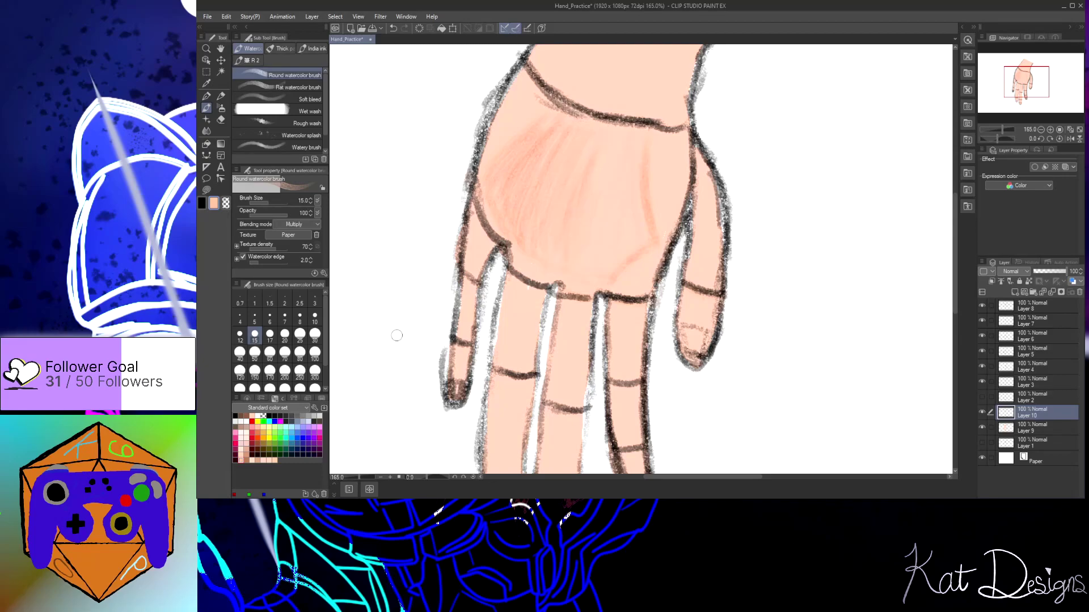
click(251, 397)
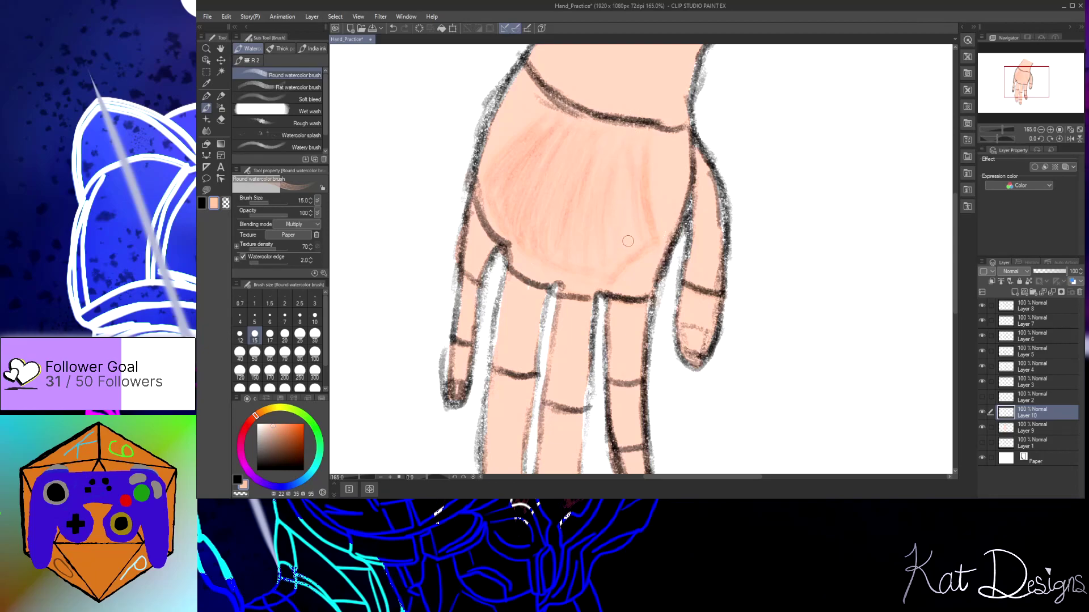
mouse_move(642, 167)
mouse_down()
mouse_move(648, 214)
mouse_move(646, 148)
mouse_move(652, 234)
mouse_move(629, 256)
mouse_move(659, 234)
mouse_move(601, 277)
mouse_move(631, 254)
mouse_move(611, 280)
mouse_move(521, 242)
mouse_up()
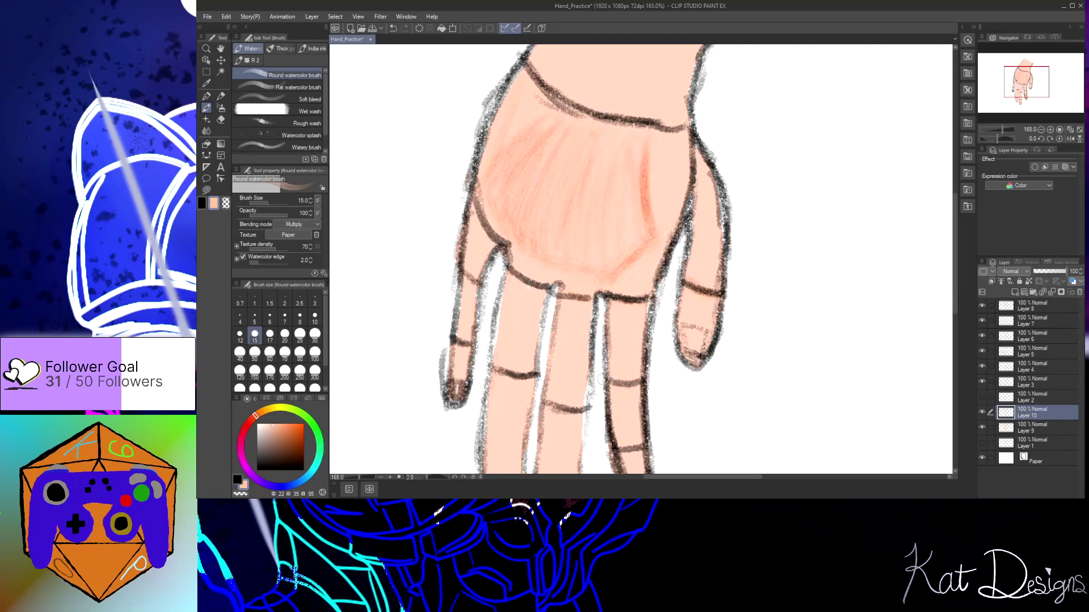
Shade the finger bases, joint creases and fingertips in darker peach on Layer 10
mouse_move(611, 295)
mouse_down()
mouse_move(644, 300)
mouse_move(536, 293)
mouse_move(512, 277)
mouse_up()
drag(474, 191, 492, 224)
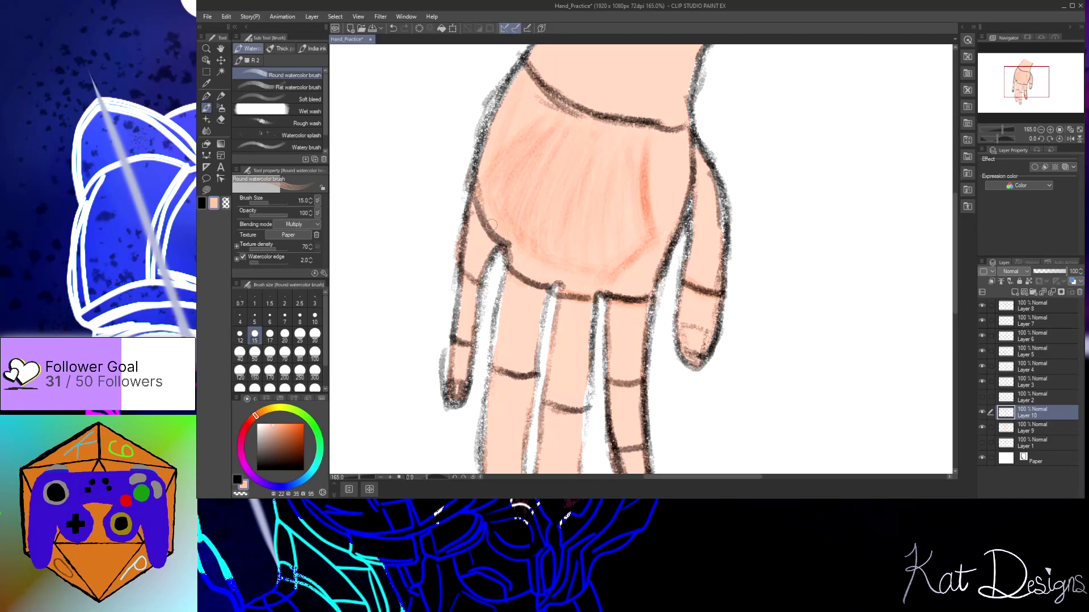
drag(454, 338, 539, 372)
drag(555, 408, 591, 410)
drag(615, 447, 646, 447)
drag(704, 338, 697, 336)
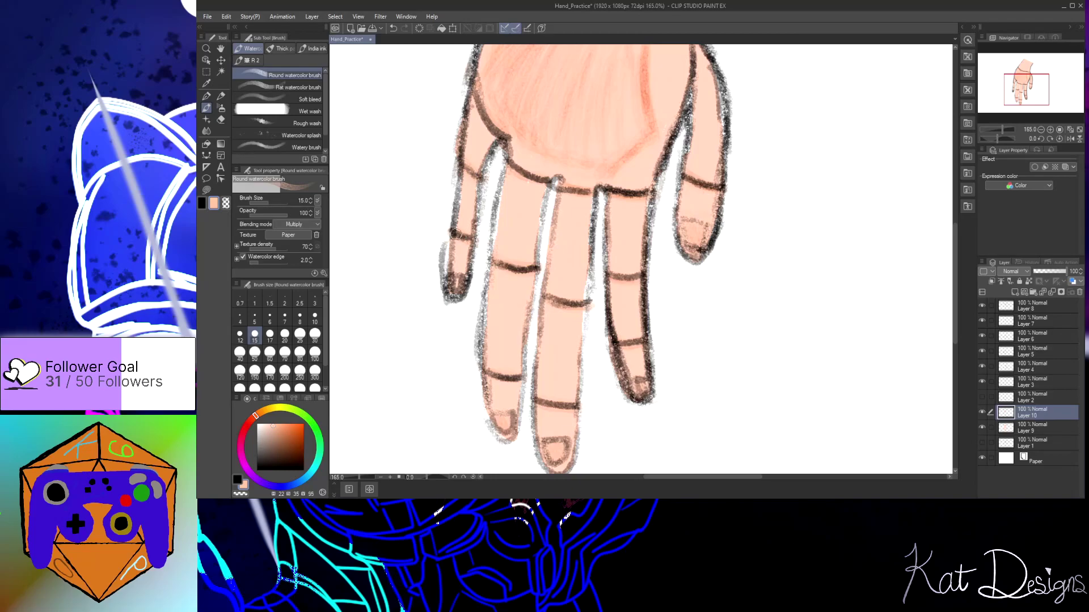
mouse_move(457, 278)
mouse_down()
mouse_move(454, 287)
mouse_move(453, 267)
mouse_up()
Hide the pencil sketch layers, Layer 3 through Layer 8
click(983, 366)
click(983, 367)
click(983, 367)
click(983, 336)
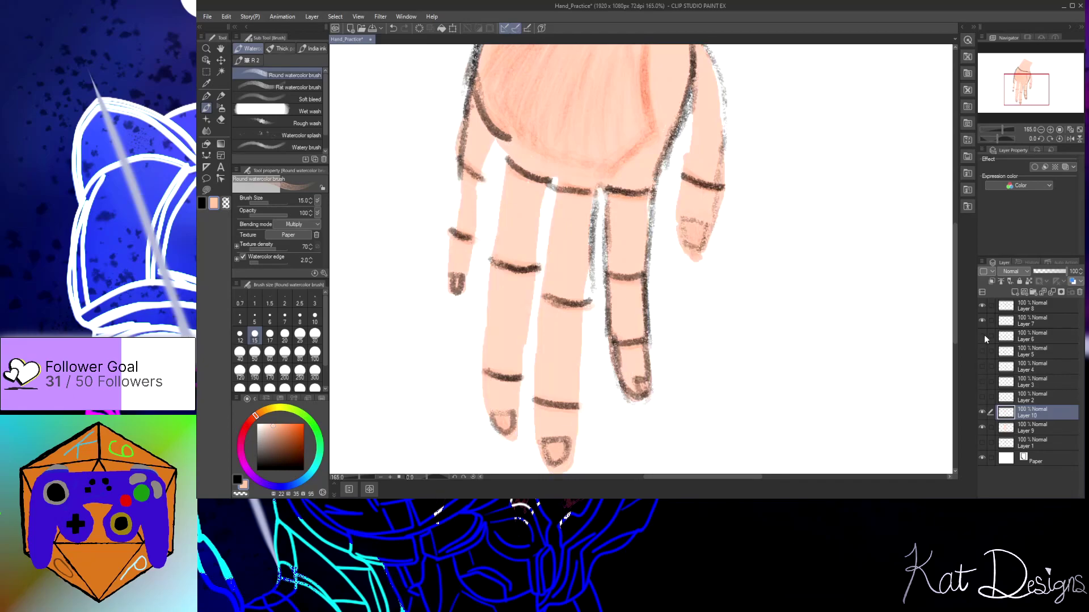
click(983, 321)
click(982, 305)
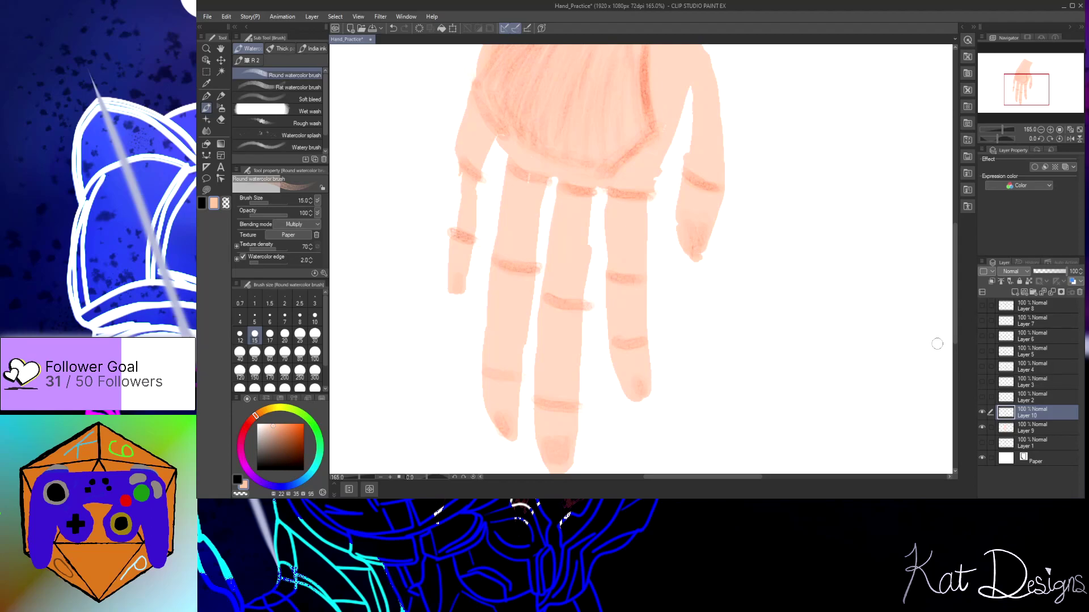
Erase stray shading around the middle finger on Layer 10 and stray peach between the thumb and palm on Layer 9
mouse_move(588, 291)
mouse_down()
mouse_move(589, 316)
mouse_move(603, 190)
mouse_up()
click(1039, 432)
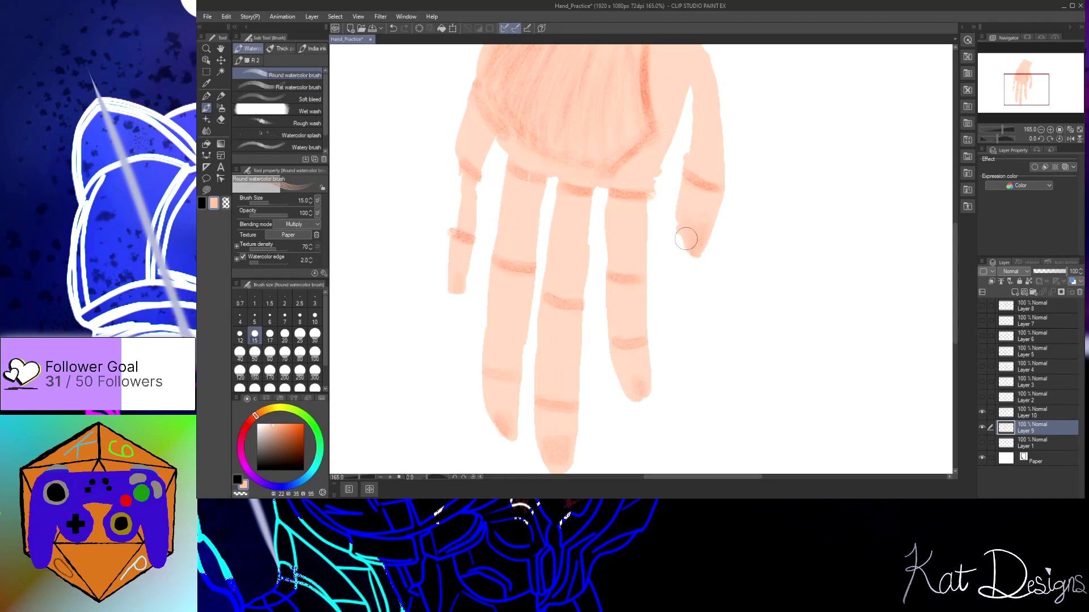
mouse_move(674, 199)
mouse_down()
mouse_move(688, 90)
mouse_move(686, 102)
mouse_up()
mouse_move(669, 182)
mouse_down()
mouse_move(668, 165)
mouse_move(659, 193)
mouse_up()
Deepen the watercolor shading on the tips of the thumb, index, ring and little fingers on Layer 10
click(1033, 413)
mouse_move(698, 231)
mouse_down()
mouse_move(665, 260)
mouse_move(693, 250)
mouse_up()
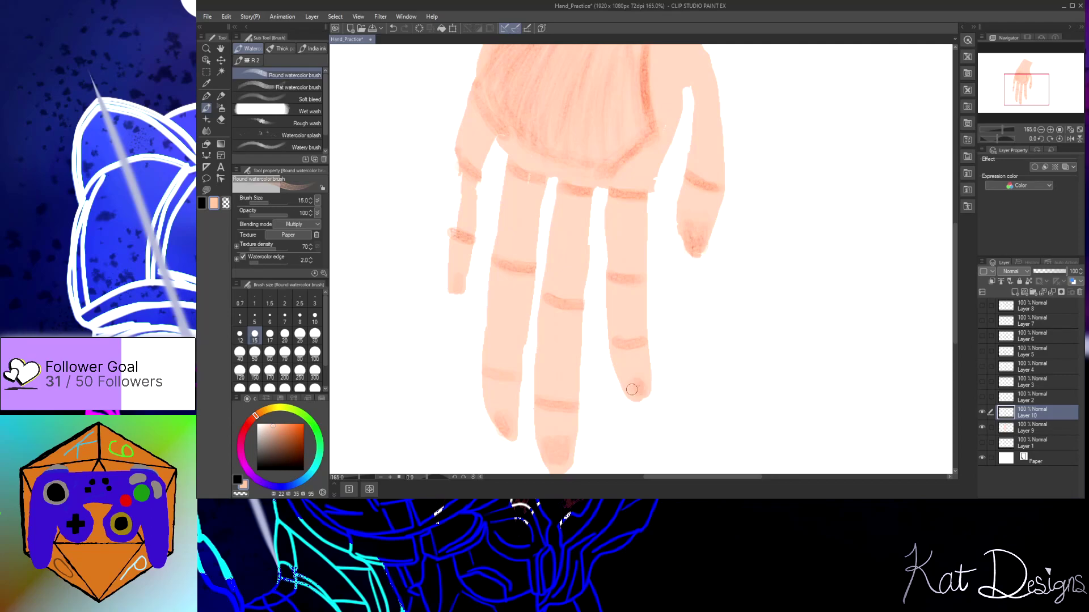
key(ctrl+z)
drag(634, 385, 634, 387)
drag(500, 426, 502, 418)
drag(509, 420, 497, 430)
mouse_move(506, 417)
mouse_down()
mouse_move(494, 418)
mouse_move(500, 425)
mouse_up()
drag(452, 284, 460, 277)
Sample the light peach and widen the outer edges of the little and index fingers on Layer 9 with the Turnip pen
click(1021, 430)
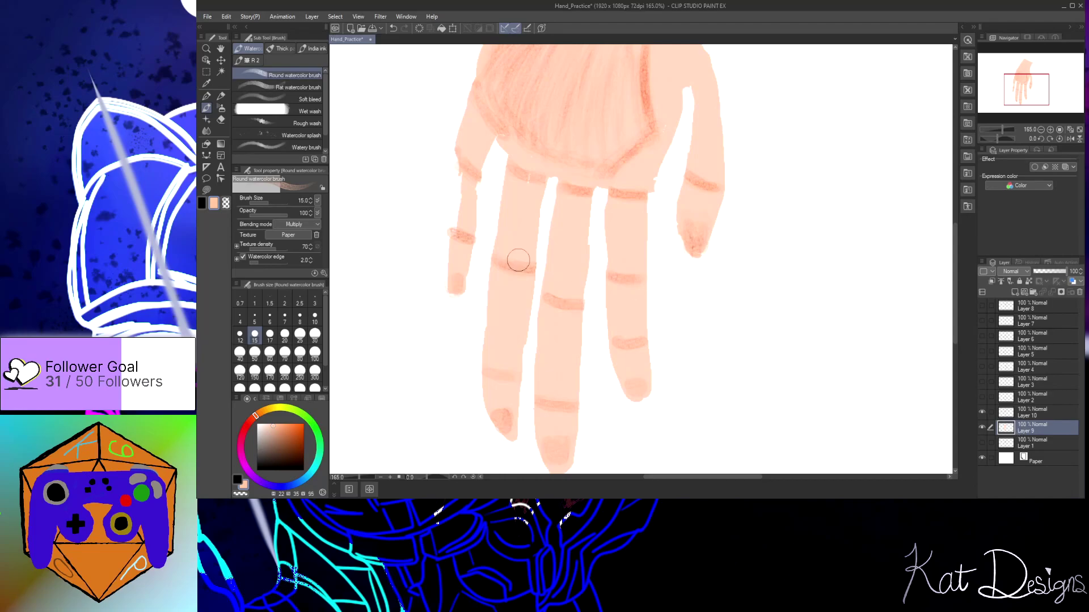
click(206, 83)
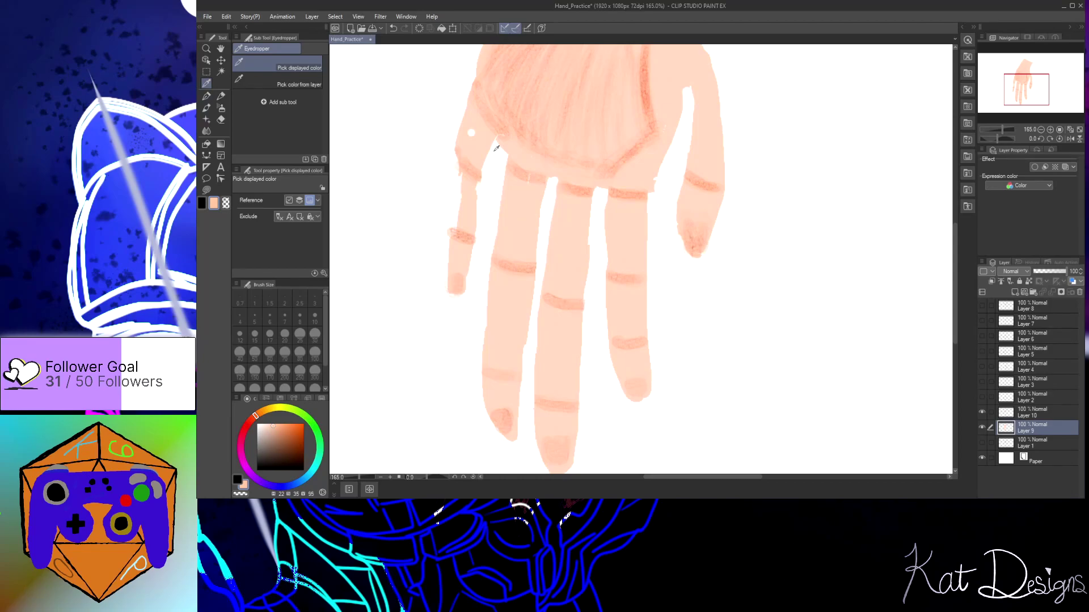
click(484, 147)
click(207, 97)
mouse_move(471, 132)
mouse_down()
mouse_move(453, 229)
mouse_move(464, 159)
mouse_move(480, 138)
mouse_move(502, 131)
mouse_move(506, 143)
mouse_move(500, 134)
mouse_move(488, 148)
mouse_move(465, 256)
mouse_move(447, 210)
mouse_move(452, 266)
mouse_up()
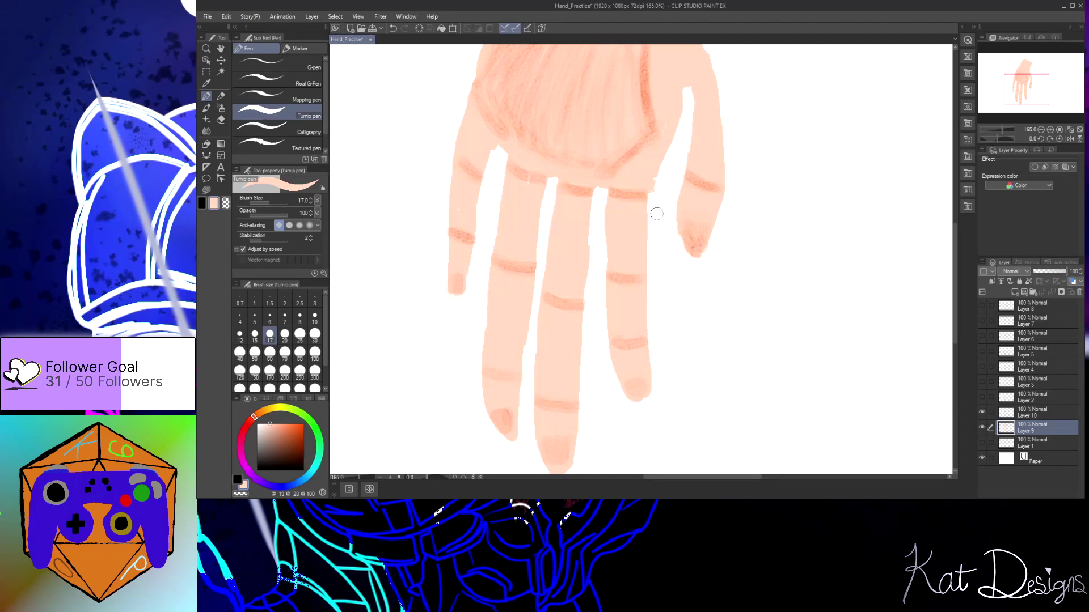
drag(652, 193, 651, 337)
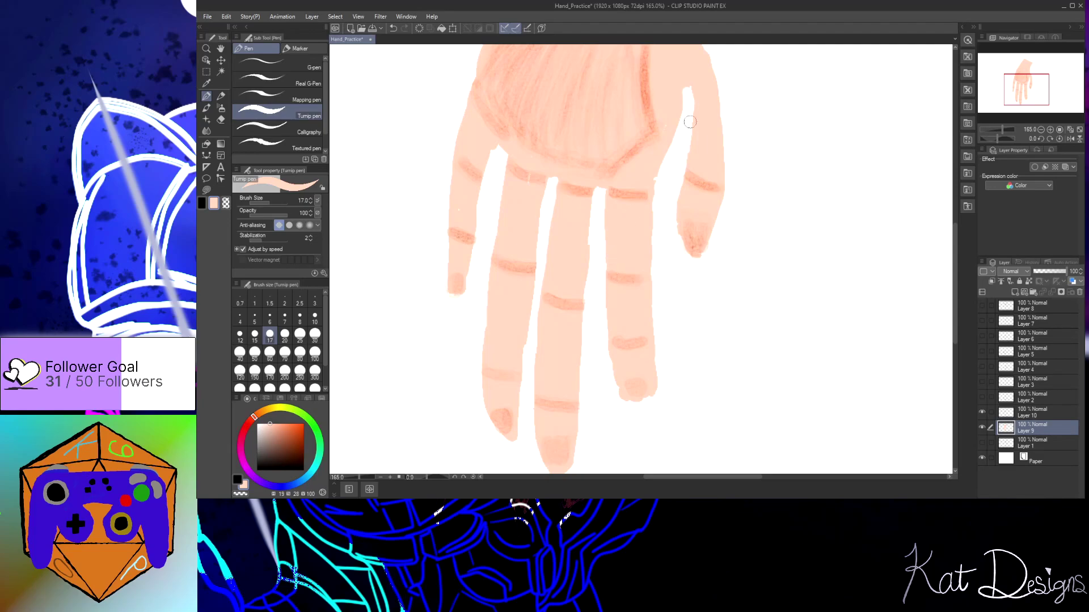
Reshape the thumb on Layer 9, smoothing its inner and outer edges and rounding its tip
drag(693, 93, 690, 151)
drag(681, 205, 685, 182)
mouse_move(711, 54)
mouse_down()
mouse_move(722, 218)
mouse_move(721, 199)
mouse_up()
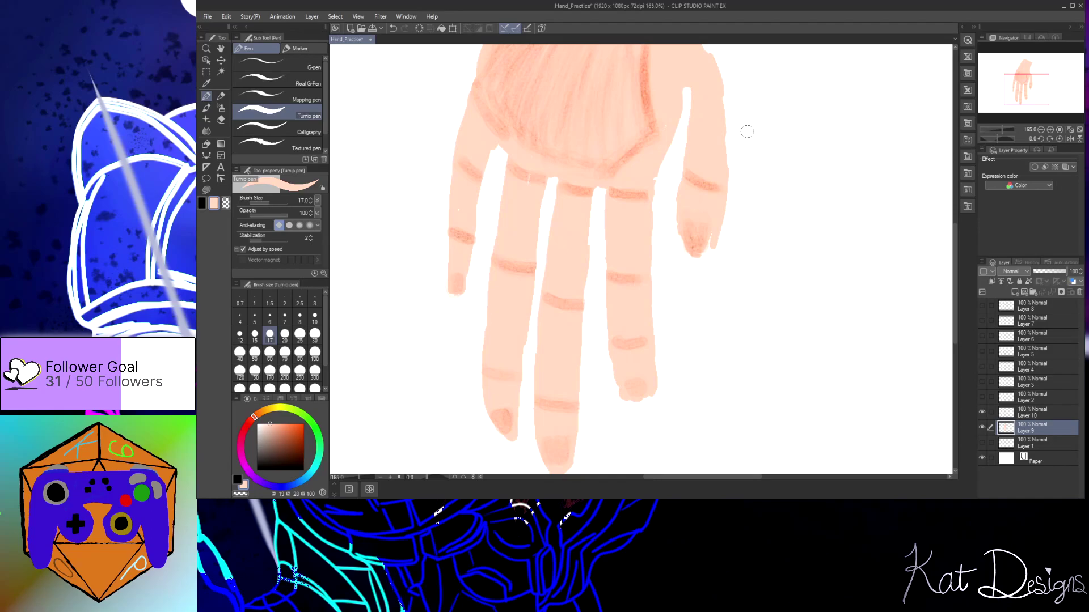
drag(956, 304, 957, 286)
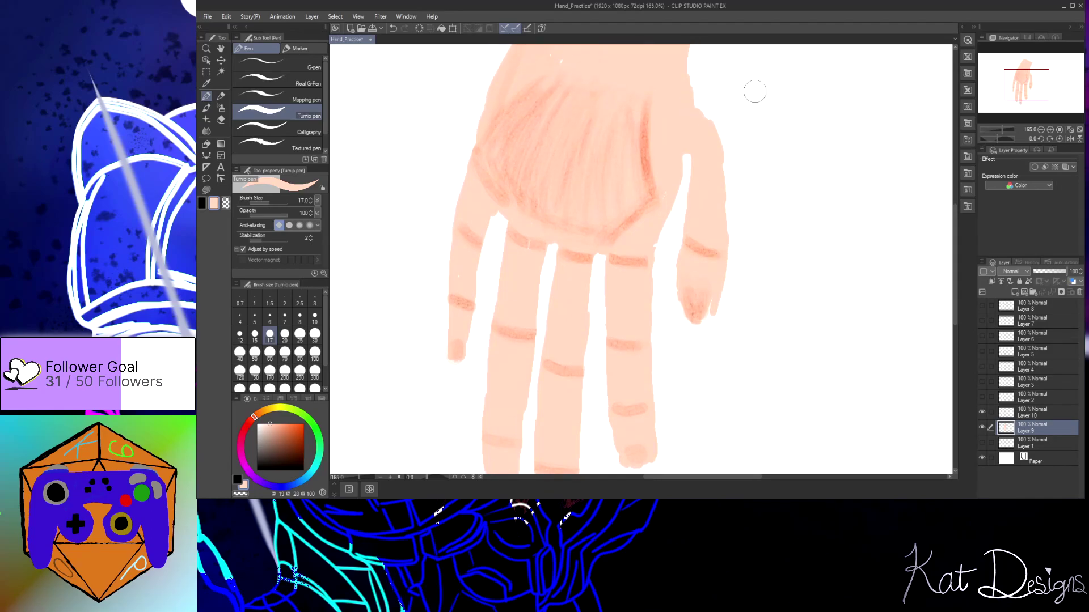
mouse_move(699, 97)
mouse_down()
mouse_move(695, 68)
mouse_move(730, 181)
mouse_move(697, 90)
mouse_move(730, 208)
mouse_move(719, 324)
mouse_move(717, 260)
mouse_move(710, 317)
mouse_up()
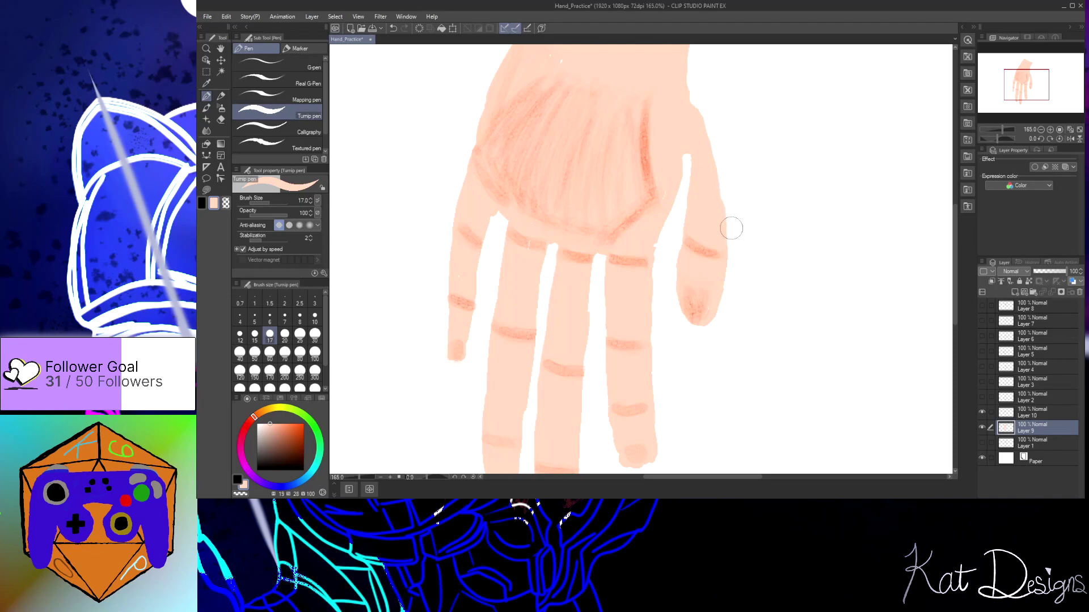
mouse_move(723, 291)
mouse_down()
mouse_move(713, 318)
mouse_move(691, 328)
mouse_move(678, 292)
mouse_move(679, 231)
mouse_up()
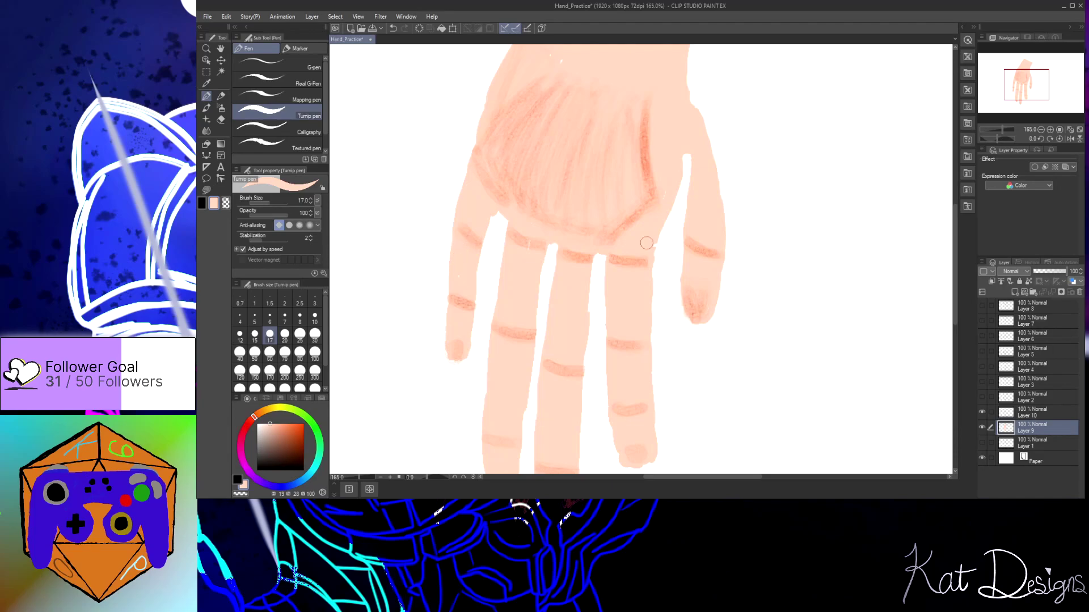
Sample the thumb crease's darker peach and darken the finger joint and base creases on Layer 10 with the Round watercolor brush
click(207, 83)
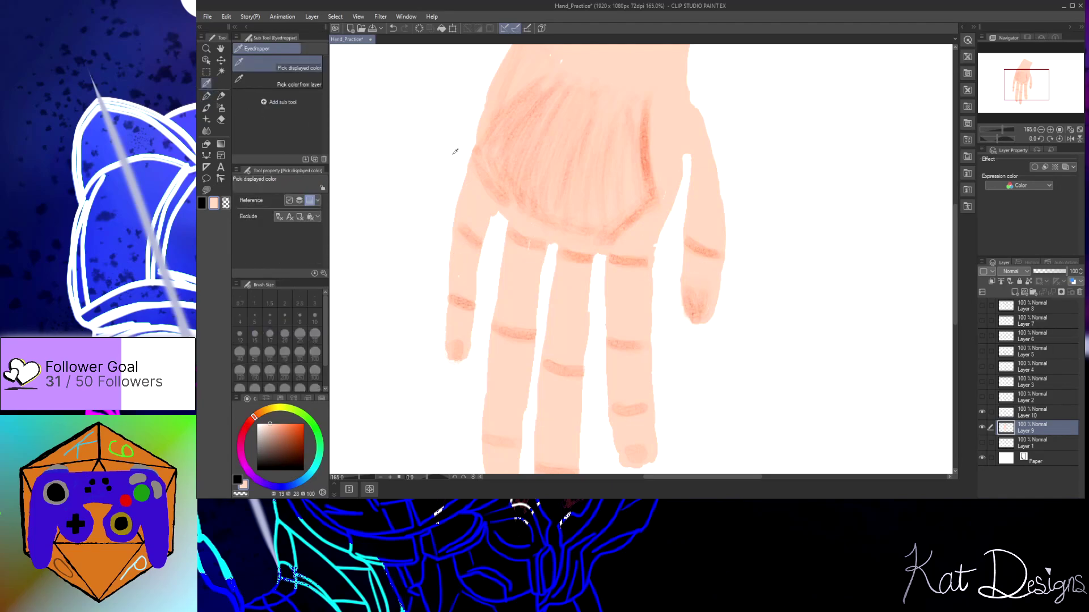
click(1033, 414)
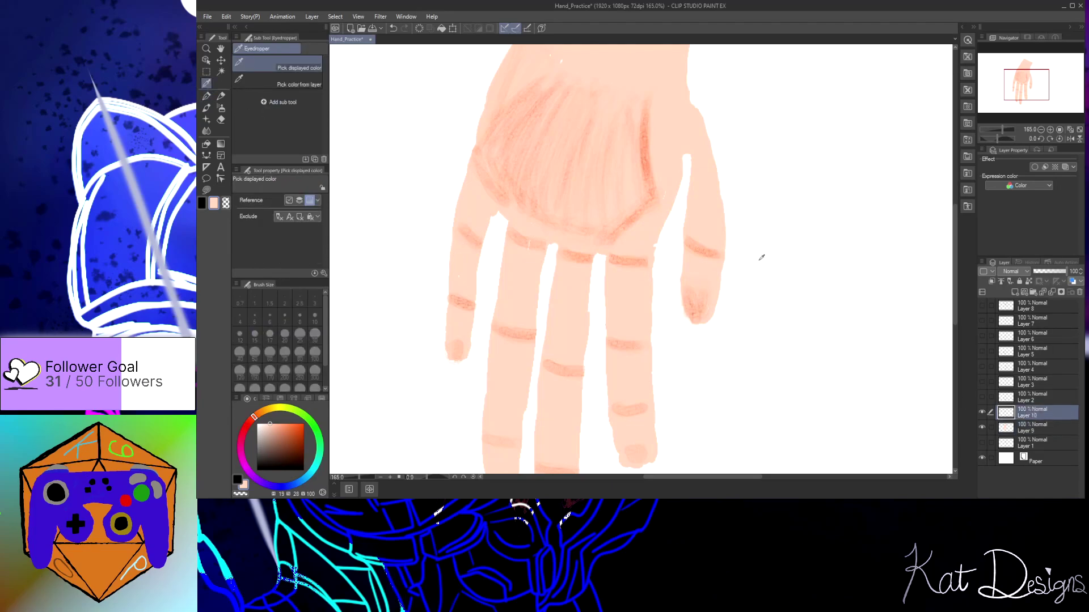
click(707, 248)
click(206, 108)
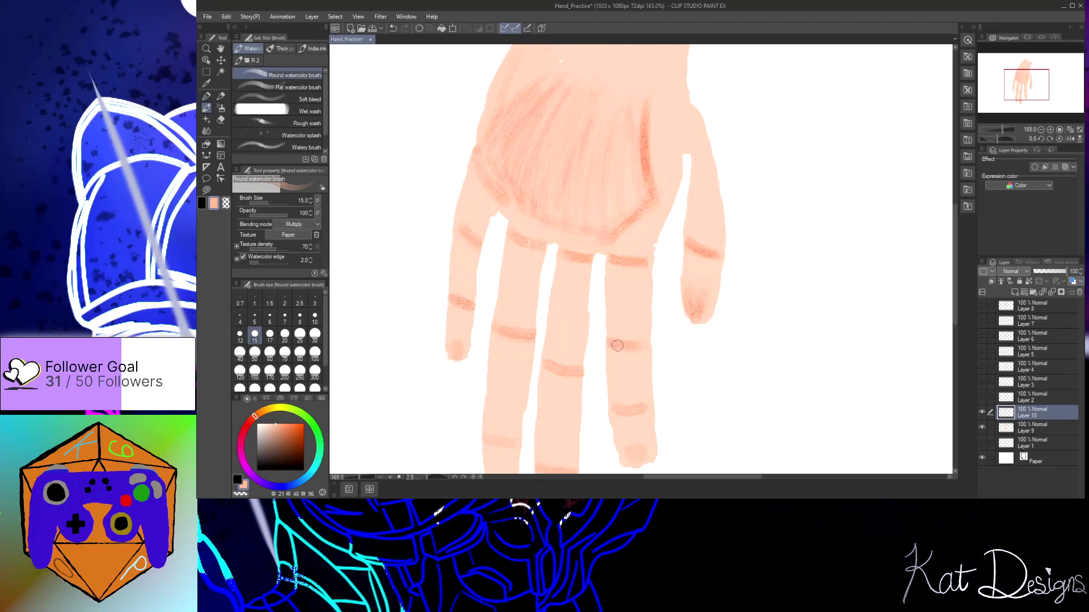
drag(635, 408, 648, 406)
drag(564, 369, 581, 370)
drag(495, 323, 535, 338)
drag(523, 245, 548, 247)
drag(627, 260, 645, 266)
Trim the edges and tip of the index finger and the facing edge of the middle finger on Layer 9
click(1043, 429)
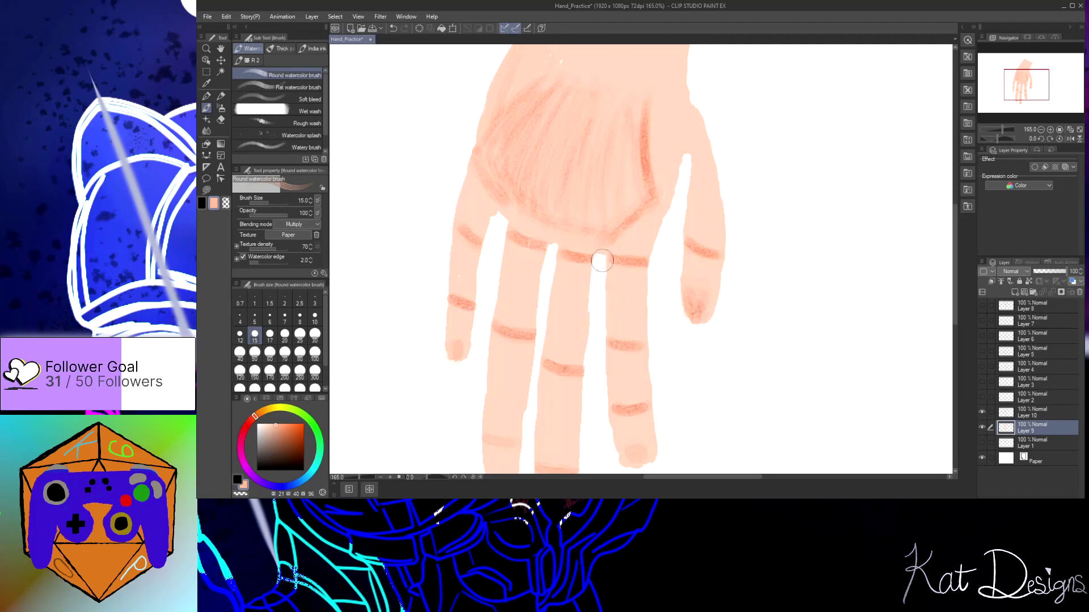
drag(958, 291, 953, 318)
mouse_move(613, 382)
mouse_down()
mouse_move(610, 365)
mouse_move(631, 372)
mouse_move(656, 358)
mouse_move(653, 284)
mouse_up()
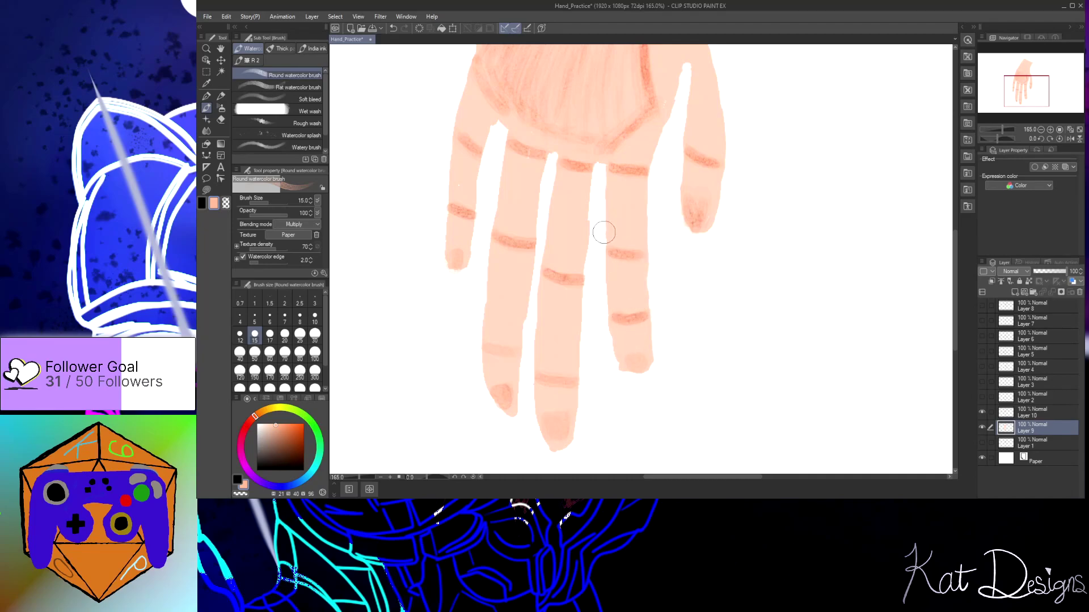
mouse_move(605, 295)
mouse_down()
mouse_move(607, 340)
mouse_move(630, 382)
mouse_move(613, 337)
mouse_move(613, 354)
mouse_move(604, 278)
mouse_up()
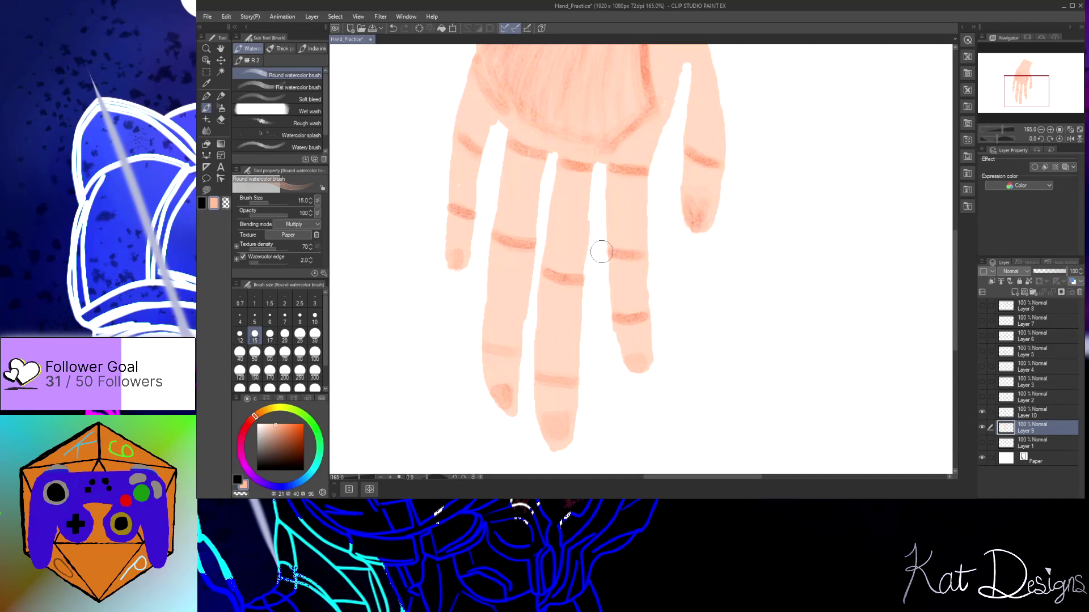
mouse_move(606, 233)
mouse_down()
mouse_move(586, 219)
mouse_move(590, 205)
mouse_up()
Sample the light peach, smooth the middle finger's edge facing the index finger, and trim the little and ring fingertips on Layer 9 with the Turnip pen
click(206, 83)
click(588, 216)
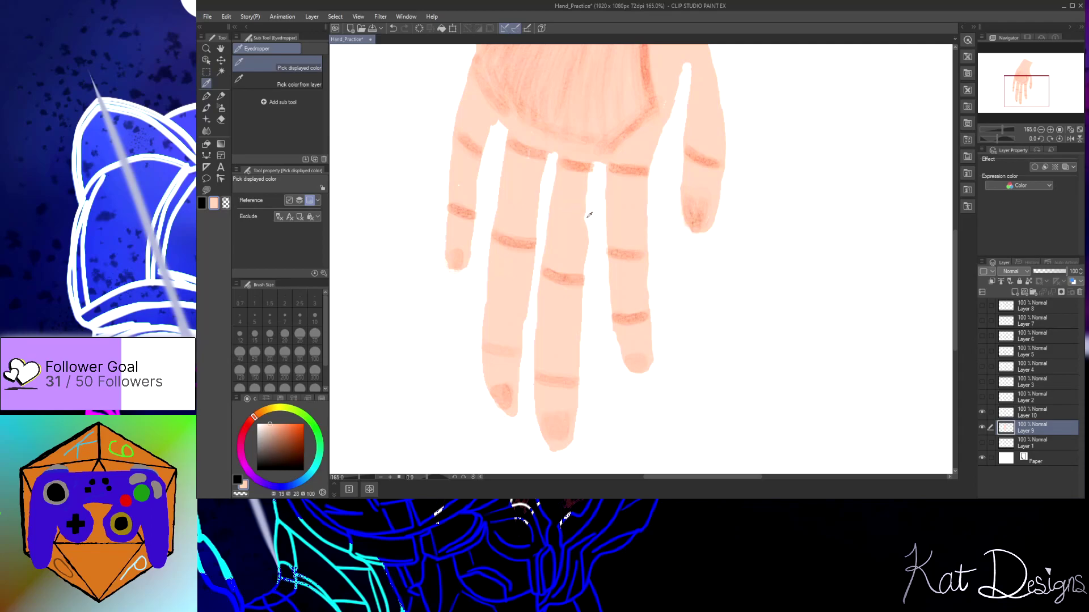
click(207, 96)
drag(595, 160, 584, 237)
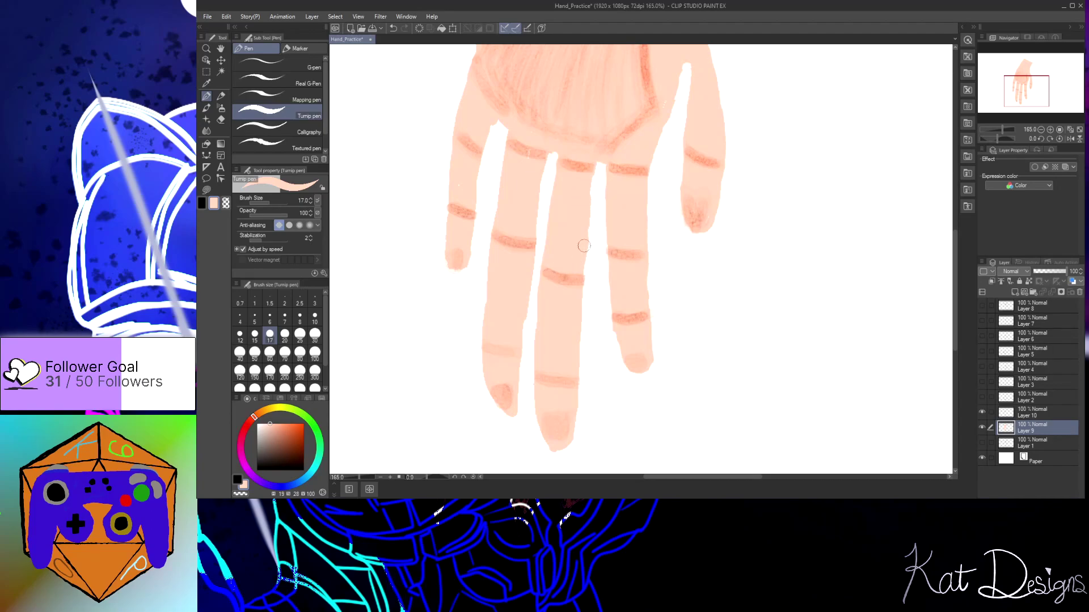
click(209, 110)
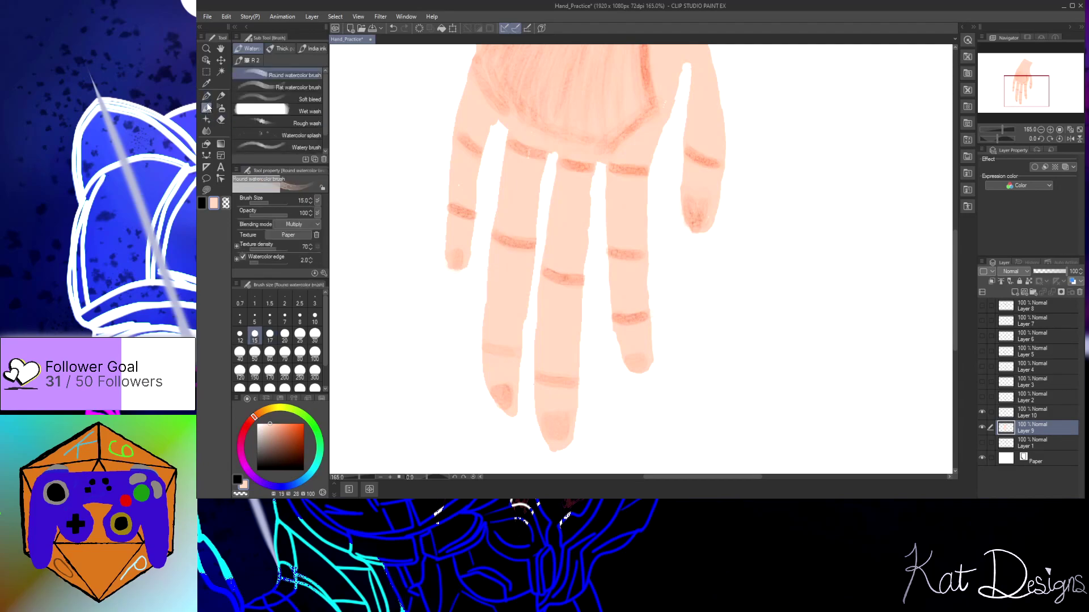
click(207, 99)
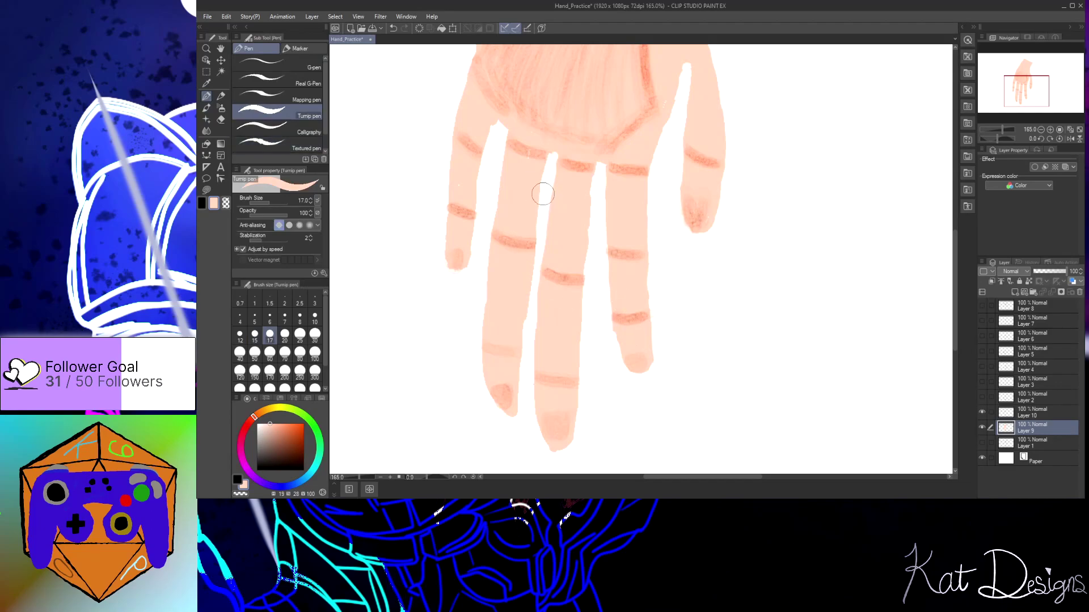
mouse_move(543, 193)
mouse_down()
mouse_move(533, 274)
mouse_move(549, 180)
mouse_move(528, 316)
mouse_up()
mouse_move(470, 267)
mouse_down()
mouse_move(455, 275)
mouse_move(443, 241)
mouse_move(455, 272)
mouse_move(472, 257)
mouse_up()
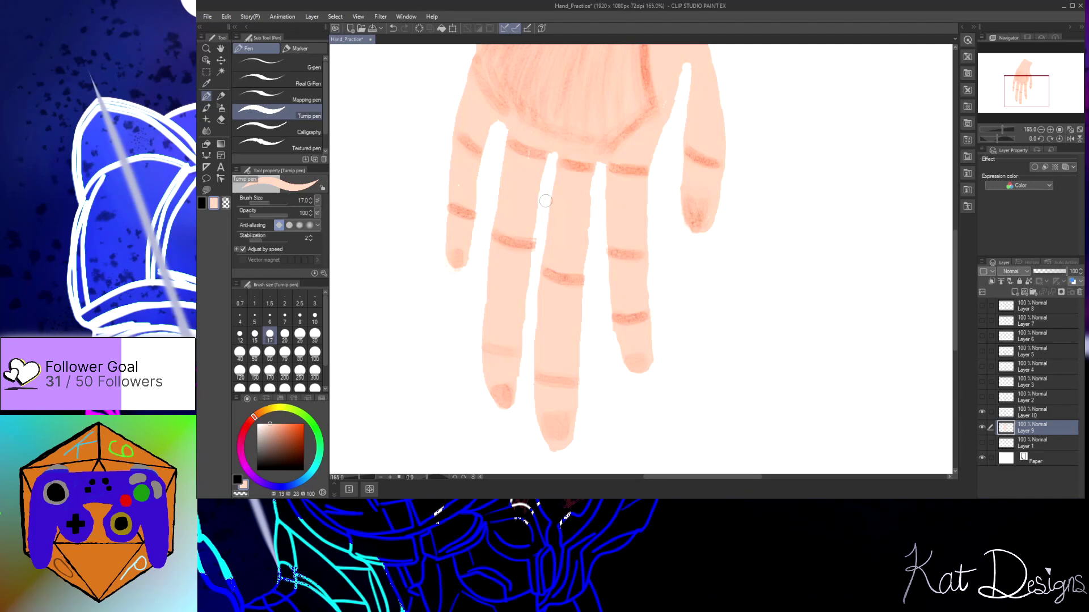
Show the Layer 8 sketch lines over the coloured hand as a guide for the wrist
scroll(741, 257, down, 5)
scroll(742, 257, down, 2)
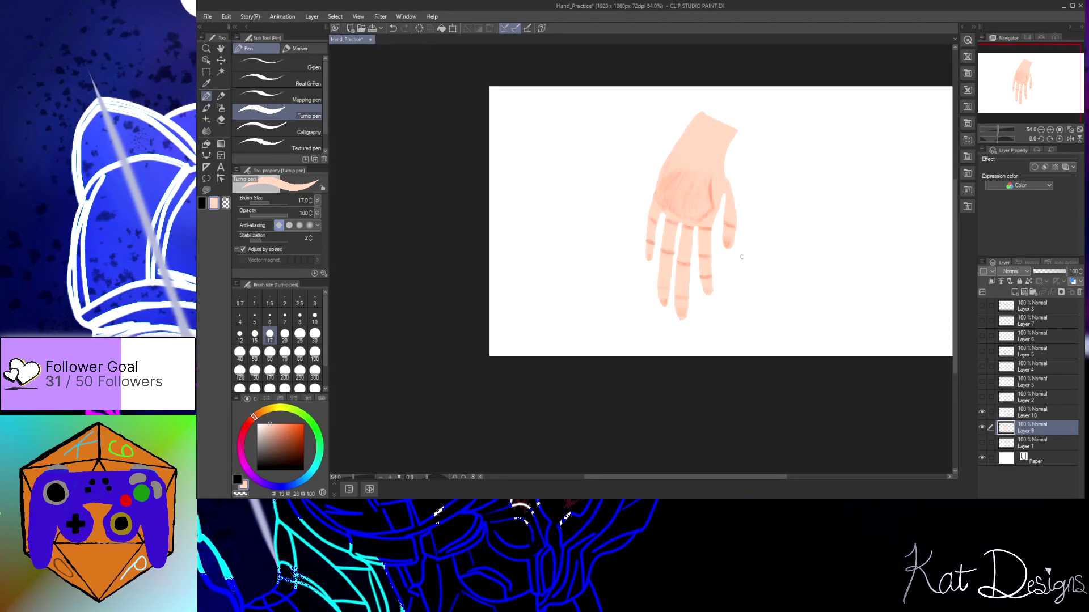
drag(675, 477, 688, 476)
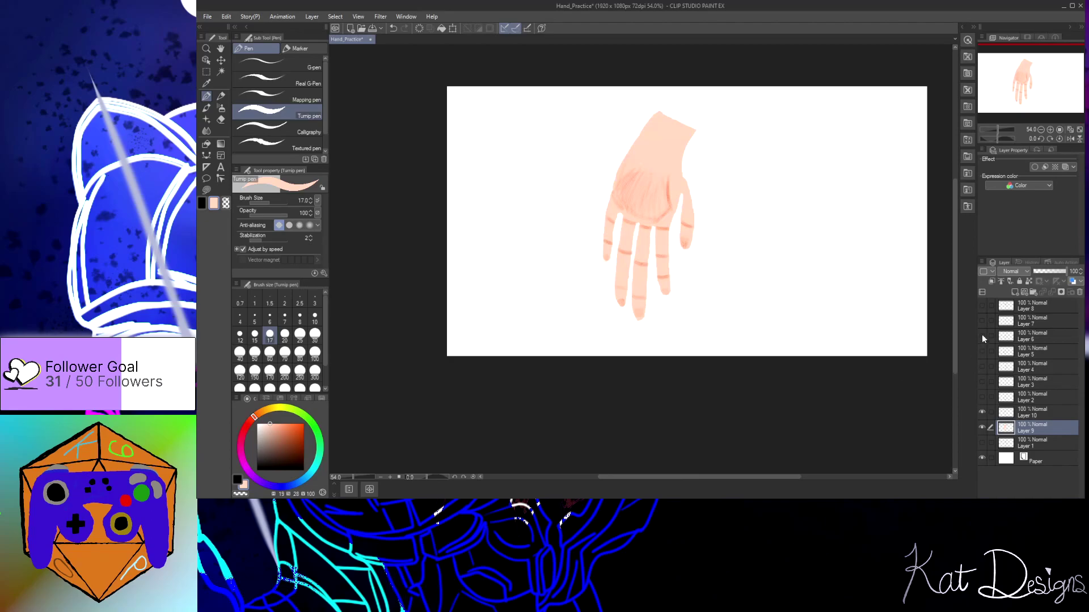
scroll(954, 308, up, 2)
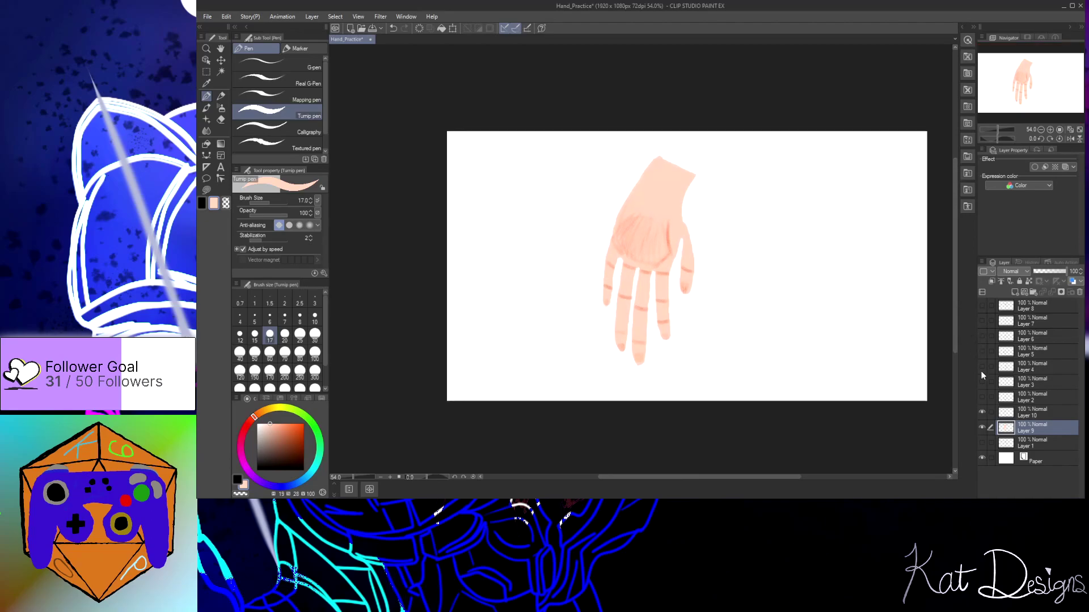
click(982, 305)
click(982, 306)
click(982, 306)
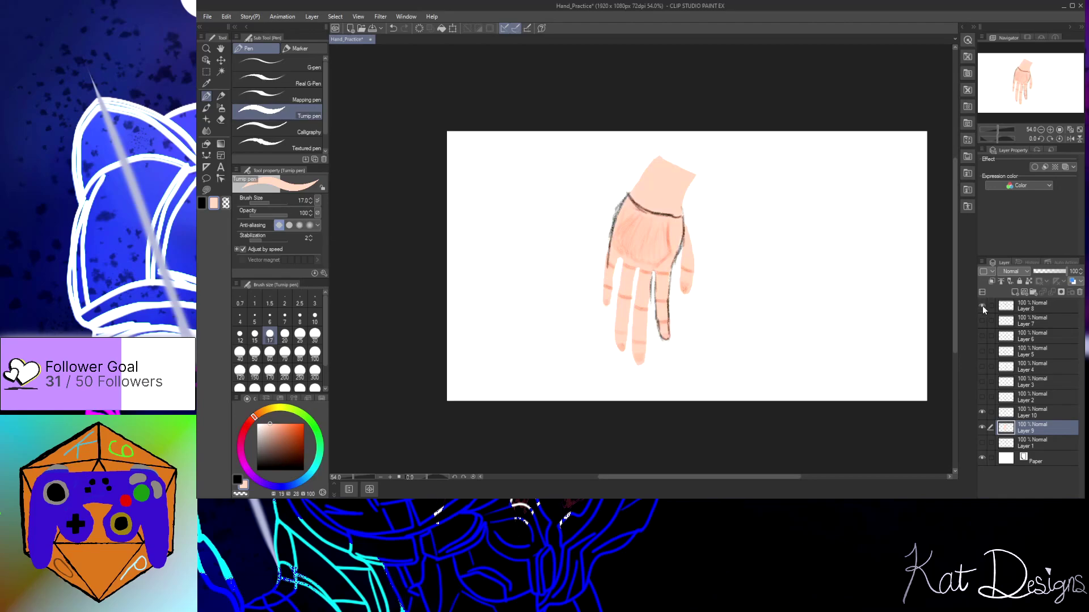
Sample the finger crease's darker peach, paint the wrist and thumb-base creases on Layer 10 with the Round watercolor brush, and hide Layer 8
scroll(809, 276, up, 8)
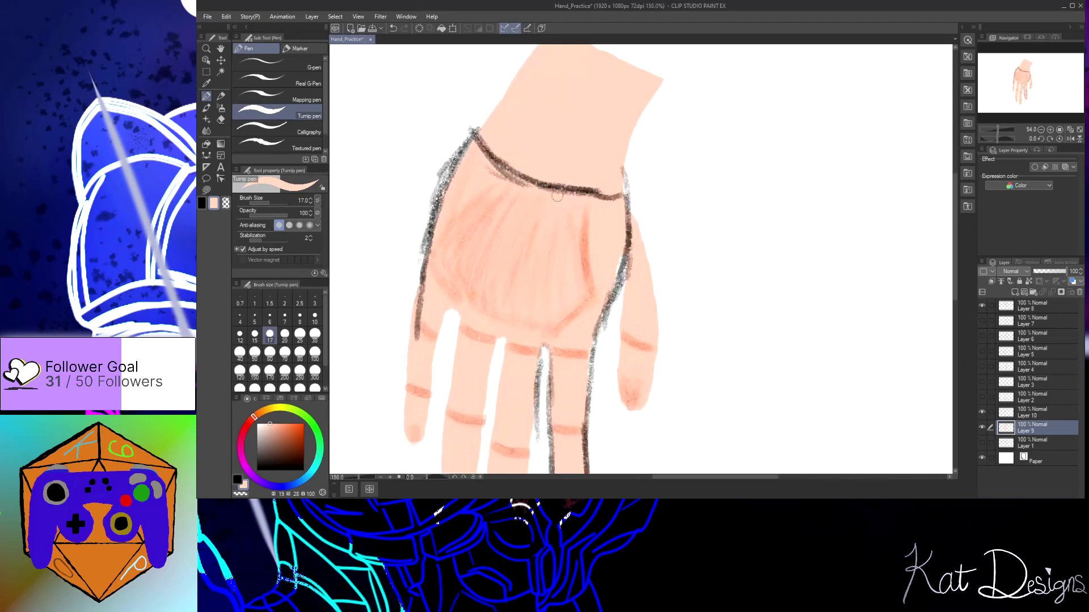
click(206, 82)
key(alt+bracketright)
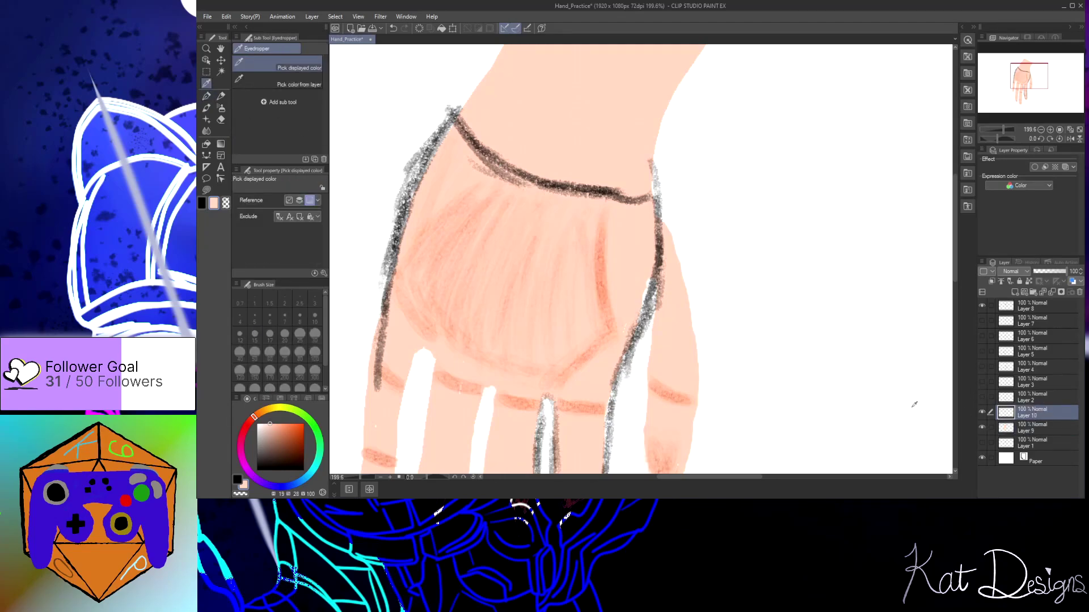
click(587, 406)
click(210, 108)
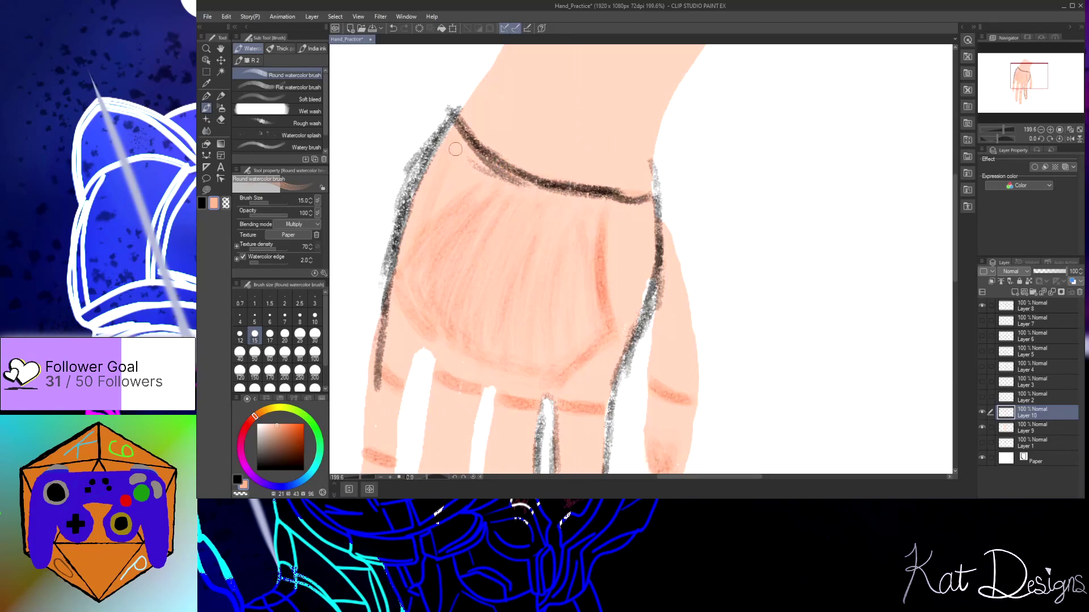
drag(548, 179, 649, 197)
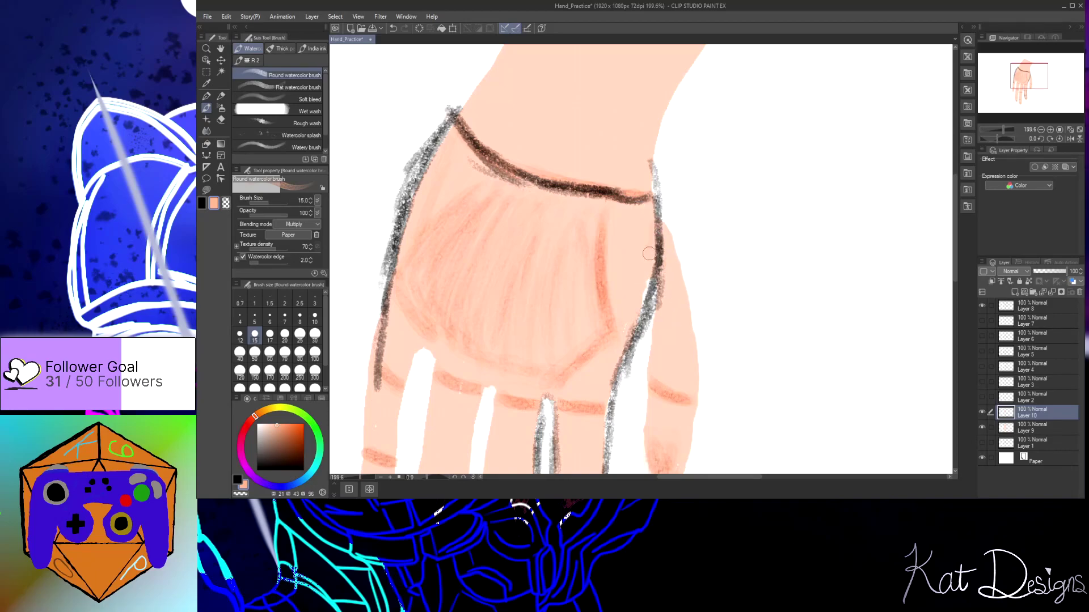
mouse_move(658, 244)
mouse_down()
mouse_move(654, 227)
mouse_move(647, 274)
mouse_up()
click(982, 306)
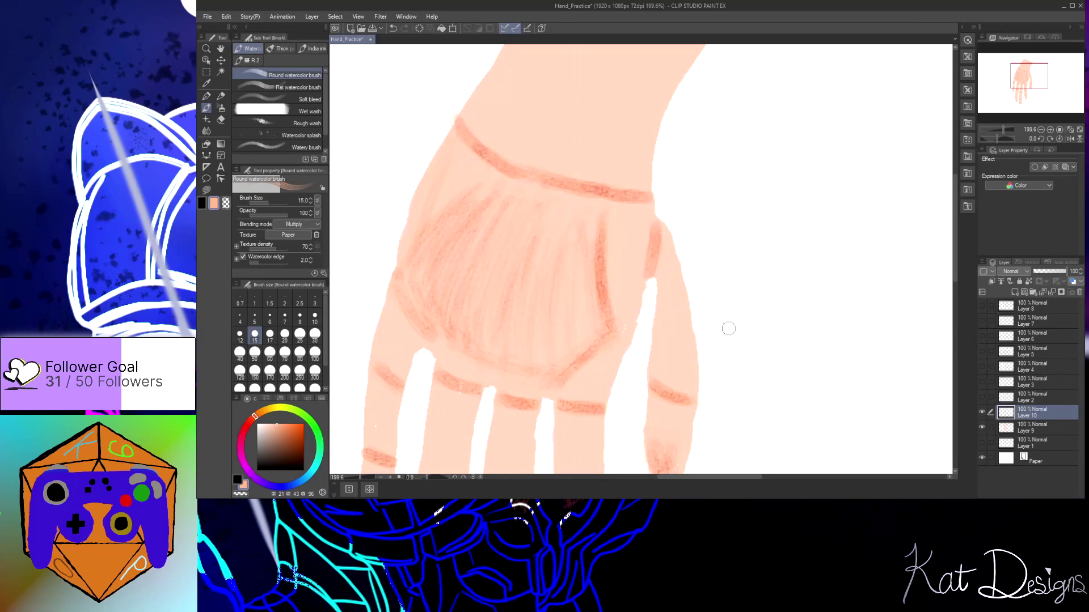
Choose the Soft airbrush and set the drawing colour to dark red
scroll(727, 319, down, 2)
scroll(726, 319, down, 4)
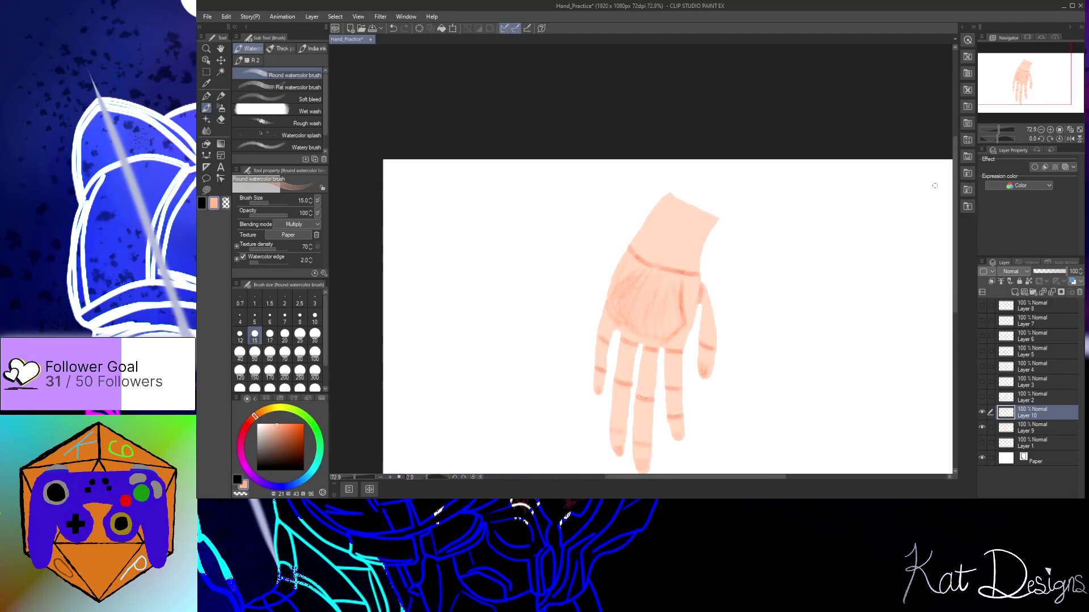
drag(955, 186, 955, 201)
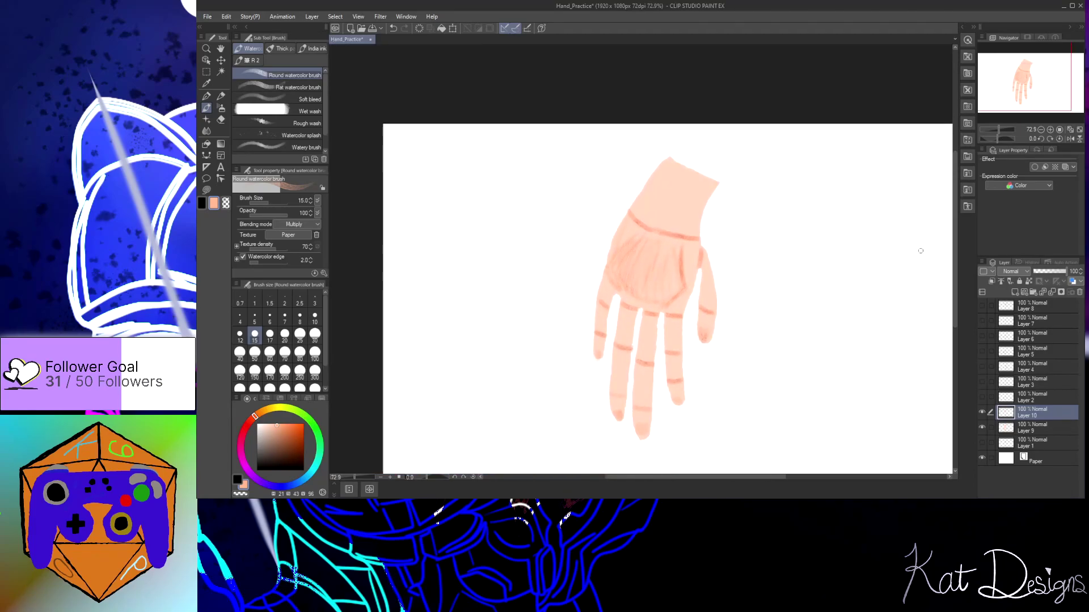
click(221, 108)
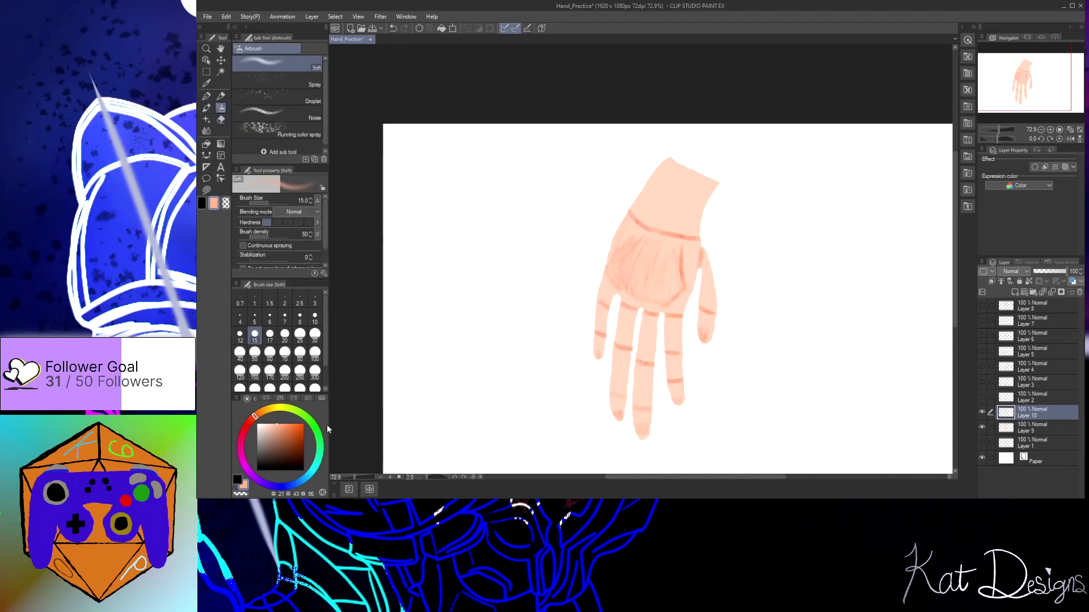
click(304, 439)
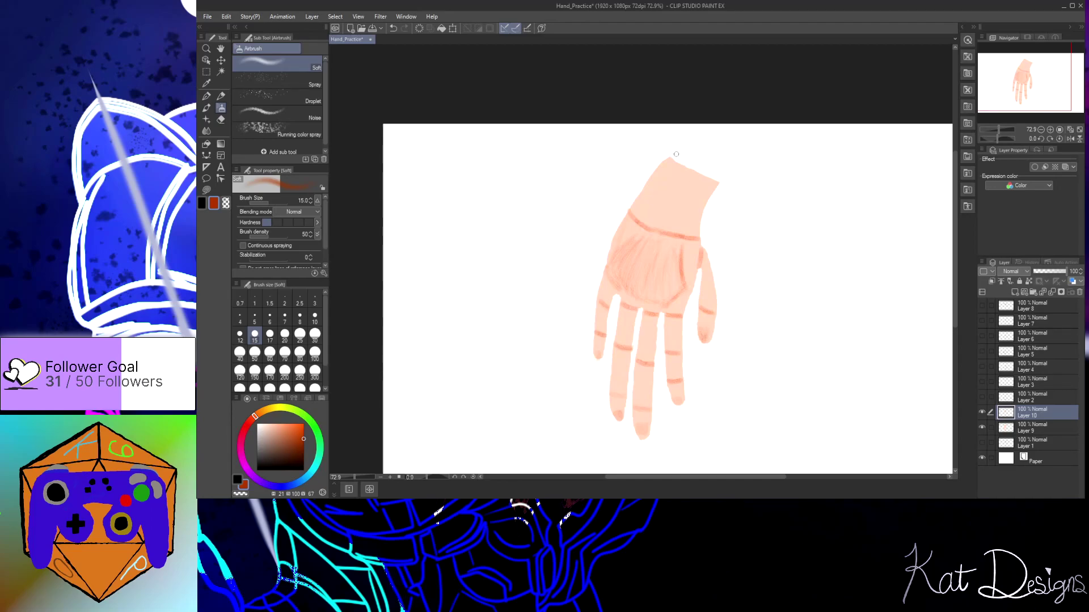
mouse_move(674, 156)
mouse_down()
mouse_move(672, 145)
mouse_move(682, 163)
mouse_move(684, 145)
mouse_move(686, 165)
mouse_move(702, 145)
mouse_move(688, 167)
mouse_move(710, 149)
mouse_move(721, 167)
mouse_up()
key(ctrl+z)
key(ctrl+z)
key(ctrl+z)
key(ctrl+z)
key(ctrl+z)
key(ctrl+z)
key(ctrl+z)
key(ctrl+z)
Create a new layer above Layer 10 and outline a dark red sleeve cuff around the cut end of the wrist with the Turnip pen
key(ctrl+shift+n)
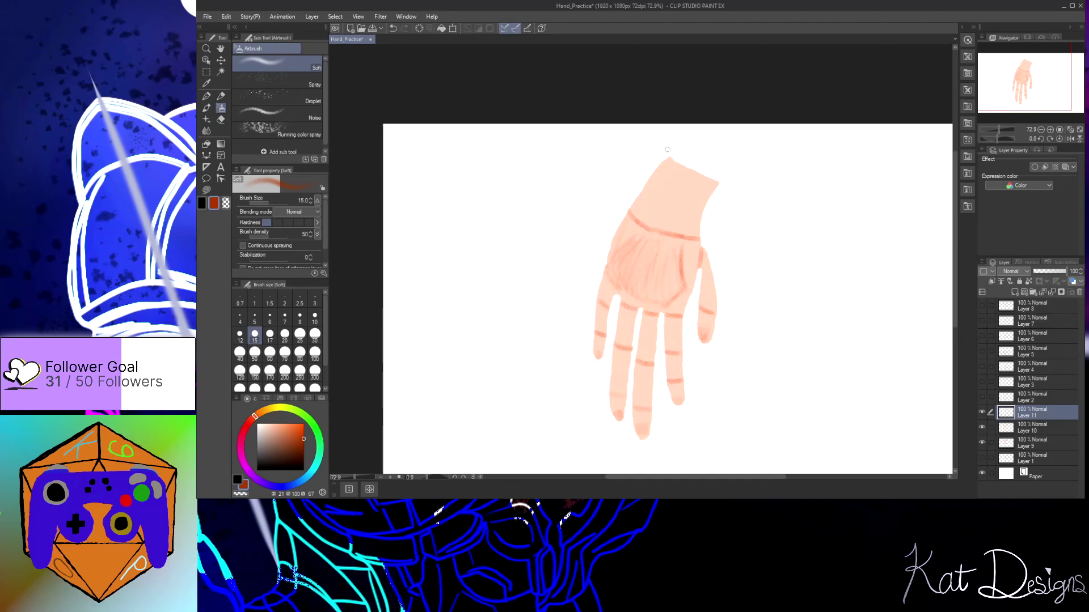
drag(663, 158, 669, 133)
click(207, 95)
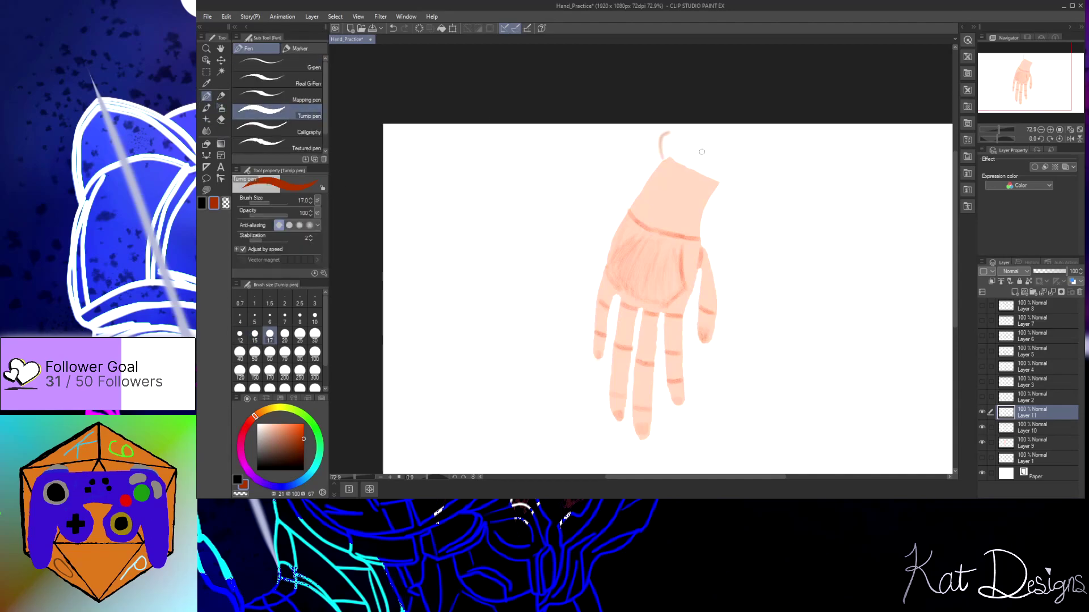
mouse_move(662, 161)
mouse_down()
mouse_move(670, 131)
mouse_move(731, 131)
mouse_move(750, 164)
mouse_move(715, 202)
mouse_up()
mouse_move(671, 137)
mouse_down()
mouse_move(663, 157)
mouse_move(675, 151)
mouse_up()
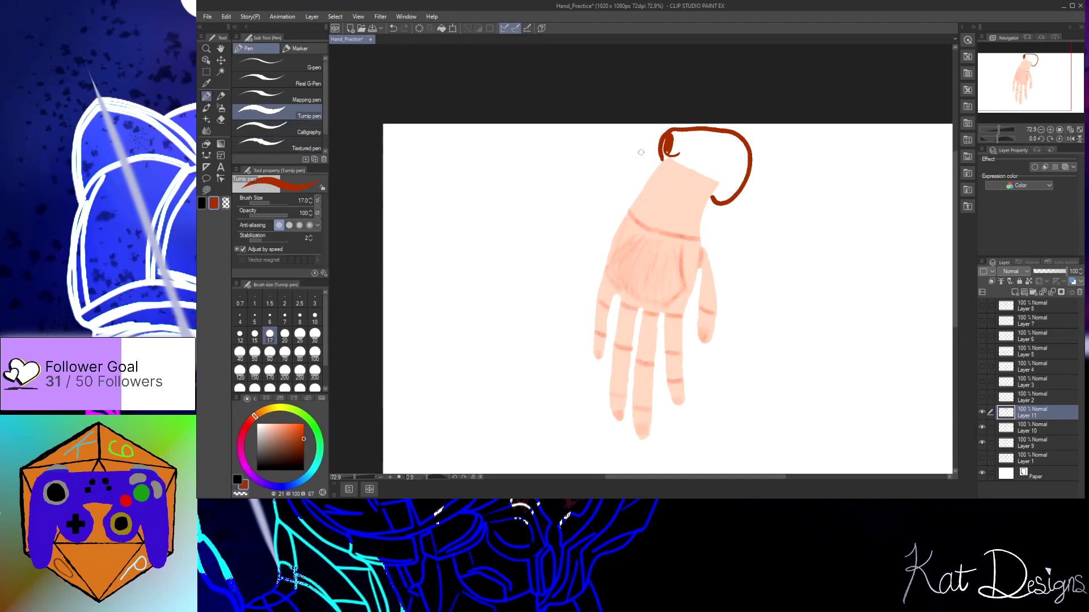
scroll(659, 160, up, 5)
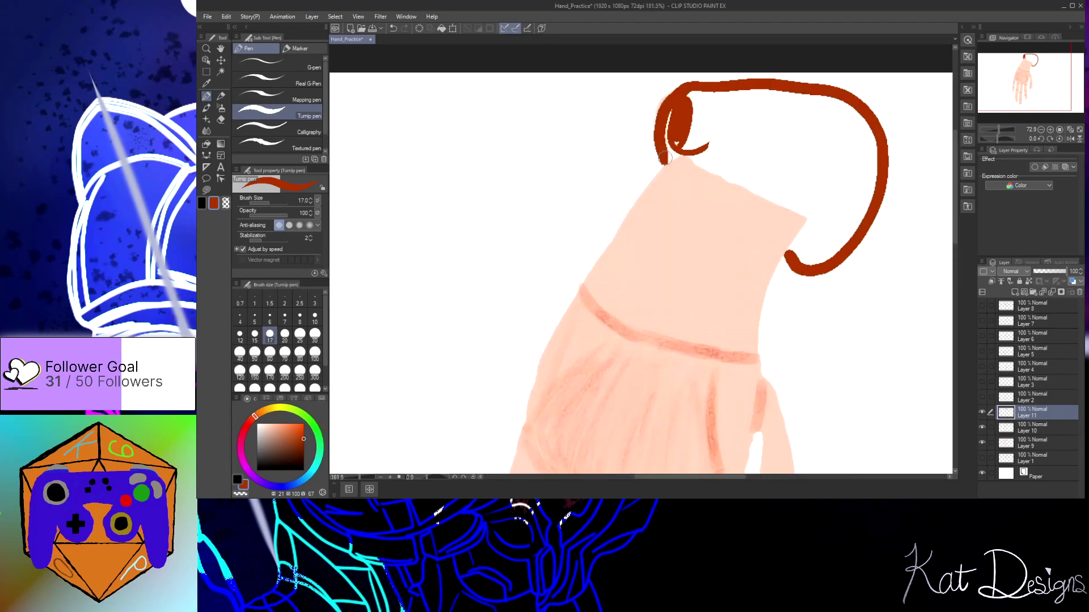
click(661, 160)
drag(661, 160, 664, 166)
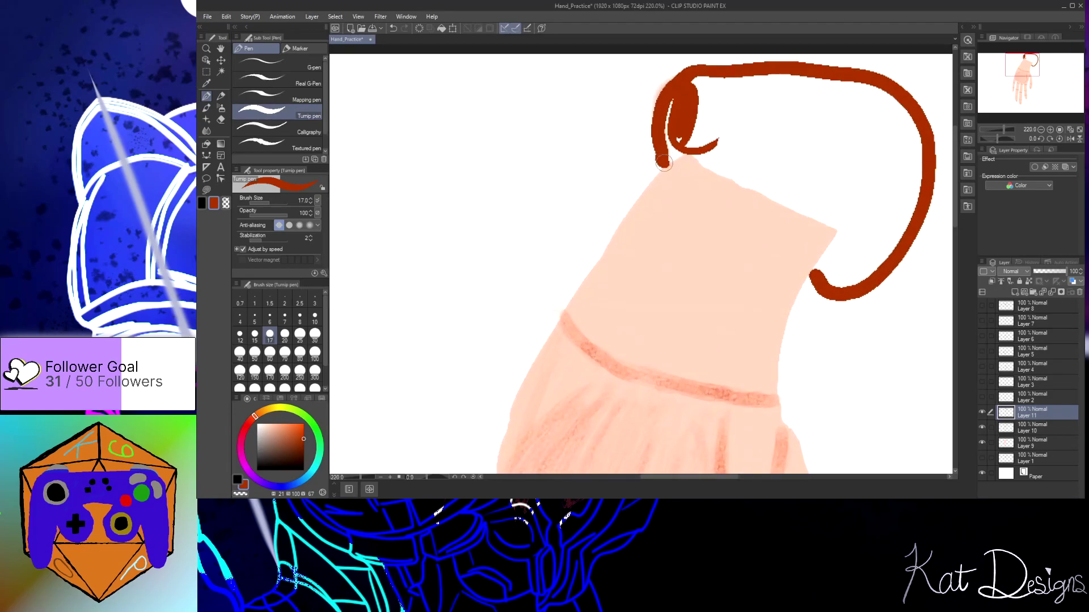
drag(829, 284, 815, 276)
Fill the sleeve cuff with dark red using Refer other layers and cover its remaining white gaps with the Turnip pen
click(206, 144)
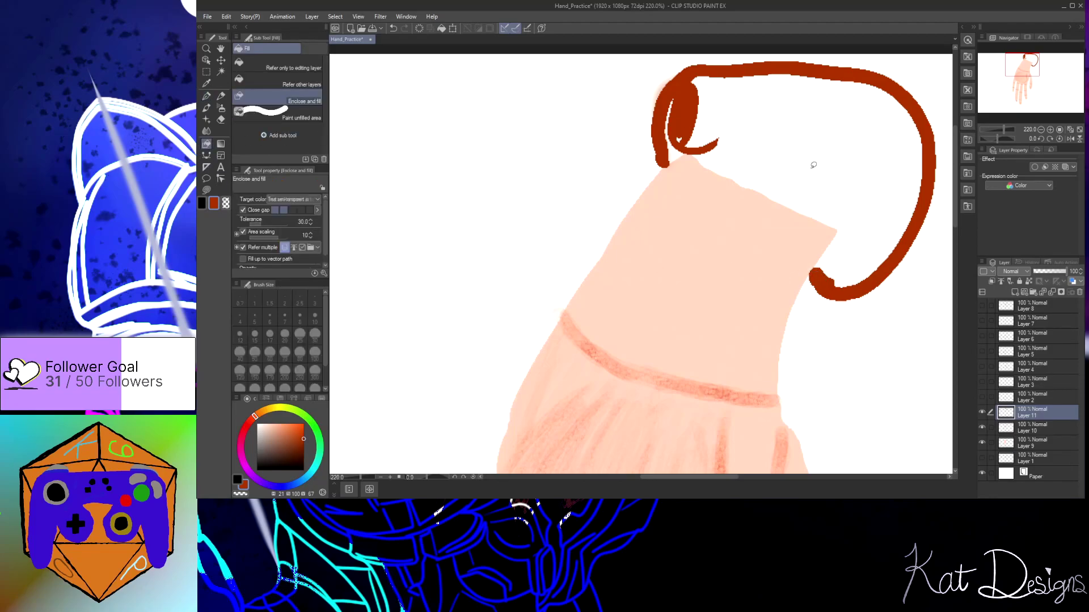
click(311, 85)
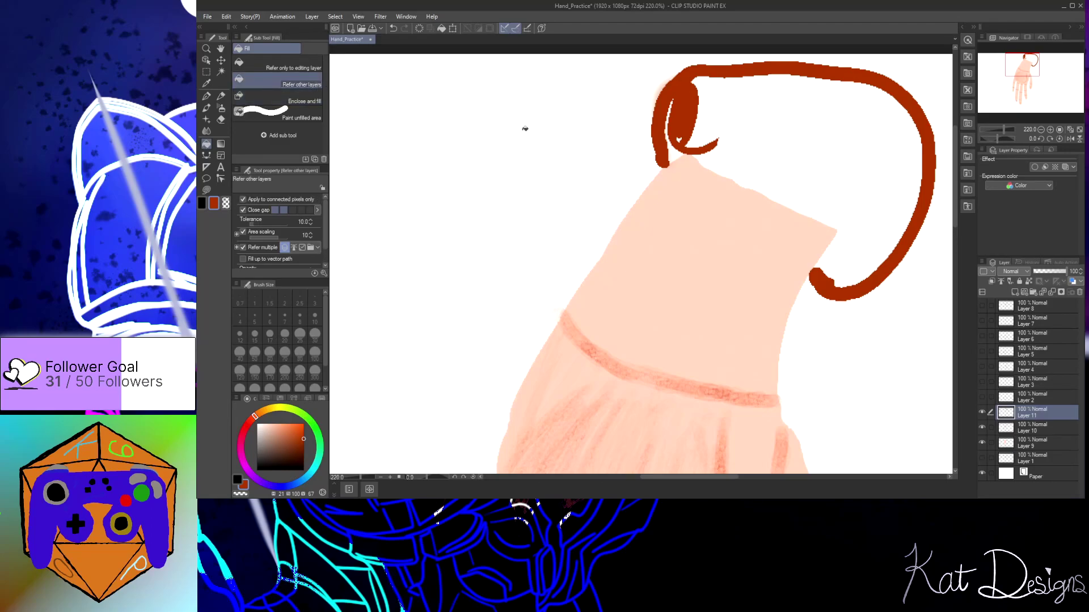
click(823, 162)
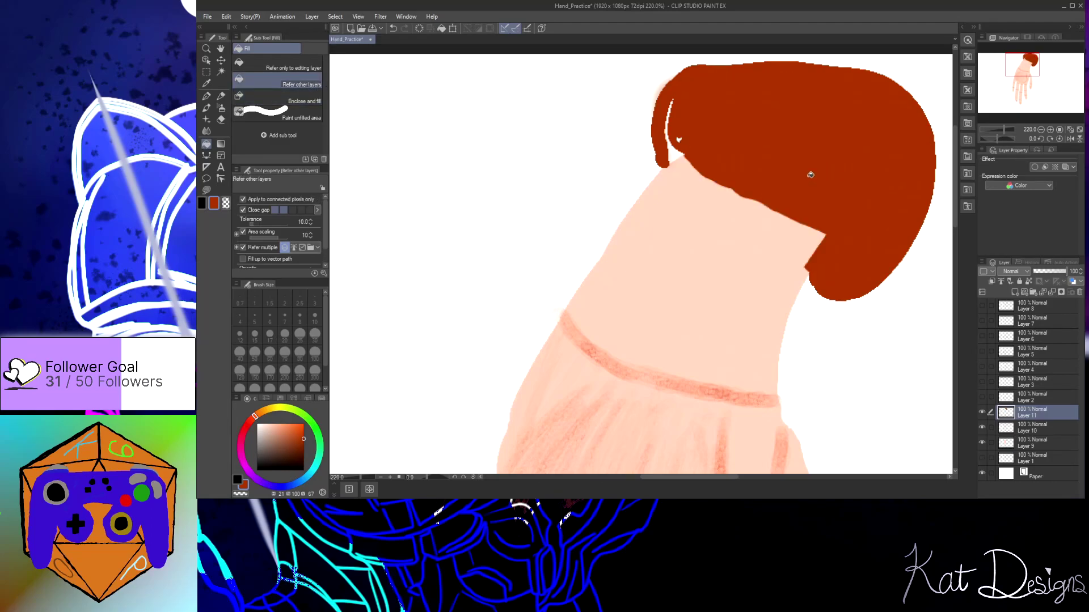
click(207, 96)
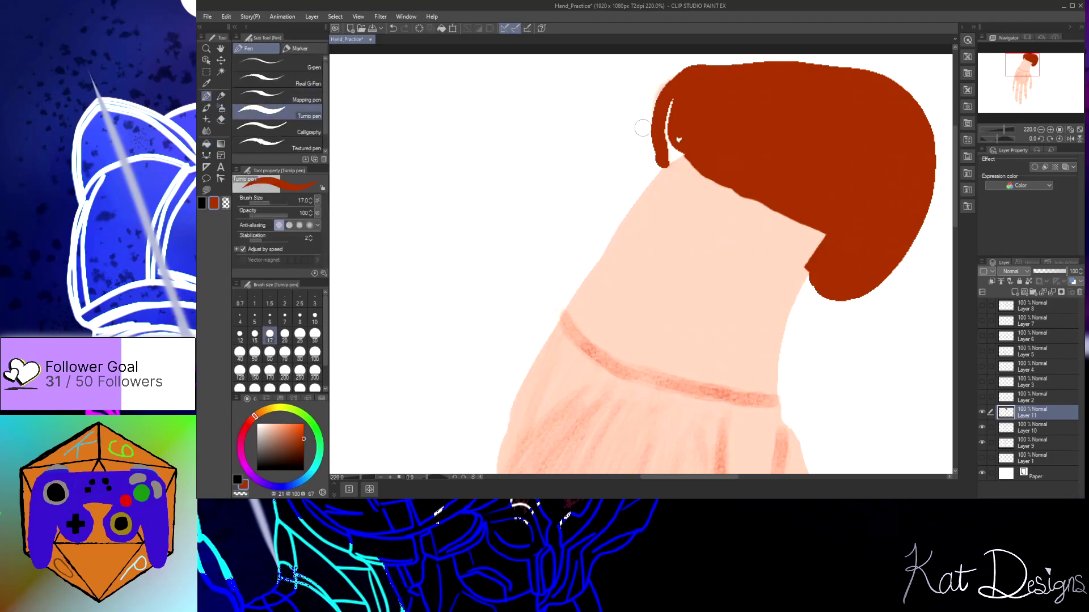
mouse_move(684, 133)
mouse_down()
mouse_move(687, 145)
mouse_move(675, 153)
mouse_move(671, 142)
mouse_move(688, 90)
mouse_up()
Save the hand drawing and create a new 1920 x 1080 px illustration canvas at 72 dpi
scroll(769, 122, down, 2)
scroll(769, 122, down, 2)
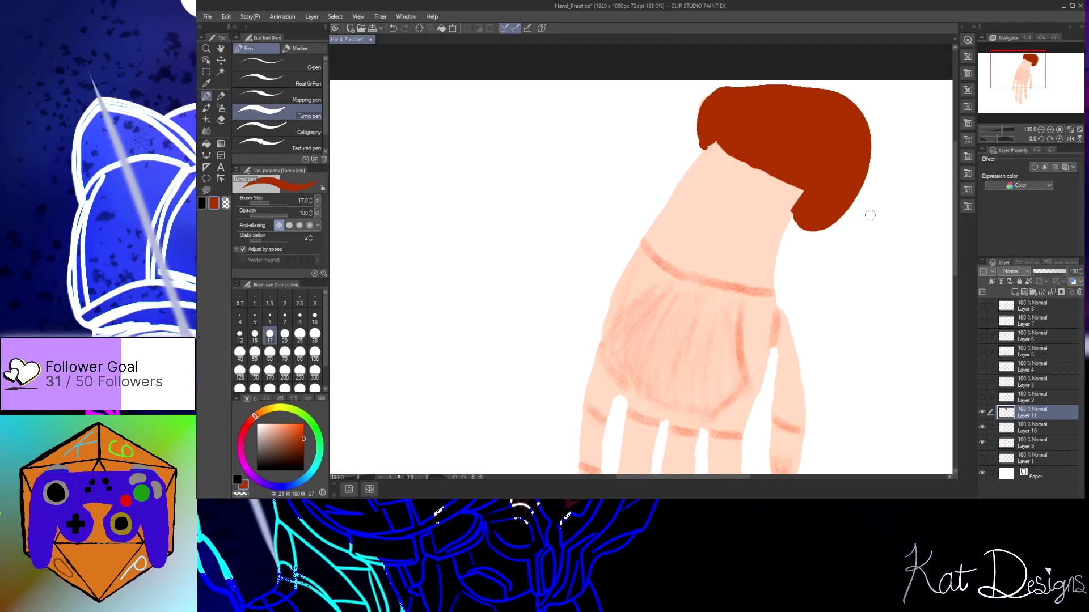
scroll(873, 210, down, 2)
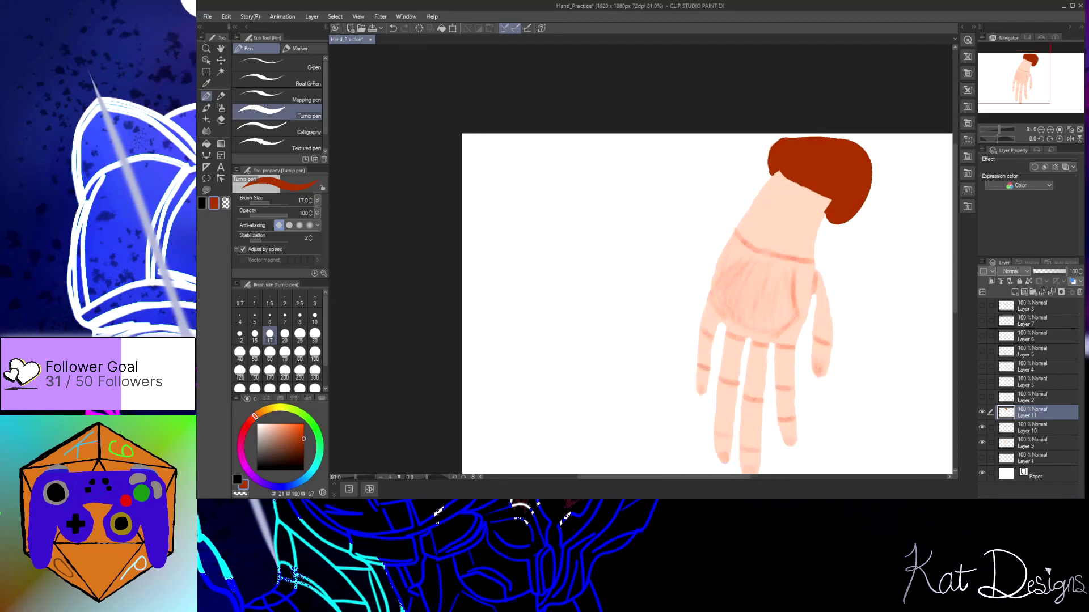
drag(625, 477, 643, 477)
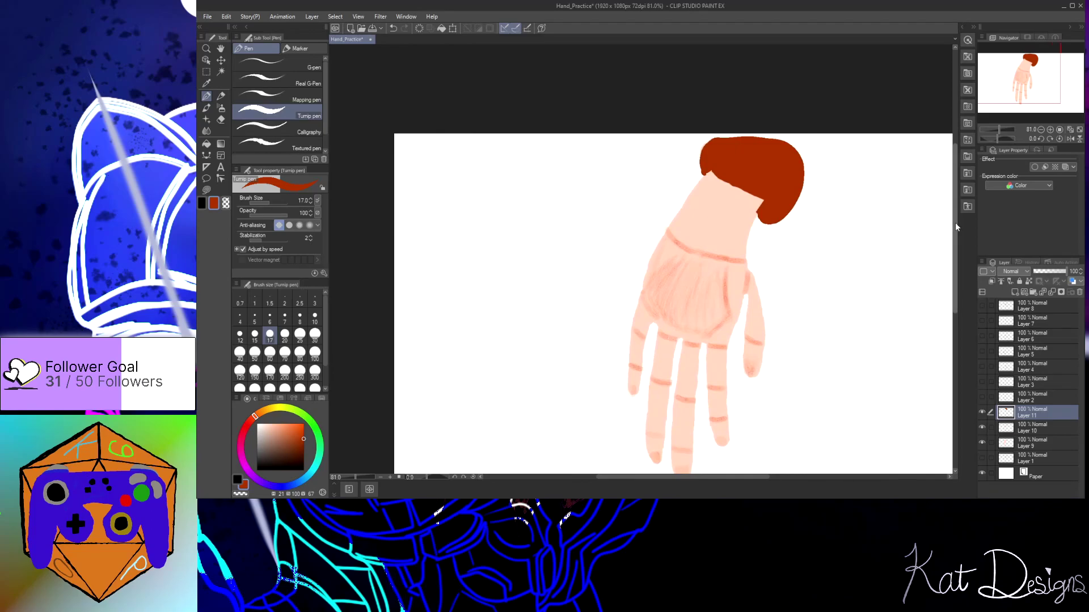
drag(957, 227, 950, 234)
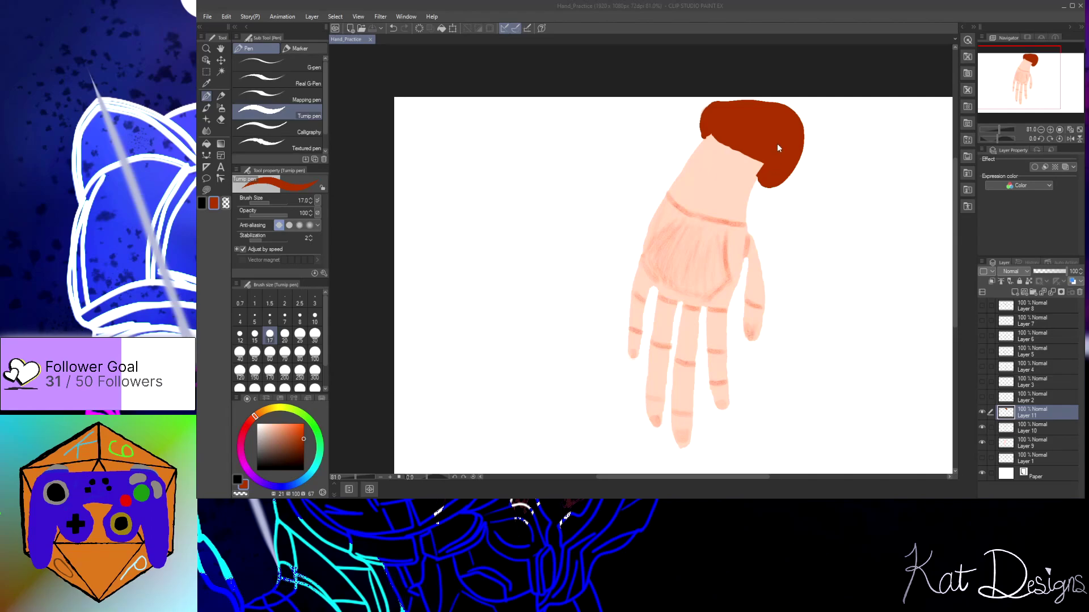
key(Return)
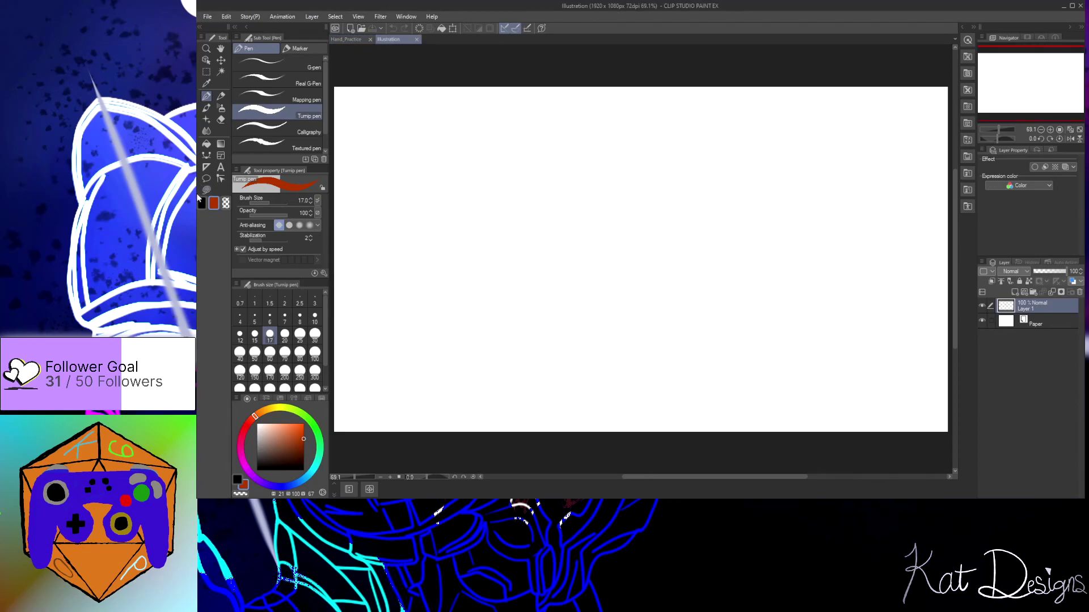
Set the drawing colour to black and switch from the Turnip pen to the Pencil tool
click(202, 203)
click(222, 96)
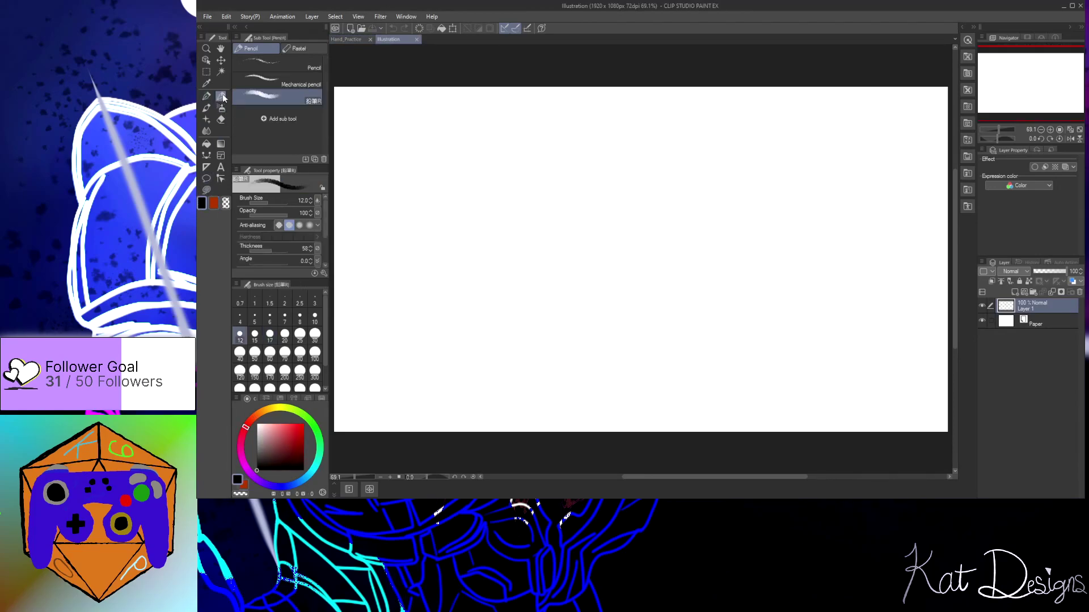
scroll(661, 218, up, 3)
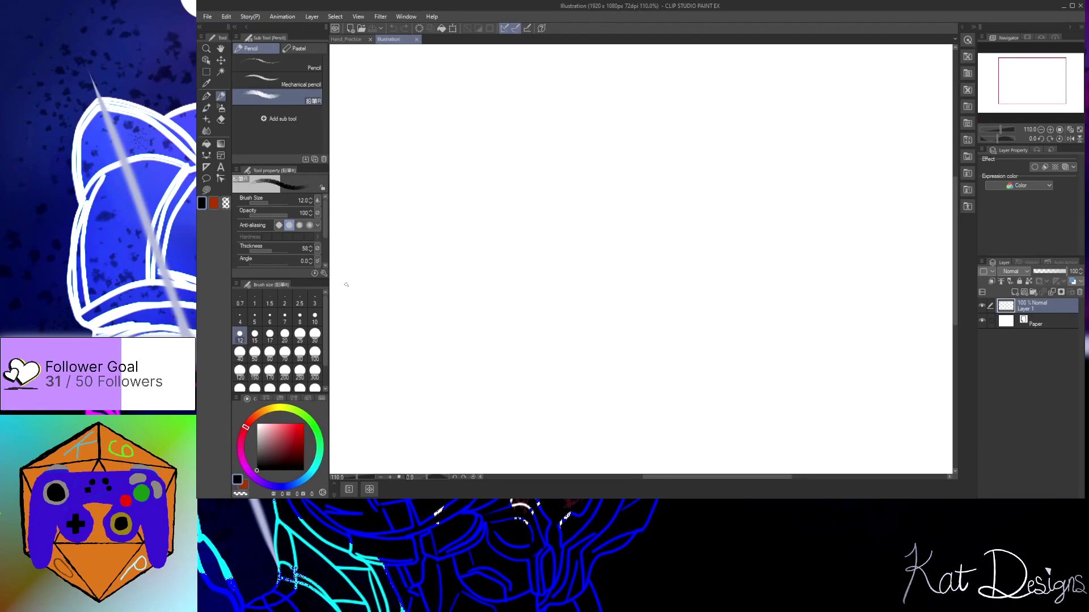
Try roughing out a dashed rounded head outline with the pencil at size 17 and clear the layer
click(270, 334)
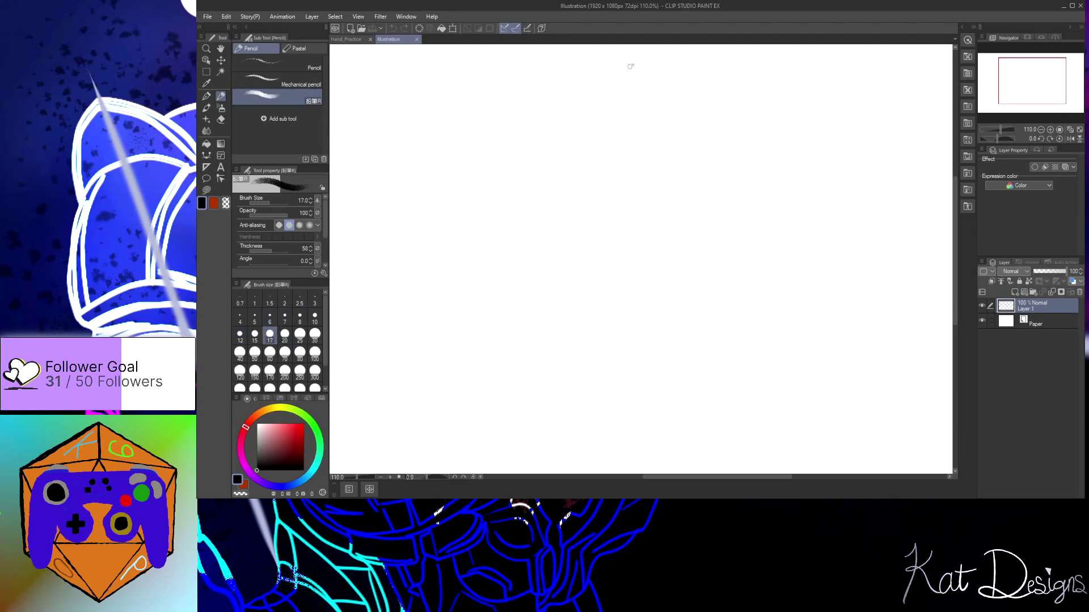
mouse_move(512, 140)
mouse_down()
mouse_move(520, 109)
mouse_move(510, 139)
mouse_up()
drag(533, 93, 511, 137)
mouse_move(601, 82)
mouse_down()
mouse_move(563, 80)
mouse_move(584, 80)
mouse_move(533, 95)
mouse_move(562, 80)
mouse_move(514, 132)
mouse_move(577, 81)
mouse_move(614, 80)
mouse_move(545, 86)
mouse_up()
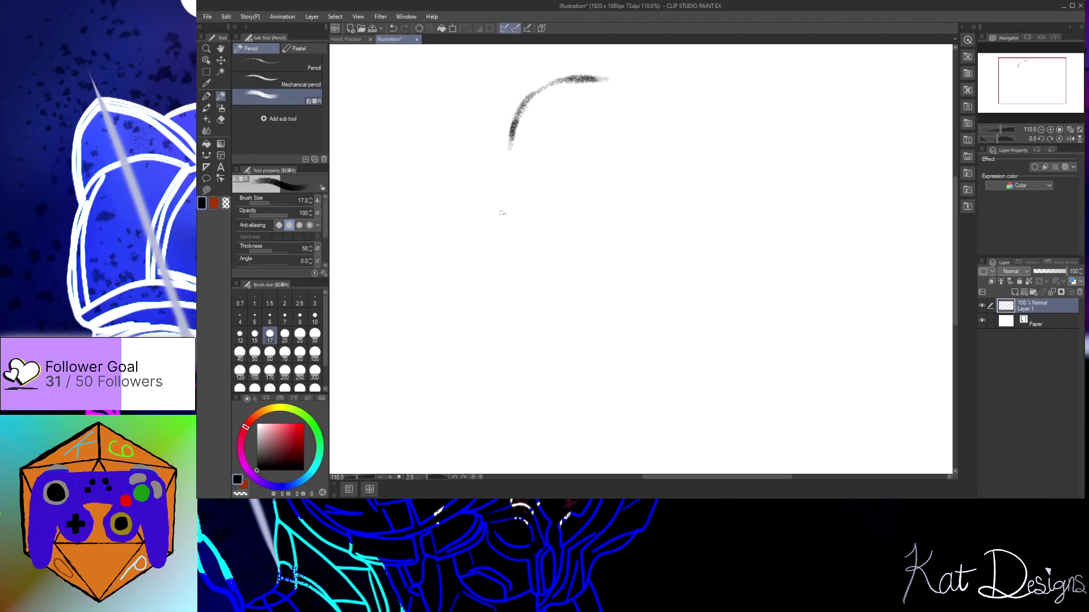
drag(505, 188, 511, 245)
drag(506, 183, 513, 248)
mouse_move(505, 211)
mouse_down()
mouse_move(516, 257)
mouse_move(584, 300)
mouse_up()
drag(535, 272, 591, 303)
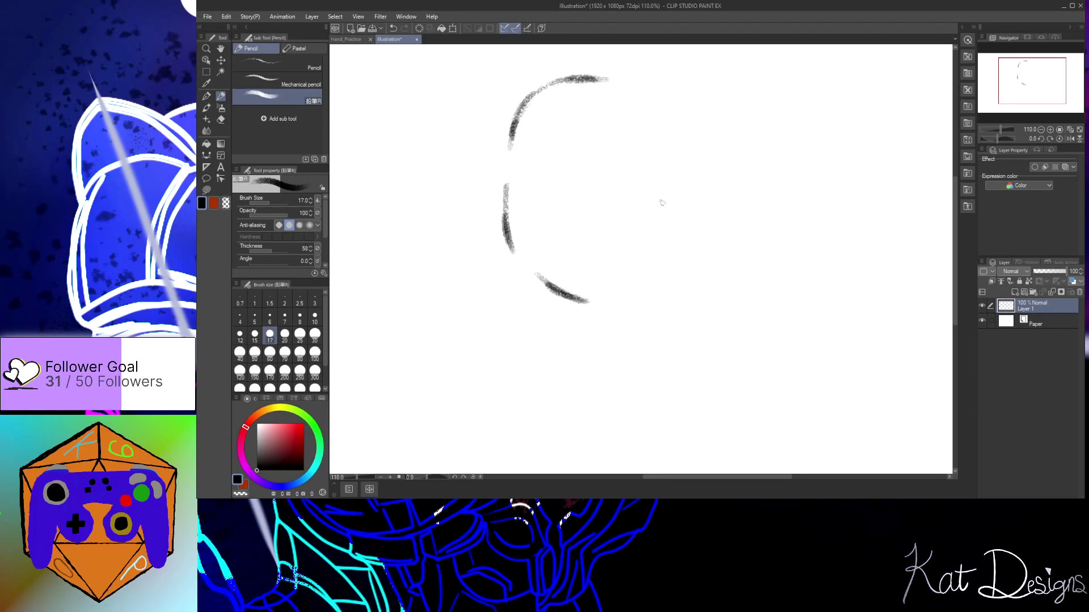
mouse_move(611, 78)
mouse_down()
mouse_move(550, 82)
mouse_move(528, 106)
mouse_move(548, 82)
mouse_up()
mouse_move(613, 75)
mouse_down()
mouse_move(641, 76)
mouse_move(601, 78)
mouse_move(659, 83)
mouse_move(674, 98)
mouse_move(671, 128)
mouse_move(667, 117)
mouse_up()
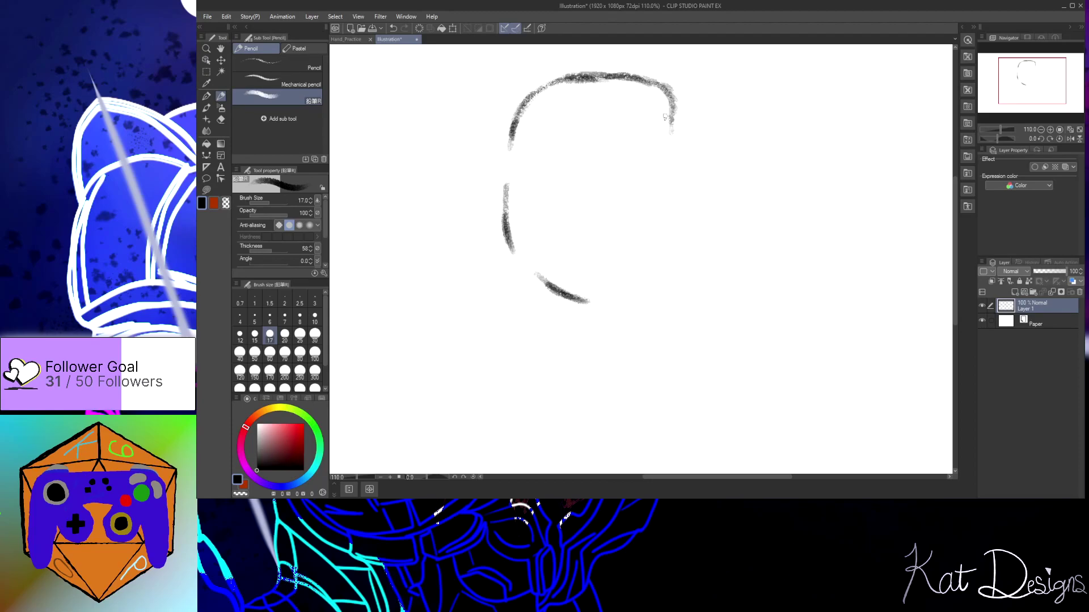
mouse_move(674, 166)
mouse_down()
mouse_move(665, 227)
mouse_move(614, 301)
mouse_up()
key(Delete)
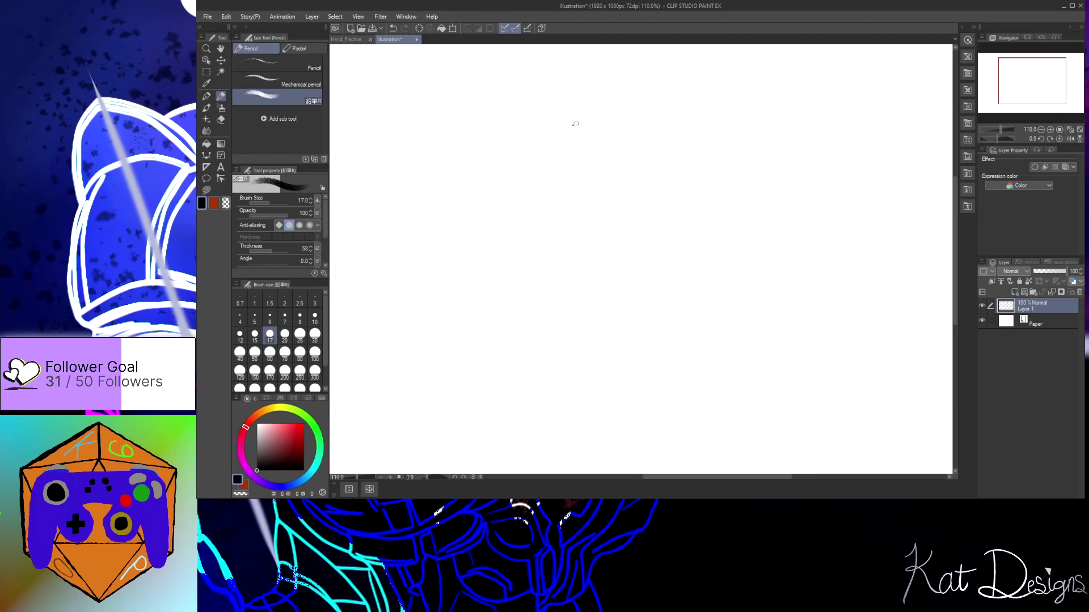
Set the pencil size to 20, try an arched stroke for the top of the head and undo it
click(285, 334)
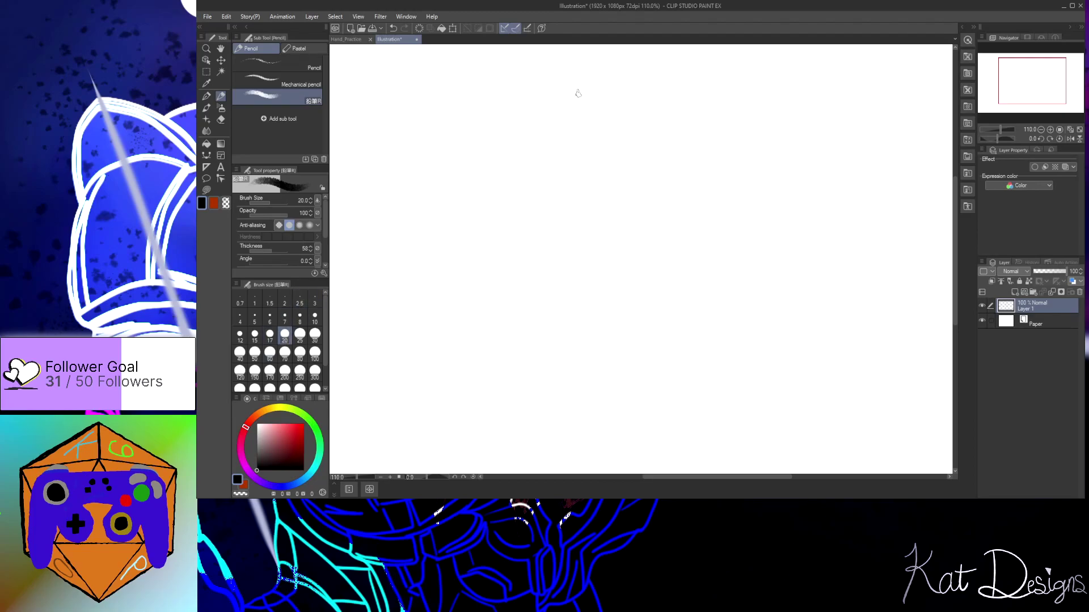
mouse_move(604, 56)
mouse_down()
mouse_move(556, 55)
mouse_move(529, 79)
mouse_move(512, 119)
mouse_move(551, 63)
mouse_move(592, 55)
mouse_move(643, 61)
mouse_move(692, 98)
mouse_move(687, 120)
mouse_up()
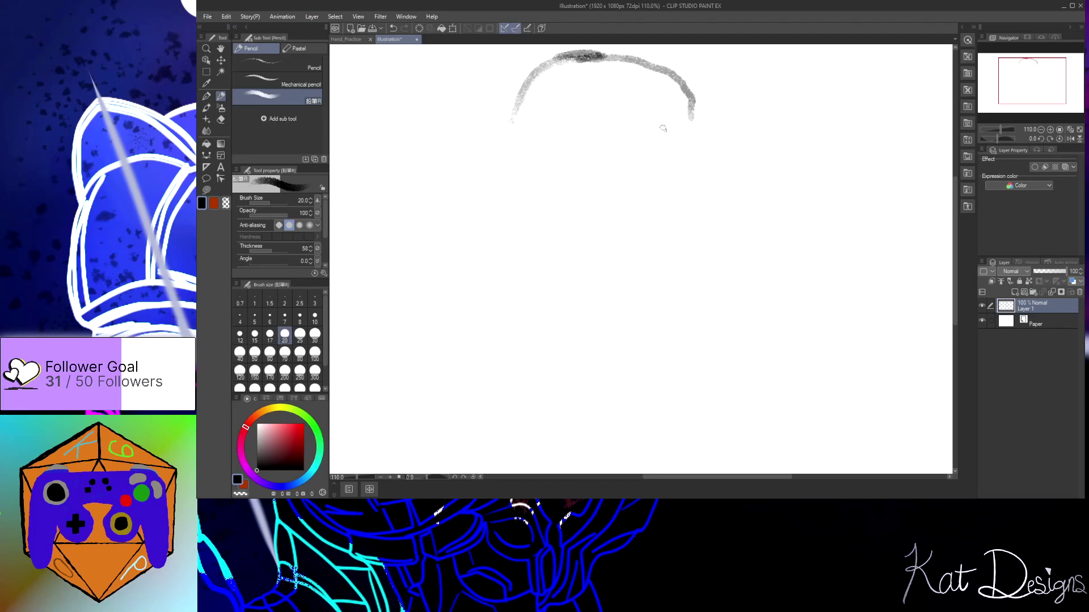
key(ctrl+z)
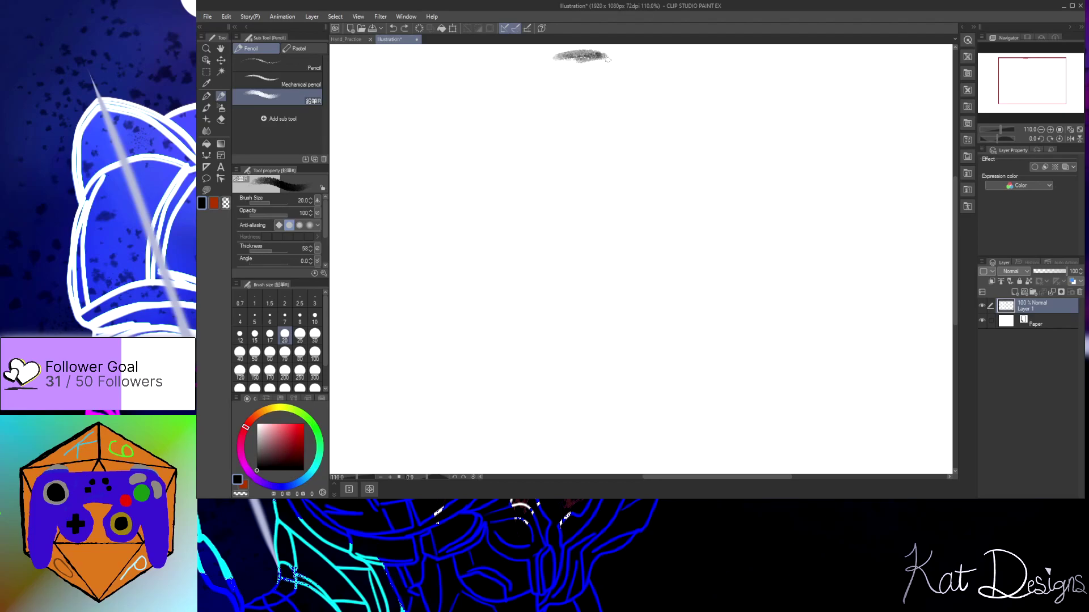
mouse_move(599, 55)
mouse_down()
mouse_move(534, 73)
mouse_move(494, 146)
mouse_move(502, 113)
mouse_move(554, 64)
mouse_move(628, 61)
mouse_move(658, 94)
mouse_up()
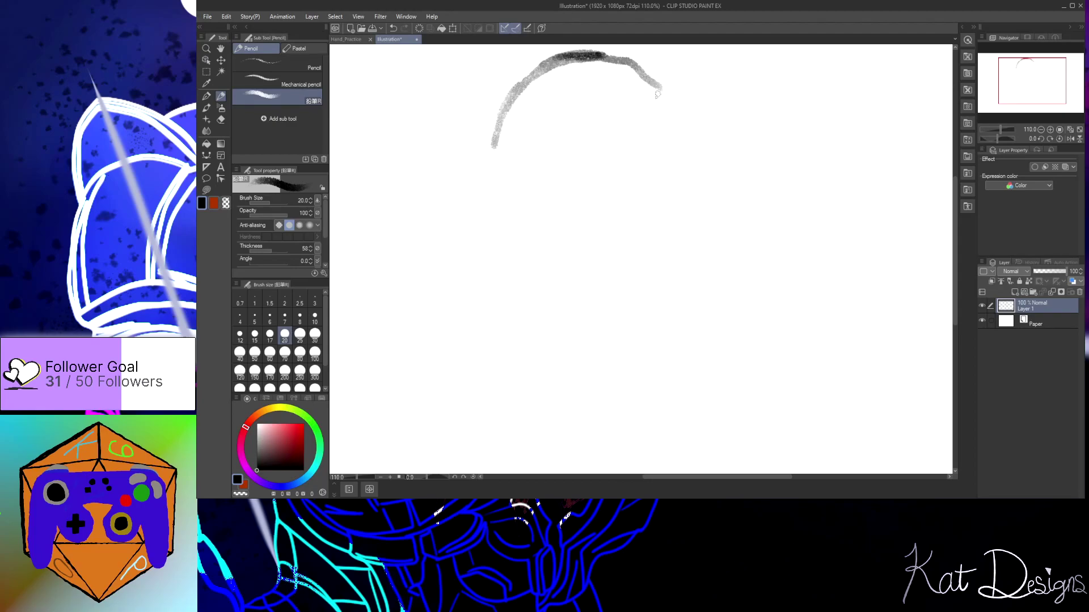
key(ctrl+z)
key(ctrl+z)
key(ctrl+z)
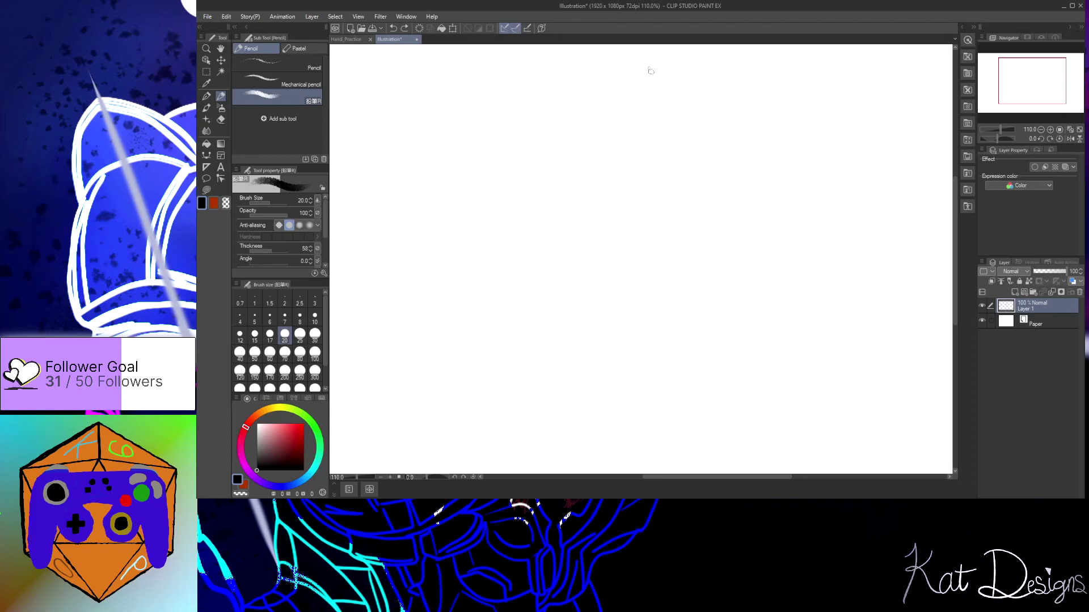
Sketch a dashed oval guide for the head with short, spaced pencil strokes on the empty layer
mouse_move(668, 64)
mouse_down()
mouse_move(636, 54)
mouse_move(597, 62)
mouse_move(651, 61)
mouse_up()
drag(566, 77, 529, 103)
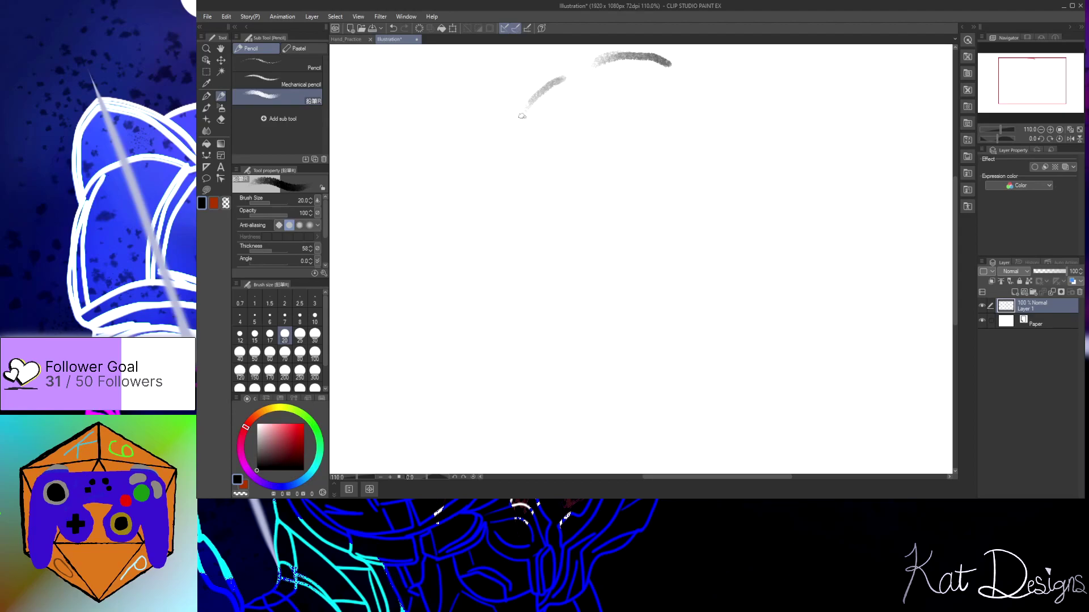
drag(701, 83, 745, 111)
mouse_move(515, 147)
mouse_down()
mouse_move(500, 196)
mouse_move(511, 254)
mouse_up()
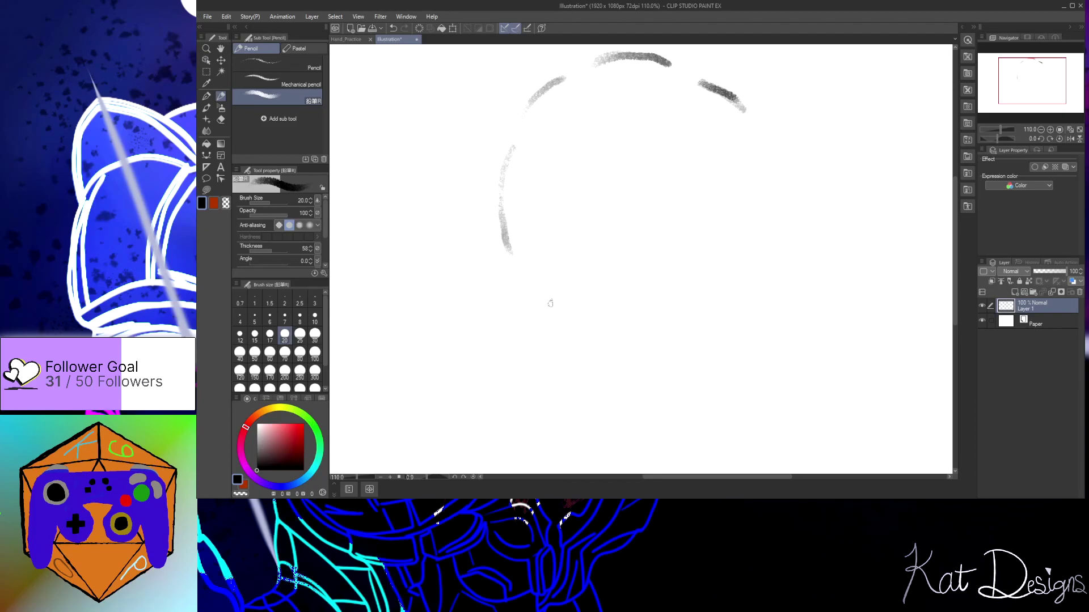
drag(541, 300, 588, 321)
drag(747, 153, 743, 242)
mouse_move(712, 282)
mouse_down()
mouse_move(679, 319)
mouse_move(707, 291)
mouse_up()
drag(703, 83, 734, 124)
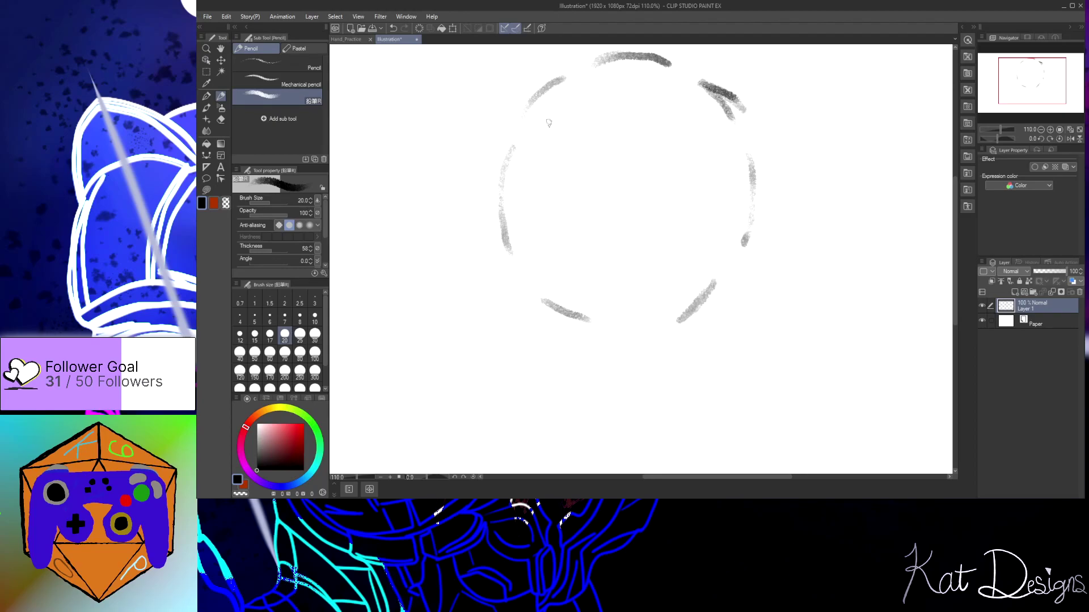
mouse_move(604, 58)
mouse_down()
mouse_move(587, 63)
mouse_move(629, 54)
mouse_move(674, 72)
mouse_move(665, 65)
mouse_up()
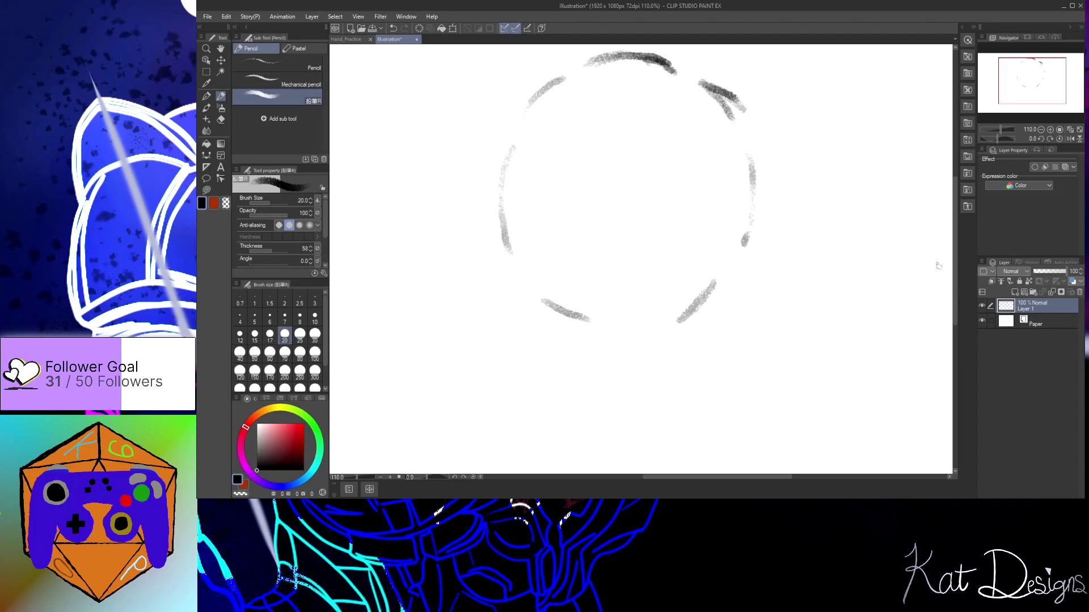
Create a new layer and draw a vertical centre line and a downward-curving horizontal guideline across the dashed oval
key(ctrl+shift+n)
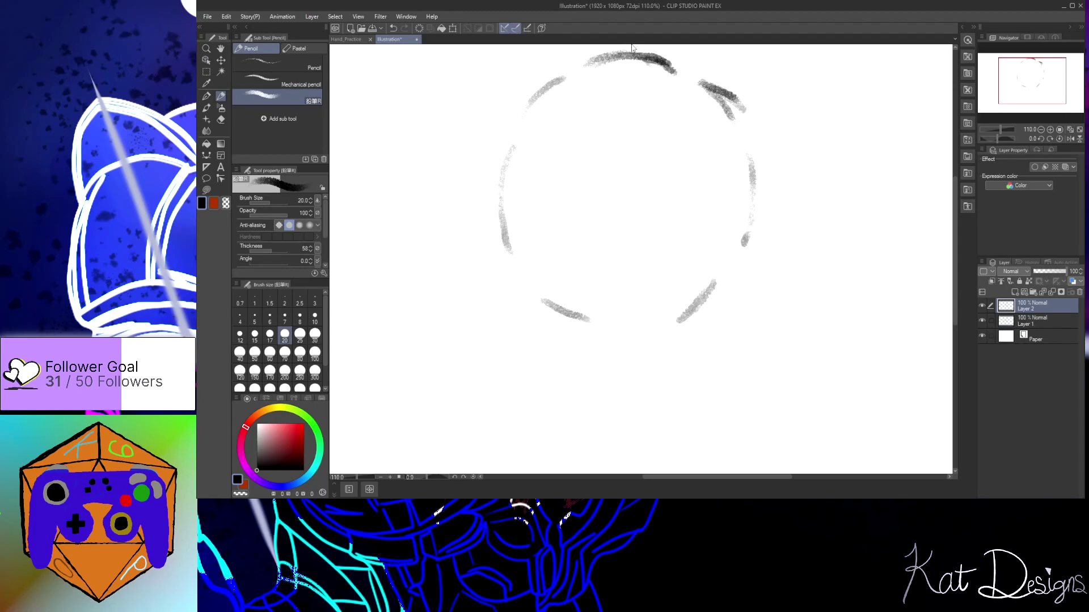
drag(955, 241, 955, 223)
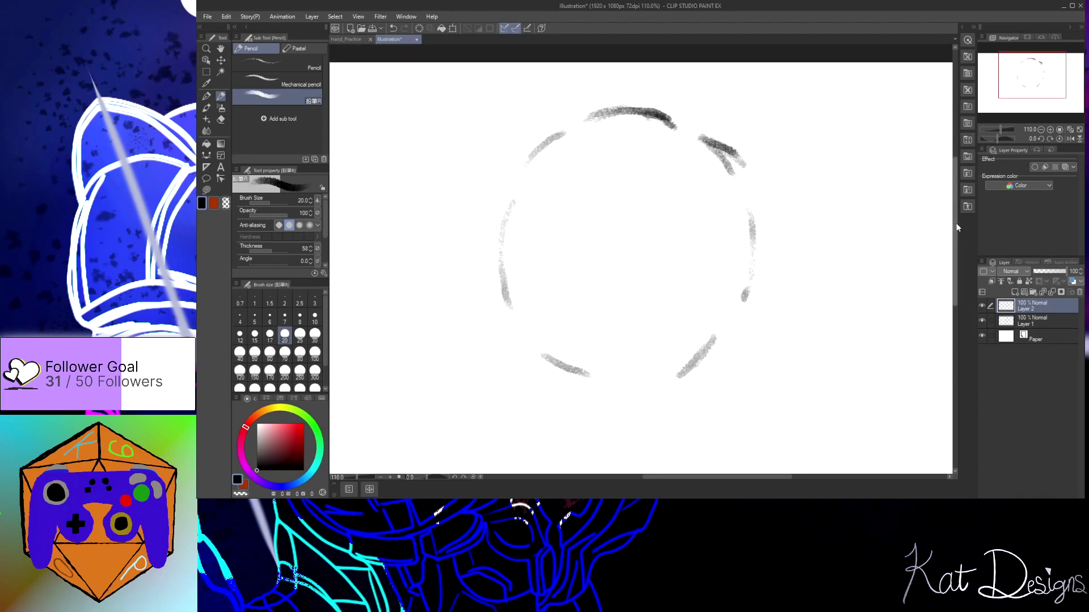
mouse_move(631, 69)
mouse_down()
mouse_move(620, 241)
mouse_move(637, 419)
mouse_up()
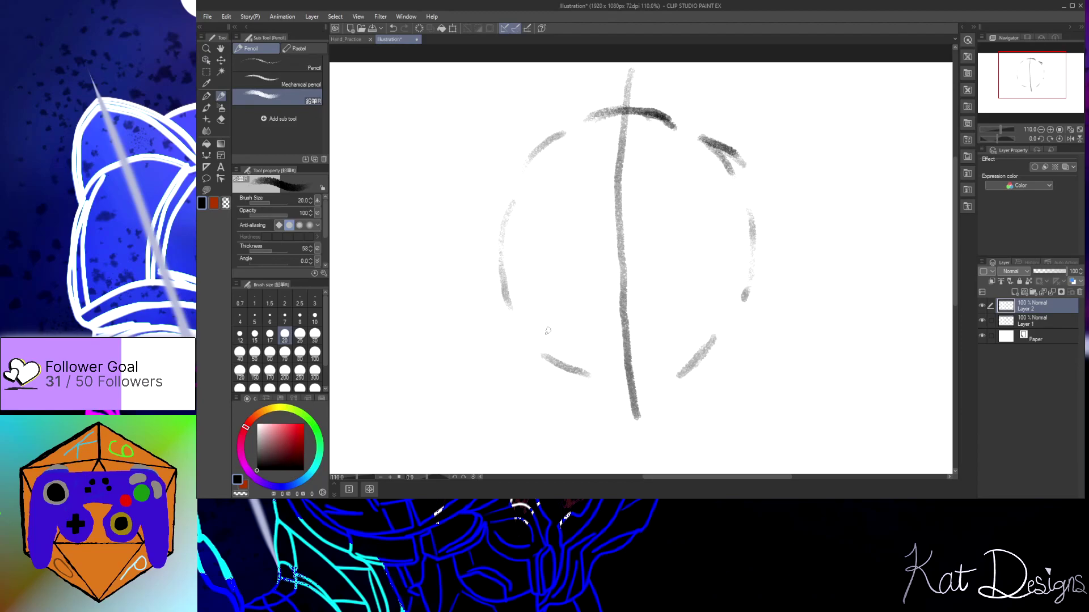
mouse_move(420, 201)
mouse_down()
mouse_move(482, 227)
mouse_move(644, 241)
mouse_move(812, 232)
mouse_up()
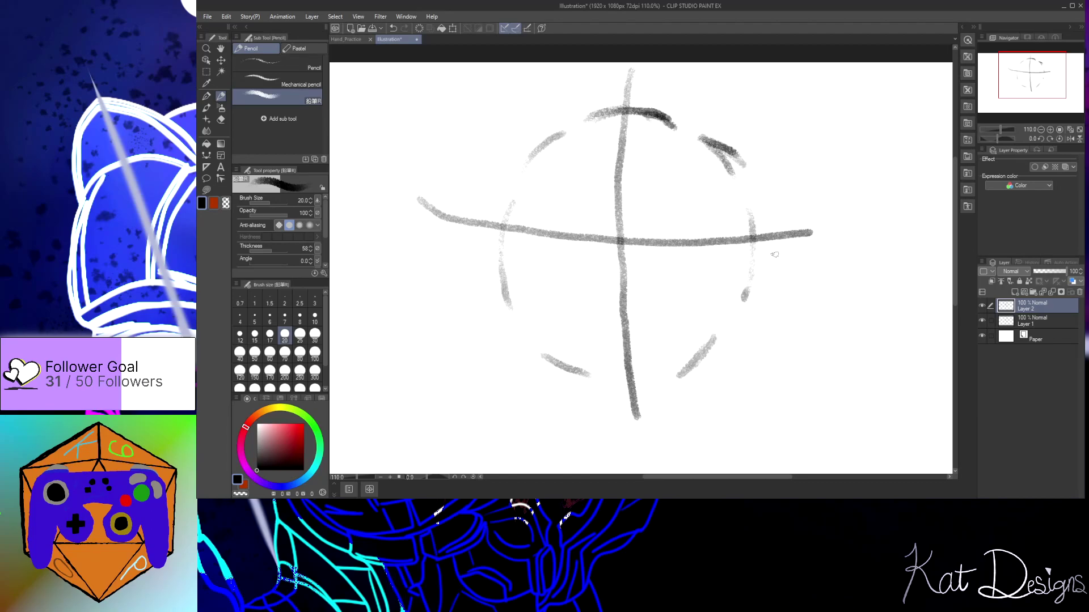
key(ctrl+z)
mouse_move(415, 203)
mouse_down()
mouse_move(503, 251)
mouse_move(634, 267)
mouse_move(731, 262)
mouse_move(861, 234)
mouse_up()
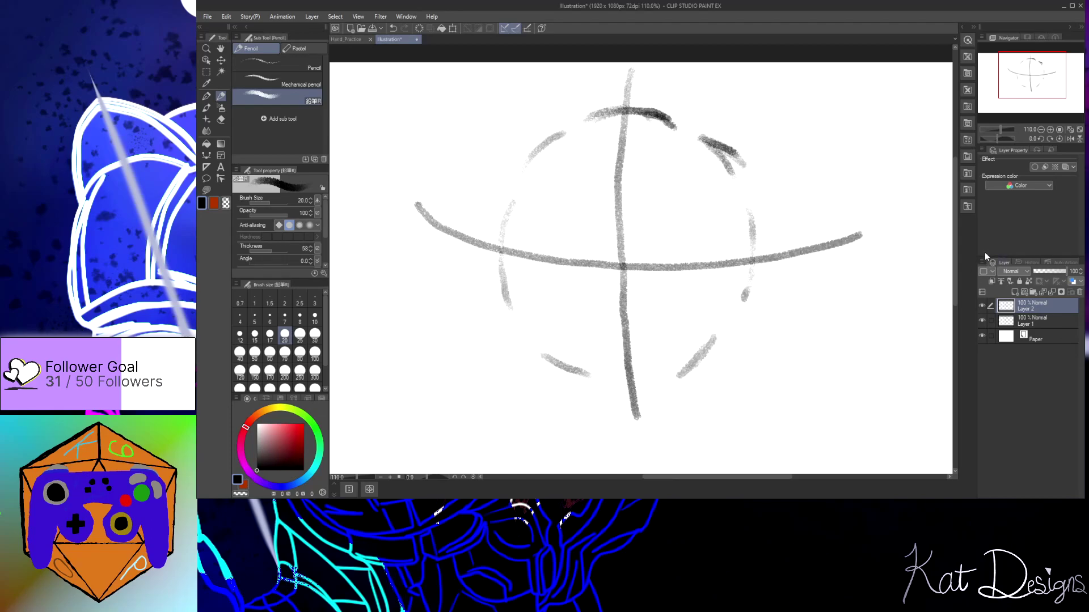
Create another layer and outline both halves of the head as a closed oval from the crown to the chin
key(ctrl+shift+n)
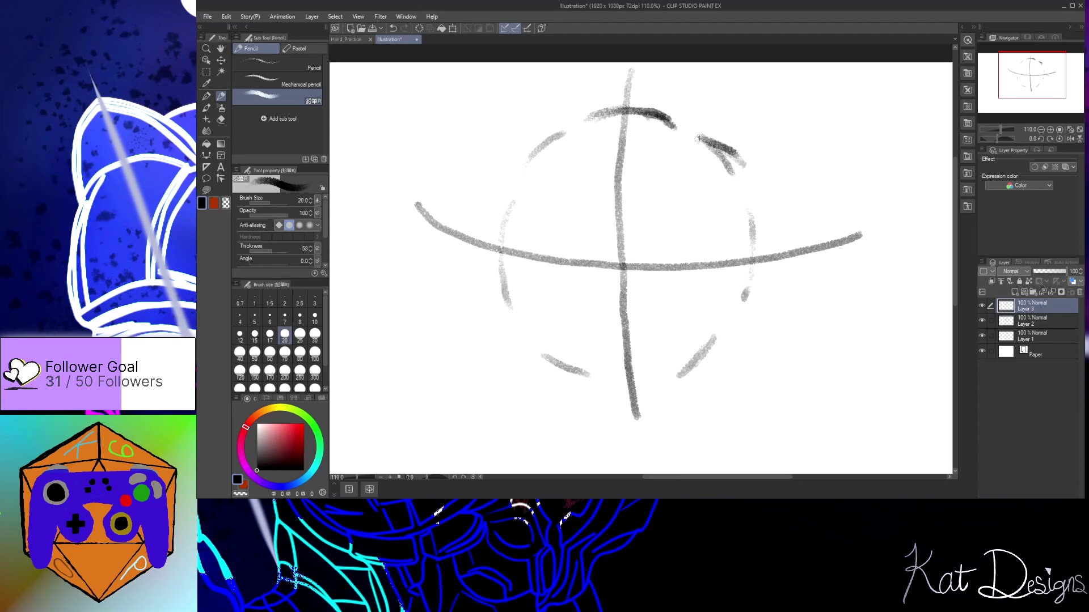
mouse_move(626, 108)
mouse_down()
mouse_move(559, 117)
mouse_move(562, 130)
mouse_up()
mouse_move(622, 108)
mouse_down()
mouse_move(573, 129)
mouse_move(545, 159)
mouse_move(515, 227)
mouse_move(515, 296)
mouse_move(529, 340)
mouse_move(559, 370)
mouse_move(631, 398)
mouse_up()
mouse_move(624, 110)
mouse_down()
mouse_move(693, 130)
mouse_move(739, 167)
mouse_move(756, 249)
mouse_move(723, 346)
mouse_move(632, 398)
mouse_up()
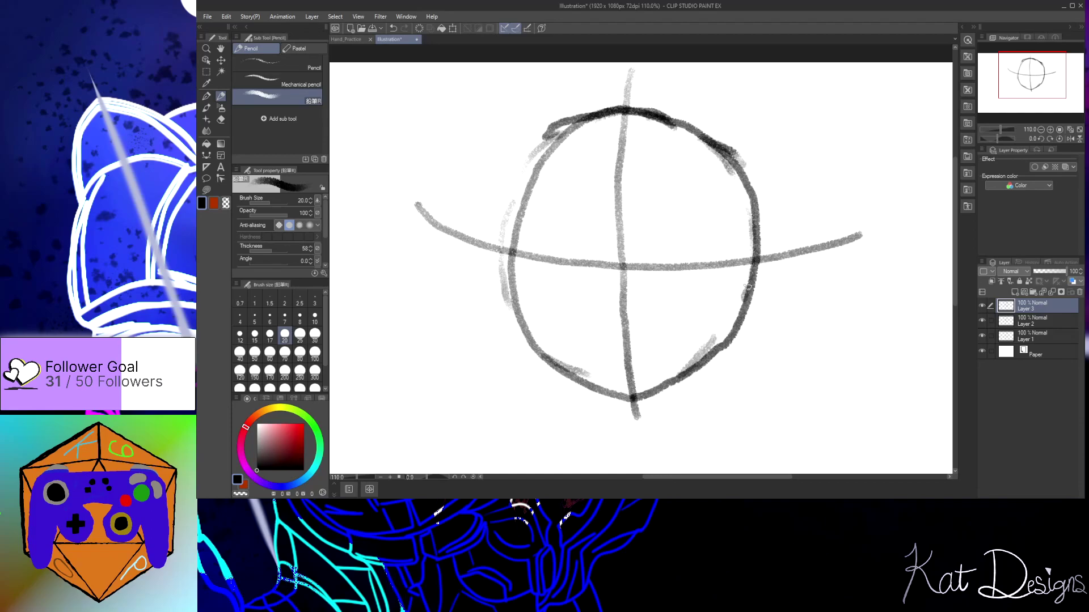
key(ctrl+z)
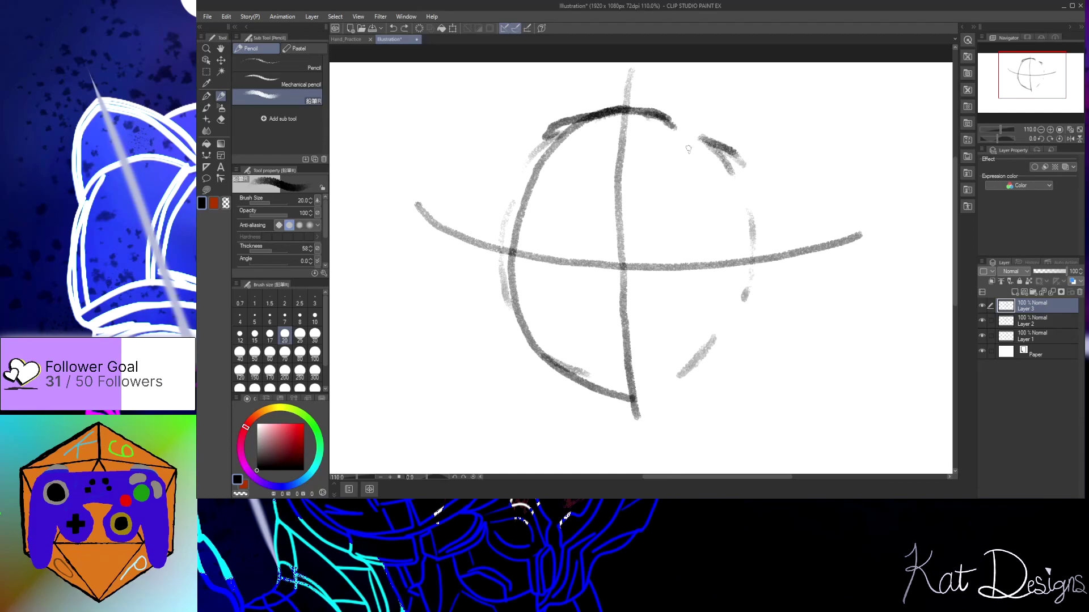
mouse_move(634, 108)
mouse_down()
mouse_move(662, 124)
mouse_move(632, 113)
mouse_move(677, 130)
mouse_move(708, 158)
mouse_move(731, 251)
mouse_move(689, 365)
mouse_move(631, 399)
mouse_up()
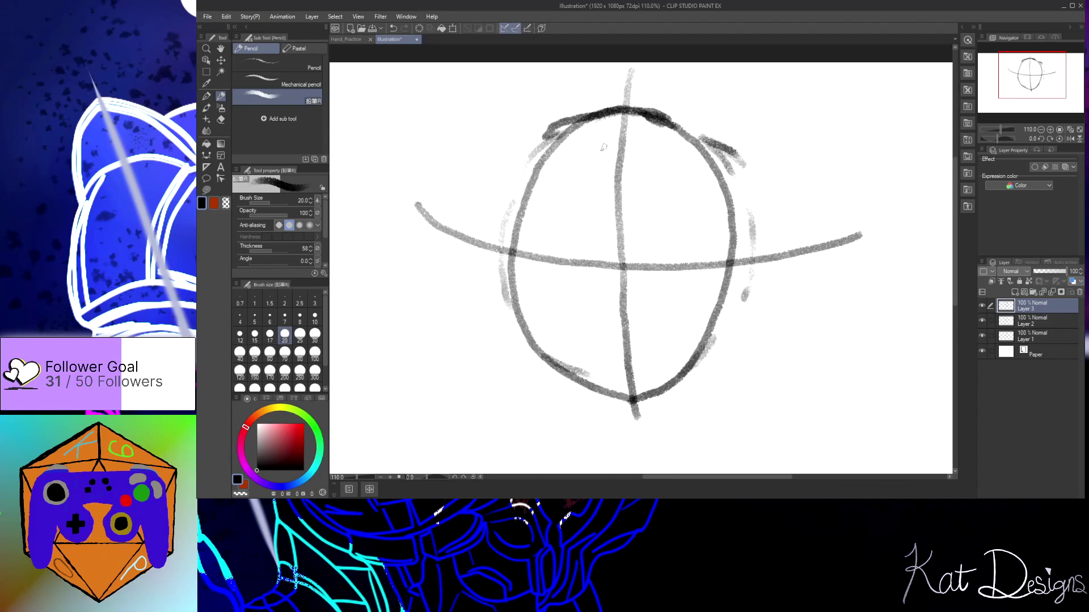
Reinforce the left edge of the head outline and redraw its right edge slightly farther out
mouse_move(583, 121)
mouse_down()
mouse_move(526, 192)
mouse_move(521, 294)
mouse_move(518, 285)
mouse_move(530, 335)
mouse_move(562, 376)
mouse_move(554, 369)
mouse_move(633, 400)
mouse_move(584, 390)
mouse_move(547, 359)
mouse_move(620, 398)
mouse_move(587, 390)
mouse_up()
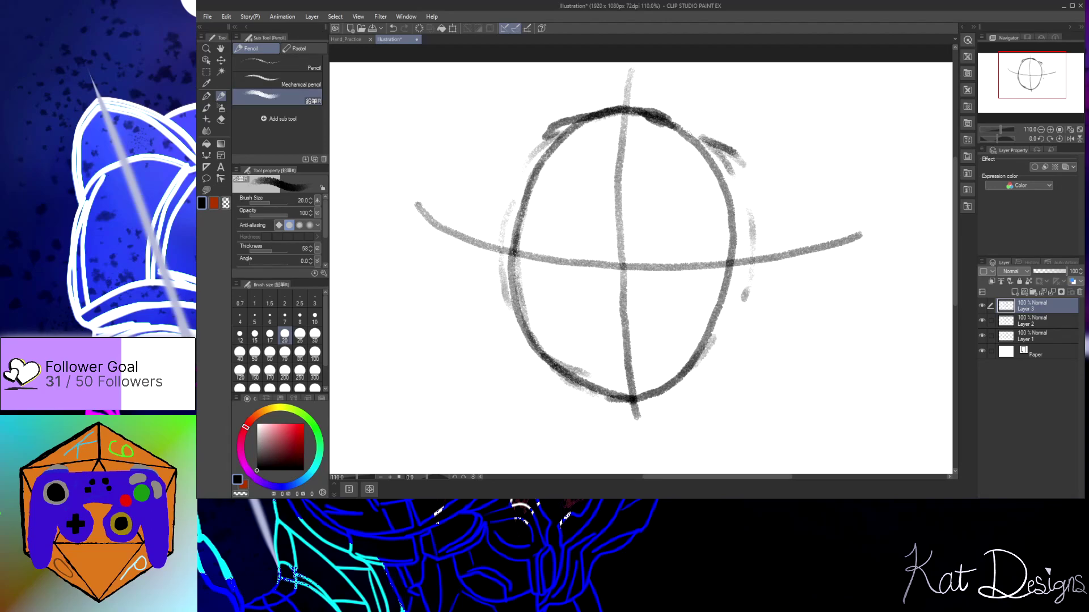
mouse_move(640, 110)
mouse_down()
mouse_move(704, 150)
mouse_move(695, 146)
mouse_move(733, 219)
mouse_move(731, 287)
mouse_move(729, 272)
mouse_move(696, 361)
mouse_move(732, 310)
mouse_move(734, 271)
mouse_up()
mouse_move(673, 121)
mouse_down()
mouse_move(715, 149)
mouse_move(744, 201)
mouse_move(750, 266)
mouse_move(719, 330)
mouse_up()
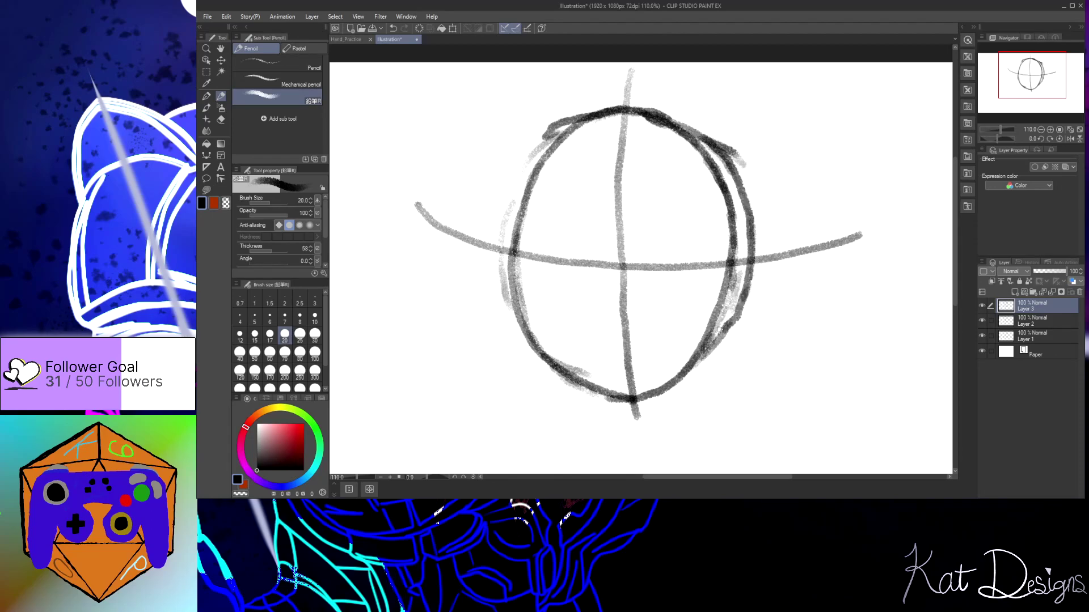
Erase the old inner line and the overhanging stroke on the head outline, then darken and trim its right edge
mouse_move(664, 135)
mouse_down()
mouse_move(709, 162)
mouse_move(684, 149)
mouse_up()
mouse_move(548, 129)
mouse_down()
mouse_move(545, 141)
mouse_move(580, 113)
mouse_up()
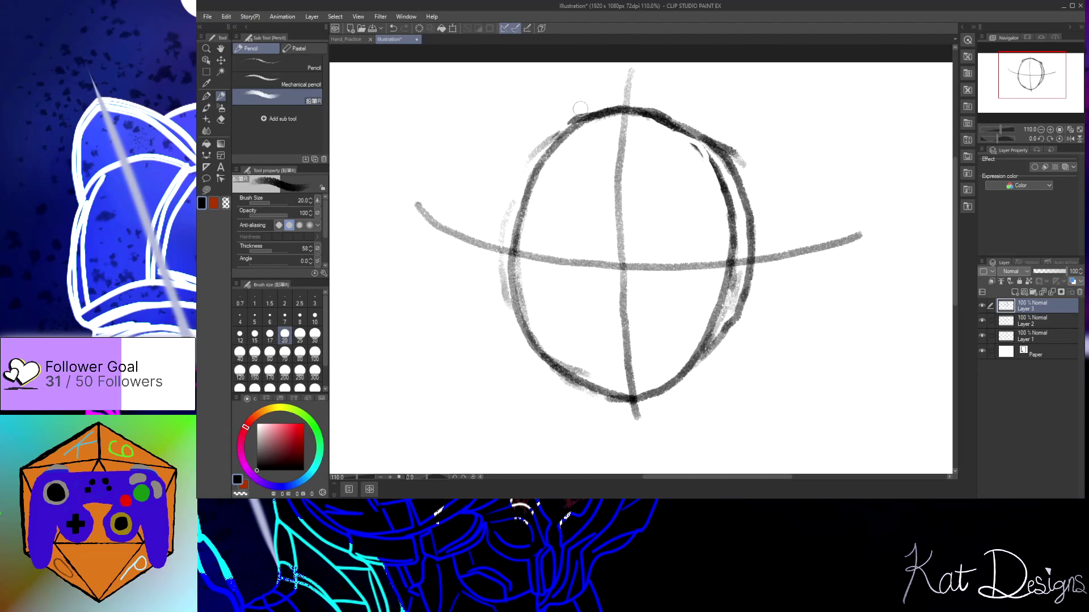
mouse_move(691, 157)
mouse_down()
mouse_move(718, 181)
mouse_move(704, 153)
mouse_move(633, 119)
mouse_move(687, 138)
mouse_move(725, 168)
mouse_move(709, 175)
mouse_move(728, 214)
mouse_move(732, 201)
mouse_move(736, 292)
mouse_move(736, 275)
mouse_move(693, 352)
mouse_move(732, 291)
mouse_move(718, 328)
mouse_move(673, 373)
mouse_move(726, 294)
mouse_move(731, 247)
mouse_move(724, 276)
mouse_move(732, 296)
mouse_move(737, 266)
mouse_move(739, 289)
mouse_move(730, 312)
mouse_move(739, 268)
mouse_move(719, 187)
mouse_move(737, 251)
mouse_up()
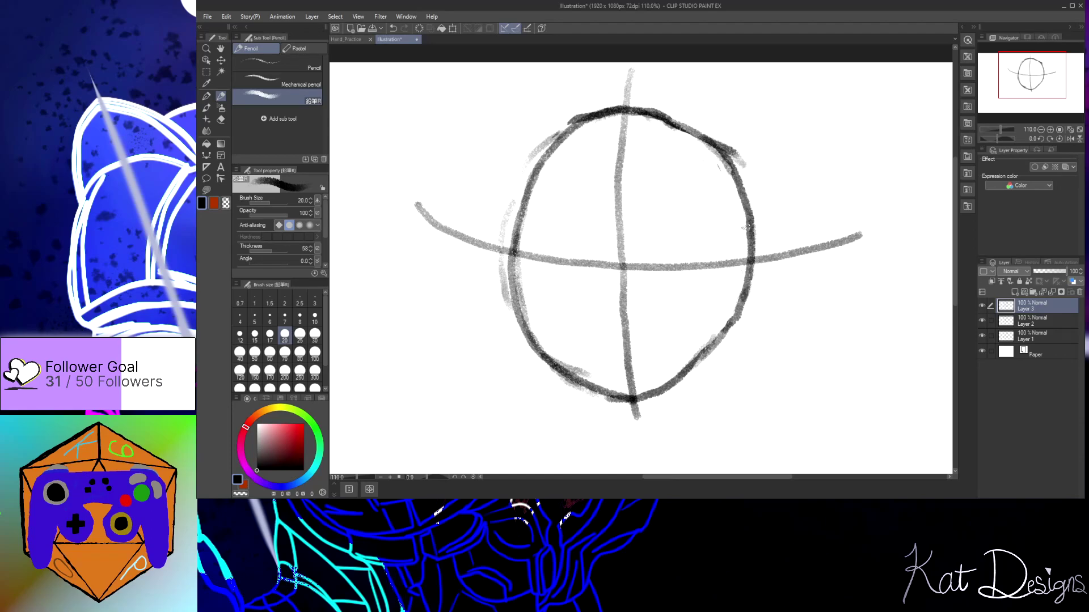
mouse_move(738, 185)
mouse_down()
mouse_move(749, 217)
mouse_move(743, 200)
mouse_move(741, 267)
mouse_move(751, 239)
mouse_move(705, 349)
mouse_up()
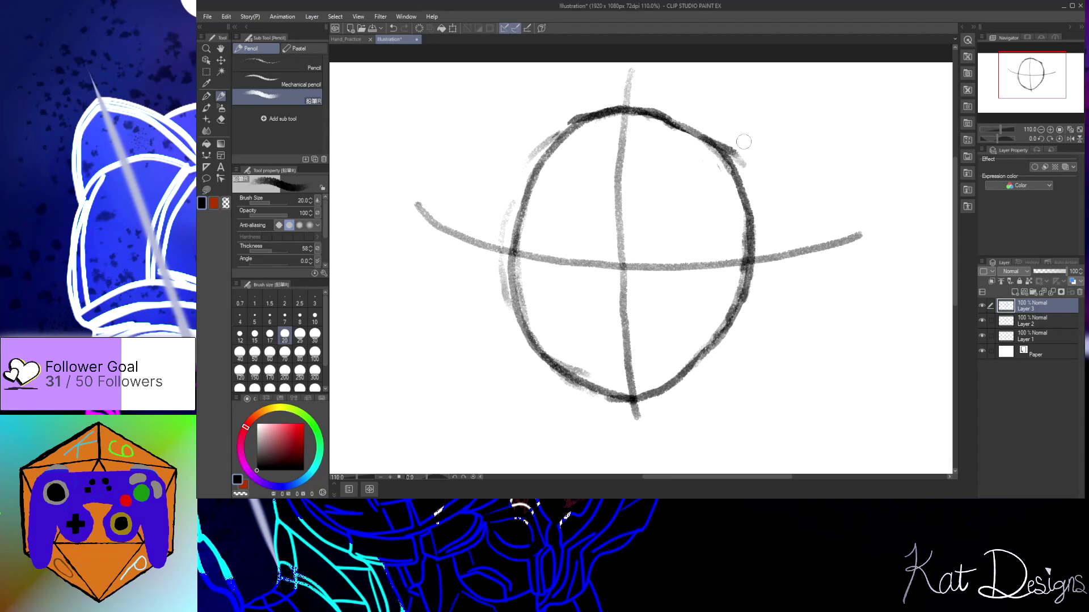
drag(751, 227, 753, 254)
Erase stray guide strokes around the upper part of the head on Layer 1 and hide that layer
click(1055, 337)
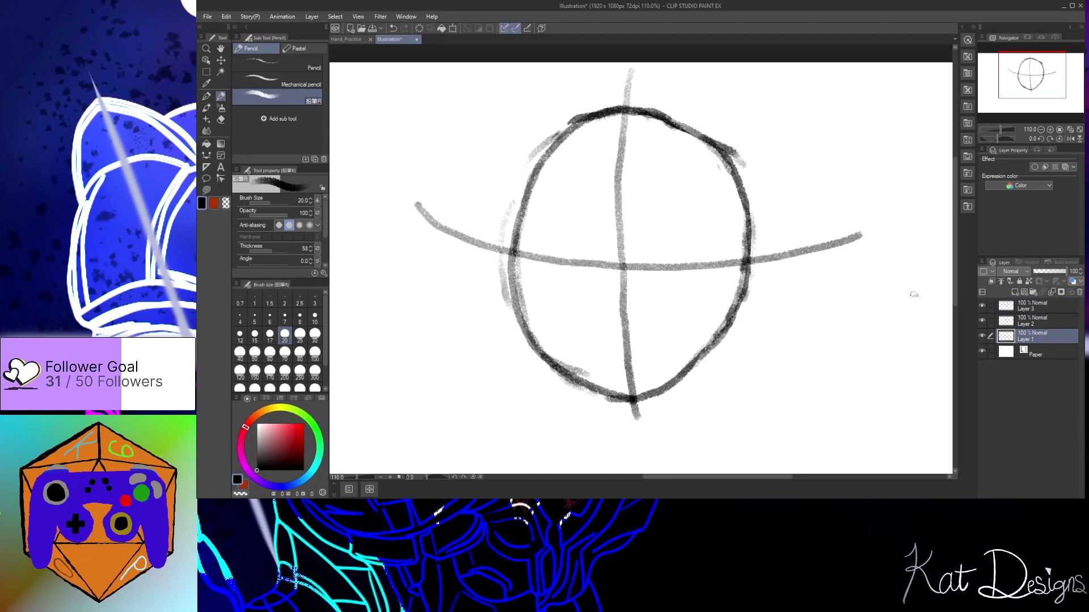
mouse_move(746, 173)
mouse_down()
mouse_move(725, 137)
mouse_move(746, 174)
mouse_move(723, 139)
mouse_move(640, 105)
mouse_move(578, 112)
mouse_move(557, 128)
mouse_move(592, 112)
mouse_move(526, 165)
mouse_move(575, 120)
mouse_move(550, 140)
mouse_up()
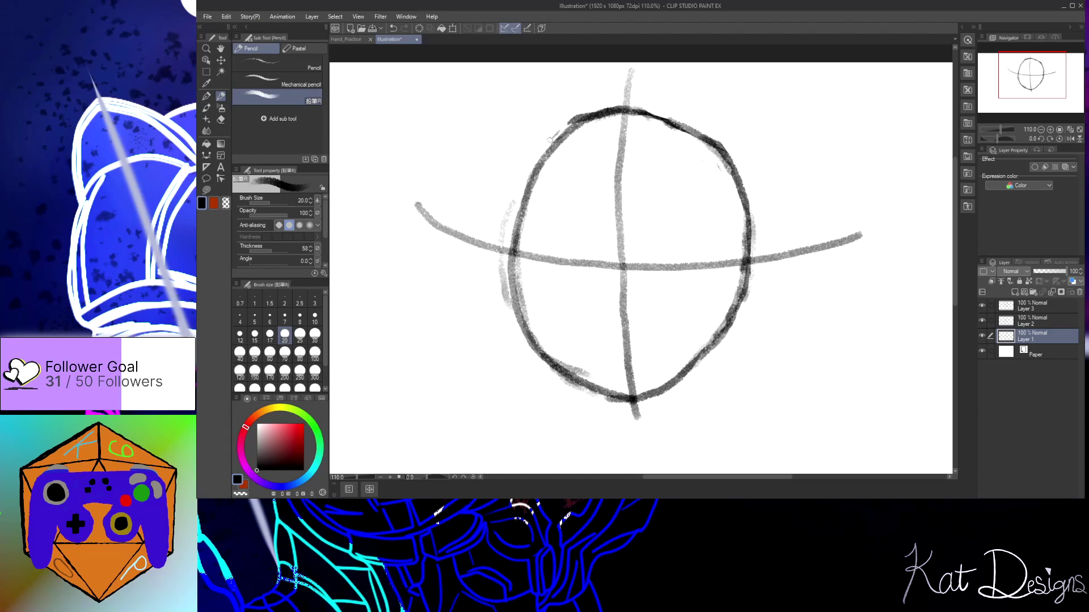
click(982, 337)
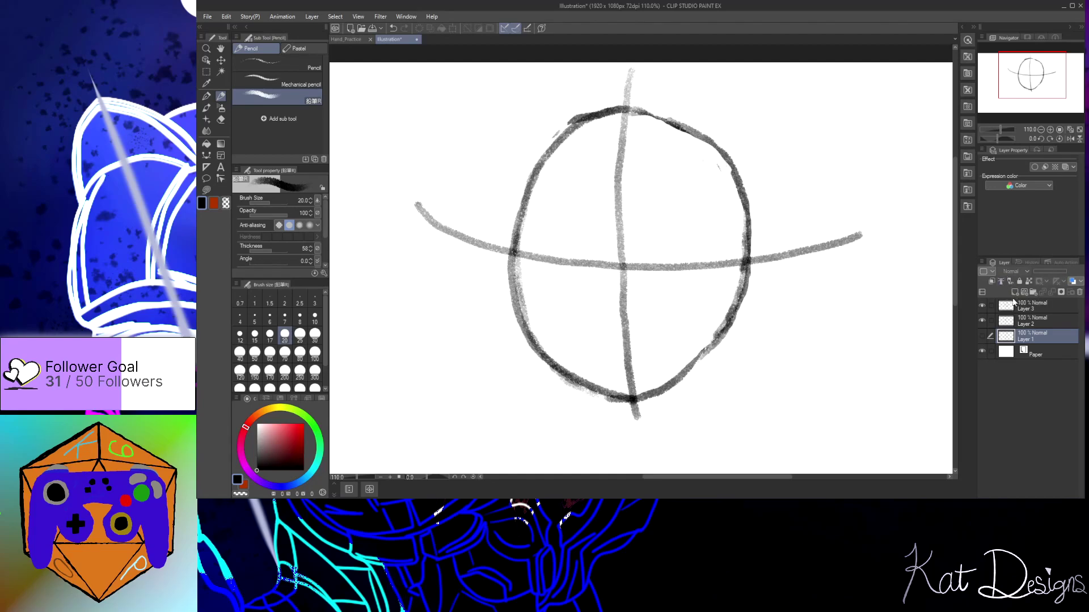
Create a new layer above Layer 3 and set the pencil size to 15
click(1028, 308)
click(1015, 292)
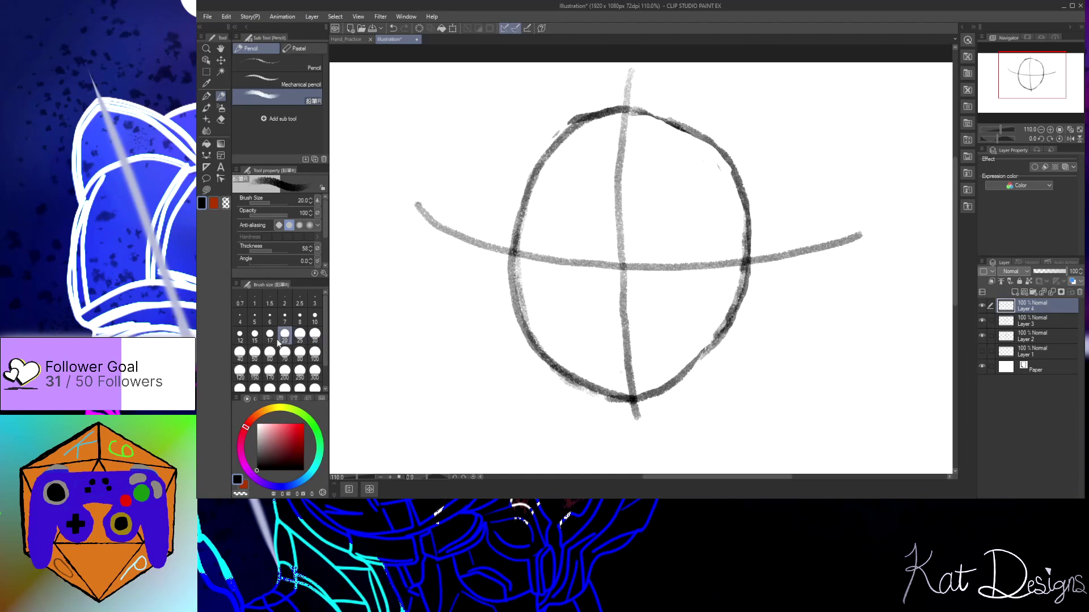
click(256, 335)
scroll(675, 391, up, 4)
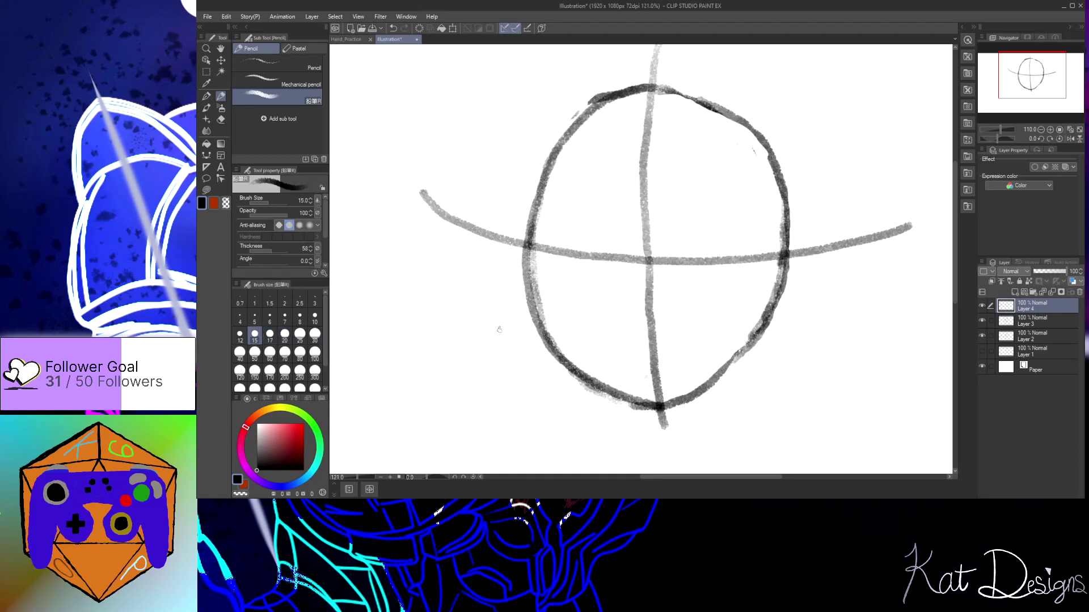
Draw three short horizontal pencil strokes across the vertical guideline below the eye line to mark the nose, mouth and chin
scroll(677, 396, up, 2)
mouse_move(676, 396)
mouse_down()
mouse_move(739, 398)
mouse_move(675, 392)
mouse_move(740, 385)
mouse_up()
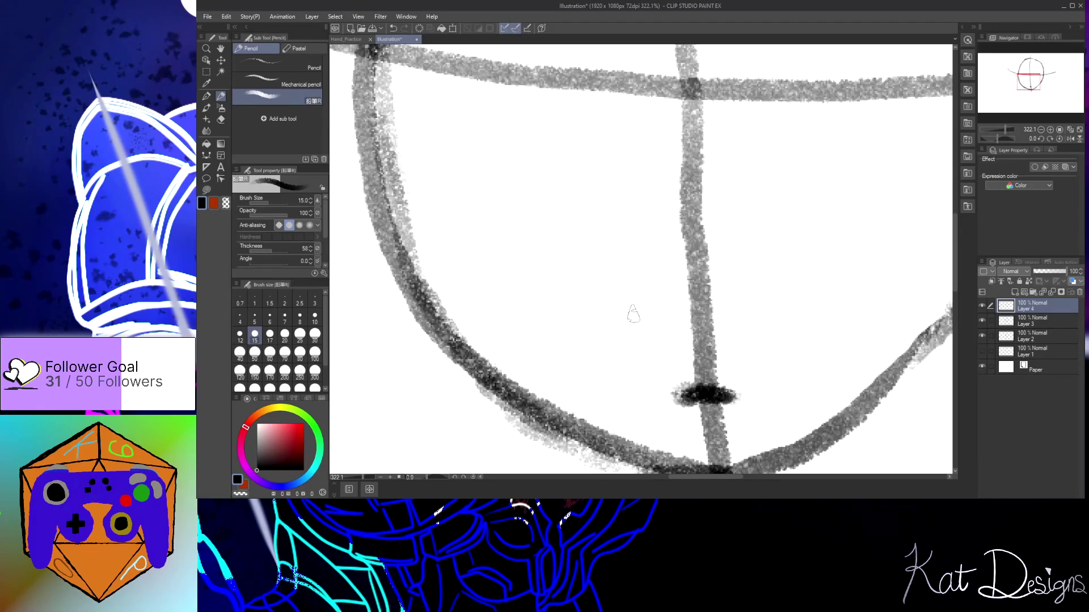
drag(616, 295, 785, 304)
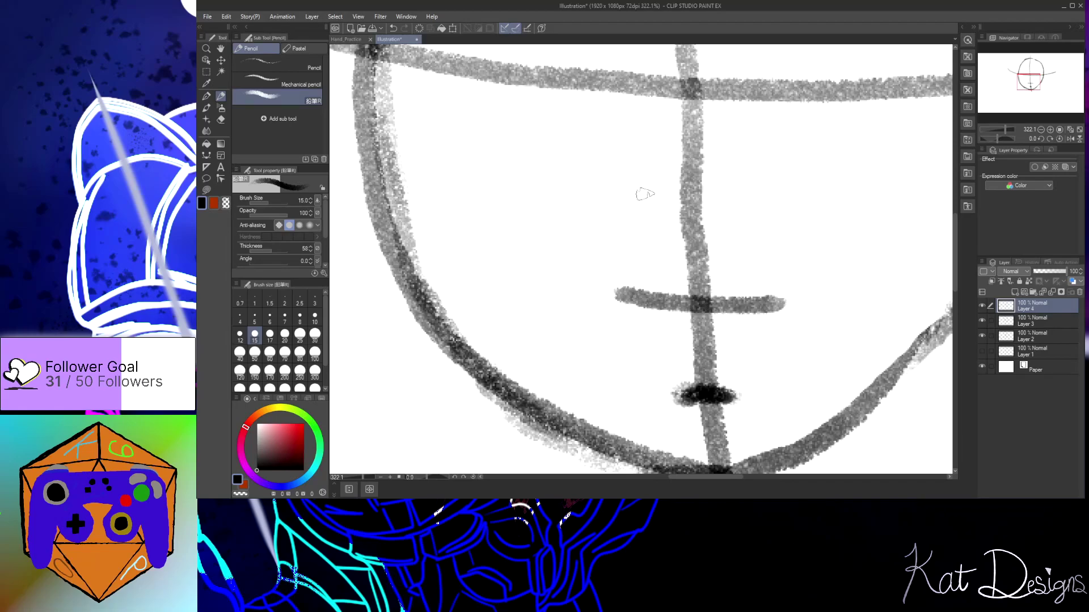
drag(641, 211, 736, 227)
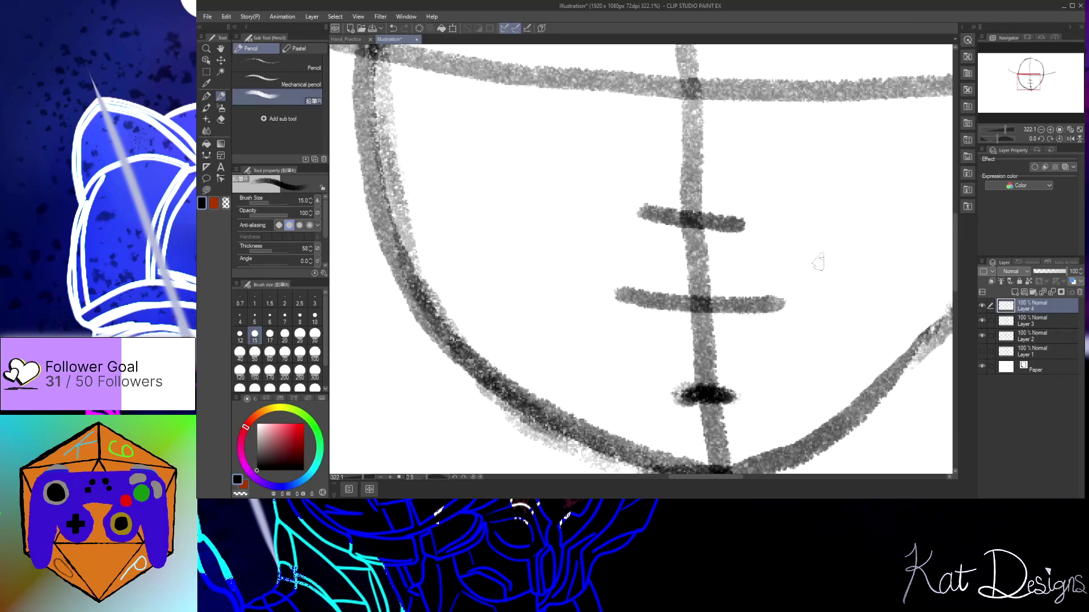
scroll(958, 243, up, 3)
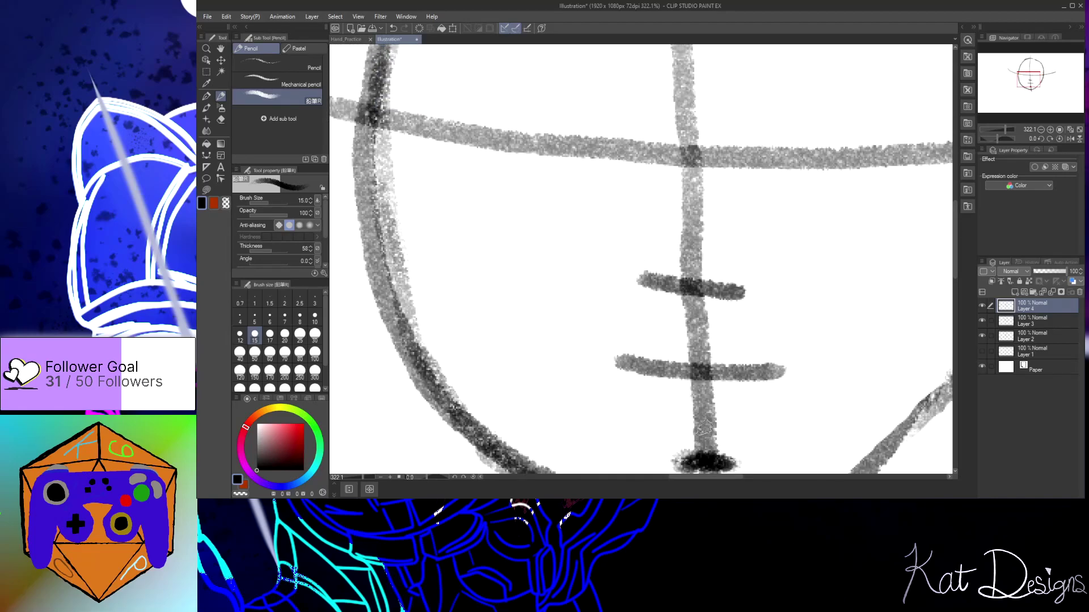
Undo the three horizontal strokes on the lower part of the vertical guideline
key(ctrl+z)
key(ctrl+z)
key(ctrl+z)
key(ctrl+z)
key(ctrl+z)
key(ctrl+z)
key(ctrl+z)
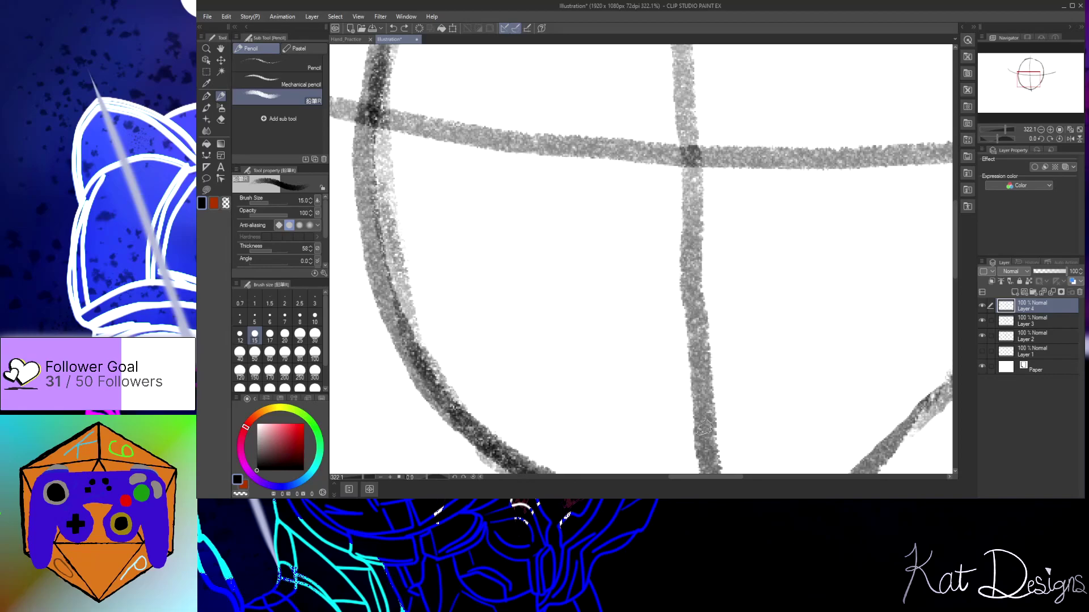
Redraw three short, closely spaced horizontal marks across the lower vertical guideline, with the middle one longest
drag(674, 427, 739, 429)
drag(632, 377, 759, 383)
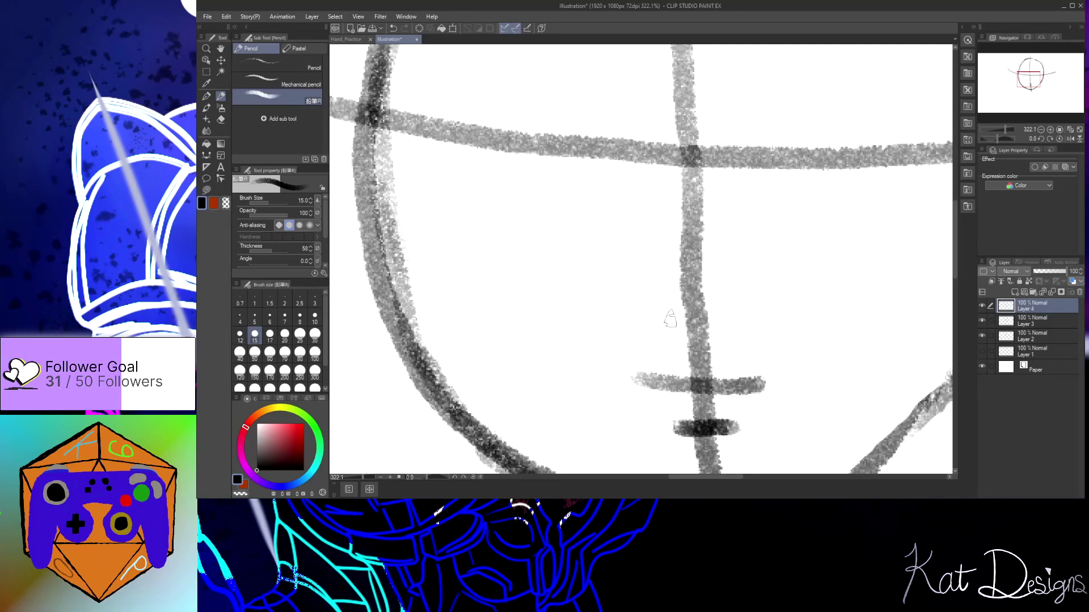
drag(658, 319, 742, 321)
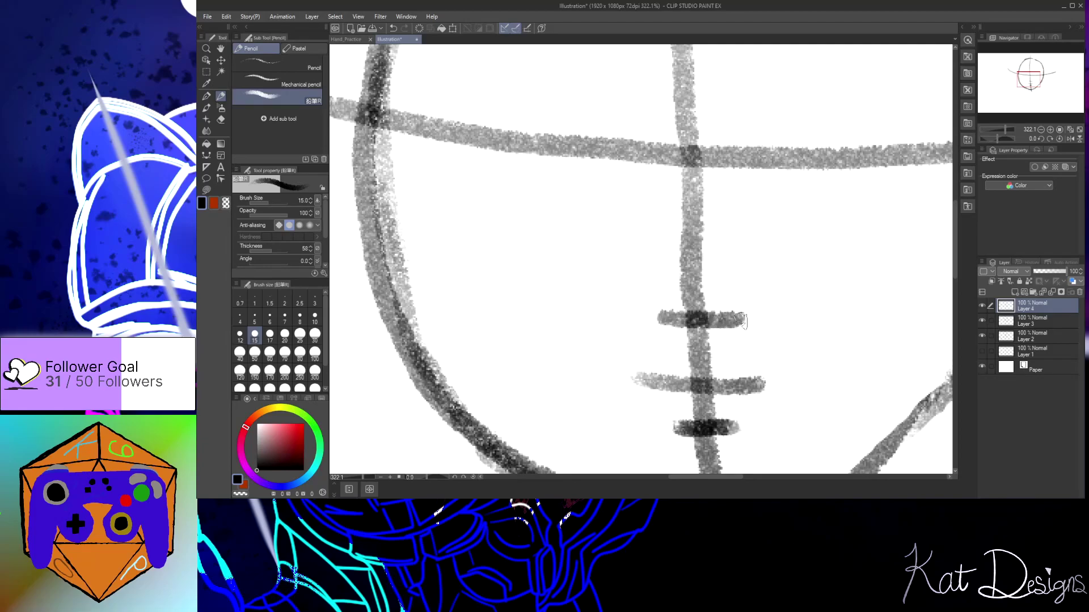
Create a new layer above Layer 4 and switch to the Soft airbrush, undoing the trial pencil stroke on the eye line
click(1015, 292)
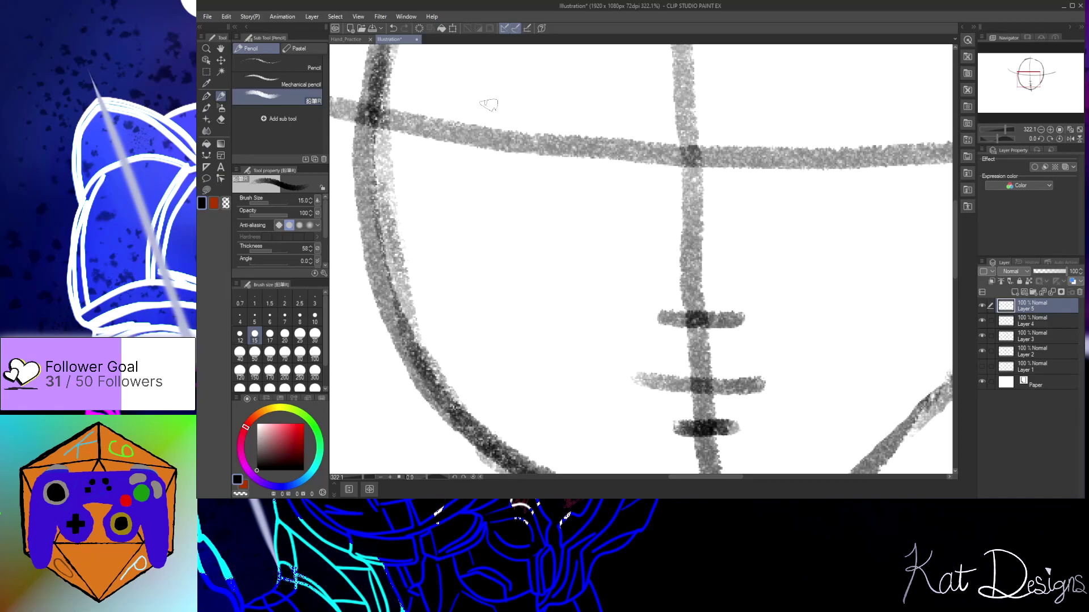
mouse_move(483, 85)
mouse_down()
mouse_move(487, 164)
mouse_move(489, 107)
mouse_move(495, 134)
mouse_up()
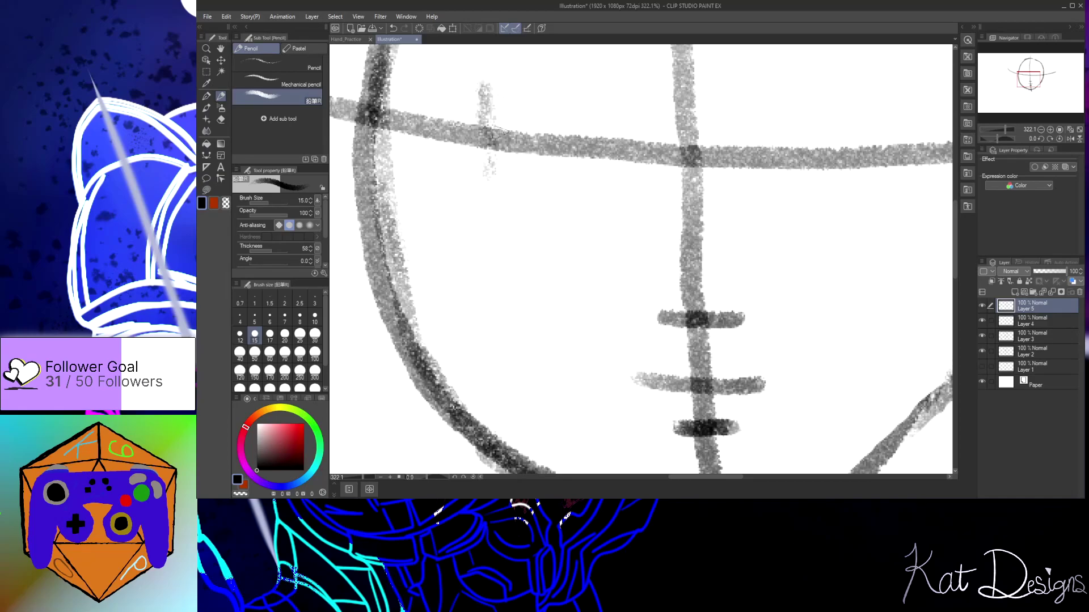
click(220, 107)
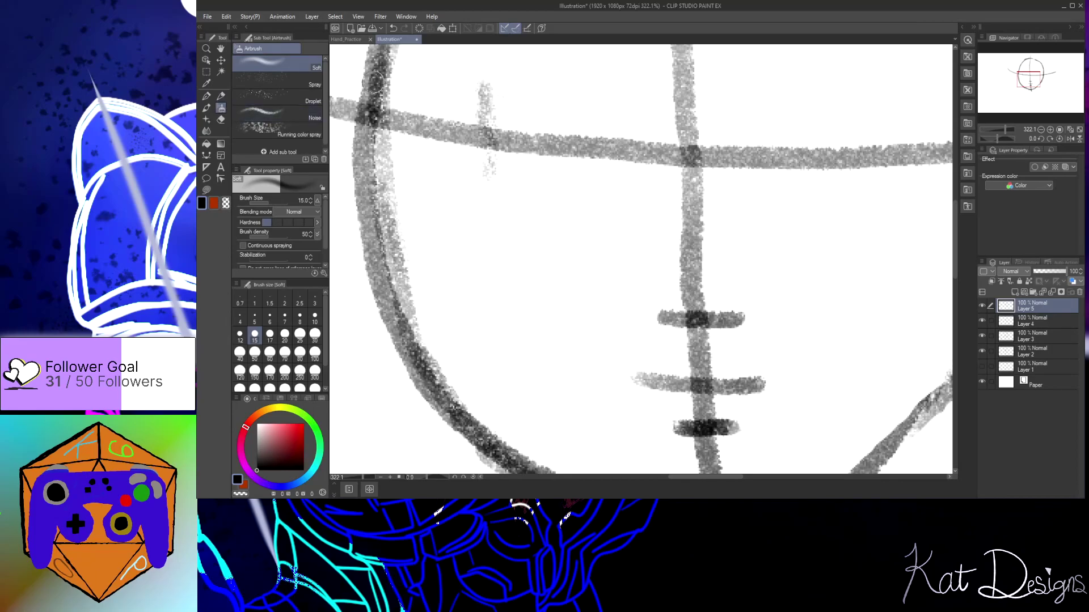
key(ctrl+z)
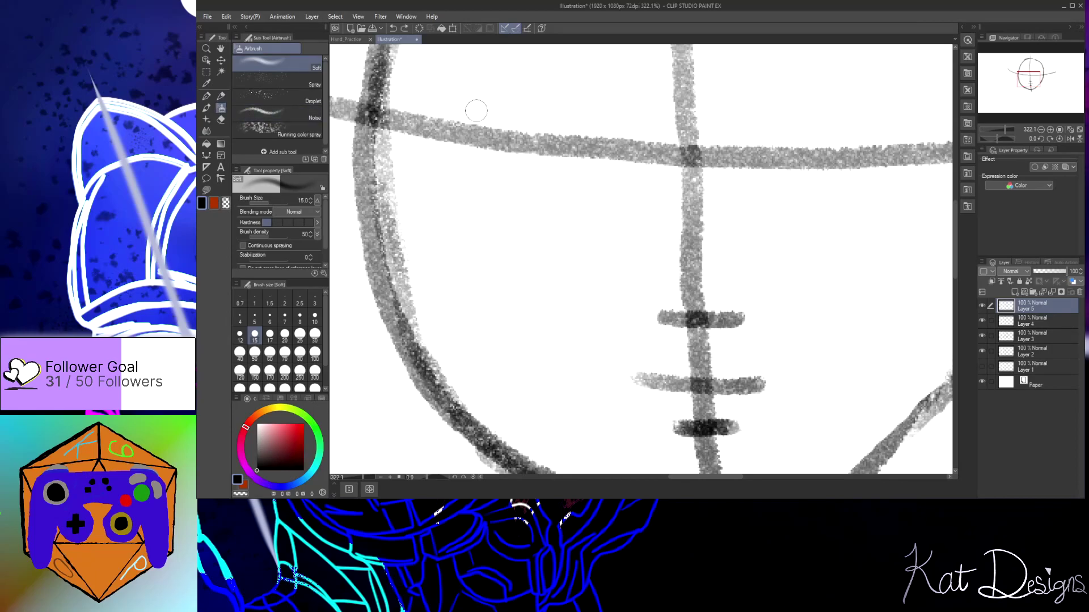
Replace the black airbrush trial with a light grey patch over the eye line on the left half of the face
mouse_move(474, 92)
mouse_down()
mouse_move(479, 141)
mouse_move(489, 145)
mouse_move(495, 114)
mouse_move(504, 177)
mouse_move(516, 112)
mouse_move(530, 175)
mouse_move(543, 116)
mouse_move(565, 126)
mouse_move(573, 182)
mouse_move(571, 159)
mouse_move(545, 149)
mouse_move(538, 117)
mouse_move(489, 118)
mouse_move(538, 101)
mouse_move(594, 144)
mouse_move(575, 116)
mouse_move(534, 123)
mouse_move(501, 101)
mouse_move(477, 118)
mouse_move(486, 169)
mouse_move(554, 138)
mouse_up()
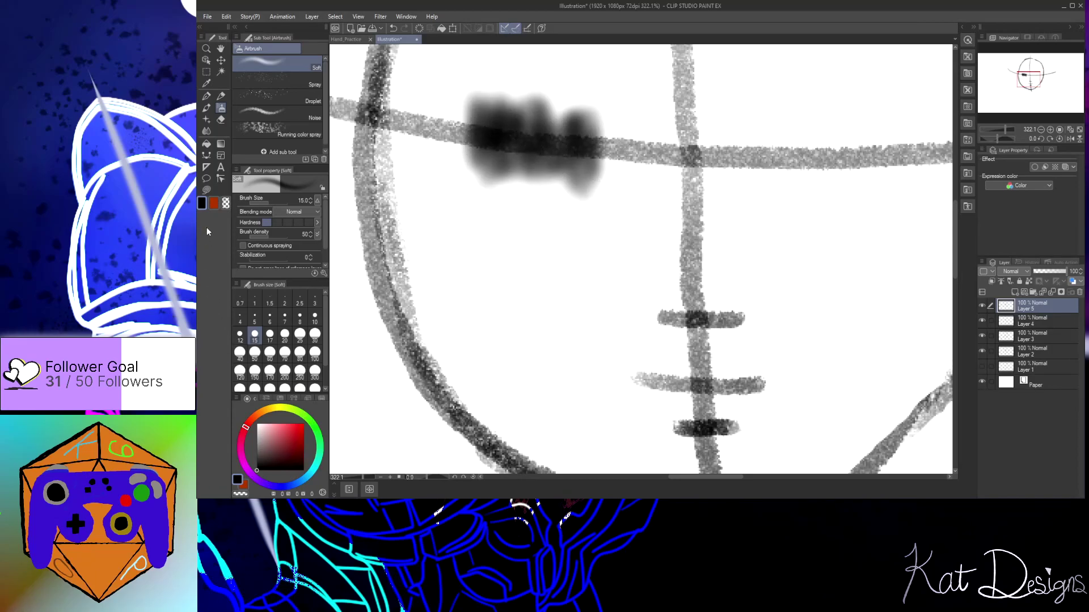
click(211, 205)
key(ctrl+z)
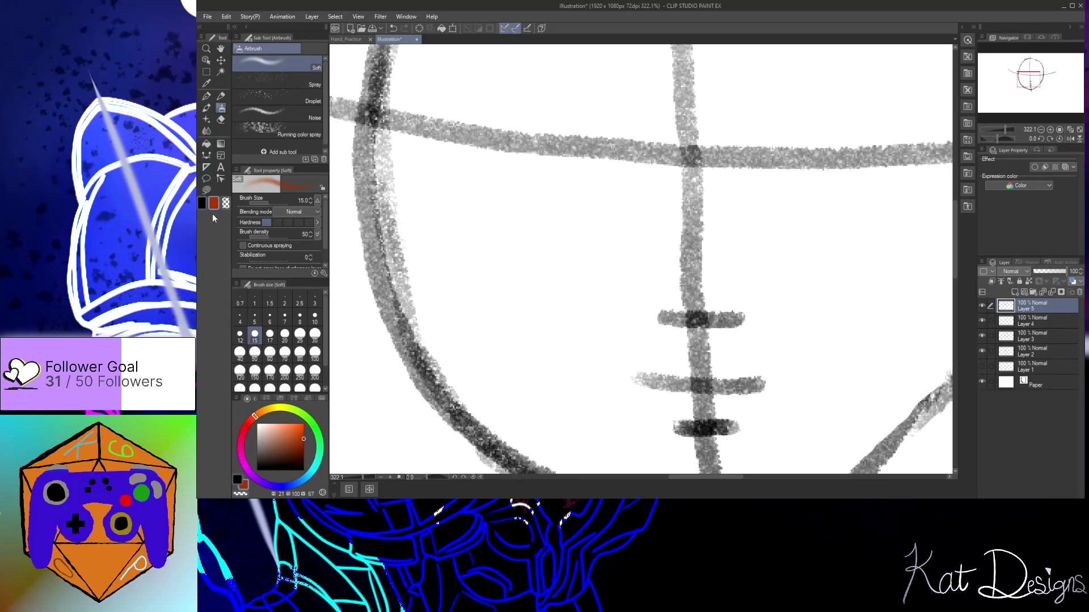
click(277, 399)
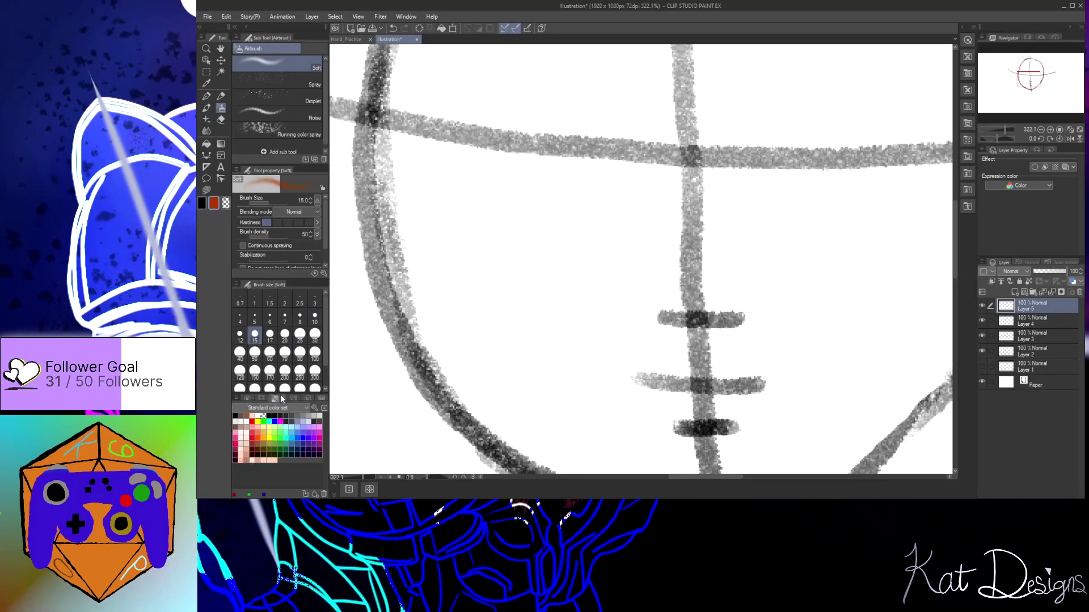
click(320, 415)
mouse_move(484, 87)
mouse_down()
mouse_move(489, 171)
mouse_move(496, 97)
mouse_move(497, 177)
mouse_move(500, 94)
mouse_move(505, 171)
mouse_move(512, 92)
mouse_move(515, 170)
mouse_move(516, 104)
mouse_move(524, 166)
mouse_move(532, 110)
mouse_move(545, 142)
mouse_move(556, 104)
mouse_move(559, 165)
mouse_move(566, 99)
mouse_move(573, 175)
mouse_move(587, 114)
mouse_move(589, 162)
mouse_move(579, 99)
mouse_move(550, 129)
mouse_move(528, 97)
mouse_move(491, 121)
mouse_move(479, 163)
mouse_up()
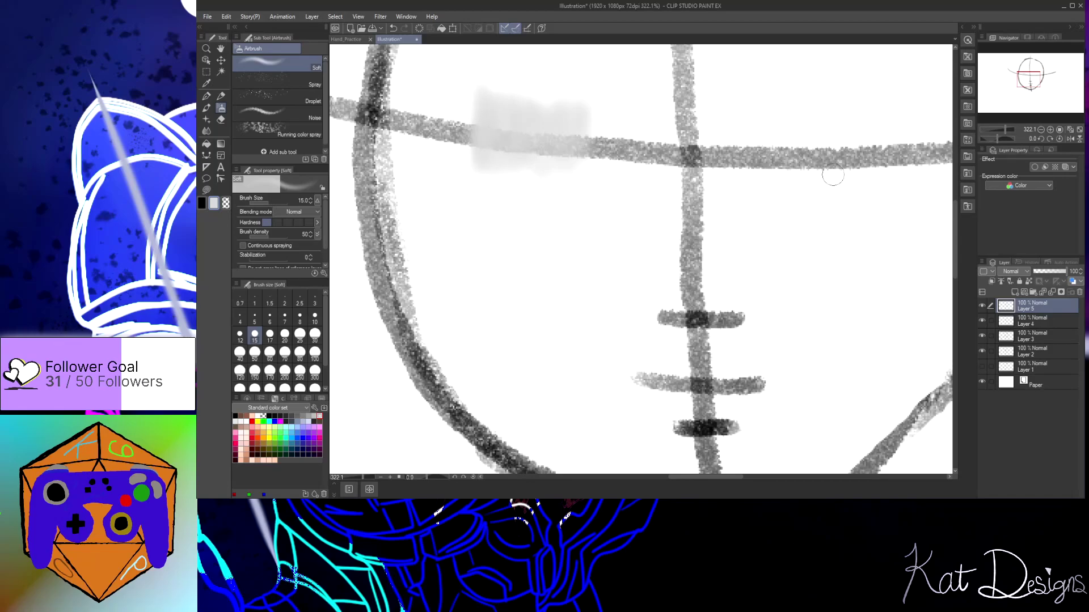
Airbrush a matching light grey patch over the eye line on the right half of the face
drag(730, 477, 750, 477)
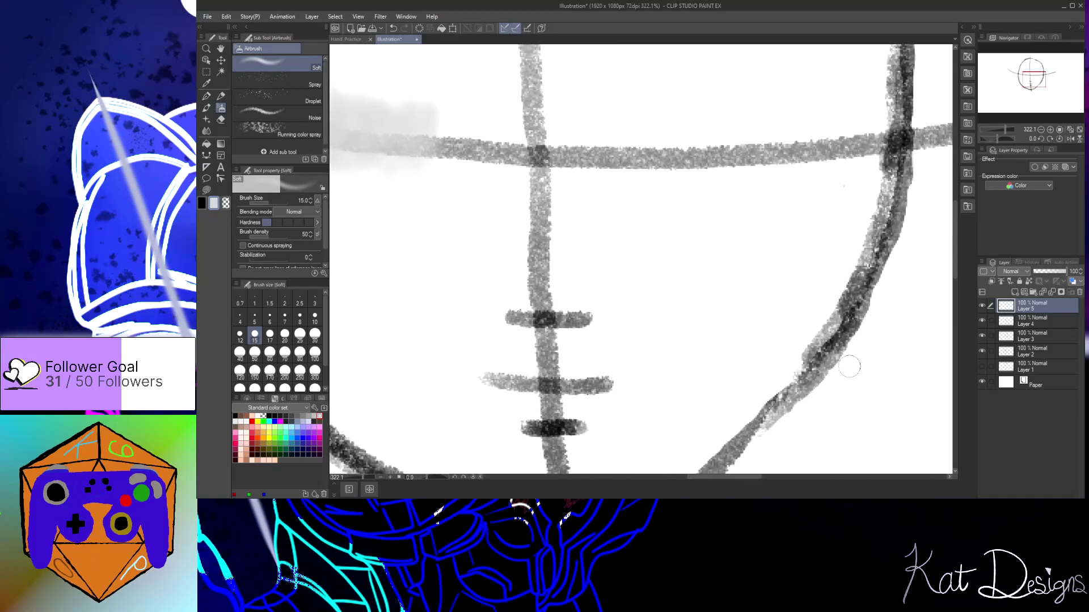
drag(955, 257, 955, 240)
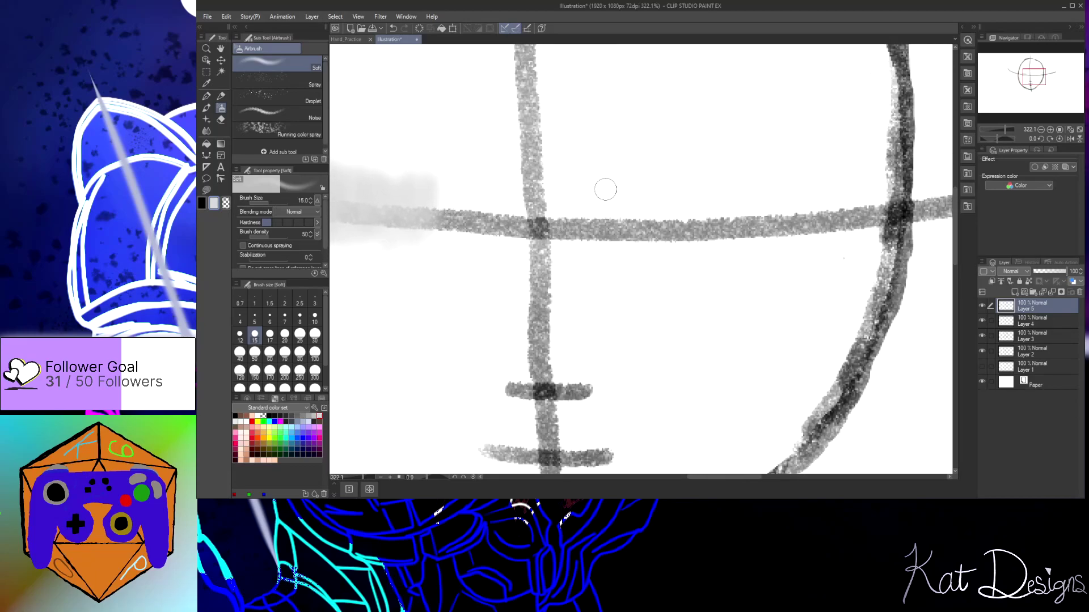
click(611, 231)
mouse_move(608, 205)
mouse_down()
mouse_move(618, 269)
mouse_move(616, 188)
mouse_move(624, 234)
mouse_move(626, 188)
mouse_move(639, 262)
mouse_move(638, 180)
mouse_move(656, 266)
mouse_move(653, 194)
mouse_move(666, 253)
mouse_move(662, 191)
mouse_move(672, 244)
mouse_move(669, 194)
mouse_move(685, 240)
mouse_move(675, 193)
mouse_move(703, 253)
mouse_move(695, 192)
mouse_move(713, 257)
mouse_move(714, 195)
mouse_move(732, 261)
mouse_move(719, 202)
mouse_move(732, 255)
mouse_move(638, 260)
mouse_move(736, 250)
mouse_move(716, 192)
mouse_move(720, 215)
mouse_move(665, 187)
mouse_move(612, 208)
mouse_move(637, 191)
mouse_move(733, 179)
mouse_move(761, 188)
mouse_move(726, 192)
mouse_move(721, 176)
mouse_move(713, 245)
mouse_move(685, 179)
mouse_move(629, 206)
mouse_up()
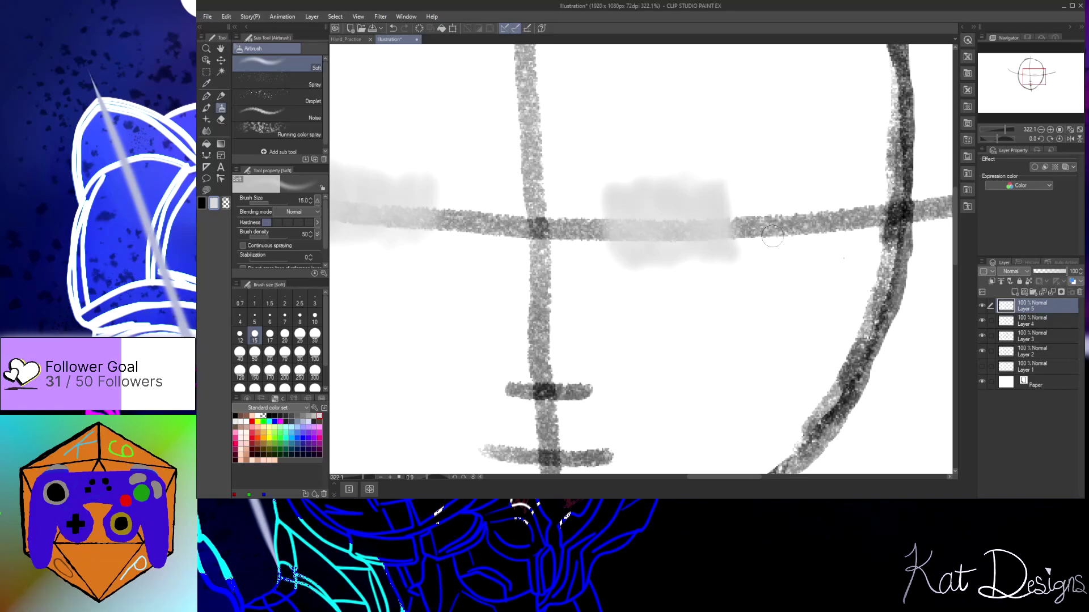
Switch the drawing colour back to black and create a new layer above Layer 5
click(201, 203)
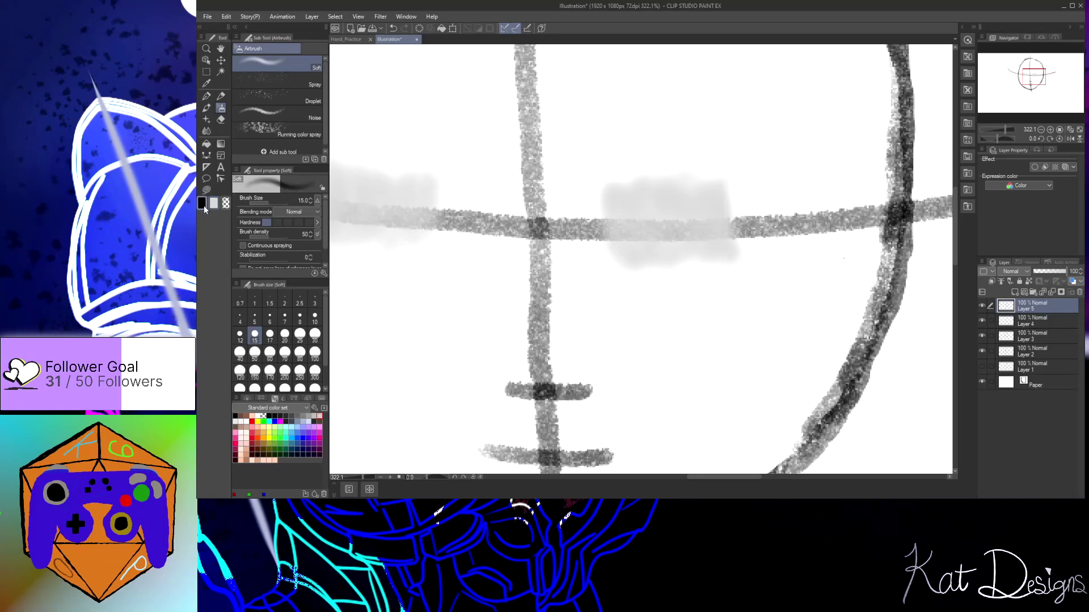
click(1015, 292)
Select Layer 3, undo the airbrush stroke tried on the head's lower right edge, and switch back to the pencil
scroll(942, 289, down, 5)
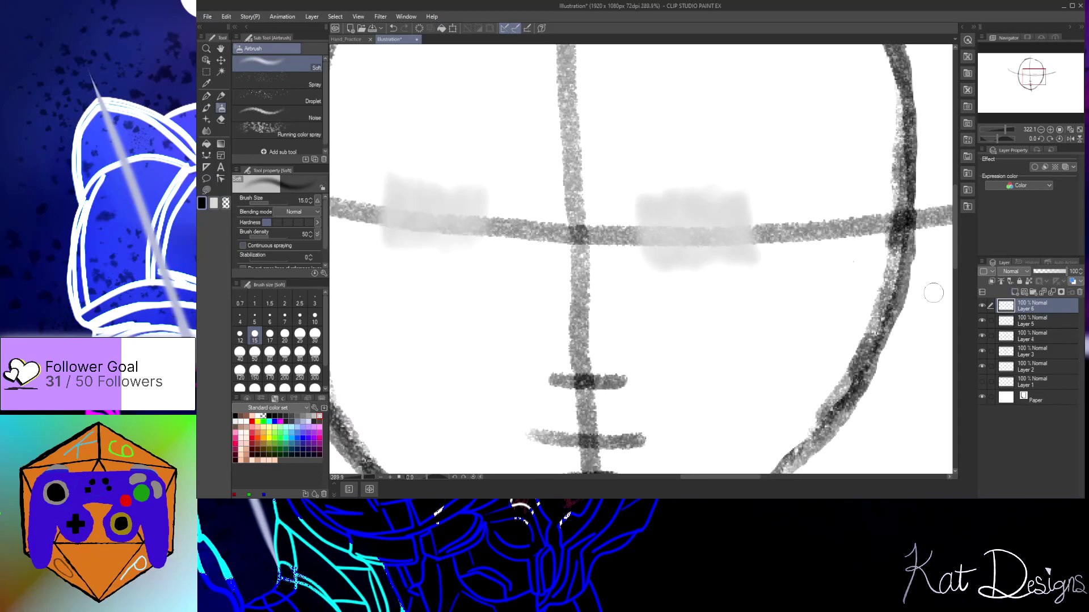
scroll(795, 301, up, 2)
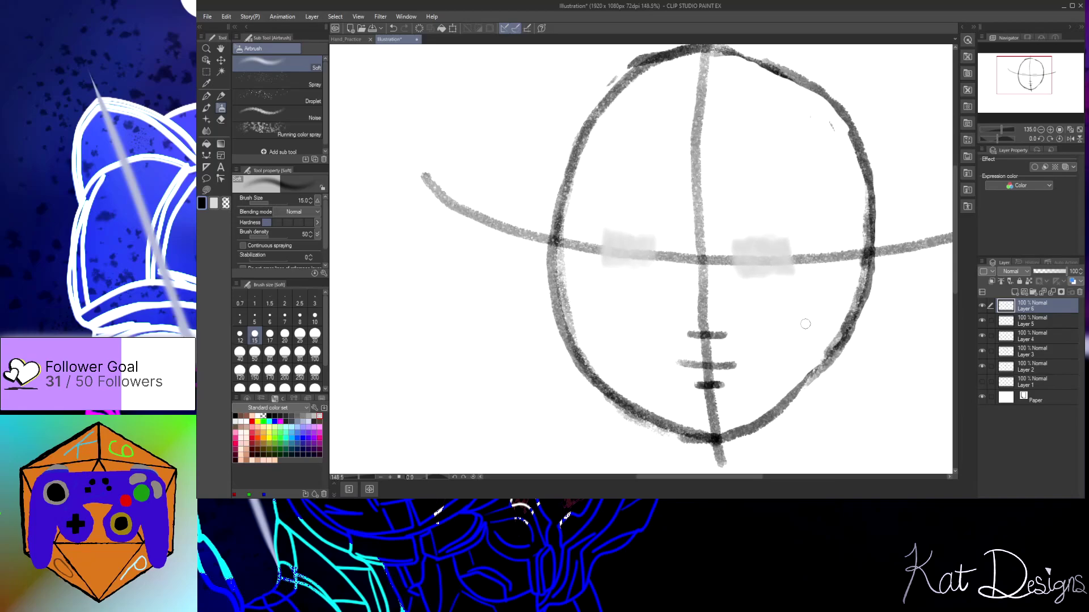
click(1031, 353)
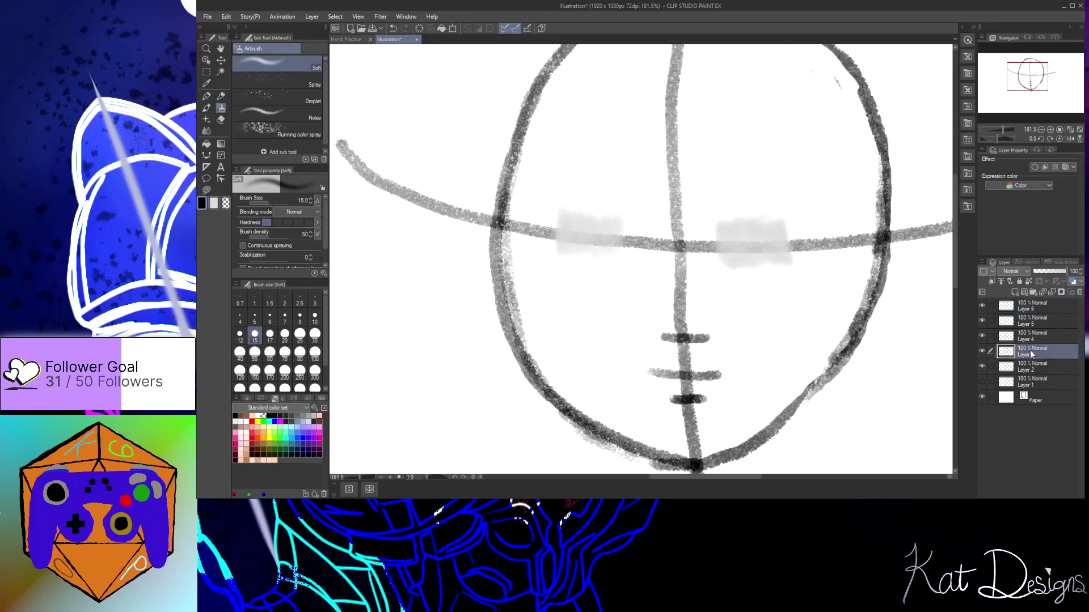
drag(860, 315, 794, 418)
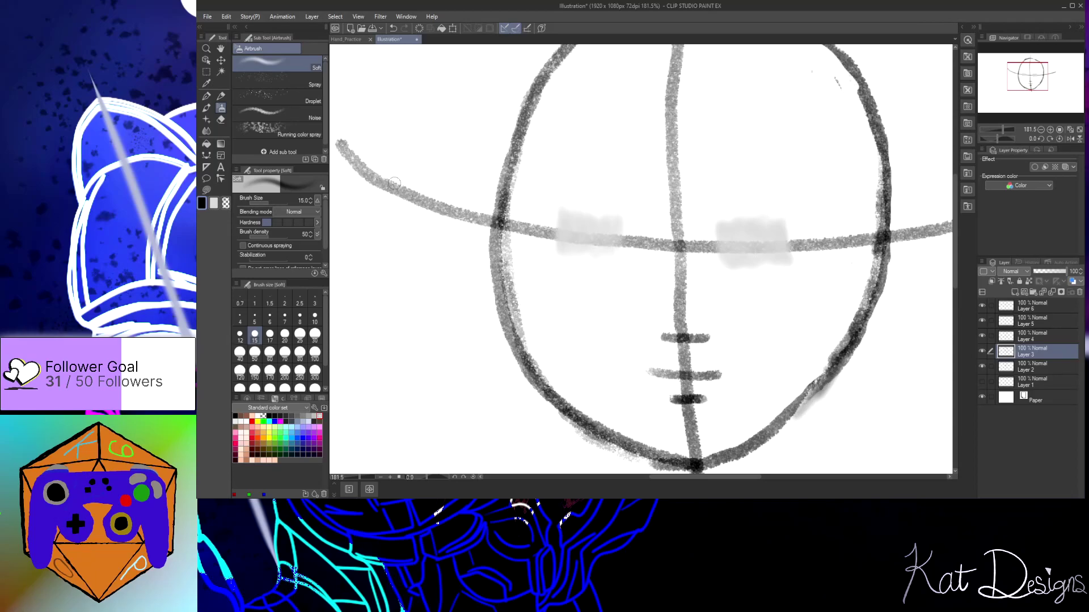
click(222, 96)
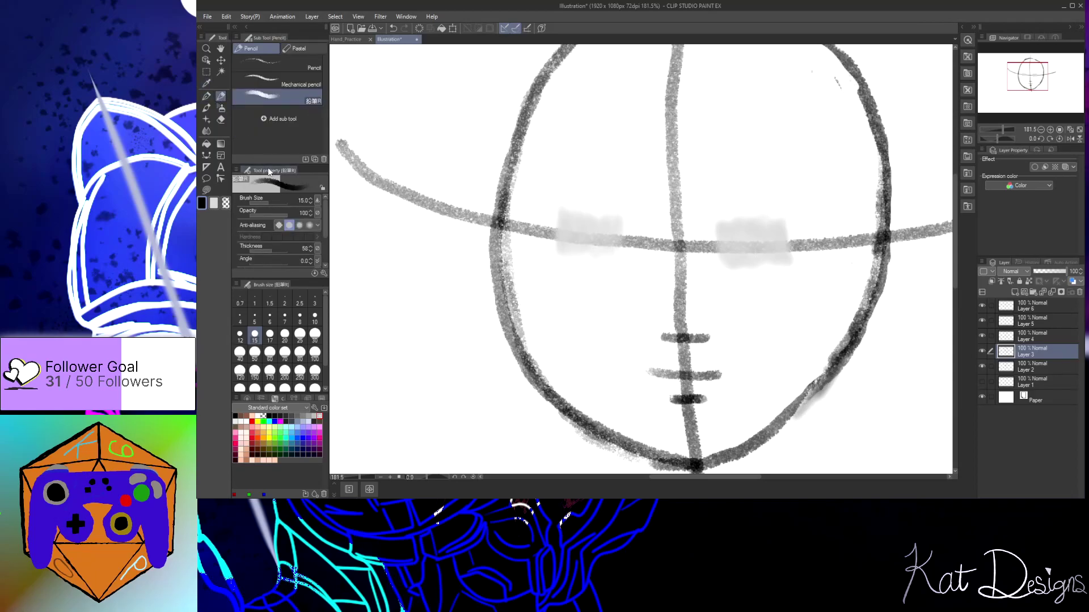
key(ctrl+z)
key(ctrl+z)
key(ctrl+z)
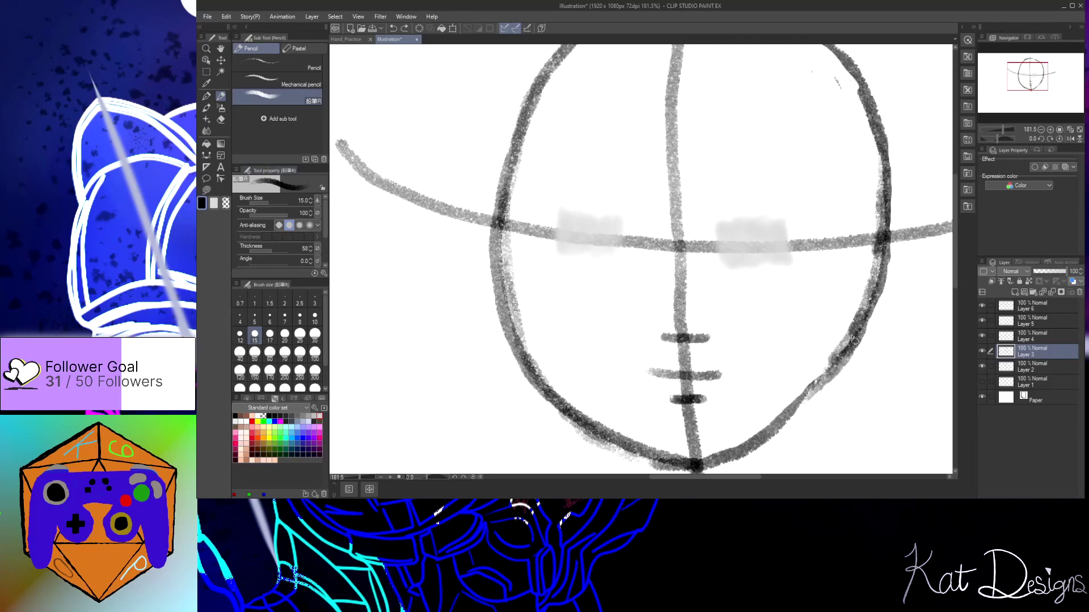
Redraw the head outline's lower right edge in pencil on Layer 3 and erase the rough strokes along its right side
drag(837, 360, 772, 431)
drag(812, 396, 786, 421)
mouse_move(834, 333)
mouse_down()
mouse_move(794, 406)
mouse_move(716, 451)
mouse_up()
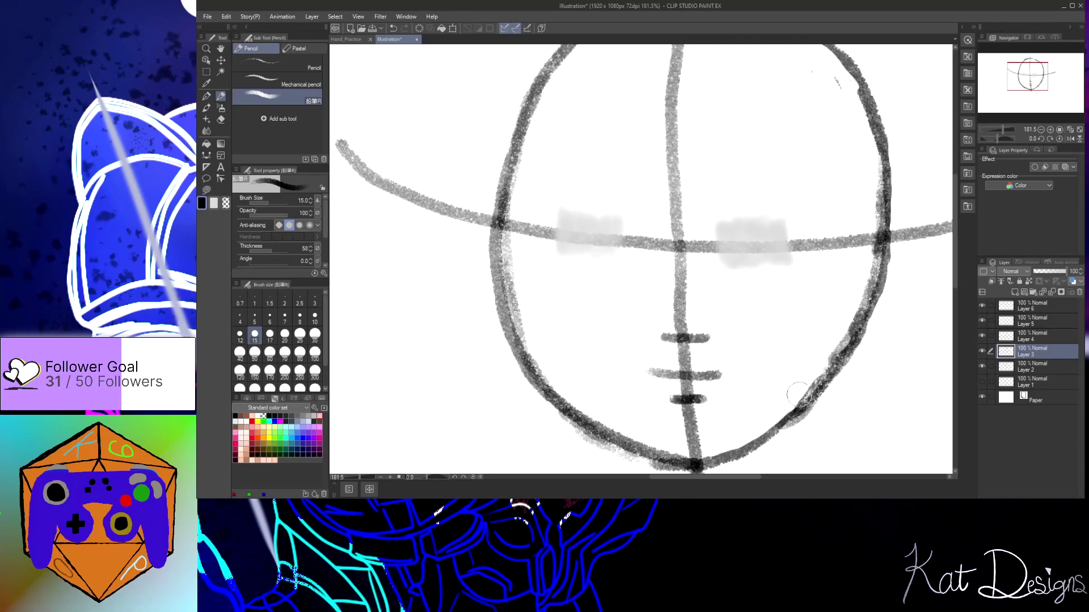
mouse_move(825, 363)
mouse_down()
mouse_move(864, 285)
mouse_move(857, 256)
mouse_move(885, 224)
mouse_up()
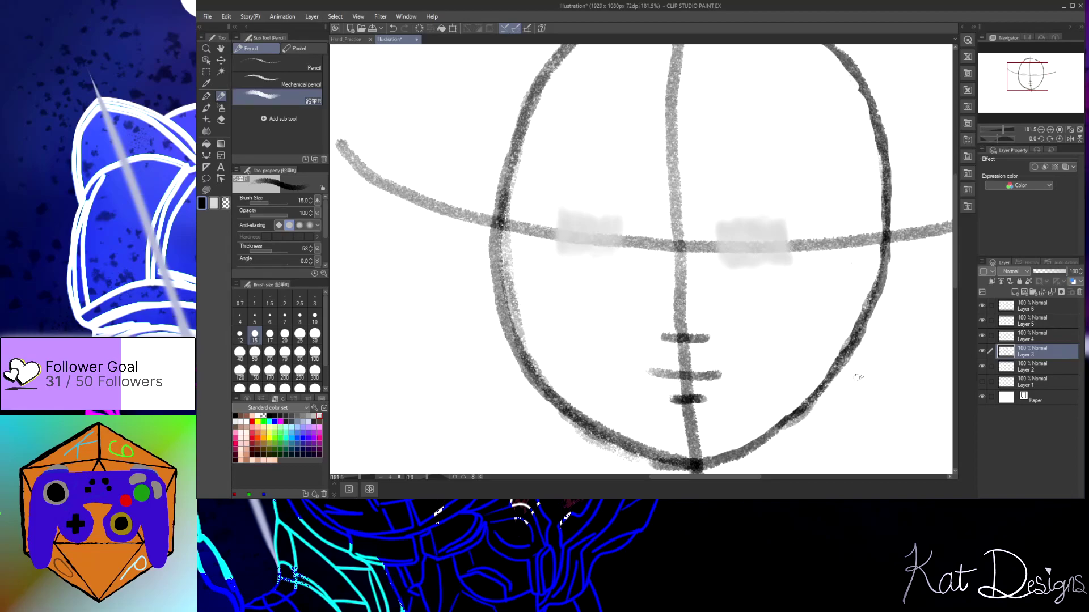
mouse_move(815, 417)
mouse_down()
mouse_move(784, 436)
mouse_move(838, 388)
mouse_move(871, 330)
mouse_move(817, 413)
mouse_up()
drag(854, 358, 883, 308)
On a new layer above Layer 6, outline the left eye around its grey patch with a size 12 pencil, leaving the inner side open
click(1035, 308)
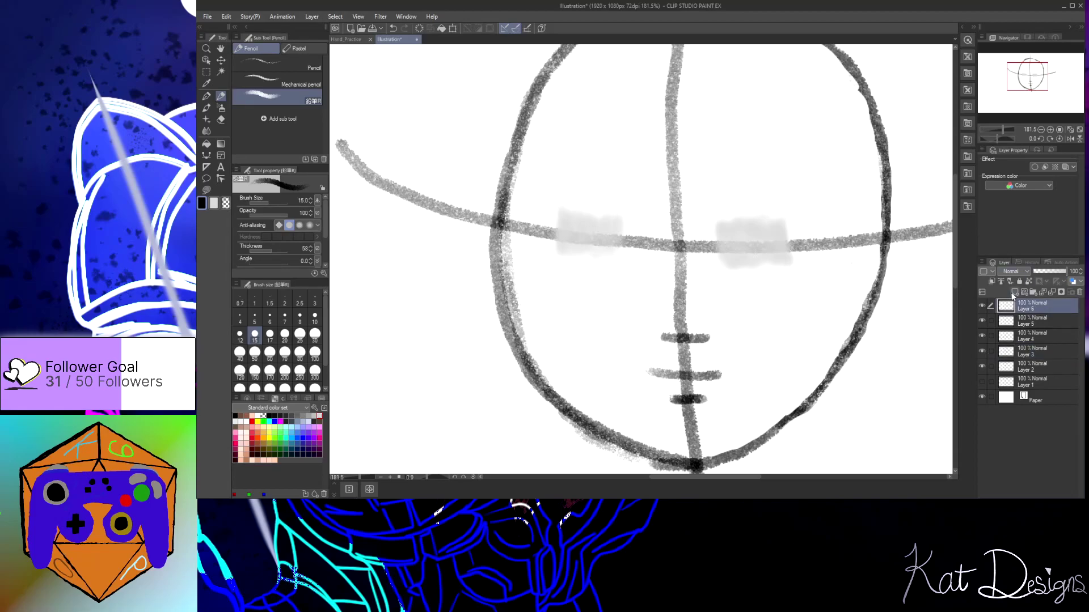
click(1014, 292)
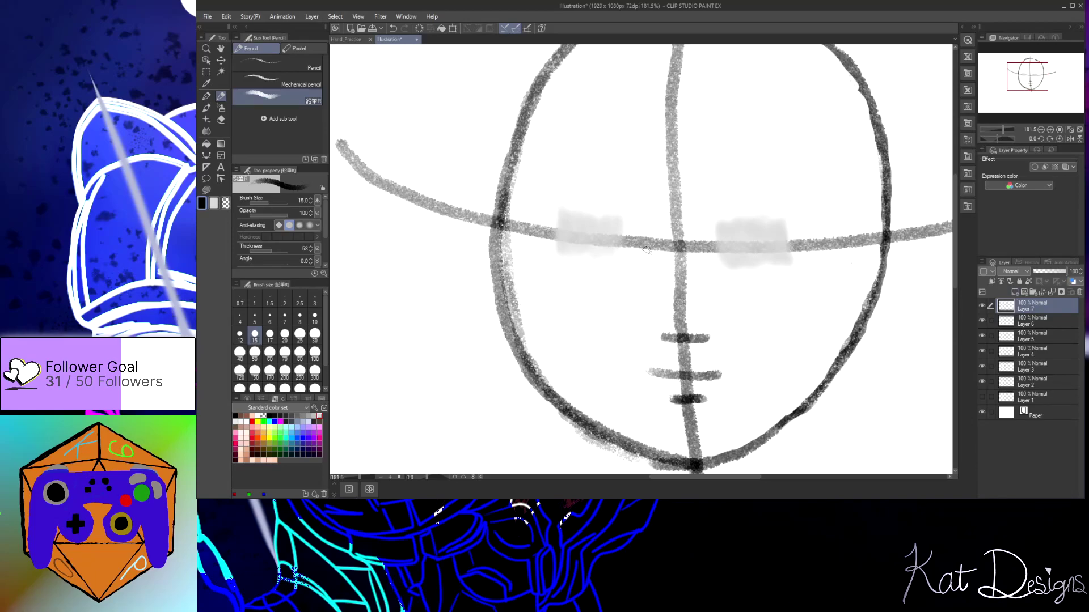
scroll(632, 235, down, 1)
scroll(632, 235, up, 4)
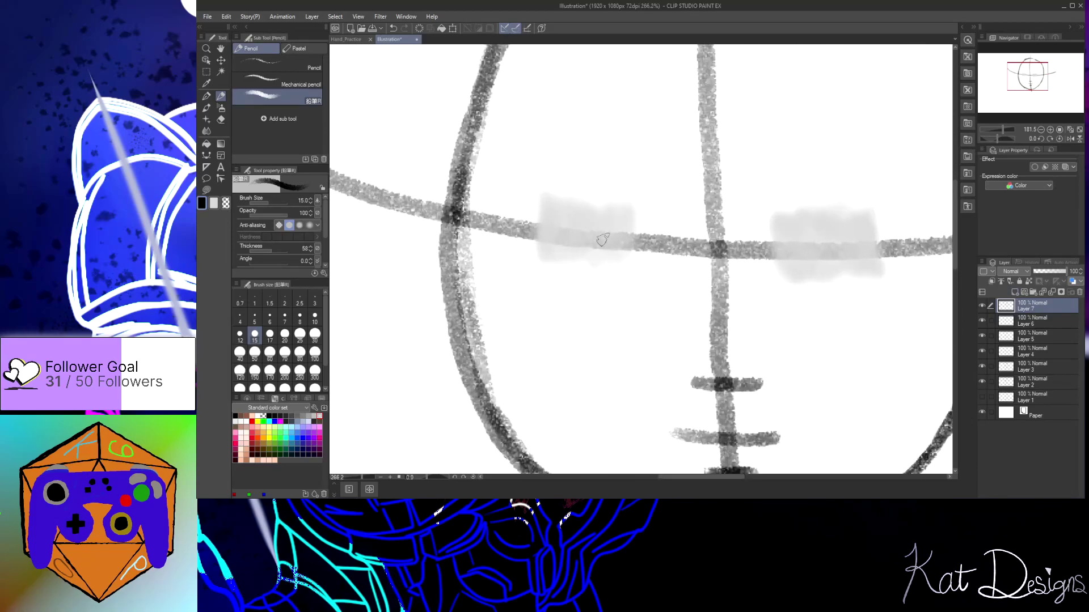
scroll(599, 235, up, 2)
key(bracketleft)
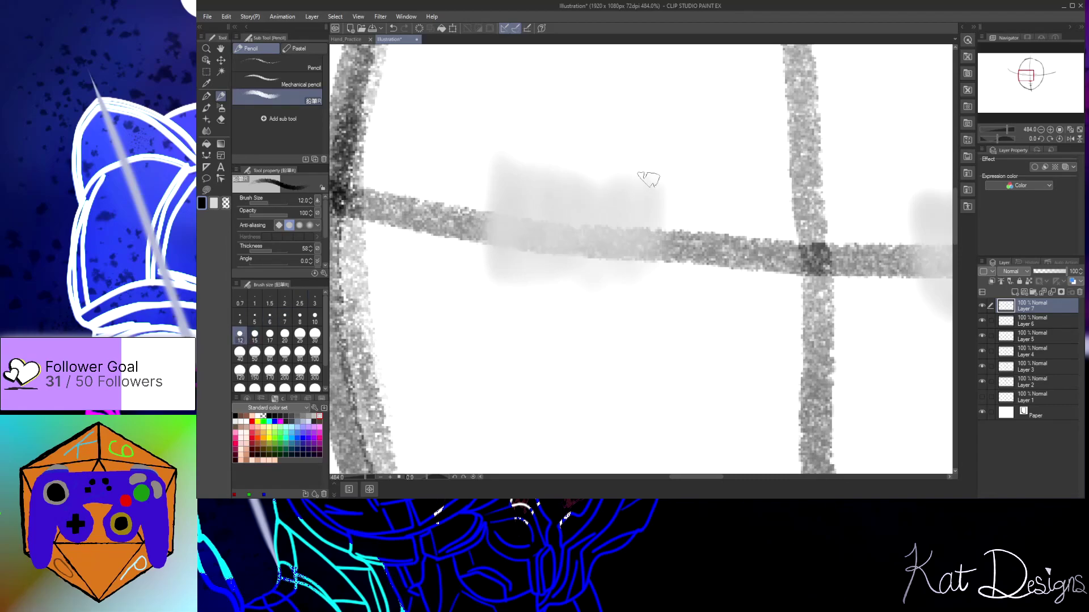
mouse_move(665, 188)
mouse_down()
mouse_move(552, 170)
mouse_move(493, 175)
mouse_move(573, 164)
mouse_move(635, 180)
mouse_up()
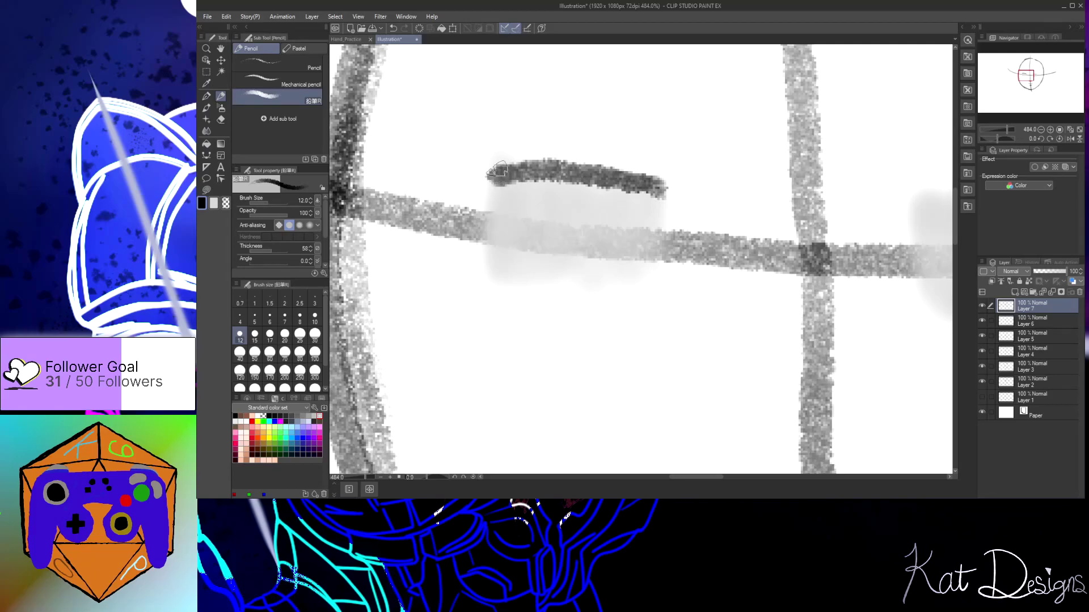
mouse_move(494, 171)
mouse_down()
mouse_move(526, 245)
mouse_move(584, 280)
mouse_move(651, 281)
mouse_move(564, 266)
mouse_move(521, 243)
mouse_move(496, 205)
mouse_move(498, 173)
mouse_move(576, 169)
mouse_move(668, 193)
mouse_move(642, 175)
mouse_move(573, 166)
mouse_move(502, 176)
mouse_move(544, 163)
mouse_move(663, 191)
mouse_up()
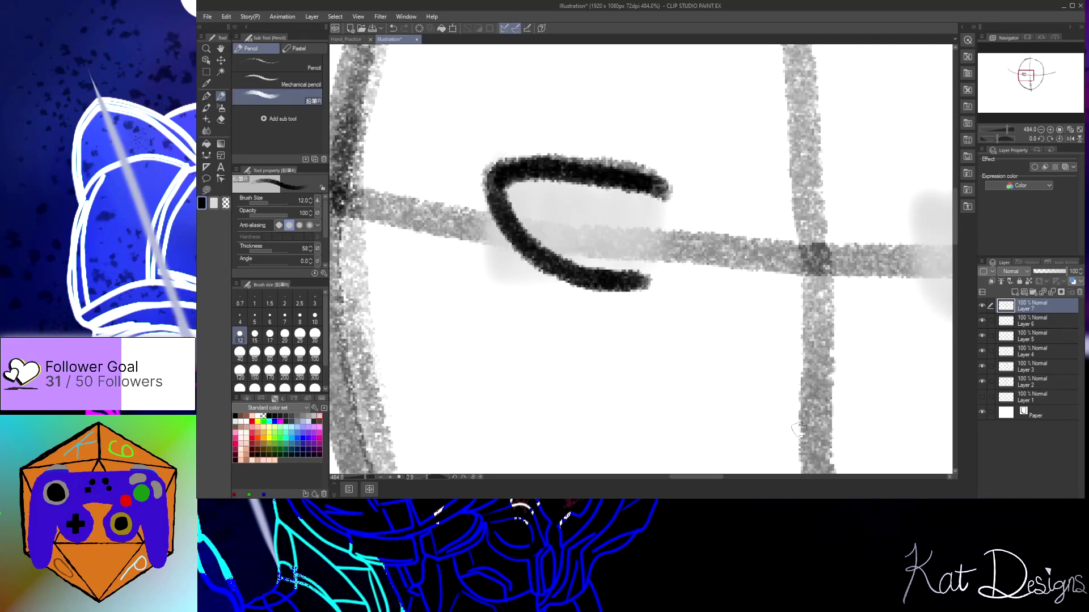
Create a new layer above Layer 7 for the right eye
drag(704, 480, 733, 478)
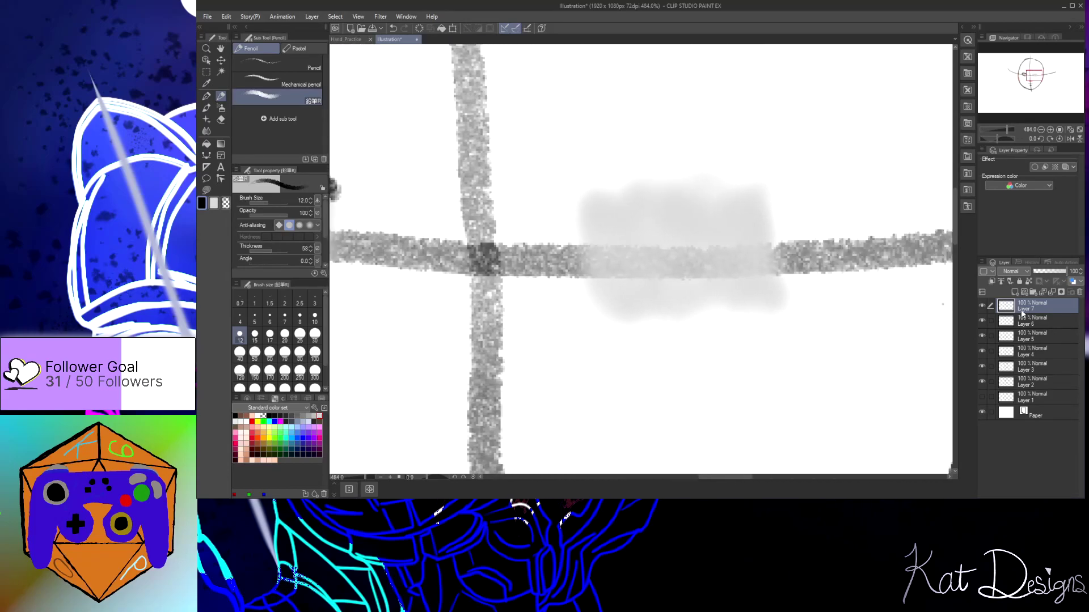
click(1015, 293)
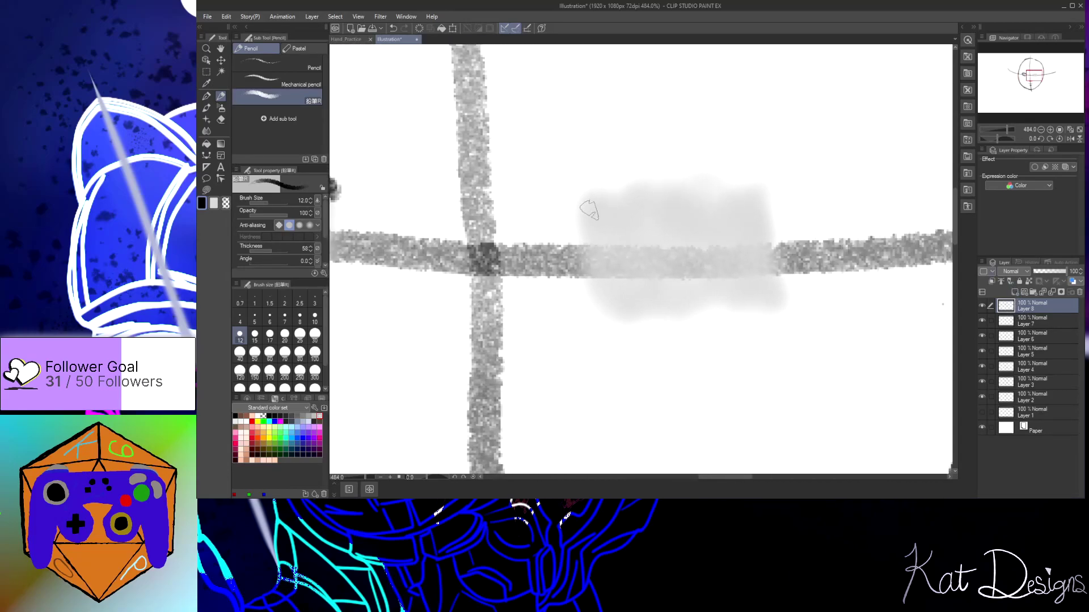
mouse_move(599, 212)
mouse_down()
mouse_move(732, 197)
mouse_move(762, 209)
mouse_move(704, 190)
mouse_move(624, 201)
mouse_move(587, 224)
mouse_move(630, 196)
mouse_move(760, 205)
mouse_move(747, 238)
mouse_move(696, 290)
mouse_move(635, 314)
mouse_move(609, 315)
mouse_move(703, 283)
mouse_move(748, 245)
mouse_move(760, 213)
mouse_move(719, 191)
mouse_move(656, 185)
mouse_move(589, 227)
mouse_move(616, 209)
mouse_move(693, 195)
mouse_up()
scroll(777, 229, down, 2)
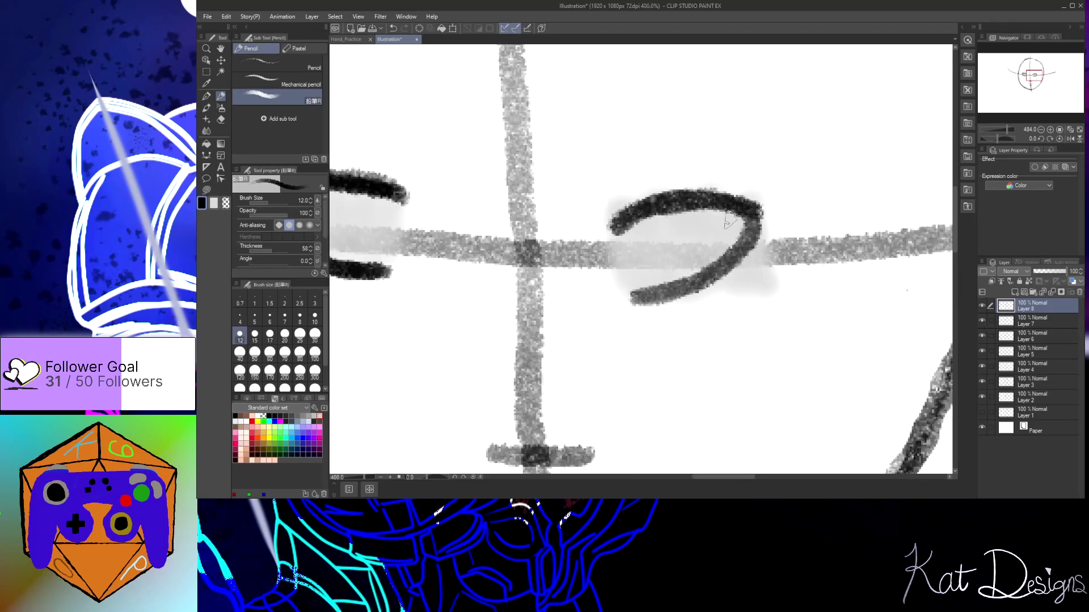
scroll(725, 217, down, 1)
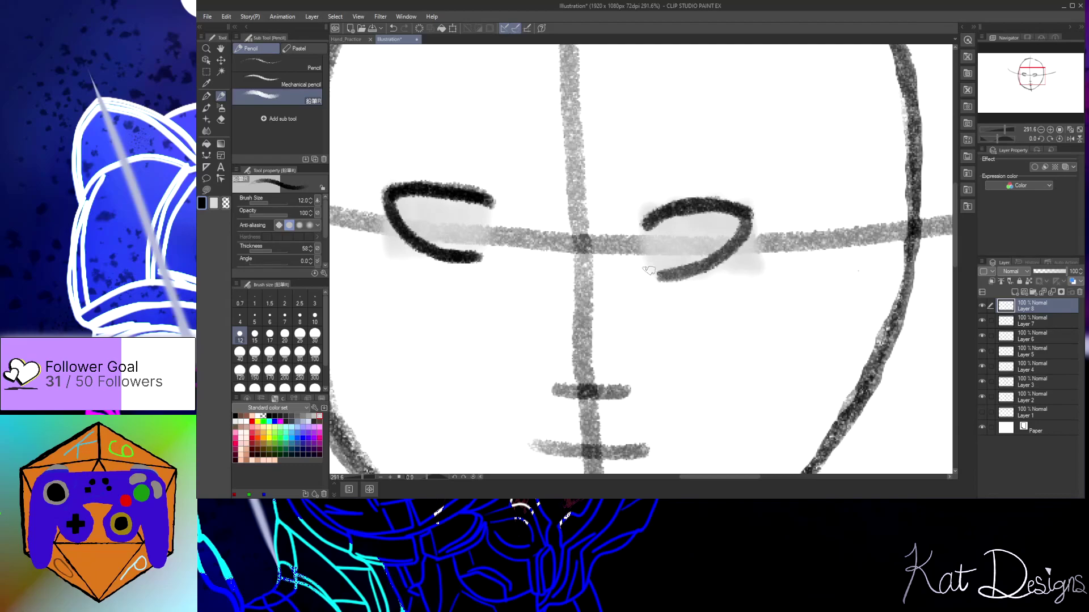
mouse_move(647, 264)
mouse_down()
mouse_move(673, 277)
mouse_move(716, 258)
mouse_move(739, 225)
mouse_up()
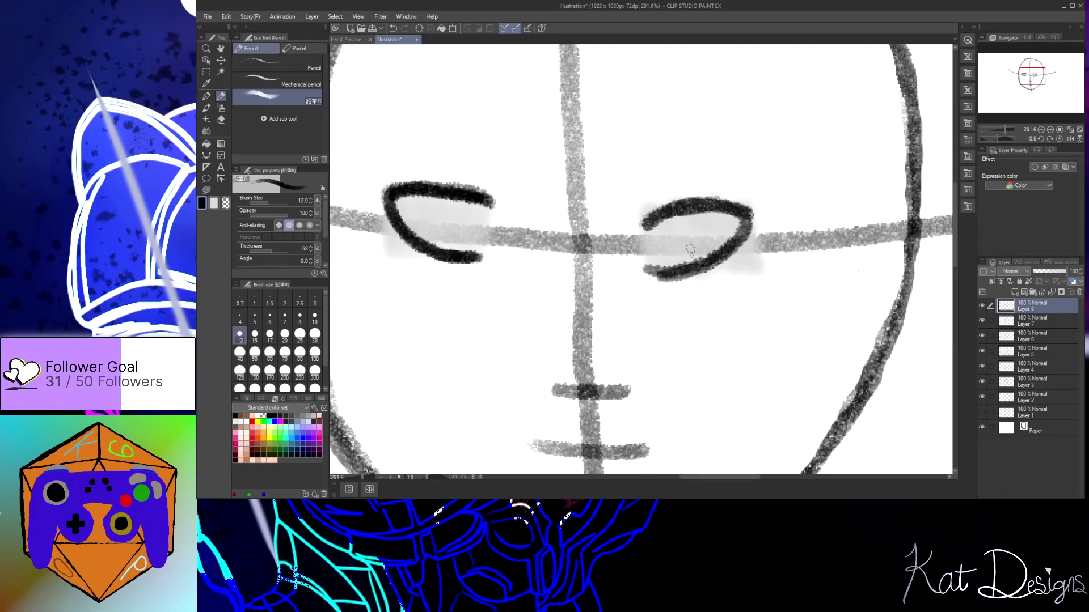
key(ctrl+z)
key(ctrl+z)
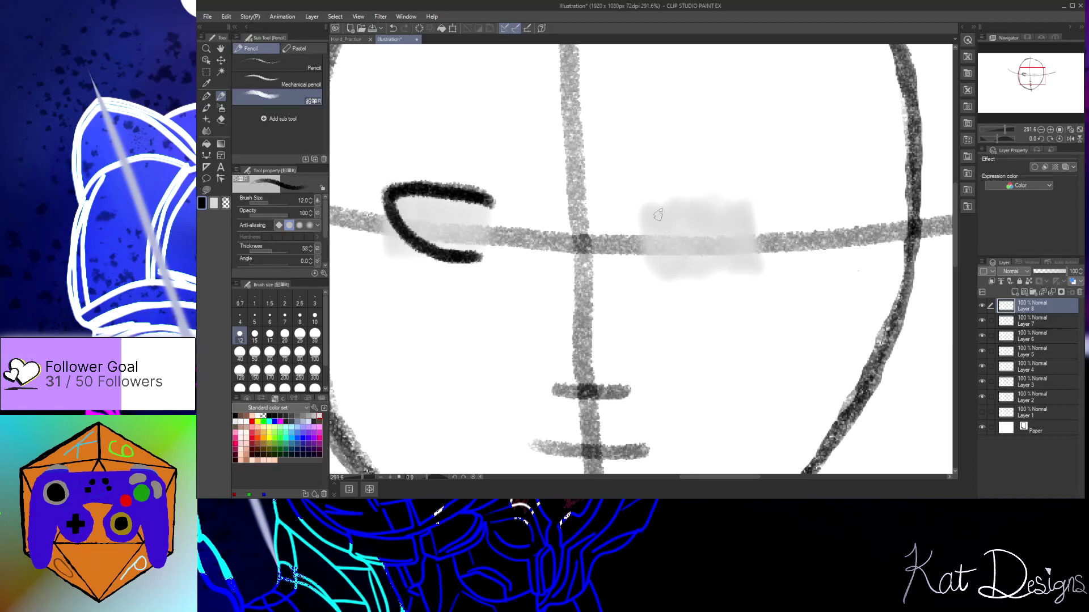
Outline the right eye around its grey patch on Layer 8 with the size 12 pencil, leaving the inner side open
scroll(658, 216, up, 5)
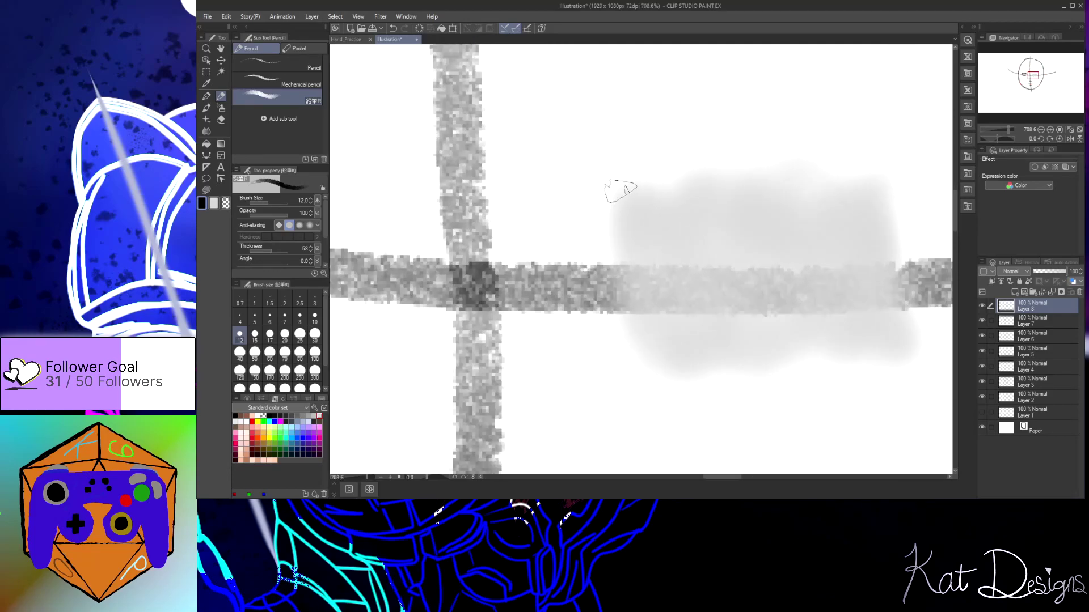
mouse_move(619, 190)
mouse_down()
mouse_move(669, 175)
mouse_move(785, 175)
mouse_move(871, 204)
mouse_move(873, 218)
mouse_move(825, 297)
mouse_move(720, 339)
mouse_move(650, 344)
mouse_move(733, 334)
mouse_move(817, 296)
mouse_move(866, 221)
mouse_move(853, 200)
mouse_move(867, 208)
mouse_move(868, 197)
mouse_move(764, 167)
mouse_move(671, 172)
mouse_move(639, 186)
mouse_move(629, 196)
mouse_move(825, 183)
mouse_move(853, 198)
mouse_up()
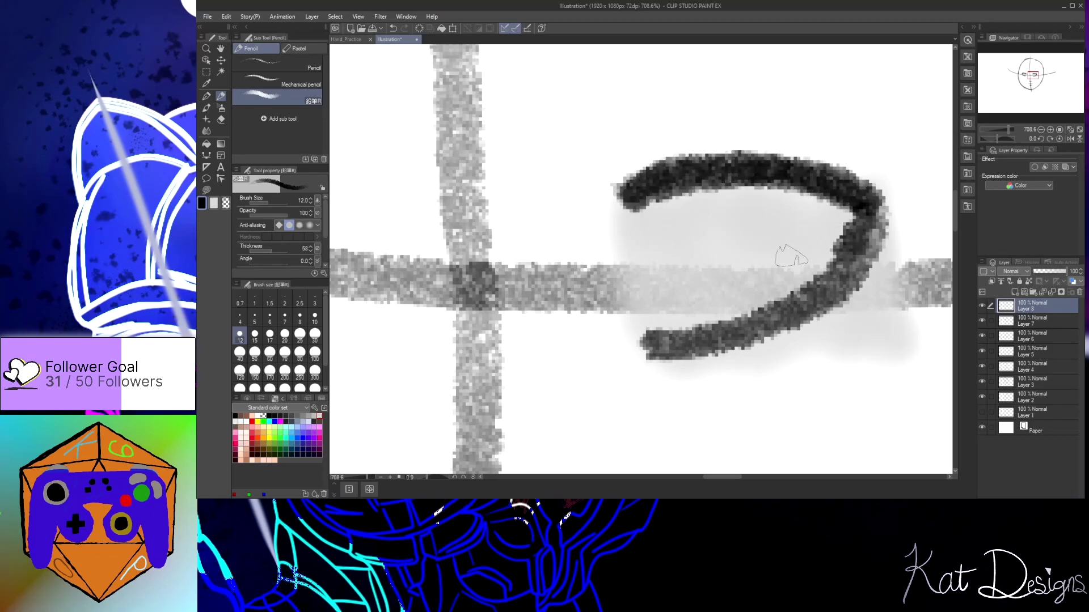
scroll(788, 258, down, 4)
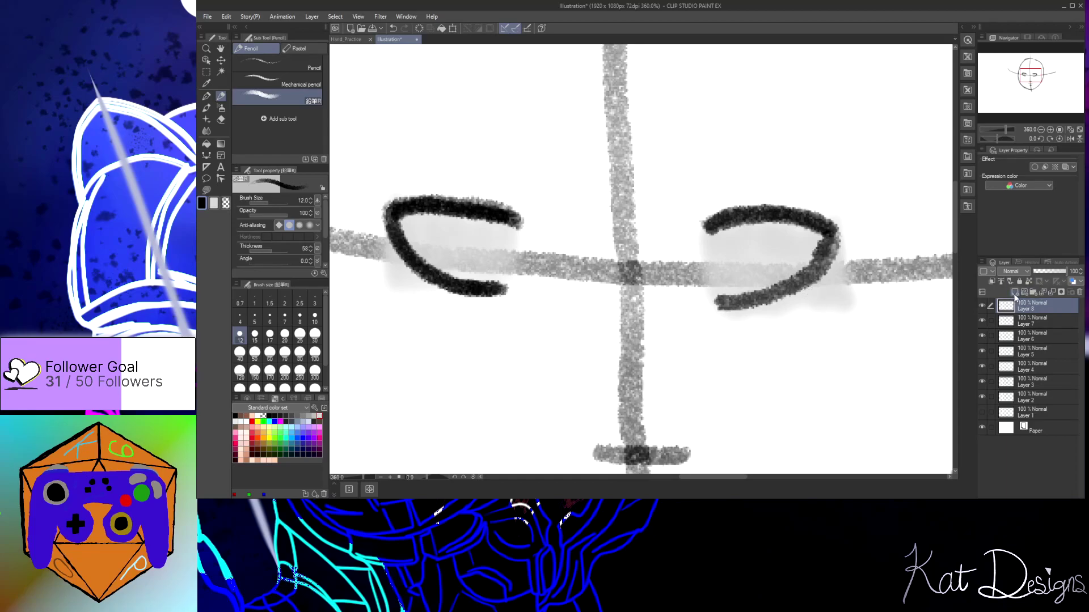
On a new layer above Layer 7, draw the left eye's round iris between the lids with a size 8 pencil
click(1028, 322)
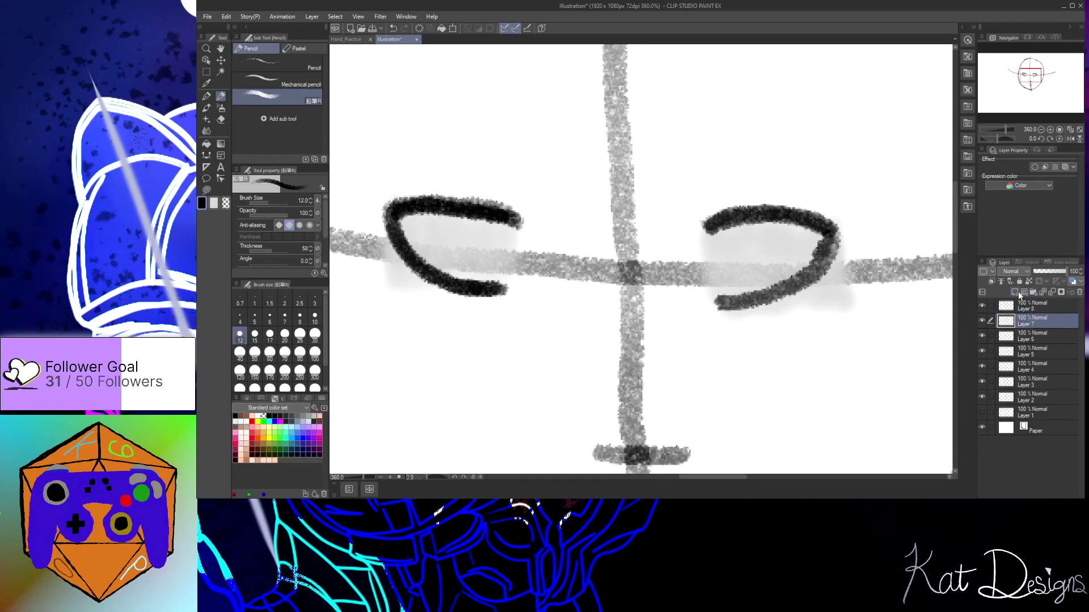
click(1018, 293)
click(315, 318)
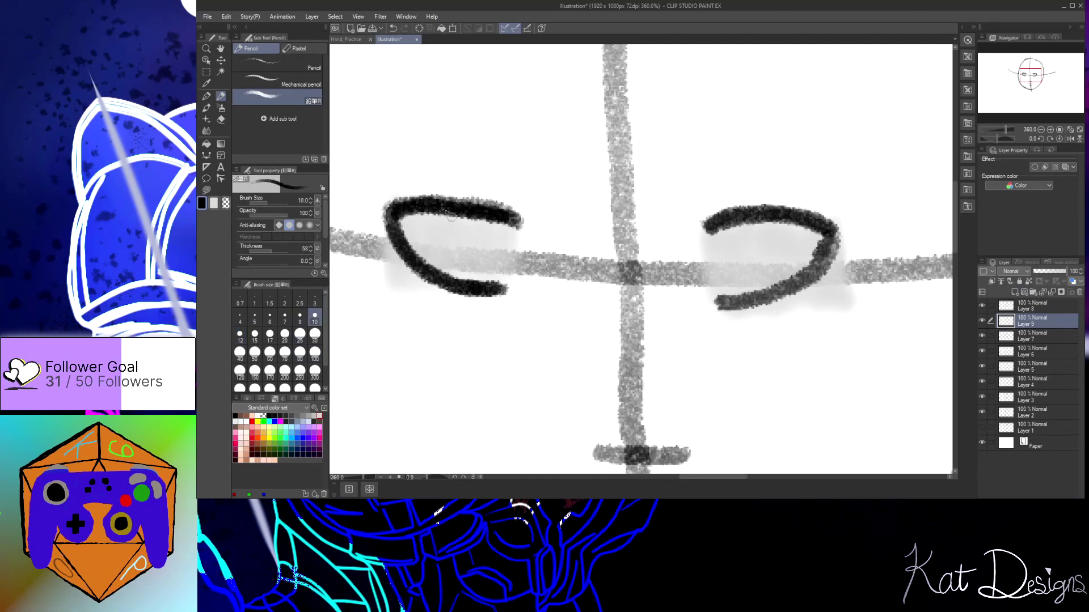
scroll(457, 216, up, 4)
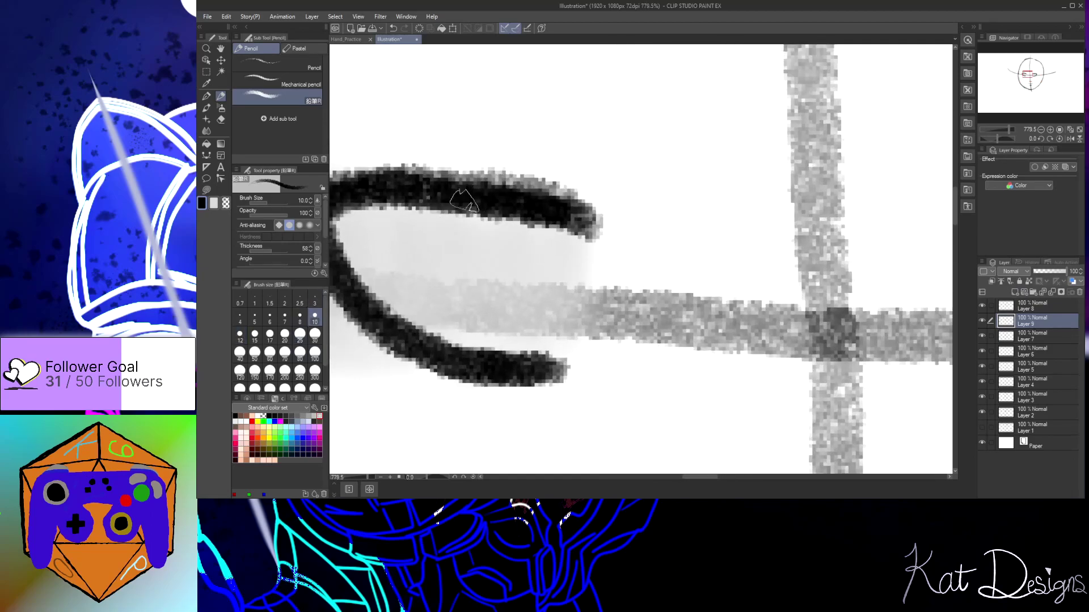
click(300, 317)
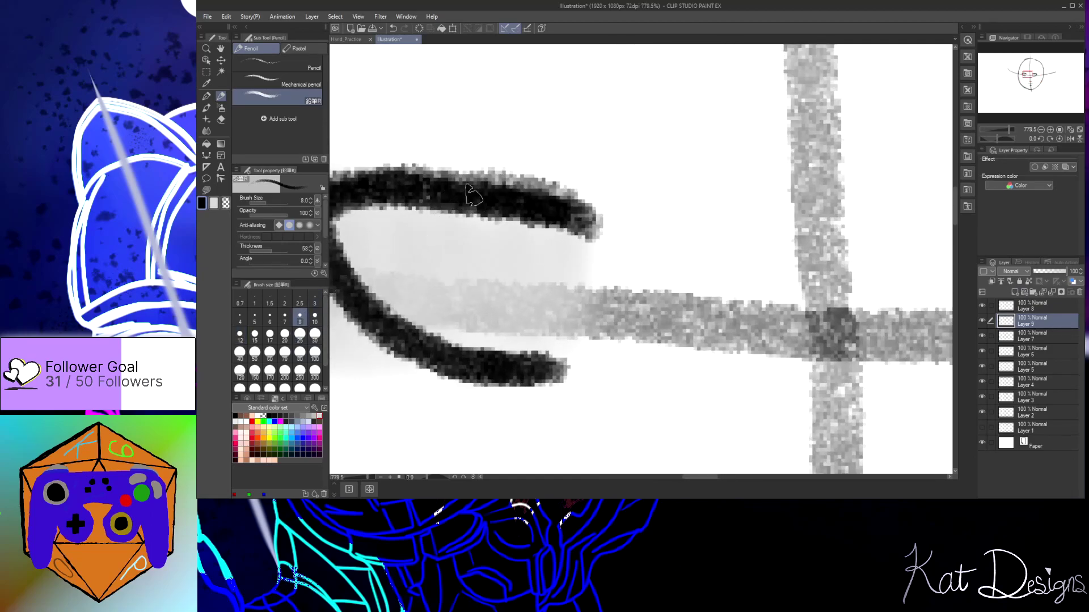
mouse_move(426, 209)
mouse_down()
mouse_move(414, 237)
mouse_move(412, 297)
mouse_move(438, 351)
mouse_up()
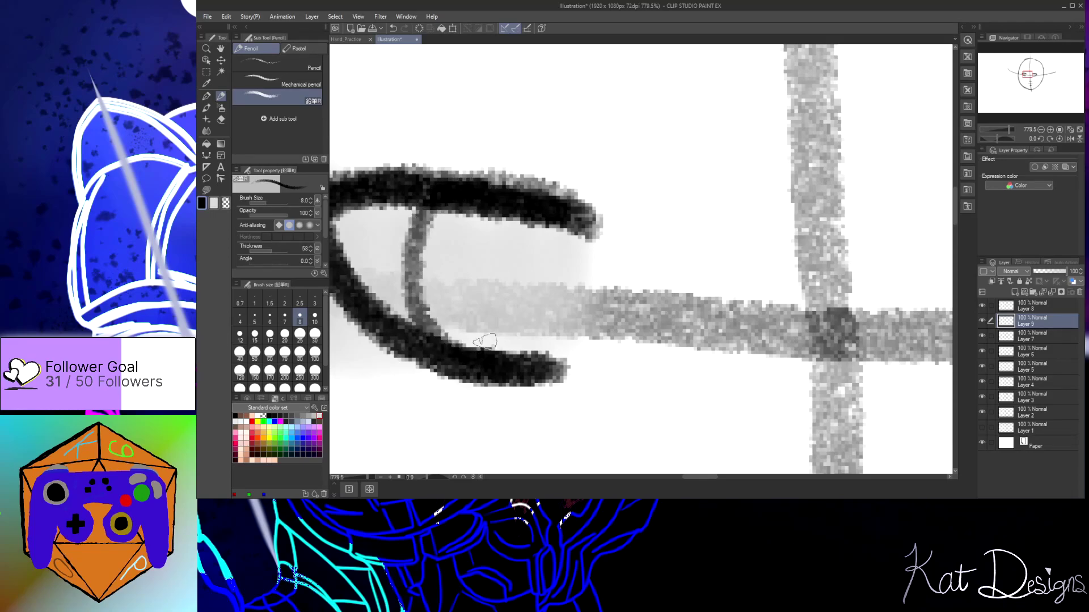
mouse_move(429, 211)
mouse_down()
mouse_move(472, 192)
mouse_move(508, 207)
mouse_move(531, 245)
mouse_move(544, 303)
mouse_move(523, 345)
mouse_move(494, 358)
mouse_move(438, 351)
mouse_move(412, 298)
mouse_move(416, 237)
mouse_move(454, 193)
mouse_up()
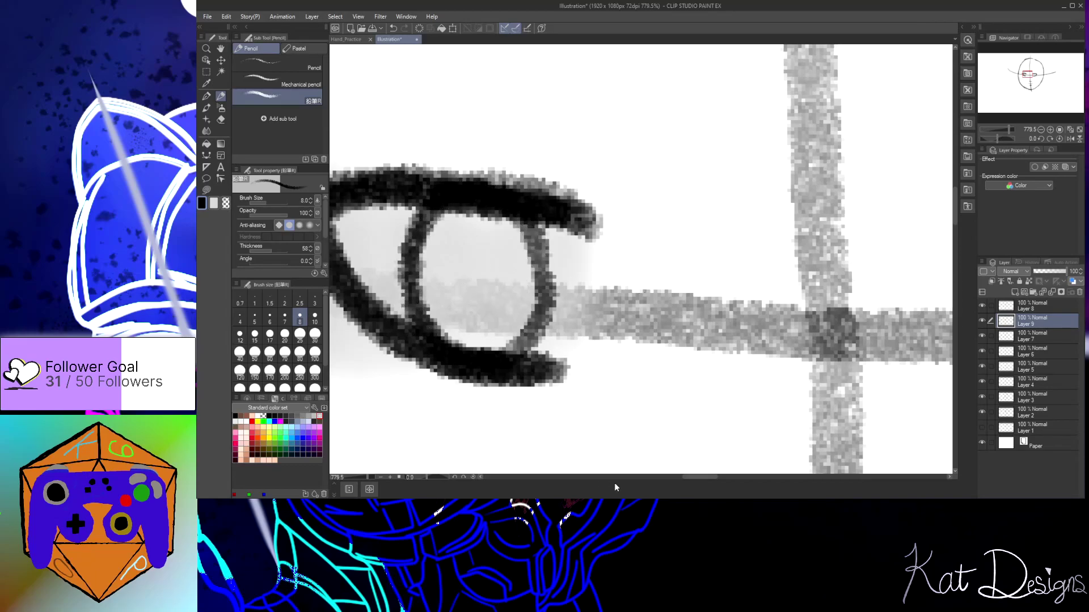
On a new layer above Layer 8, draw the right eye's iris between the lids with the size 8 pencil
click(1020, 305)
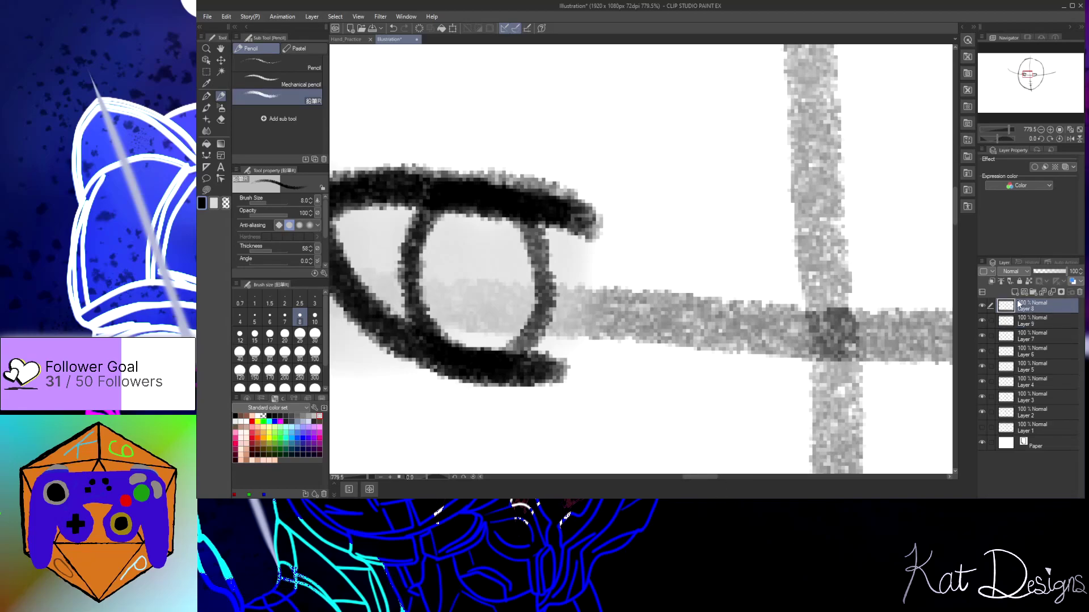
click(1015, 293)
mouse_move(701, 480)
mouse_down()
mouse_move(748, 477)
mouse_move(737, 477)
mouse_up()
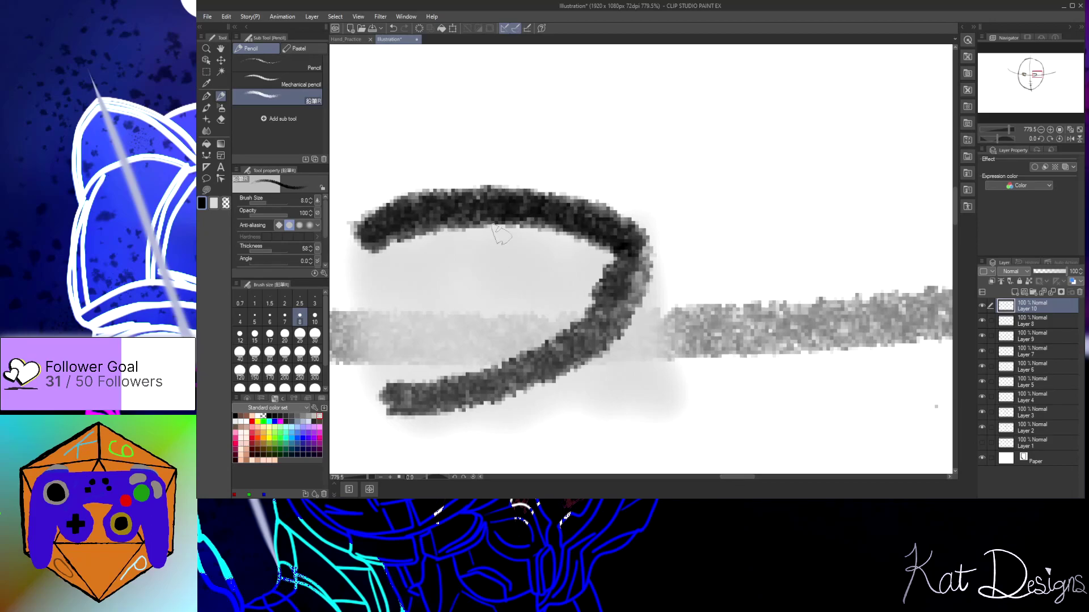
mouse_move(486, 204)
mouse_down()
mouse_move(460, 216)
mouse_move(436, 264)
mouse_move(433, 315)
mouse_move(457, 351)
mouse_move(481, 360)
mouse_move(555, 348)
mouse_move(585, 292)
mouse_move(569, 231)
mouse_move(501, 207)
mouse_move(461, 215)
mouse_move(442, 310)
mouse_move(471, 371)
mouse_move(500, 373)
mouse_move(554, 353)
mouse_move(572, 329)
mouse_move(576, 262)
mouse_move(568, 232)
mouse_move(531, 200)
mouse_move(478, 199)
mouse_up()
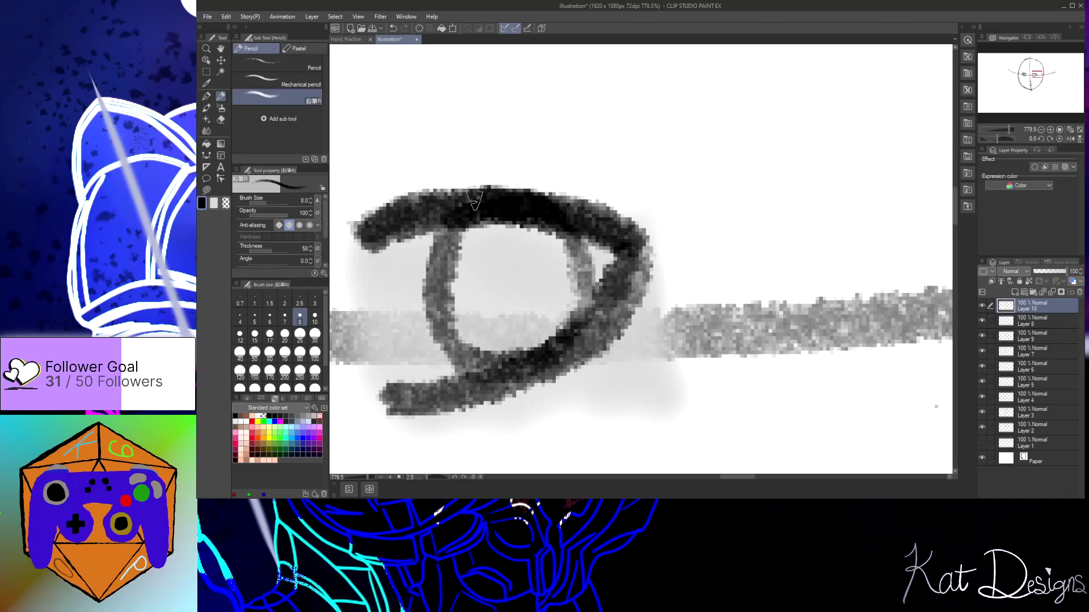
scroll(479, 218, up, 2)
scroll(487, 237, down, 3)
scroll(486, 237, down, 2)
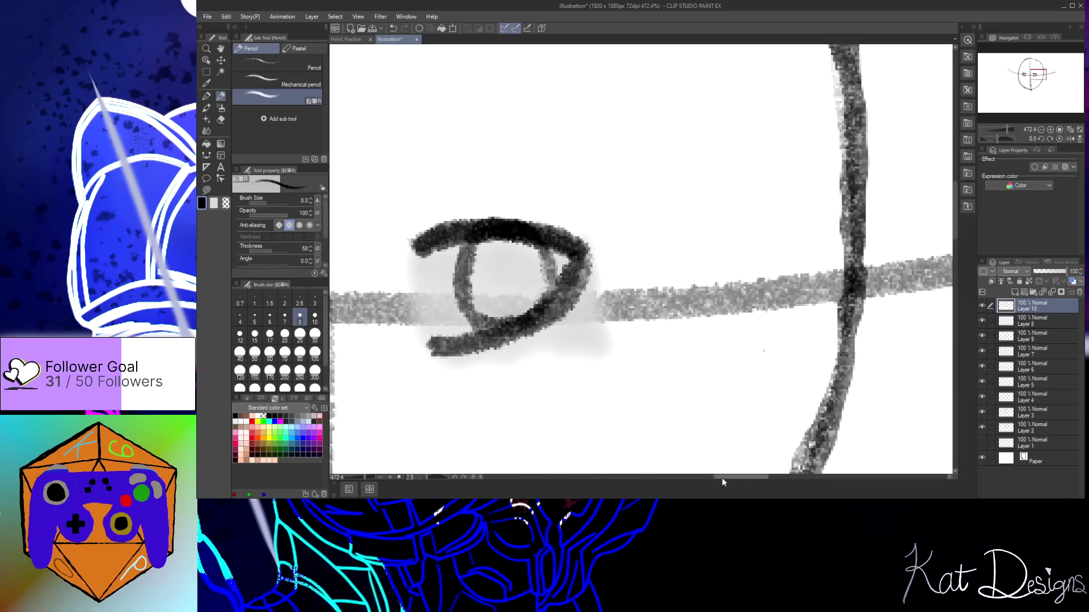
Compare both eyes on the whole face and toggle Layers 7, 6 and 5 to check what each one holds
mouse_move(724, 476)
mouse_down()
mouse_move(680, 489)
mouse_move(693, 483)
mouse_up()
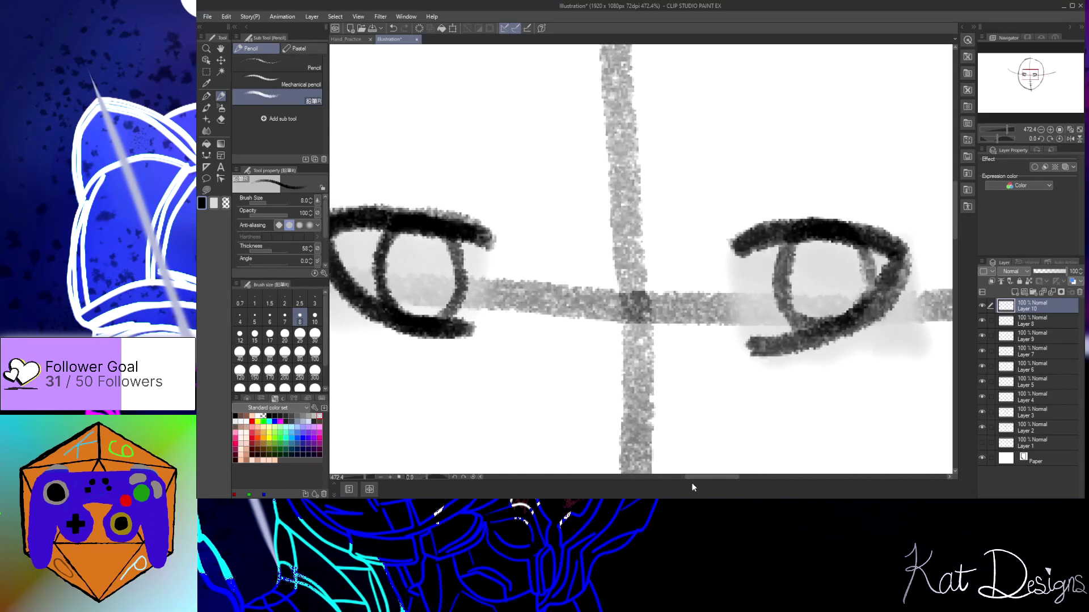
scroll(695, 366, down, 3)
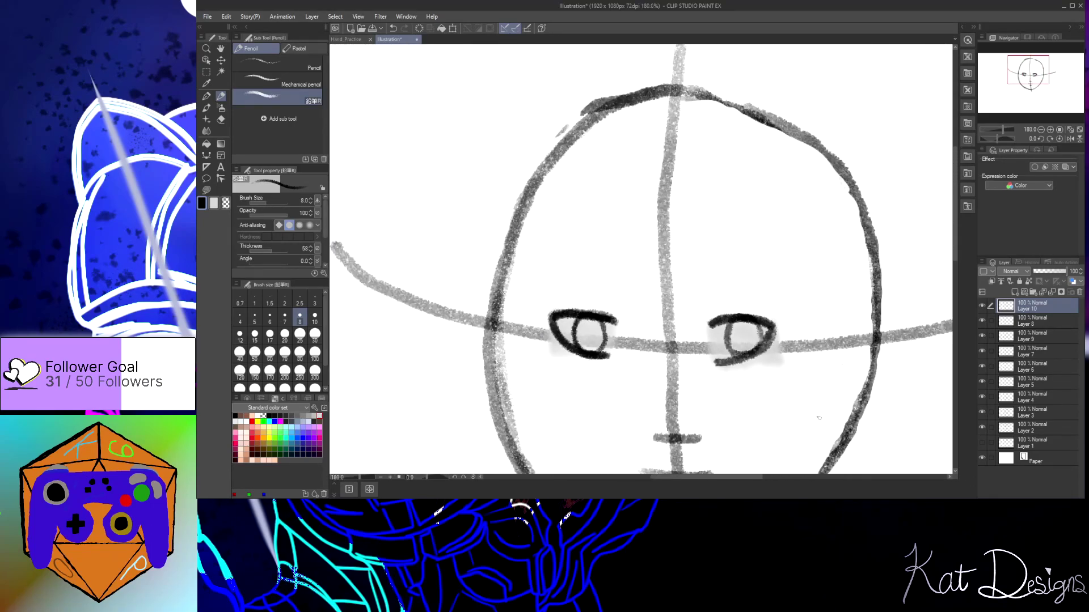
drag(954, 205, 955, 223)
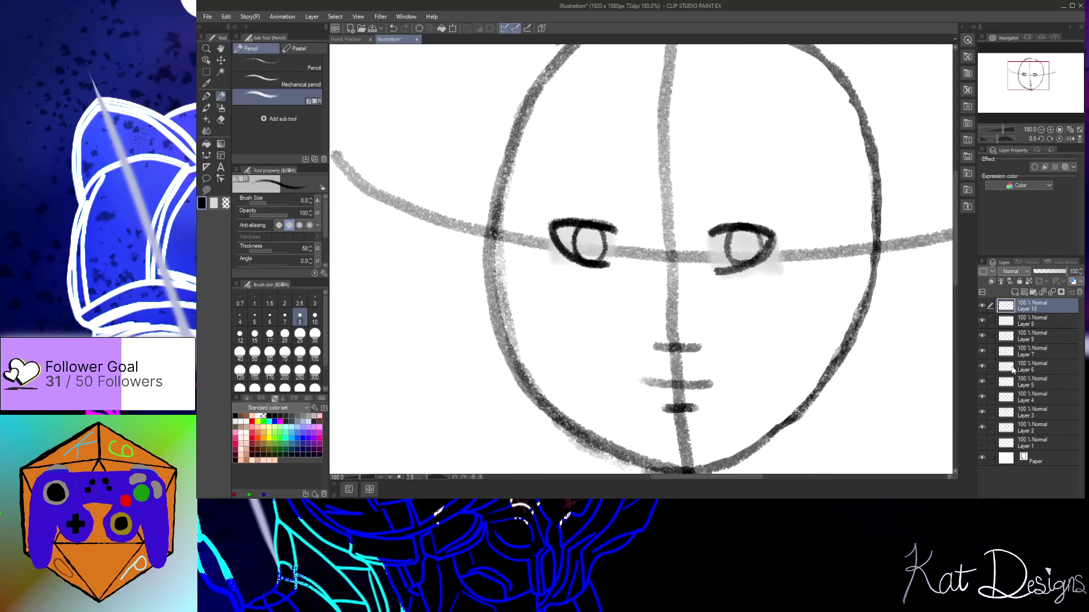
click(981, 350)
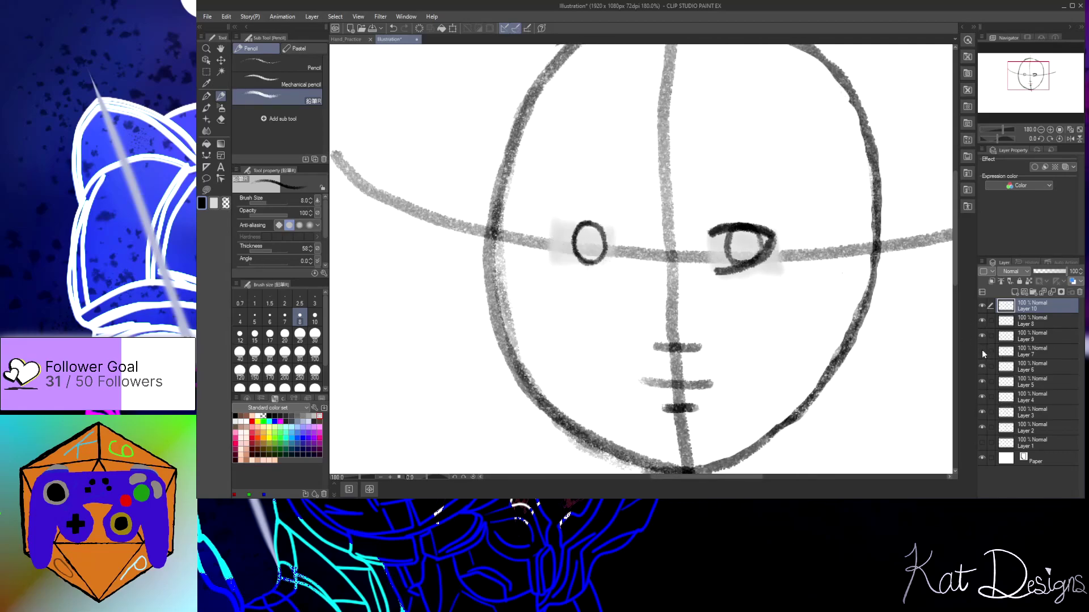
click(981, 350)
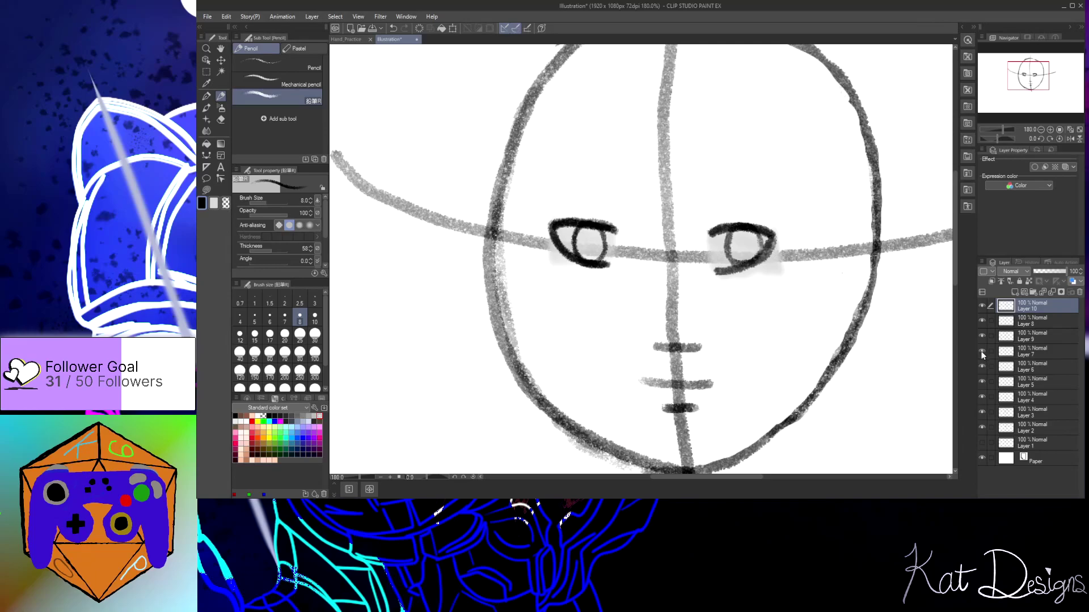
click(981, 381)
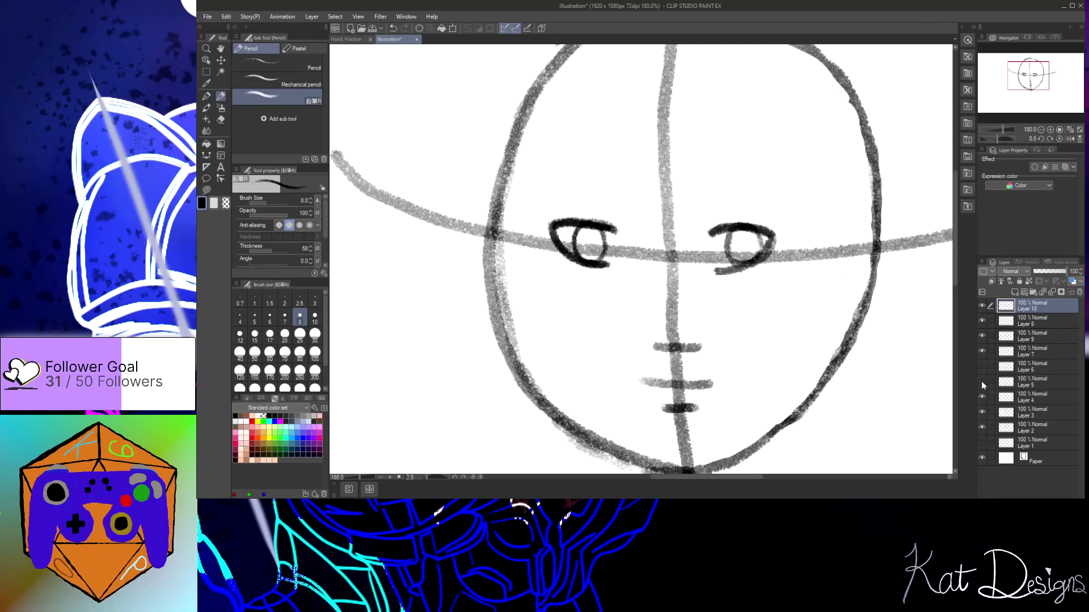
click(982, 381)
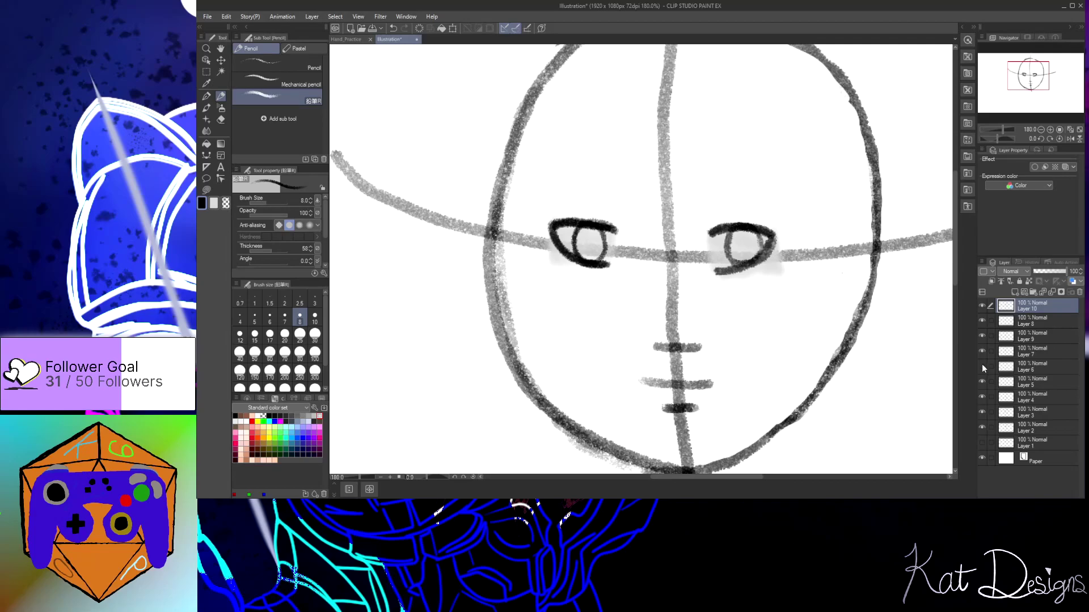
Sketch the lips around the mouth marks on Layer 6, and add a new layer directly above it
click(1034, 368)
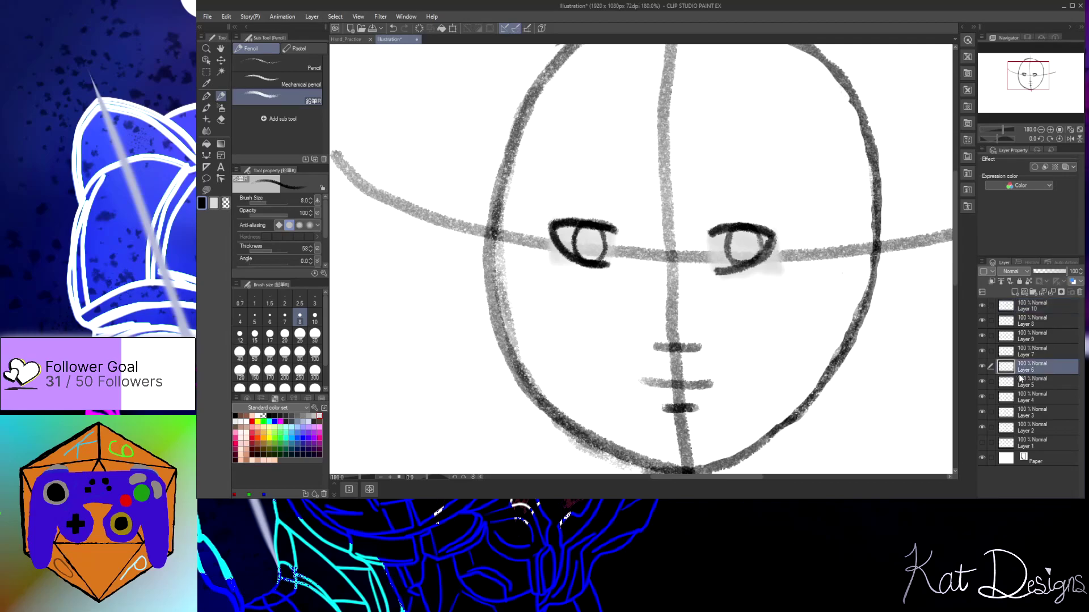
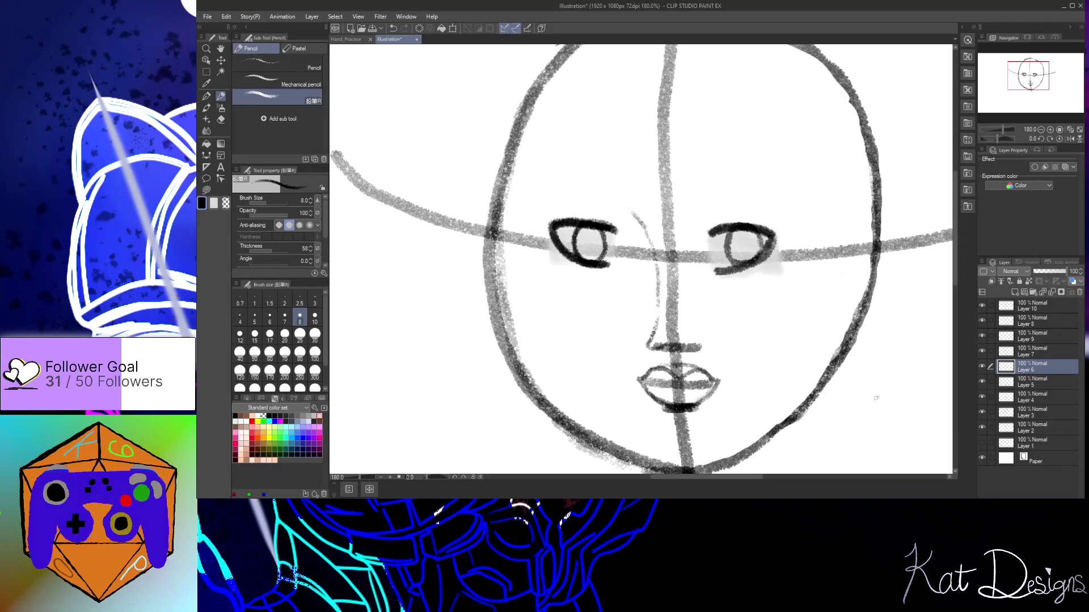
click(1015, 292)
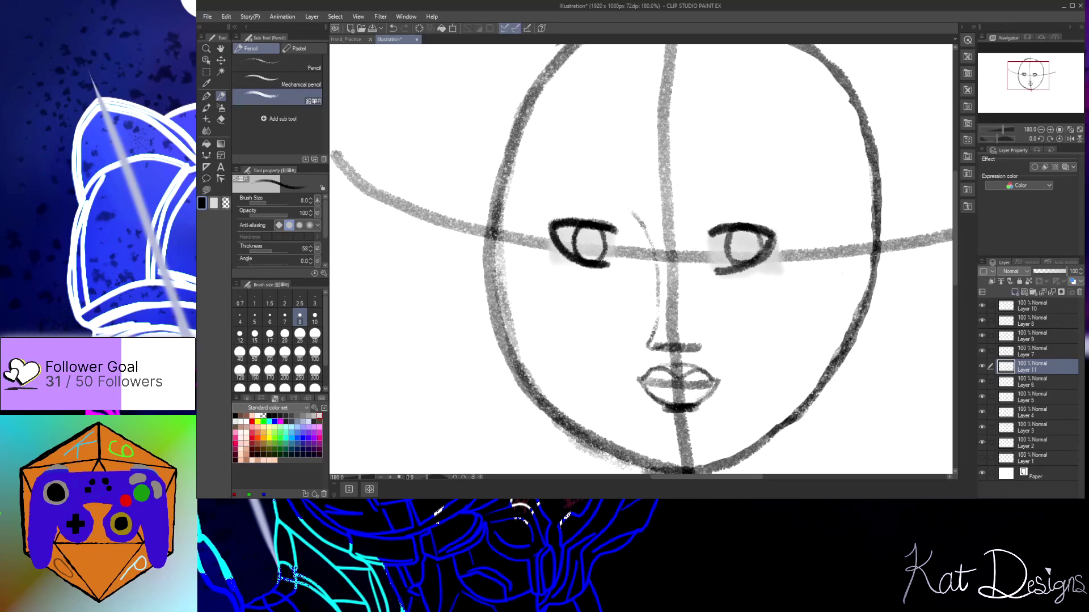
mouse_move(624, 203)
mouse_down()
mouse_move(652, 255)
mouse_move(652, 347)
mouse_up()
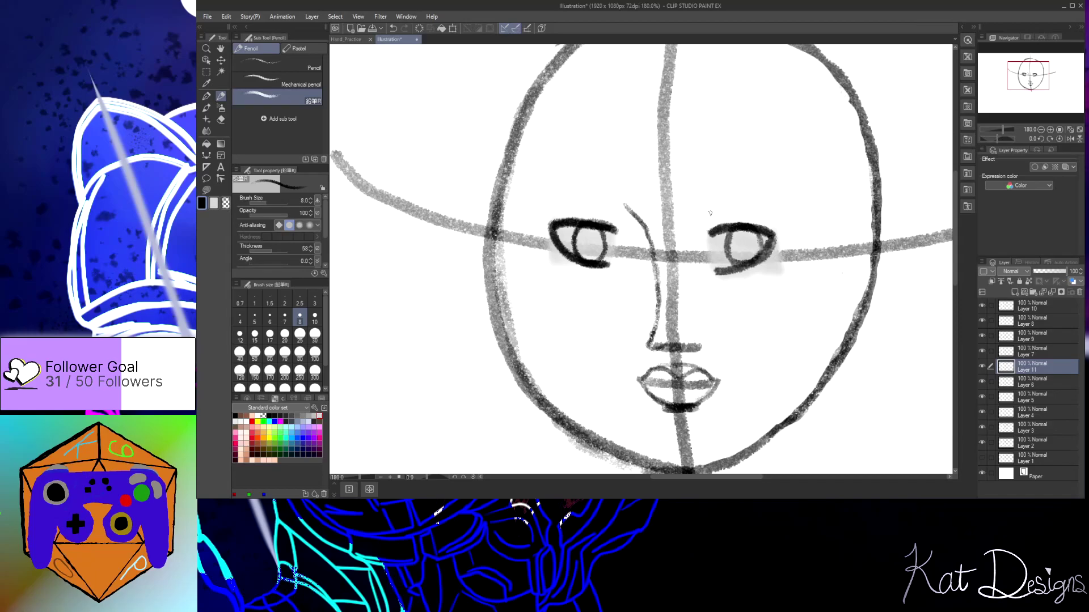
drag(709, 209, 694, 338)
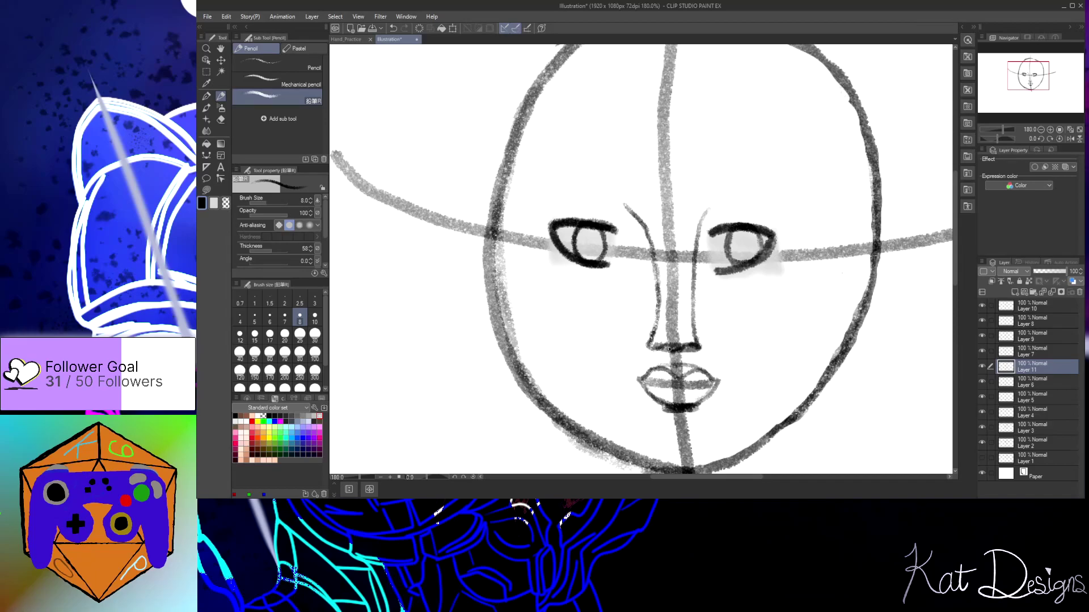
drag(661, 346, 699, 335)
click(982, 444)
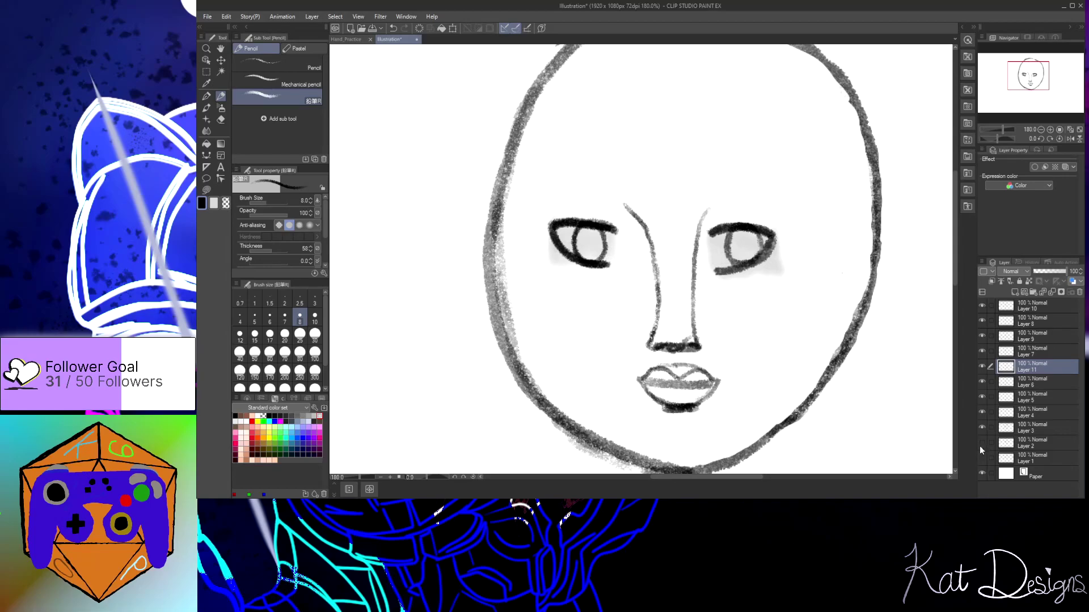
click(982, 442)
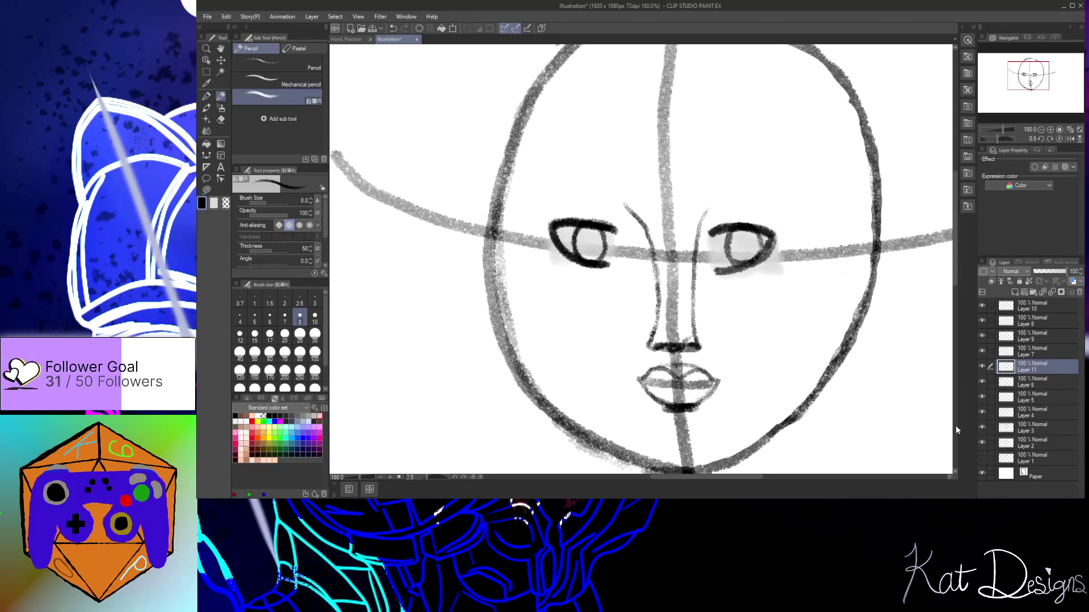
drag(630, 208, 657, 272)
mouse_move(630, 206)
mouse_down()
mouse_move(656, 296)
mouse_move(648, 344)
mouse_up()
key(ctrl+z)
key(ctrl+z)
key(ctrl+z)
key(ctrl+z)
key(ctrl+z)
key(ctrl+z)
key(ctrl+z)
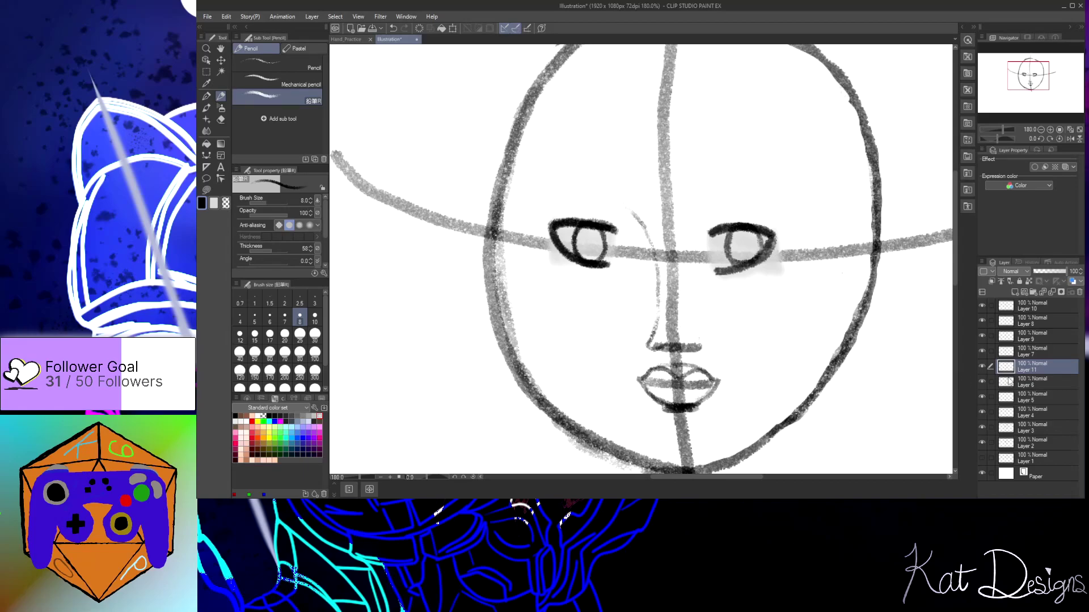
Erase the faint nose line beside the vertical guideline from Layer 6, and make Layer 11 the active layer
click(1039, 379)
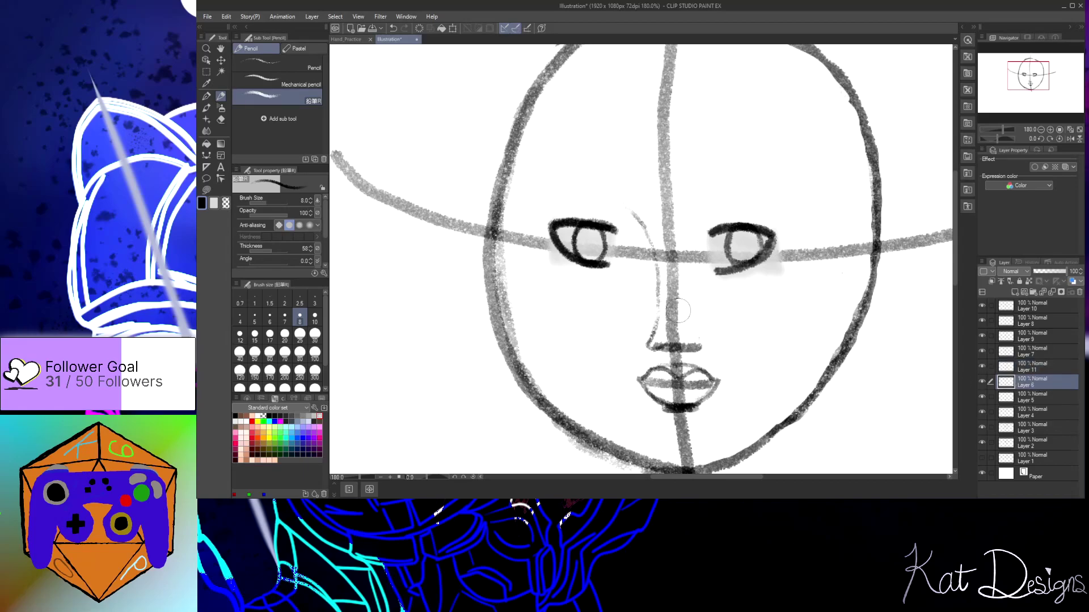
mouse_move(632, 204)
mouse_down()
mouse_move(659, 261)
mouse_move(651, 343)
mouse_up()
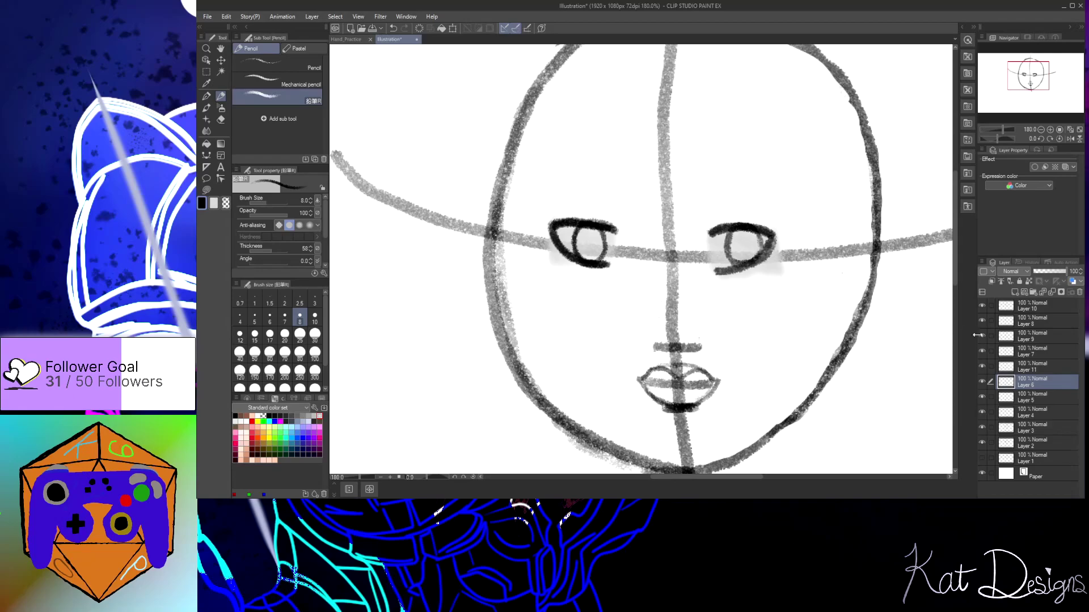
click(1024, 369)
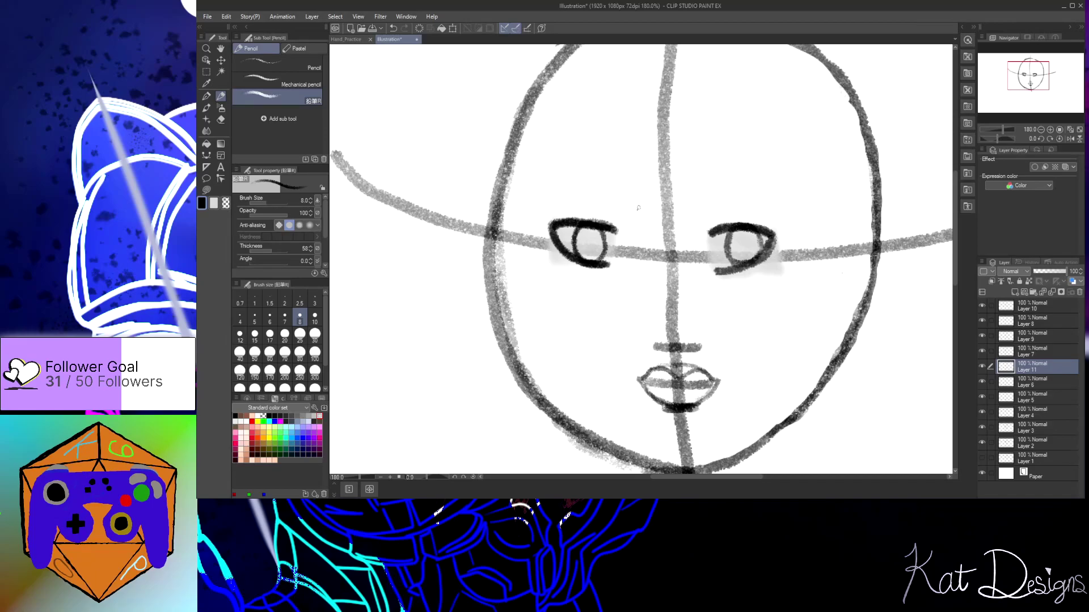
Draw the nose's left side line down to the nose base on Layer 11, and erase the trial line on its right side
mouse_move(639, 202)
mouse_down()
mouse_move(655, 247)
mouse_move(644, 350)
mouse_move(658, 338)
mouse_up()
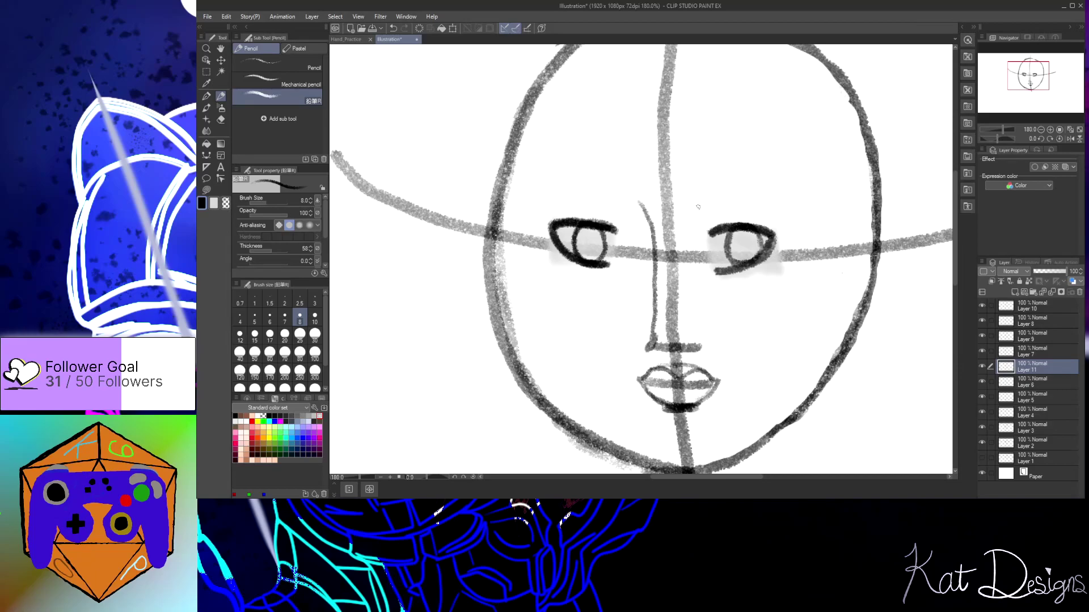
mouse_move(710, 194)
mouse_down()
mouse_move(692, 206)
mouse_move(678, 259)
mouse_move(683, 314)
mouse_move(701, 345)
mouse_up()
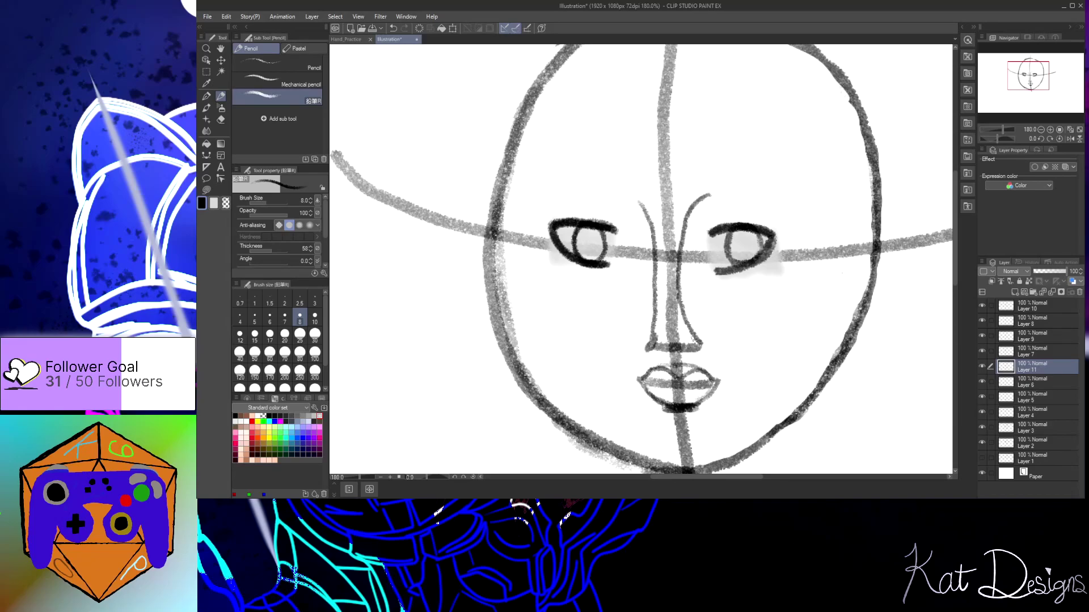
drag(680, 293, 683, 327)
mouse_move(708, 193)
mouse_down()
mouse_move(675, 232)
mouse_move(711, 182)
mouse_move(681, 232)
mouse_move(679, 269)
mouse_move(675, 249)
mouse_move(701, 349)
mouse_move(692, 323)
mouse_up()
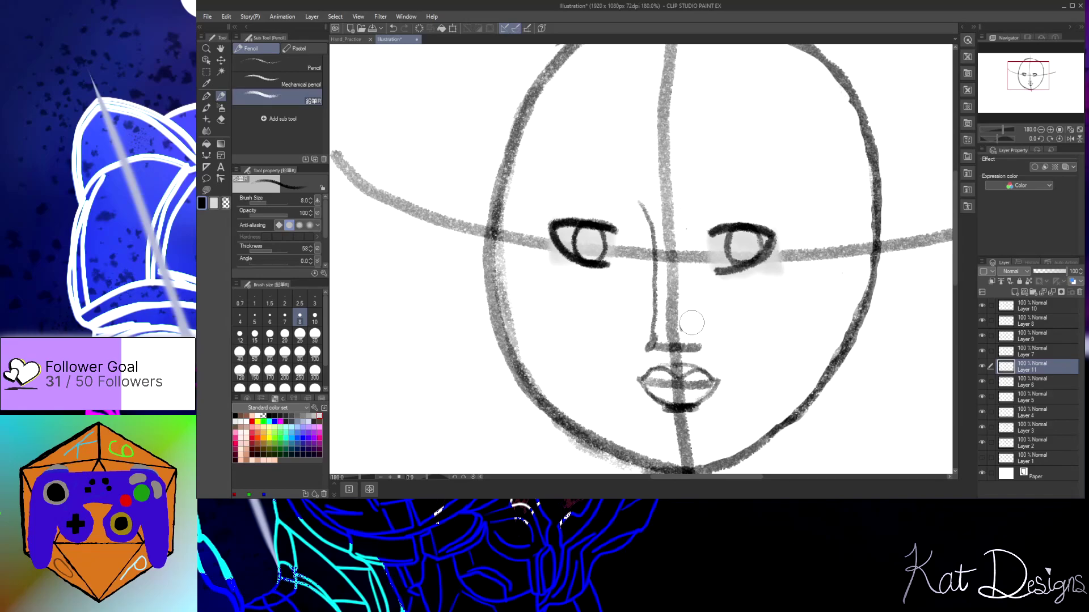
On a new layer above Layer 9, draw a thin arched eyebrow over the left eye
click(1044, 308)
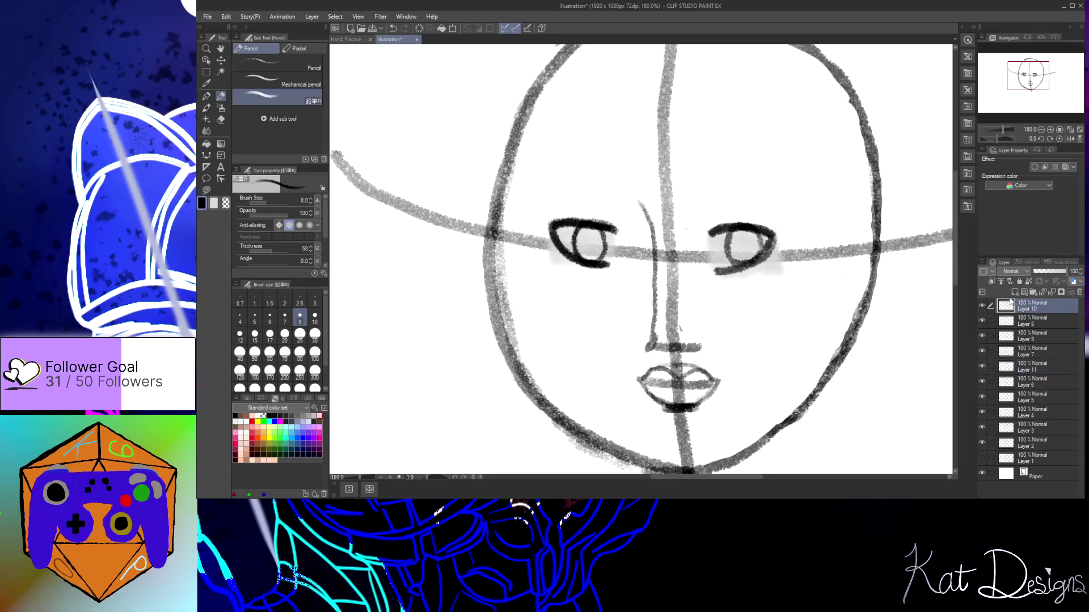
click(1036, 334)
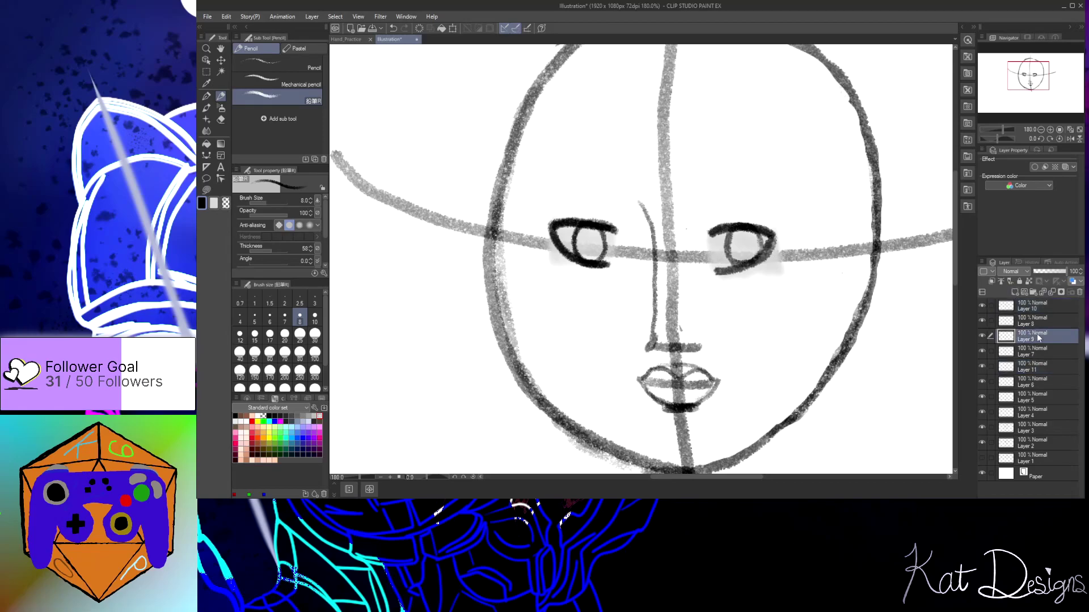
click(1016, 292)
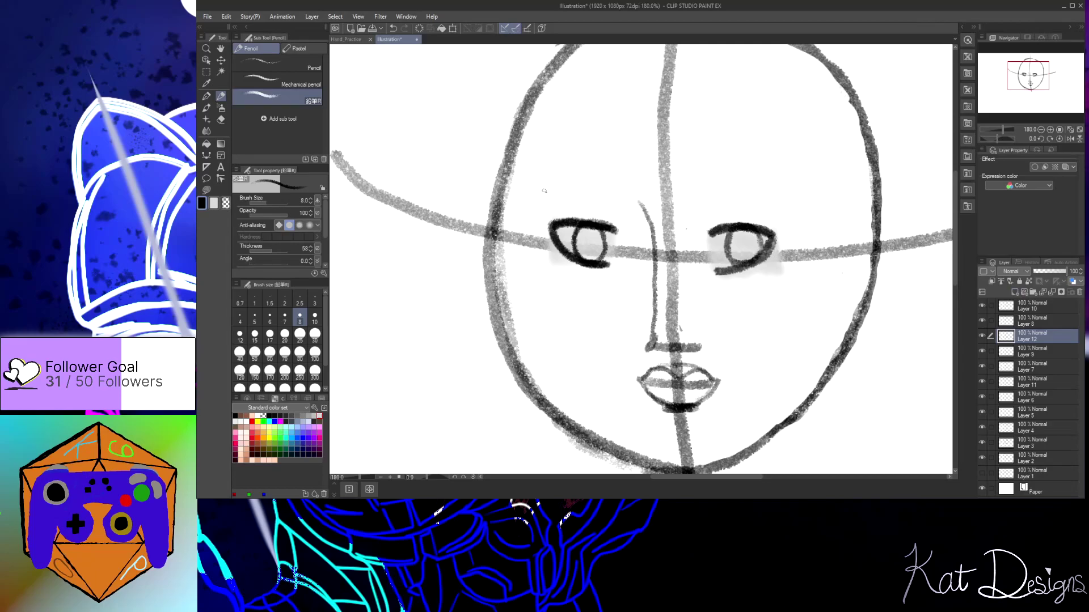
mouse_move(545, 199)
mouse_down()
mouse_move(556, 186)
mouse_move(601, 182)
mouse_move(624, 204)
mouse_up()
key(ctrl+z)
mouse_move(542, 199)
mouse_down()
mouse_move(555, 186)
mouse_move(621, 200)
mouse_up()
Try a matching arched eyebrow over the right eye on a new layer above Layer 10, and undo the trial strokes and the layer
click(1031, 308)
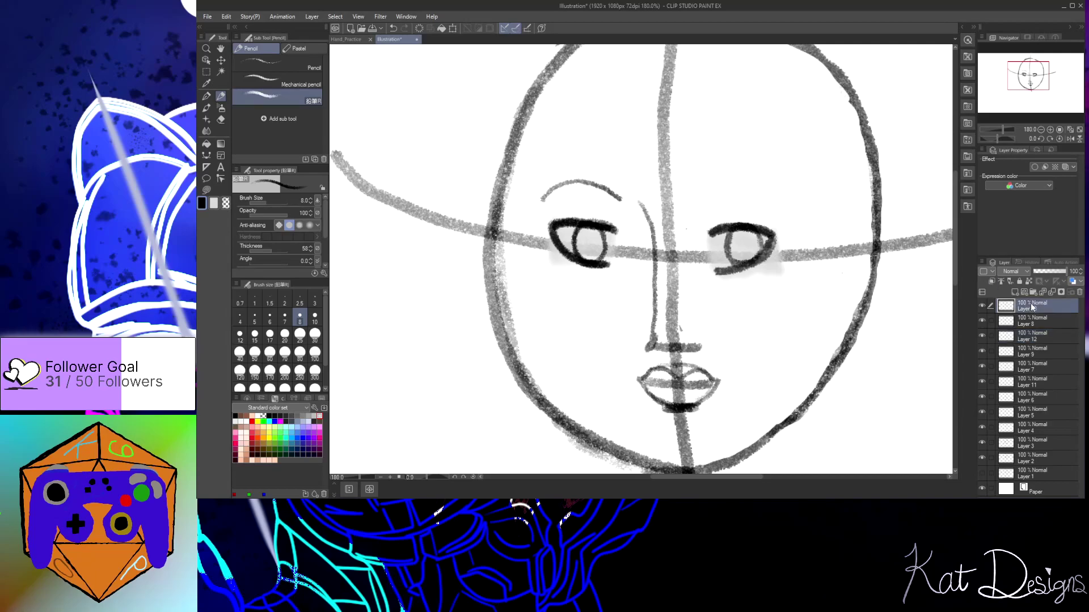
click(1017, 292)
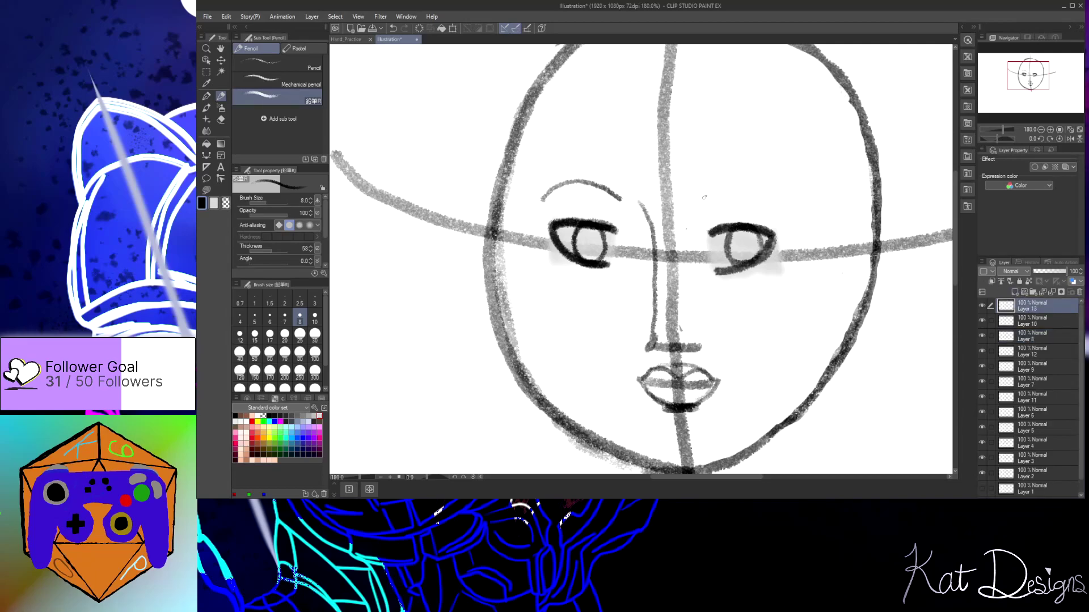
mouse_move(703, 201)
mouse_down()
mouse_move(731, 181)
mouse_move(781, 190)
mouse_up()
key(ctrl+z)
mouse_move(702, 202)
mouse_down()
mouse_move(728, 186)
mouse_move(783, 203)
mouse_up()
drag(713, 180, 767, 182)
key(ctrl+z)
key(ctrl+z)
key(ctrl+z)
Try redrawing the right eyebrow directly on Layer 10, and undo those strokes
mouse_move(702, 202)
mouse_down()
mouse_move(707, 189)
mouse_move(758, 182)
mouse_move(788, 200)
mouse_move(744, 180)
mouse_move(718, 182)
mouse_move(709, 198)
mouse_move(740, 180)
mouse_move(793, 197)
mouse_move(744, 180)
mouse_move(716, 183)
mouse_move(706, 201)
mouse_up()
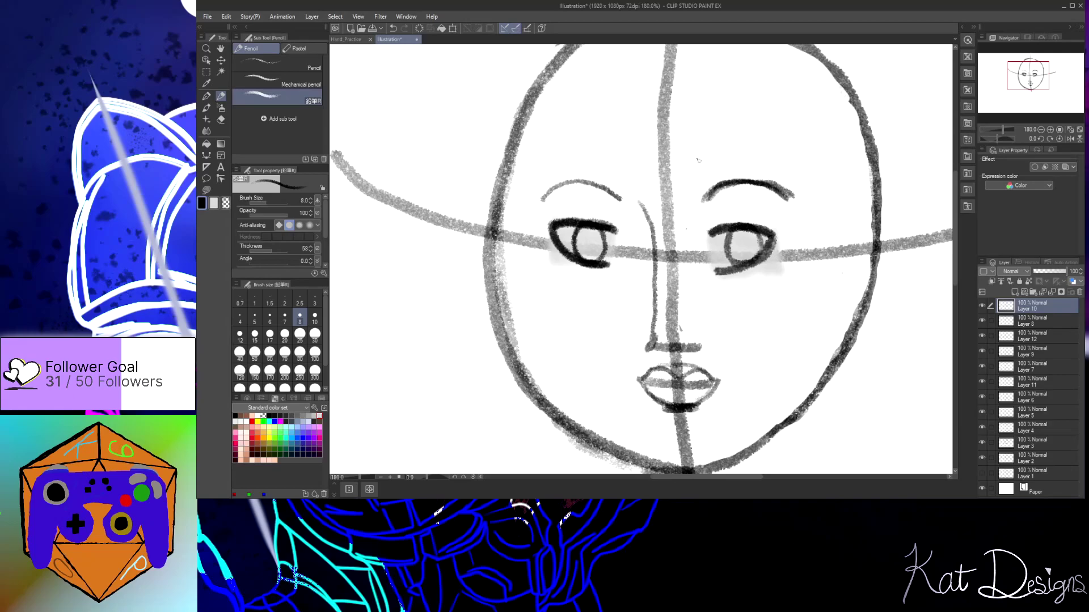
key(ctrl+z)
key(ctrl+z)
key(ctrl+z)
mouse_move(780, 201)
mouse_down()
mouse_move(720, 187)
mouse_move(701, 206)
mouse_move(724, 186)
mouse_move(786, 205)
mouse_up()
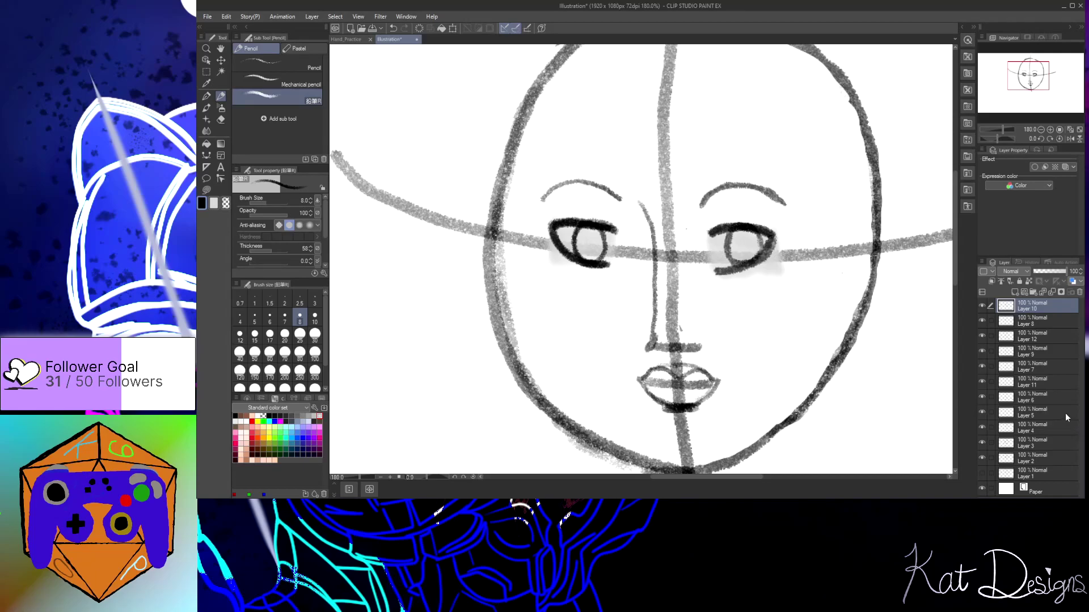
key(ctrl+z)
key(ctrl+z)
key(ctrl+y)
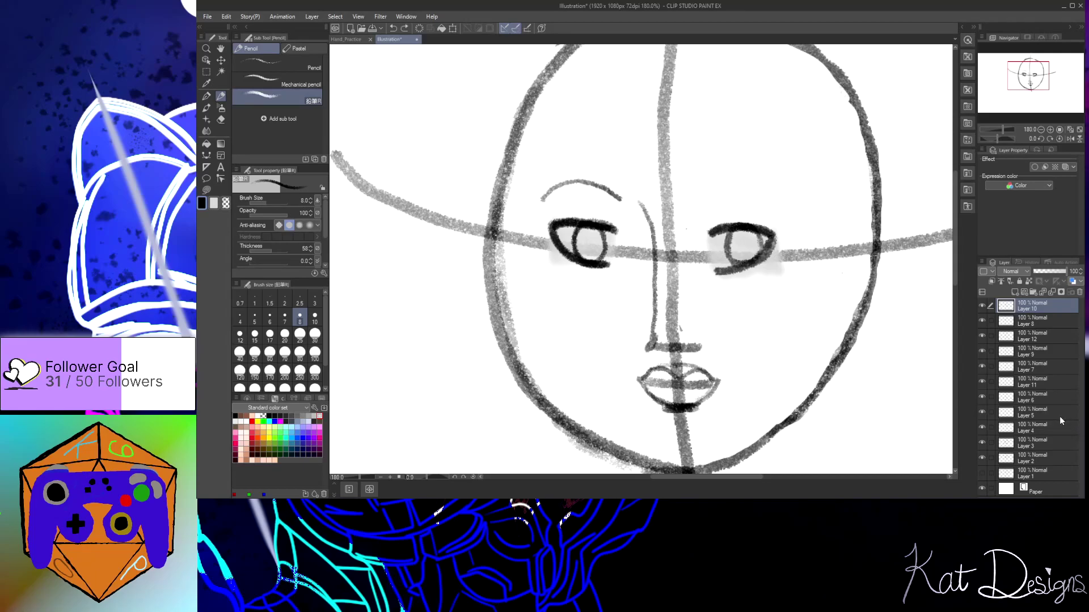
On a new layer above Layer 10, draw a thin arched eyebrow over the right eye
click(1048, 339)
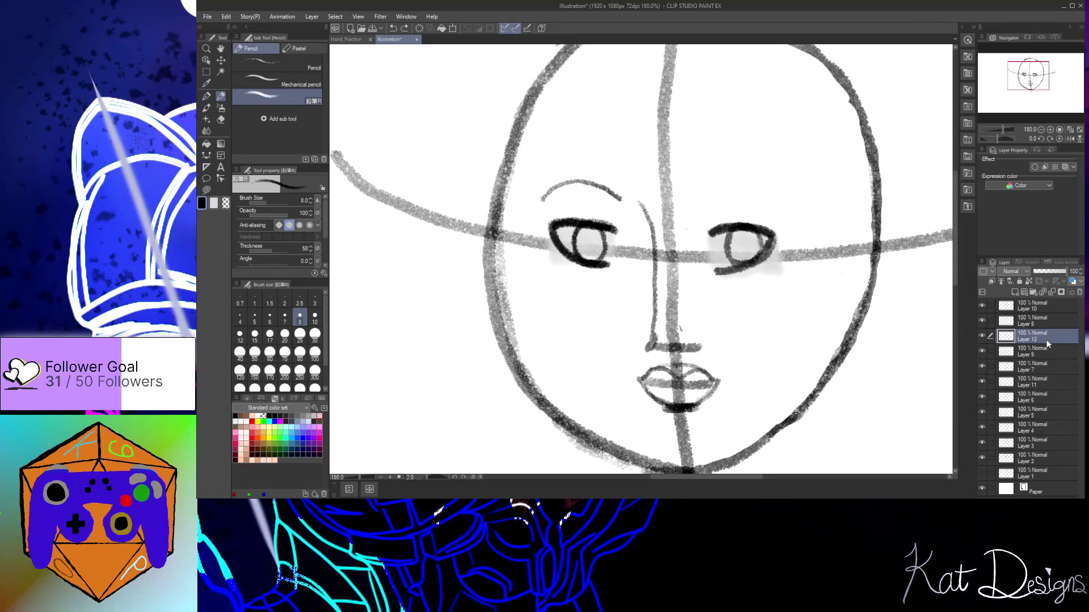
click(1037, 308)
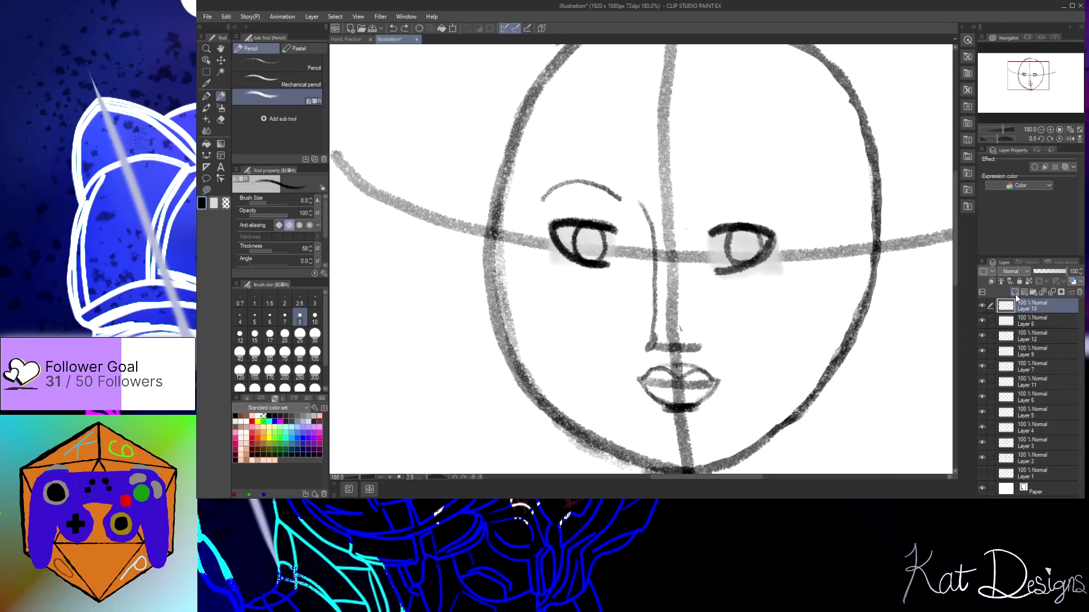
click(1015, 294)
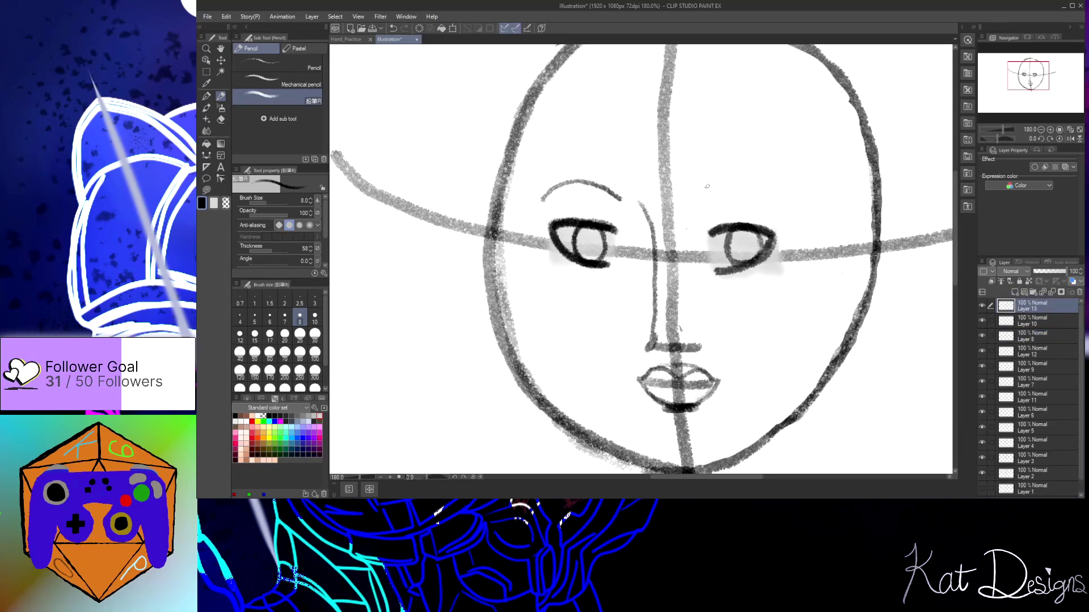
mouse_move(705, 201)
mouse_down()
mouse_move(724, 186)
mouse_move(776, 204)
mouse_up()
key(ctrl+z)
mouse_move(774, 202)
mouse_down()
mouse_move(727, 185)
mouse_move(710, 201)
mouse_move(726, 184)
mouse_move(775, 202)
mouse_move(714, 193)
mouse_up()
Add a new layer above Layer 13 for the hair and set the pencil's brush size to 10
click(1015, 292)
scroll(954, 249, up, 3)
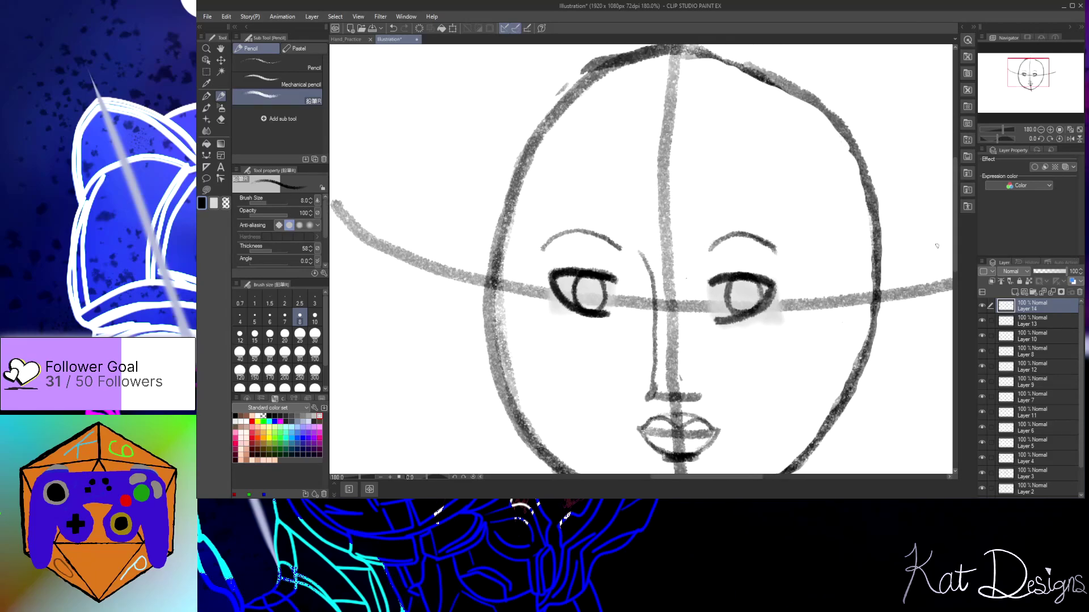
click(314, 317)
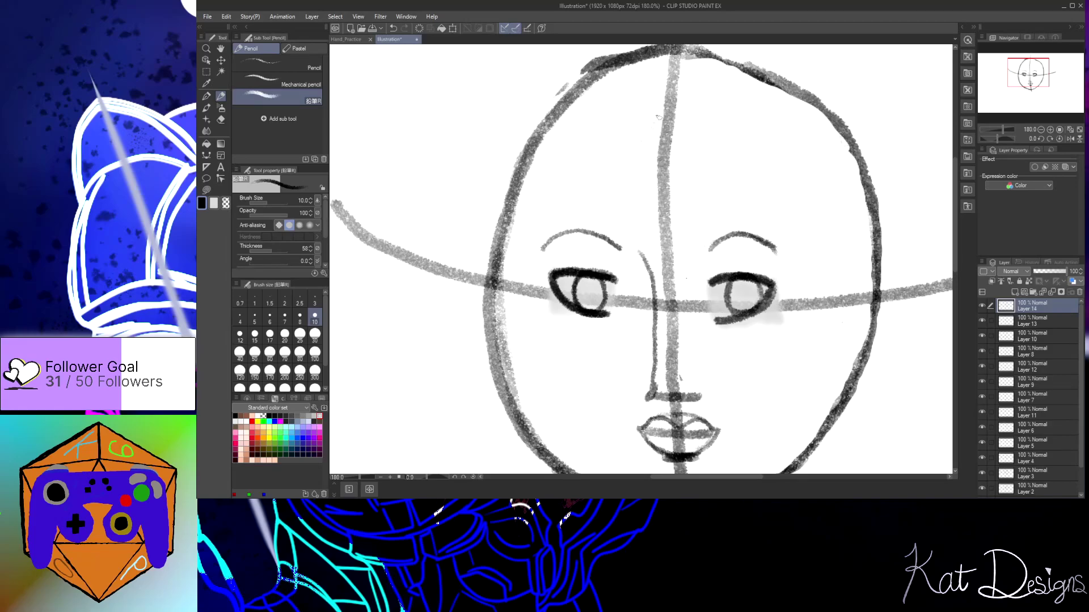
Try a centre-parted hairline curving from the forehead down both sides of the face on Layer 14, and clear the layer
mouse_move(659, 118)
mouse_down()
mouse_move(570, 189)
mouse_move(606, 144)
mouse_move(563, 197)
mouse_move(578, 180)
mouse_move(548, 246)
mouse_move(573, 183)
mouse_move(548, 219)
mouse_move(531, 271)
mouse_up()
drag(583, 181, 531, 271)
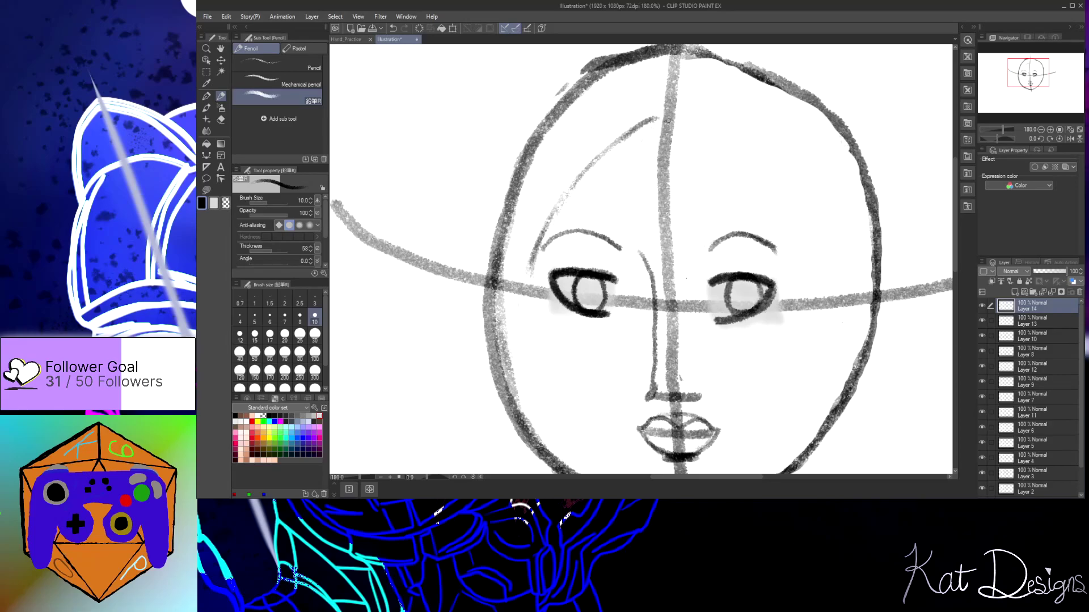
mouse_move(670, 117)
mouse_down()
mouse_move(732, 136)
mouse_move(732, 146)
mouse_move(702, 132)
mouse_move(763, 166)
mouse_move(828, 226)
mouse_move(862, 304)
mouse_up()
mouse_move(661, 134)
mouse_down()
mouse_move(763, 159)
mouse_move(830, 195)
mouse_move(884, 255)
mouse_up()
mouse_move(734, 150)
mouse_down()
mouse_move(822, 226)
mouse_move(867, 297)
mouse_move(877, 354)
mouse_up()
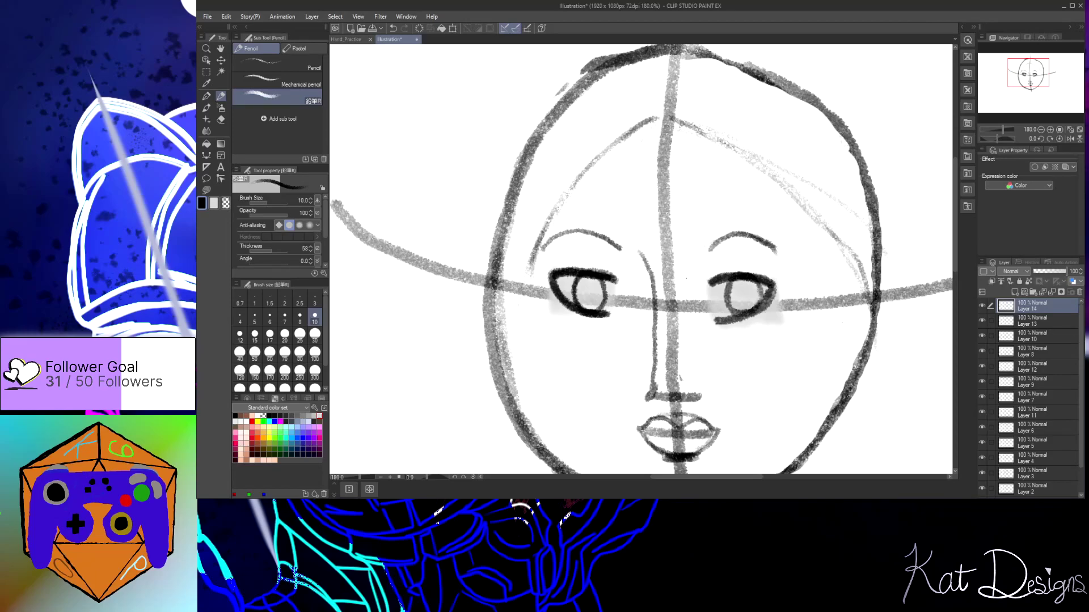
mouse_move(665, 119)
mouse_down()
mouse_move(747, 155)
mouse_move(798, 198)
mouse_move(858, 293)
mouse_up()
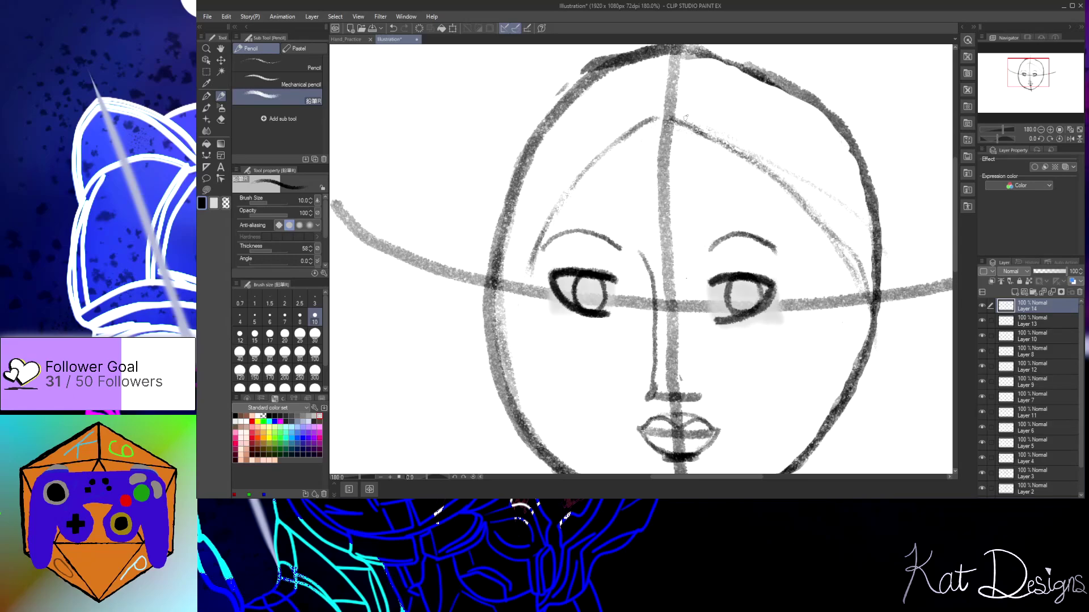
mouse_move(694, 120)
mouse_down()
mouse_move(623, 152)
mouse_move(563, 208)
mouse_move(520, 276)
mouse_up()
drag(549, 228, 521, 280)
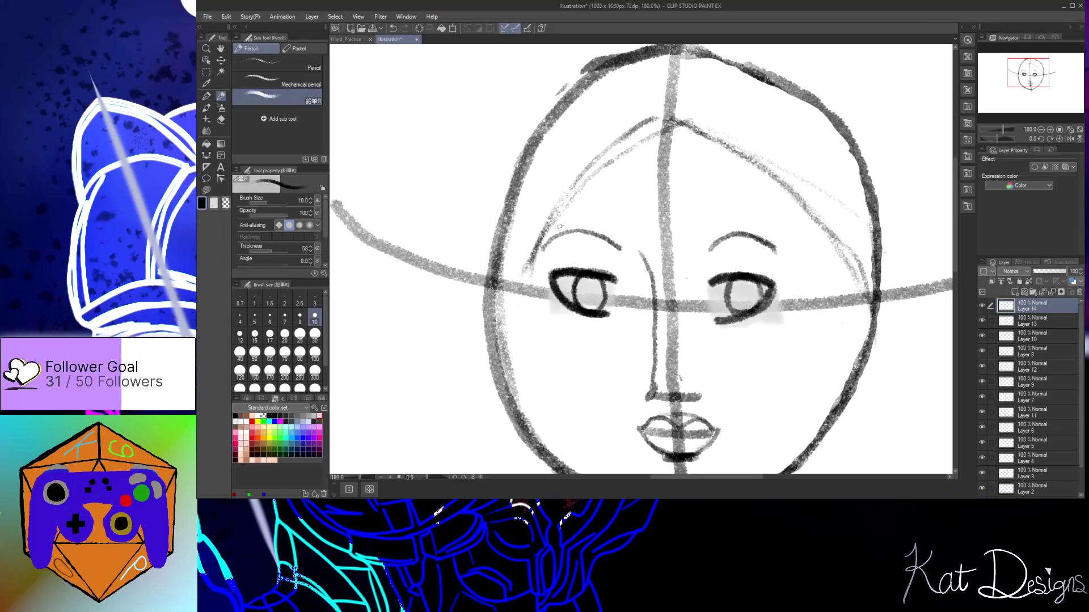
key(Delete)
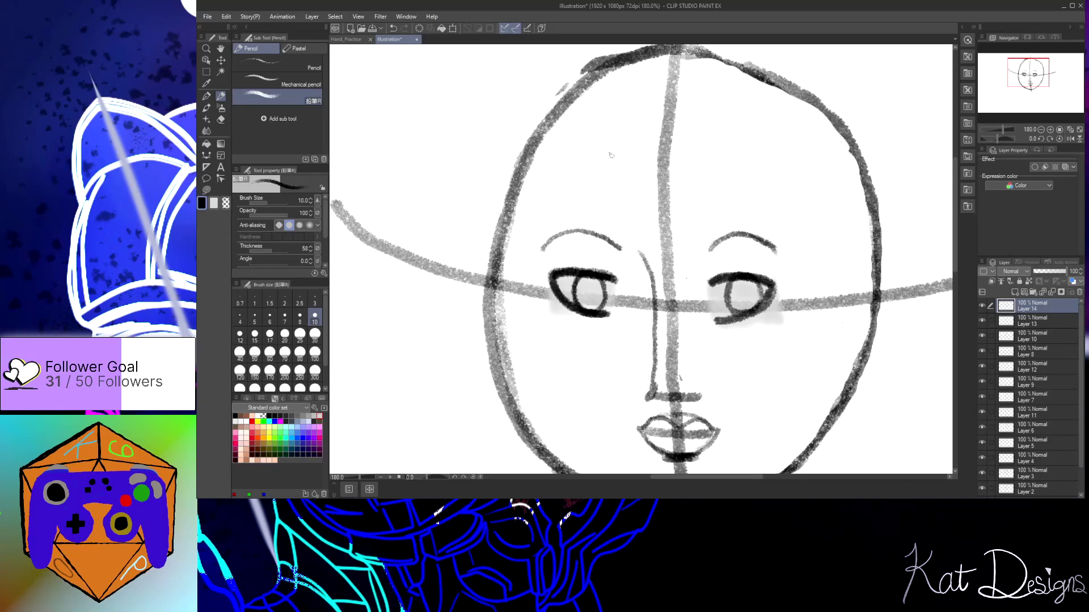
Try a swept fringe from the upper forehead down towards the left eyebrow, and undo its strokes
mouse_move(705, 116)
mouse_down()
mouse_move(584, 198)
mouse_move(546, 238)
mouse_up()
mouse_move(650, 142)
mouse_down()
mouse_move(543, 243)
mouse_move(626, 171)
mouse_up()
mouse_move(708, 124)
mouse_down()
mouse_move(622, 153)
mouse_move(561, 212)
mouse_up()
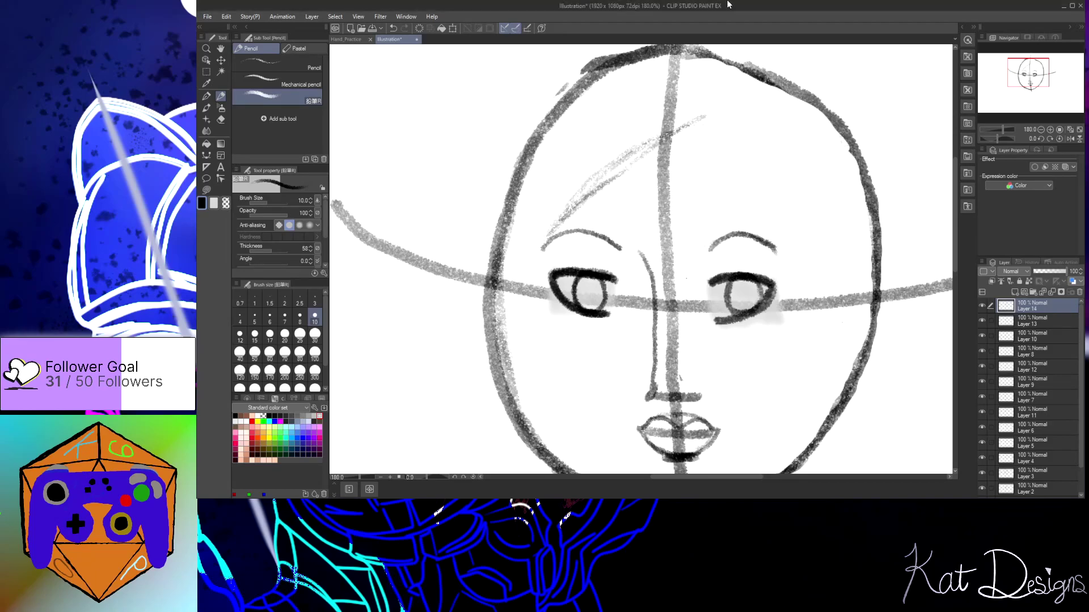
key(ctrl+z)
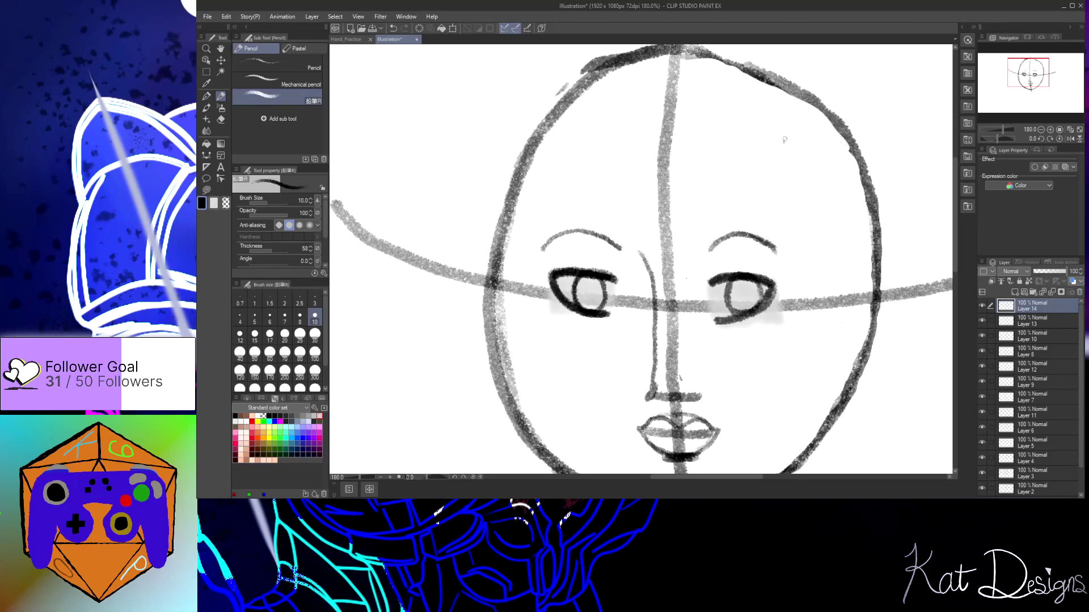
Draw a wavy hair line down the face's right side on Layer 14, and the right ear on a new layer above Layer 12
mouse_move(775, 139)
mouse_down()
mouse_move(792, 174)
mouse_move(823, 363)
mouse_move(812, 429)
mouse_move(822, 443)
mouse_move(845, 439)
mouse_up()
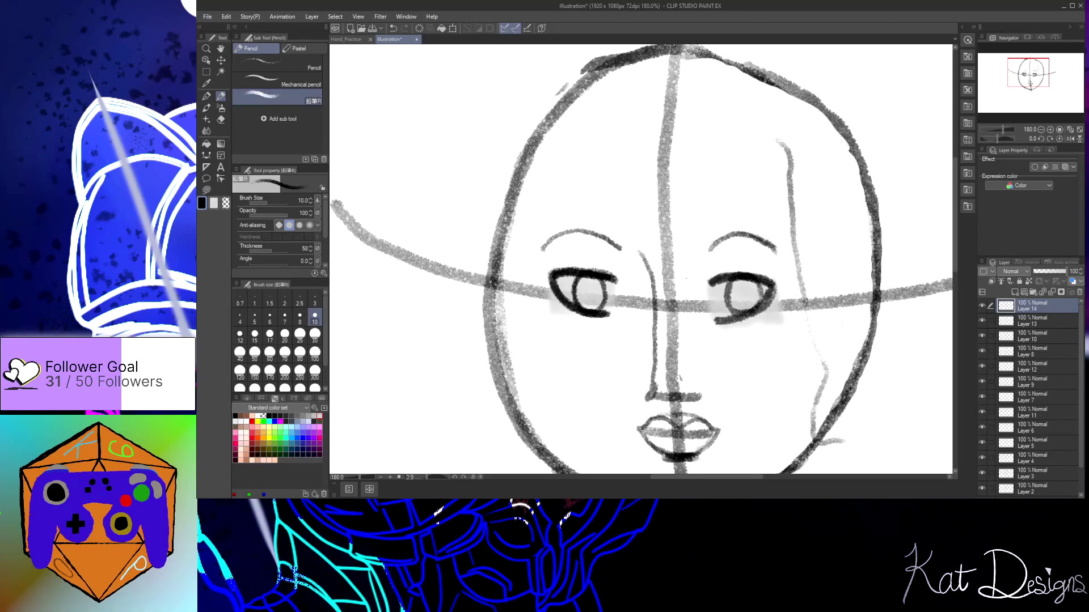
click(1047, 369)
click(1016, 292)
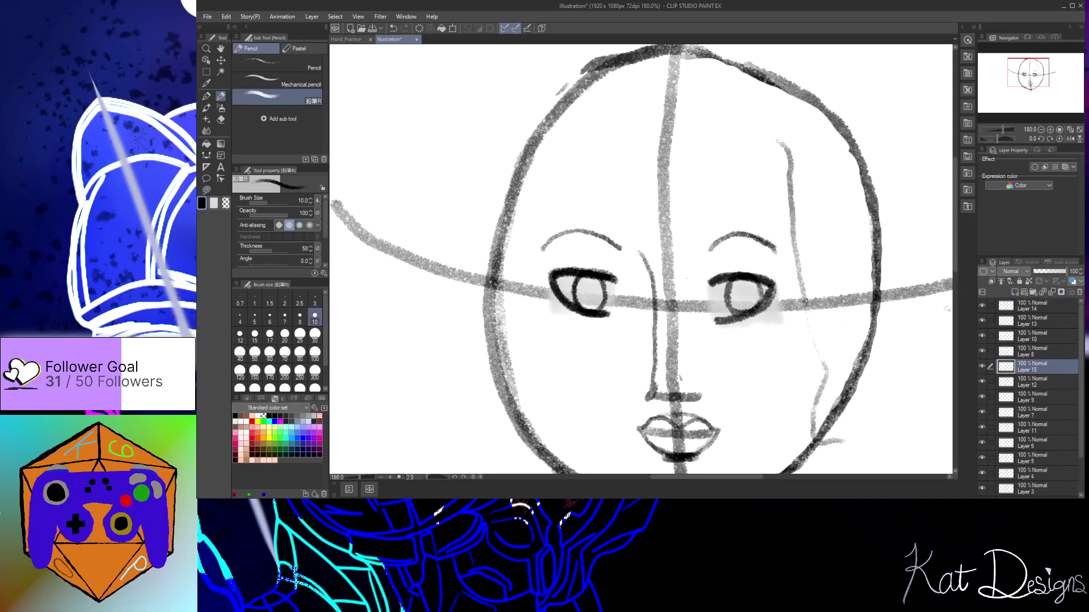
mouse_move(873, 286)
mouse_down()
mouse_move(909, 275)
mouse_move(911, 315)
mouse_move(876, 385)
mouse_move(848, 395)
mouse_move(870, 392)
mouse_move(896, 350)
mouse_up()
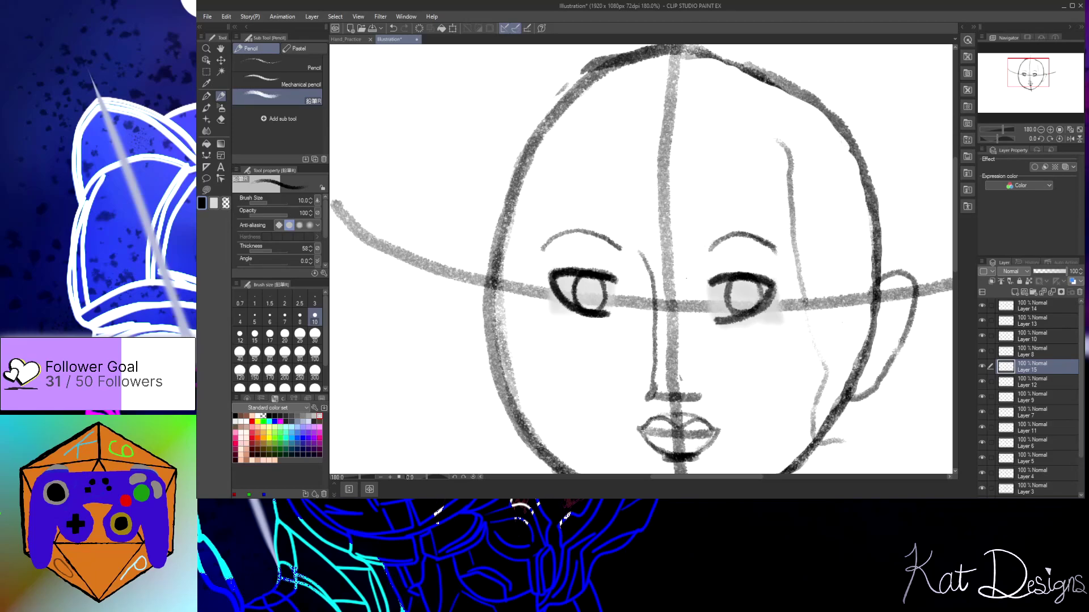
Add a layer above Layer 13, and draw the inner hair outline across the forehead and down the face's left side on Layer 14
click(1044, 321)
click(1015, 292)
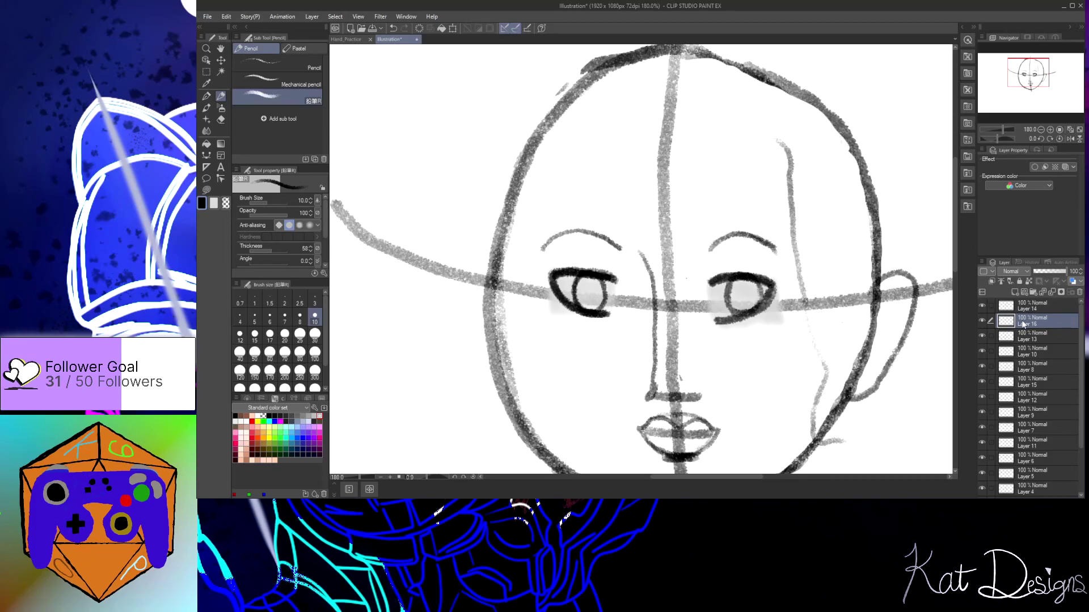
click(1039, 305)
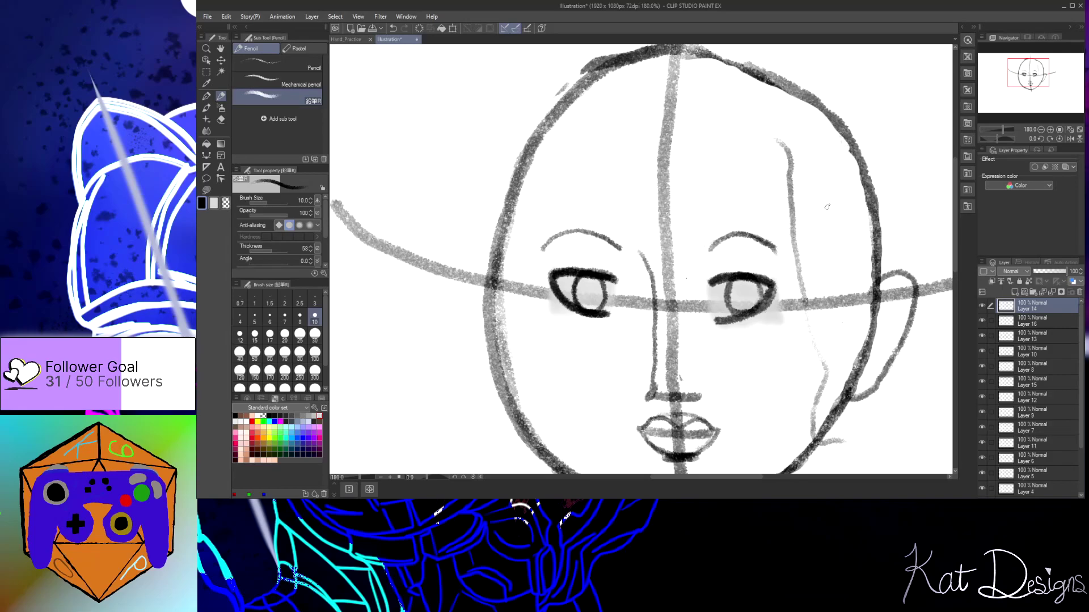
mouse_move(788, 159)
mouse_down()
mouse_move(769, 133)
mouse_move(785, 152)
mouse_move(761, 120)
mouse_move(727, 103)
mouse_move(613, 107)
mouse_move(593, 137)
mouse_move(614, 203)
mouse_move(552, 225)
mouse_move(536, 270)
mouse_move(549, 309)
mouse_move(599, 341)
mouse_up()
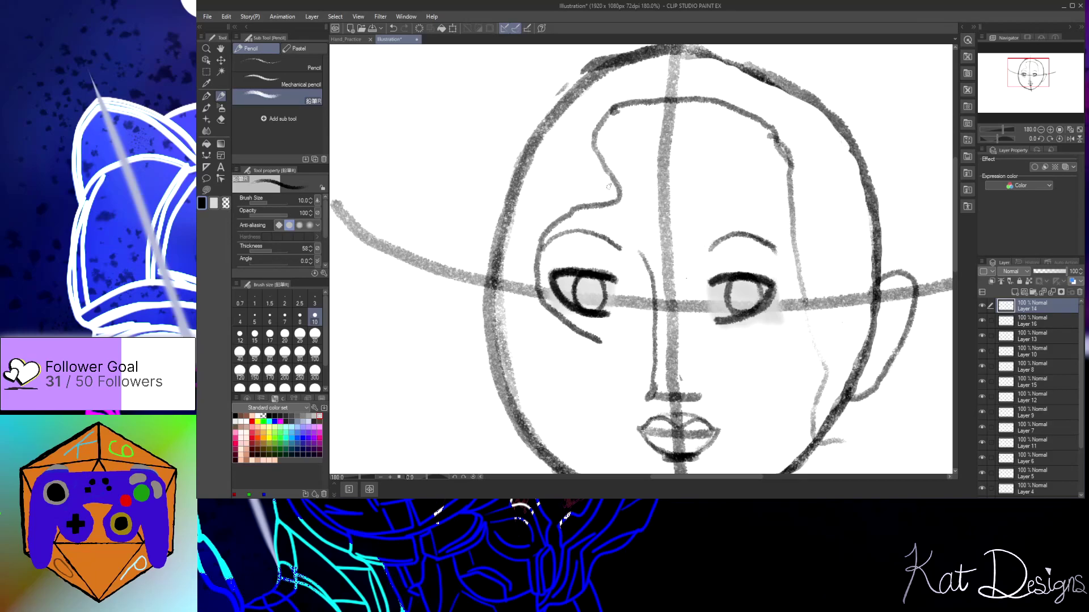
mouse_move(617, 202)
mouse_down()
mouse_move(539, 240)
mouse_move(529, 276)
mouse_move(545, 333)
mouse_move(610, 394)
mouse_up()
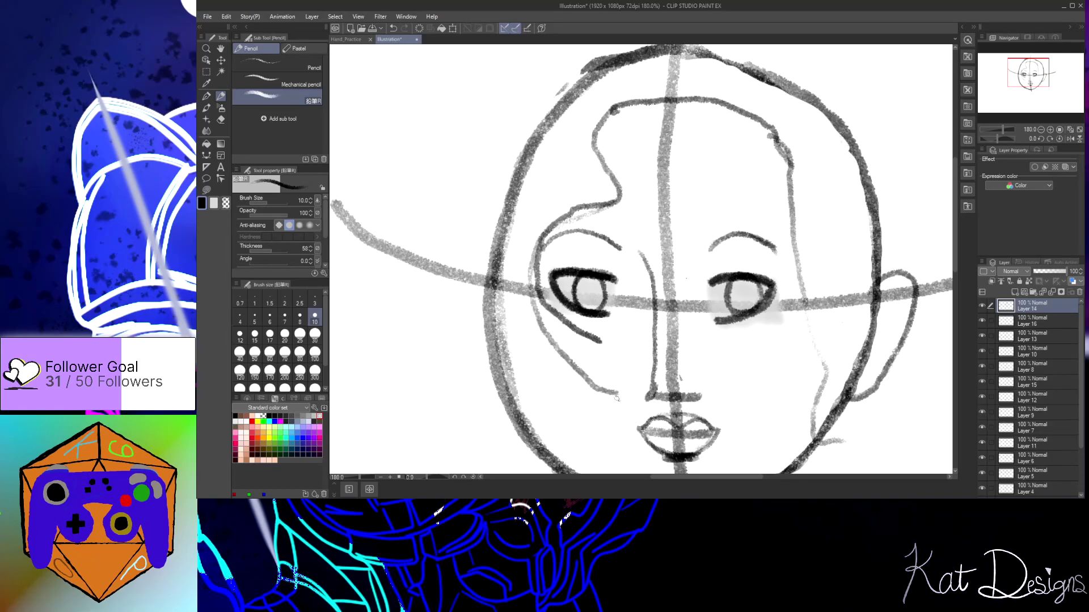
mouse_move(619, 395)
mouse_down()
mouse_move(516, 413)
mouse_move(510, 431)
mouse_move(535, 474)
mouse_up()
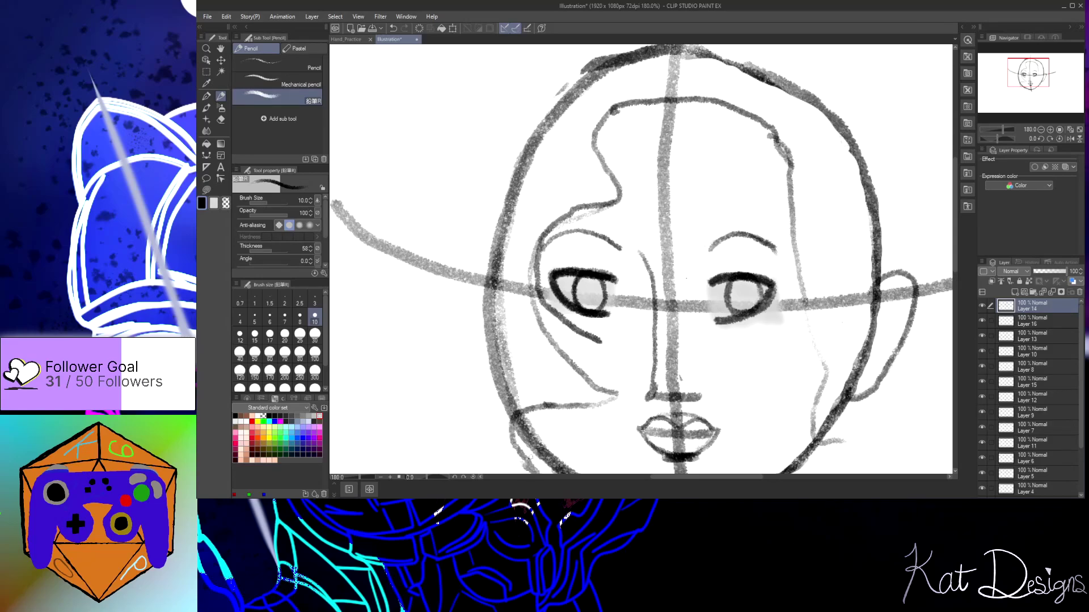
Sketch the outer hair contour around both sides of the head and around the right ear on Layer 14
mouse_move(664, 50)
mouse_down()
mouse_move(561, 78)
mouse_move(496, 119)
mouse_move(454, 182)
mouse_move(429, 256)
mouse_move(425, 332)
mouse_move(439, 389)
mouse_move(510, 465)
mouse_up()
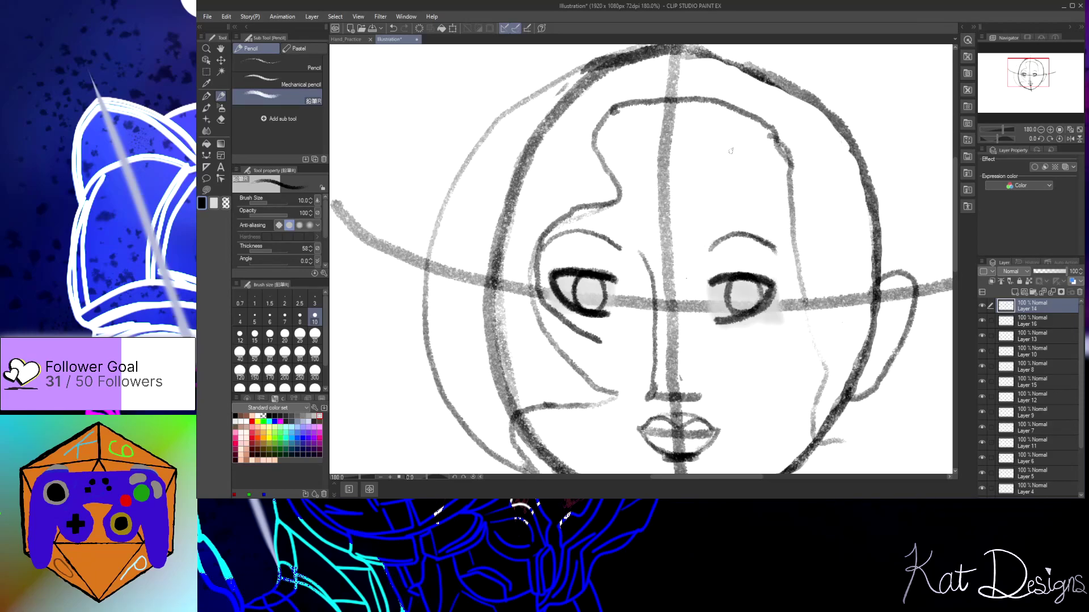
mouse_move(835, 440)
mouse_down()
mouse_move(856, 303)
mouse_move(881, 255)
mouse_move(900, 270)
mouse_up()
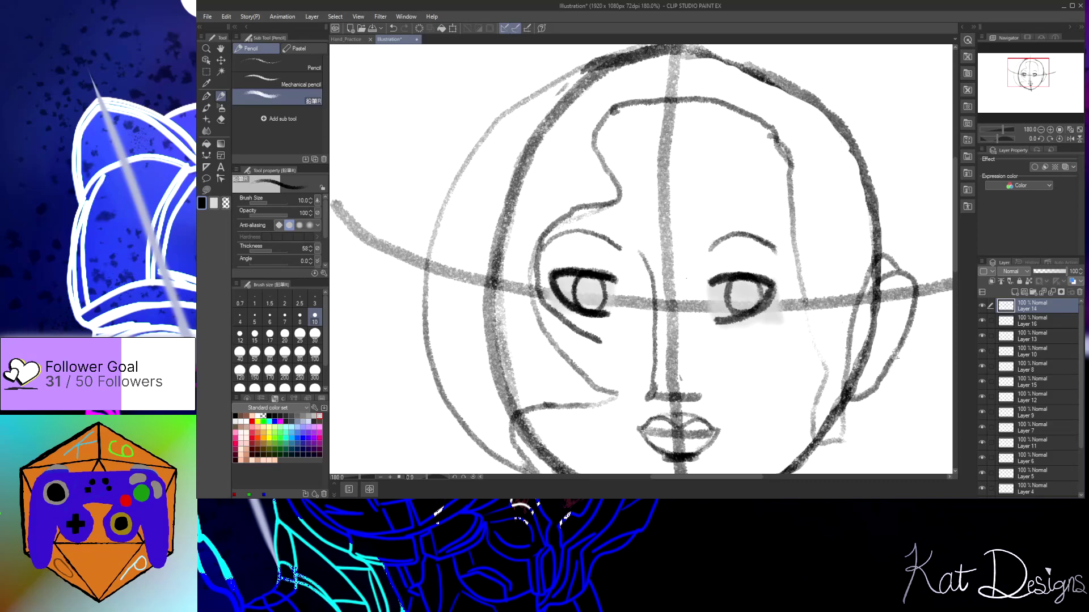
mouse_move(897, 259)
mouse_down()
mouse_move(921, 281)
mouse_move(898, 356)
mouse_up()
mouse_move(914, 312)
mouse_down()
mouse_move(895, 378)
mouse_move(904, 420)
mouse_move(941, 353)
mouse_move(953, 294)
mouse_move(948, 221)
mouse_move(908, 129)
mouse_move(788, 63)
mouse_move(621, 55)
mouse_up()
scroll(770, 302, down, 3)
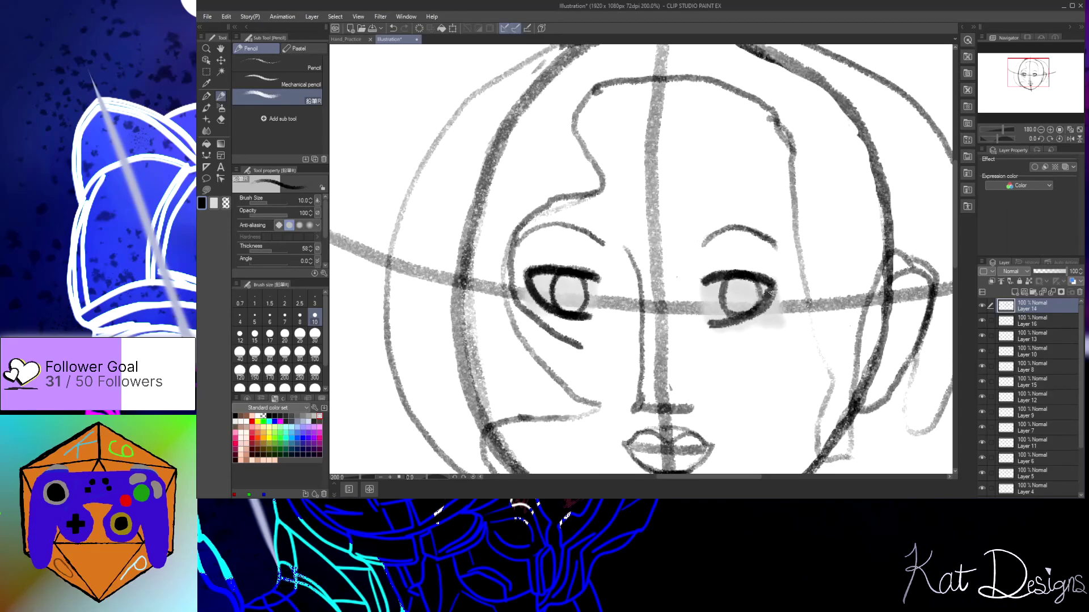
drag(717, 481, 739, 478)
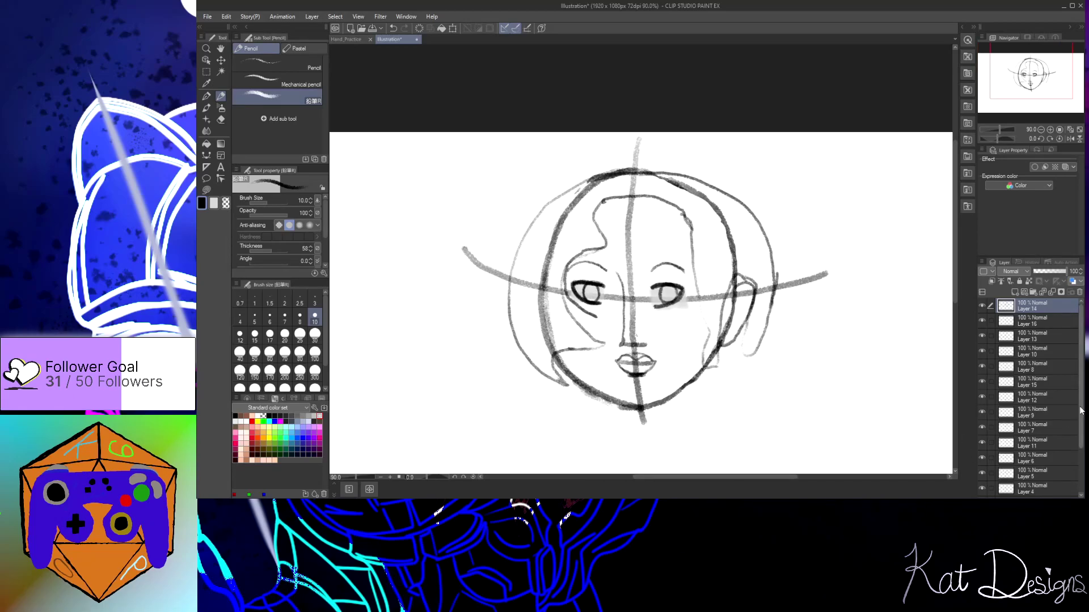
Toggle individual layers' visibility to identify which strokes each holds, and examine the eyes and nose up close
scroll(1070, 448, down, 3)
click(982, 461)
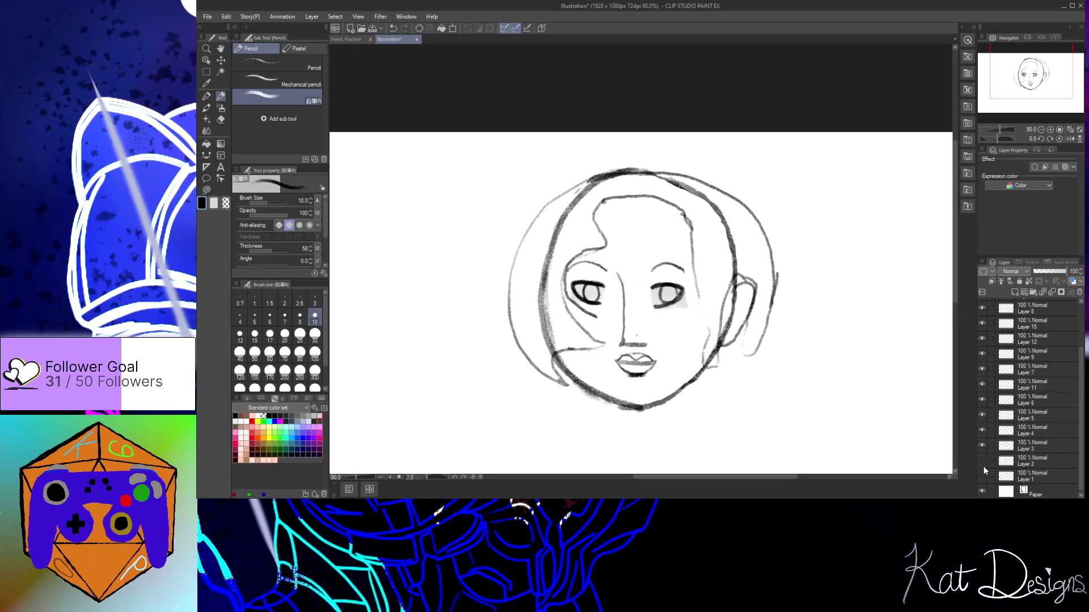
click(983, 461)
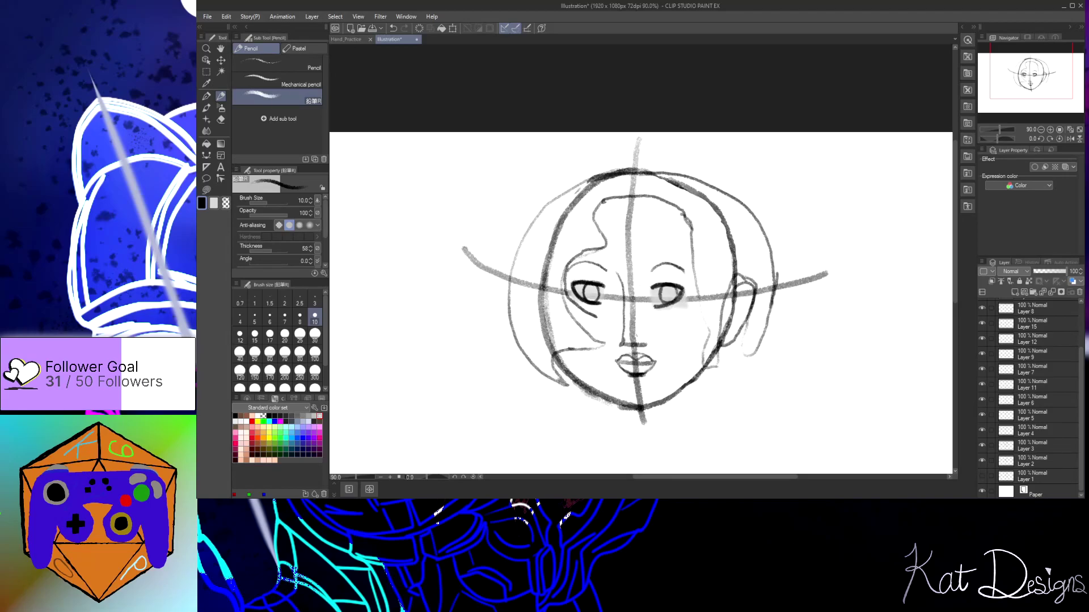
click(983, 414)
click(983, 416)
click(982, 381)
click(982, 381)
key(ctrl+minus)
key(ctrl+minus)
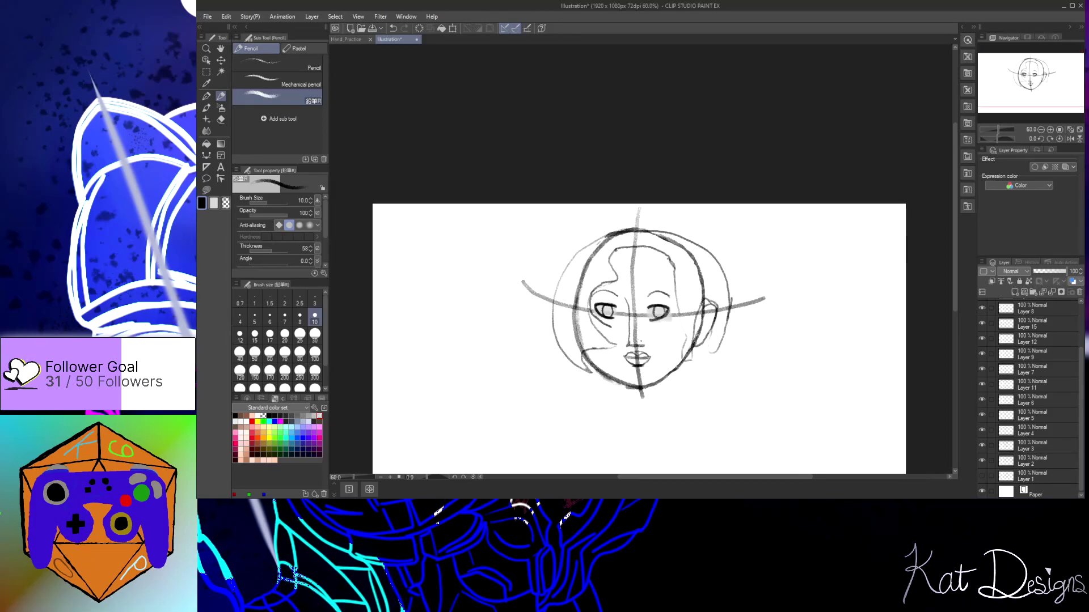
scroll(632, 324, up, 10)
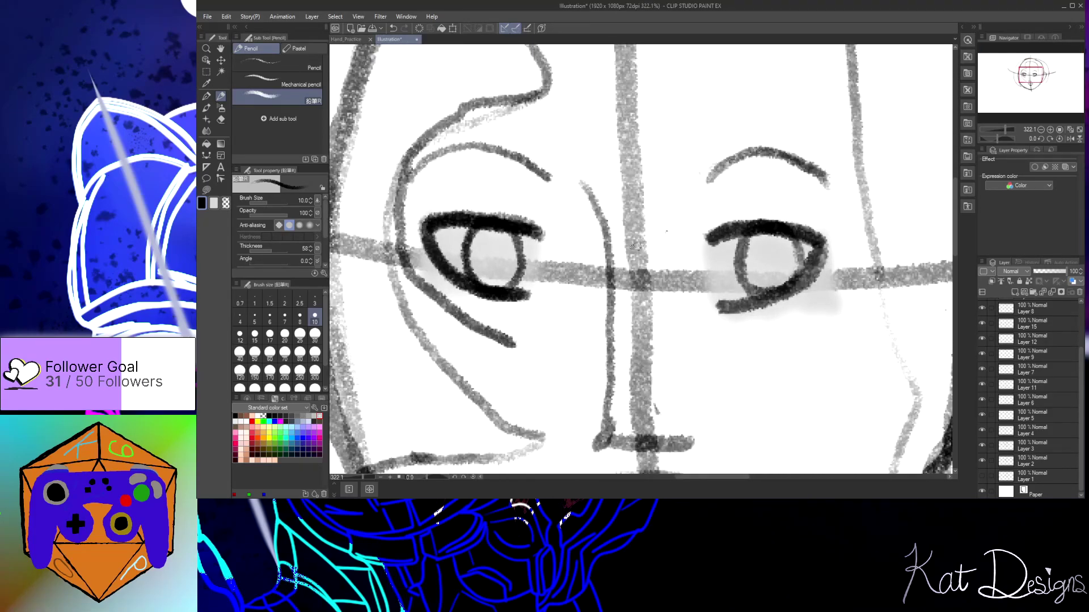
scroll(638, 261, down, 5)
scroll(616, 230, up, 3)
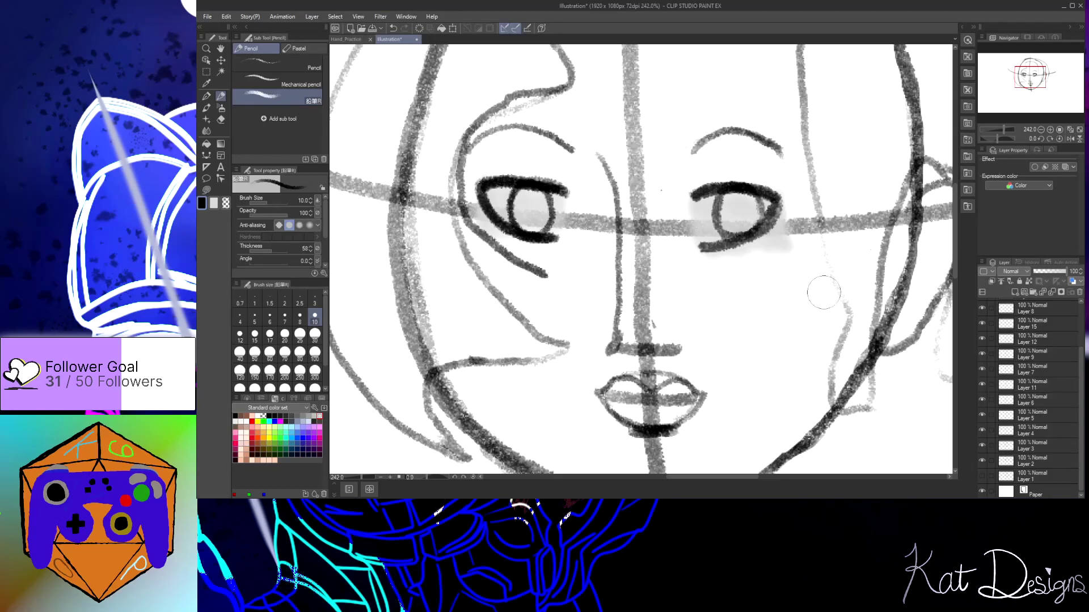
Remove the old nose line on Layer 11, and draw a bold new nose line along the face's vertical guideline
click(1026, 385)
key(ctrl+z)
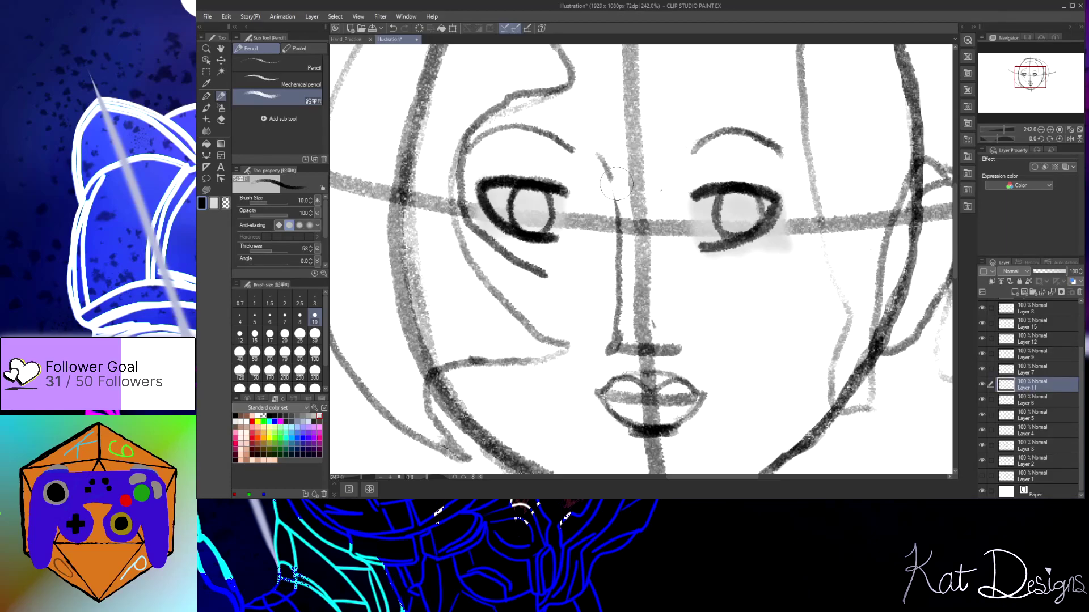
key(ctrl+z)
key(ctrl+z)
key(ctrl+z)
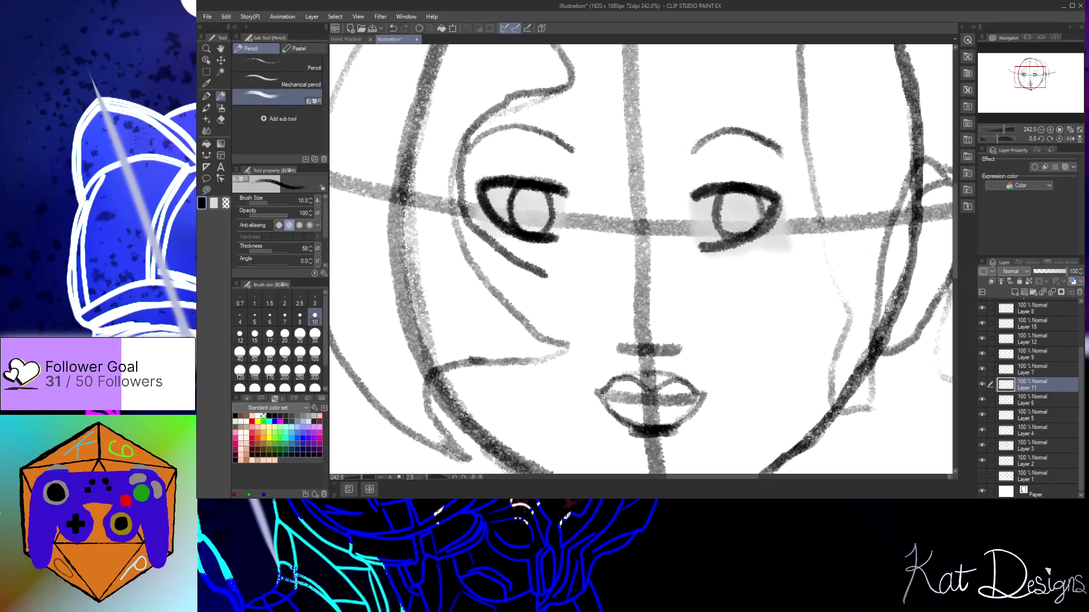
mouse_move(633, 158)
mouse_down()
mouse_move(640, 237)
mouse_move(622, 319)
mouse_move(643, 347)
mouse_move(623, 312)
mouse_move(639, 264)
mouse_move(632, 150)
mouse_move(637, 259)
mouse_move(618, 318)
mouse_move(652, 348)
mouse_up()
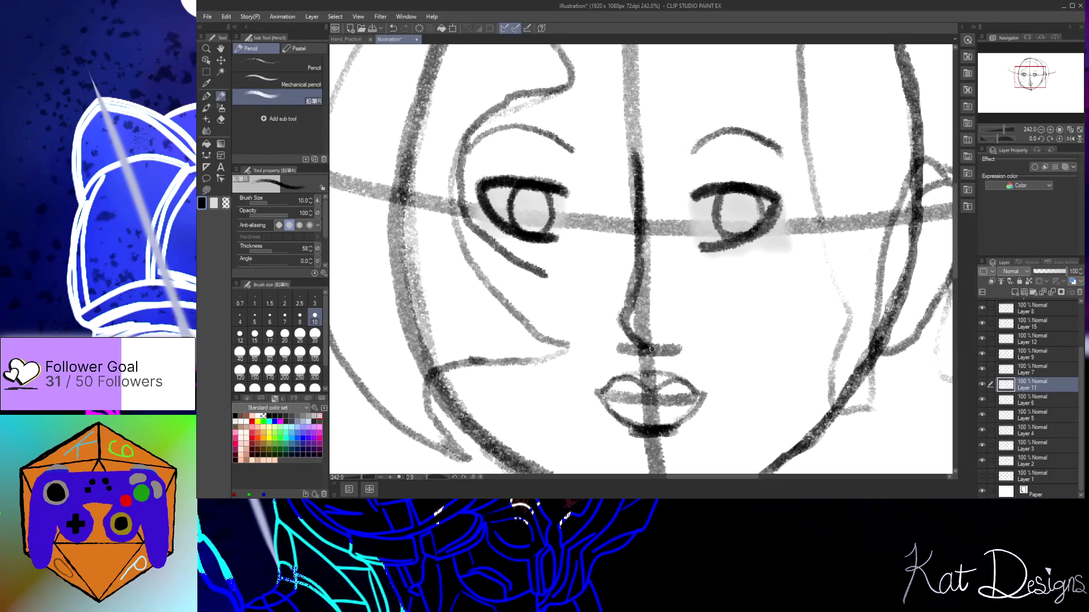
Toggle Layers 3, 5 and 6 to check their contents, and hide the nose and mouth guidelines on Layer 4
click(982, 446)
click(982, 446)
click(982, 431)
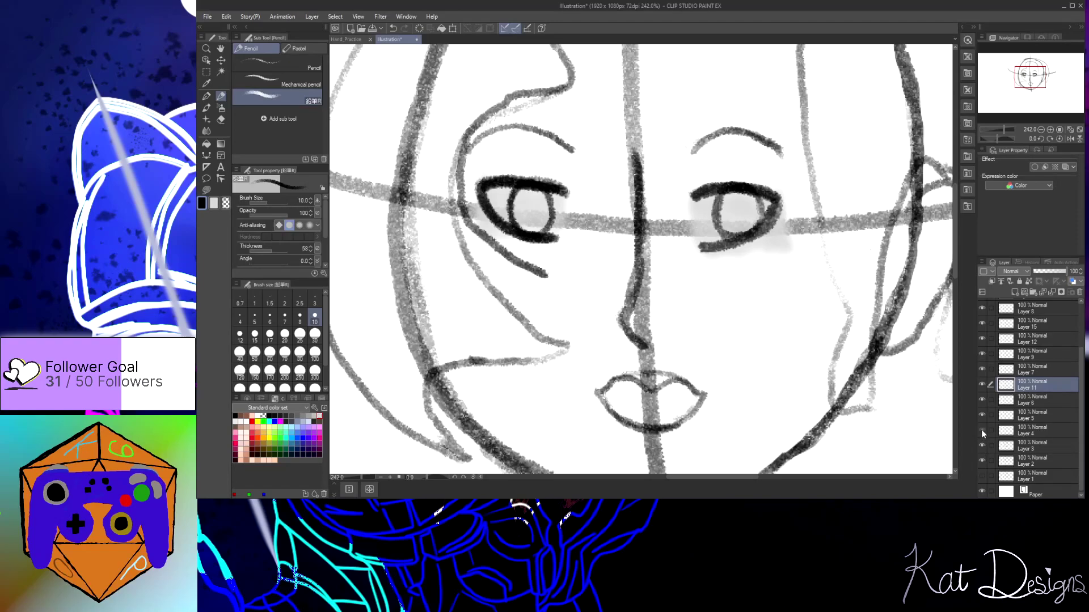
click(982, 430)
click(982, 430)
click(982, 414)
click(982, 414)
click(981, 414)
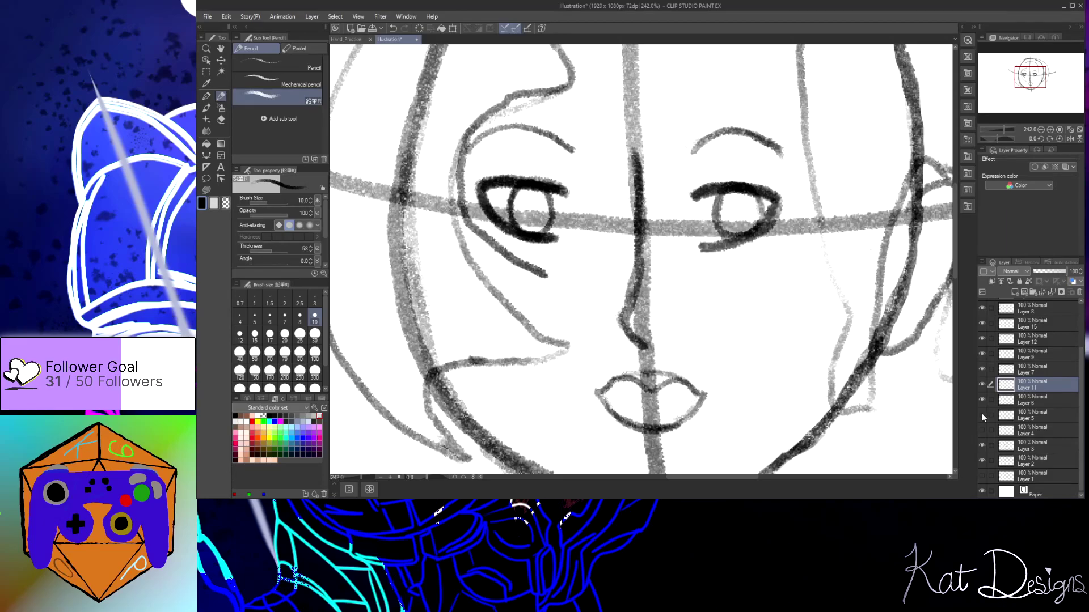
click(982, 415)
click(981, 398)
click(982, 397)
click(982, 399)
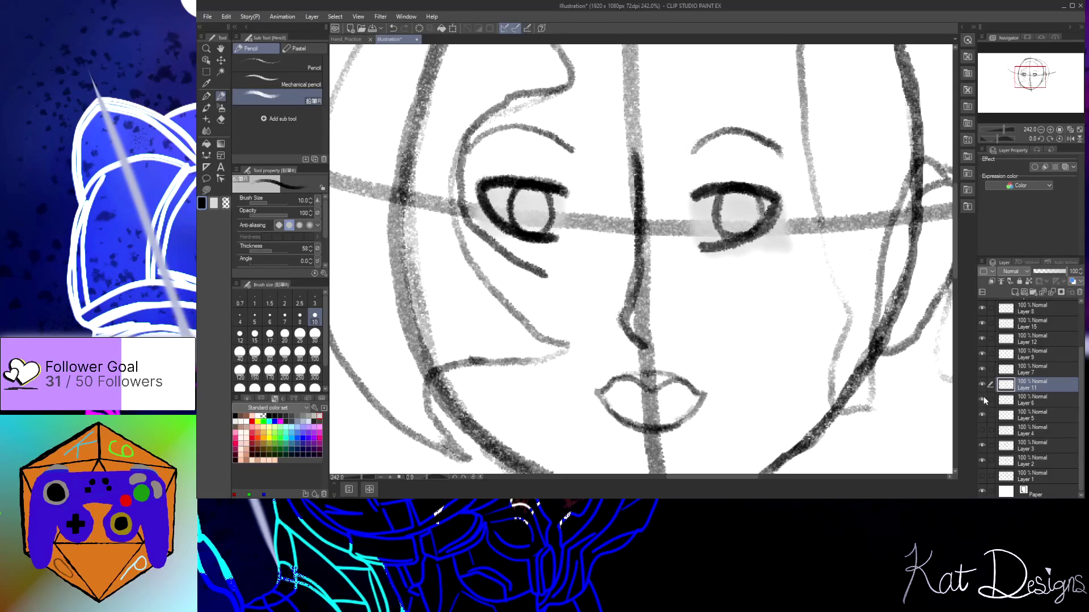
On a new layer above Layer 6, undo a first mouth line and redraw it between the lips at brush size 6
click(1032, 402)
click(1016, 292)
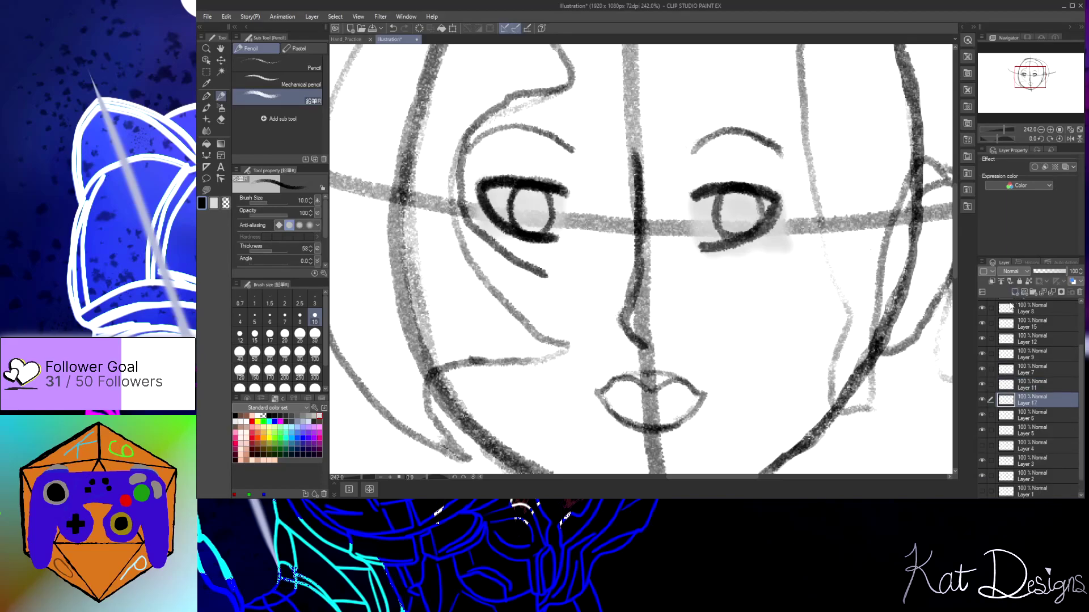
mouse_move(597, 393)
mouse_down()
mouse_move(701, 394)
mouse_move(603, 394)
mouse_up()
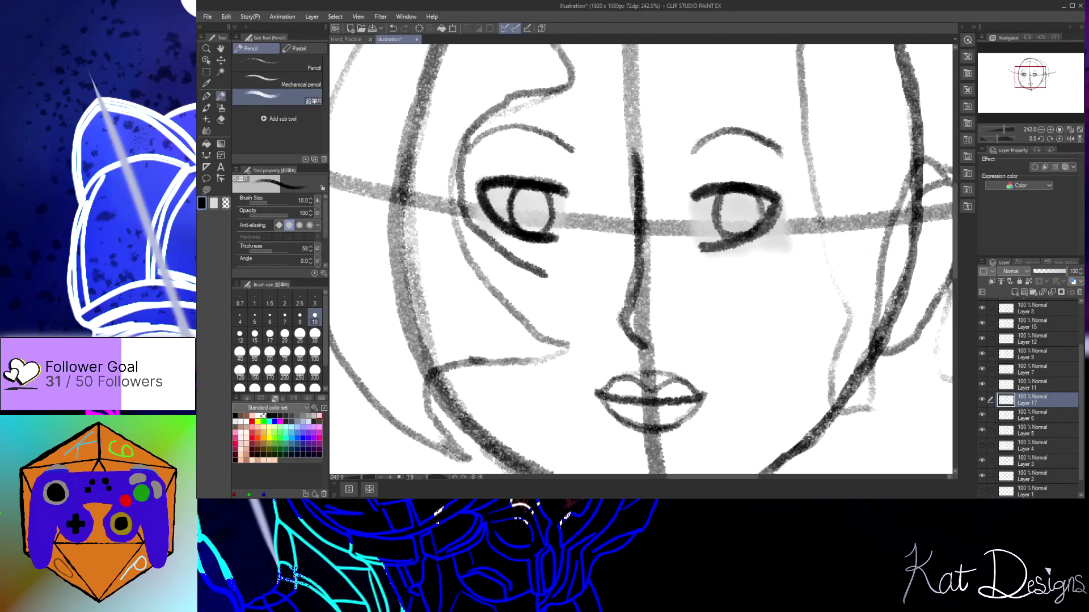
key(ctrl+z)
key(ctrl+z)
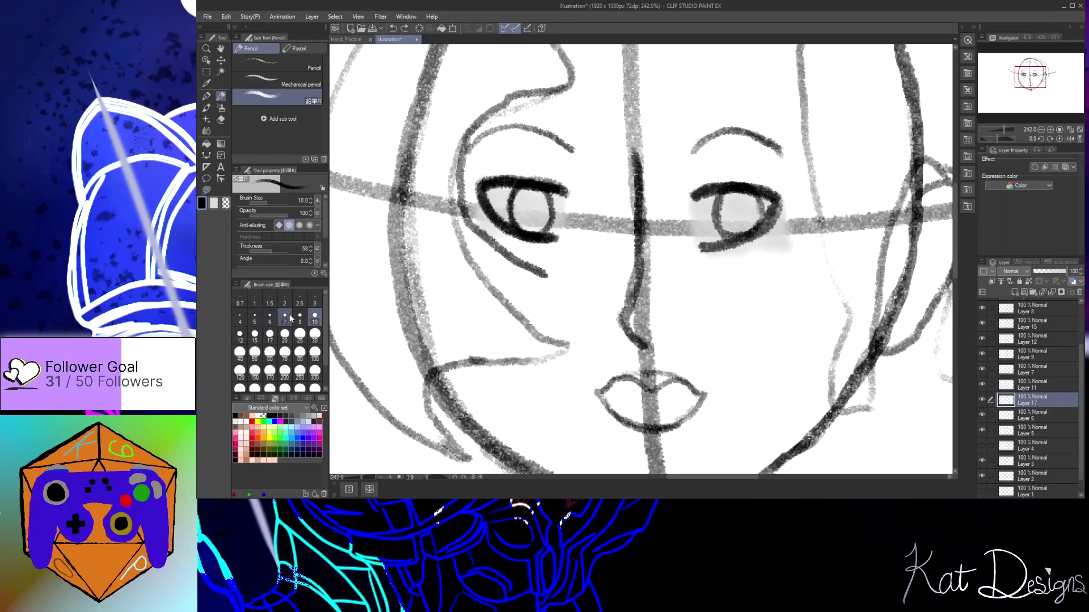
click(270, 317)
mouse_move(595, 393)
mouse_down()
mouse_move(700, 398)
mouse_move(594, 397)
mouse_up()
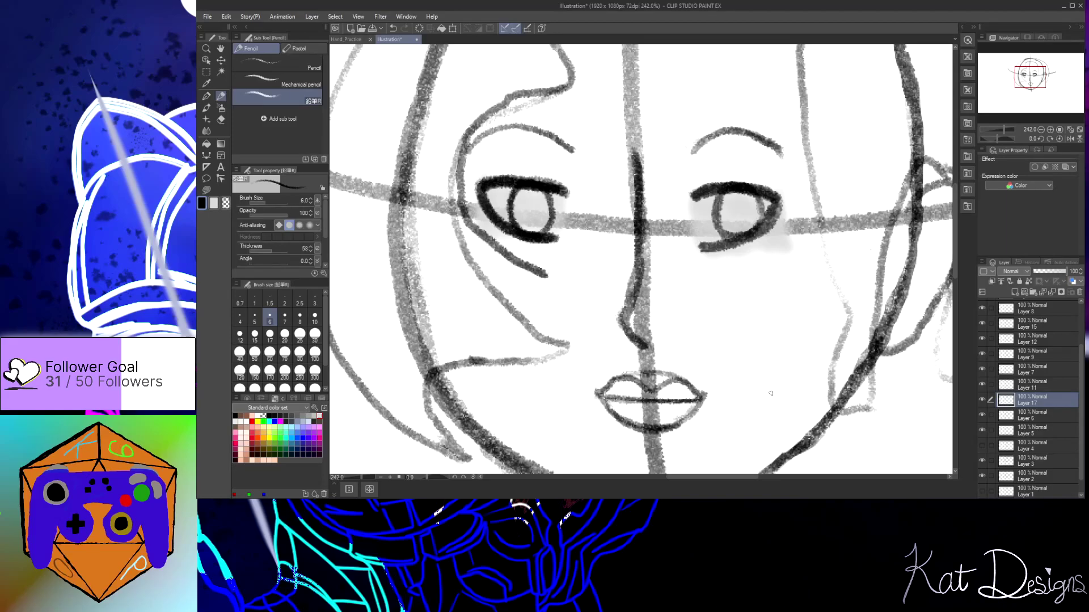
Hide the crossed face guidelines on Layer 2, and erase the upper part of the nose line on Layer 11
scroll(770, 394, down, 3)
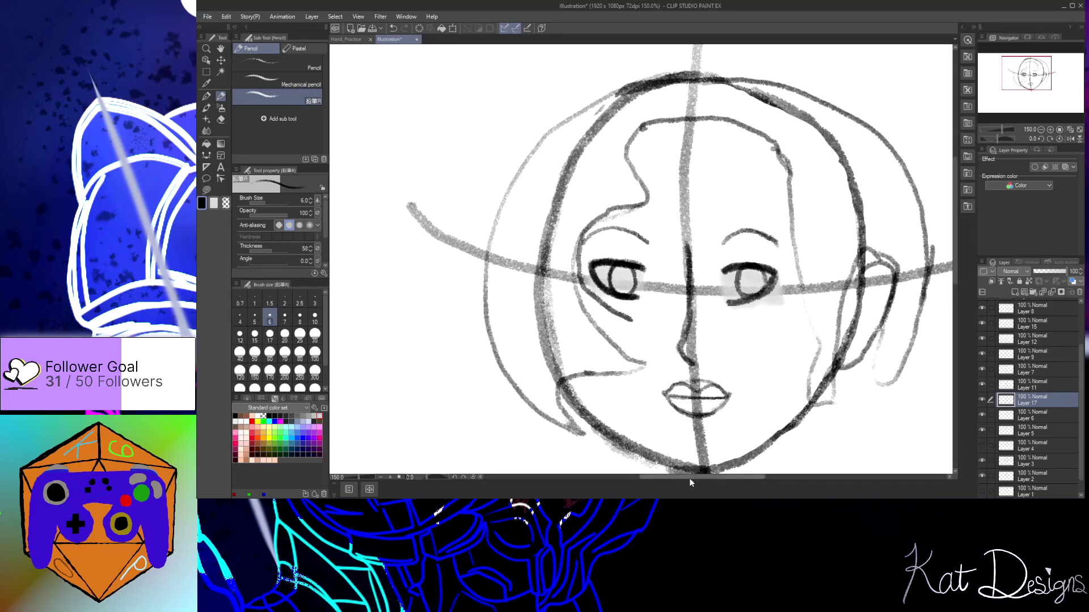
drag(689, 478, 706, 478)
click(982, 476)
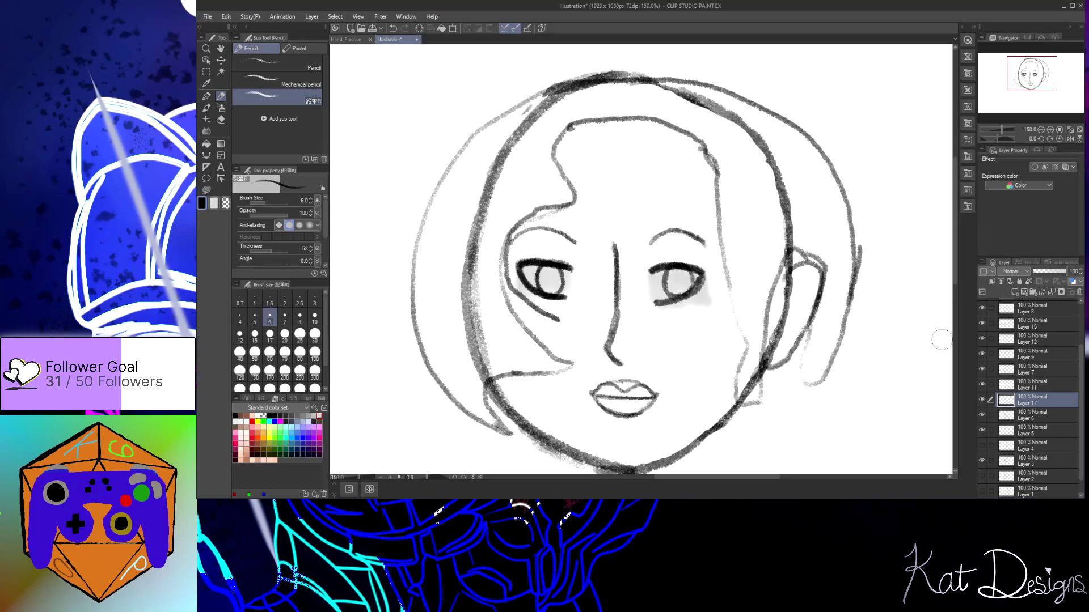
click(1017, 385)
mouse_move(614, 241)
mouse_down()
mouse_move(612, 303)
mouse_move(619, 288)
mouse_move(601, 339)
mouse_move(621, 296)
mouse_move(619, 330)
mouse_up()
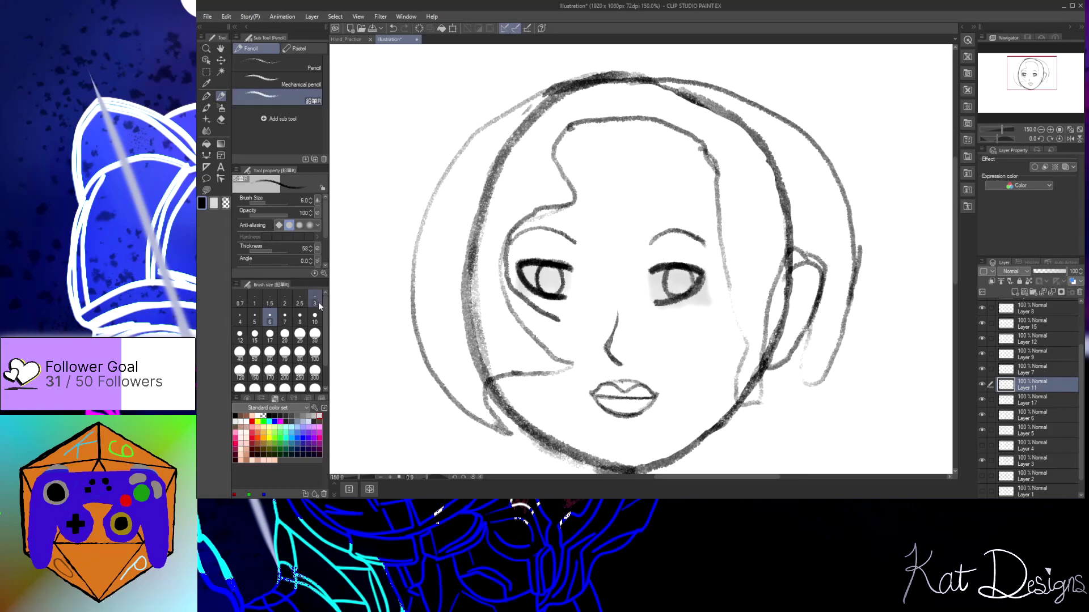
Refine the nose on Layer 11 at brush size 4, extending a thin bridge line up to eye level
click(240, 318)
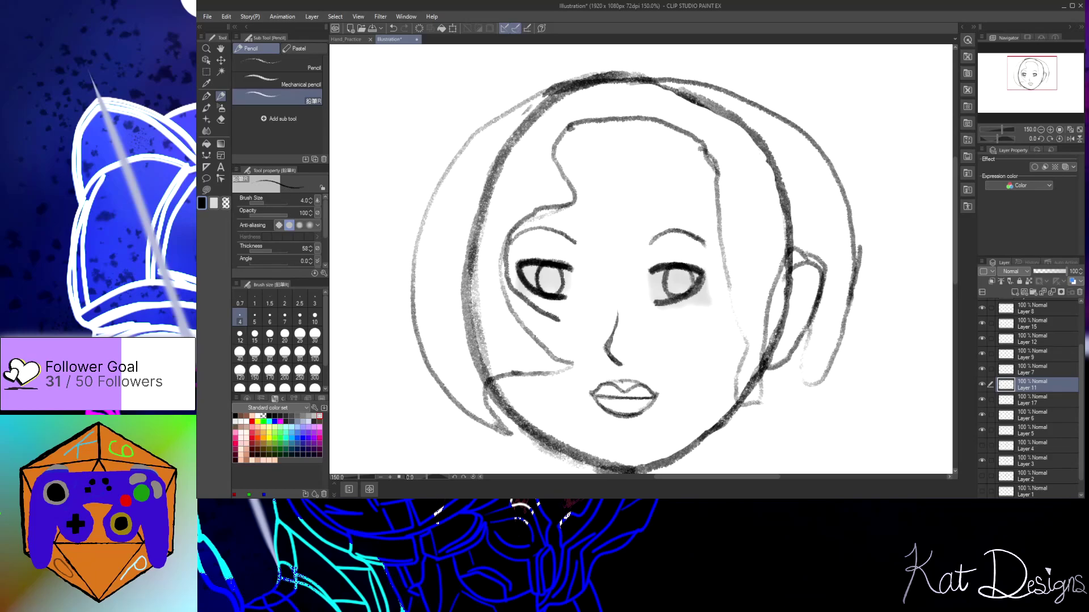
drag(612, 339, 618, 312)
drag(619, 311, 620, 281)
mouse_move(611, 321)
mouse_down()
mouse_move(604, 347)
mouse_move(613, 369)
mouse_up()
mouse_move(607, 349)
mouse_down()
mouse_move(620, 366)
mouse_move(606, 361)
mouse_move(616, 358)
mouse_up()
drag(617, 296, 618, 308)
Move Layer 15 to the top of the layer stack, and toggle Layer 14's visibility to check its contents
click(1044, 324)
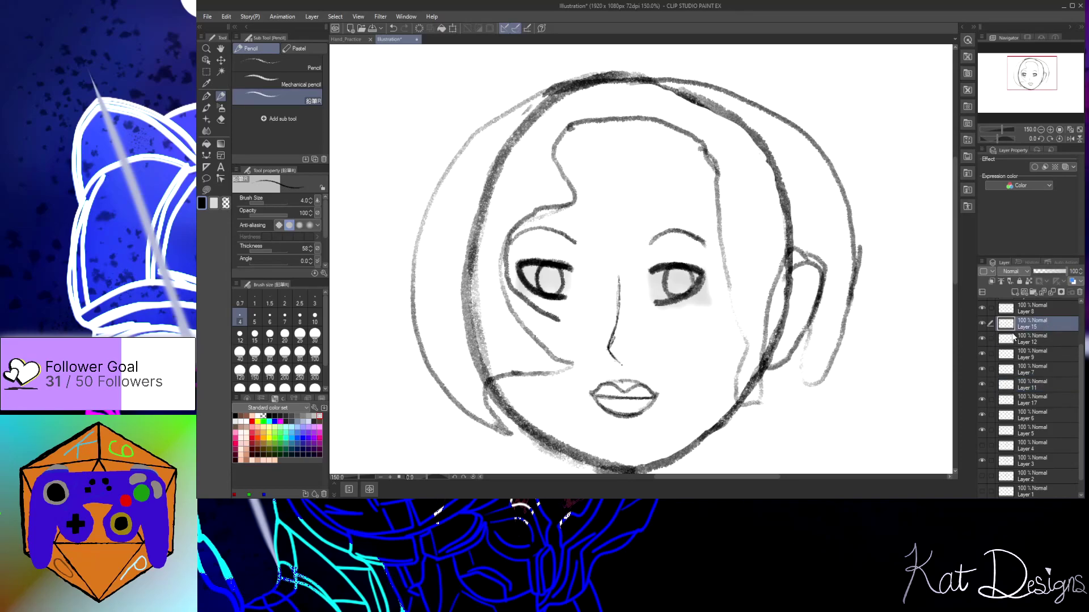
drag(1017, 339, 1042, 311)
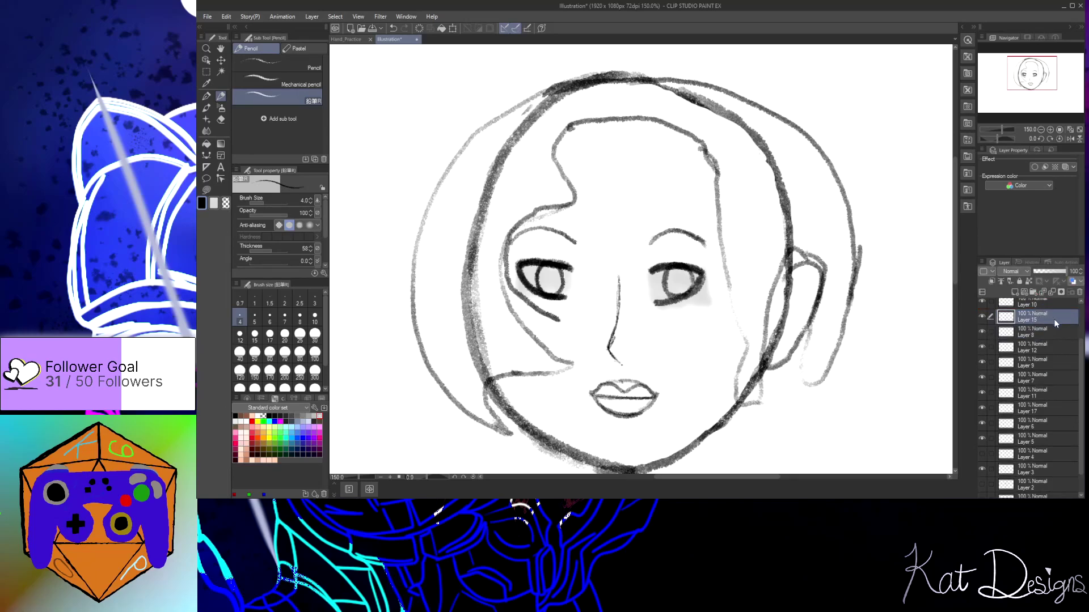
scroll(1076, 364, up, 3)
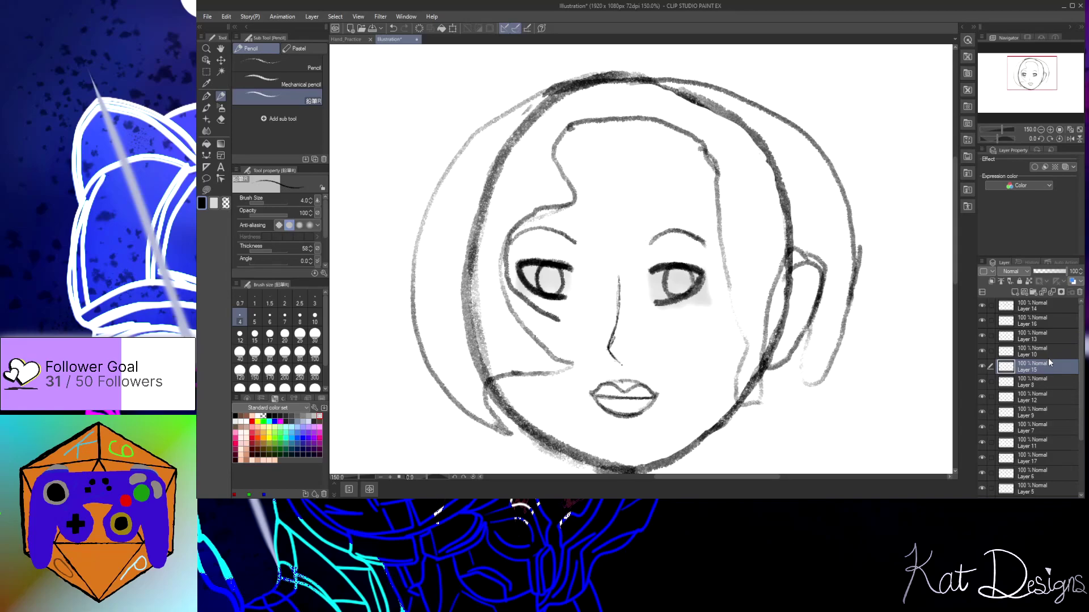
drag(1048, 366, 1037, 306)
click(983, 321)
click(982, 321)
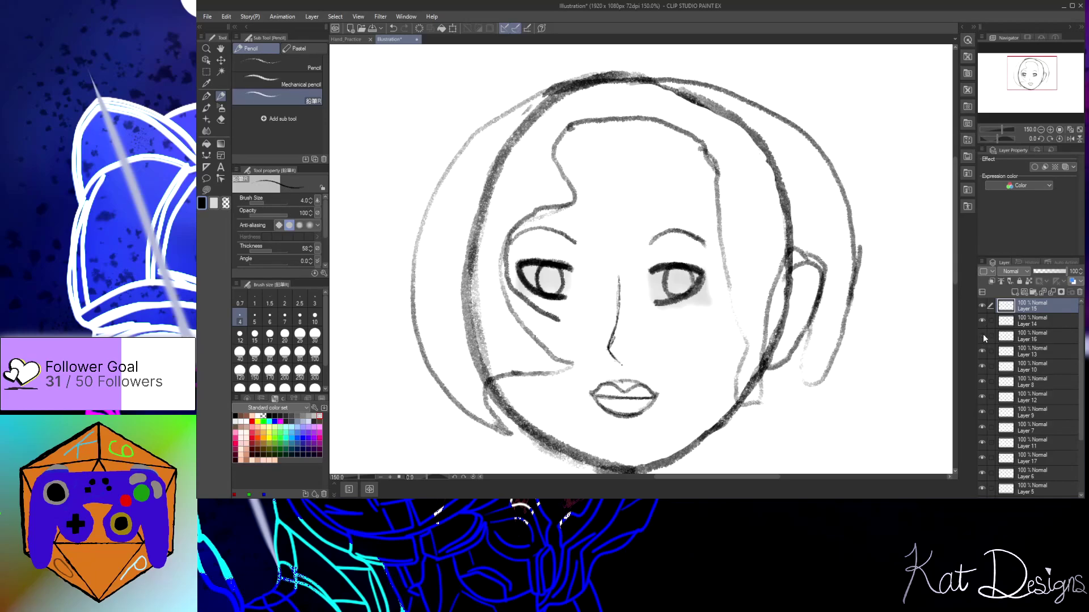
Add a layer above Layer 12, and draw a small filled pupil in the left eye's iris at brush size 4
click(1029, 403)
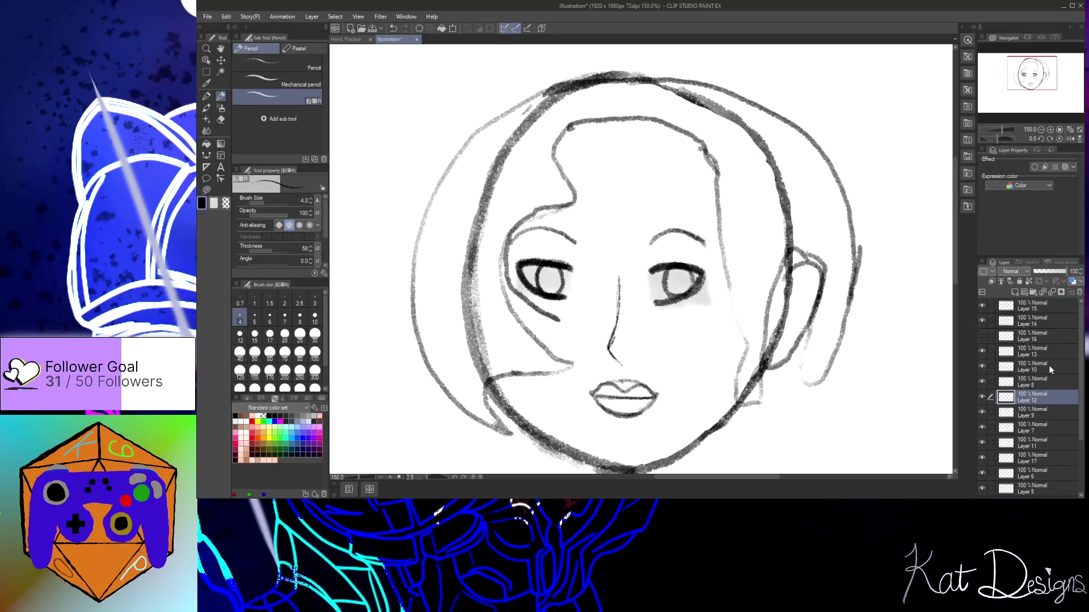
click(1016, 292)
scroll(549, 275, up, 10)
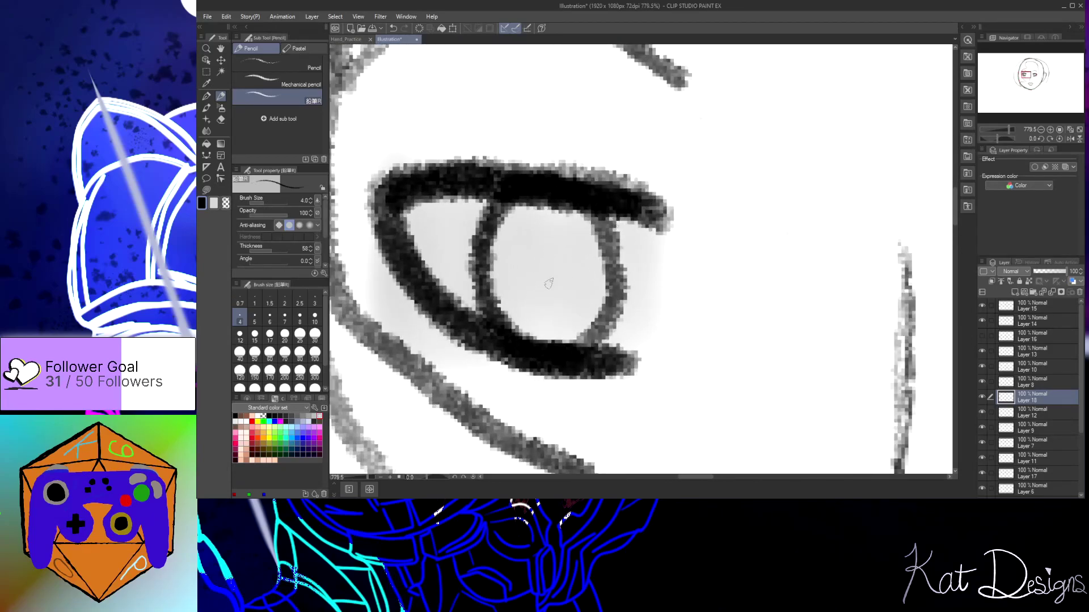
mouse_move(548, 287)
mouse_down()
mouse_move(533, 265)
mouse_move(555, 257)
mouse_move(553, 286)
mouse_move(537, 255)
mouse_move(550, 278)
mouse_move(545, 258)
mouse_move(559, 261)
mouse_move(541, 275)
mouse_move(550, 254)
mouse_move(556, 271)
mouse_move(552, 261)
mouse_up()
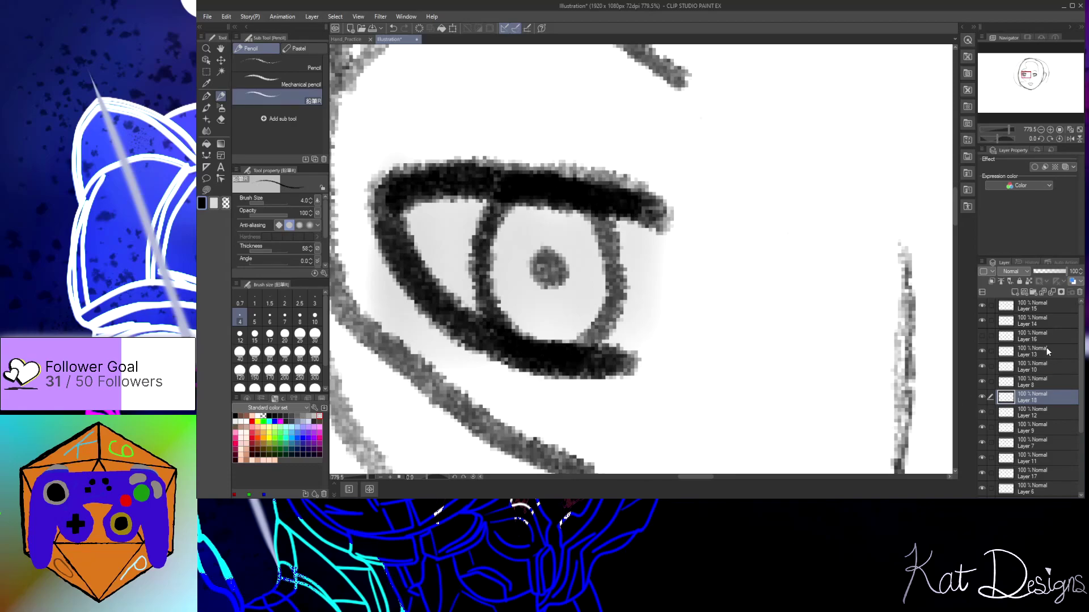
Draw the right eye's pupil on Layer 16, and an oval highlight at the iris's upper right on a new layer above it
click(1035, 335)
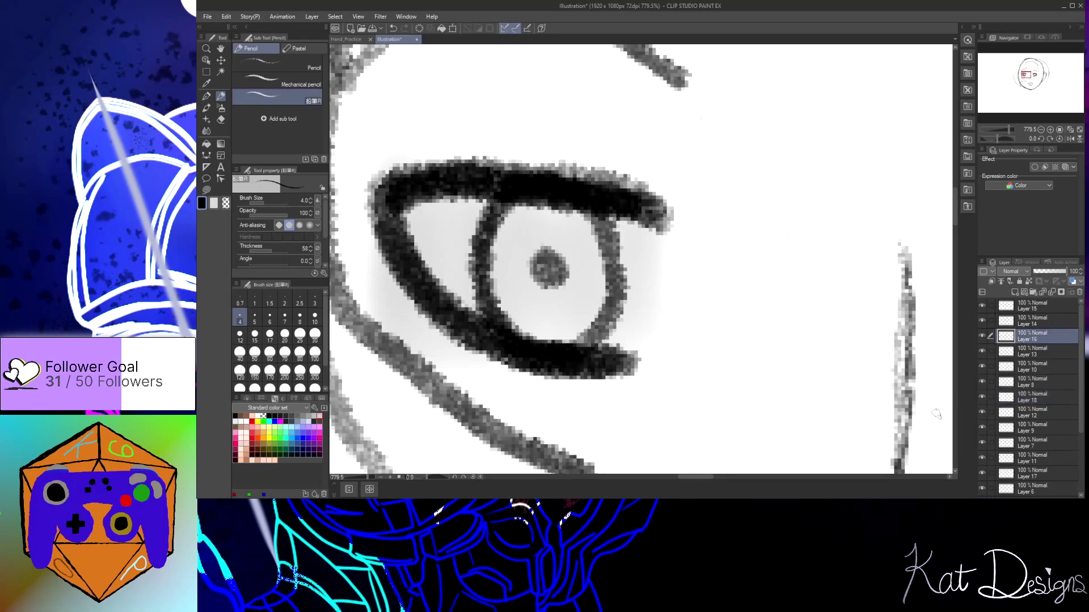
drag(704, 477, 734, 479)
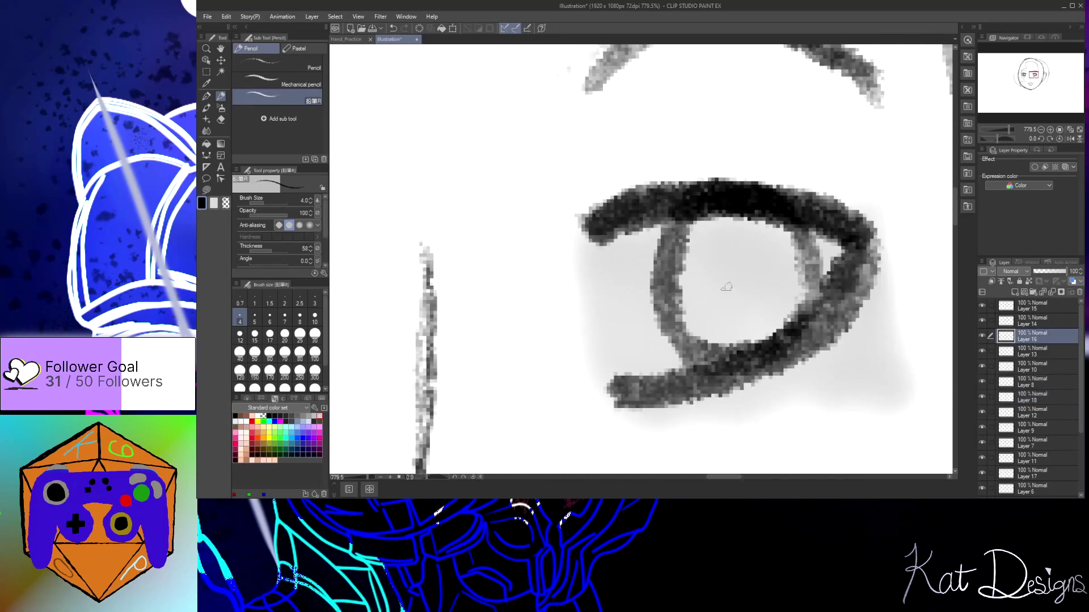
mouse_move(739, 294)
mouse_down()
mouse_move(733, 262)
mouse_move(749, 268)
mouse_move(747, 291)
mouse_move(730, 285)
mouse_move(729, 264)
mouse_move(746, 272)
mouse_move(739, 284)
mouse_move(733, 274)
mouse_move(746, 276)
mouse_move(728, 276)
mouse_move(744, 291)
mouse_up()
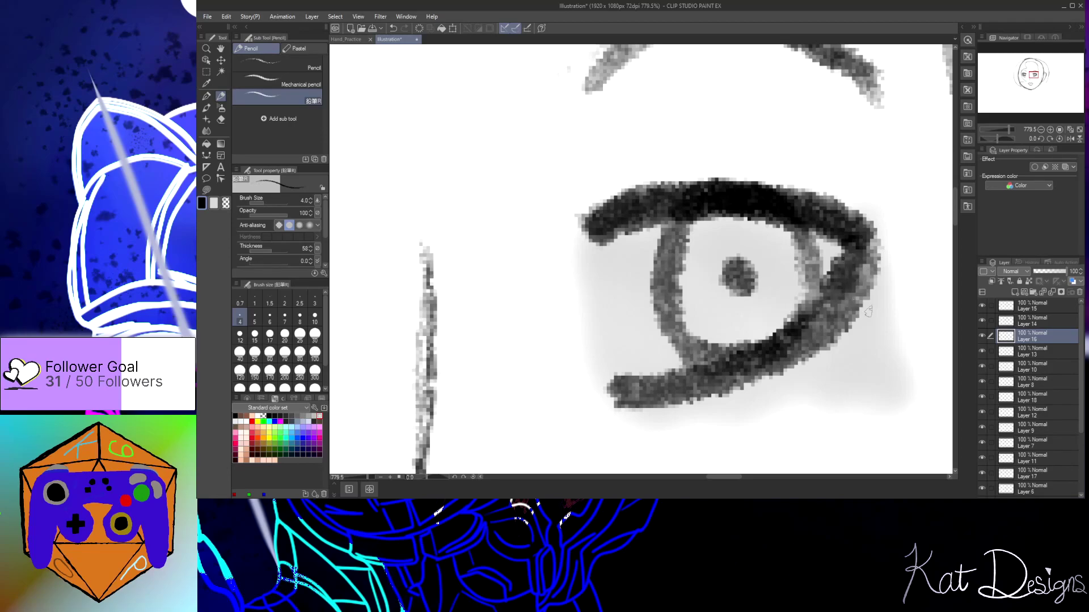
click(1015, 293)
mouse_move(762, 224)
mouse_down()
mouse_move(747, 261)
mouse_move(763, 276)
mouse_move(786, 262)
mouse_move(797, 233)
mouse_move(760, 222)
mouse_move(747, 264)
mouse_move(772, 273)
mouse_move(801, 243)
mouse_up()
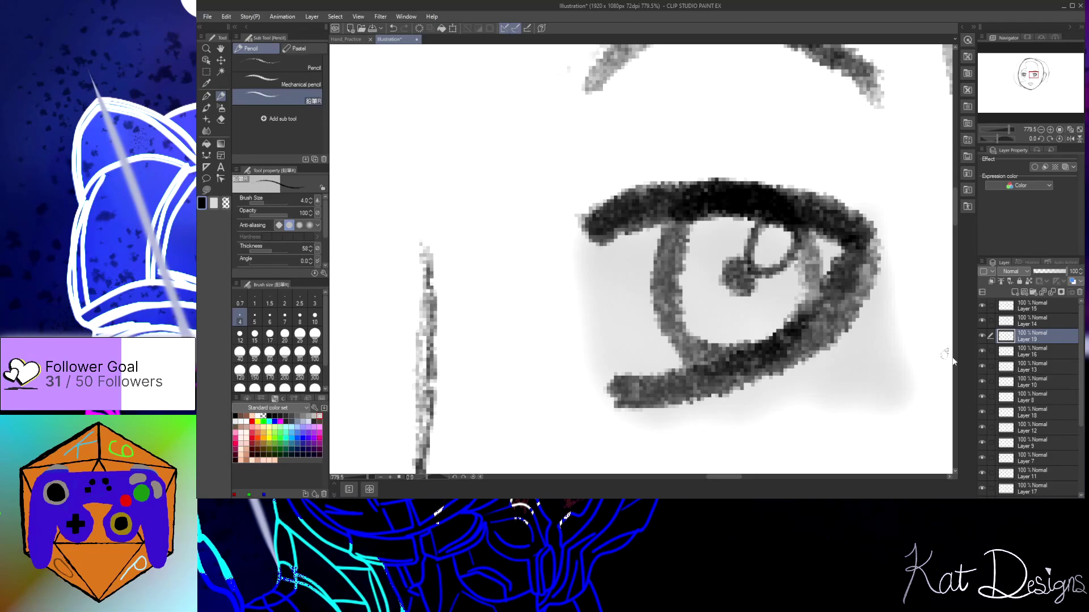
Draw a round highlight at the left iris's upper left above Layer 18, and two diagonal lines below the pupil on another new layer
click(1047, 414)
click(1014, 291)
mouse_move(717, 478)
mouse_down()
mouse_move(655, 477)
mouse_move(696, 477)
mouse_up()
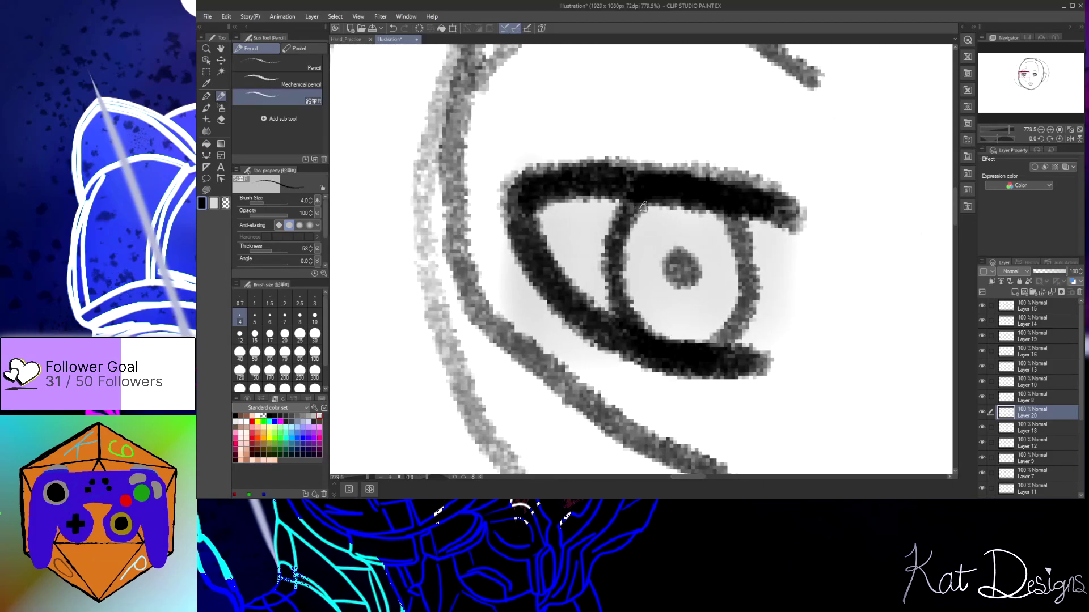
mouse_move(642, 203)
mouse_down()
mouse_move(626, 248)
mouse_move(652, 262)
mouse_move(672, 255)
mouse_move(687, 226)
mouse_move(675, 194)
mouse_move(647, 196)
mouse_move(630, 221)
mouse_up()
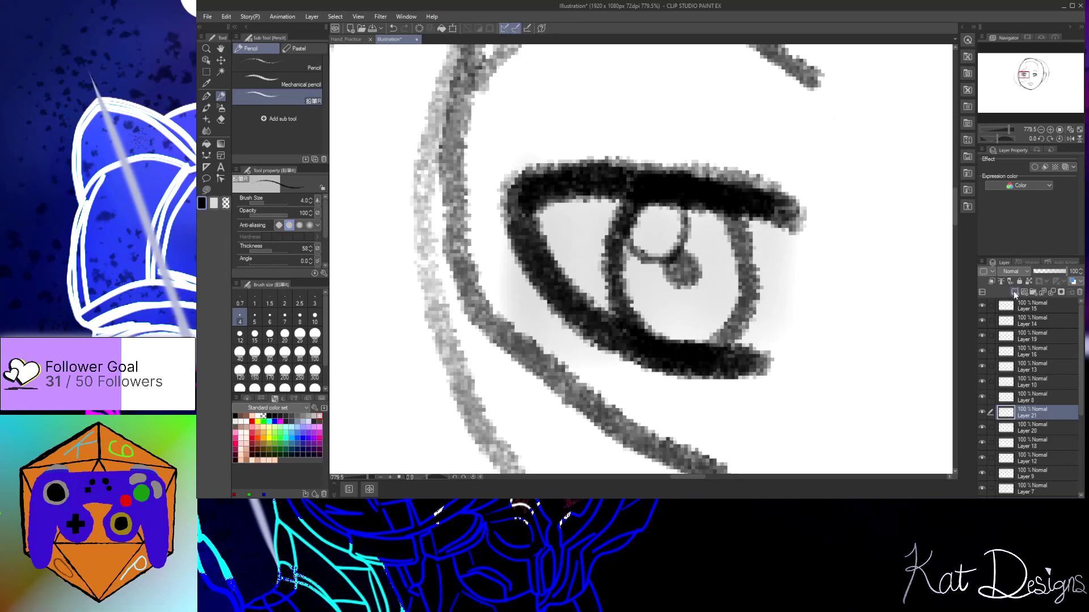
mouse_move(669, 280)
mouse_down()
mouse_move(628, 303)
mouse_move(672, 276)
mouse_move(730, 313)
mouse_move(702, 287)
mouse_up()
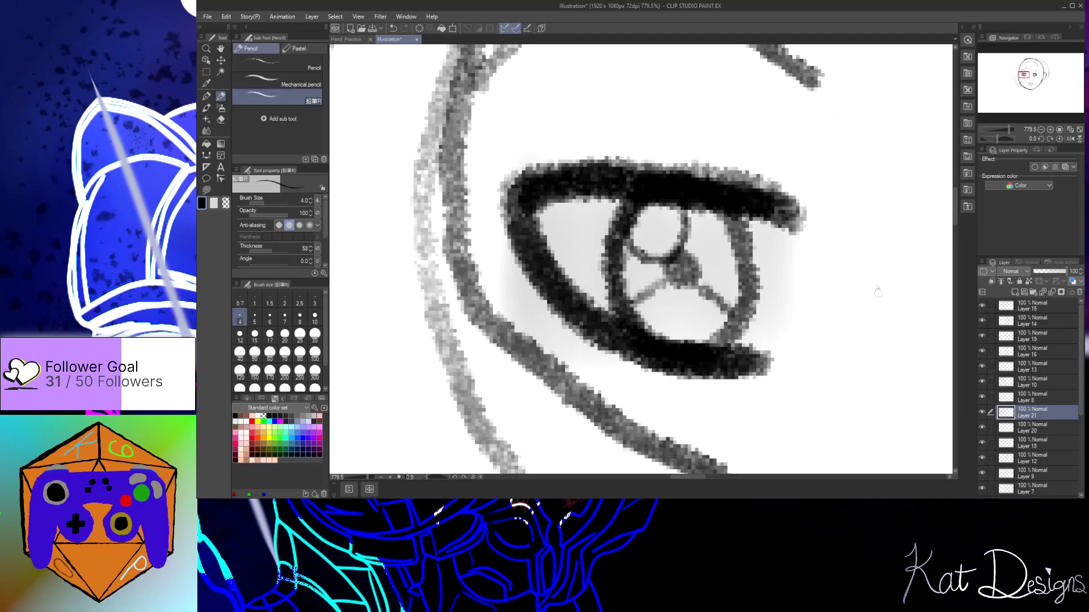
Add a layer above Layer 19, and draw two diagonal lines from the right eye's pupil down to the iris edge
click(1044, 336)
drag(685, 478, 720, 477)
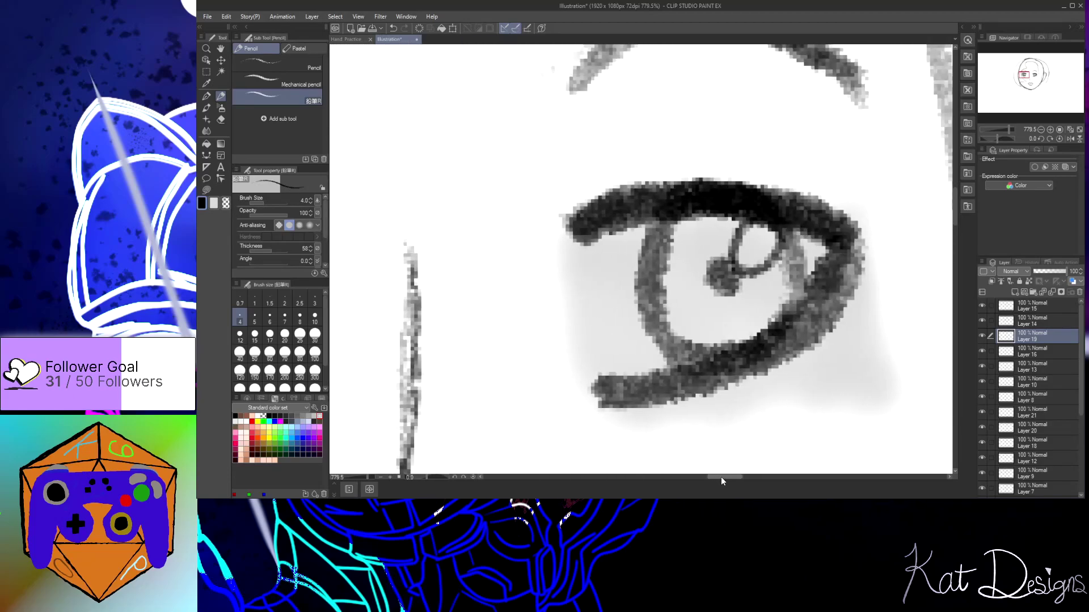
click(1014, 292)
drag(717, 286, 666, 327)
drag(732, 284, 777, 315)
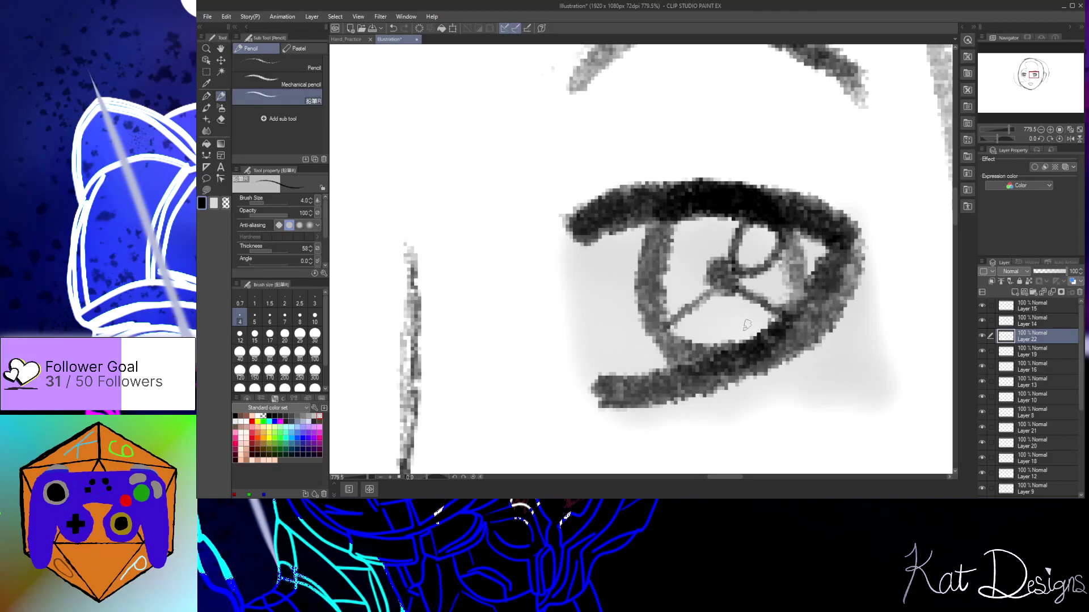
Add a new layer between Layer 3 and Layer 2 in the layer stack
scroll(748, 325, down, 5)
drag(695, 476, 683, 477)
scroll(810, 383, down, 4)
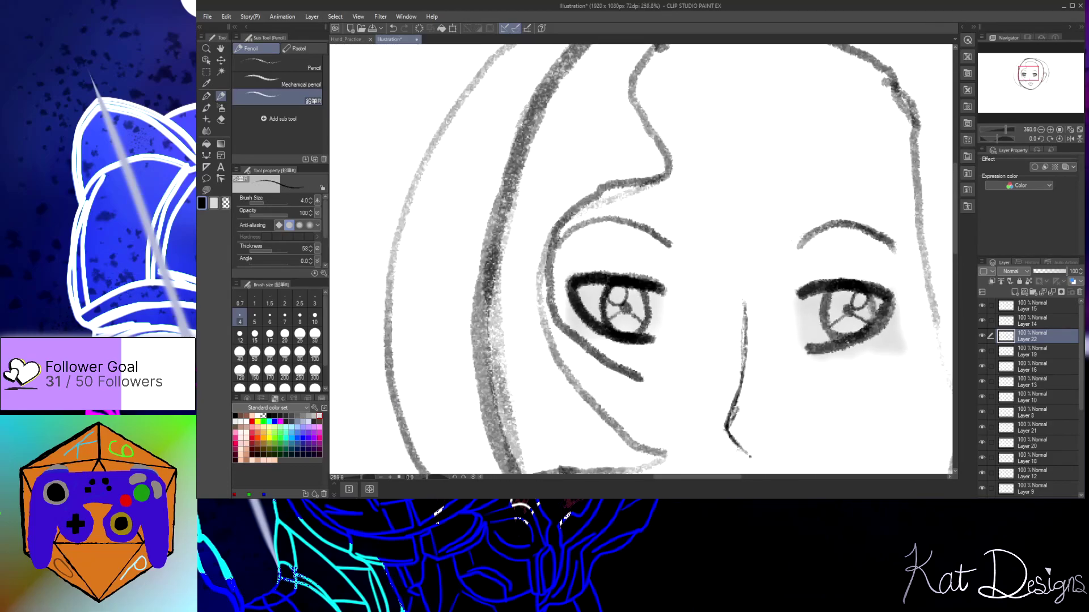
drag(955, 234, 955, 262)
scroll(915, 272, down, 1)
scroll(914, 272, down, 2)
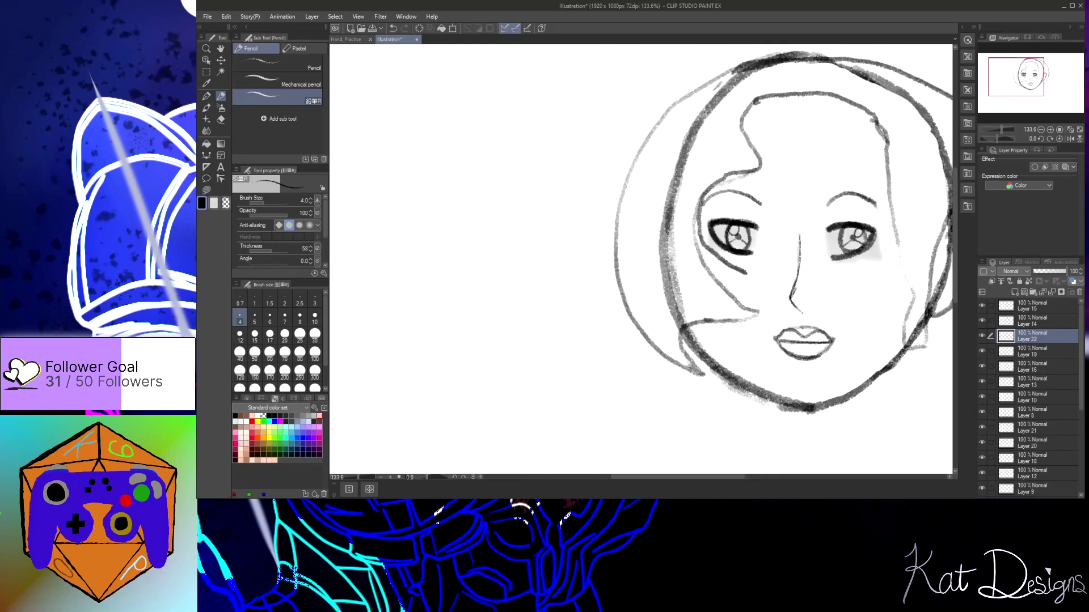
drag(692, 477, 734, 477)
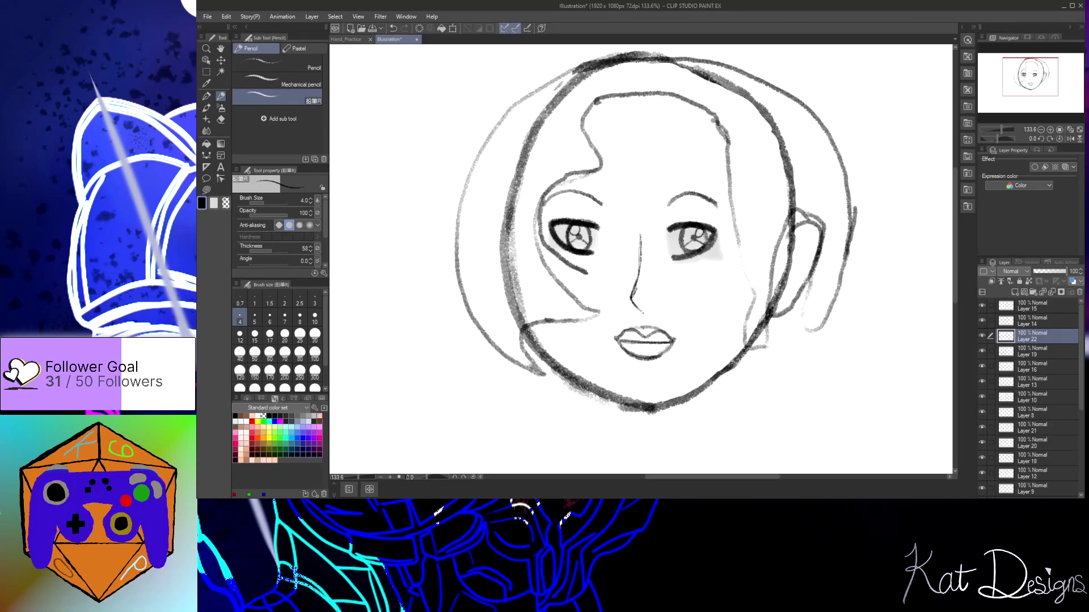
click(1052, 304)
scroll(1071, 433, down, 3)
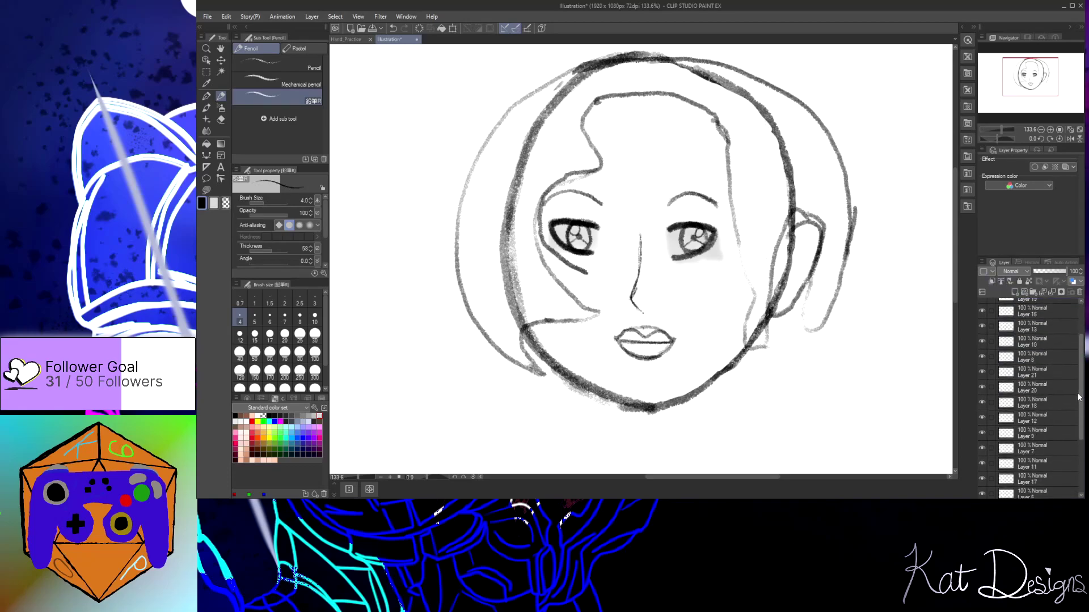
click(1039, 480)
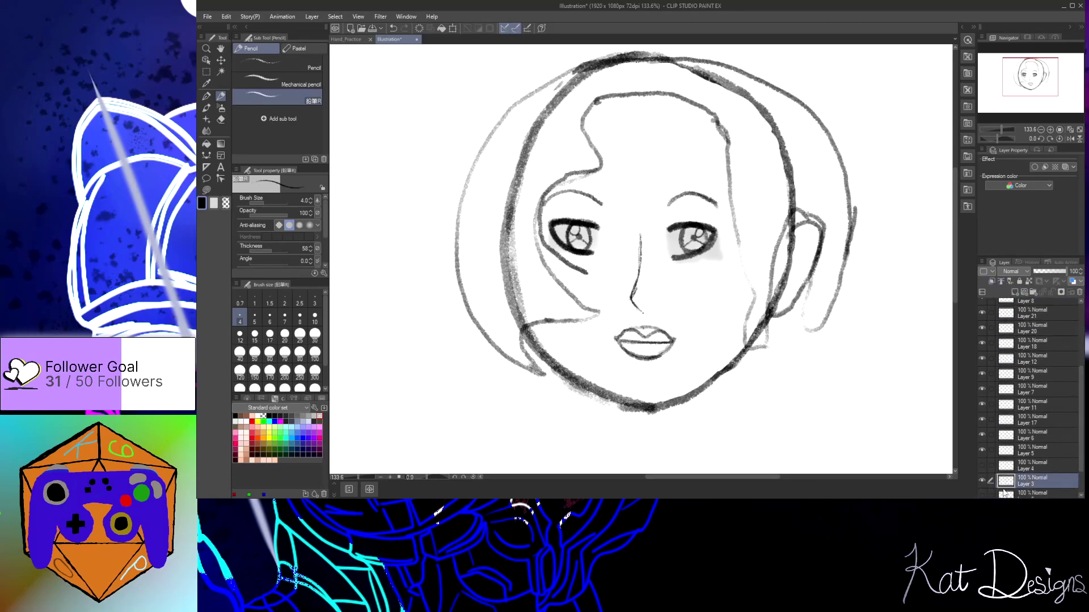
key(ctrl+shift+n)
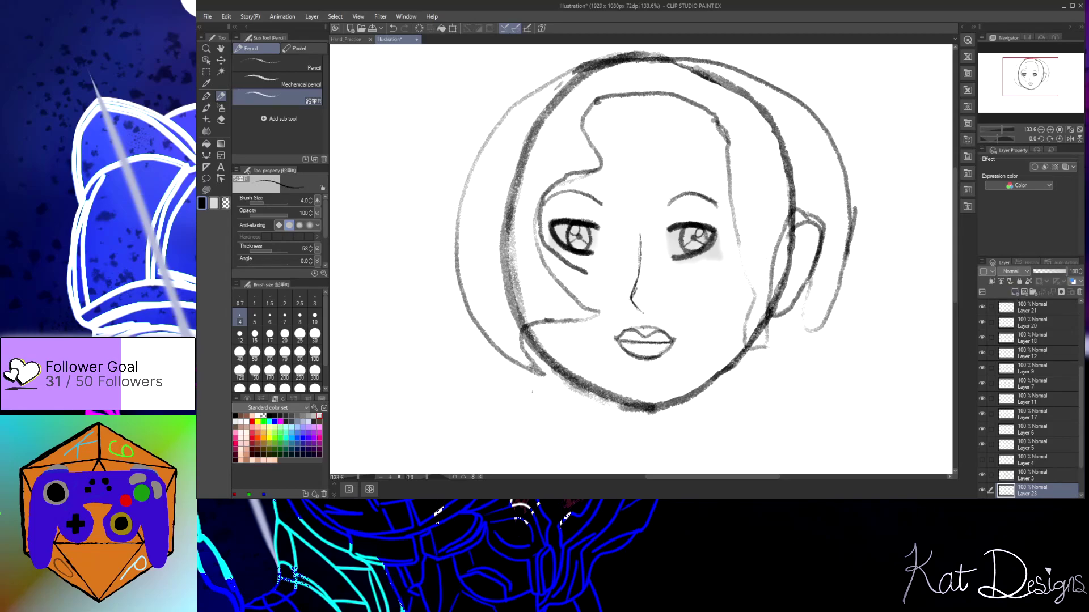
Draw two curved neck lines at brush size 17, one down from the chin and one from the jaw below the ear
click(270, 334)
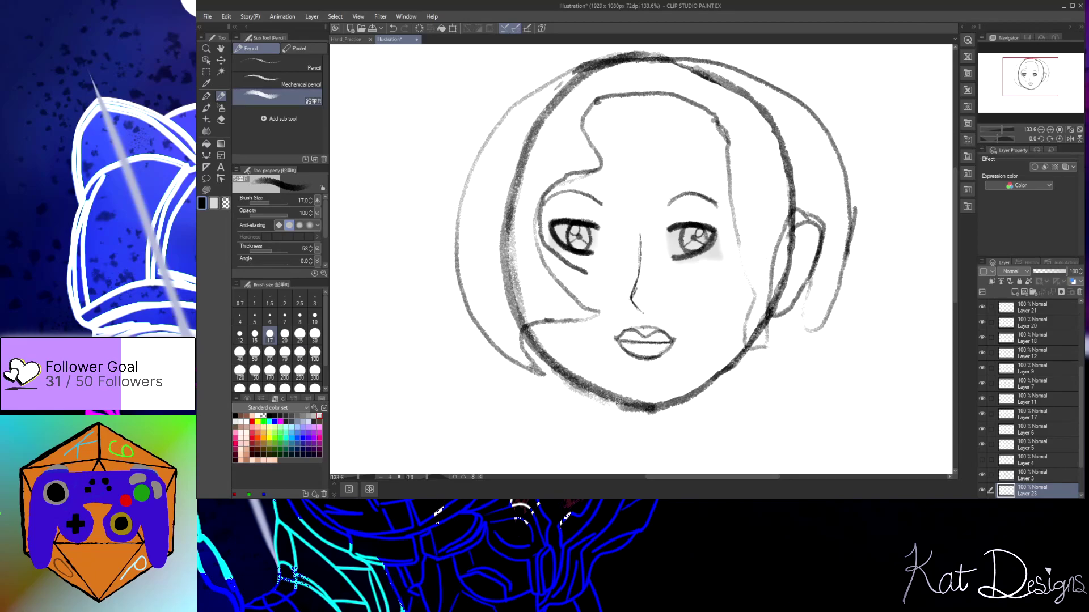
mouse_move(627, 403)
mouse_down()
mouse_move(649, 434)
mouse_move(631, 473)
mouse_up()
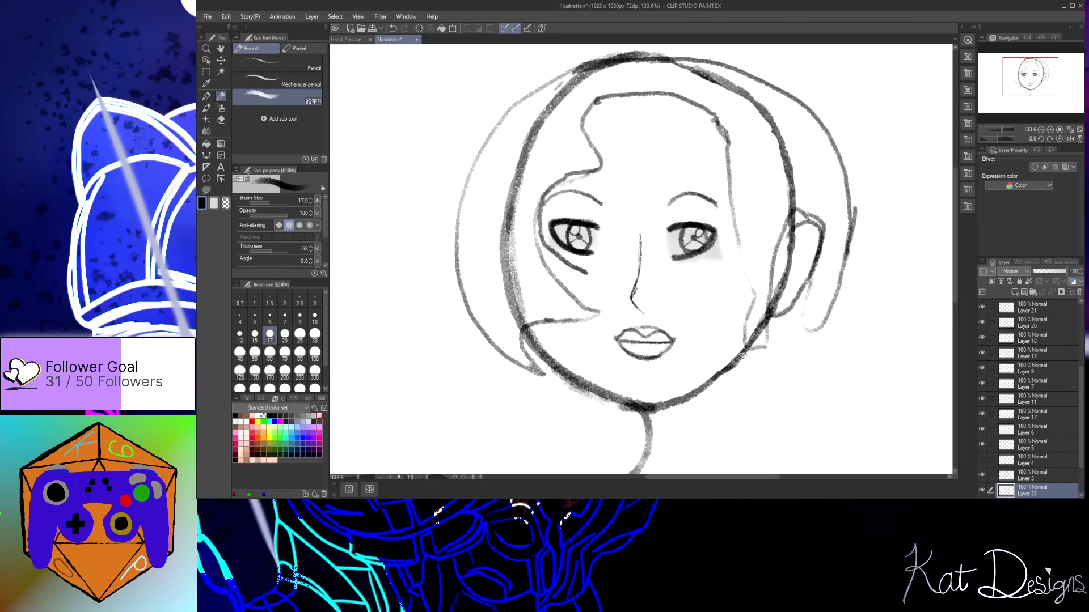
mouse_move(738, 361)
mouse_down()
mouse_move(741, 433)
mouse_move(736, 416)
mouse_move(759, 467)
mouse_move(752, 482)
mouse_move(775, 472)
mouse_up()
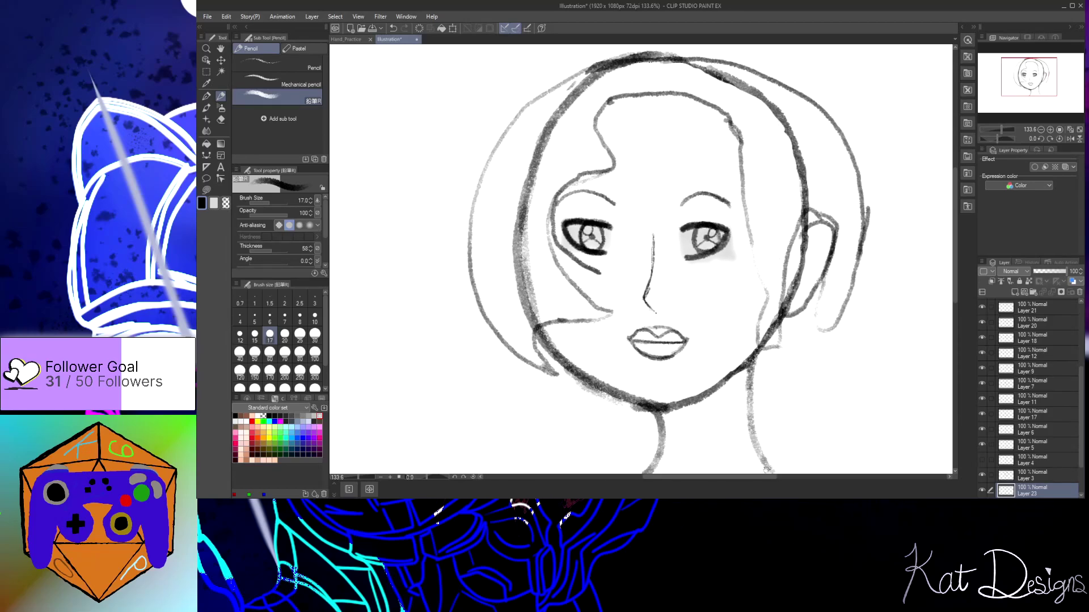
Go over both neck lines to darken them, making the line below the chin straighter
scroll(868, 318, down, 3)
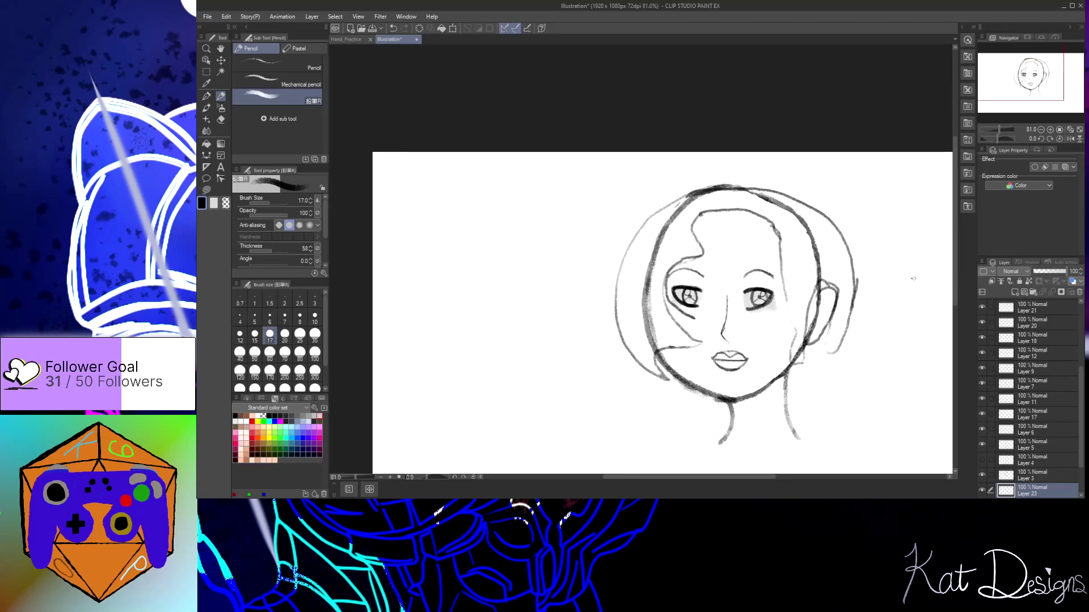
drag(954, 244, 955, 287)
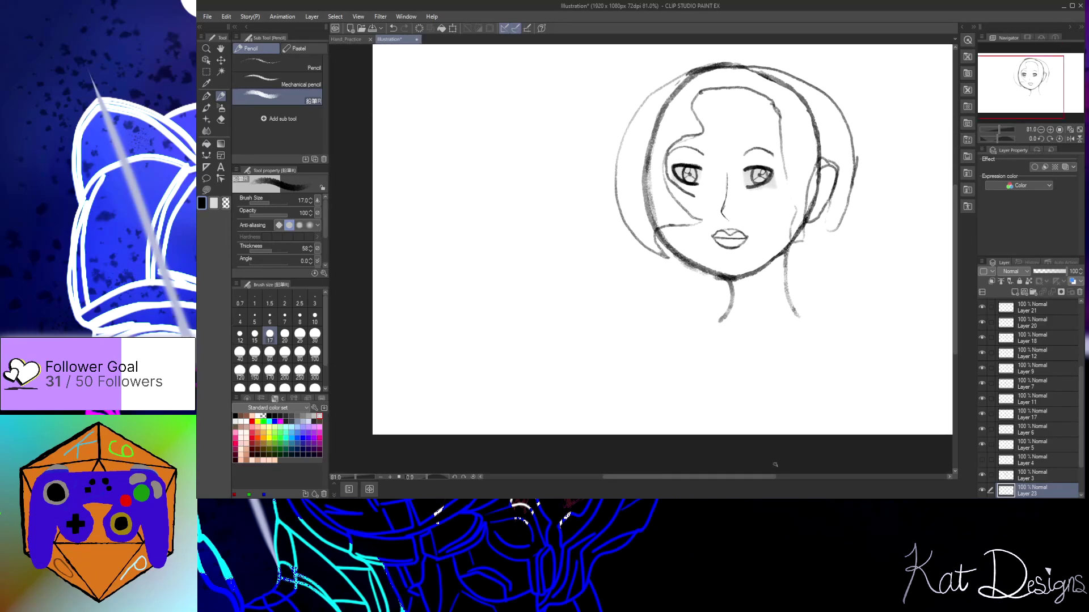
drag(761, 478, 774, 478)
drag(740, 245, 750, 313)
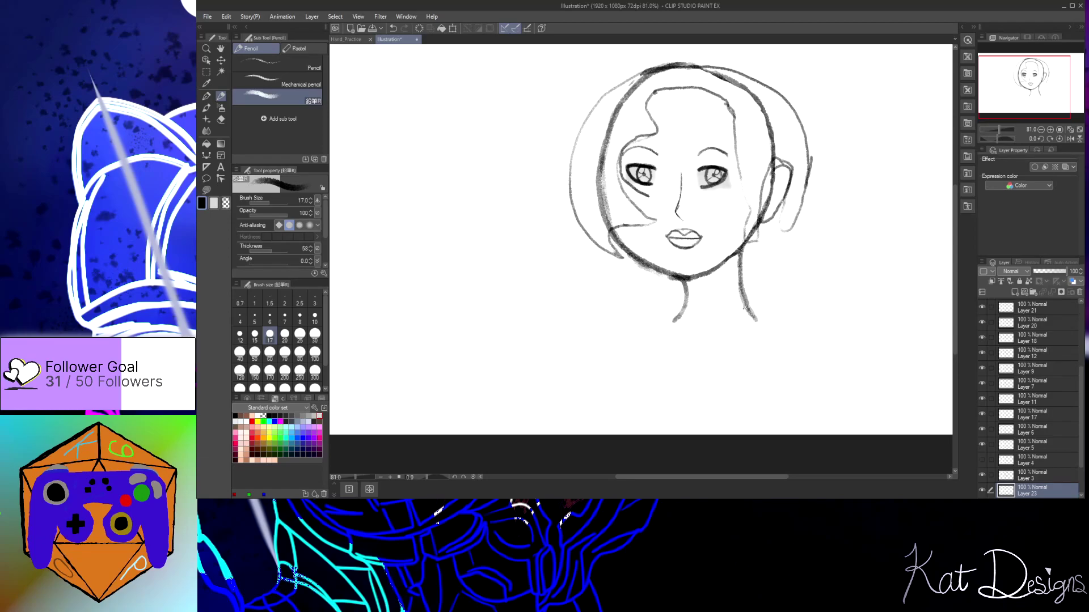
mouse_move(686, 282)
mouse_down()
mouse_move(686, 313)
mouse_move(674, 324)
mouse_move(674, 283)
mouse_up()
scroll(754, 227, down, 1)
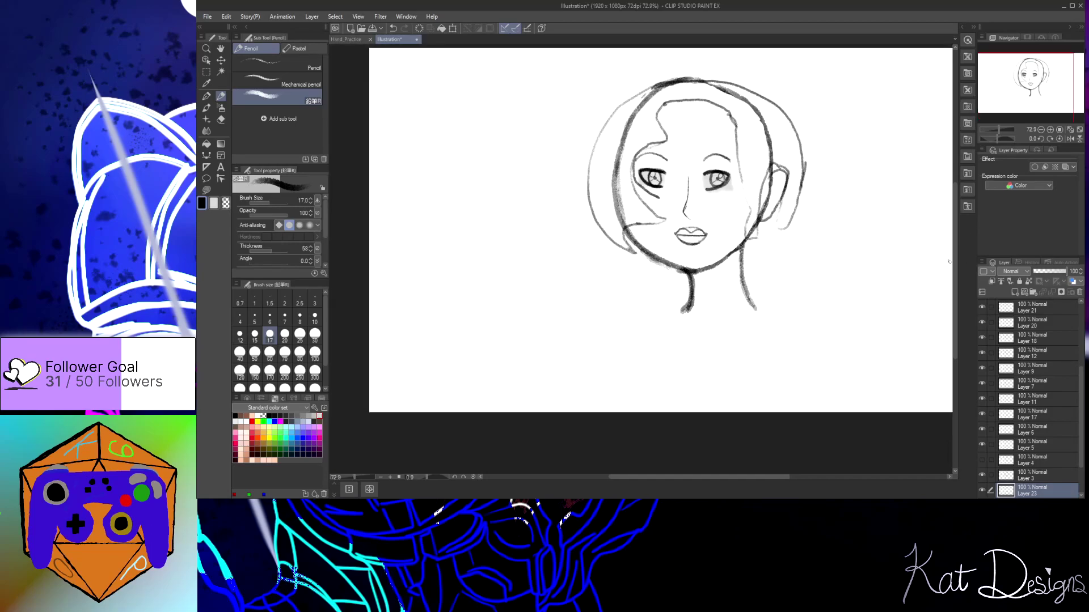
Hide and show Layer 14 and Layer 5 again to check the head without the hair and the eye shading
scroll(947, 255, up, 2)
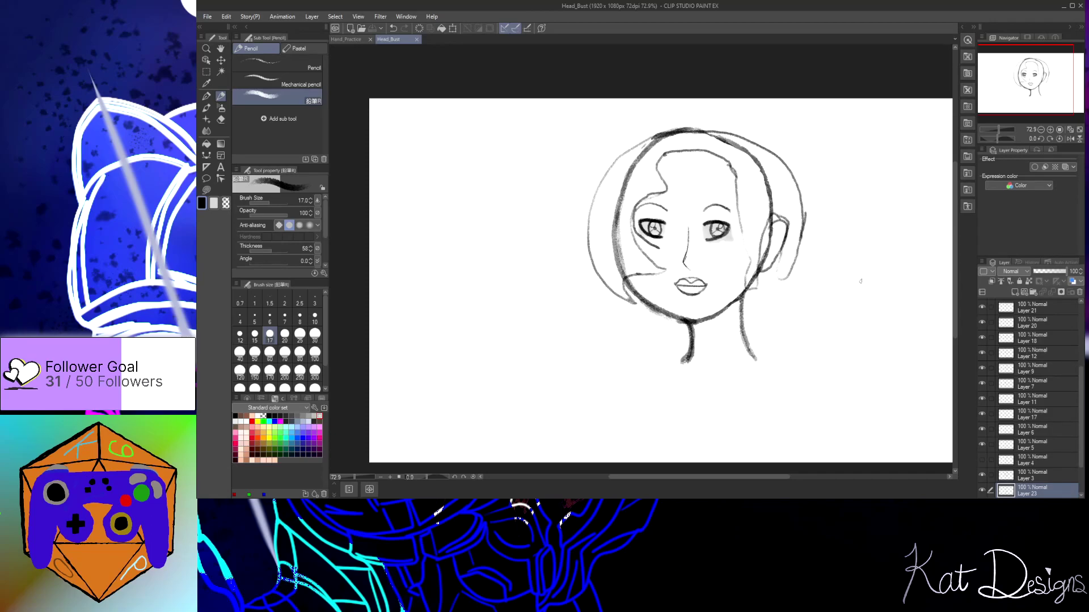
scroll(1069, 397, up, 5)
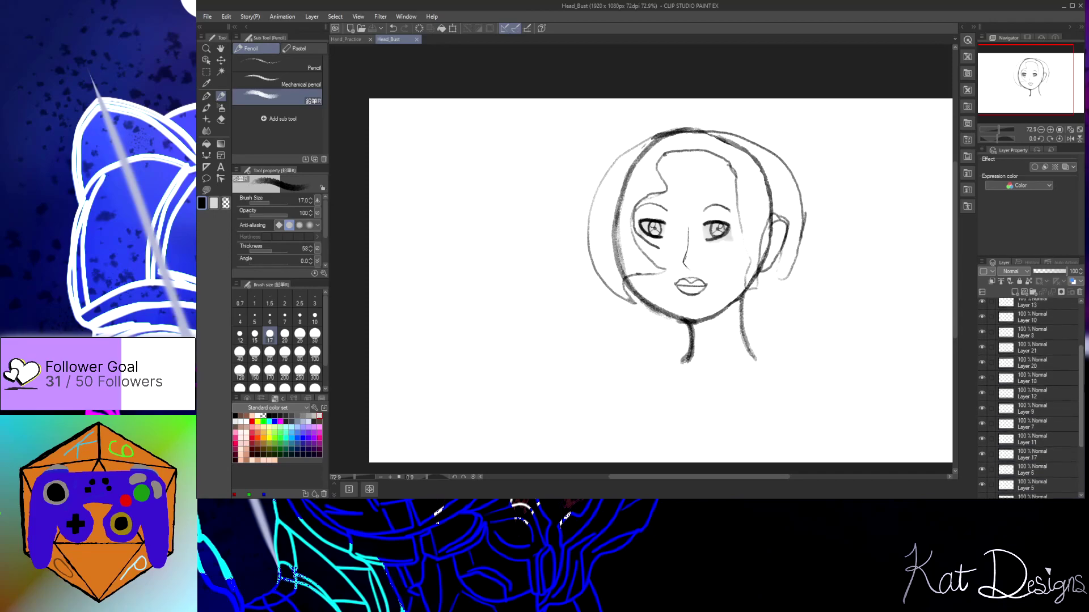
click(981, 321)
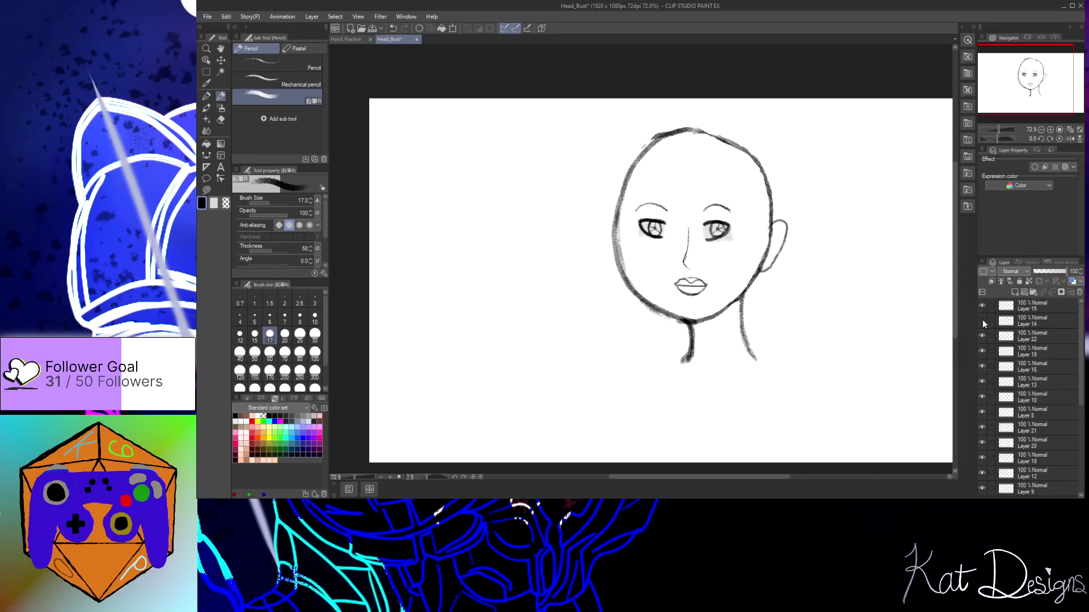
click(981, 321)
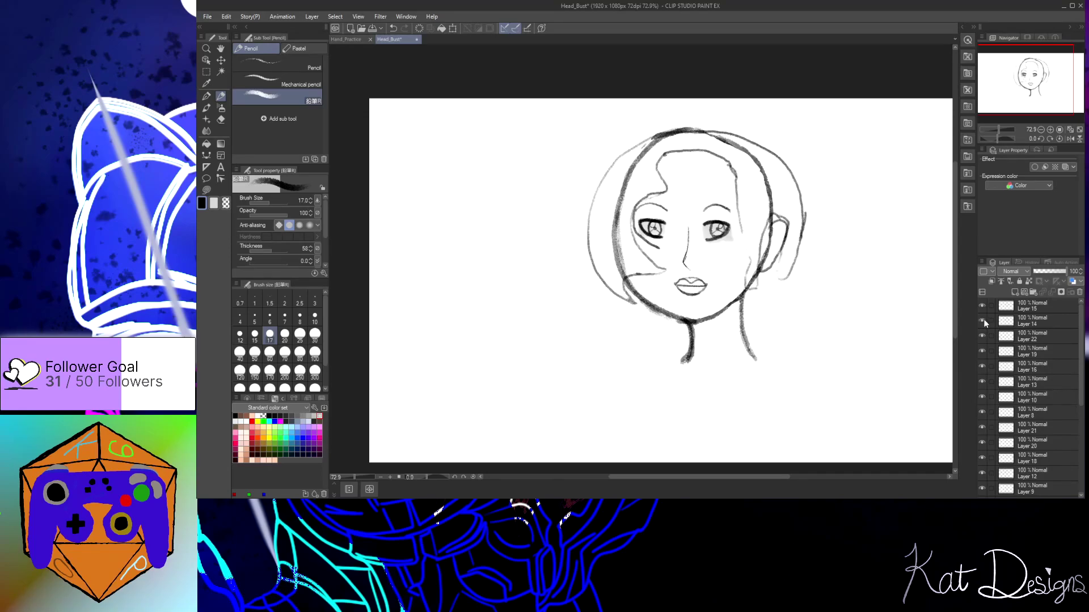
drag(1082, 388, 1082, 433)
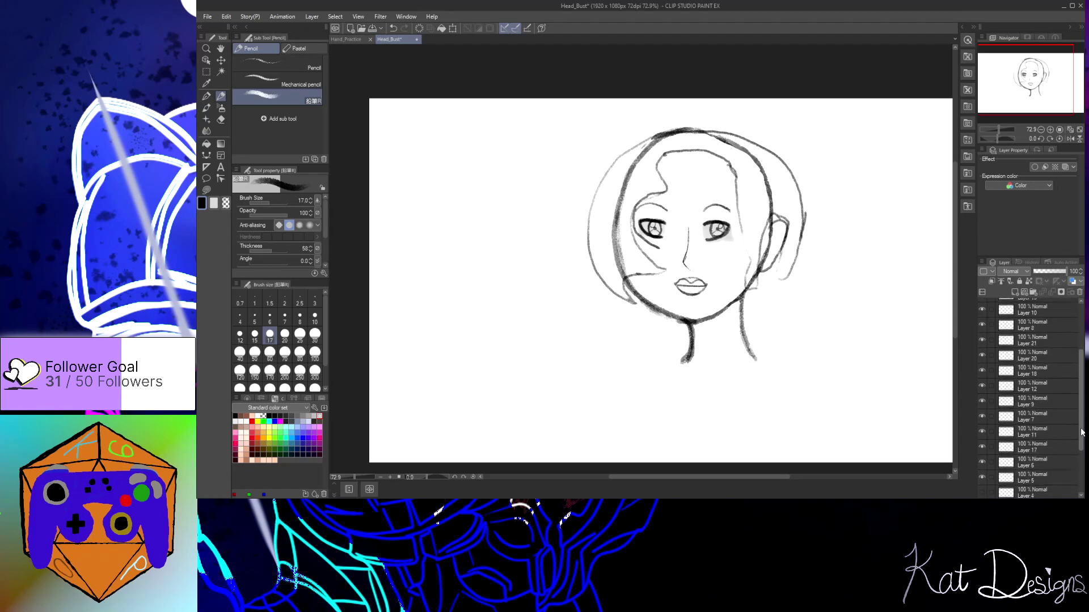
click(983, 477)
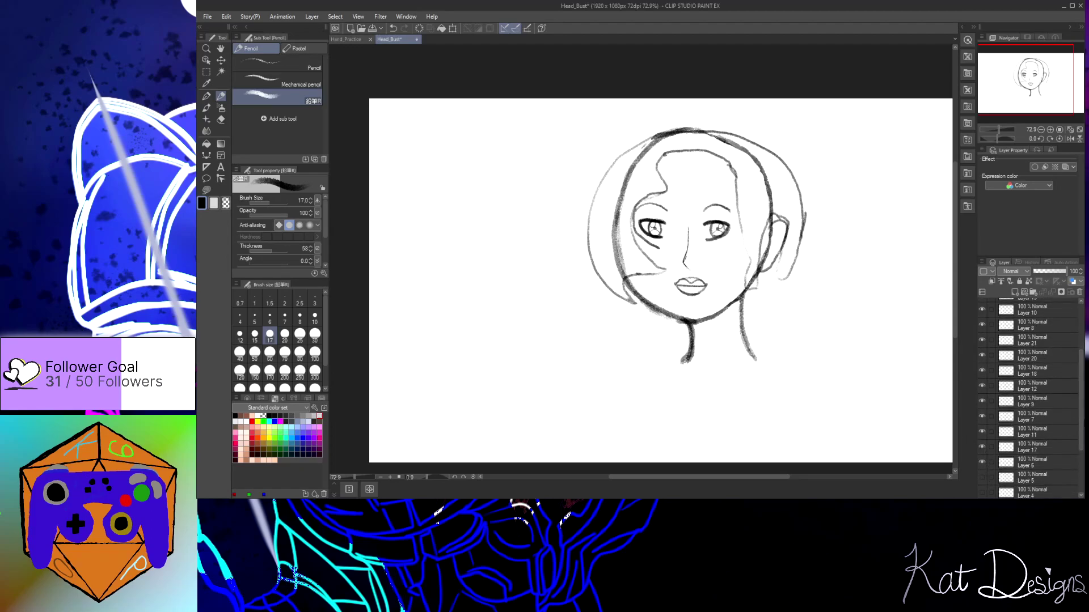
scroll(1038, 397, up, 3)
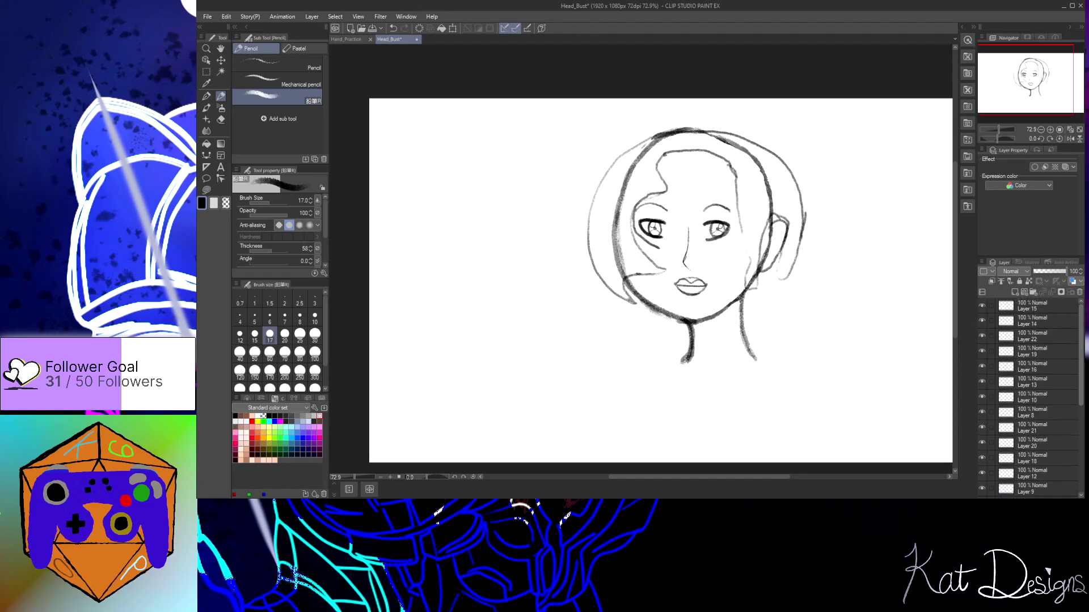
click(981, 321)
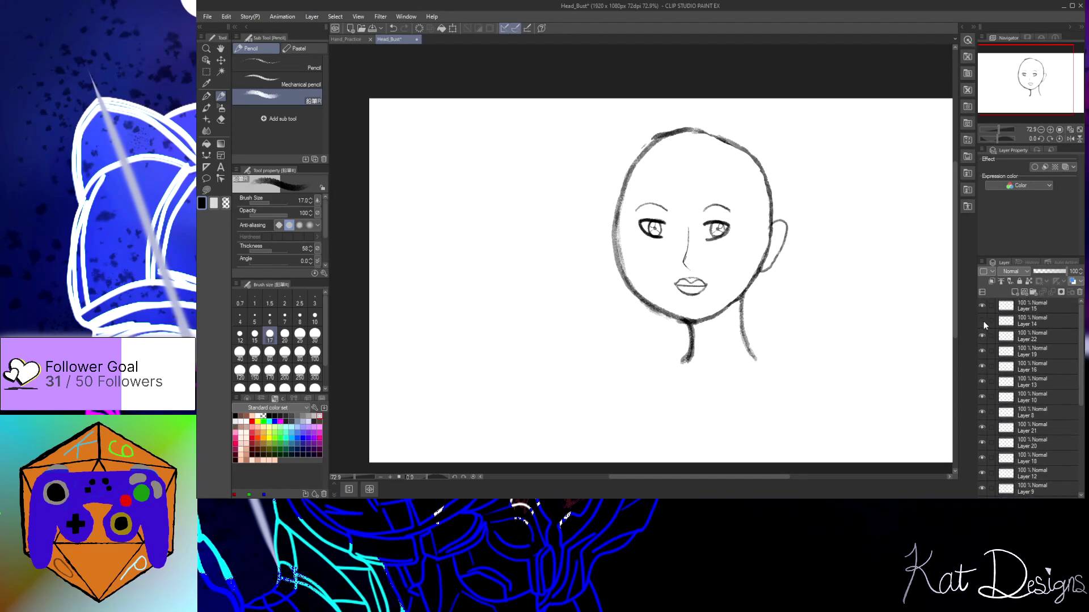
click(983, 321)
scroll(1000, 436, down, 5)
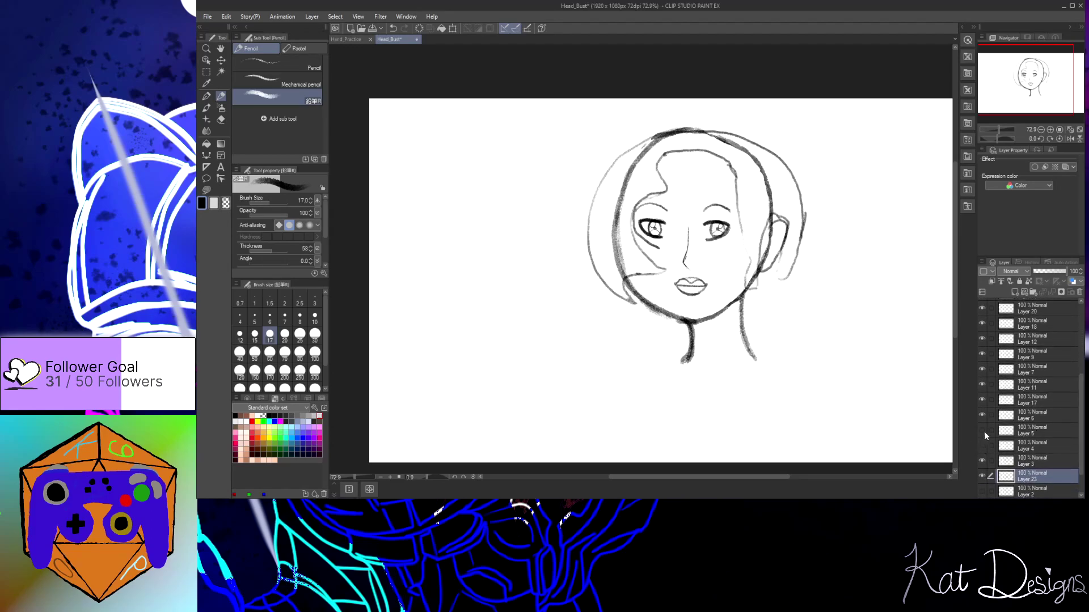
click(982, 431)
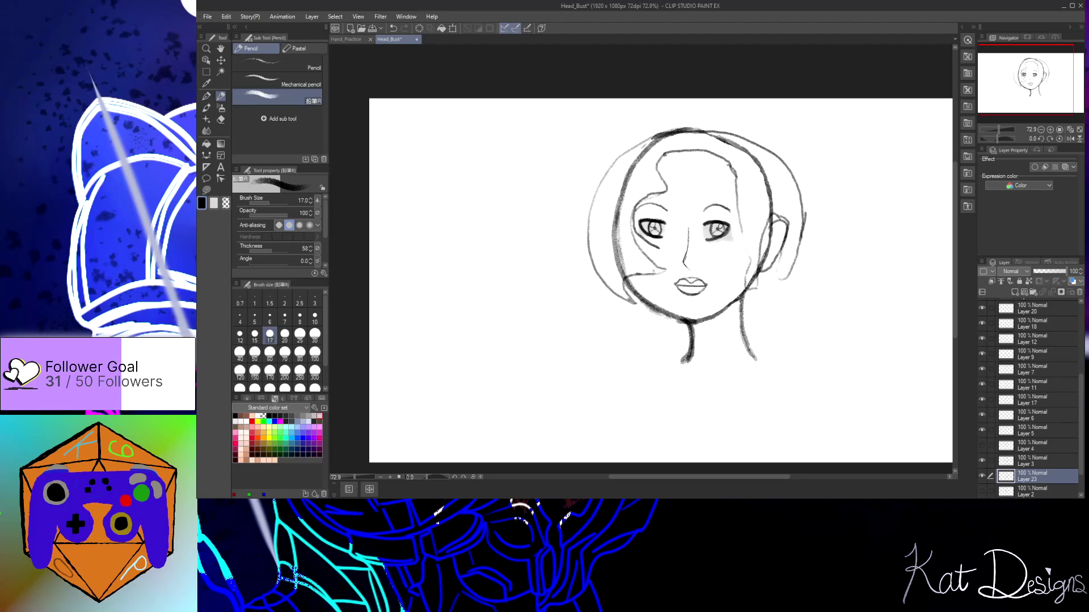
Centre the head in the view and save the Head_Bust drawing
mouse_move(955, 289)
mouse_down()
mouse_move(958, 324)
mouse_move(962, 267)
mouse_move(961, 298)
mouse_move(963, 283)
mouse_up()
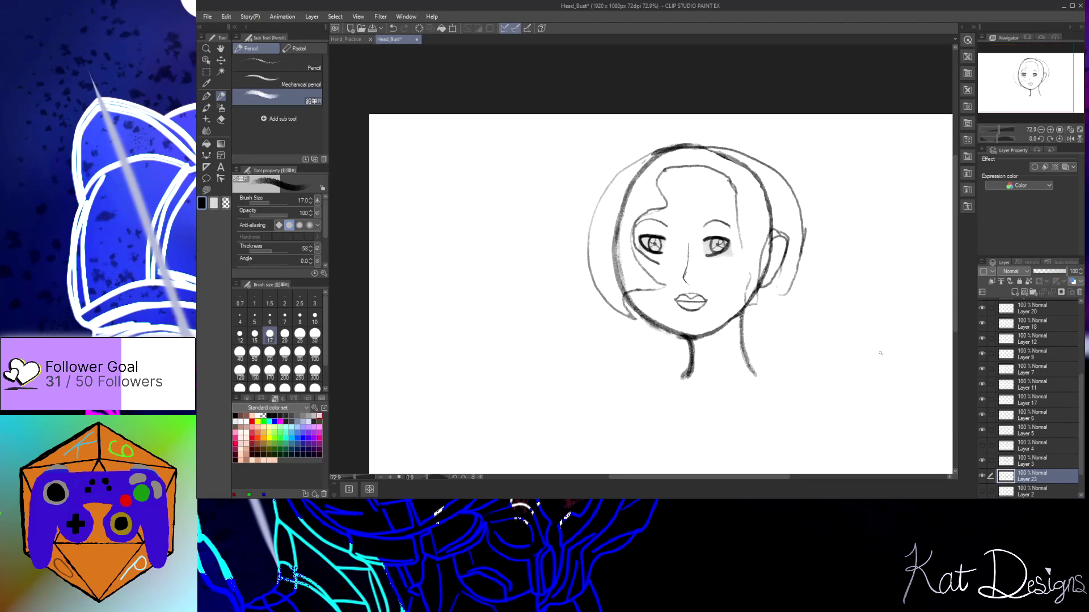
drag(708, 480, 732, 472)
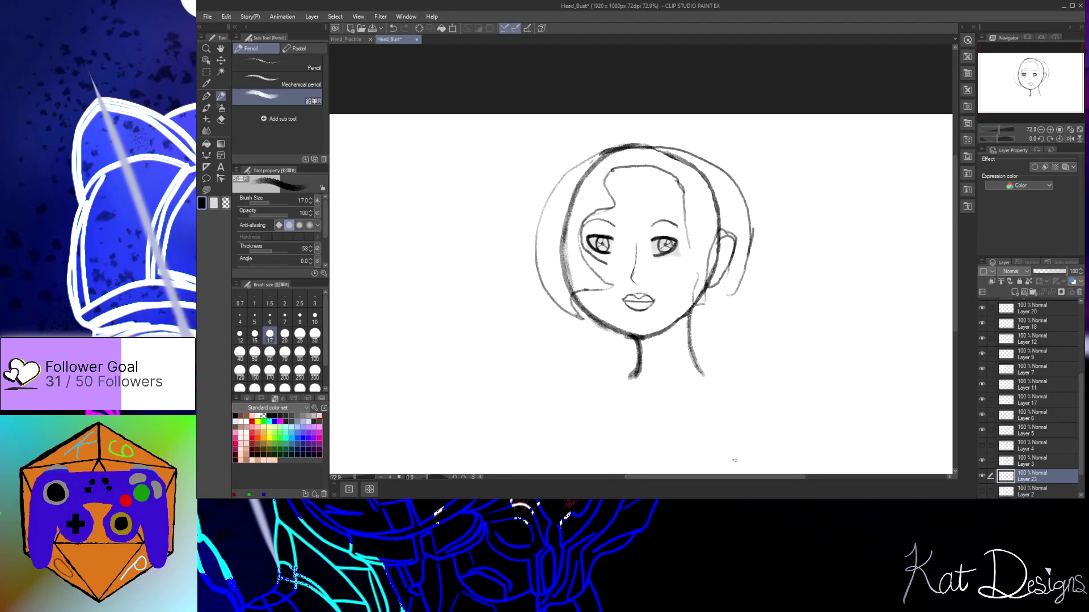
key(ctrl+s)
Toggle Layer 6 and Layer 17 to identify the mouth layers, and add a new layer above Layer 17
click(982, 416)
click(981, 417)
click(981, 415)
click(981, 400)
click(981, 400)
click(982, 412)
click(1012, 401)
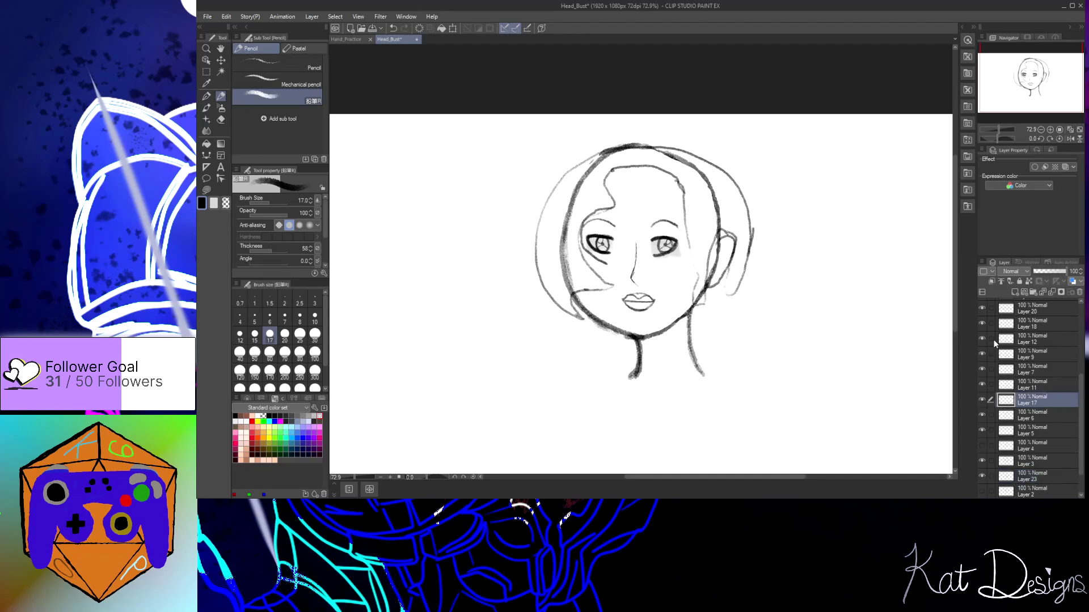
click(1016, 293)
Try a mouth line at brush size 12, undo it, and hide the lip outline on Layer 6
scroll(808, 353, up, 1)
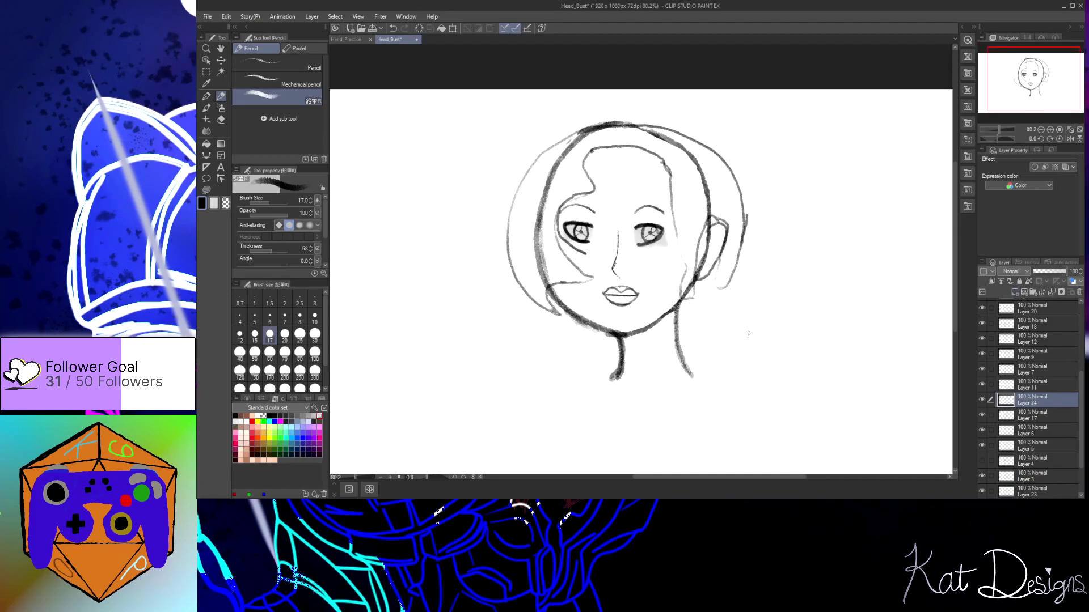
scroll(703, 323, up, 8)
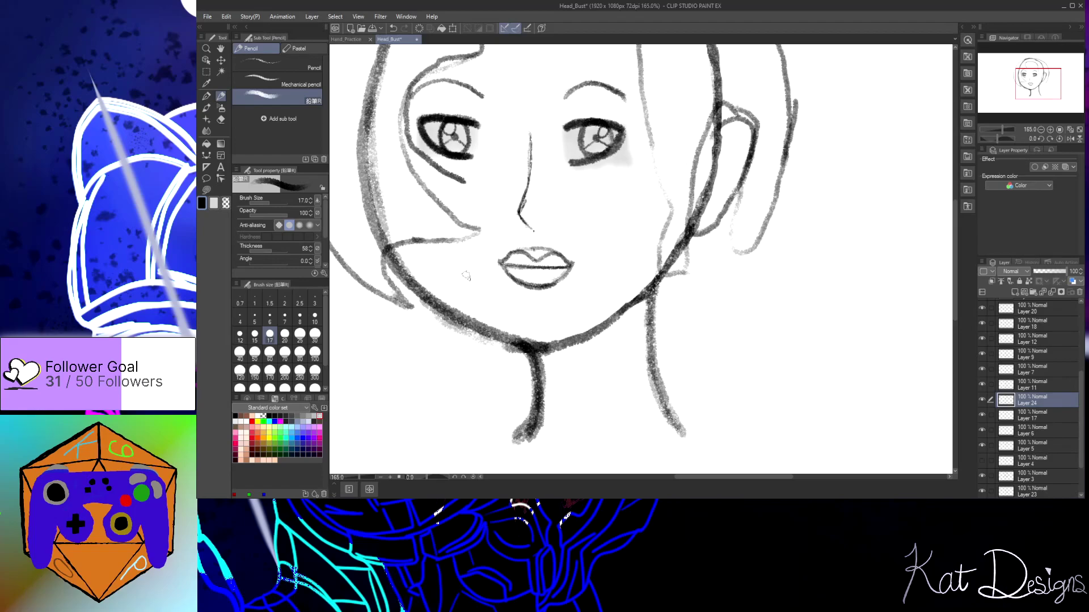
click(240, 335)
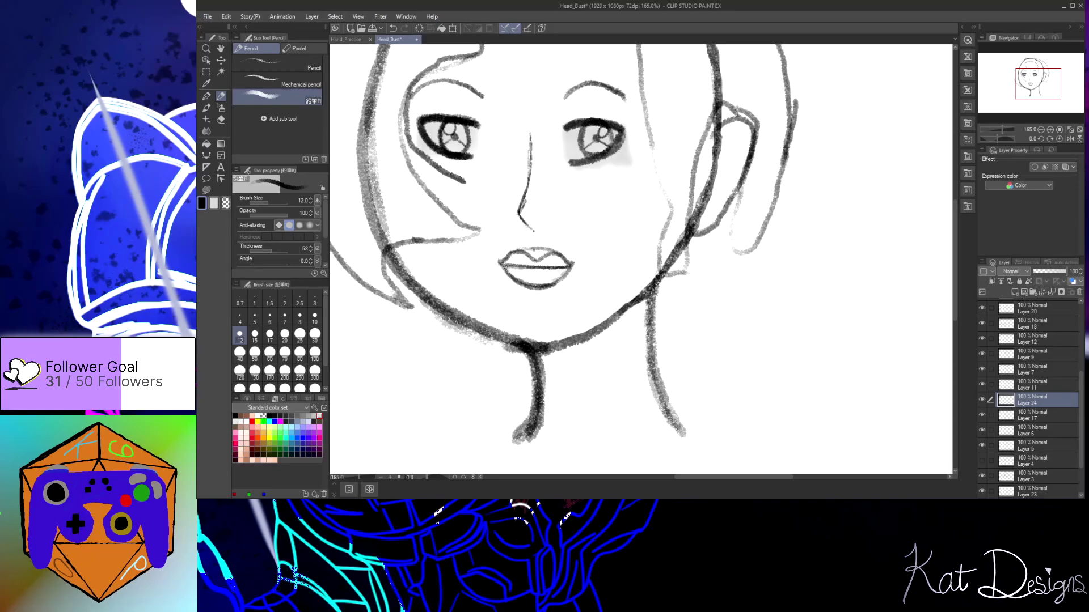
drag(569, 265, 516, 266)
key(ctrl+z)
click(982, 430)
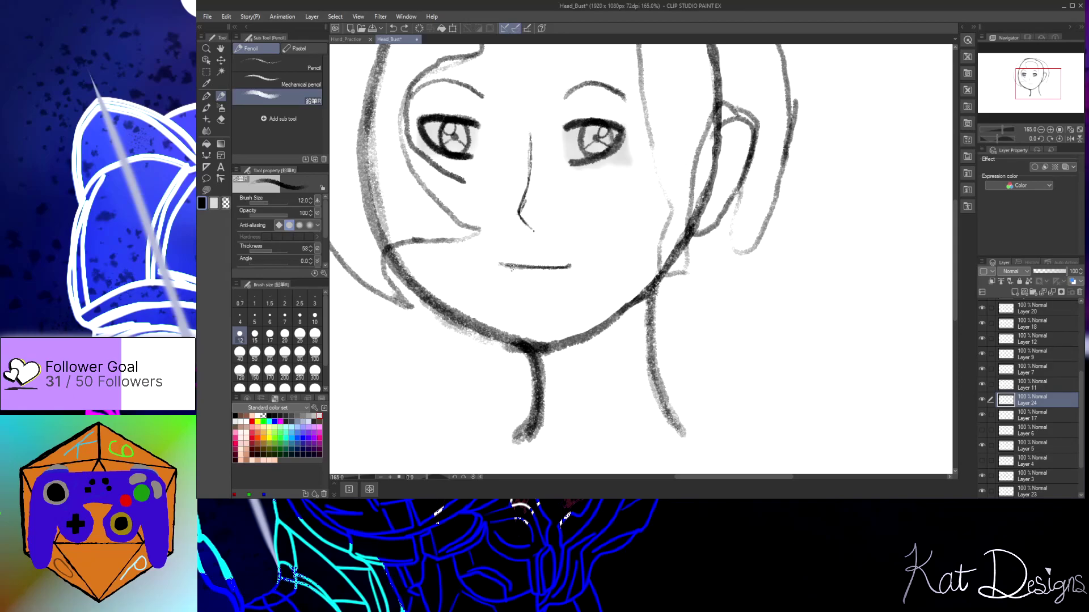
Redraw the mouth's centre line slightly shorter at brush size 7 on Layer 24, and hide the old line on Layer 17
drag(505, 267, 559, 277)
key(ctrl+z)
click(285, 316)
drag(566, 267, 511, 269)
key(ctrl+z)
drag(563, 270, 510, 266)
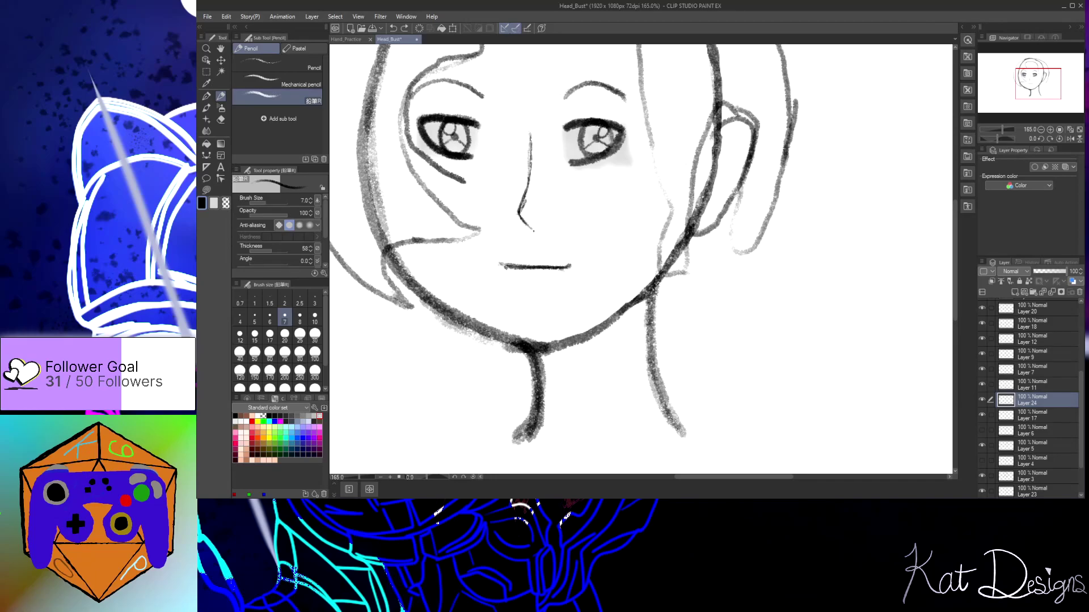
mouse_move(513, 265)
mouse_down()
mouse_move(567, 272)
mouse_move(508, 266)
mouse_up()
key(ctrl+z)
key(ctrl+y)
key(ctrl+z)
Add a layer above Layer 24 and set the pencil's brush size to 8
click(1015, 292)
click(299, 317)
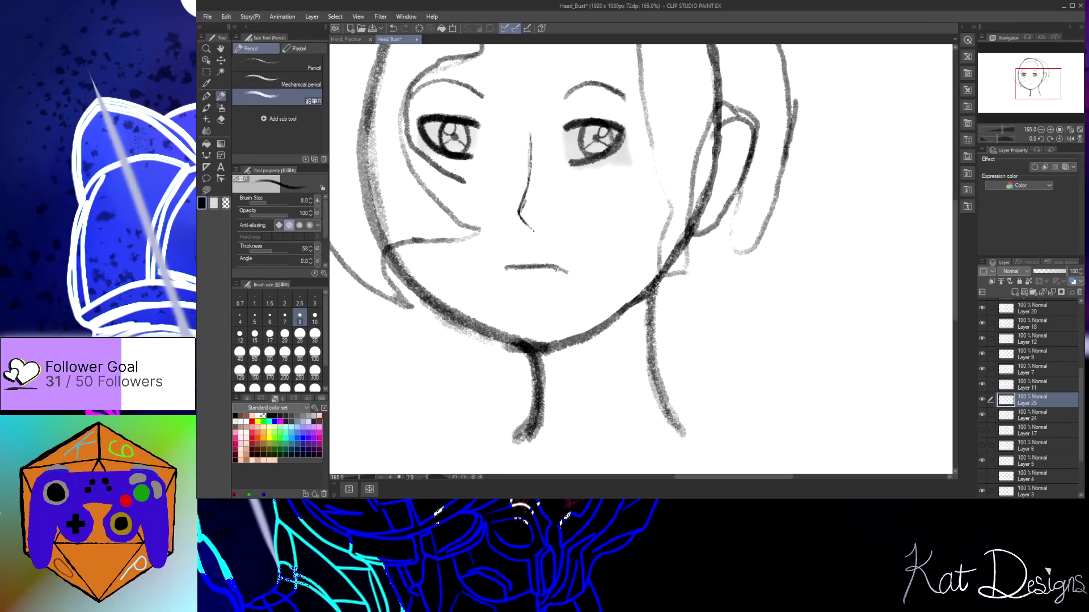
Sketch faint upper and lower lip outlines around the mouth line on Layer 25
mouse_move(558, 272)
mouse_down()
mouse_move(510, 270)
mouse_move(534, 281)
mouse_move(512, 272)
mouse_move(536, 280)
mouse_up()
drag(510, 265, 534, 260)
drag(531, 258, 519, 260)
Redraw the lips in darker strokes on a new layer above Layer 17, with Layer 17 shown and Layers 24 and 25 hidden
click(982, 431)
click(1040, 431)
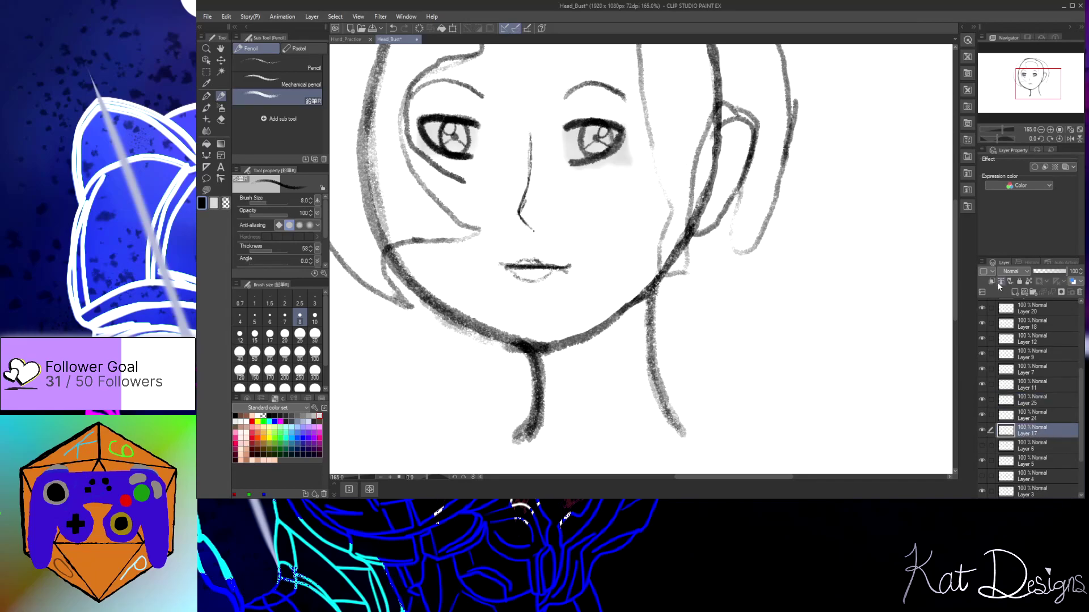
click(1014, 293)
click(982, 415)
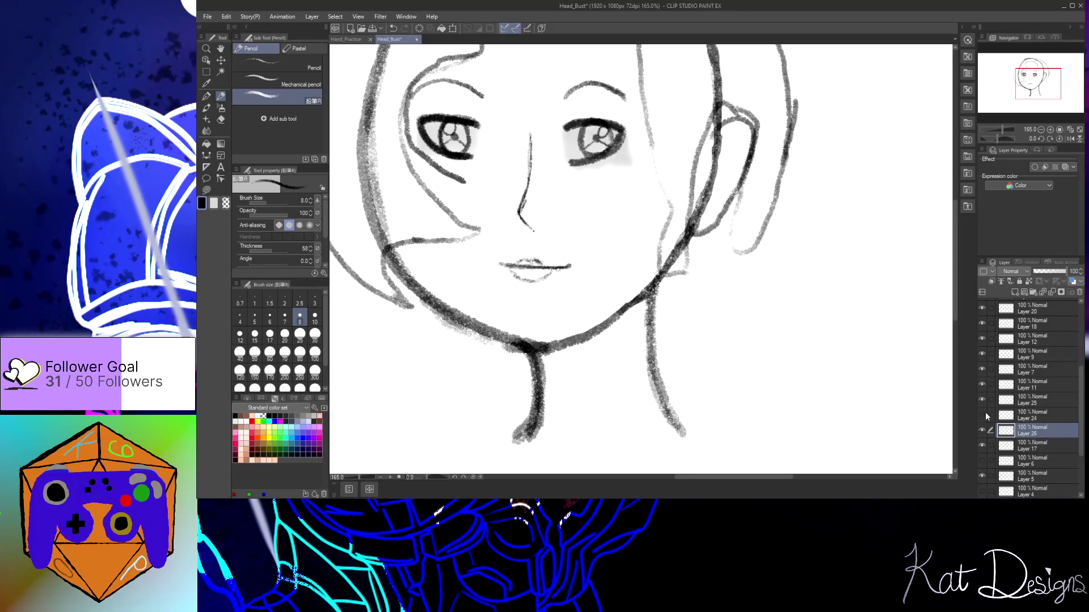
click(982, 399)
mouse_move(510, 269)
mouse_down()
mouse_move(553, 275)
mouse_move(530, 280)
mouse_move(521, 276)
mouse_move(556, 273)
mouse_up()
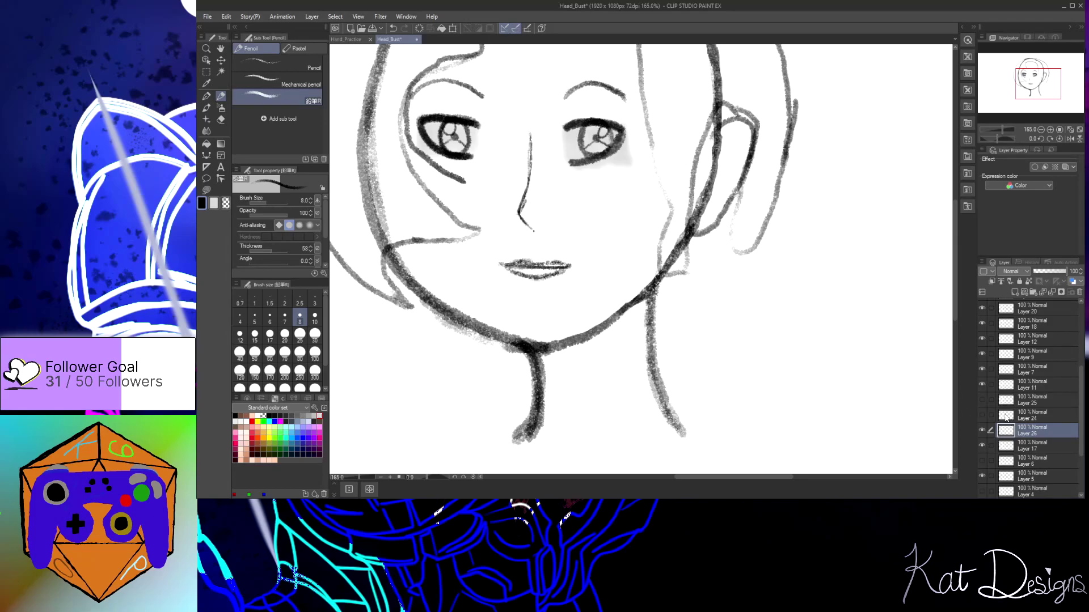
Draw a small open smiling mouth on a new layer above Layer 6, with Layers 26 and 17 hidden
click(1036, 459)
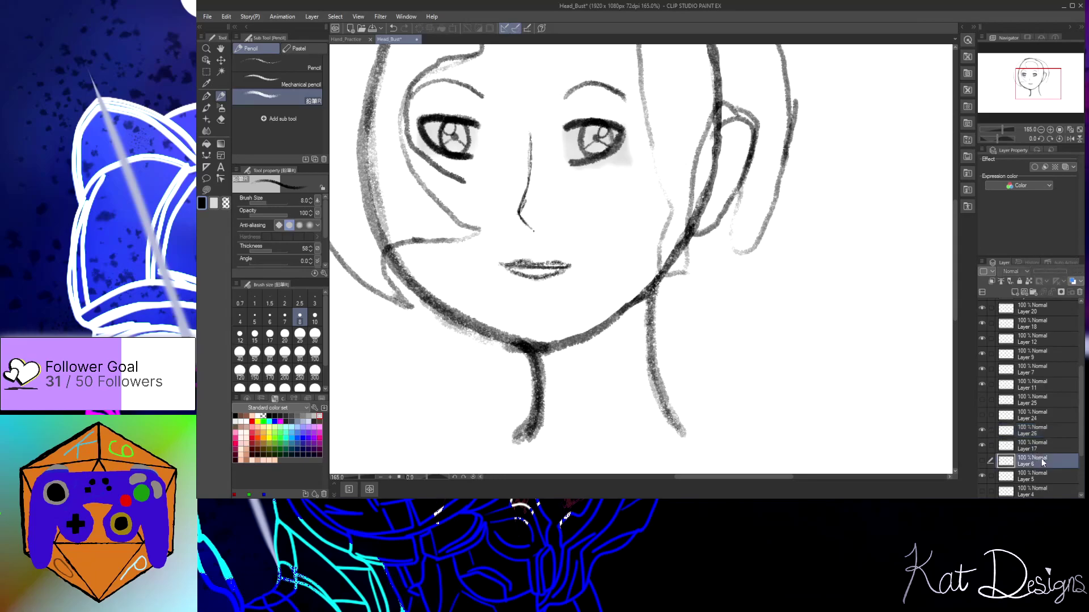
click(1015, 291)
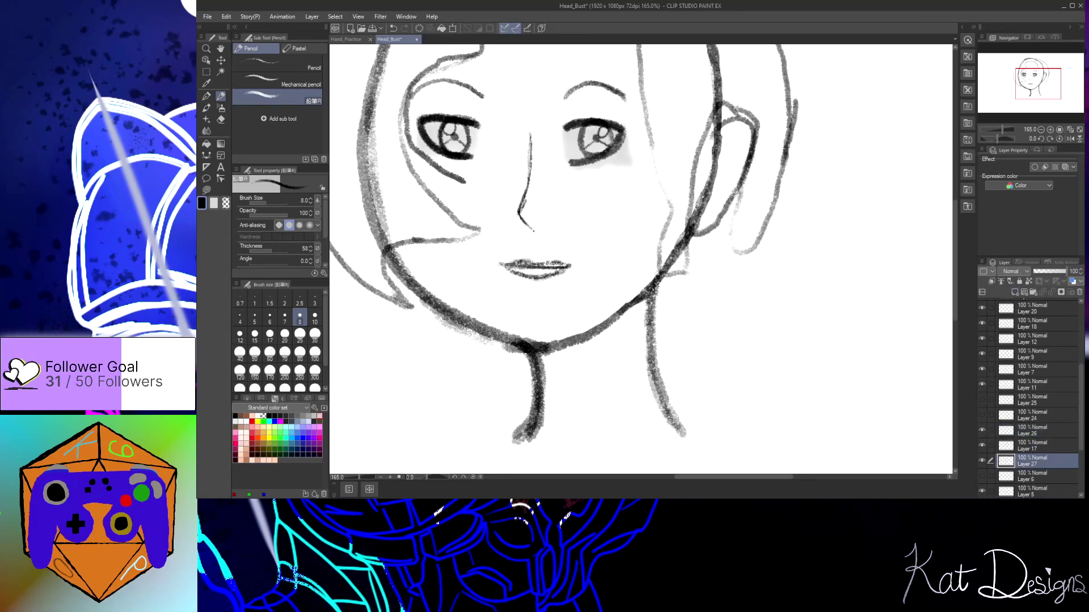
mouse_move(508, 267)
mouse_down()
mouse_move(530, 279)
mouse_move(566, 266)
mouse_move(505, 265)
mouse_move(565, 266)
mouse_move(536, 281)
mouse_move(501, 265)
mouse_up()
click(982, 445)
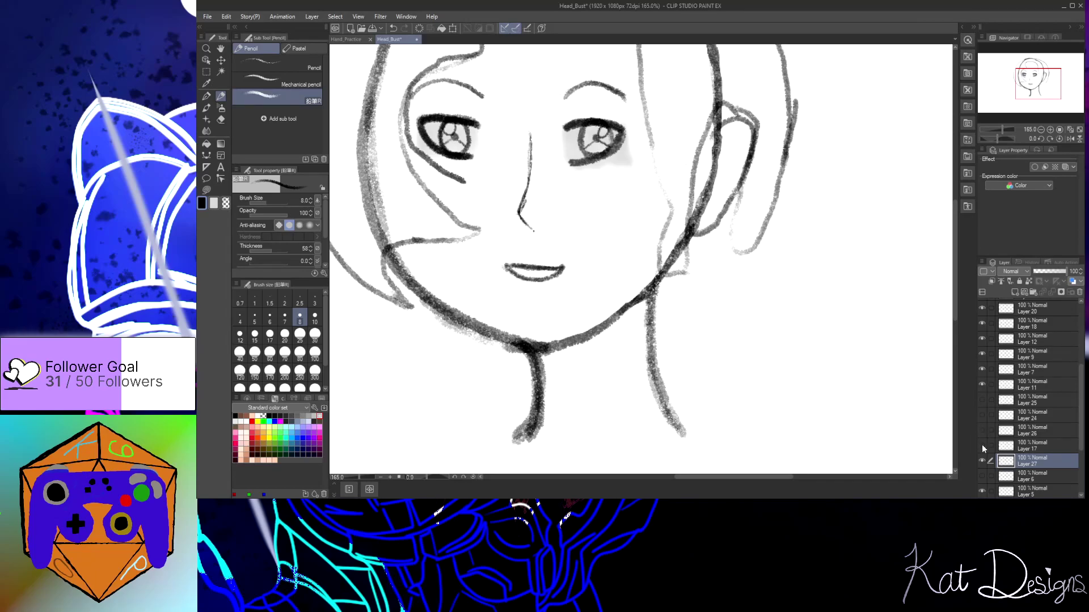
drag(501, 264, 560, 267)
drag(509, 265, 530, 282)
Sketch a thin diagonal shadow line across the neck below the jaw on a new layer above Layer 2
scroll(718, 324, down, 3)
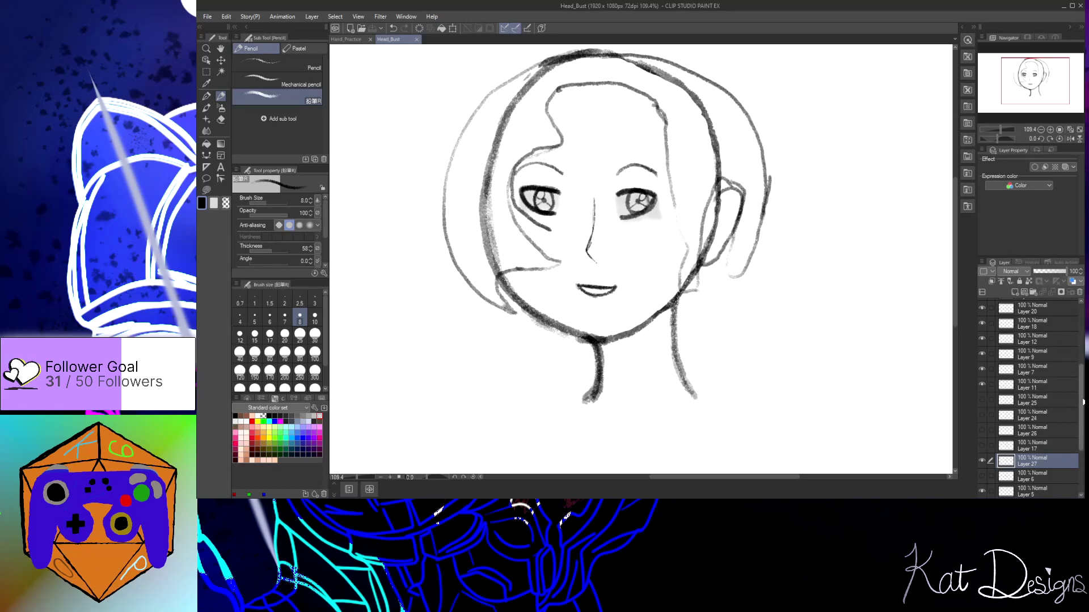
scroll(1083, 403, down, 3)
click(1031, 457)
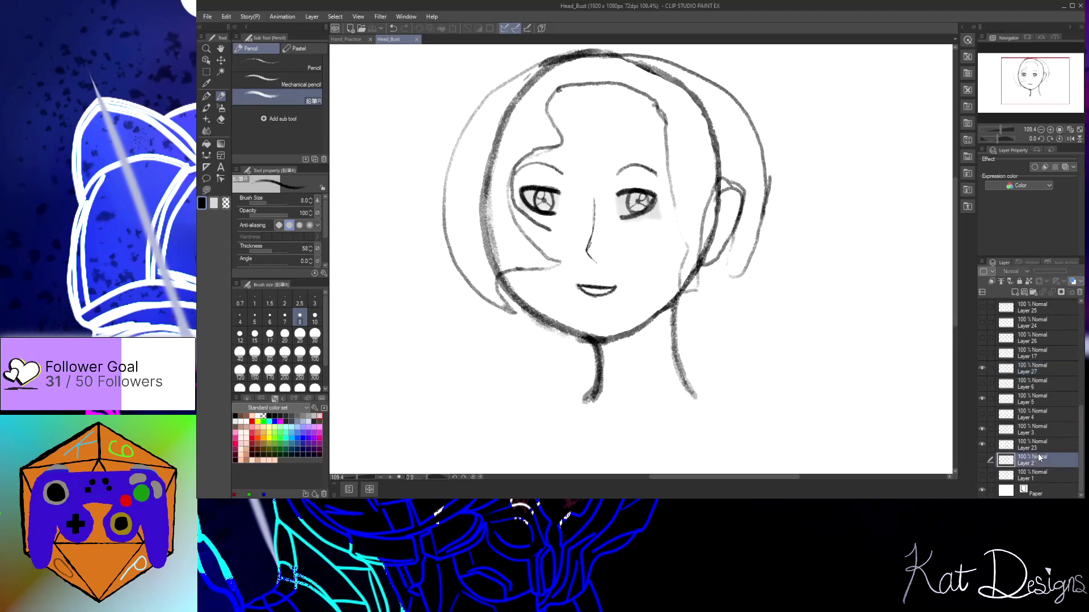
click(1015, 292)
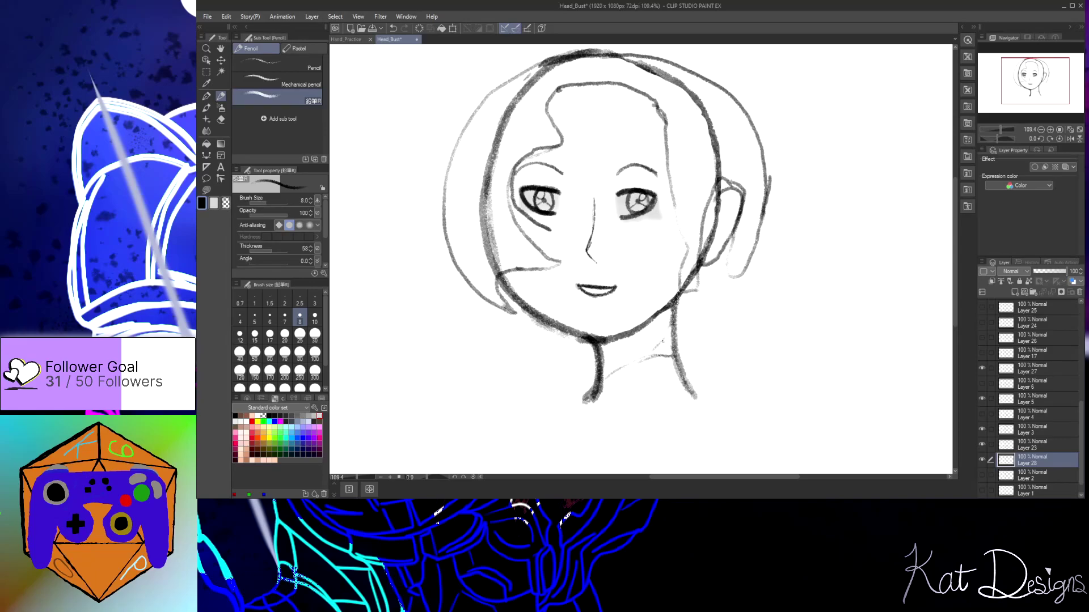
drag(604, 390, 639, 362)
drag(609, 376, 668, 353)
drag(655, 352, 630, 374)
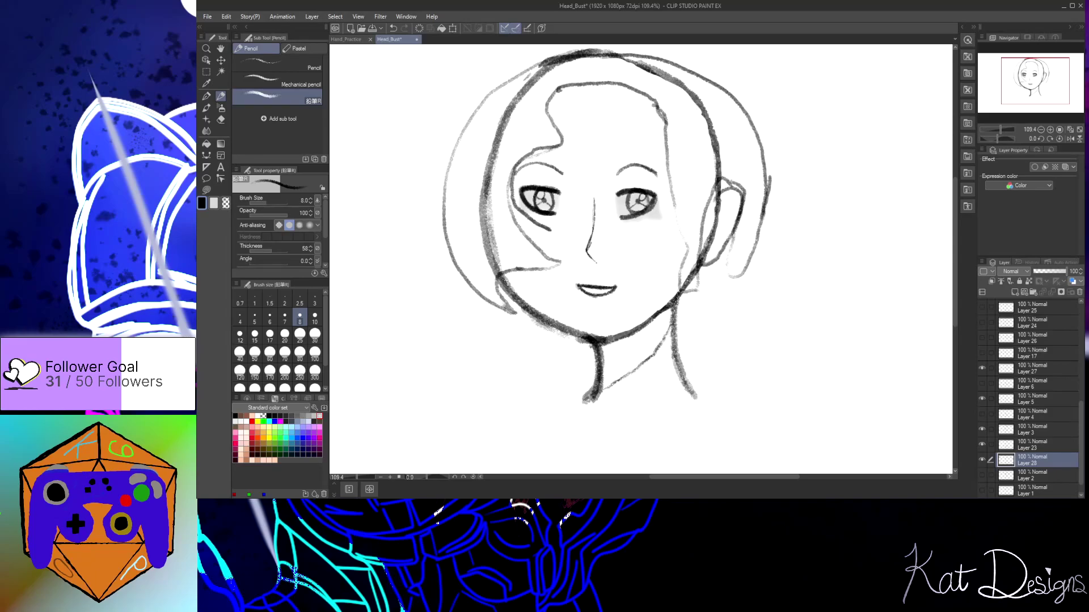
Add another new layer above Layer 2 and set the secondary drawing colour to a pale pink skin tone
scroll(1074, 465, down, 1)
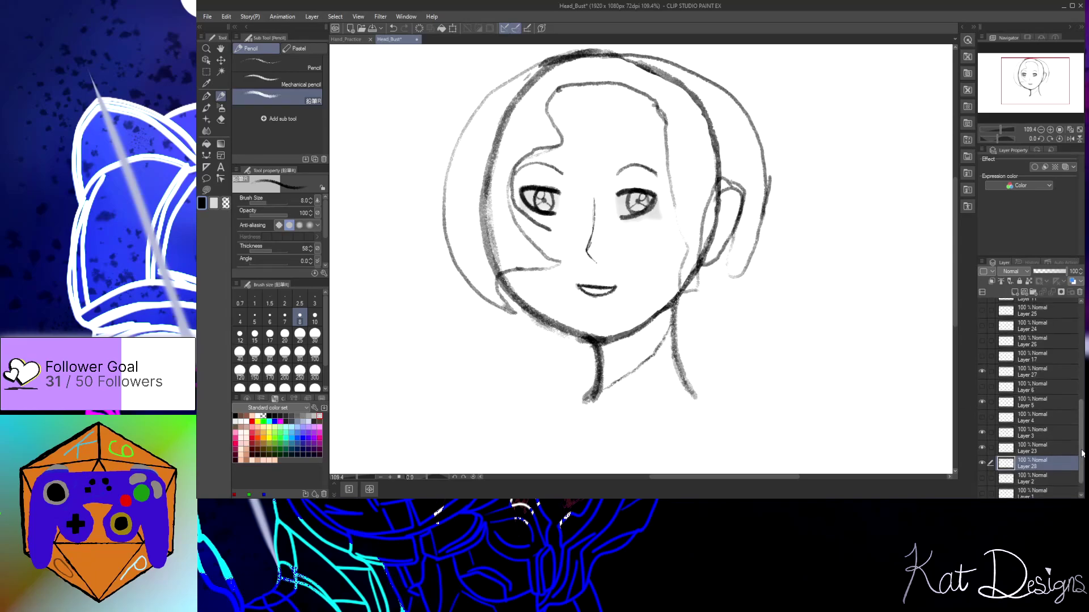
click(1047, 459)
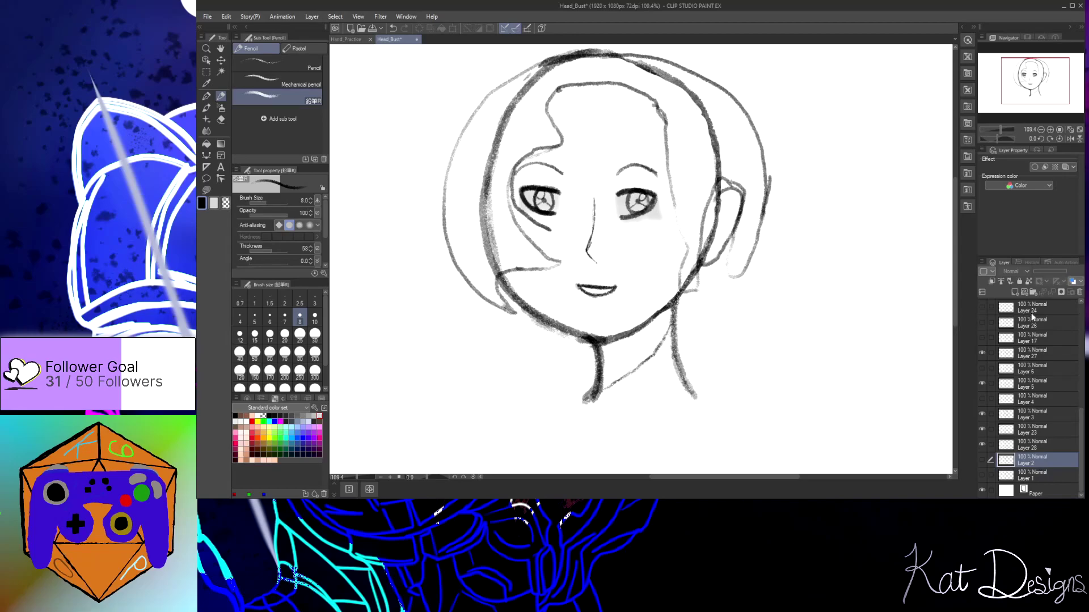
click(1015, 295)
click(214, 203)
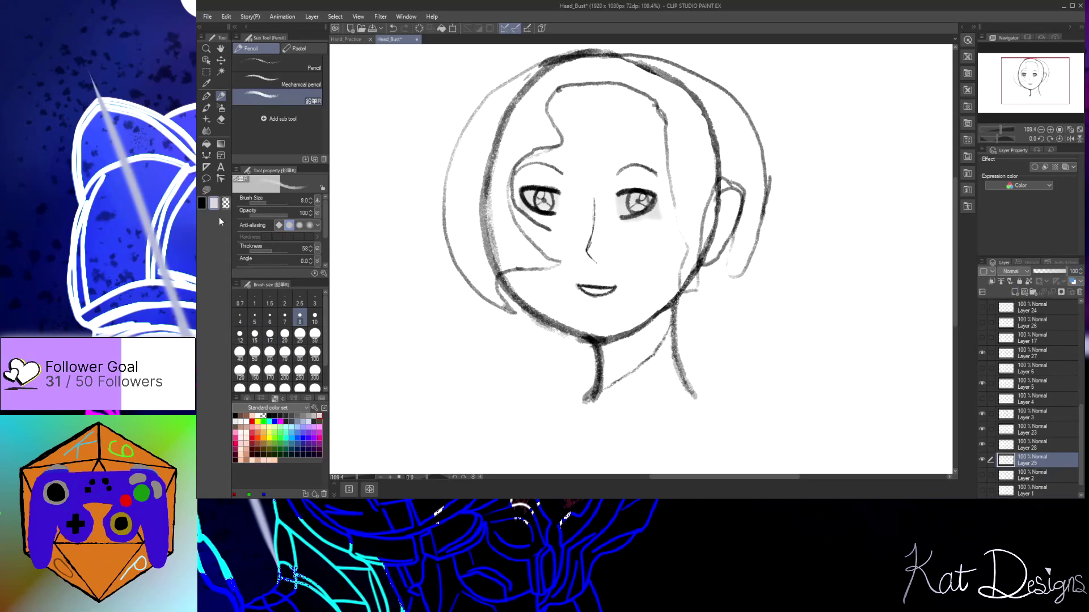
click(264, 459)
click(242, 453)
click(245, 448)
click(244, 452)
click(242, 457)
click(245, 449)
click(247, 443)
click(242, 437)
click(243, 438)
Paint the neck and the ear pale pink using the Turnip pen at brush size 20
click(207, 96)
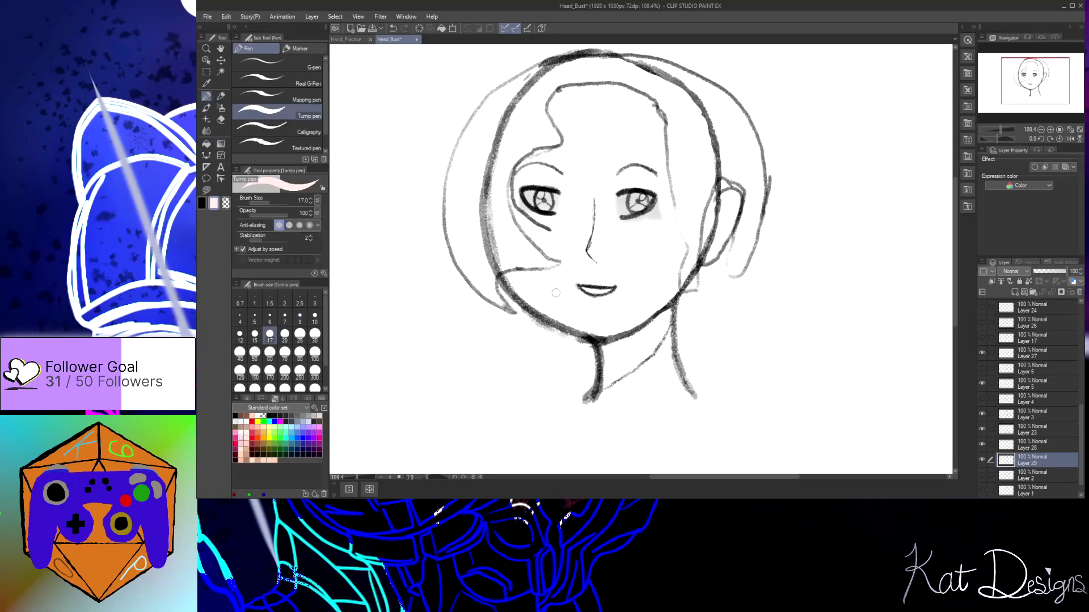
click(284, 335)
mouse_move(665, 321)
mouse_down()
mouse_move(602, 346)
mouse_move(665, 315)
mouse_move(637, 368)
mouse_move(655, 347)
mouse_move(607, 386)
mouse_move(606, 345)
mouse_move(596, 400)
mouse_move(617, 353)
mouse_move(609, 373)
mouse_move(607, 347)
mouse_move(603, 366)
mouse_move(602, 353)
mouse_move(610, 360)
mouse_move(615, 342)
mouse_move(612, 367)
mouse_move(622, 343)
mouse_move(621, 368)
mouse_move(631, 340)
mouse_move(624, 367)
mouse_move(659, 321)
mouse_move(621, 362)
mouse_up()
mouse_move(656, 323)
mouse_down()
mouse_move(667, 313)
mouse_move(664, 339)
mouse_up()
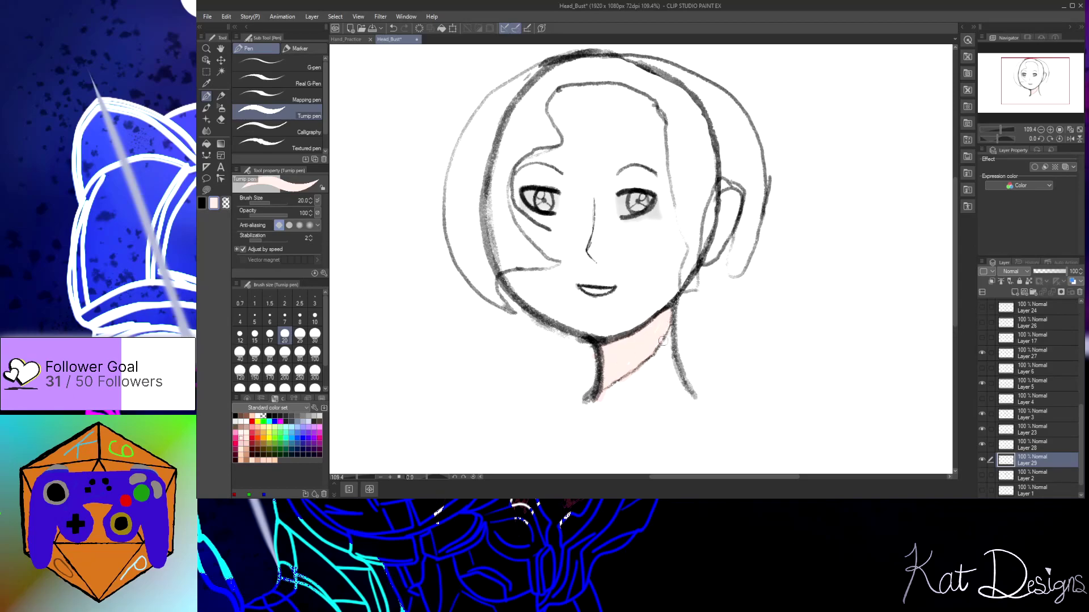
mouse_move(720, 196)
mouse_down()
mouse_move(734, 195)
mouse_move(736, 212)
mouse_move(706, 261)
mouse_move(725, 206)
mouse_move(713, 256)
mouse_up()
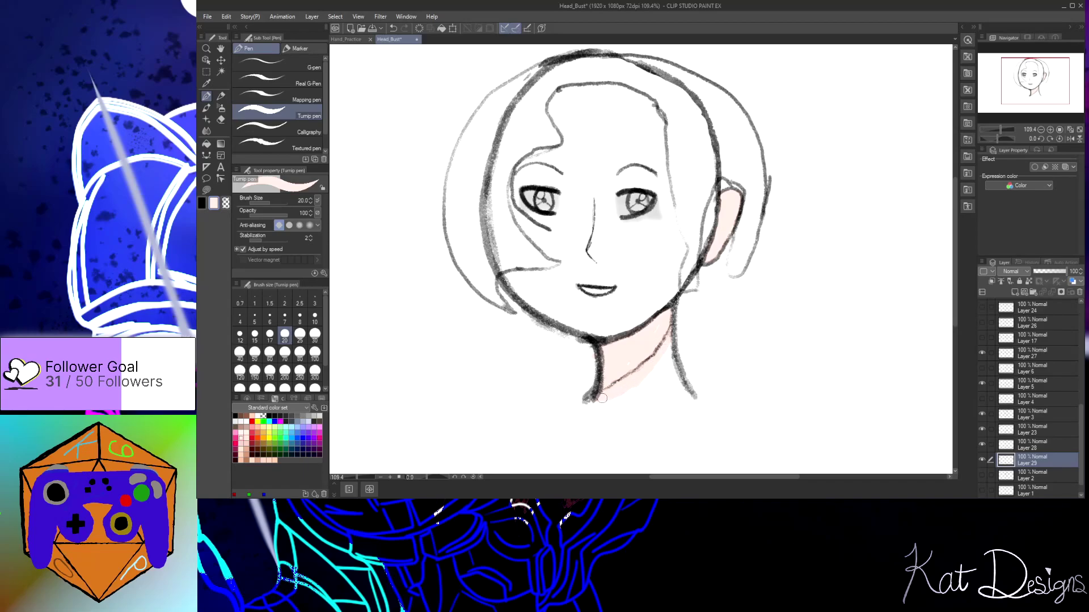
mouse_move(596, 401)
mouse_down()
mouse_move(659, 390)
mouse_move(692, 399)
mouse_move(619, 397)
mouse_up()
mouse_move(671, 335)
mouse_down()
mouse_move(668, 385)
mouse_move(631, 389)
mouse_move(675, 383)
mouse_move(641, 383)
mouse_move(680, 378)
mouse_move(664, 356)
mouse_move(676, 378)
mouse_move(660, 363)
mouse_move(645, 377)
mouse_move(673, 374)
mouse_move(652, 359)
mouse_move(625, 362)
mouse_move(620, 375)
mouse_move(652, 338)
mouse_move(613, 379)
mouse_up()
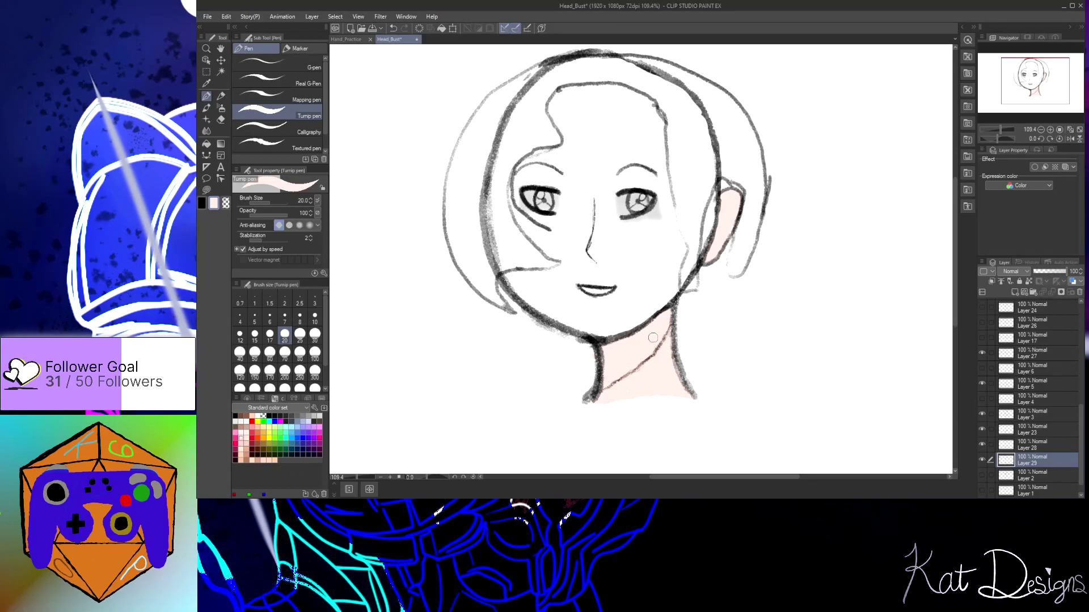
Paint pale pink along the jaw and cheek edges, then fill the face and the rest of the head with Refer other layers
mouse_move(713, 194)
mouse_down()
mouse_move(704, 246)
mouse_move(710, 218)
mouse_move(700, 256)
mouse_move(710, 189)
mouse_move(693, 258)
mouse_move(681, 251)
mouse_move(693, 262)
mouse_move(700, 249)
mouse_move(677, 282)
mouse_move(697, 264)
mouse_move(672, 300)
mouse_move(680, 290)
mouse_move(621, 343)
mouse_up()
mouse_move(527, 298)
mouse_down()
mouse_move(506, 273)
mouse_move(538, 316)
mouse_up()
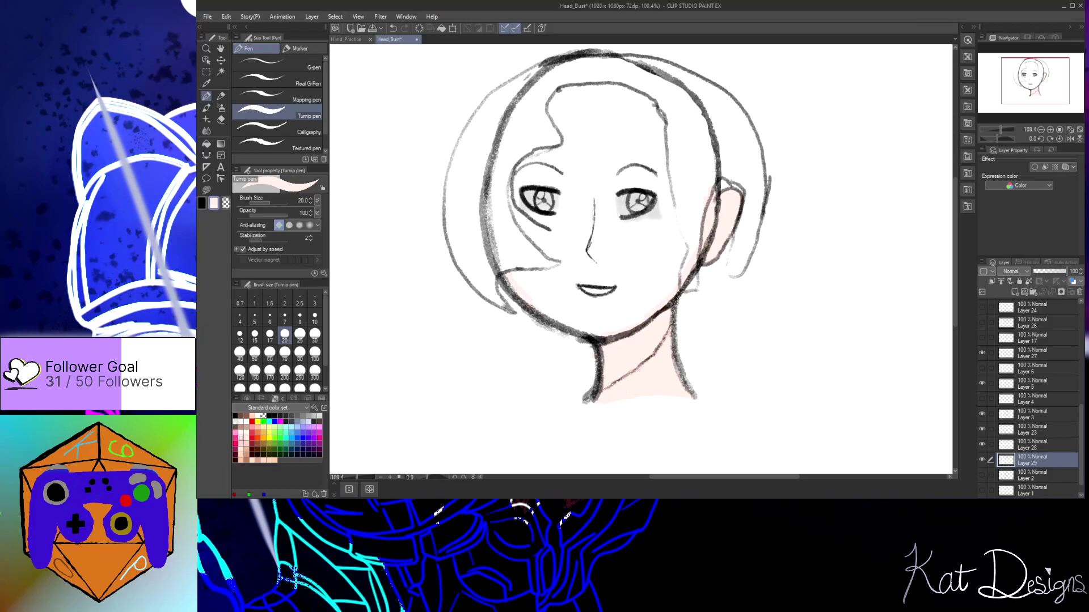
click(206, 143)
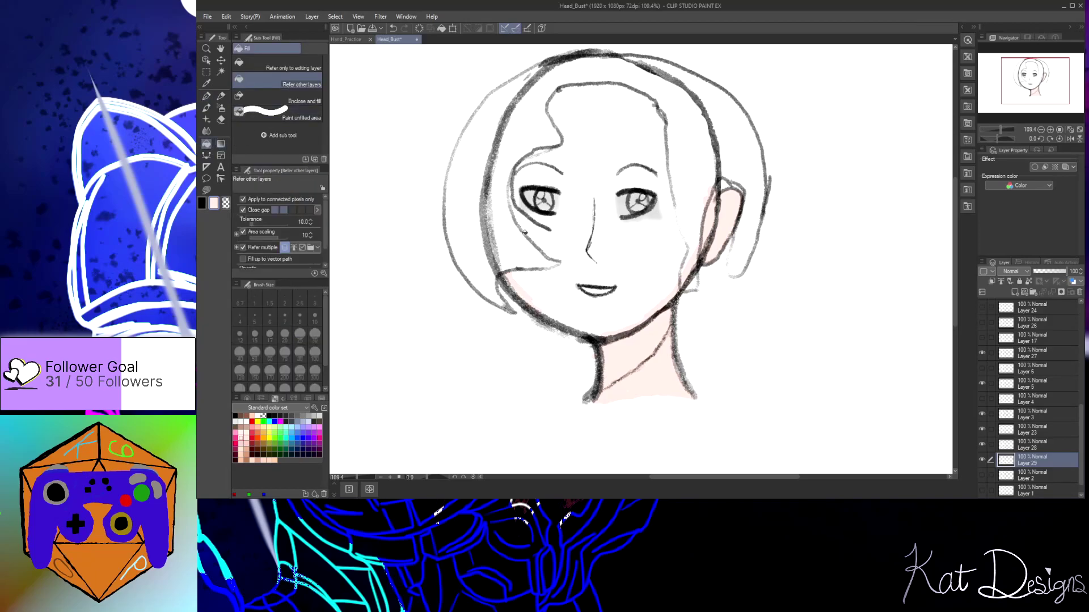
click(566, 305)
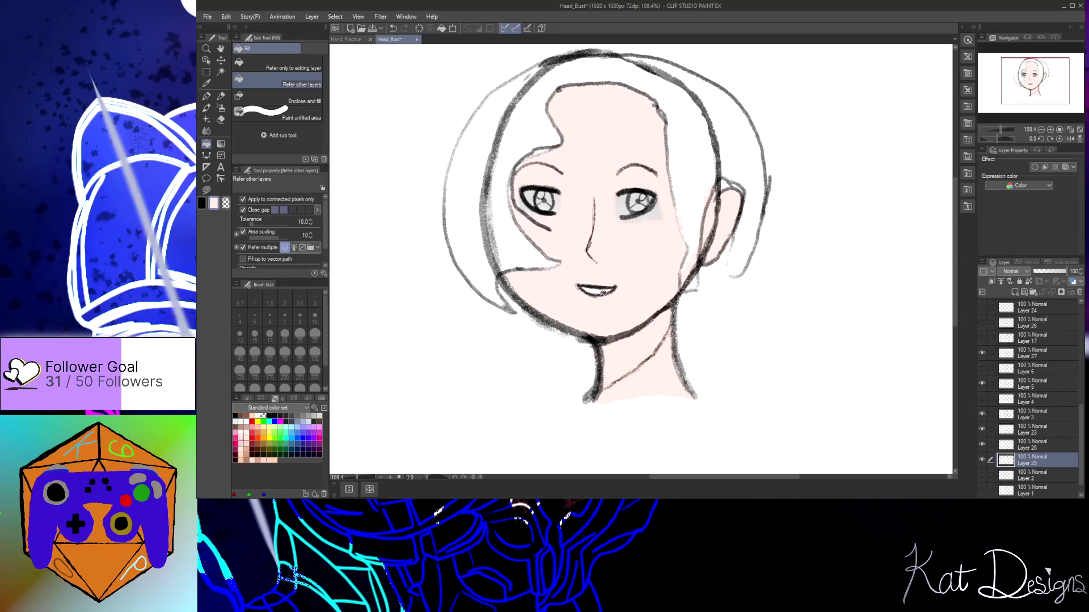
click(694, 212)
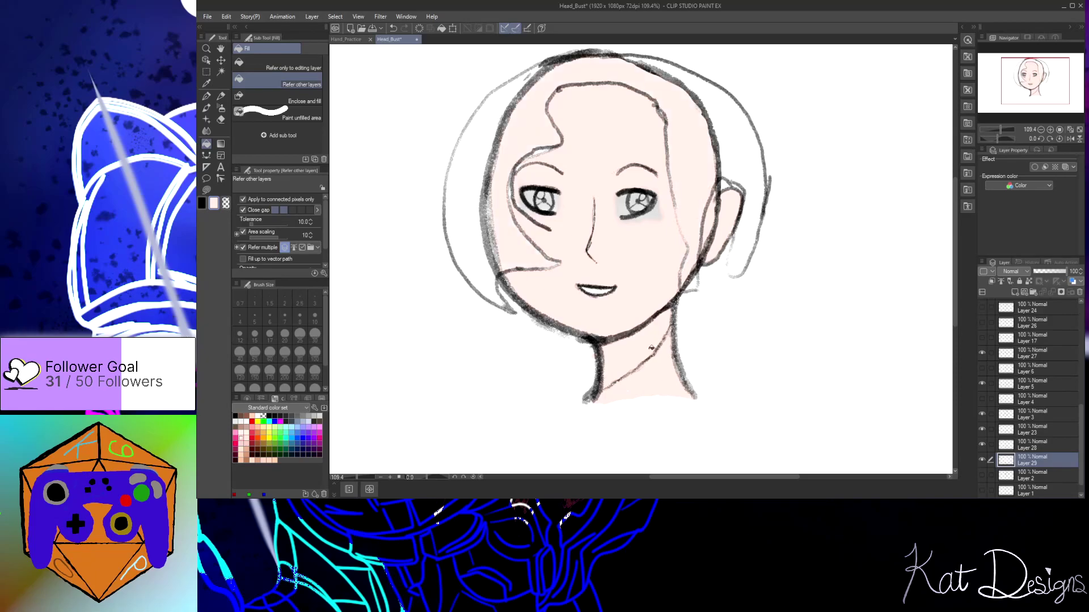
Touch up the skin colour around the eye and along the outer cheek outline with the Turnip pen
click(207, 96)
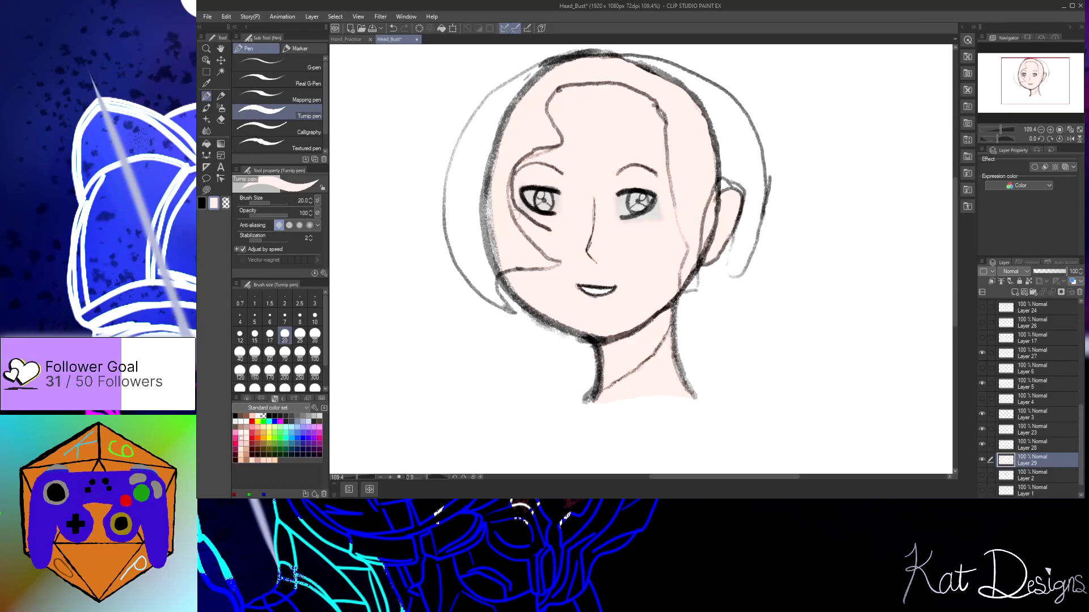
drag(544, 222, 553, 229)
drag(496, 234, 490, 207)
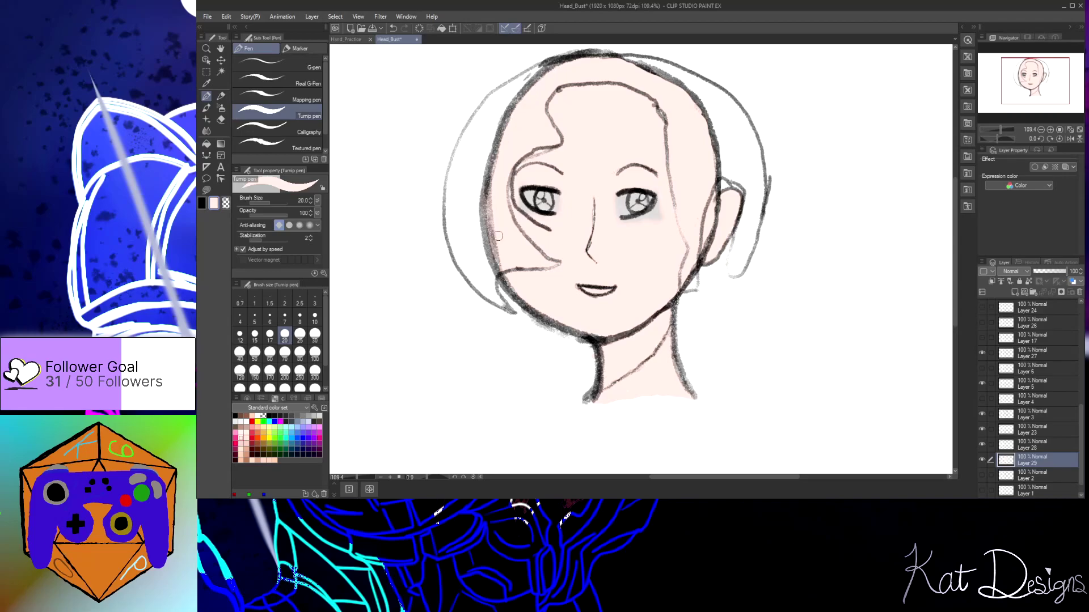
drag(487, 284, 483, 196)
Check the skin edge by toggling Layer 3's head outline, and extend the pale pink out to the temple, cheek and crown outlines
click(982, 414)
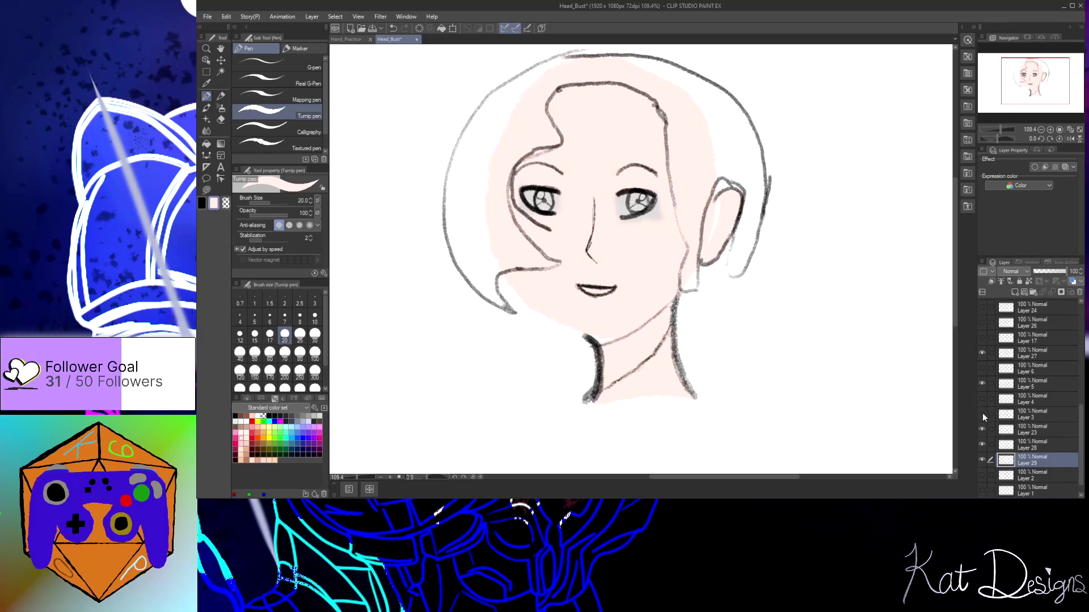
click(982, 414)
click(990, 414)
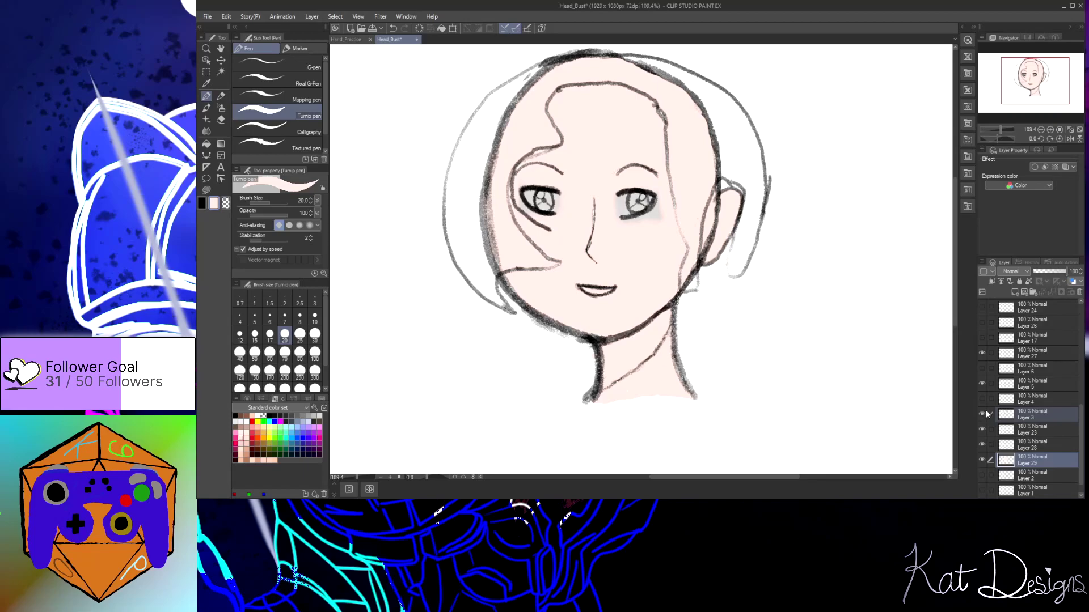
click(989, 414)
click(982, 414)
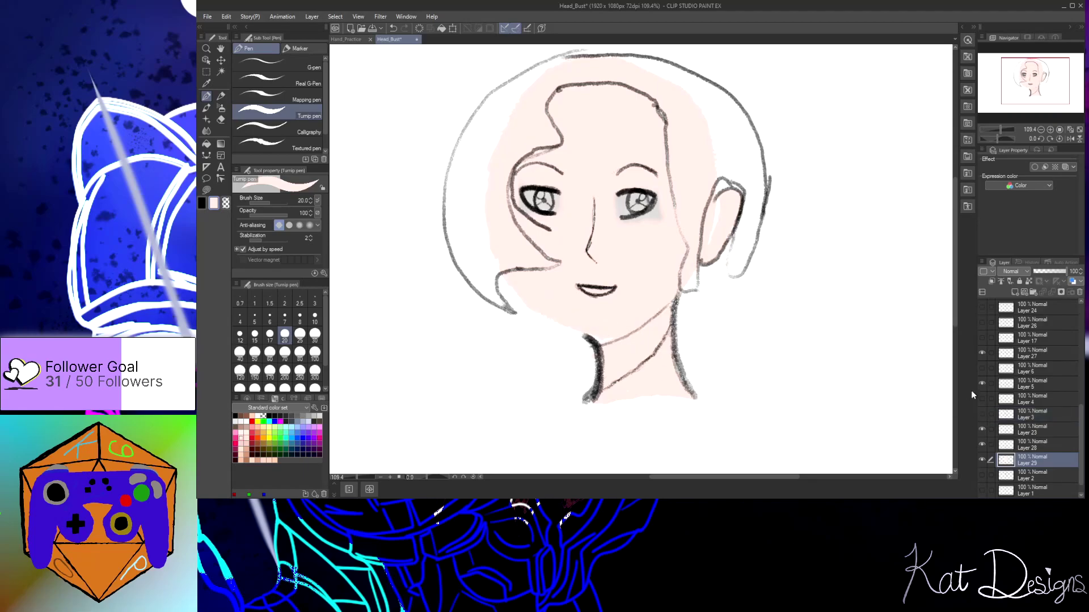
click(982, 414)
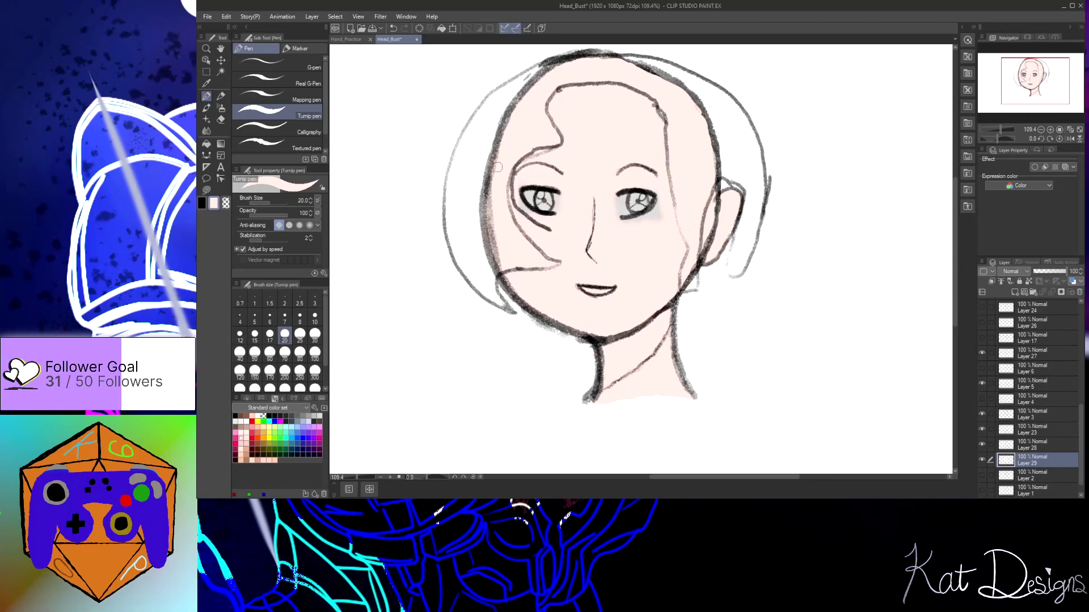
drag(509, 115, 485, 207)
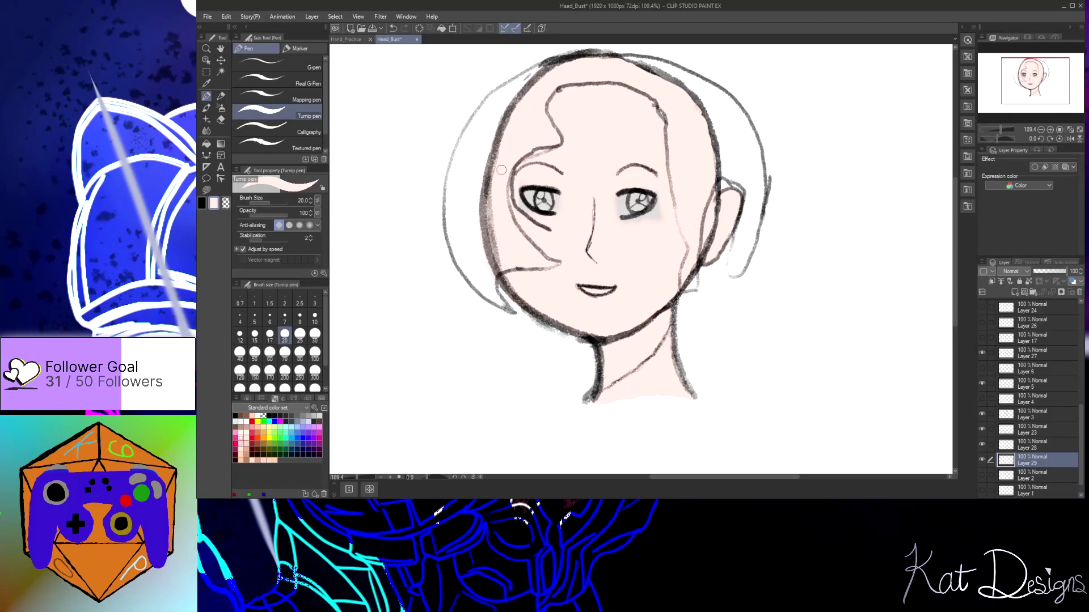
drag(499, 296, 492, 275)
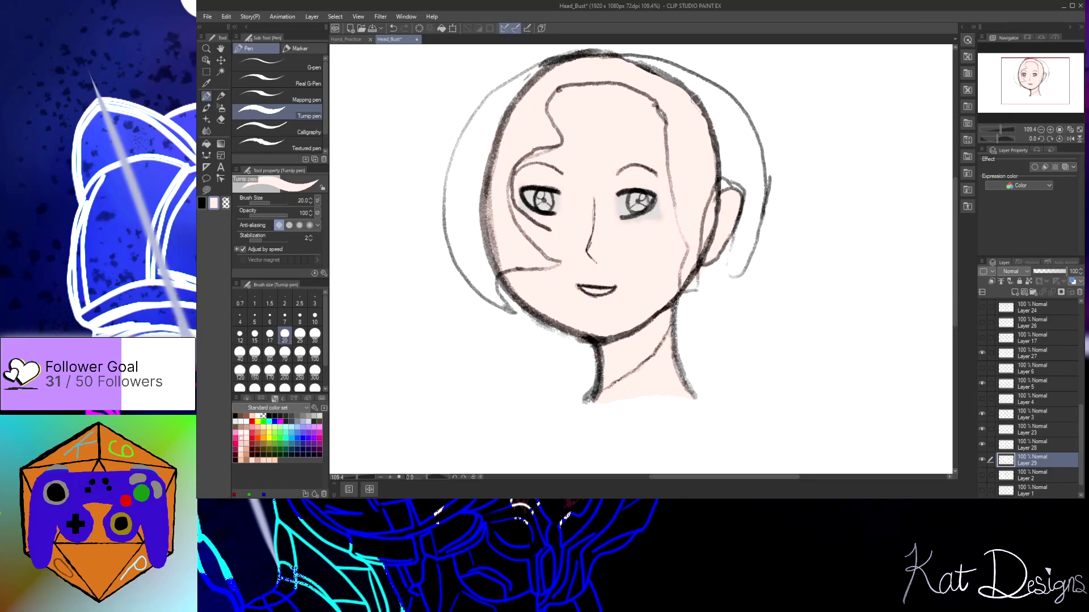
drag(662, 75, 639, 64)
Extend the skin colour to the outline of the neck and leave Layer 3's head outline hidden
click(982, 415)
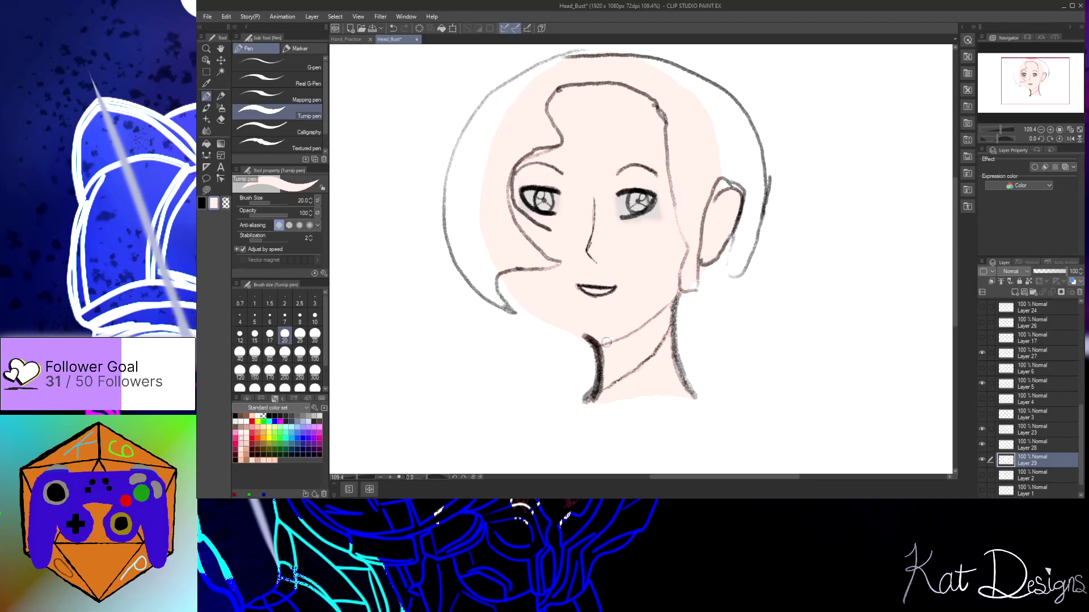
drag(677, 291, 677, 362)
click(982, 414)
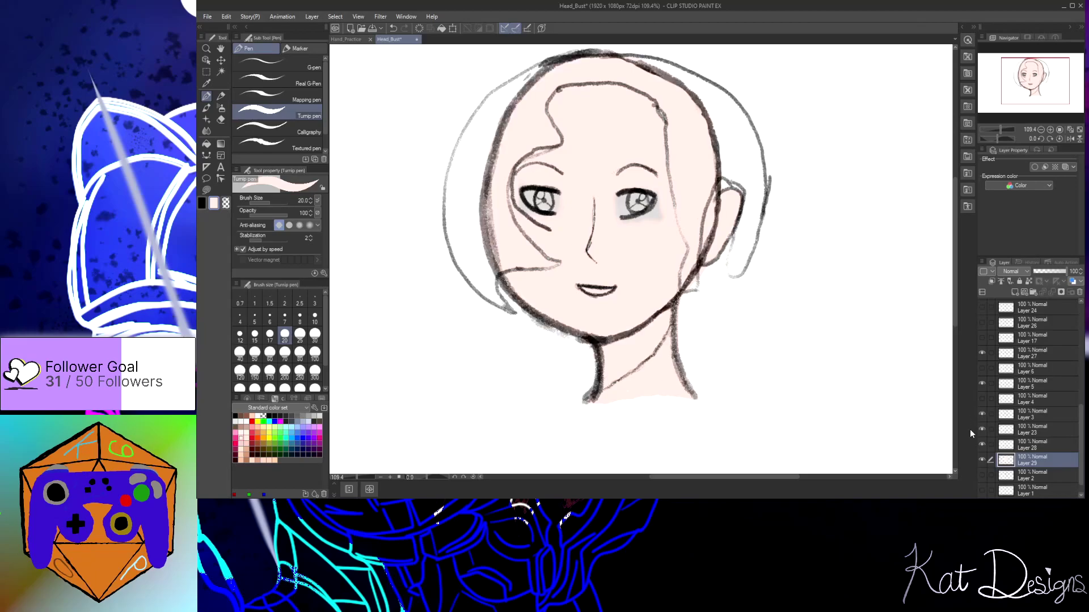
click(982, 415)
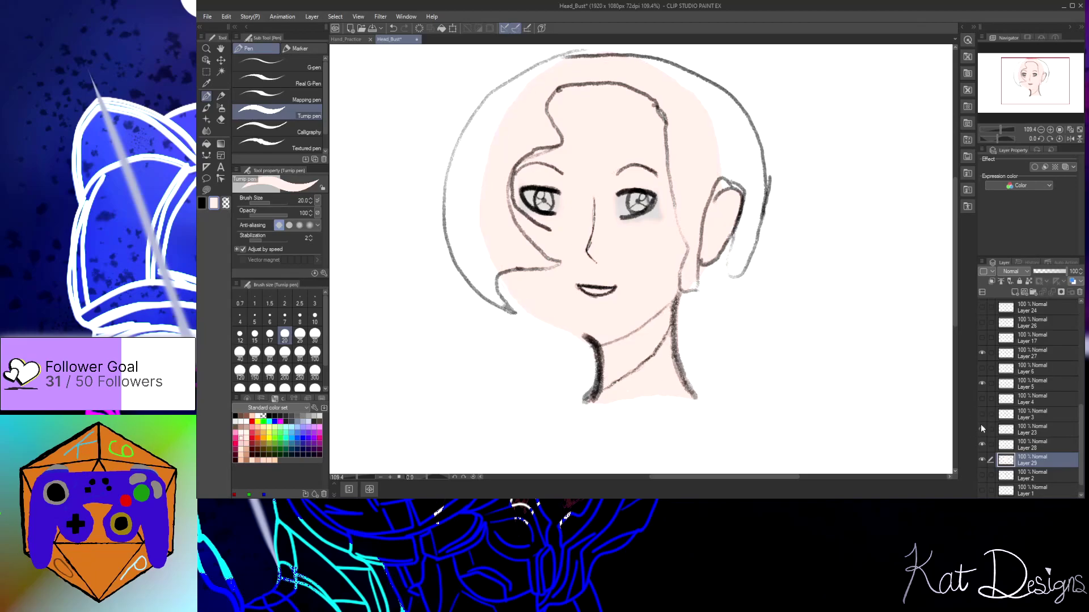
scroll(982, 424, up, 5)
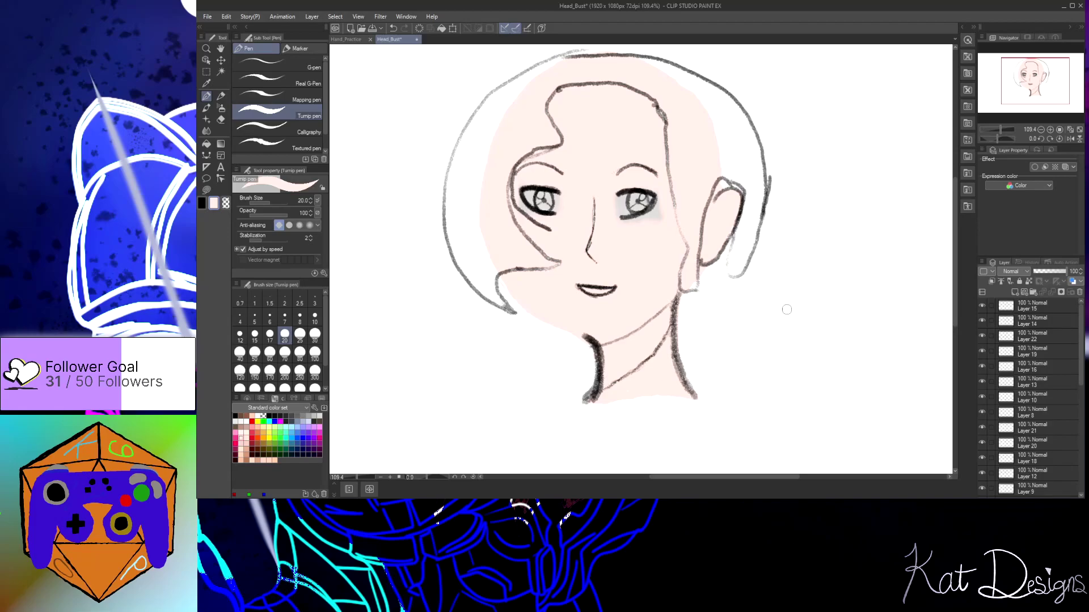
drag(1077, 352, 1069, 467)
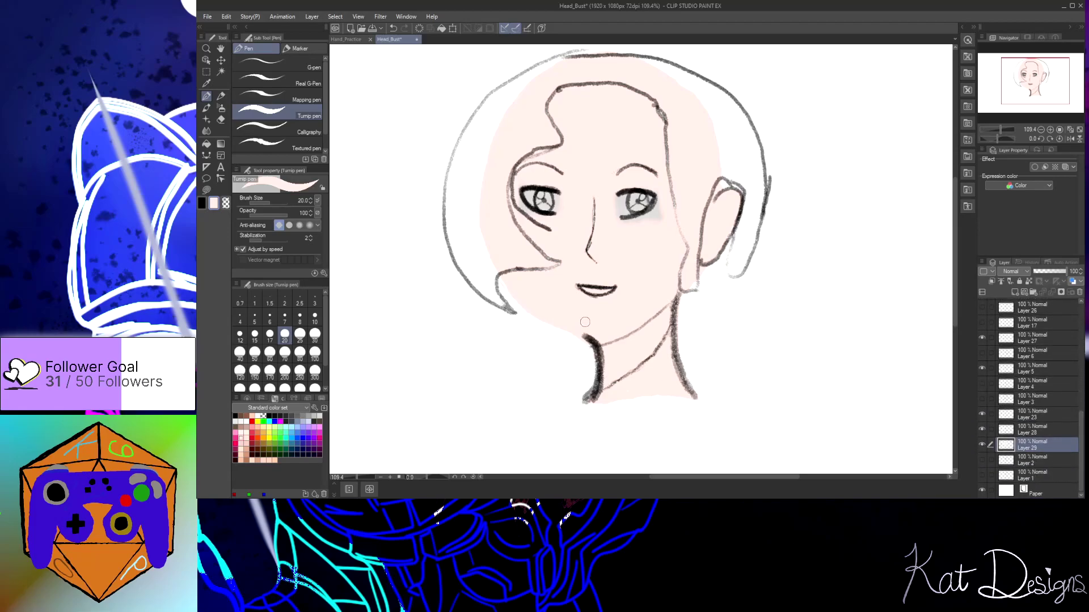
scroll(582, 322, up, 5)
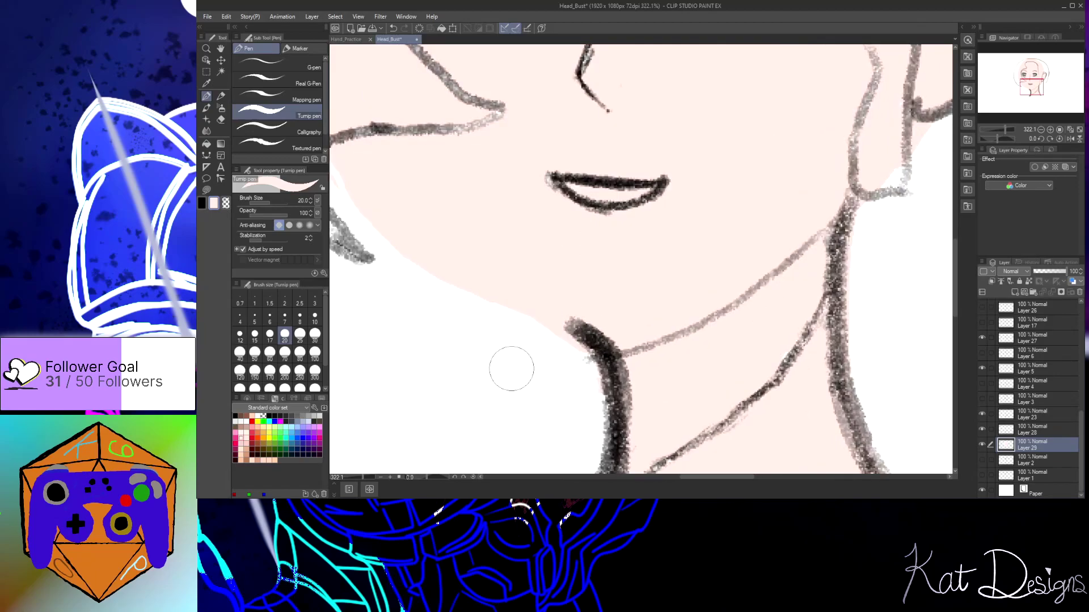
Extend the pale skin colour along the jaw edge beside the chin with the Turnip pen
mouse_move(579, 359)
mouse_down()
mouse_move(547, 325)
mouse_move(507, 324)
mouse_up()
Shade the neck between the jaw line and the neck shadow line in darker pink with the Round watercolor brush at size 15
click(242, 440)
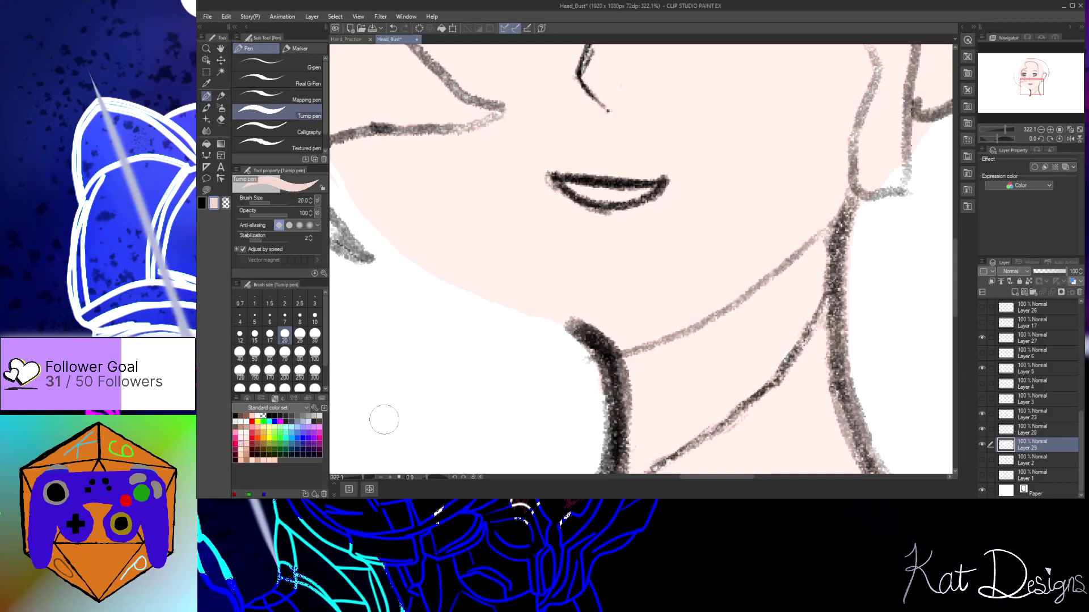
click(207, 108)
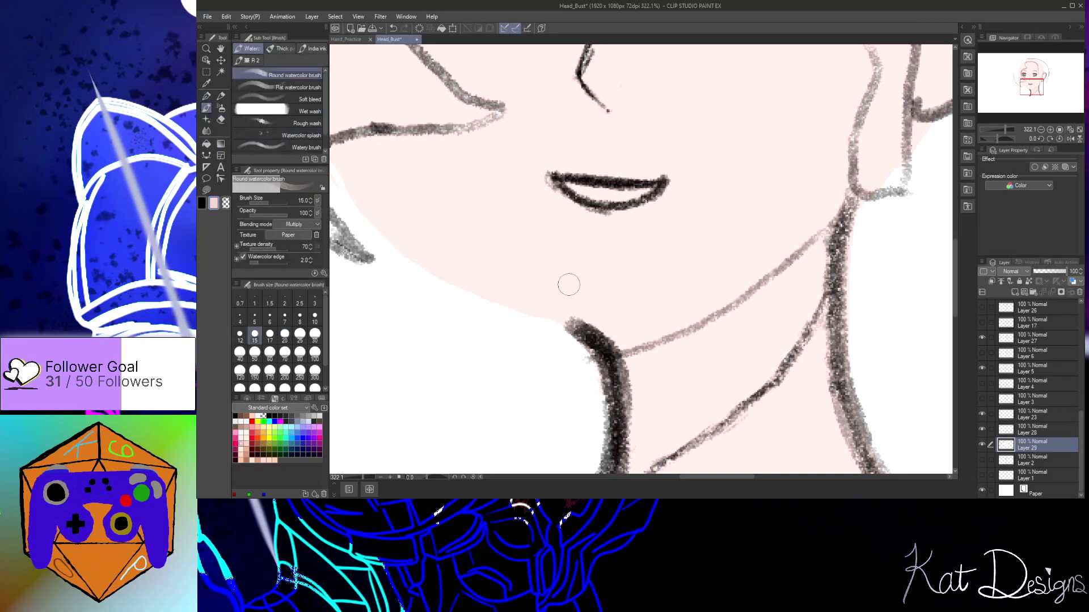
mouse_move(828, 235)
mouse_down()
mouse_move(782, 283)
mouse_move(820, 244)
mouse_move(726, 319)
mouse_move(758, 294)
mouse_move(628, 368)
mouse_move(833, 251)
mouse_move(767, 310)
mouse_move(630, 379)
mouse_move(787, 315)
mouse_move(821, 265)
mouse_move(772, 311)
mouse_move(626, 379)
mouse_move(817, 264)
mouse_move(667, 362)
mouse_move(732, 332)
mouse_move(634, 379)
mouse_move(724, 348)
mouse_move(828, 276)
mouse_move(820, 260)
mouse_move(806, 291)
mouse_move(654, 380)
mouse_move(748, 329)
mouse_move(706, 360)
mouse_move(635, 392)
mouse_move(656, 386)
mouse_move(790, 295)
mouse_move(779, 322)
mouse_move(769, 311)
mouse_move(813, 265)
mouse_move(739, 313)
mouse_move(822, 242)
mouse_move(752, 303)
mouse_move(622, 370)
mouse_move(832, 249)
mouse_move(643, 340)
mouse_move(660, 339)
mouse_move(604, 343)
mouse_move(810, 264)
mouse_move(820, 246)
mouse_move(766, 294)
mouse_move(659, 352)
mouse_move(679, 356)
mouse_move(811, 263)
mouse_move(761, 313)
mouse_move(648, 379)
mouse_move(690, 369)
mouse_move(827, 271)
mouse_move(755, 373)
mouse_up()
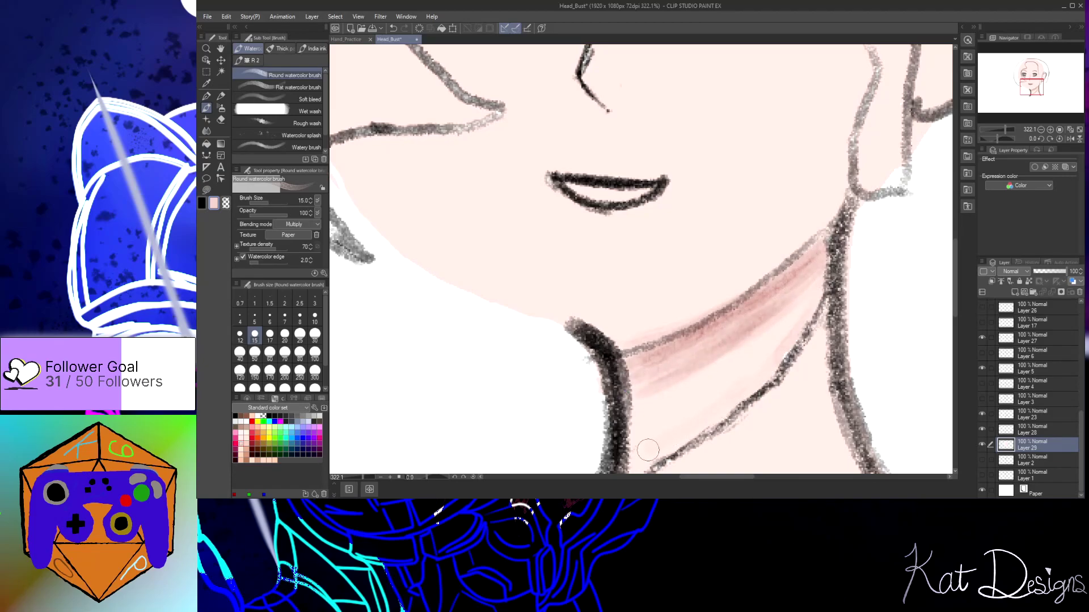
click(628, 476)
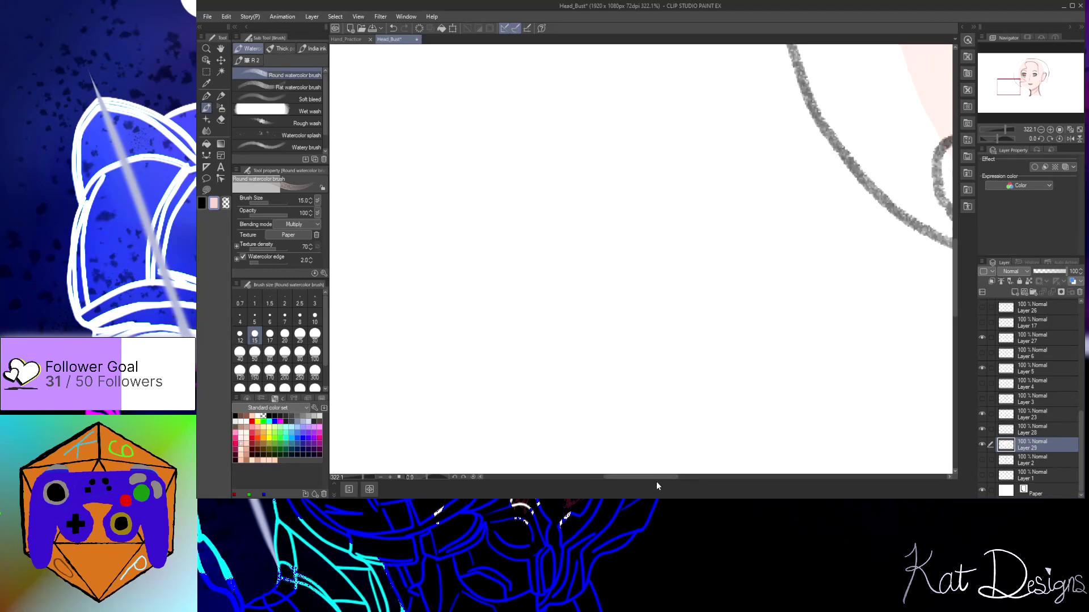
drag(661, 479, 755, 476)
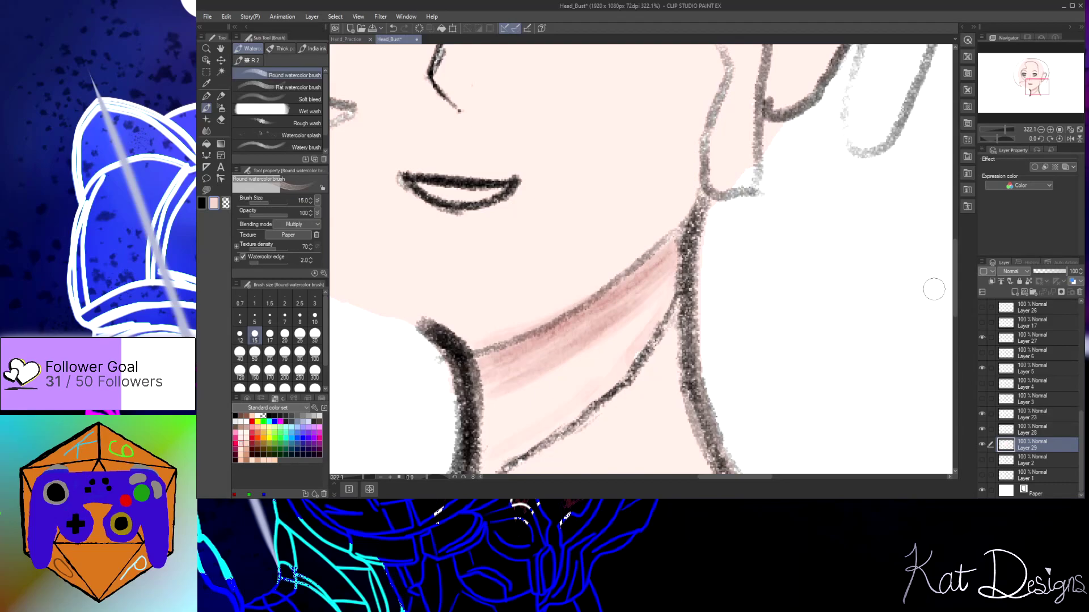
drag(956, 291, 958, 316)
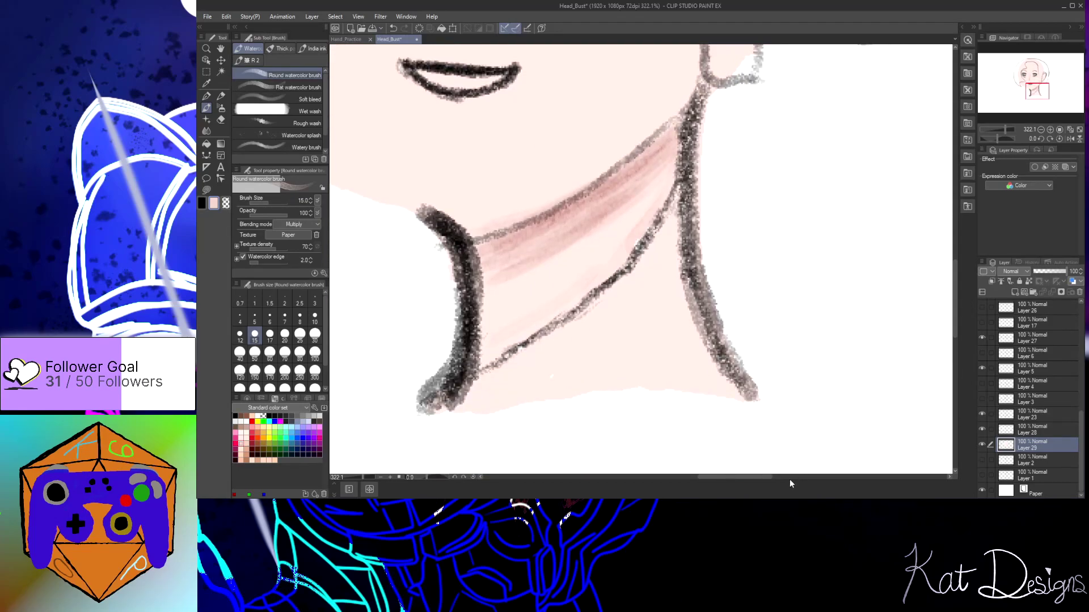
drag(745, 480, 740, 479)
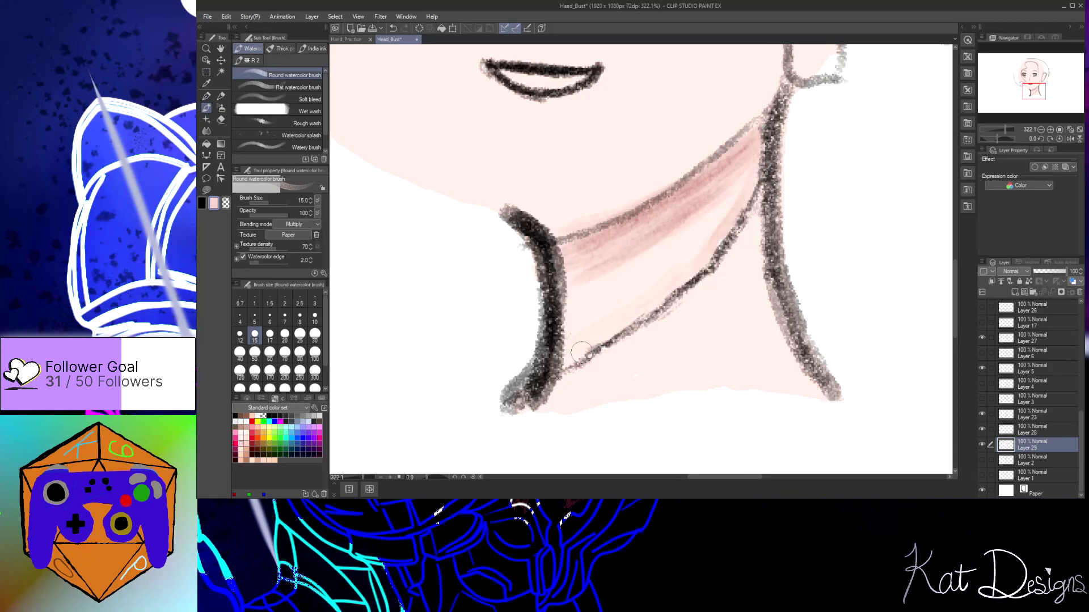
mouse_move(573, 357)
mouse_down()
mouse_move(642, 296)
mouse_move(692, 218)
mouse_move(756, 164)
mouse_move(657, 295)
mouse_move(692, 250)
mouse_move(564, 341)
mouse_move(721, 193)
mouse_move(642, 288)
mouse_move(666, 257)
mouse_move(586, 318)
mouse_move(659, 255)
mouse_move(566, 317)
mouse_move(661, 251)
mouse_move(577, 306)
mouse_move(629, 278)
mouse_move(599, 303)
mouse_move(574, 308)
mouse_move(701, 211)
mouse_move(683, 236)
mouse_move(590, 275)
mouse_move(699, 230)
mouse_move(743, 170)
mouse_move(648, 284)
mouse_move(734, 197)
mouse_move(666, 264)
mouse_move(714, 228)
mouse_move(665, 292)
mouse_move(578, 348)
mouse_move(703, 258)
mouse_move(747, 153)
mouse_move(721, 189)
mouse_move(648, 234)
mouse_move(695, 189)
mouse_up()
Check the shading against the whole bust, and deepen the pink on the neck below the jaw line
scroll(777, 237, down, 5)
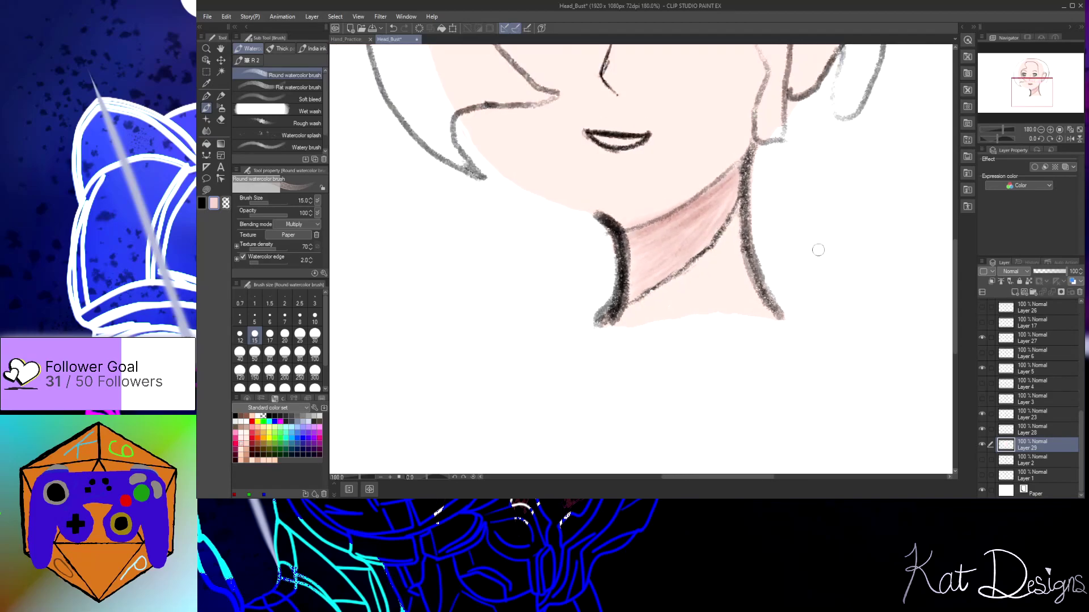
scroll(851, 265, down, 2)
drag(718, 478, 746, 476)
drag(955, 281, 956, 256)
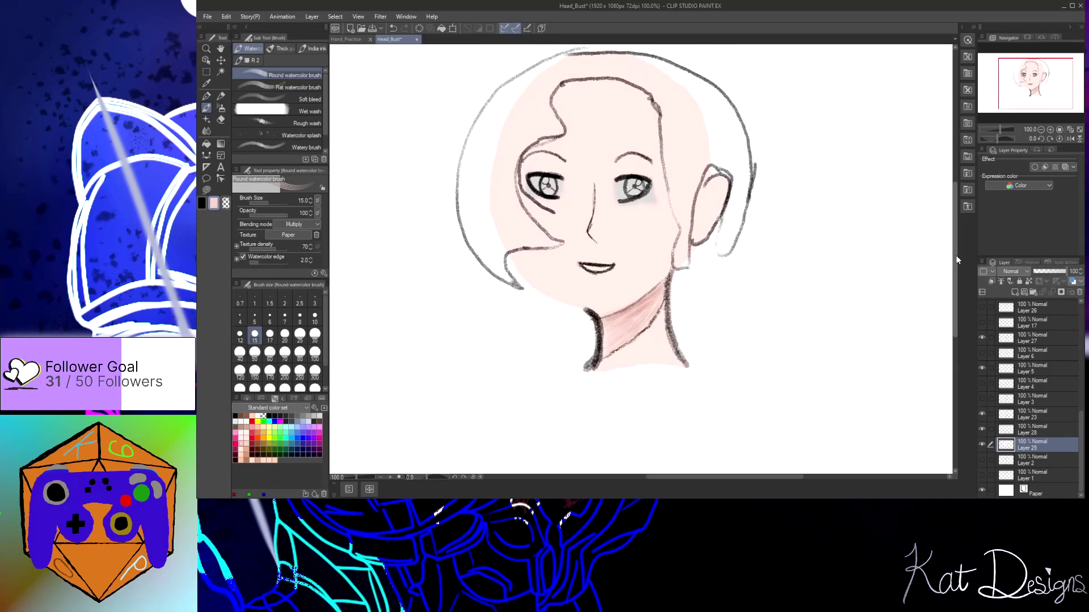
scroll(954, 256, down, 5)
scroll(952, 258, up, 10)
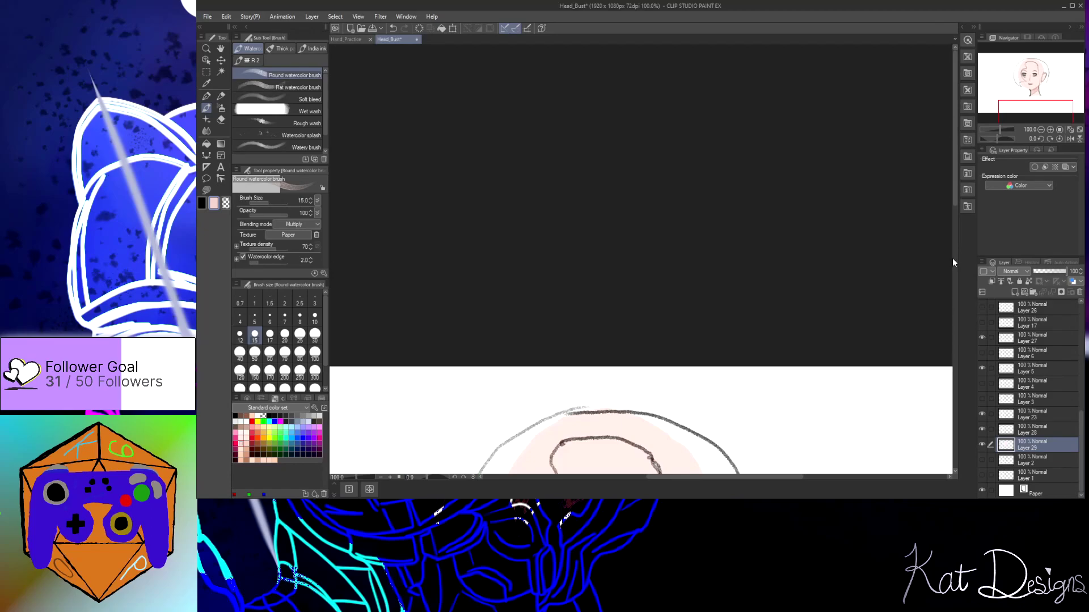
scroll(697, 374, down, 2)
drag(957, 183, 948, 275)
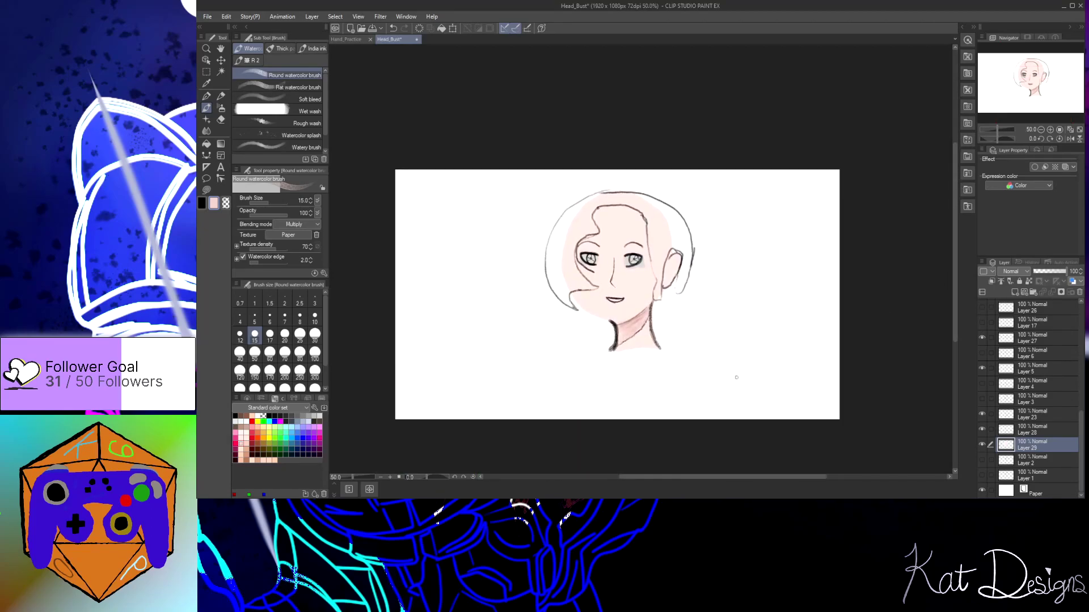
scroll(643, 329, up, 6)
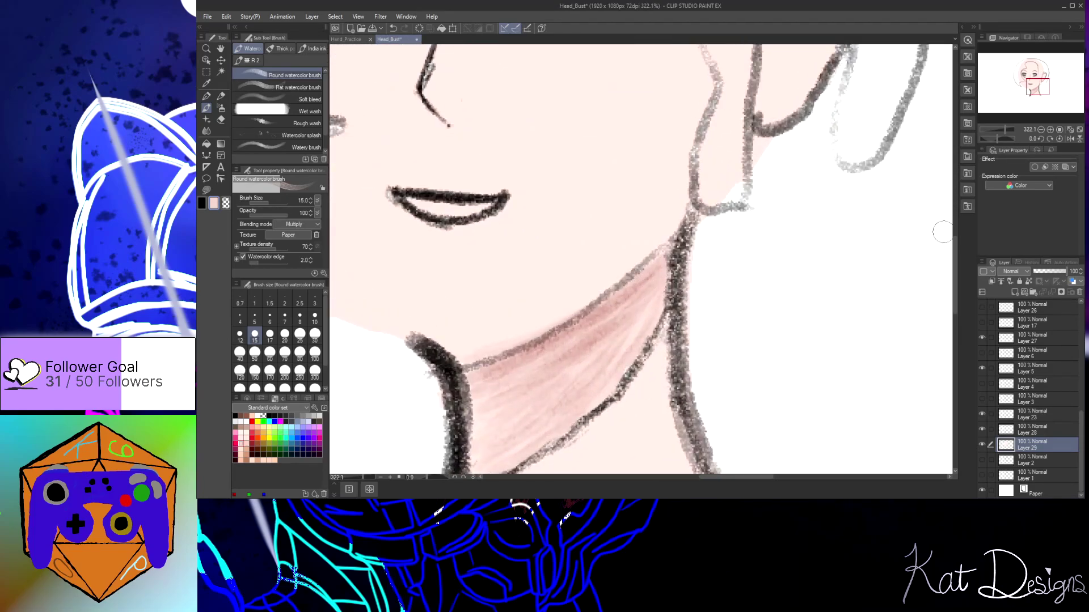
drag(957, 260, 958, 282)
mouse_move(647, 155)
mouse_down()
mouse_move(634, 178)
mouse_move(660, 141)
mouse_move(589, 208)
mouse_move(621, 197)
mouse_move(482, 279)
mouse_move(561, 238)
mouse_move(612, 198)
mouse_move(633, 161)
mouse_move(655, 182)
mouse_move(559, 251)
mouse_move(596, 238)
mouse_move(480, 292)
mouse_move(675, 179)
mouse_move(669, 158)
mouse_move(609, 238)
mouse_move(636, 205)
mouse_move(482, 311)
mouse_up()
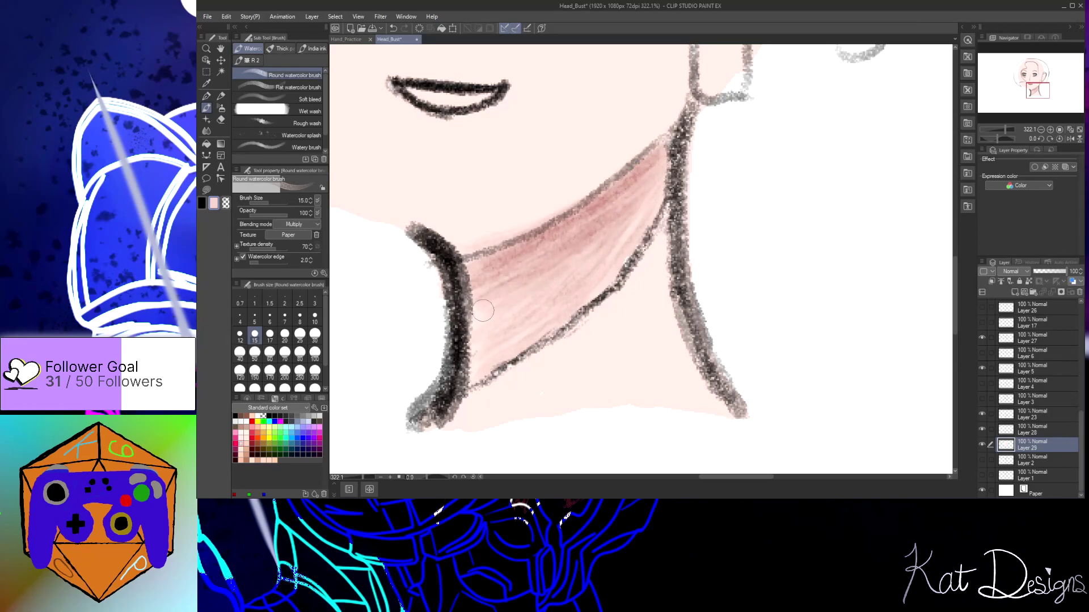
Spray grey over the pink neck shadow with the Soft airbrush at size 15
click(219, 107)
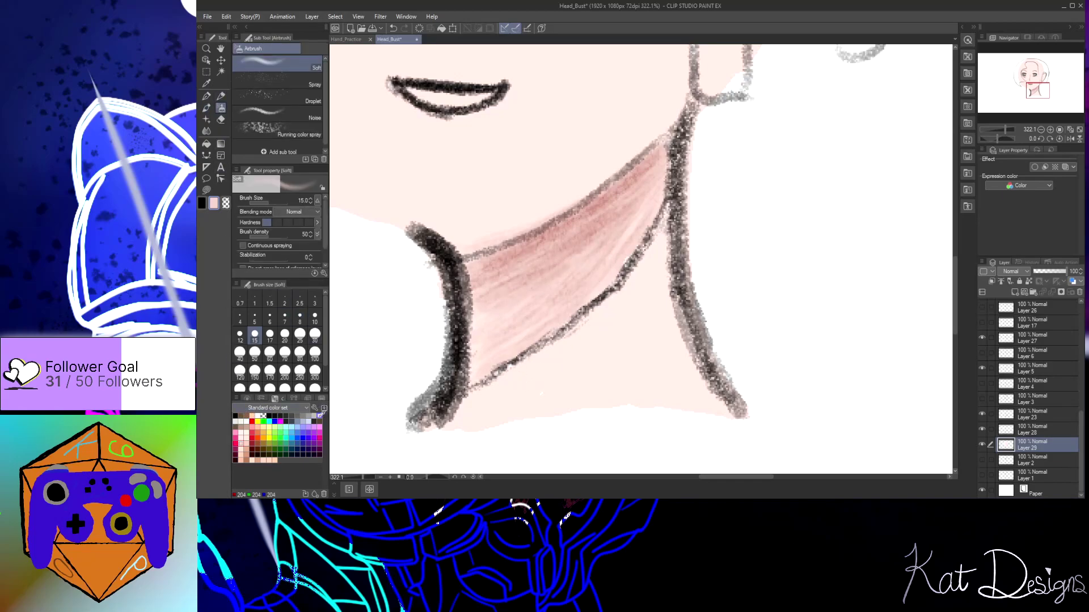
click(314, 415)
click(309, 415)
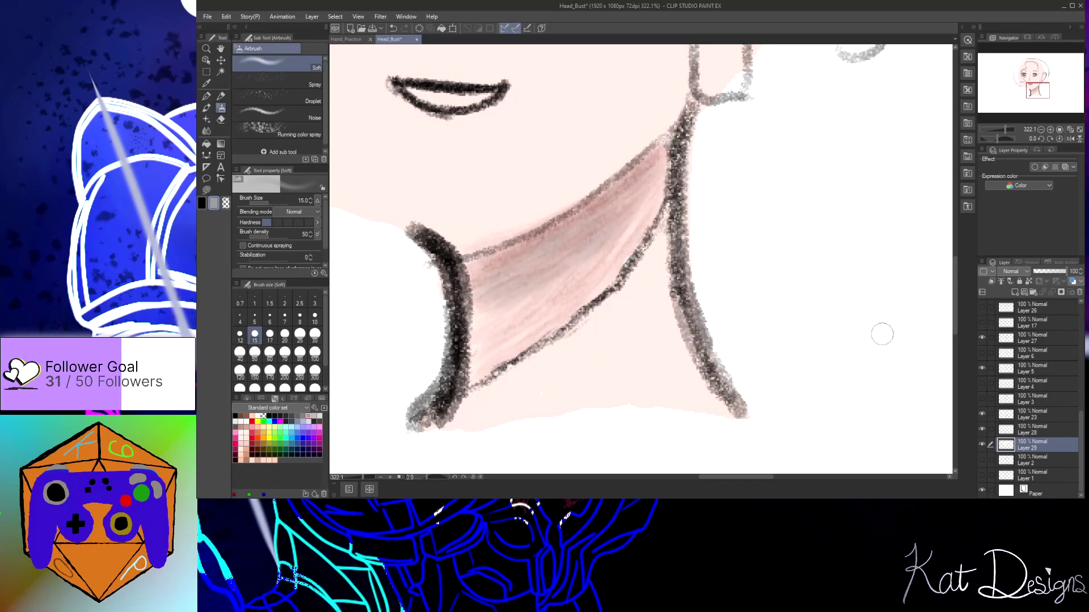
Smudge the pink and grey neck shading smooth with the Finger tip blender at size 30
click(208, 131)
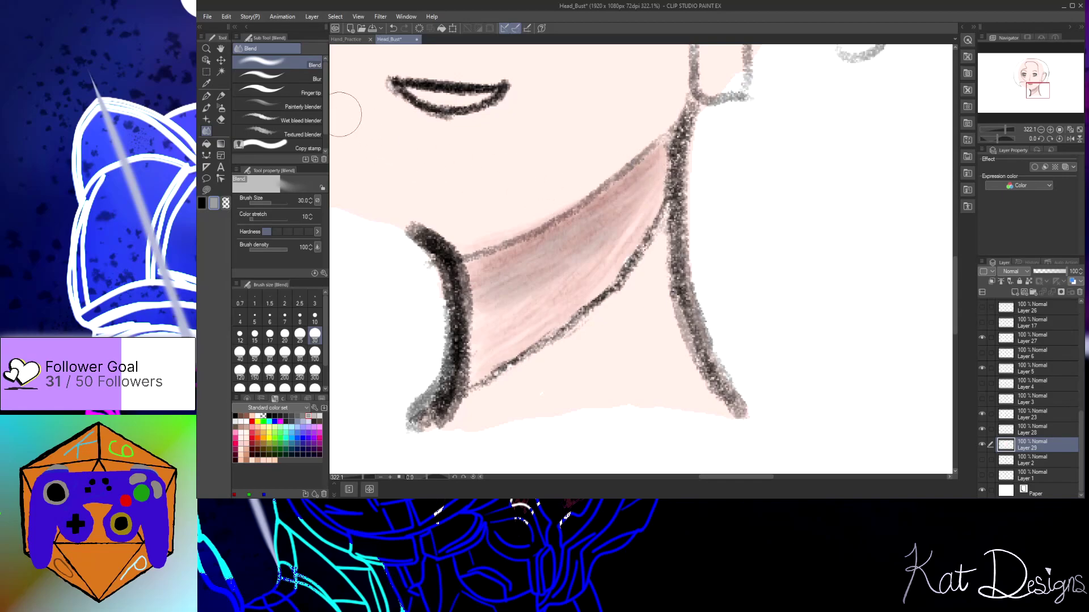
click(315, 95)
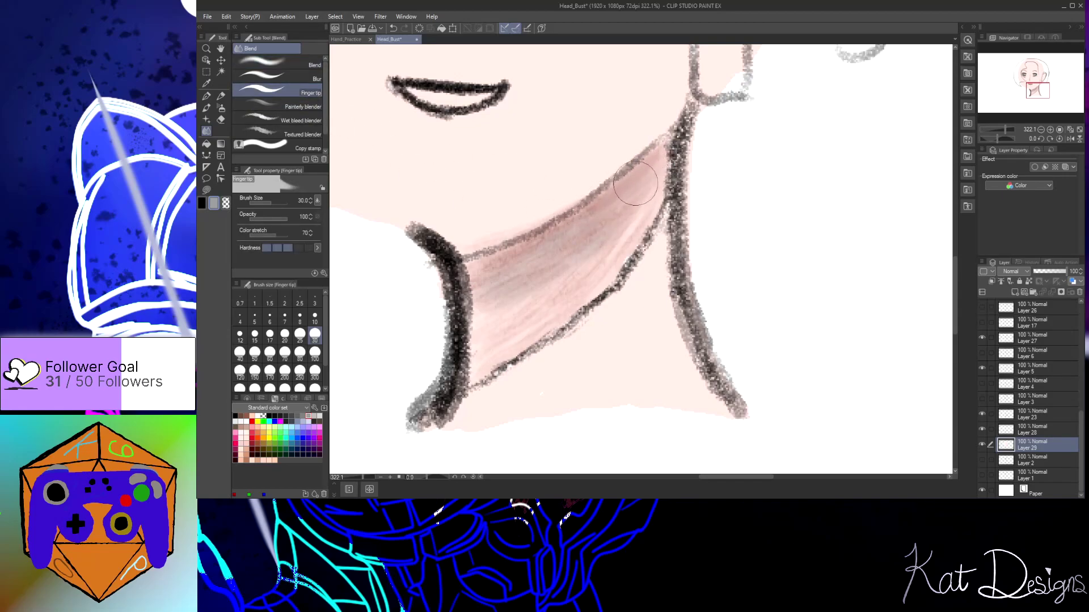
mouse_move(616, 185)
mouse_down()
mouse_move(515, 257)
mouse_move(559, 234)
mouse_move(473, 282)
mouse_move(510, 255)
mouse_move(475, 269)
mouse_up()
mouse_move(623, 196)
mouse_down()
mouse_move(521, 273)
mouse_move(554, 245)
mouse_move(535, 252)
mouse_move(483, 305)
mouse_move(523, 258)
mouse_move(477, 290)
mouse_move(537, 255)
mouse_move(480, 279)
mouse_move(636, 187)
mouse_move(589, 238)
mouse_move(634, 204)
mouse_move(495, 293)
mouse_move(610, 223)
mouse_move(519, 295)
mouse_move(602, 243)
mouse_move(502, 310)
mouse_move(595, 250)
mouse_move(487, 325)
mouse_move(556, 270)
mouse_move(475, 306)
mouse_move(523, 268)
mouse_move(482, 289)
mouse_move(656, 173)
mouse_move(643, 217)
mouse_move(657, 187)
mouse_move(589, 287)
mouse_move(607, 277)
mouse_move(502, 363)
mouse_move(544, 318)
mouse_move(458, 379)
mouse_move(636, 217)
mouse_move(585, 279)
mouse_move(537, 306)
mouse_move(474, 333)
mouse_move(489, 301)
mouse_move(527, 287)
mouse_move(545, 265)
mouse_move(540, 282)
mouse_move(477, 299)
mouse_up()
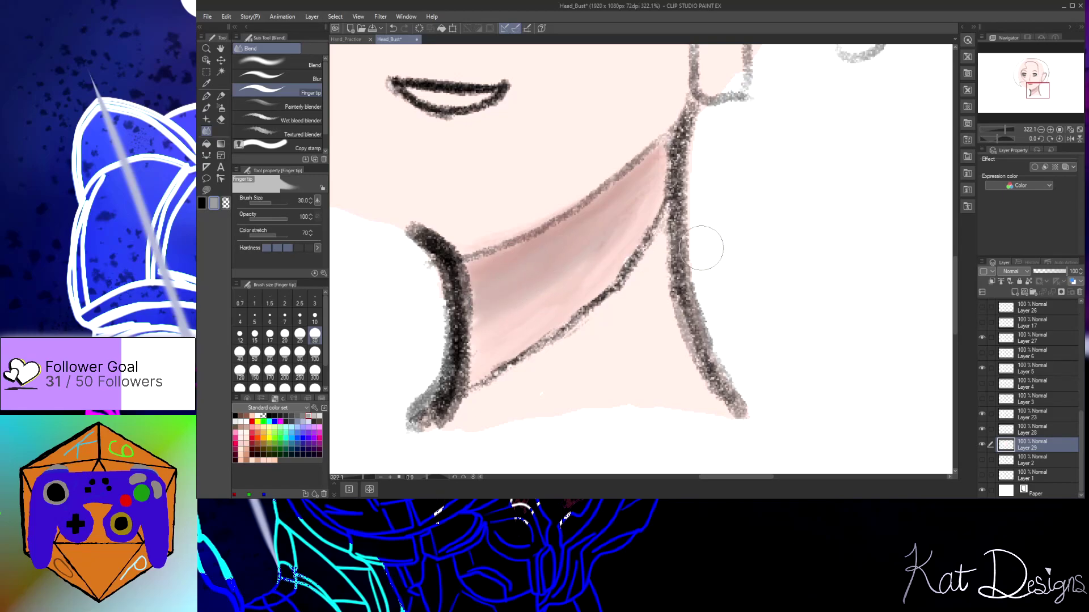
scroll(704, 241, down, 2)
scroll(687, 267, down, 5)
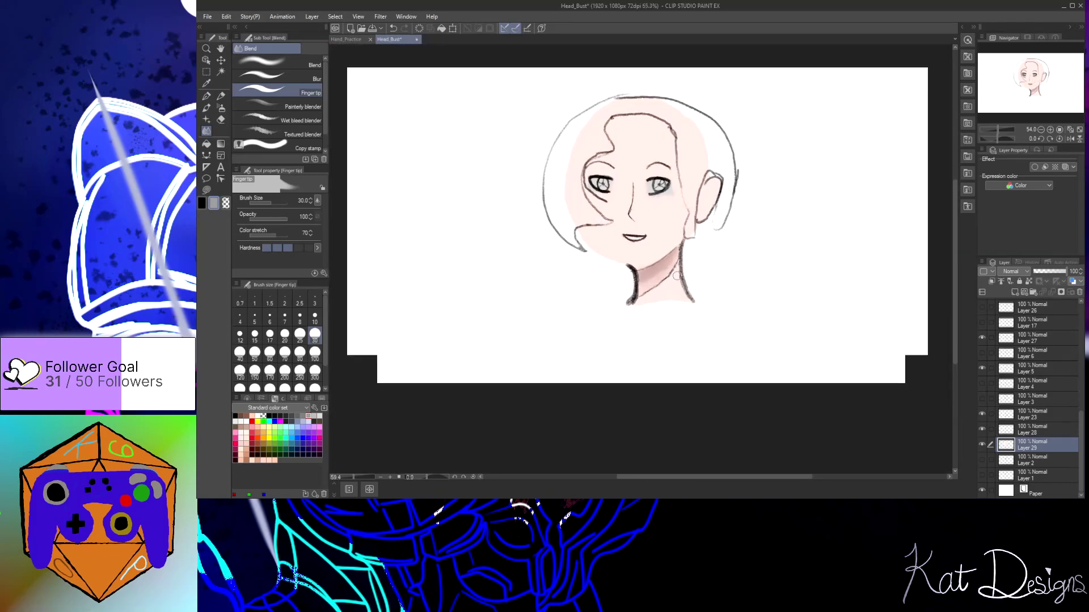
scroll(674, 262, up, 2)
scroll(675, 262, up, 6)
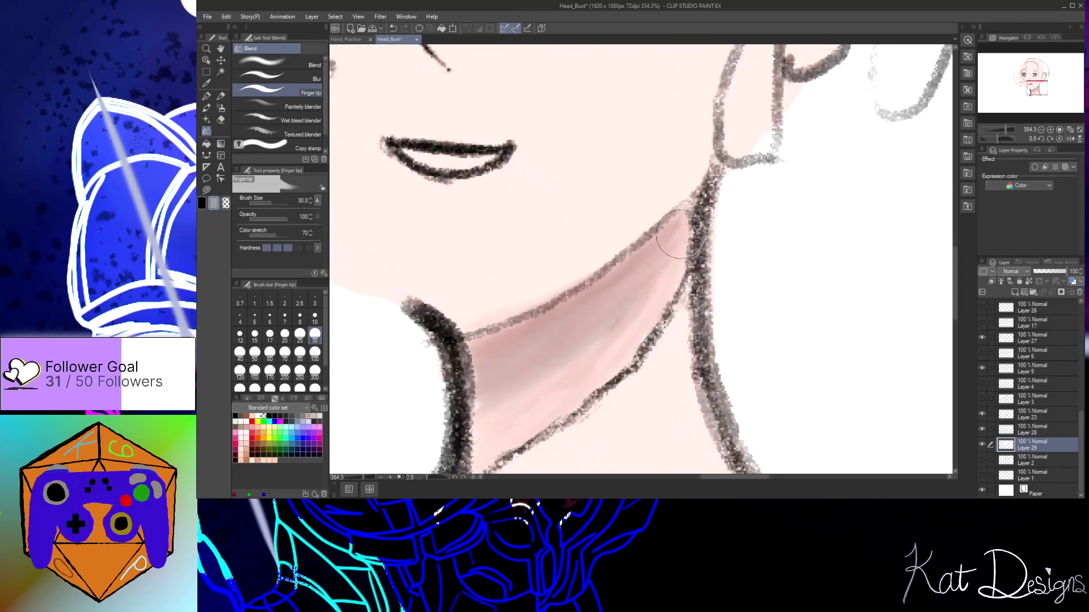
mouse_move(660, 283)
mouse_down()
mouse_move(587, 392)
mouse_move(632, 345)
mouse_move(608, 373)
mouse_move(661, 300)
mouse_move(650, 321)
mouse_move(666, 270)
mouse_move(592, 383)
mouse_move(622, 327)
mouse_move(545, 406)
mouse_move(594, 362)
mouse_move(543, 389)
mouse_move(570, 353)
mouse_move(477, 462)
mouse_move(494, 435)
mouse_move(460, 447)
mouse_move(477, 413)
mouse_move(471, 394)
mouse_move(442, 390)
mouse_move(461, 345)
mouse_move(444, 365)
mouse_move(476, 359)
mouse_move(470, 409)
mouse_move(486, 385)
mouse_up()
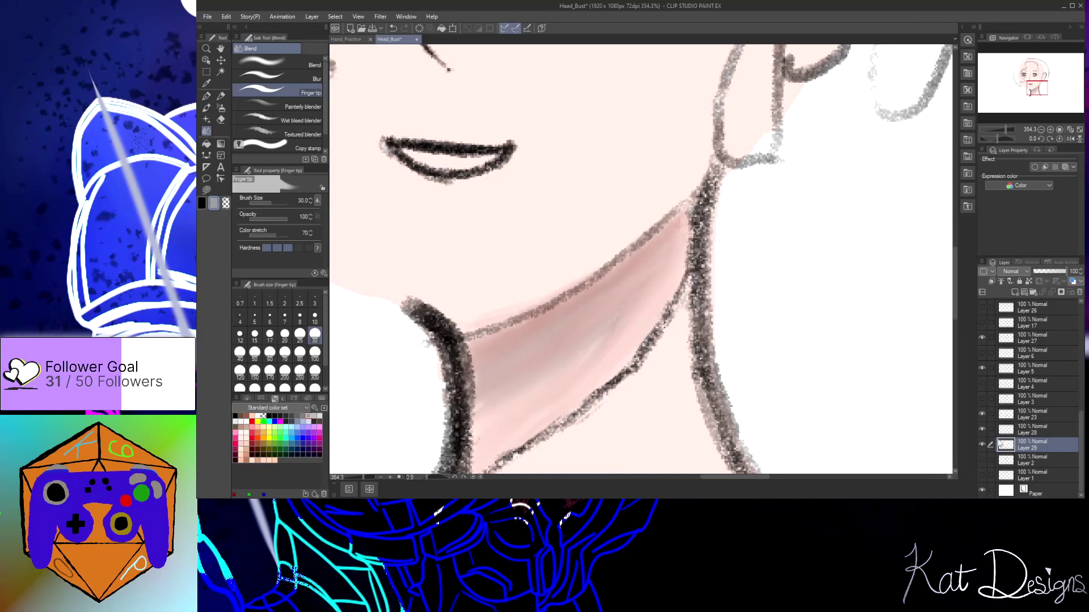
Hide Layer 23's neck outline and smudge the neck shadow out towards the edge of the neck below the ear
click(981, 414)
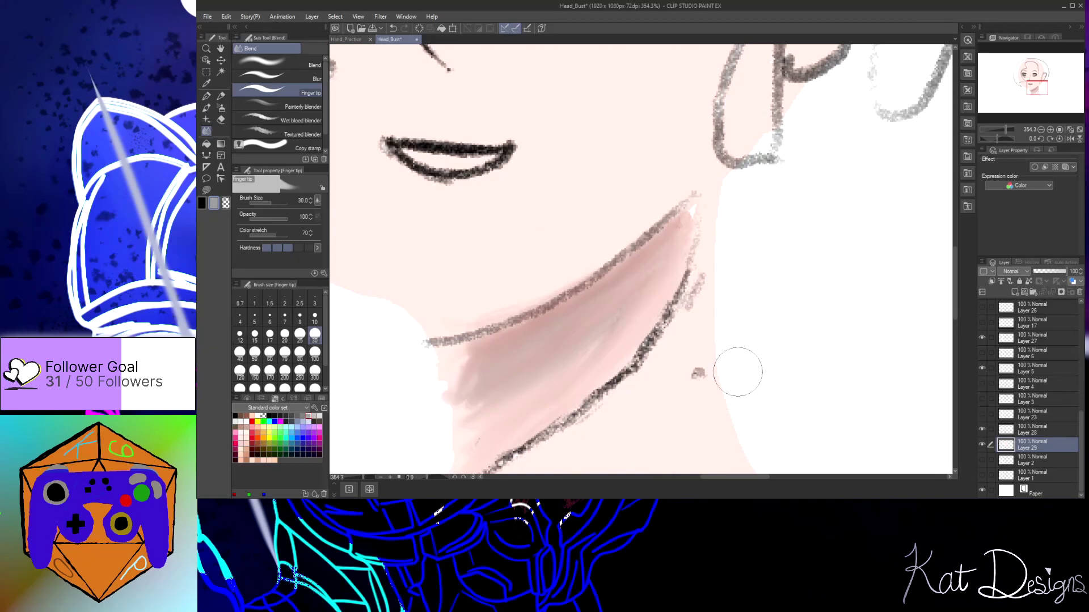
mouse_move(676, 236)
mouse_down()
mouse_move(696, 204)
mouse_move(657, 249)
mouse_move(674, 246)
mouse_move(688, 215)
mouse_move(679, 259)
mouse_move(707, 208)
mouse_move(695, 264)
mouse_move(707, 214)
mouse_move(688, 261)
mouse_move(686, 222)
mouse_move(701, 202)
mouse_move(685, 223)
mouse_move(715, 193)
mouse_move(670, 296)
mouse_move(648, 285)
mouse_move(693, 238)
mouse_move(658, 272)
mouse_move(701, 212)
mouse_move(665, 243)
mouse_move(696, 217)
mouse_move(637, 301)
mouse_move(690, 240)
mouse_move(640, 318)
mouse_move(688, 252)
mouse_move(680, 279)
mouse_move(698, 239)
mouse_move(674, 303)
mouse_up()
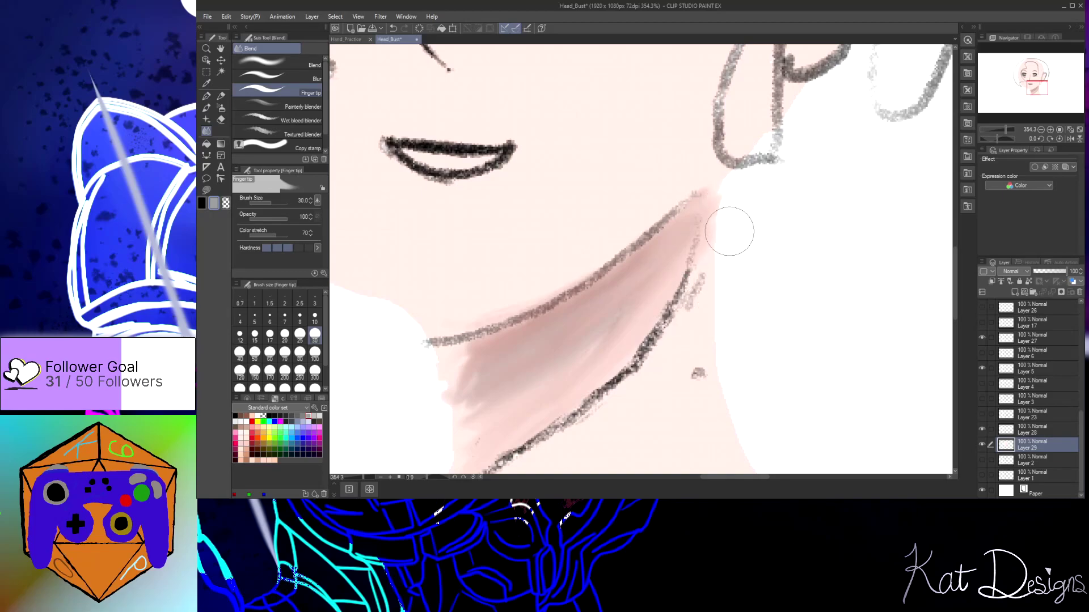
mouse_move(730, 199)
mouse_down()
mouse_move(729, 243)
mouse_move(725, 225)
mouse_move(706, 296)
mouse_move(745, 294)
mouse_up()
Check what Layers 28 and 29 contain by toggling their visibility, and show Layer 2 and Layer 23's neck outline
click(1024, 431)
click(982, 430)
click(981, 430)
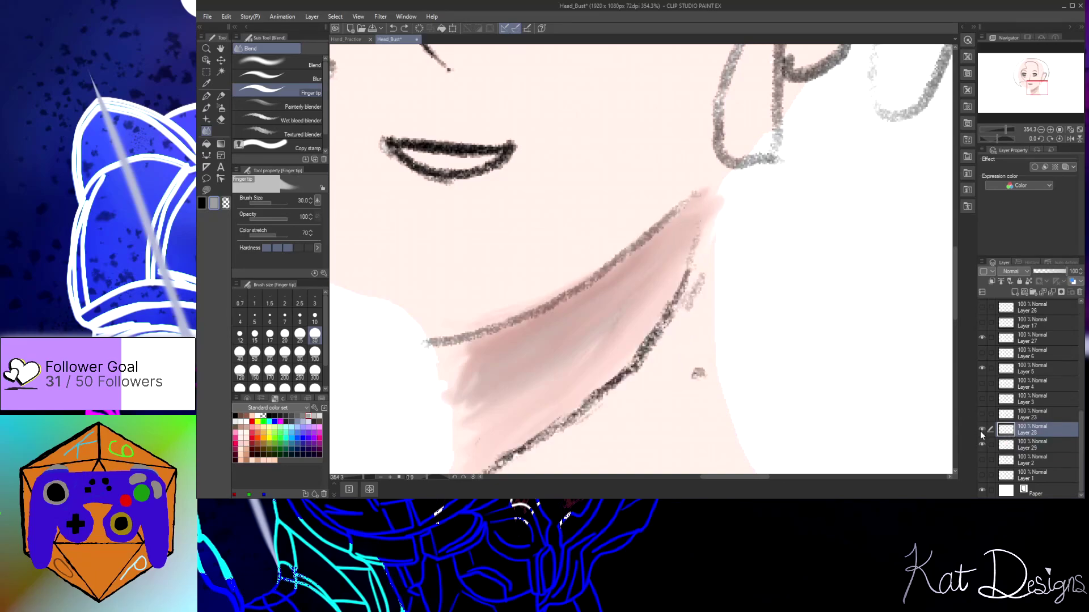
click(982, 446)
click(982, 459)
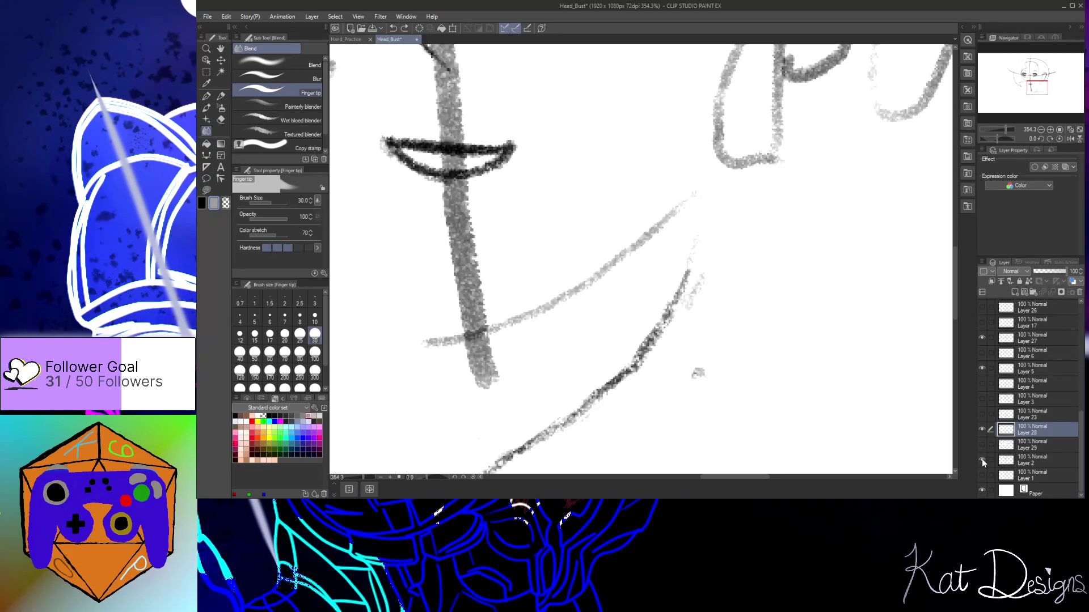
click(981, 445)
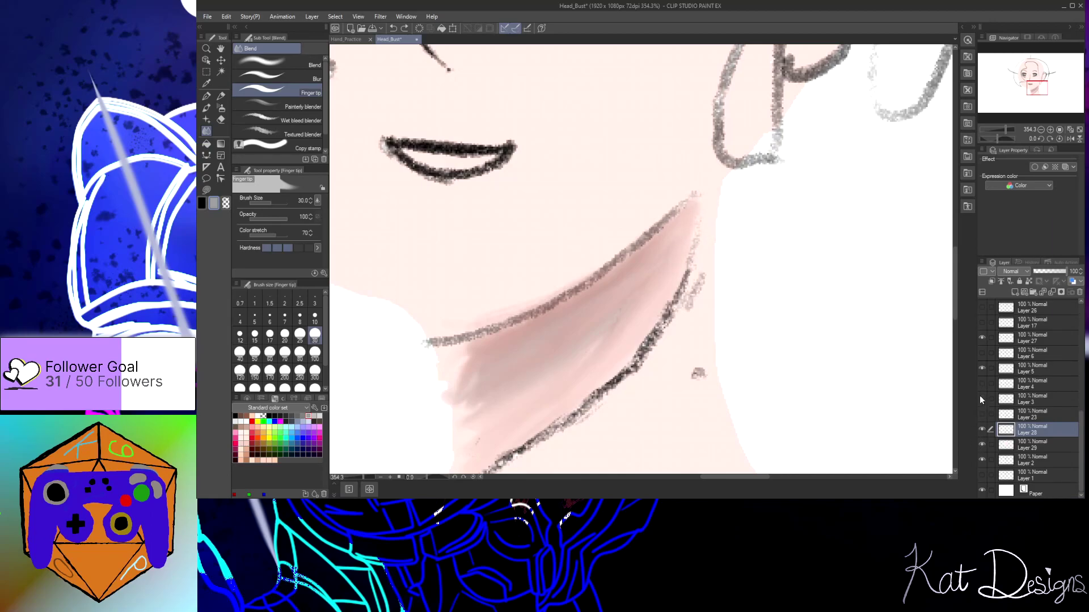
click(982, 414)
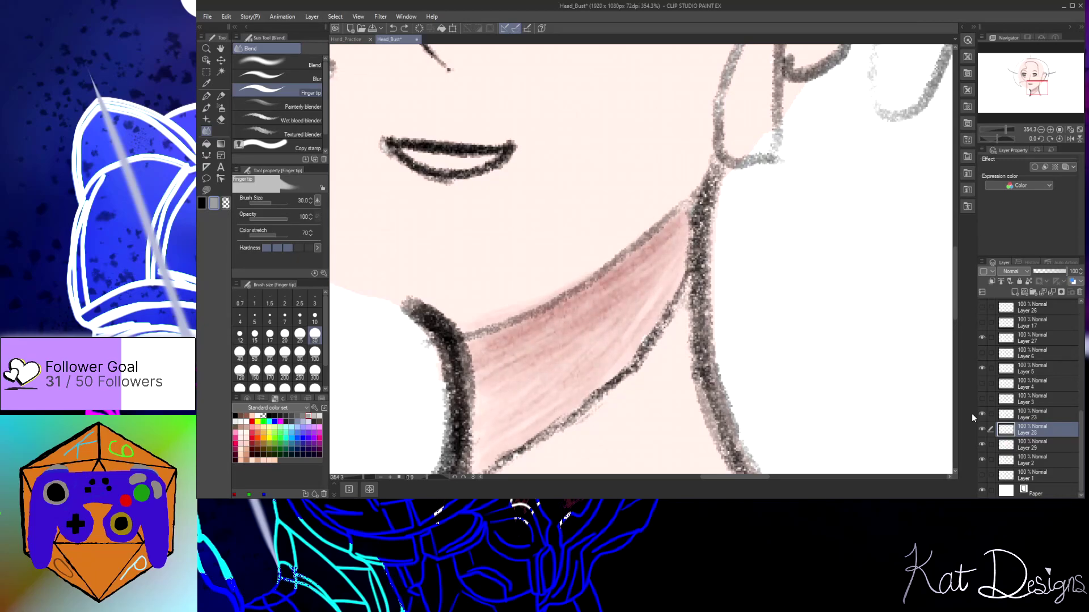
Undo the smudging, the grey airbrushing and most of the pink watercolor shading on the neck
key(ctrl+z)
key(ctrl+z)
key(ctrl+z)
key(ctrl+z)
key(ctrl+z)
key(ctrl+z)
key(ctrl+z)
key(ctrl+z)
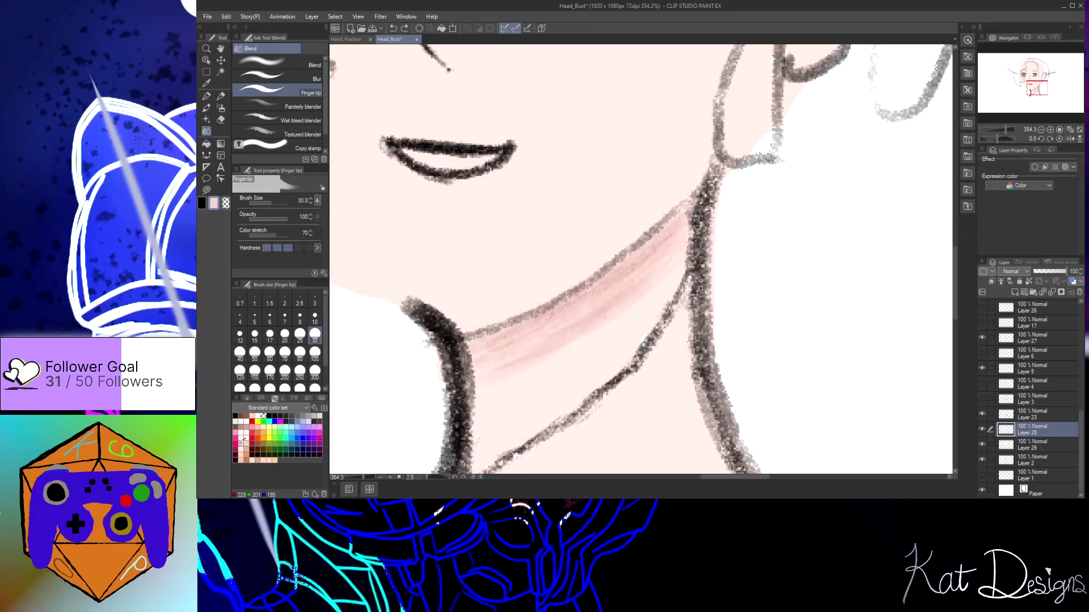
key(ctrl+z)
key(ctrl+z)
key(ctrl+z)
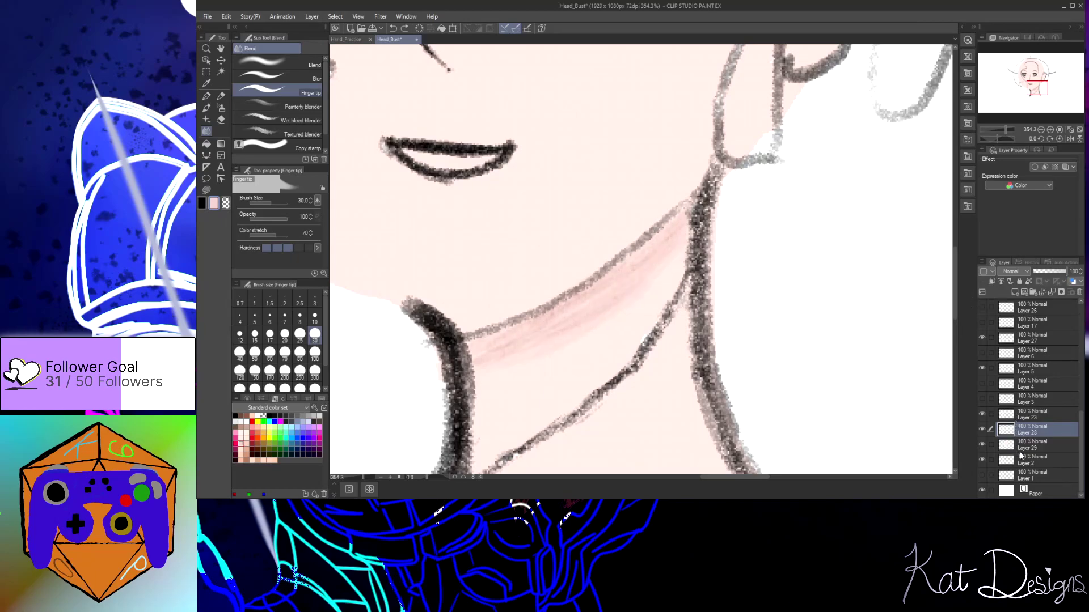
Paint over the remaining pink neck shading on Layer 29 in the pale skin colour with the Turnip pen
click(1024, 445)
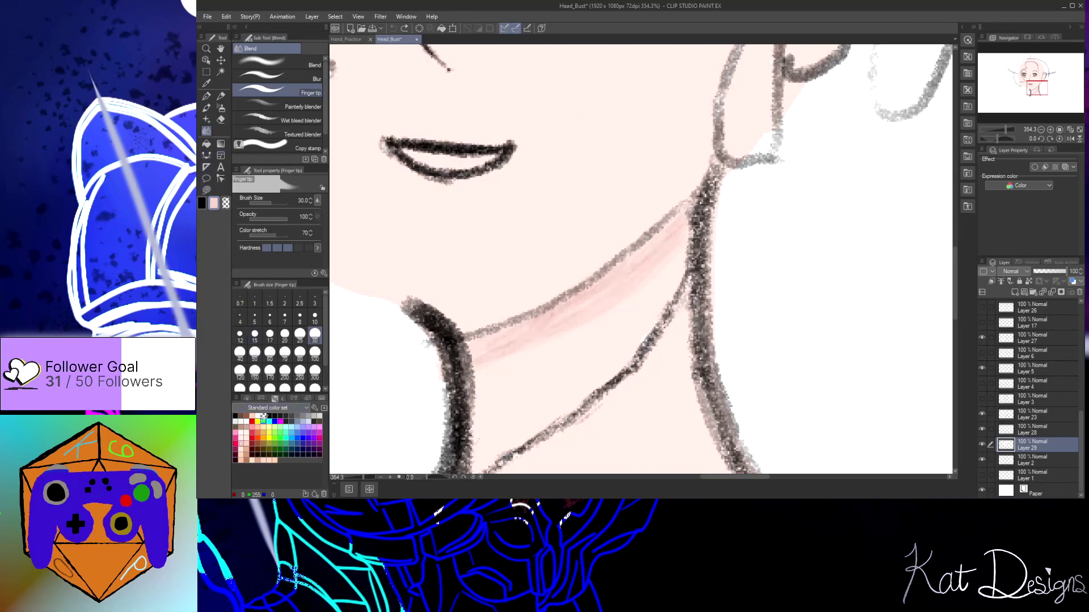
click(207, 97)
mouse_move(596, 286)
mouse_down()
mouse_move(662, 251)
mouse_move(685, 215)
mouse_move(630, 288)
mouse_move(635, 278)
mouse_move(585, 308)
mouse_move(555, 318)
mouse_move(576, 299)
mouse_move(494, 333)
mouse_move(473, 352)
mouse_move(531, 345)
mouse_up()
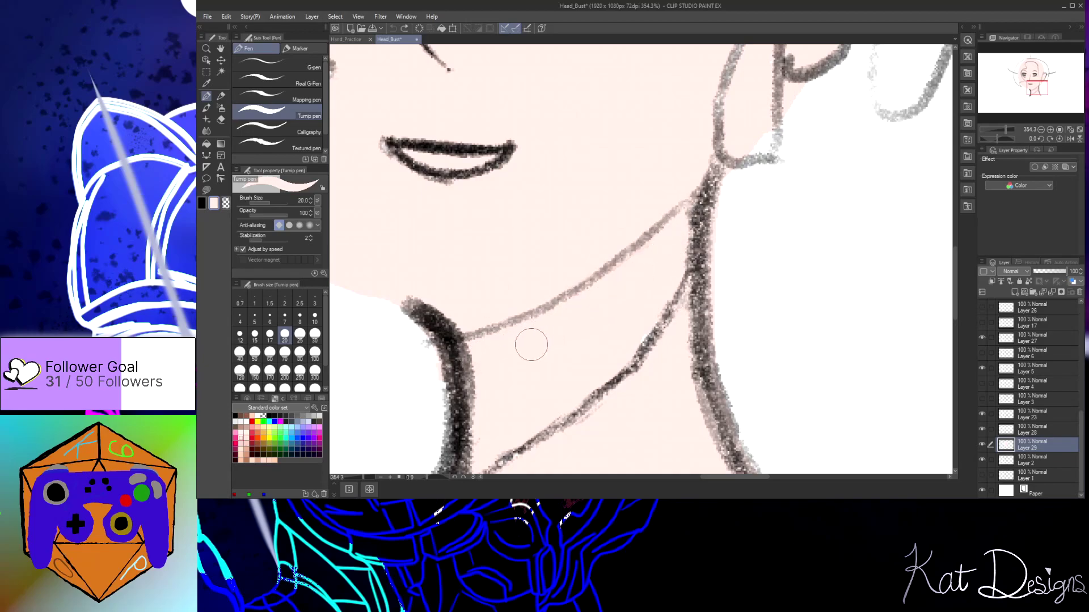
Hide Layer 23's neck outline and Layer 28's jaw and shadow lines to check the skin colour beneath
click(982, 429)
click(982, 430)
click(981, 415)
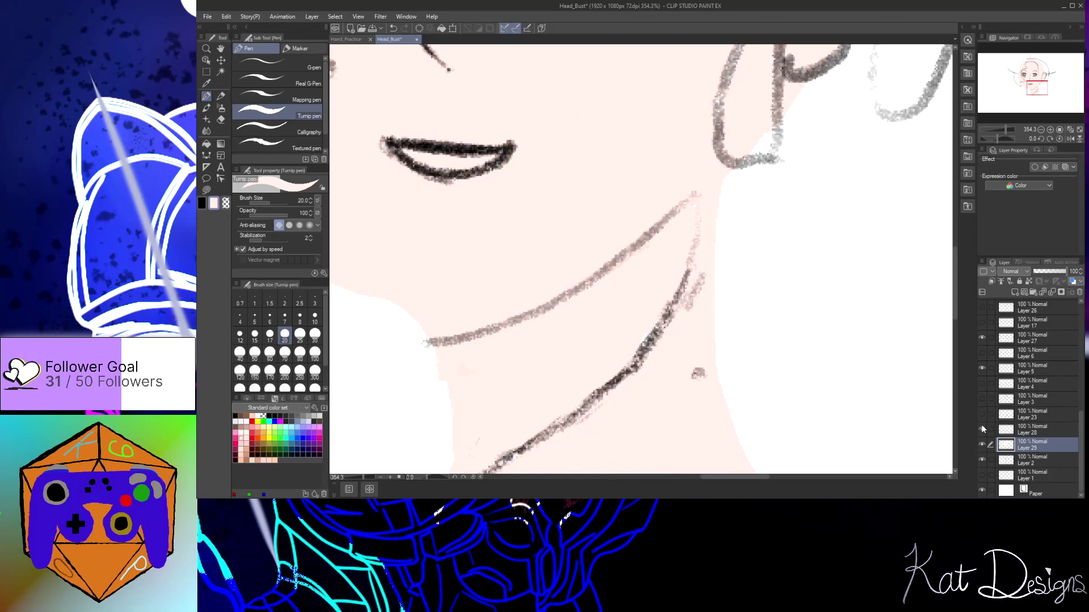
click(982, 430)
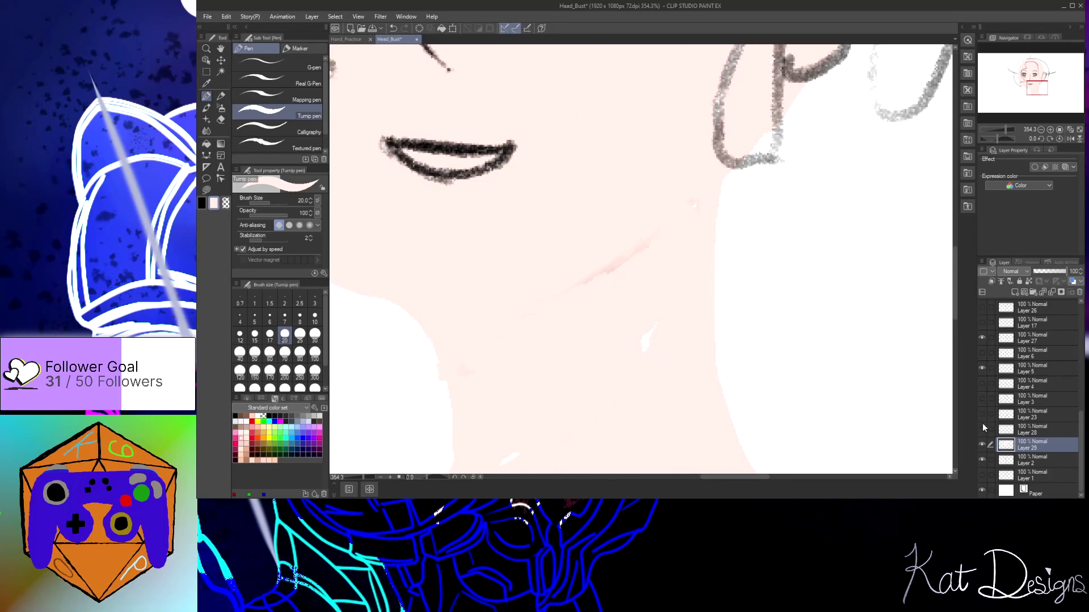
Switch to the Pencil tool with black and show Layer 28's jaw and shadow lines
click(220, 96)
click(201, 207)
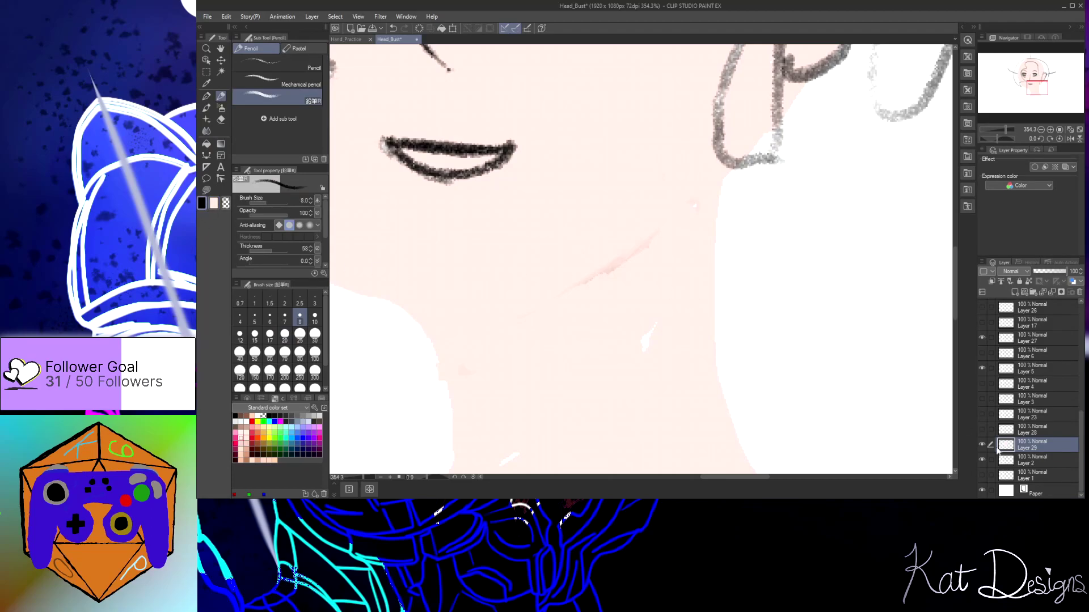
click(982, 429)
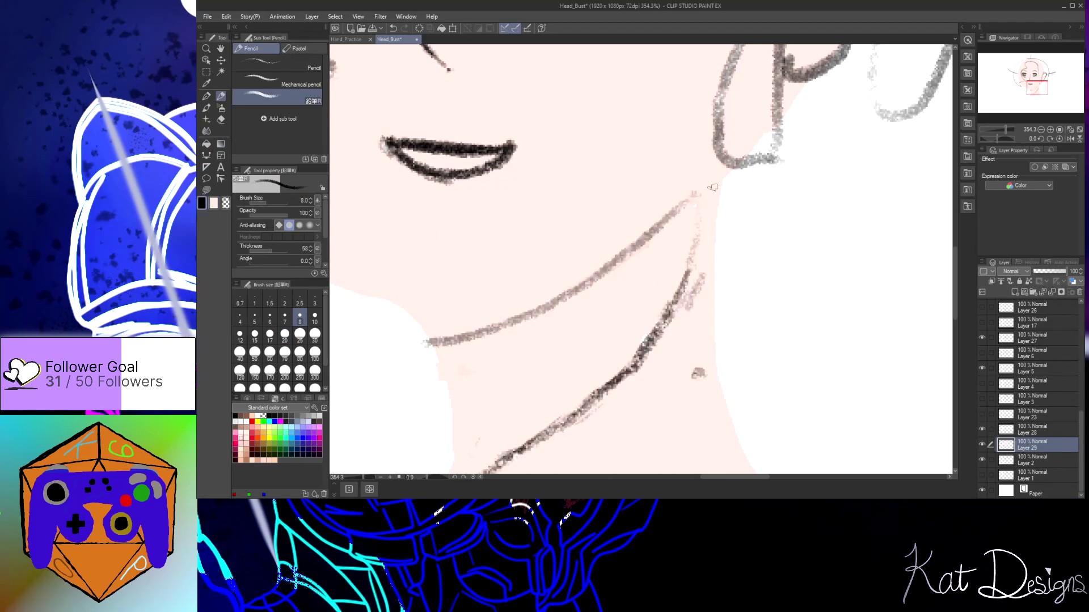
mouse_move(666, 218)
mouse_down()
mouse_move(634, 250)
mouse_move(696, 201)
mouse_up()
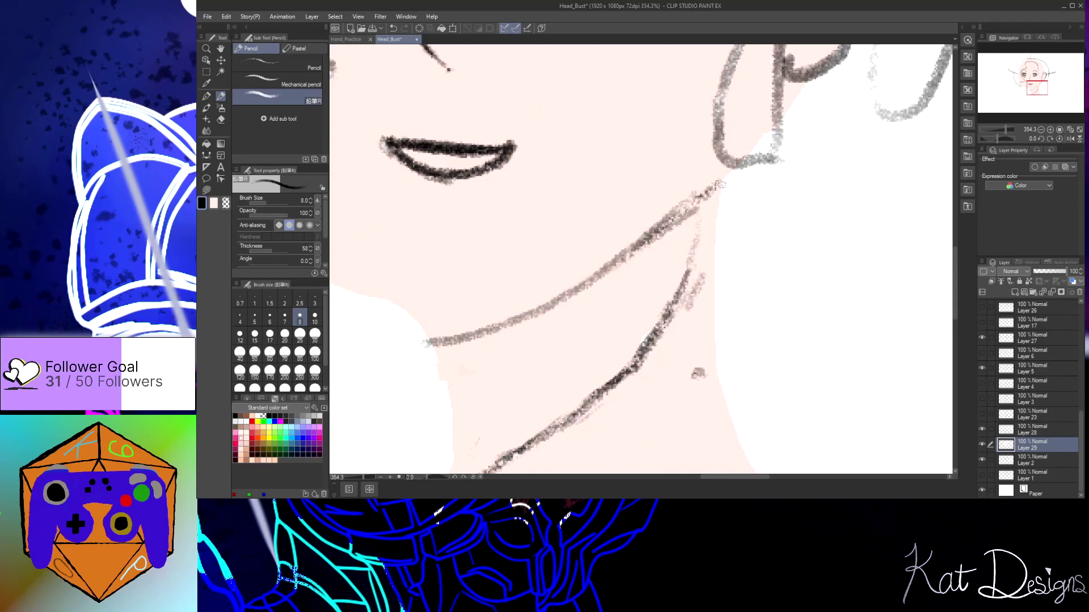
drag(717, 190, 698, 251)
mouse_move(660, 334)
mouse_down()
mouse_move(717, 210)
mouse_move(700, 266)
mouse_up()
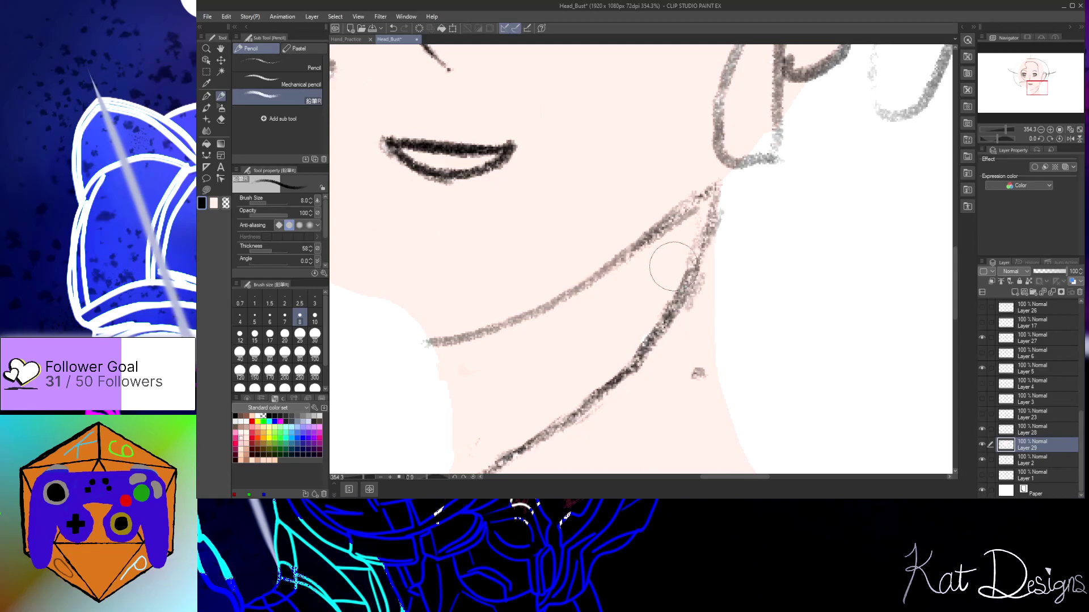
drag(692, 254, 689, 244)
key(ctrl+z)
key(ctrl+z)
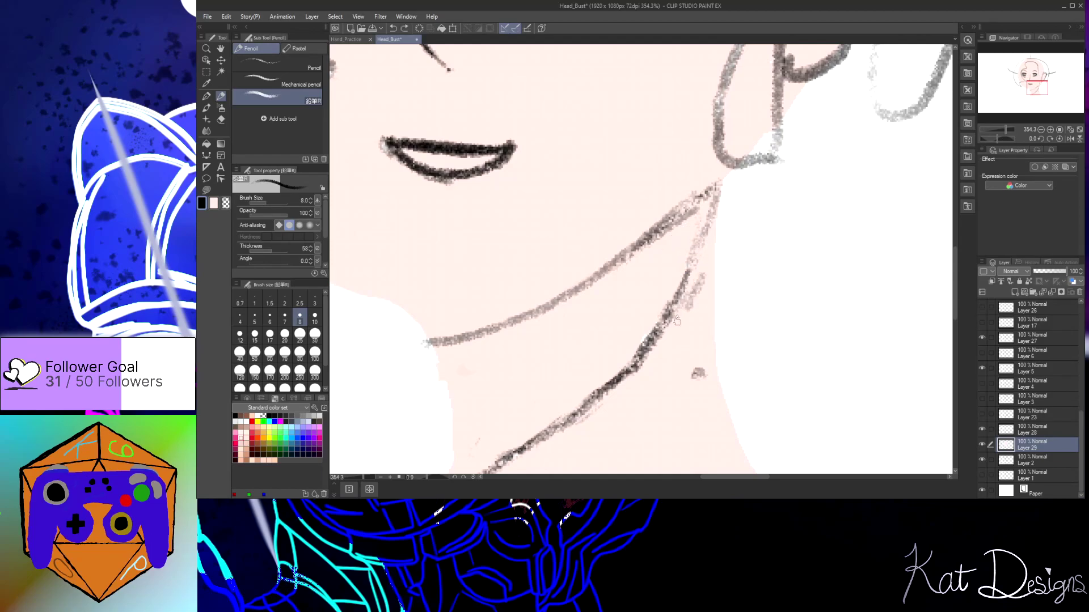
On Layer 28, extend the jaw line and the neck shadow line in black pencil until they meet below the ear
click(1029, 435)
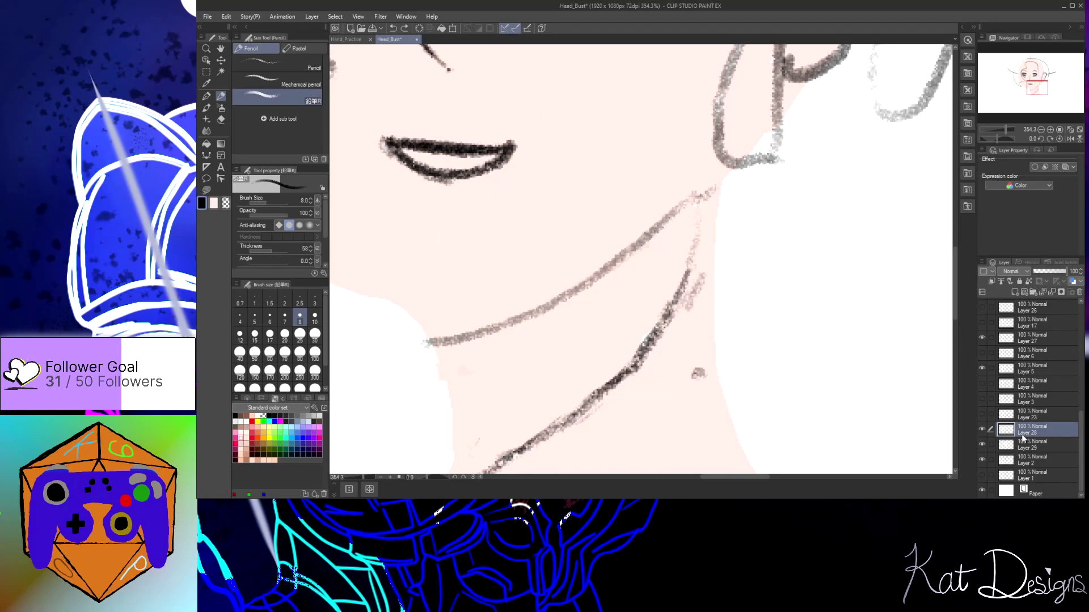
drag(693, 210, 707, 236)
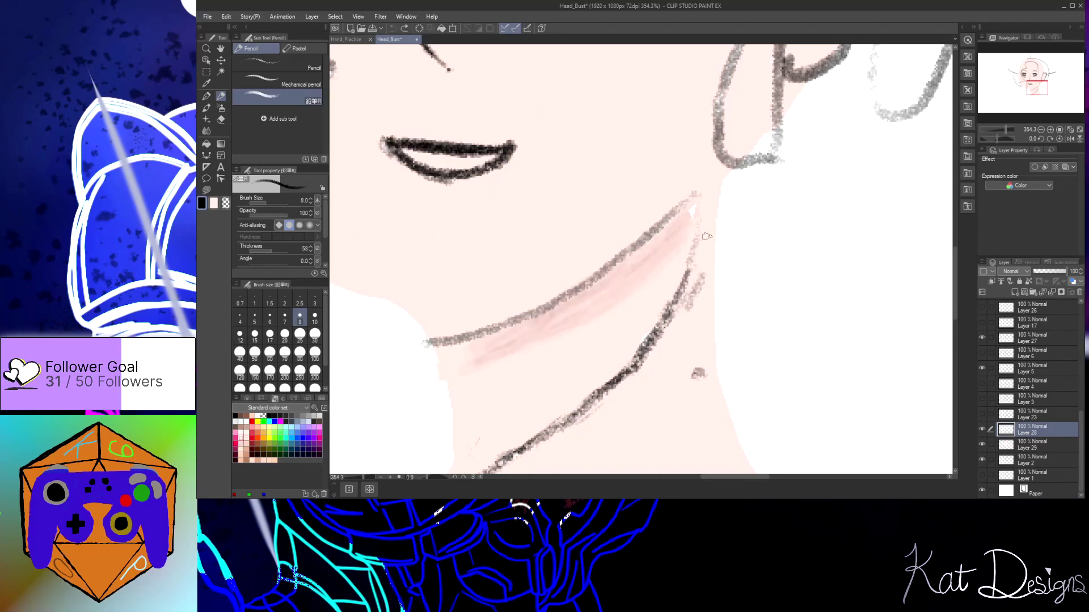
key(ctrl+z)
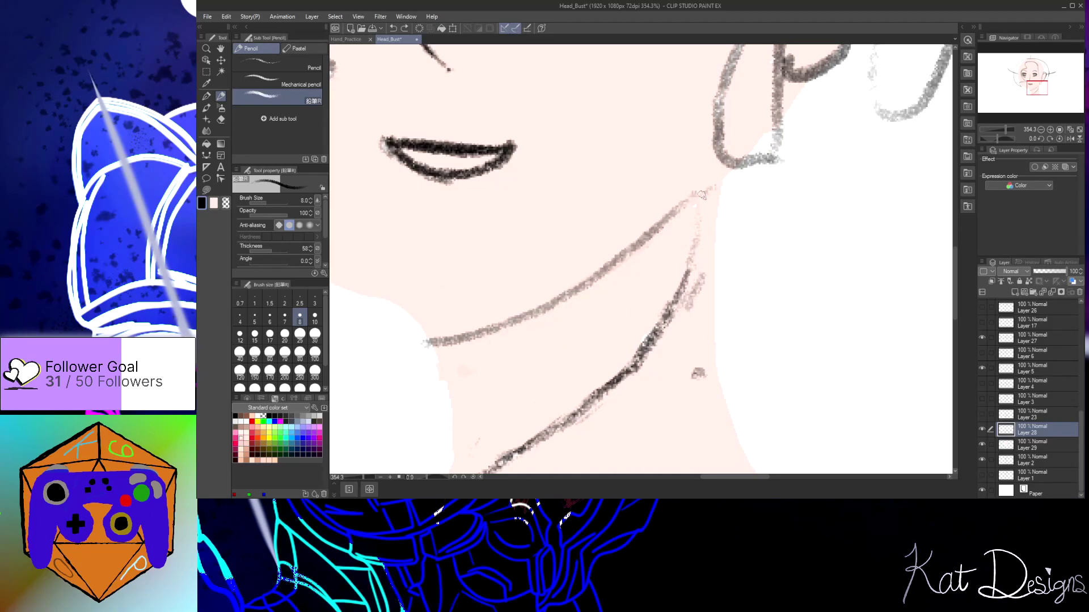
mouse_move(677, 211)
mouse_down()
mouse_move(720, 178)
mouse_move(701, 198)
mouse_move(718, 183)
mouse_move(682, 305)
mouse_move(697, 274)
mouse_move(660, 343)
mouse_up()
mouse_move(681, 303)
mouse_down()
mouse_move(646, 351)
mouse_move(660, 336)
mouse_up()
drag(667, 326, 639, 363)
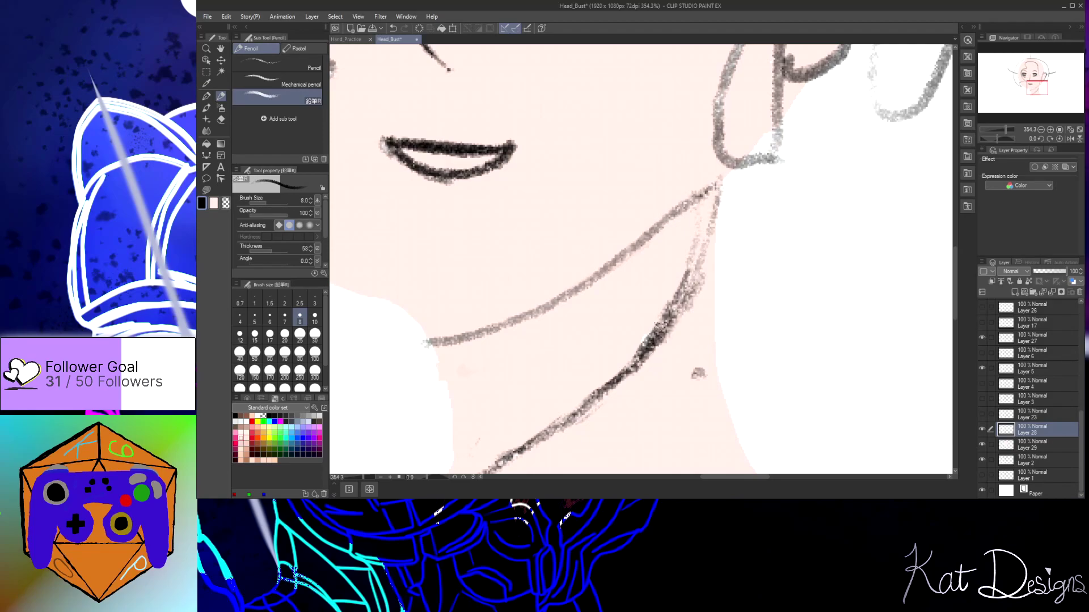
Erase the faint duplicate strokes along the inner side of the neck shadow line's upper part
drag(680, 269, 632, 341)
drag(675, 289, 652, 316)
drag(676, 260, 652, 317)
drag(688, 271, 661, 321)
key(ctrl+z)
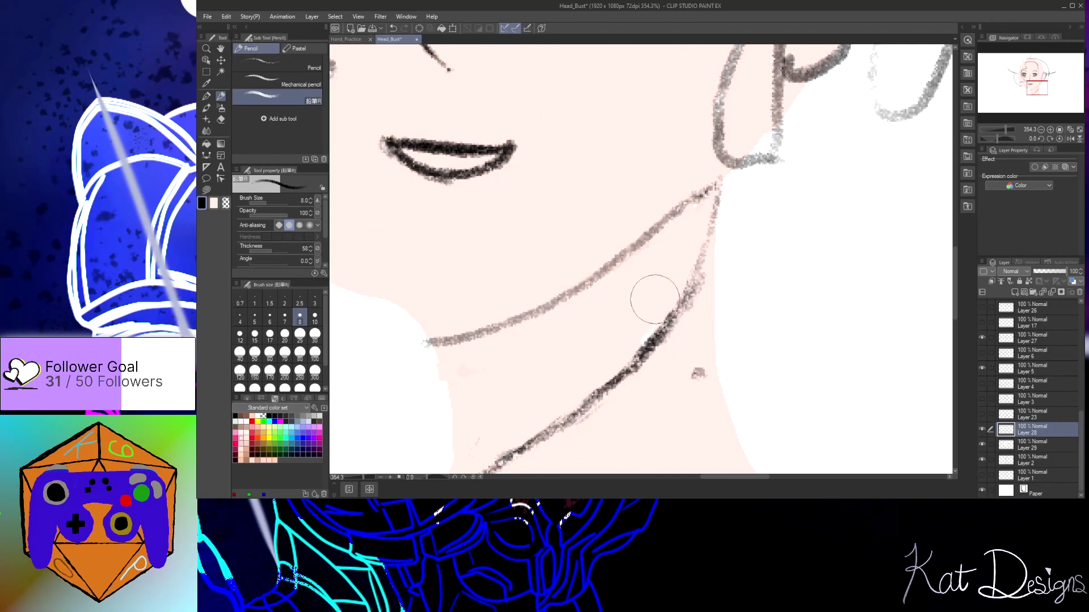
Add a new layer directly above Layer 29 and choose the Round watercolor brush in light pink
click(1032, 447)
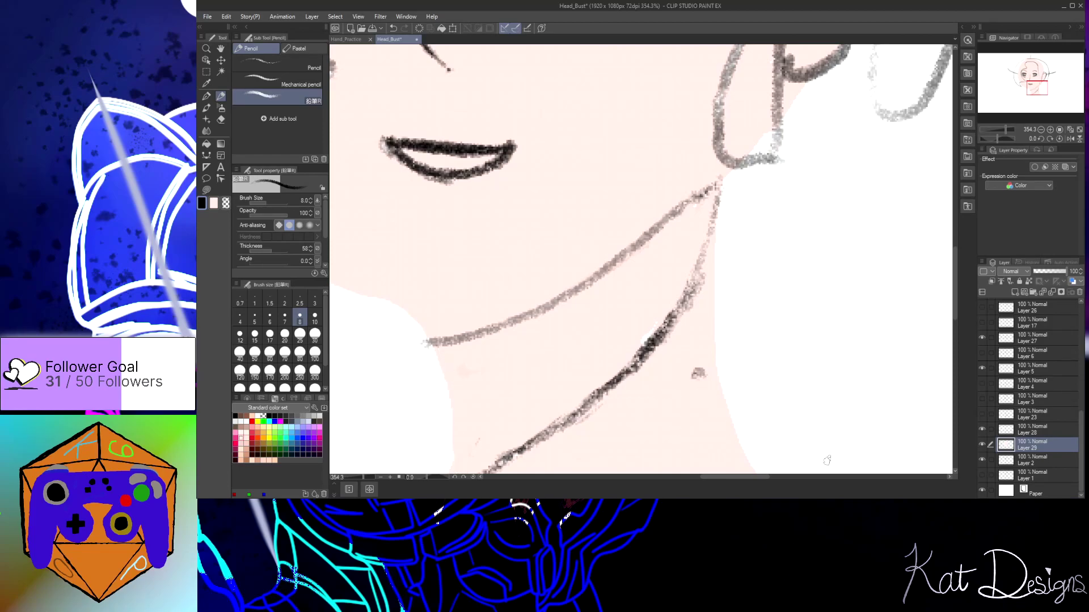
click(1015, 293)
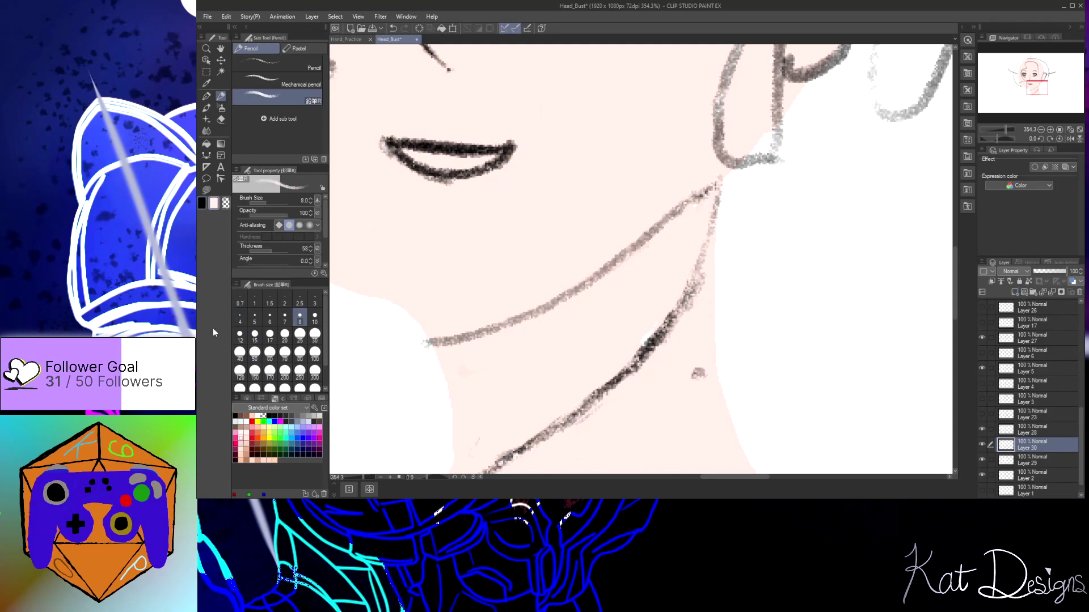
click(243, 441)
click(207, 107)
Shade the neck between the jaw line and the shadow line with overlapping light pink watercolor strokes at brush size 15
mouse_move(713, 195)
mouse_down()
mouse_move(717, 184)
mouse_move(576, 297)
mouse_up()
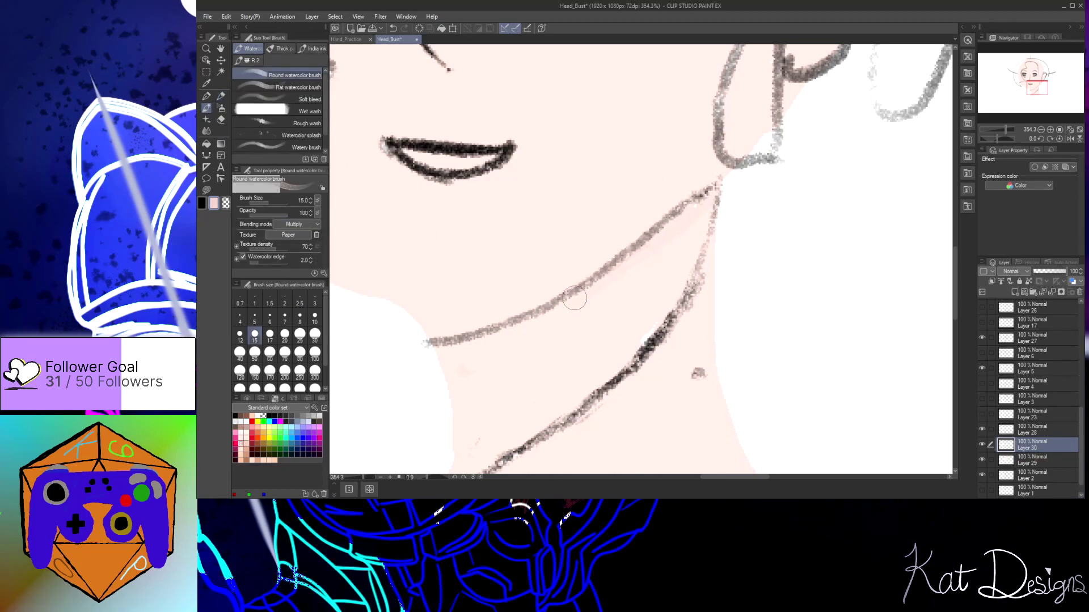
mouse_move(710, 207)
mouse_down()
mouse_move(652, 332)
mouse_move(597, 390)
mouse_move(483, 462)
mouse_up()
mouse_move(711, 207)
mouse_down()
mouse_move(632, 276)
mouse_move(438, 361)
mouse_up()
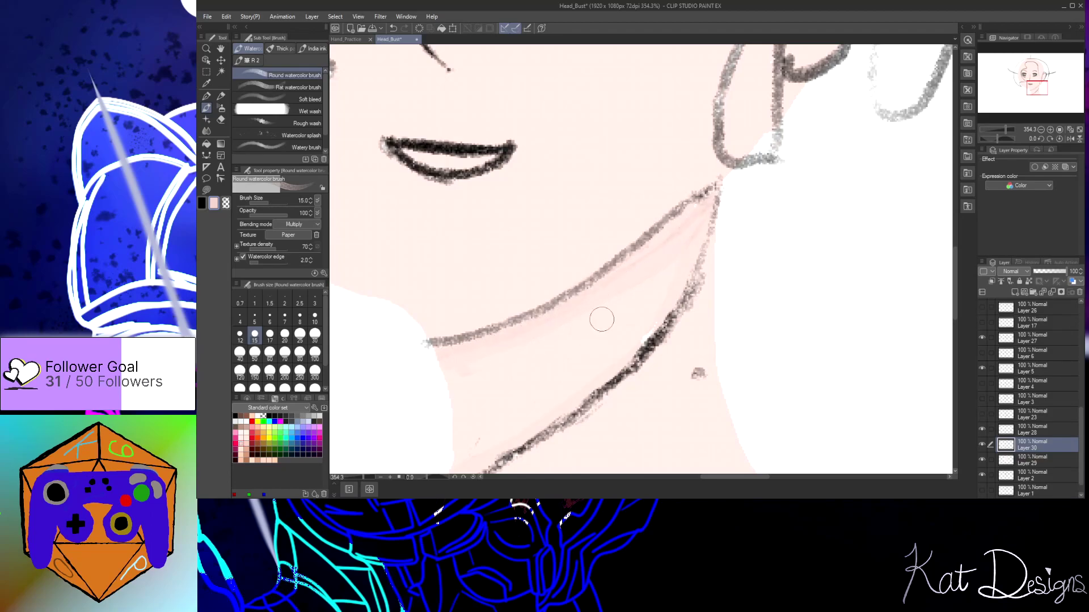
mouse_move(700, 214)
mouse_down()
mouse_move(672, 256)
mouse_move(607, 300)
mouse_move(444, 376)
mouse_move(520, 356)
mouse_move(684, 255)
mouse_move(626, 306)
mouse_move(448, 388)
mouse_move(624, 325)
mouse_move(672, 276)
mouse_move(621, 340)
mouse_move(578, 368)
mouse_move(452, 393)
mouse_move(448, 462)
mouse_up()
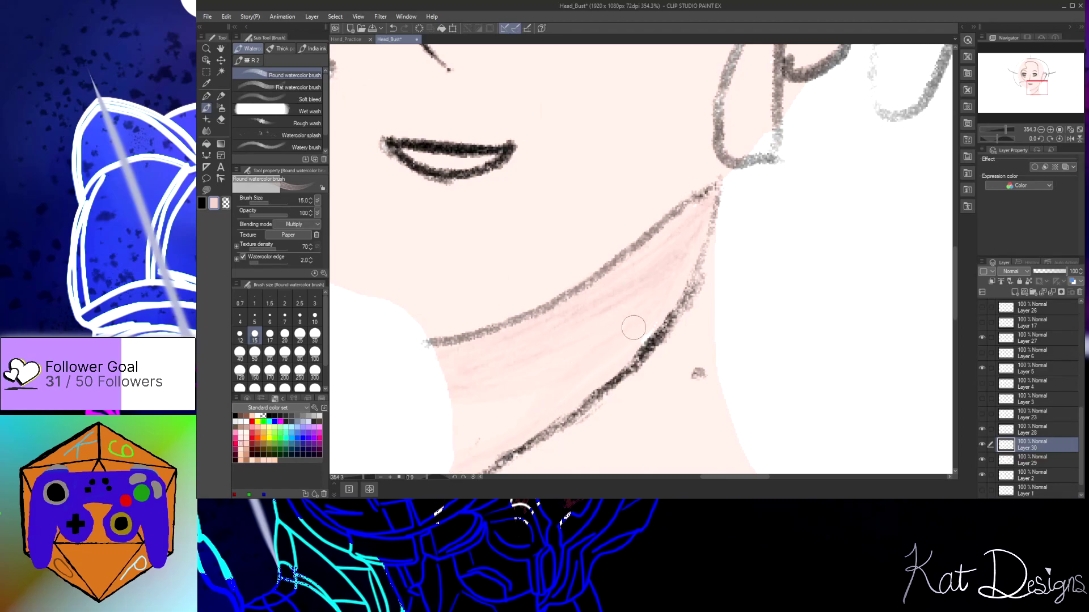
mouse_move(469, 433)
mouse_down()
mouse_move(533, 378)
mouse_move(489, 403)
mouse_move(555, 383)
mouse_move(468, 415)
mouse_move(607, 337)
mouse_move(514, 378)
mouse_move(633, 310)
mouse_move(572, 358)
mouse_move(519, 380)
mouse_move(635, 288)
mouse_move(505, 376)
mouse_move(626, 306)
mouse_move(708, 199)
mouse_move(634, 271)
mouse_move(692, 212)
mouse_move(529, 329)
mouse_move(587, 296)
mouse_move(444, 362)
mouse_move(520, 331)
mouse_move(467, 346)
mouse_move(445, 338)
mouse_move(625, 287)
mouse_move(684, 226)
mouse_move(611, 303)
mouse_move(630, 284)
mouse_move(474, 373)
mouse_move(572, 327)
mouse_move(456, 375)
mouse_move(612, 318)
mouse_move(624, 282)
mouse_move(631, 306)
mouse_move(574, 338)
mouse_move(690, 227)
mouse_move(647, 286)
mouse_move(574, 347)
mouse_move(608, 308)
mouse_move(466, 388)
mouse_move(552, 334)
mouse_move(471, 393)
mouse_move(545, 355)
mouse_move(473, 402)
mouse_move(642, 303)
mouse_move(698, 226)
mouse_move(644, 292)
mouse_move(452, 418)
mouse_move(609, 330)
mouse_move(489, 405)
mouse_move(634, 301)
mouse_move(709, 198)
mouse_move(646, 337)
mouse_up()
drag(581, 394, 478, 466)
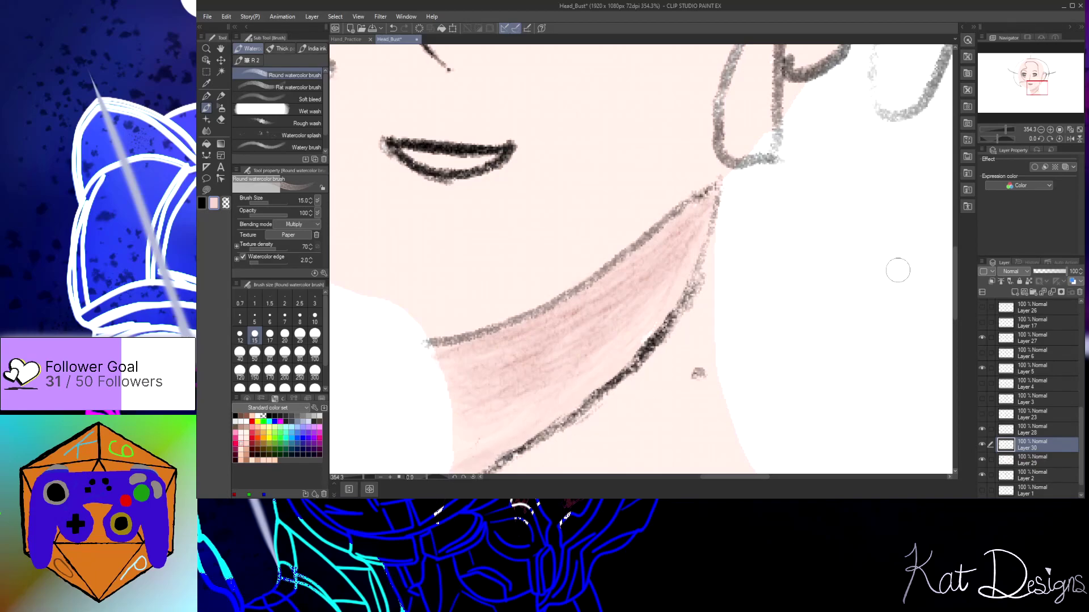
scroll(954, 283, down, 2)
mouse_move(504, 373)
mouse_down()
mouse_move(459, 418)
mouse_move(486, 372)
mouse_move(517, 360)
mouse_move(450, 393)
mouse_move(518, 358)
mouse_move(455, 385)
mouse_move(595, 298)
mouse_move(674, 219)
mouse_move(685, 164)
mouse_move(667, 200)
mouse_move(533, 322)
mouse_move(652, 182)
mouse_move(560, 270)
mouse_move(704, 138)
mouse_move(594, 227)
mouse_move(457, 293)
mouse_move(551, 246)
mouse_move(460, 299)
mouse_move(500, 278)
mouse_move(584, 309)
mouse_up()
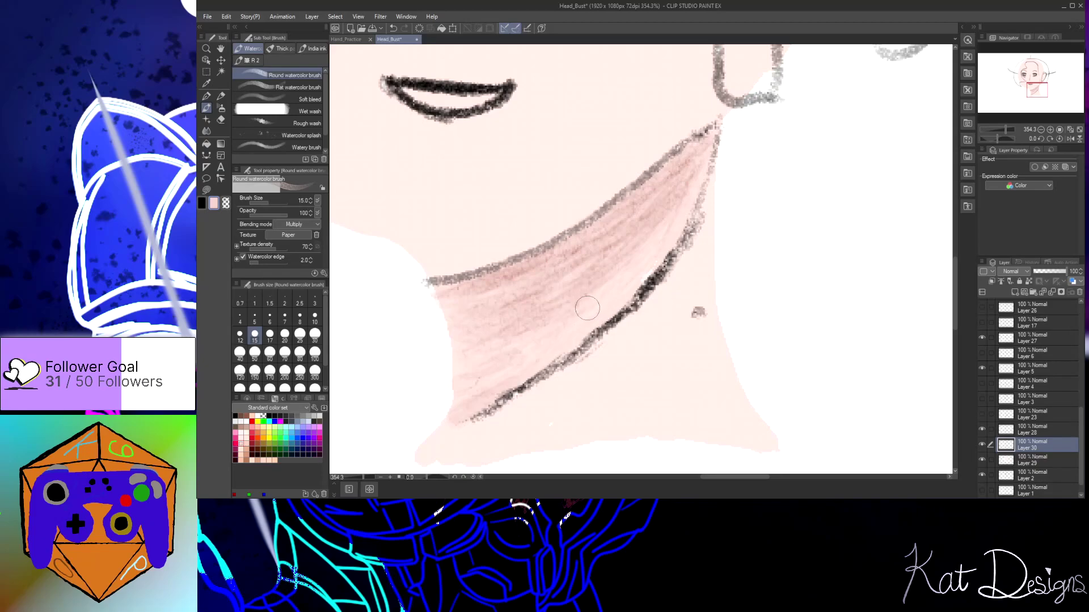
Check the shading against Layer 3's face outline, then extend it under the chin and darken it along the jaw line at brush size 12
click(982, 398)
click(982, 399)
click(981, 399)
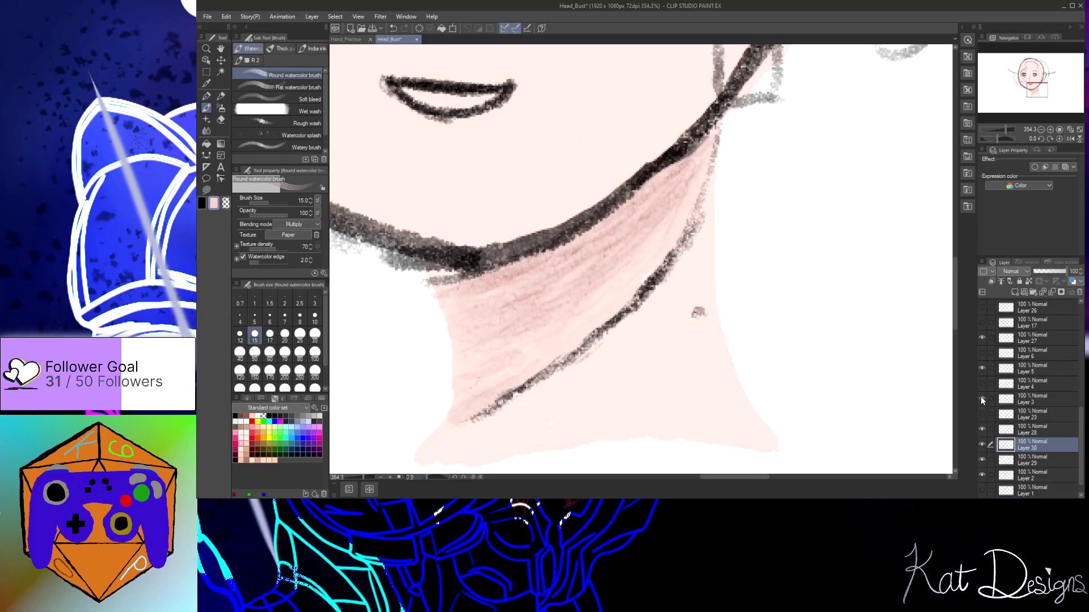
click(982, 399)
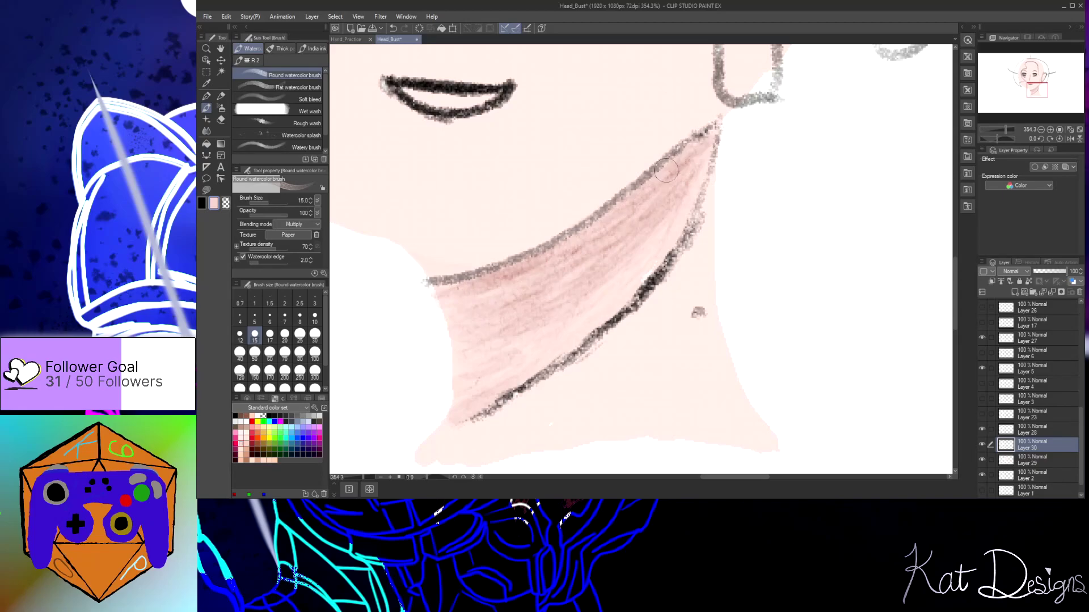
mouse_move(414, 262)
mouse_down()
mouse_move(467, 280)
mouse_move(412, 260)
mouse_move(476, 272)
mouse_move(414, 256)
mouse_move(466, 280)
mouse_move(413, 256)
mouse_move(448, 279)
mouse_up()
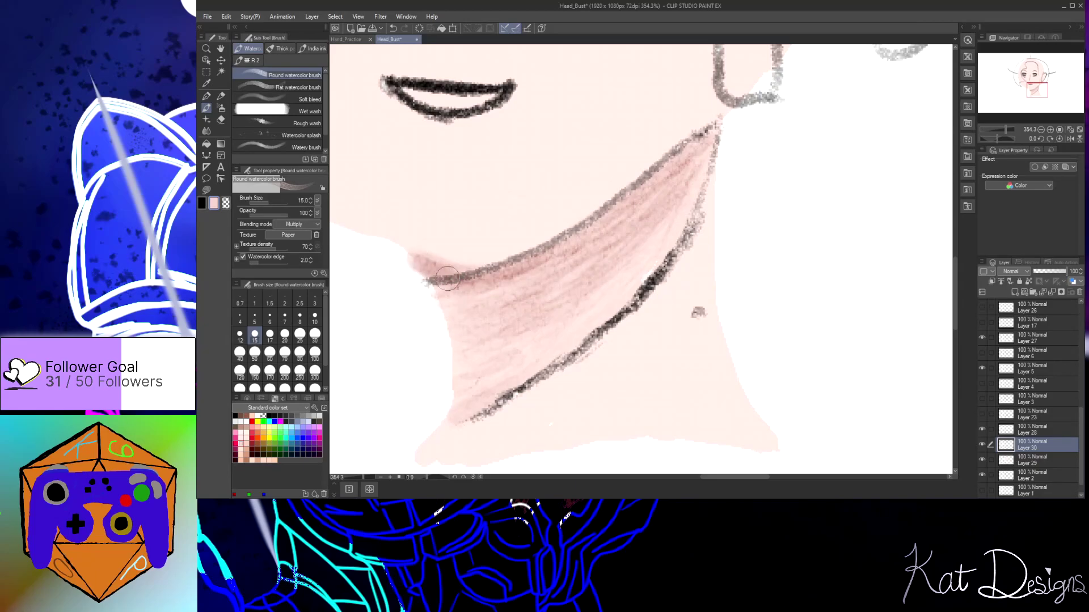
mouse_move(376, 257)
mouse_down()
mouse_move(412, 277)
mouse_move(396, 254)
mouse_move(415, 228)
mouse_move(470, 260)
mouse_move(431, 249)
mouse_up()
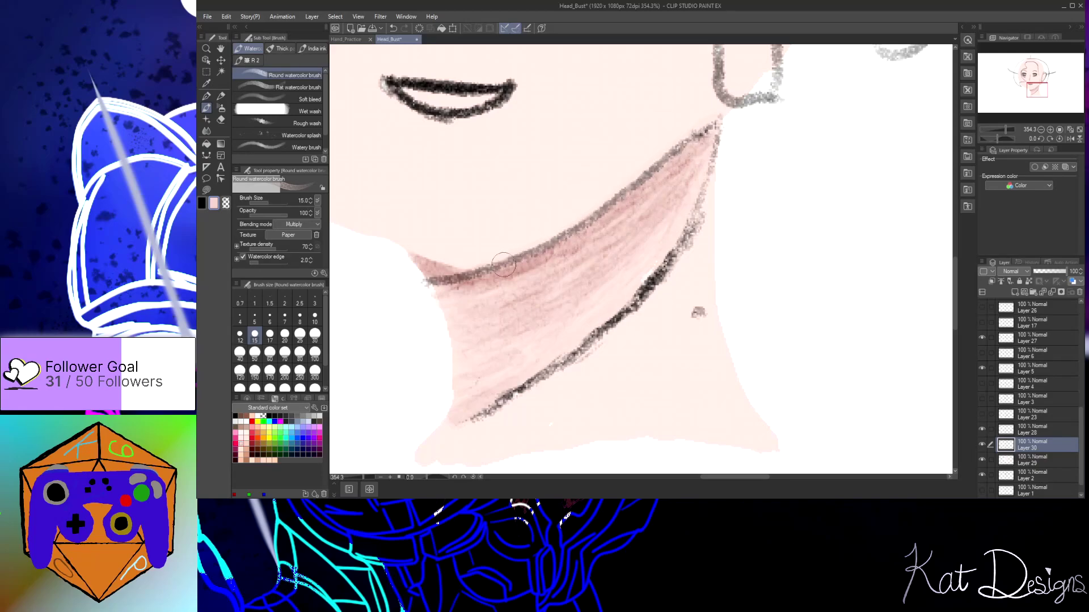
click(240, 334)
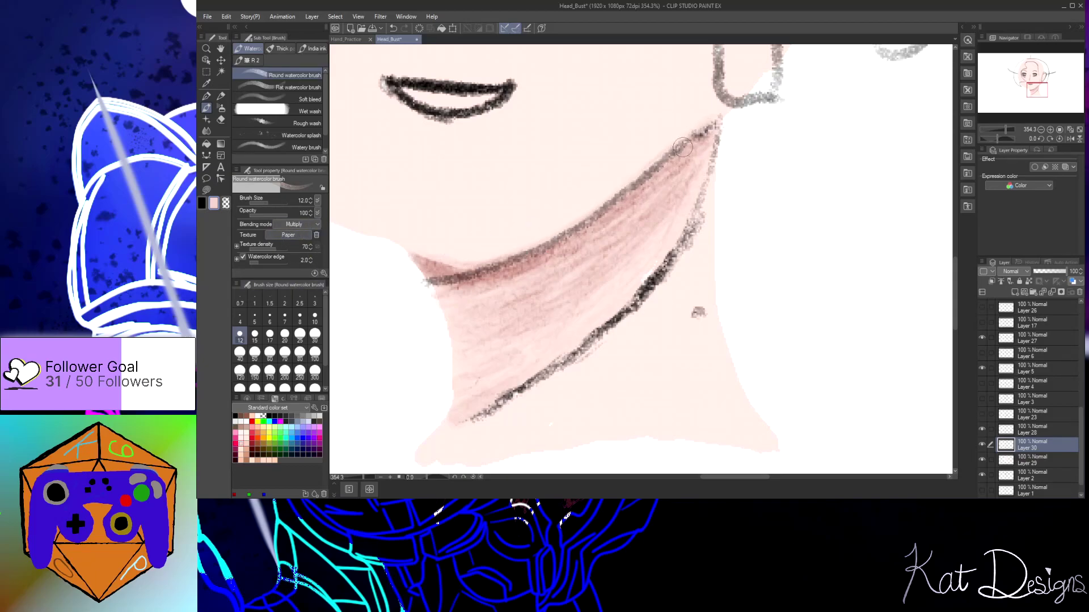
drag(485, 263, 402, 258)
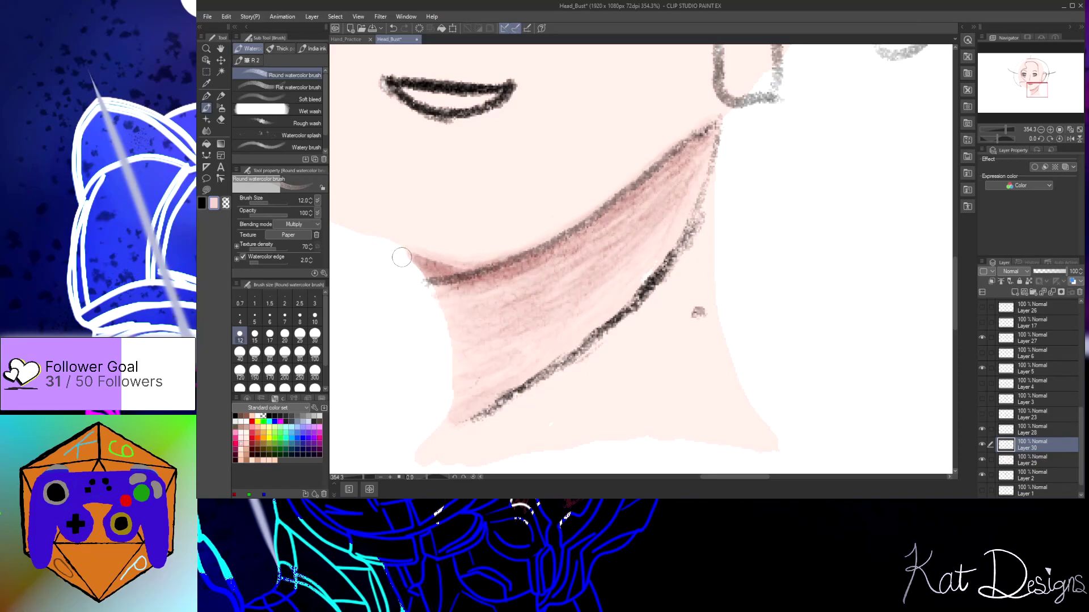
Smooth the pink neck shading with the Finger tip blender at sizes 8 and 12, tidying its edge under the chin
click(206, 131)
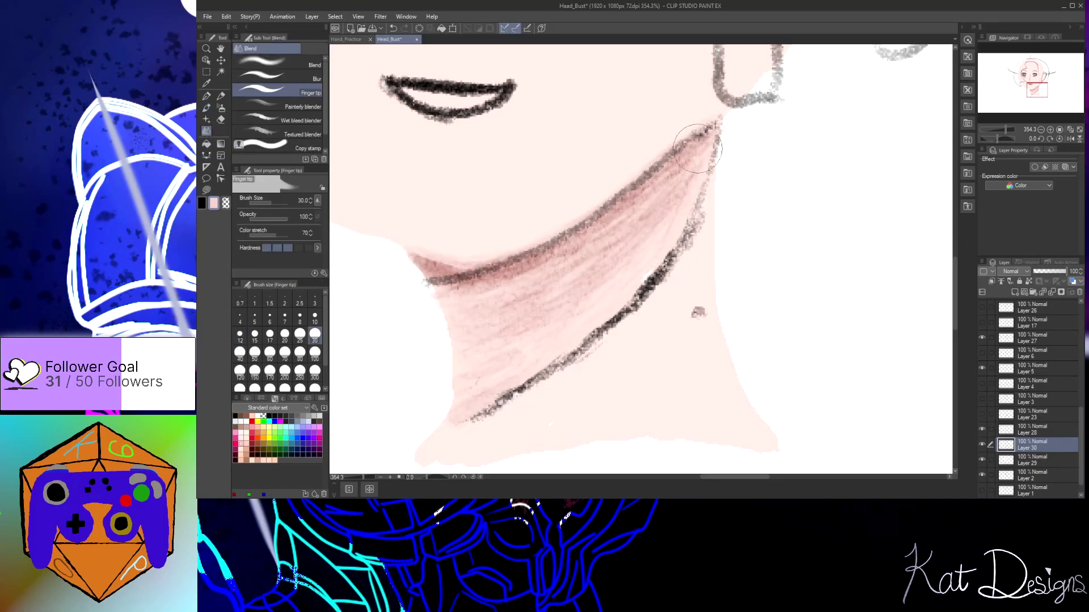
click(300, 316)
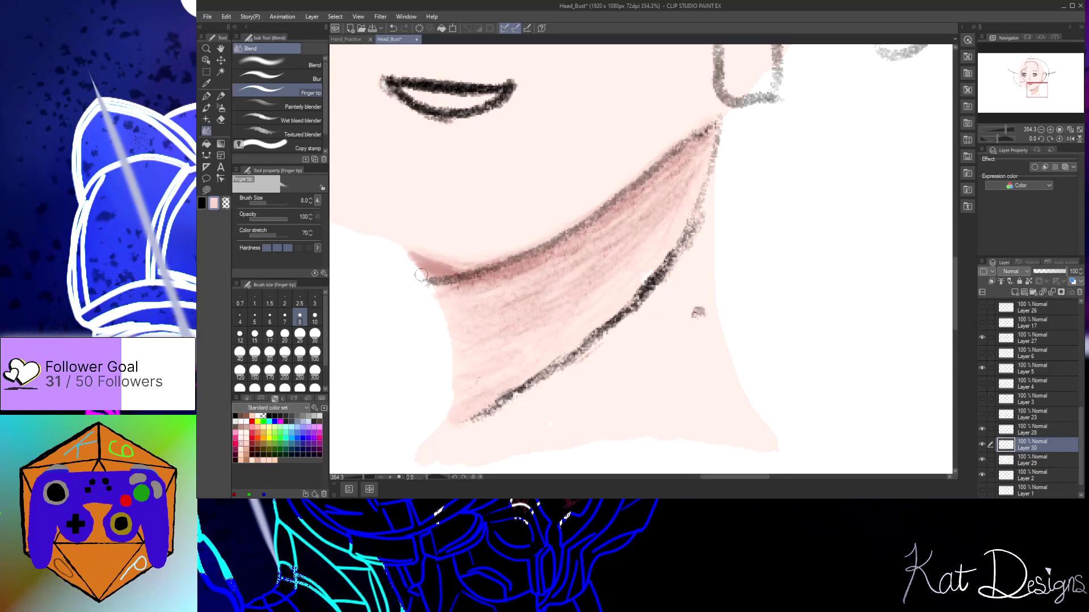
click(240, 335)
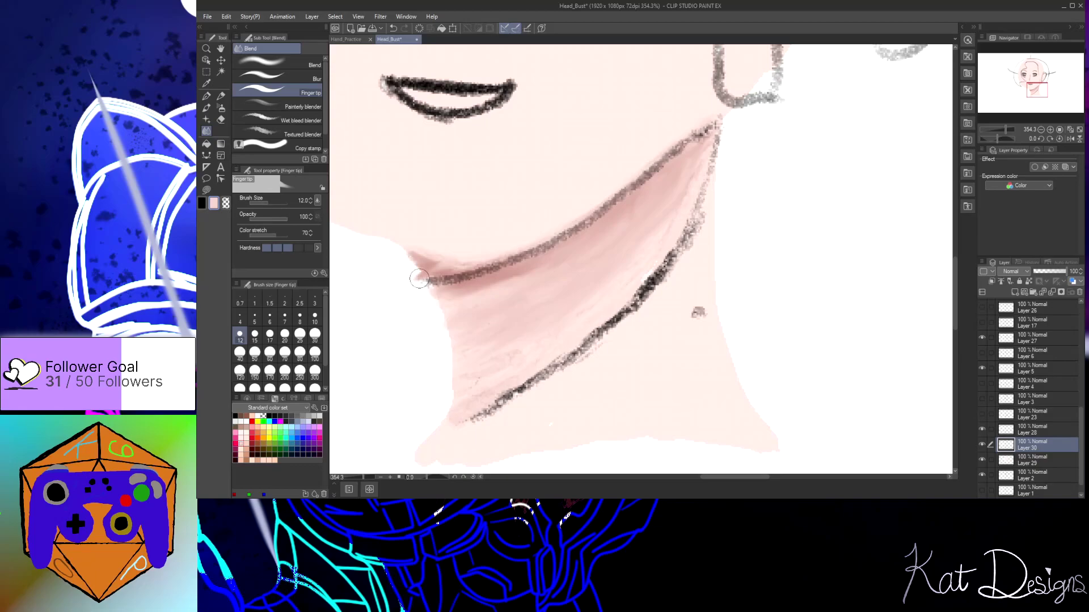
mouse_move(365, 316)
mouse_down()
mouse_move(400, 259)
mouse_move(418, 261)
mouse_move(412, 250)
mouse_move(476, 262)
mouse_move(458, 261)
mouse_move(524, 241)
mouse_up()
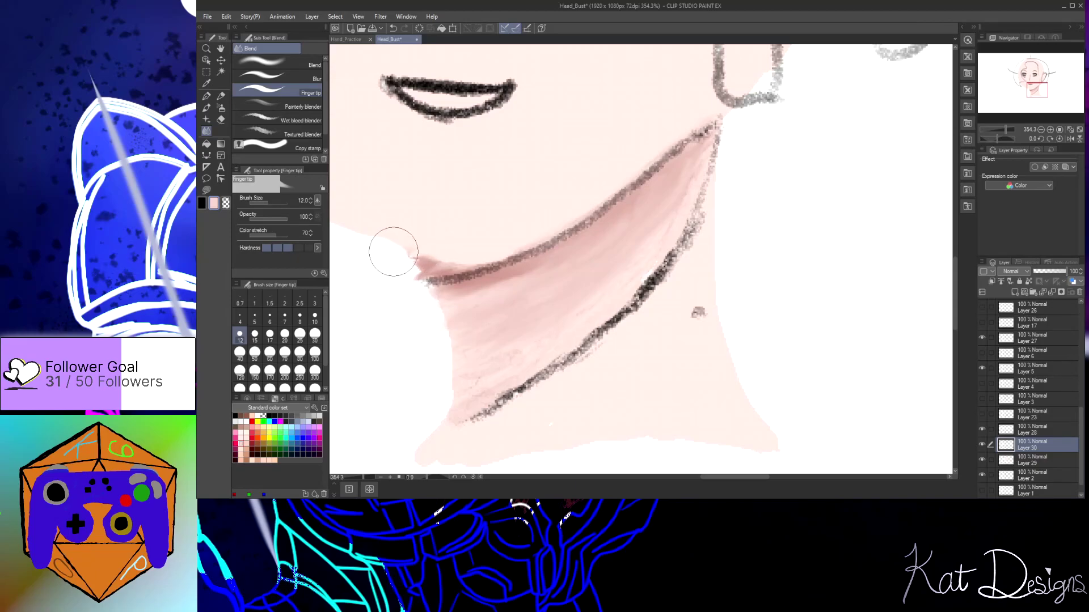
mouse_move(412, 256)
mouse_down()
mouse_move(427, 276)
mouse_move(413, 254)
mouse_move(429, 266)
mouse_move(413, 256)
mouse_move(470, 261)
mouse_up()
Compare the neck with and without the pink shading layer and Layer 28's lines by toggling their visibility
click(982, 445)
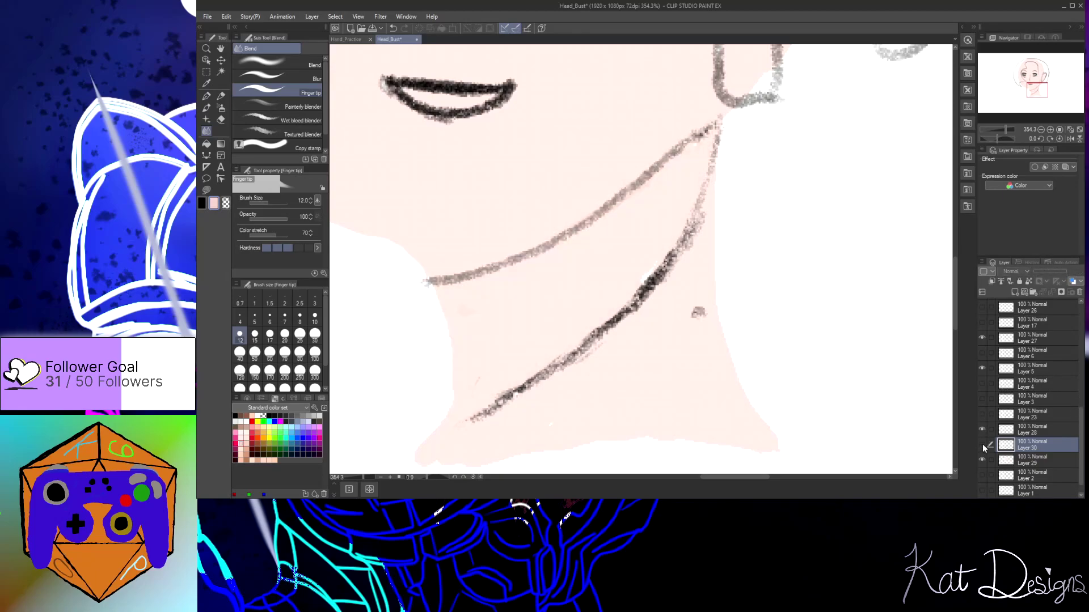
click(981, 446)
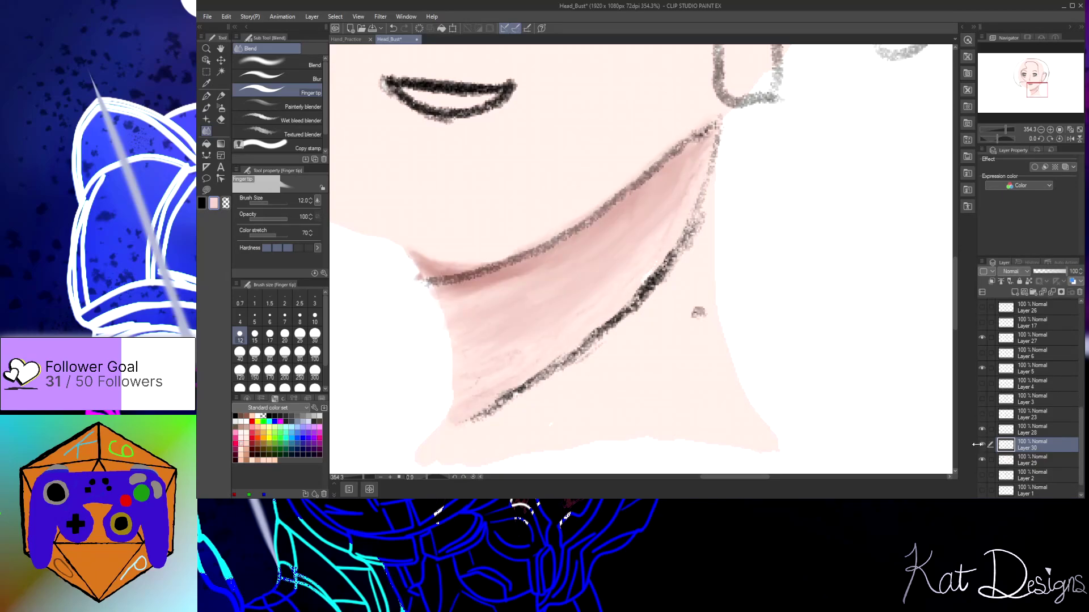
click(984, 429)
click(982, 430)
click(983, 431)
click(983, 431)
Add soft pink strokes along the neck shadow line with the Round watercolor brush at size 12
click(205, 108)
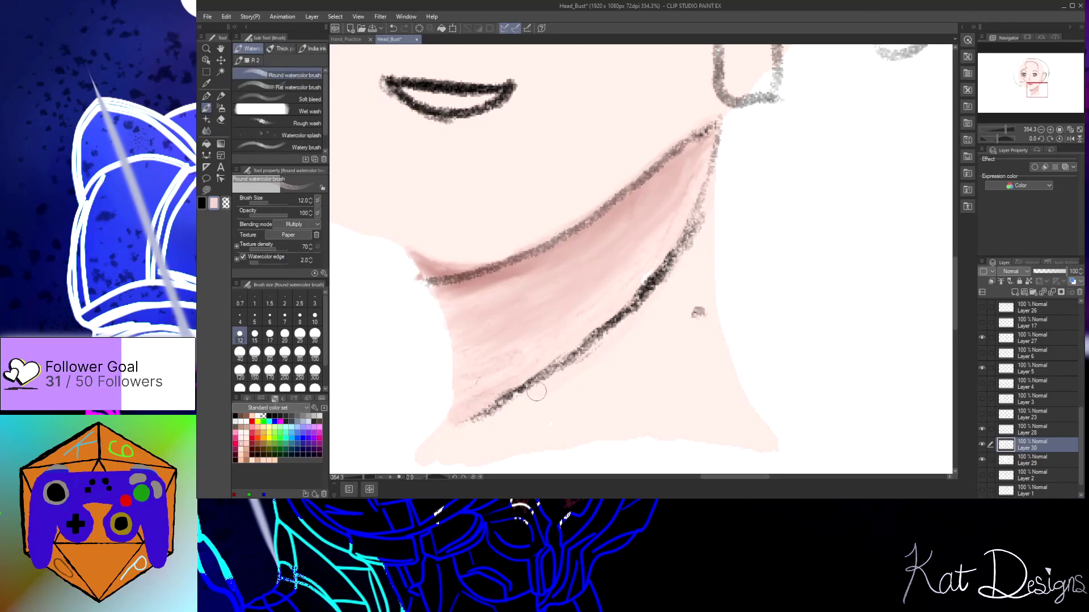
drag(707, 188, 670, 271)
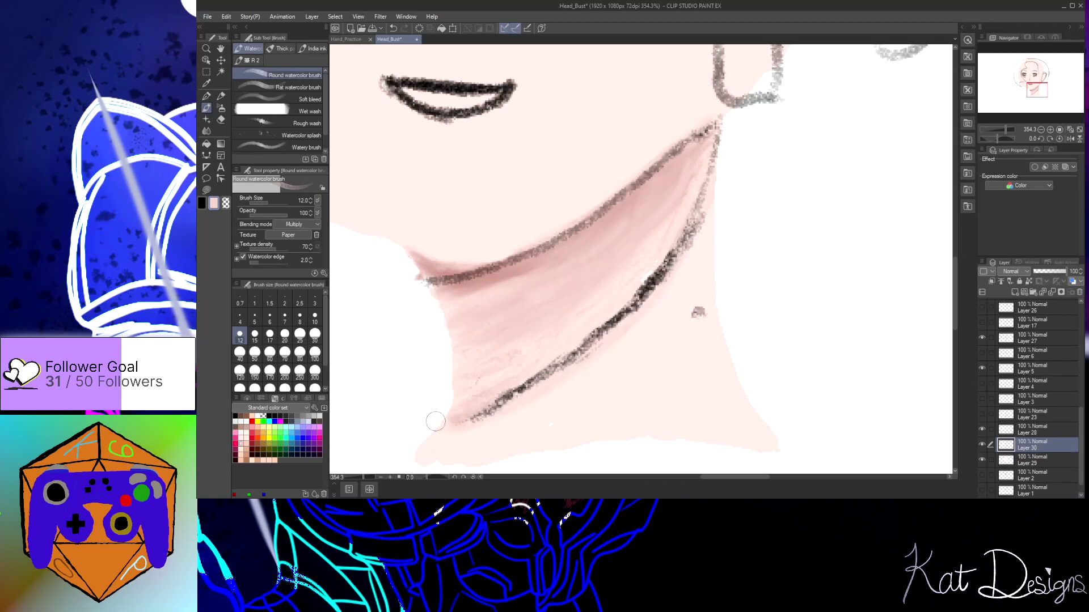
drag(599, 318, 652, 264)
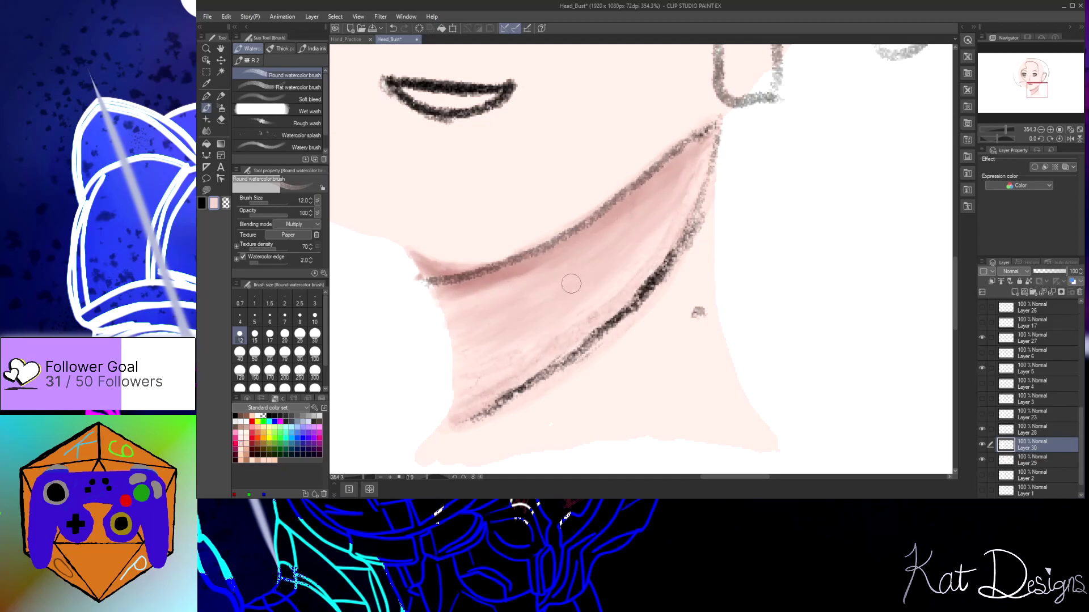
Erase the dark shading strip directly under the jaw line and repaint it with lighter pink watercolor
mouse_move(482, 279)
mouse_down()
mouse_move(558, 255)
mouse_move(428, 287)
mouse_up()
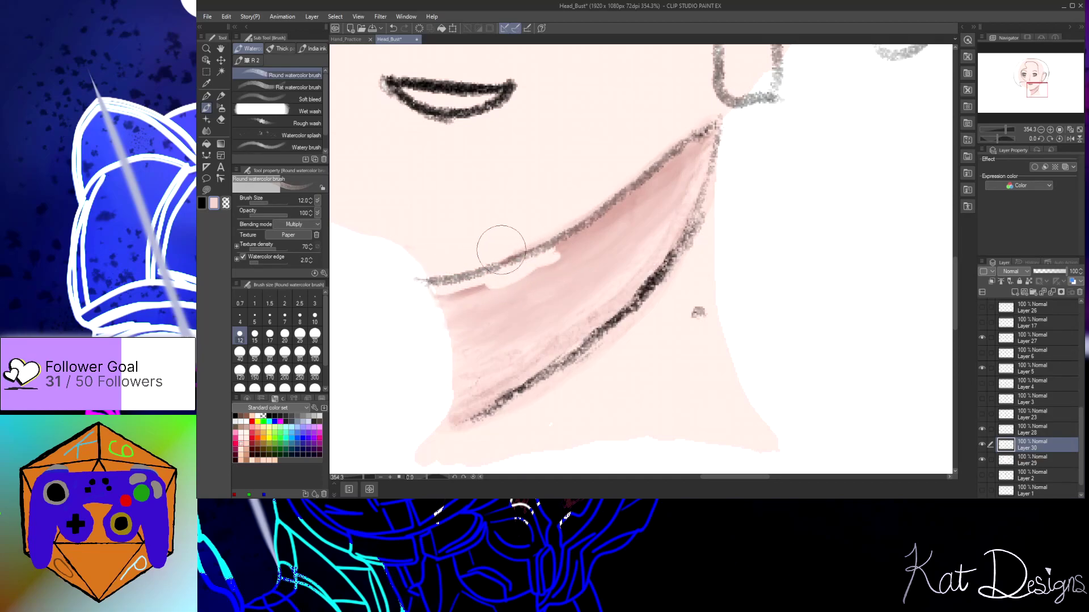
mouse_move(571, 230)
mouse_down()
mouse_move(676, 159)
mouse_move(705, 117)
mouse_up()
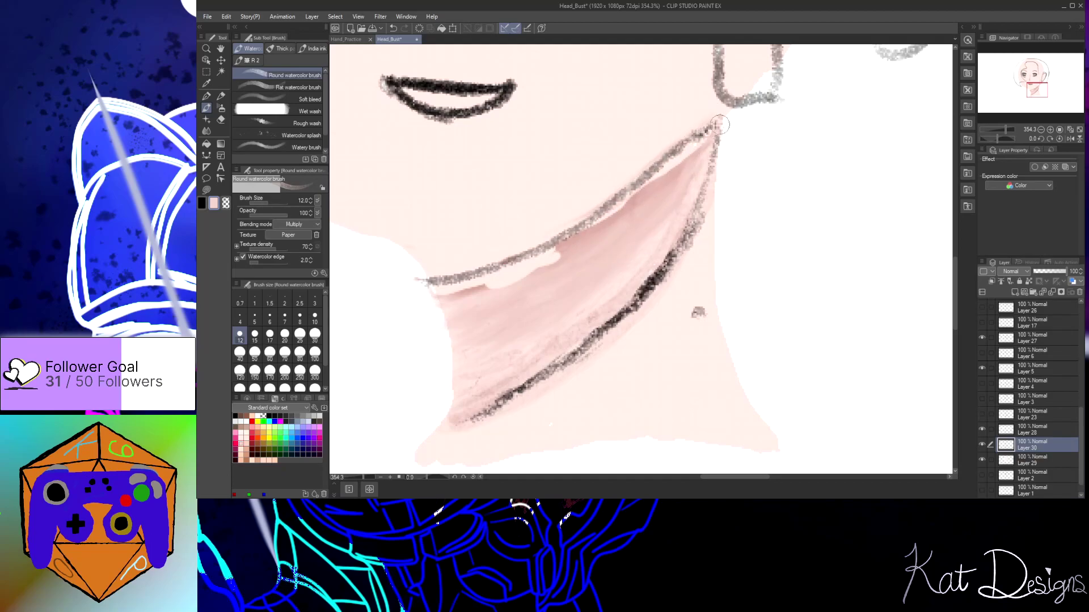
mouse_move(677, 160)
mouse_down()
mouse_move(602, 219)
mouse_move(495, 277)
mouse_move(555, 252)
mouse_move(490, 284)
mouse_move(546, 260)
mouse_move(437, 294)
mouse_move(527, 256)
mouse_up()
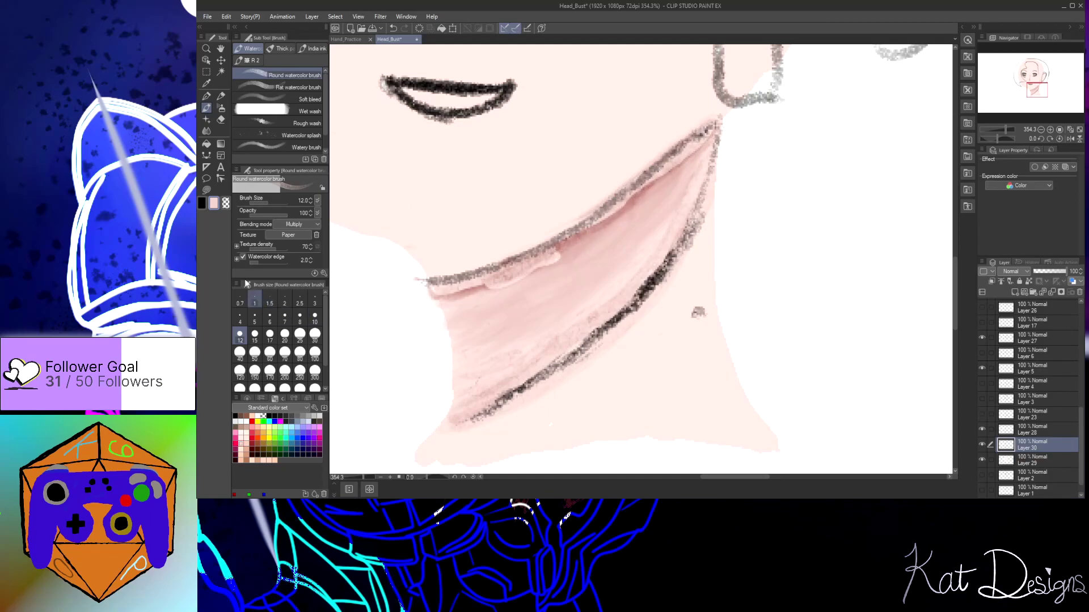
Smooth the light pink patches under the jaw line into the neck shading with the Finger tip blender at sizes 12 and 17
click(207, 131)
drag(698, 141, 597, 221)
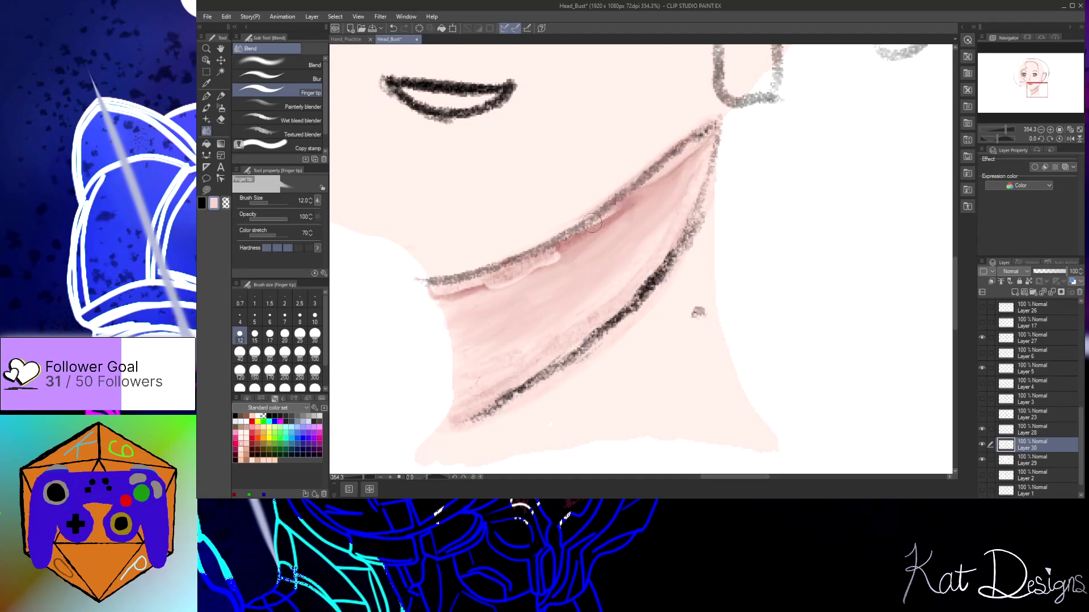
click(270, 338)
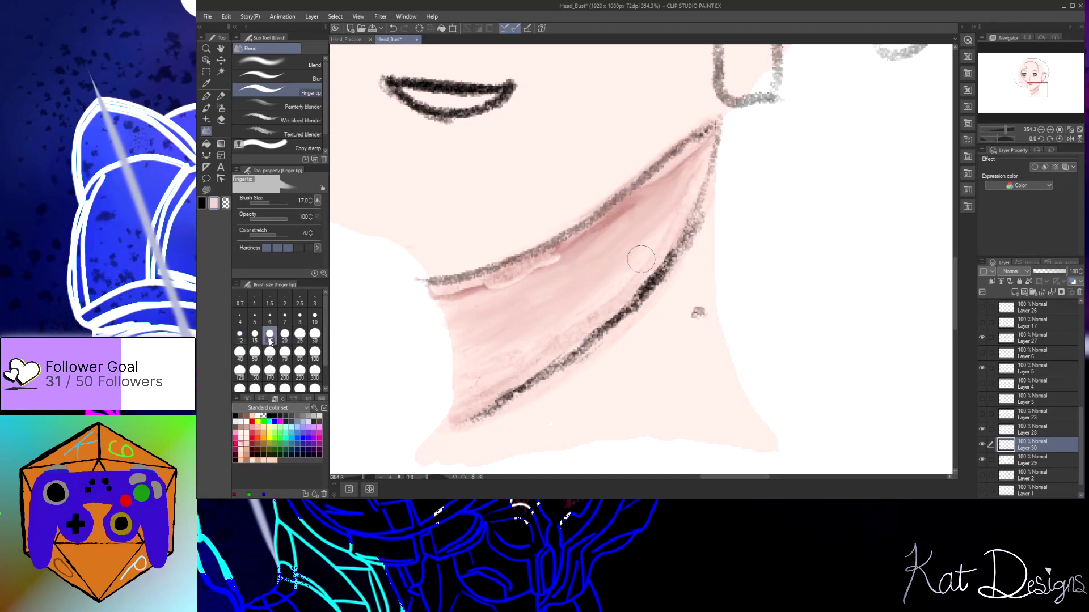
mouse_move(542, 262)
mouse_down()
mouse_move(492, 285)
mouse_move(520, 275)
mouse_move(434, 287)
mouse_move(453, 286)
mouse_move(420, 265)
mouse_move(485, 267)
mouse_up()
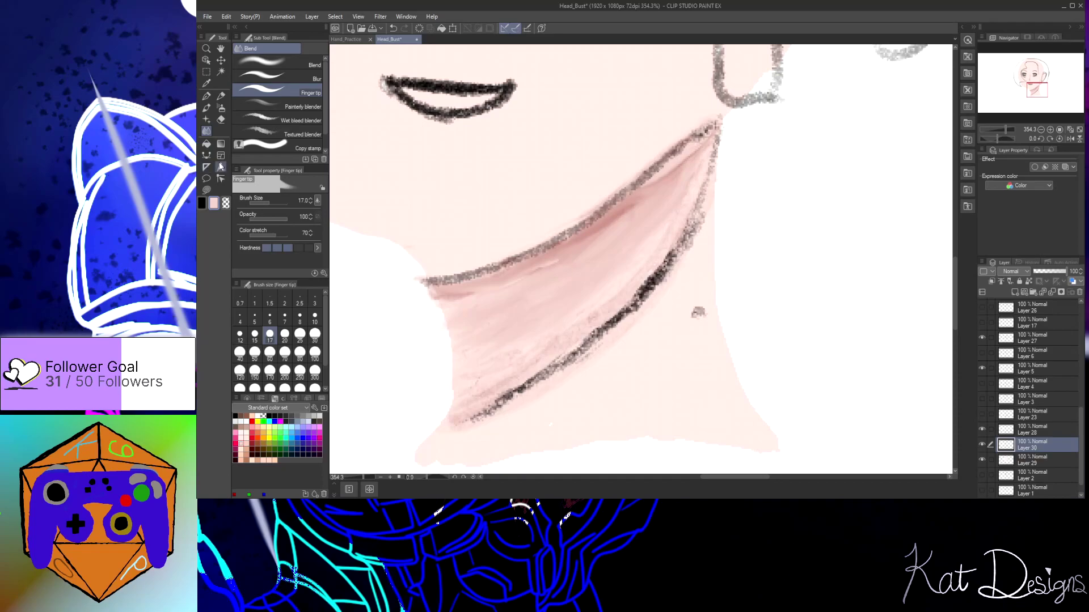
Paint pink strokes along the jaw line out to the chin-side edge of the neck with the Round watercolor brush at size 12
click(206, 108)
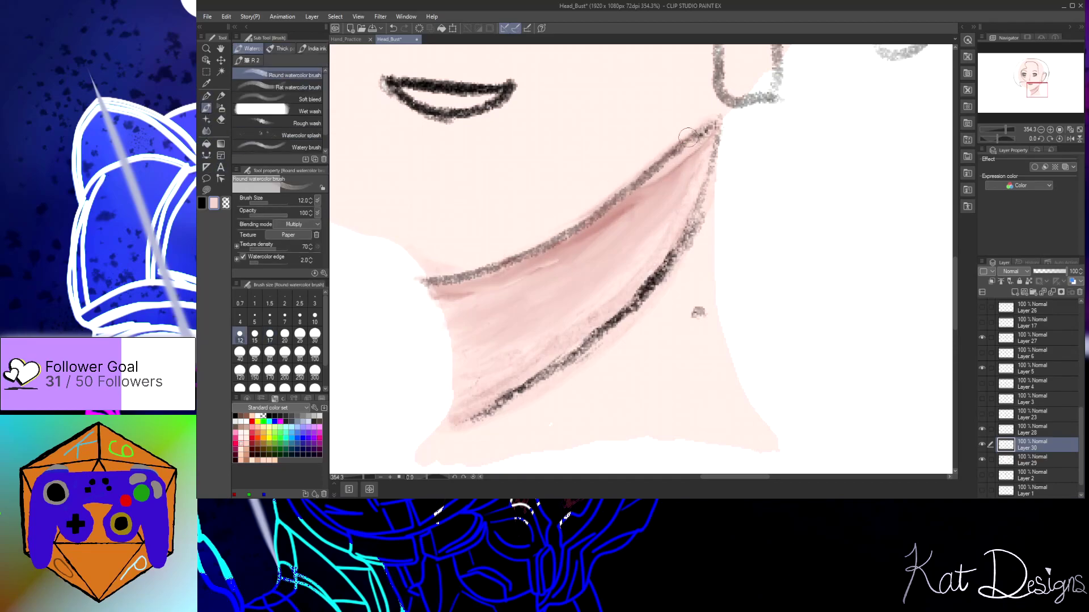
mouse_move(635, 190)
mouse_down()
mouse_move(563, 239)
mouse_move(461, 274)
mouse_up()
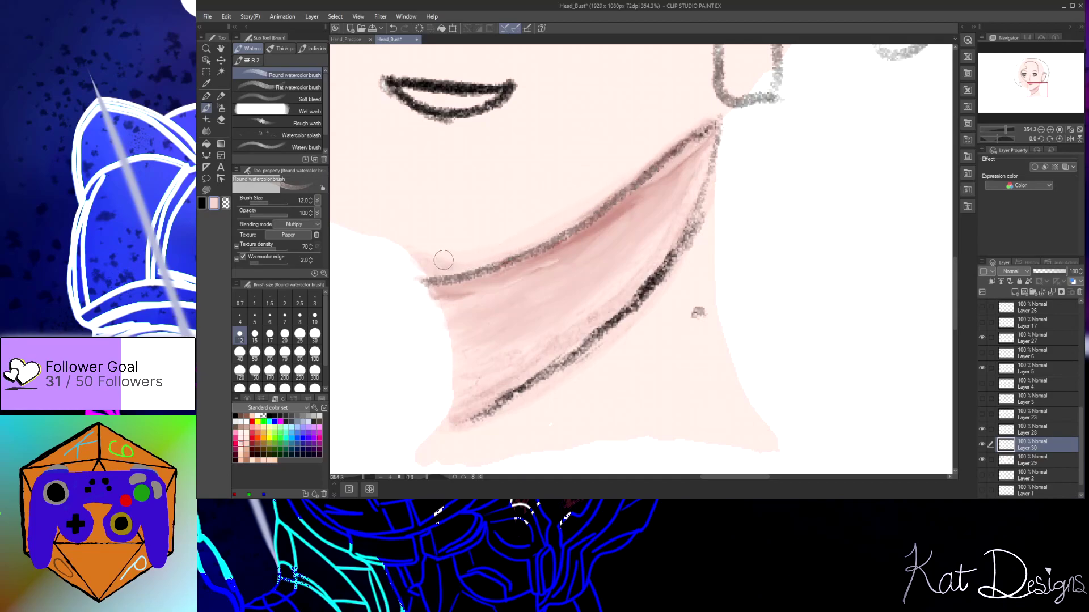
drag(420, 261, 482, 259)
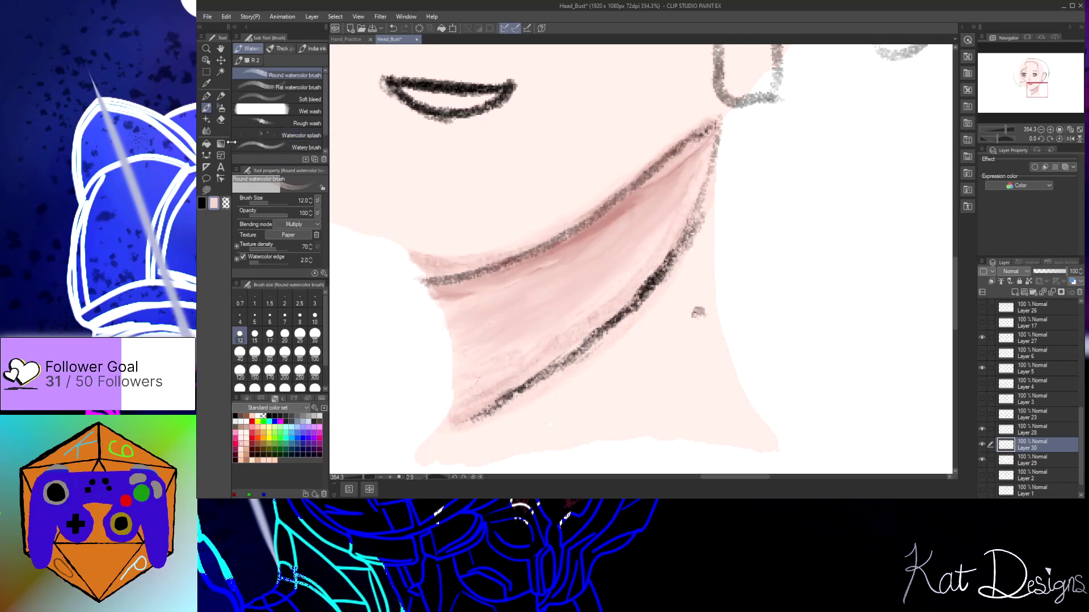
Blend the whole neck shadow with the Finger tip blender at size 17 and tidy its outer edge on the chin side
click(205, 133)
mouse_move(696, 142)
mouse_down()
mouse_move(564, 243)
mouse_move(578, 230)
mouse_move(485, 272)
mouse_move(509, 263)
mouse_move(436, 265)
mouse_move(458, 272)
mouse_move(419, 257)
mouse_move(492, 265)
mouse_move(448, 298)
mouse_move(526, 278)
mouse_move(457, 298)
mouse_move(600, 229)
mouse_move(532, 286)
mouse_move(556, 260)
mouse_move(454, 297)
mouse_up()
mouse_move(646, 206)
mouse_down()
mouse_move(669, 193)
mouse_move(630, 213)
mouse_move(675, 151)
mouse_move(685, 155)
mouse_move(679, 177)
mouse_move(697, 152)
mouse_up()
drag(642, 197, 657, 177)
mouse_move(694, 139)
mouse_down()
mouse_move(678, 167)
mouse_move(703, 141)
mouse_move(667, 191)
mouse_move(691, 185)
mouse_move(707, 152)
mouse_move(689, 225)
mouse_move(678, 237)
mouse_move(675, 224)
mouse_move(623, 307)
mouse_move(644, 271)
mouse_move(594, 333)
mouse_move(596, 316)
mouse_move(571, 334)
mouse_move(535, 387)
mouse_move(565, 340)
mouse_move(455, 419)
mouse_move(491, 361)
mouse_move(473, 372)
mouse_move(453, 403)
mouse_move(518, 336)
mouse_move(503, 357)
mouse_move(546, 318)
mouse_move(502, 376)
mouse_move(592, 297)
mouse_move(549, 361)
mouse_move(589, 301)
mouse_move(533, 356)
mouse_move(540, 319)
mouse_move(477, 389)
mouse_move(505, 344)
mouse_move(481, 349)
mouse_move(464, 383)
mouse_move(538, 292)
mouse_move(536, 315)
mouse_move(568, 314)
mouse_move(600, 269)
mouse_move(547, 333)
mouse_move(569, 315)
mouse_move(571, 291)
mouse_move(532, 346)
mouse_move(495, 383)
mouse_move(541, 321)
mouse_move(473, 396)
mouse_move(610, 267)
mouse_move(602, 283)
mouse_move(528, 354)
mouse_move(626, 246)
mouse_move(553, 360)
mouse_move(646, 233)
mouse_move(570, 345)
mouse_move(633, 249)
mouse_move(536, 372)
mouse_move(649, 235)
mouse_move(637, 281)
mouse_move(667, 206)
mouse_move(641, 276)
mouse_move(674, 201)
mouse_move(610, 308)
mouse_move(549, 360)
mouse_move(510, 376)
mouse_move(534, 308)
mouse_move(508, 311)
mouse_move(506, 296)
mouse_move(486, 316)
mouse_move(706, 157)
mouse_move(651, 267)
mouse_move(661, 180)
mouse_move(607, 232)
mouse_move(585, 279)
mouse_move(627, 214)
mouse_move(606, 212)
mouse_move(595, 241)
mouse_move(525, 306)
mouse_move(538, 264)
mouse_move(476, 323)
mouse_move(452, 324)
mouse_move(534, 309)
mouse_move(556, 279)
mouse_move(535, 308)
mouse_move(636, 214)
mouse_move(598, 249)
mouse_move(617, 215)
mouse_move(643, 205)
mouse_move(606, 260)
mouse_move(642, 187)
mouse_move(579, 270)
mouse_up()
drag(579, 269, 643, 190)
drag(584, 243, 624, 221)
mouse_move(583, 254)
mouse_down()
mouse_move(611, 237)
mouse_move(553, 267)
mouse_move(615, 222)
mouse_move(540, 264)
mouse_move(604, 225)
mouse_move(558, 259)
mouse_move(599, 233)
mouse_move(578, 237)
mouse_move(563, 255)
mouse_move(602, 244)
mouse_move(550, 279)
mouse_move(599, 257)
mouse_move(535, 269)
mouse_move(589, 255)
mouse_move(536, 288)
mouse_move(597, 247)
mouse_up()
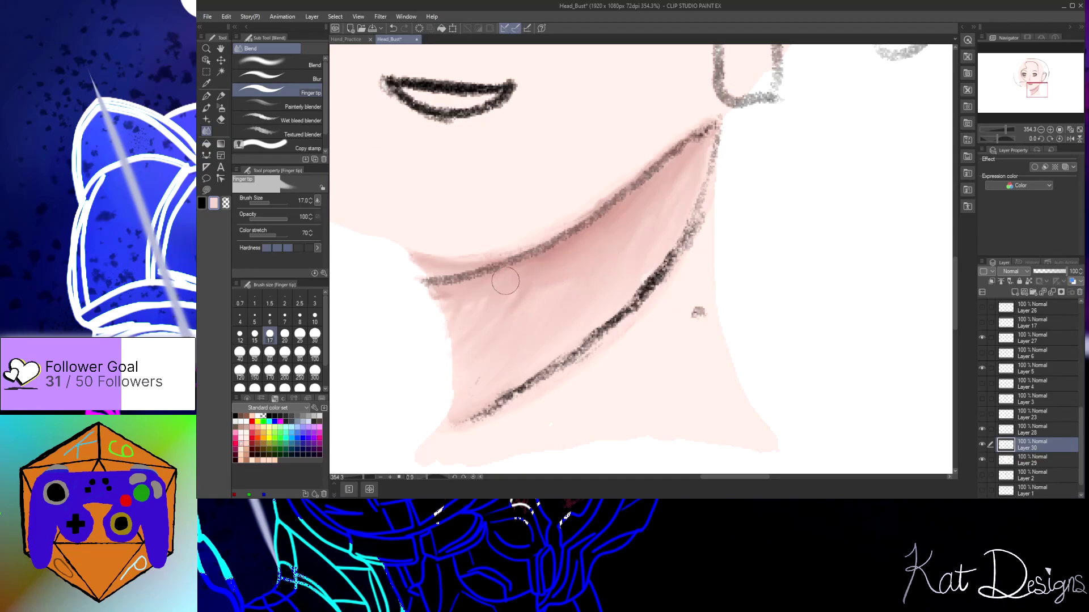
mouse_move(516, 279)
mouse_down()
mouse_move(463, 297)
mouse_move(518, 286)
mouse_move(467, 309)
mouse_move(464, 292)
mouse_move(500, 282)
mouse_move(433, 302)
mouse_move(452, 299)
mouse_move(435, 291)
mouse_move(432, 312)
mouse_move(404, 282)
mouse_up()
mouse_move(417, 273)
mouse_down()
mouse_move(444, 388)
mouse_move(433, 421)
mouse_move(401, 444)
mouse_up()
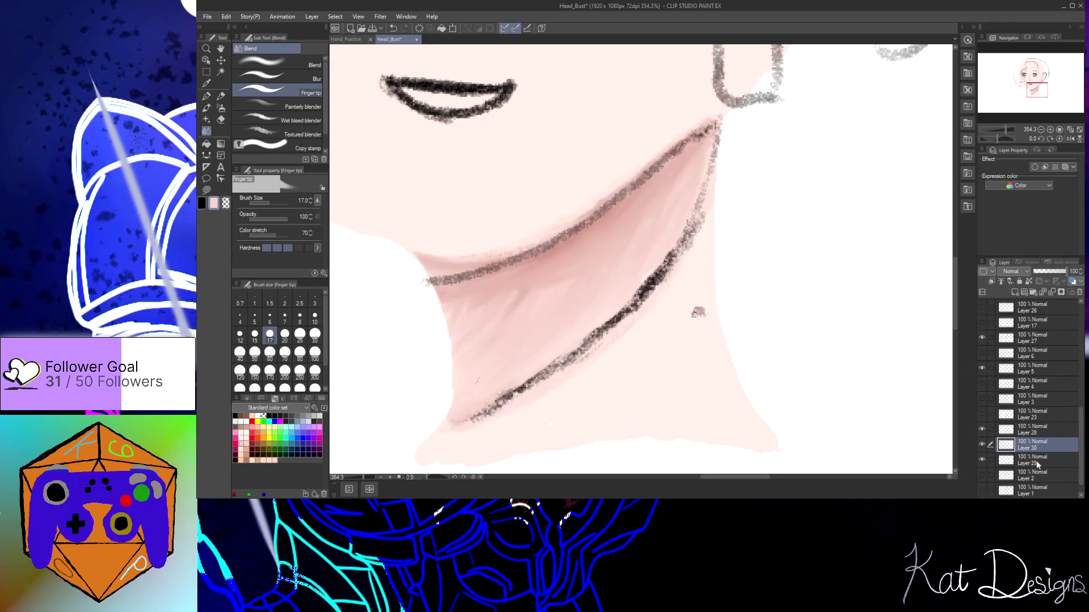
Hide Layer 28's lines and soften the lower and jaw-side edges of the neck shadow on Layer 30 with the Finger tip blender
click(1039, 431)
mouse_move(730, 333)
mouse_down()
mouse_move(675, 306)
mouse_move(698, 339)
mouse_up()
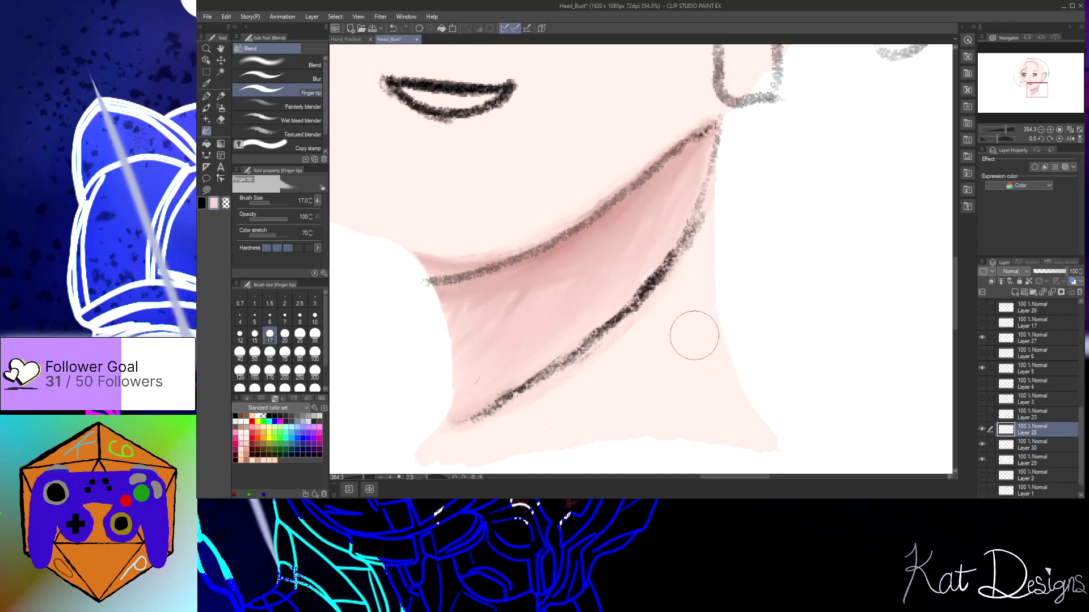
click(982, 430)
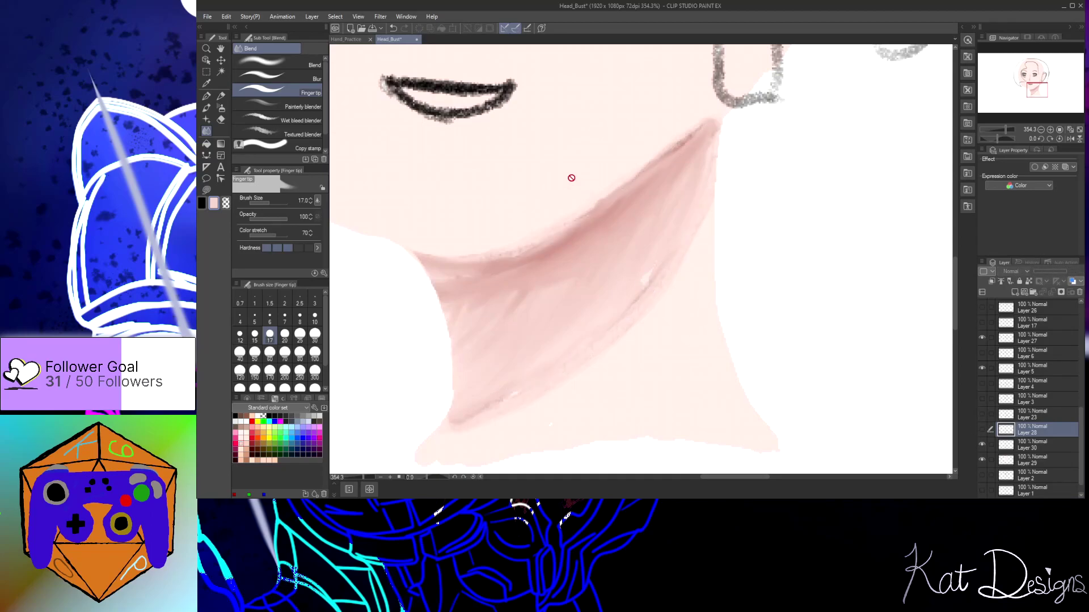
click(1019, 446)
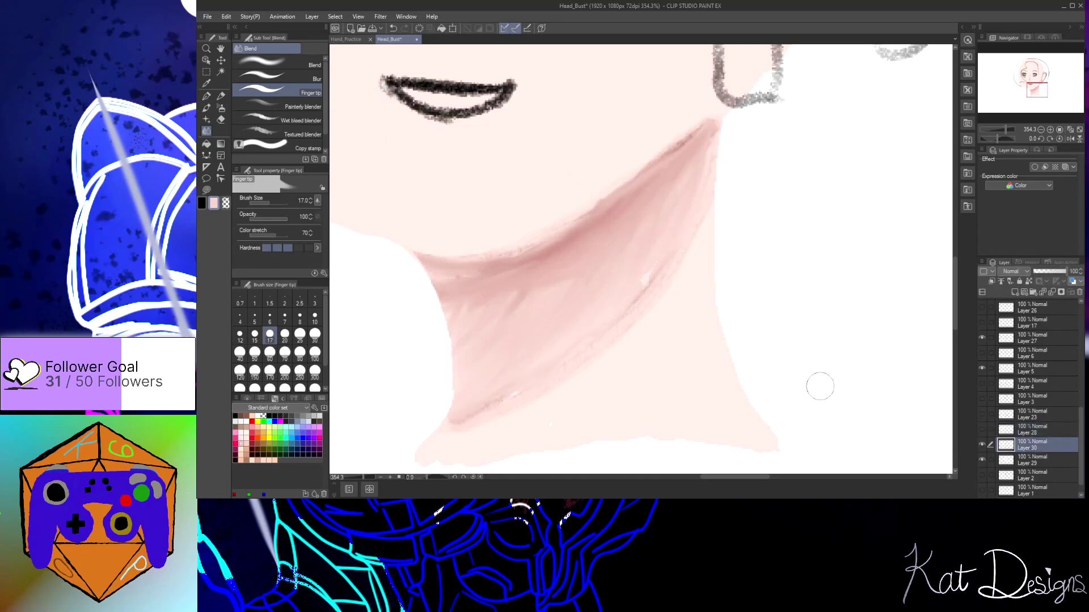
mouse_move(703, 214)
mouse_down()
mouse_move(644, 304)
mouse_move(663, 276)
mouse_move(608, 331)
mouse_move(636, 309)
mouse_move(620, 340)
mouse_move(628, 325)
mouse_move(566, 370)
mouse_move(600, 339)
mouse_move(561, 362)
mouse_move(572, 346)
mouse_move(603, 335)
mouse_move(536, 390)
mouse_move(571, 352)
mouse_move(552, 380)
mouse_move(554, 369)
mouse_move(502, 403)
mouse_move(510, 407)
mouse_move(517, 396)
mouse_move(443, 424)
mouse_move(527, 372)
mouse_move(499, 407)
mouse_move(534, 382)
mouse_move(473, 404)
mouse_up()
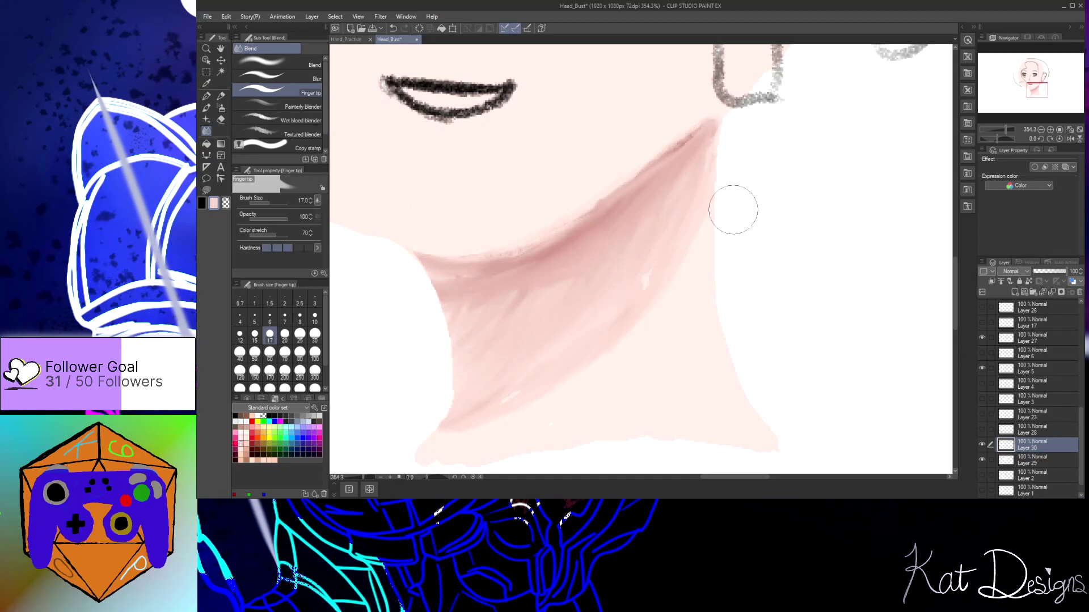
mouse_move(705, 92)
mouse_down()
mouse_move(590, 205)
mouse_move(718, 107)
mouse_move(572, 213)
mouse_move(469, 243)
mouse_move(564, 287)
mouse_move(572, 251)
mouse_move(593, 230)
mouse_move(524, 251)
mouse_move(640, 217)
mouse_move(504, 252)
mouse_move(546, 248)
mouse_move(440, 255)
mouse_up()
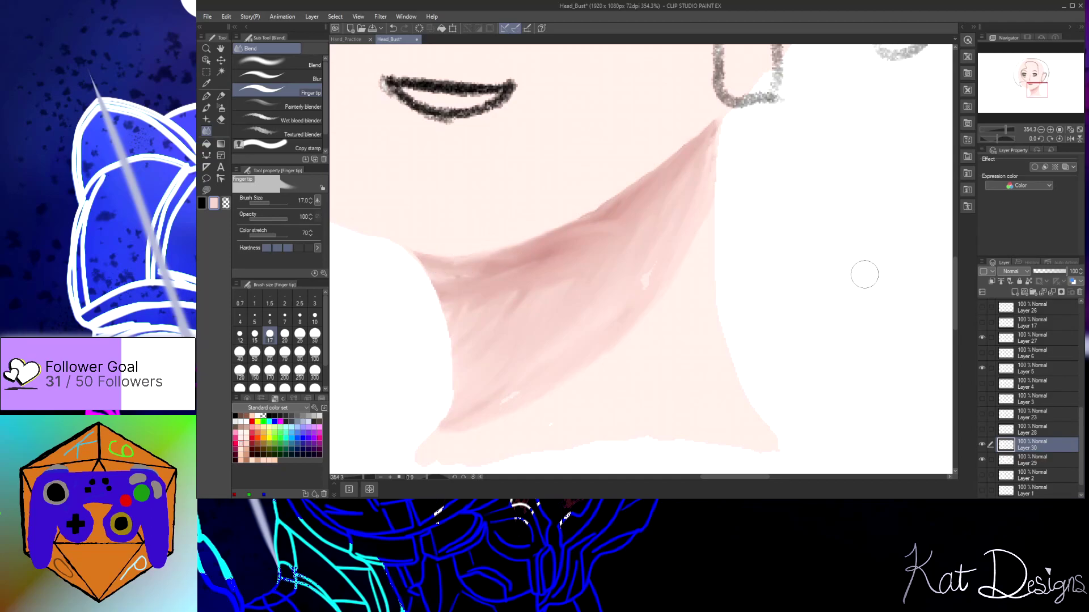
Fill the pale gaps in the neck's base skin on Layer 29 with the Turnip pen at size 20 and save the file
scroll(737, 255, down, 8)
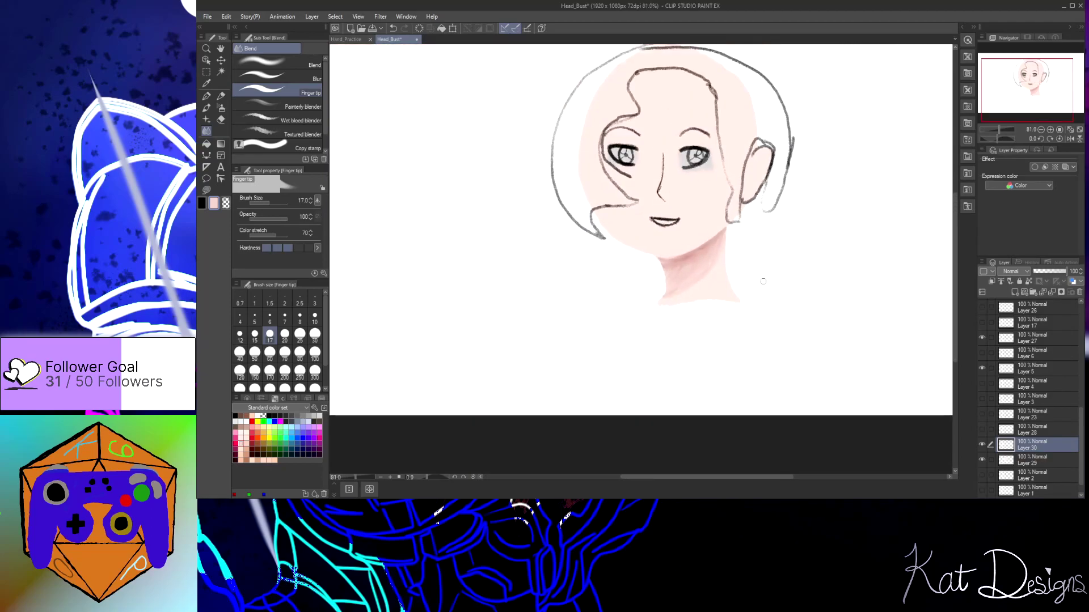
scroll(955, 259, up, 1)
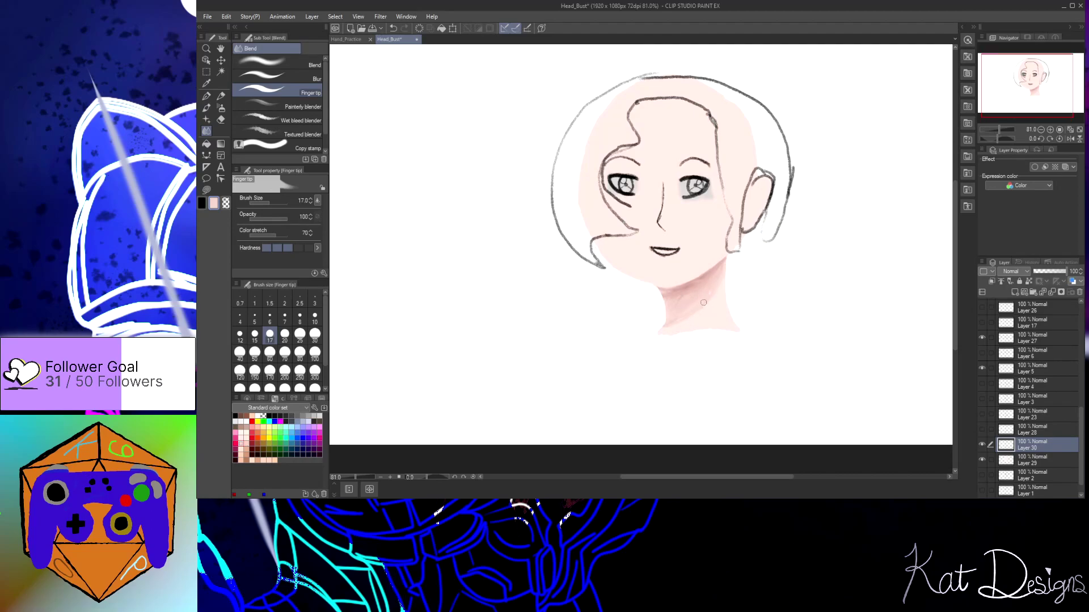
click(1013, 459)
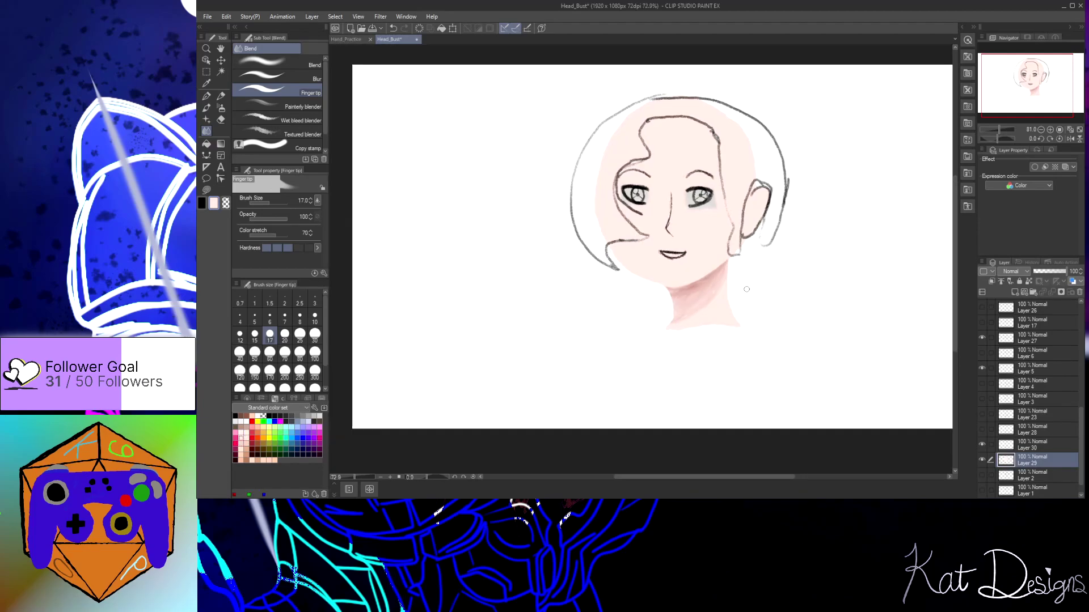
scroll(660, 297, up, 8)
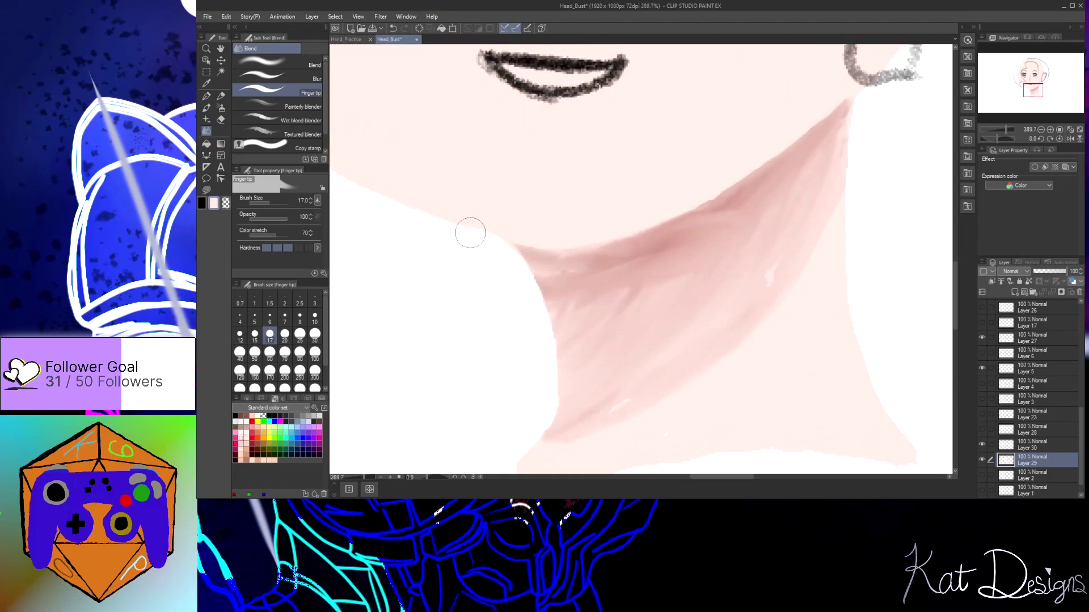
click(207, 98)
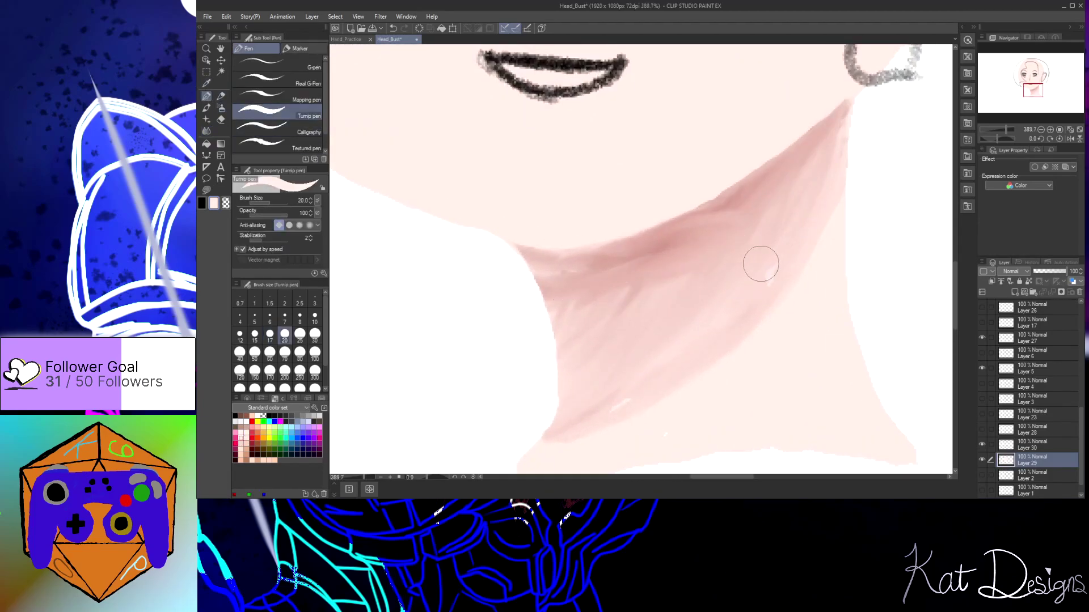
drag(607, 408, 629, 387)
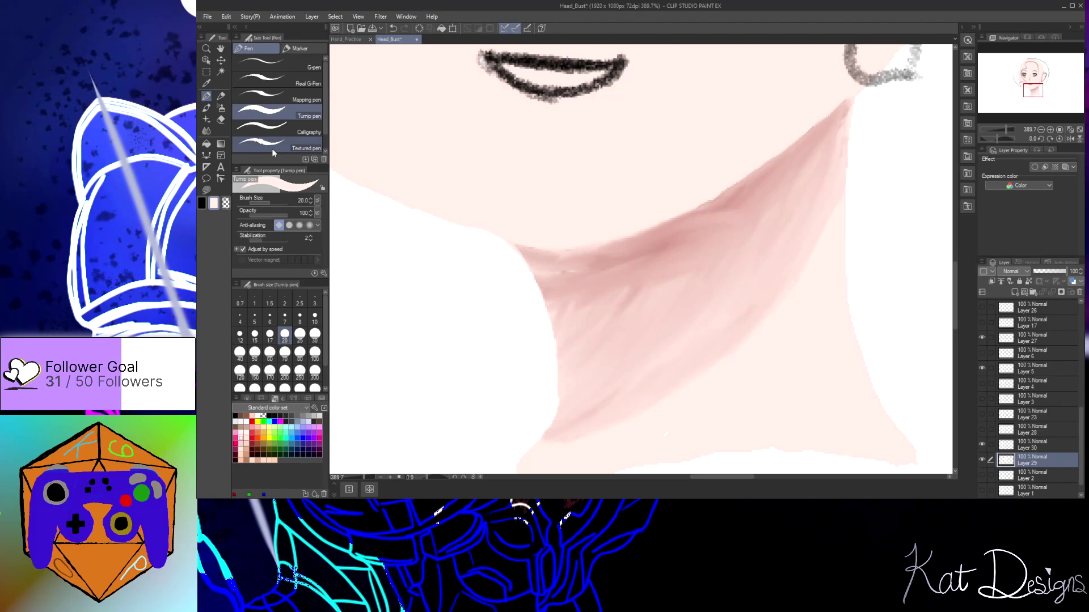
scroll(272, 149, down, 1)
key(ctrl+s)
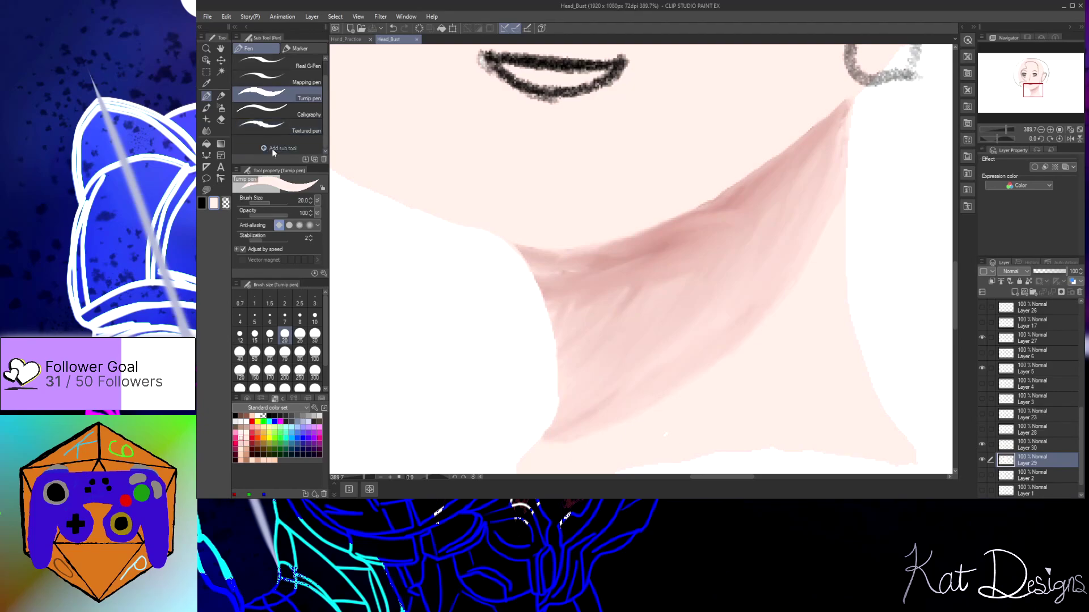
Paint pink shading around both eyes and along the cheek hair line on Layer 30 with the Round watercolor brush at size 12
scroll(656, 226, down, 2)
scroll(656, 226, down, 4)
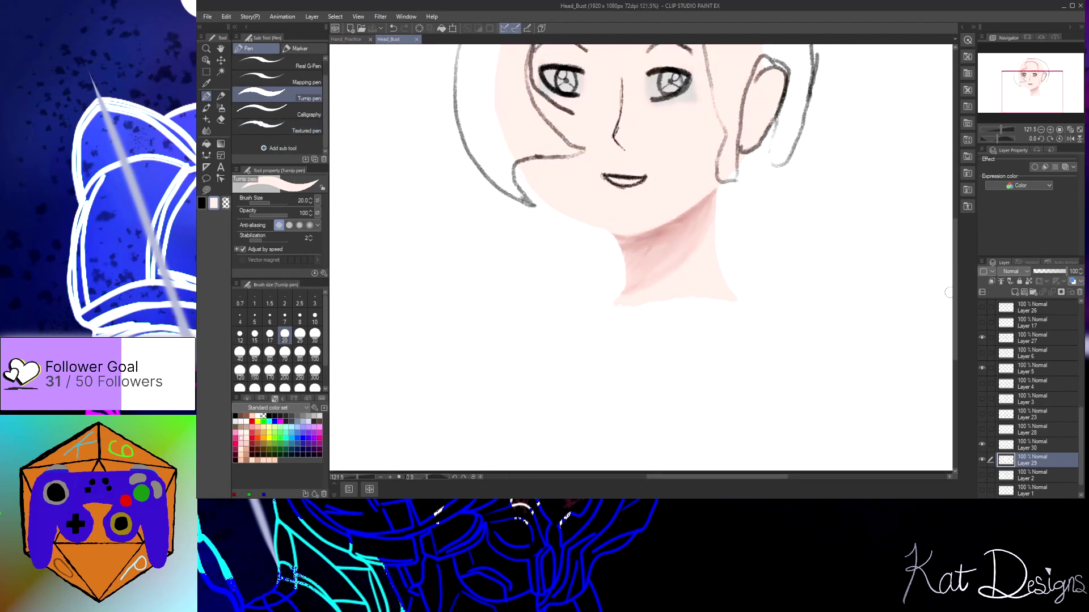
drag(958, 321, 957, 281)
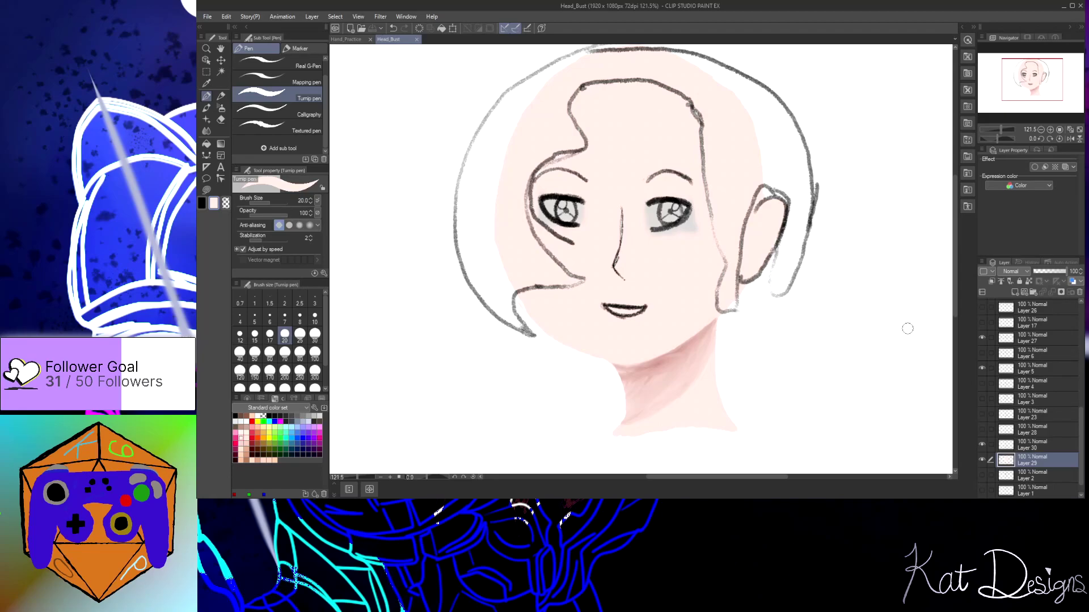
click(1045, 445)
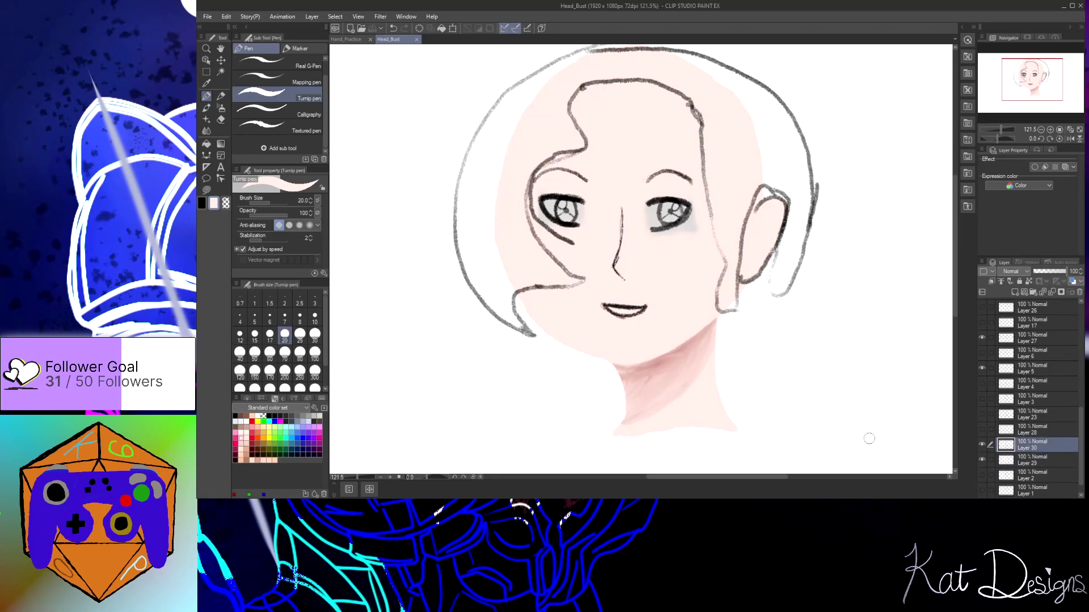
click(241, 440)
click(207, 108)
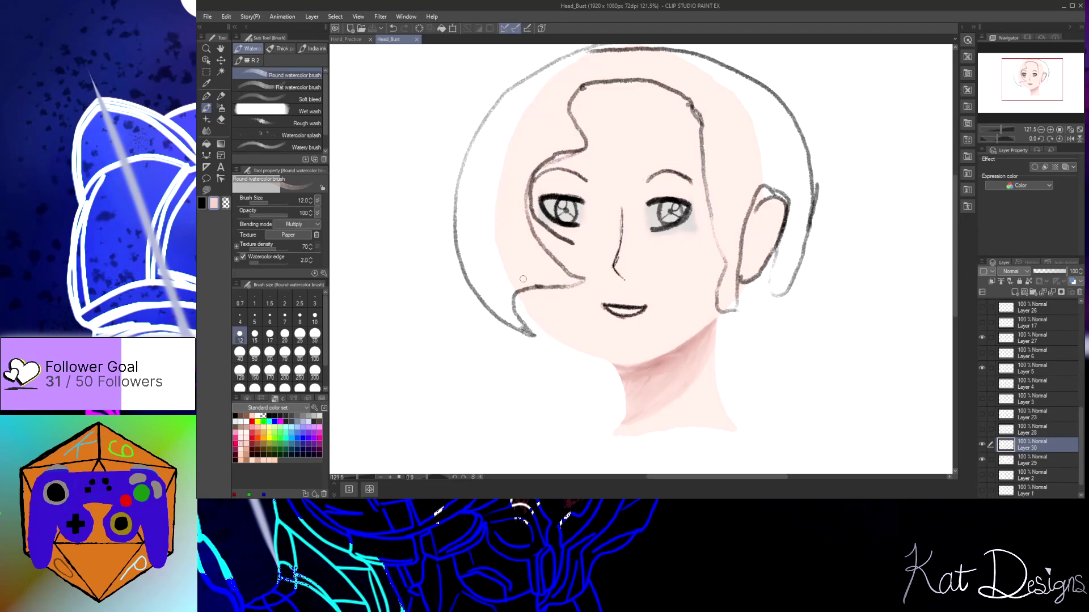
drag(551, 275, 575, 281)
scroll(607, 217, up, 6)
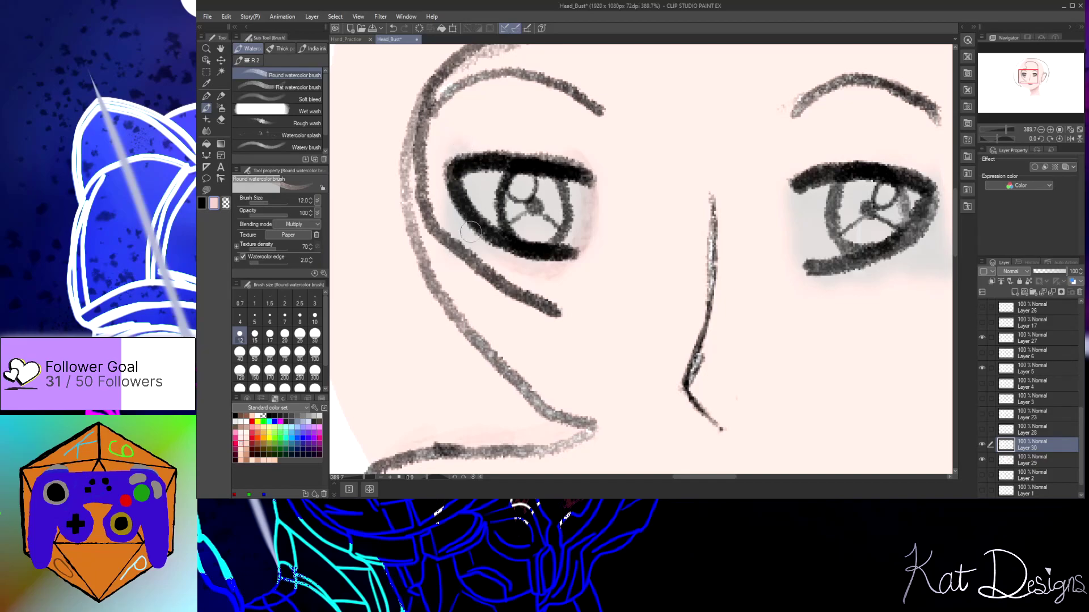
mouse_move(455, 184)
mouse_down()
mouse_move(499, 155)
mouse_move(569, 152)
mouse_move(490, 141)
mouse_up()
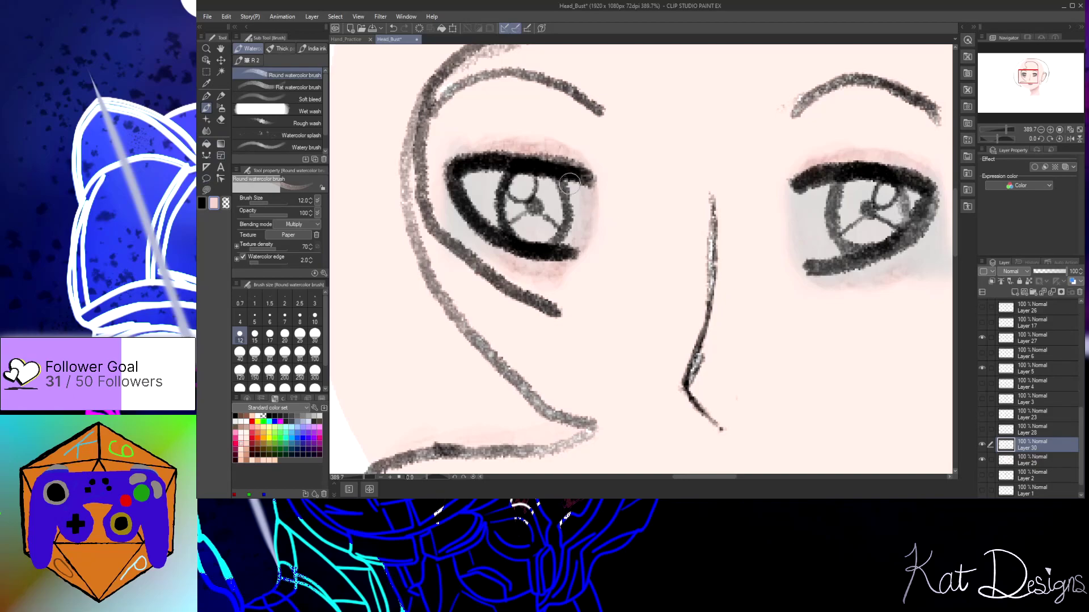
Lighten the pink shading around the eye beside the hair curve with the Soft eraser at sizes 6 and 7
key(e)
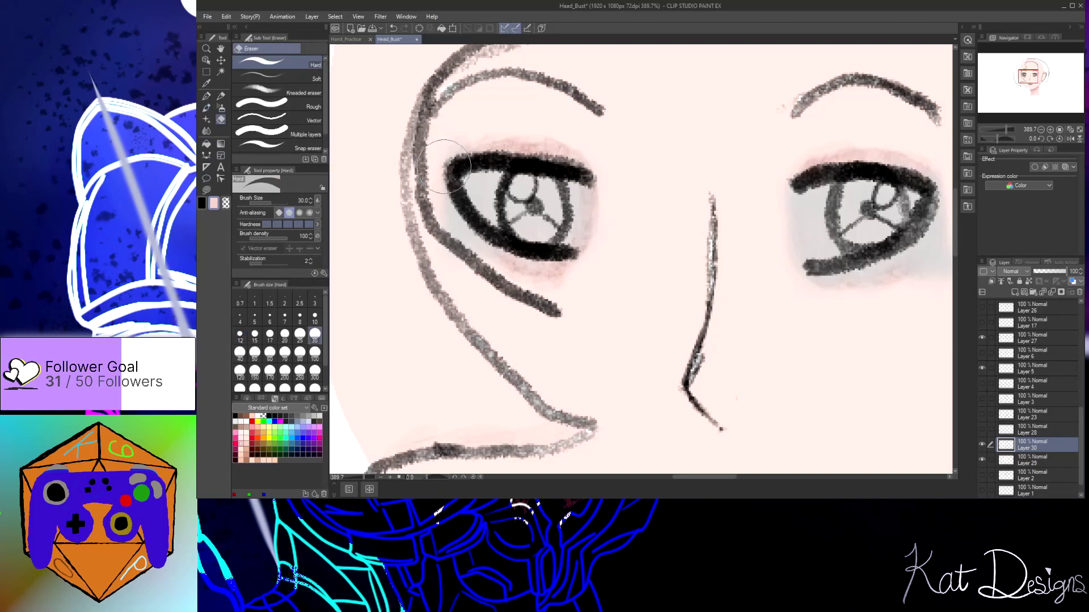
click(272, 79)
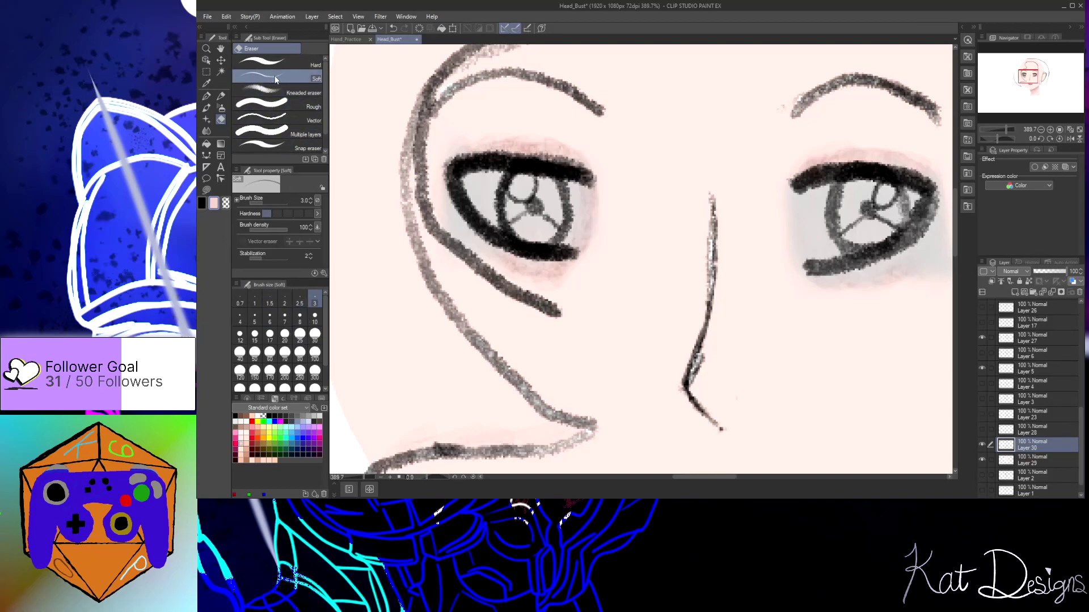
click(271, 318)
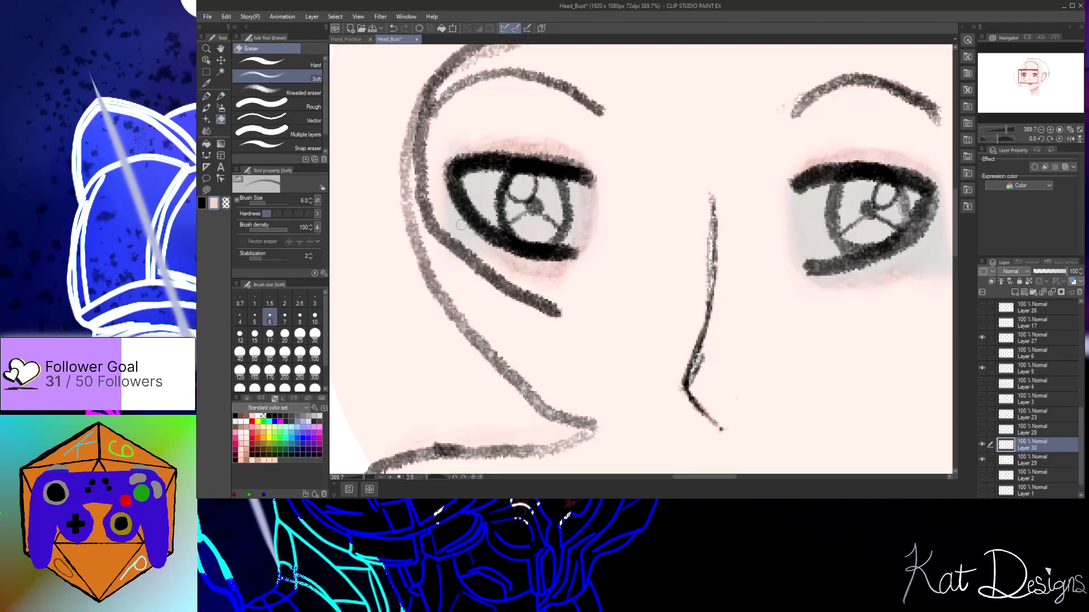
click(285, 318)
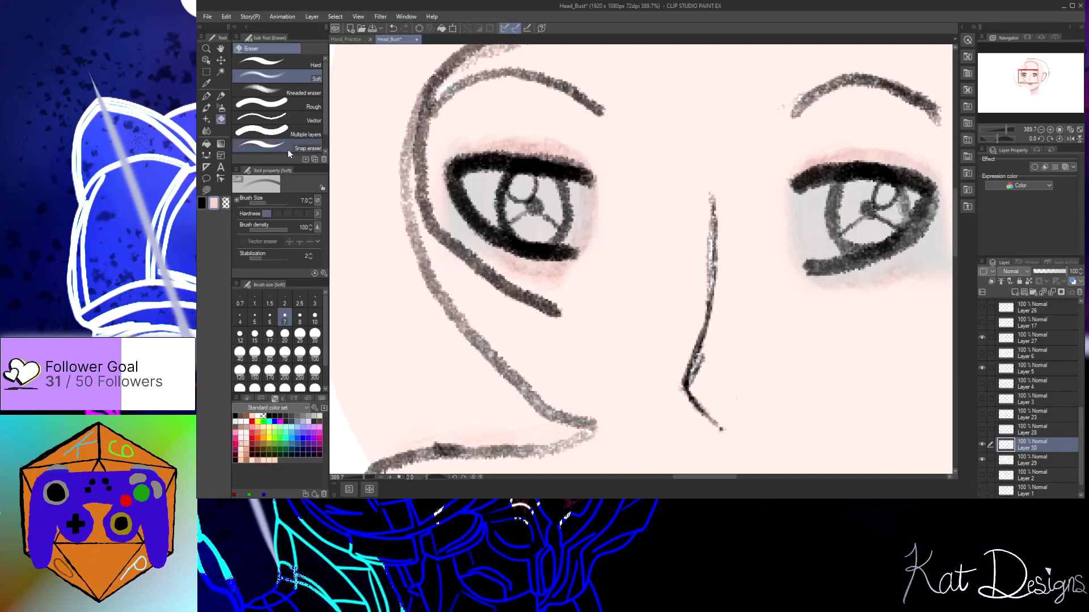
Build up the pink shading around both eyes with more Round watercolor strokes at size 12
click(208, 108)
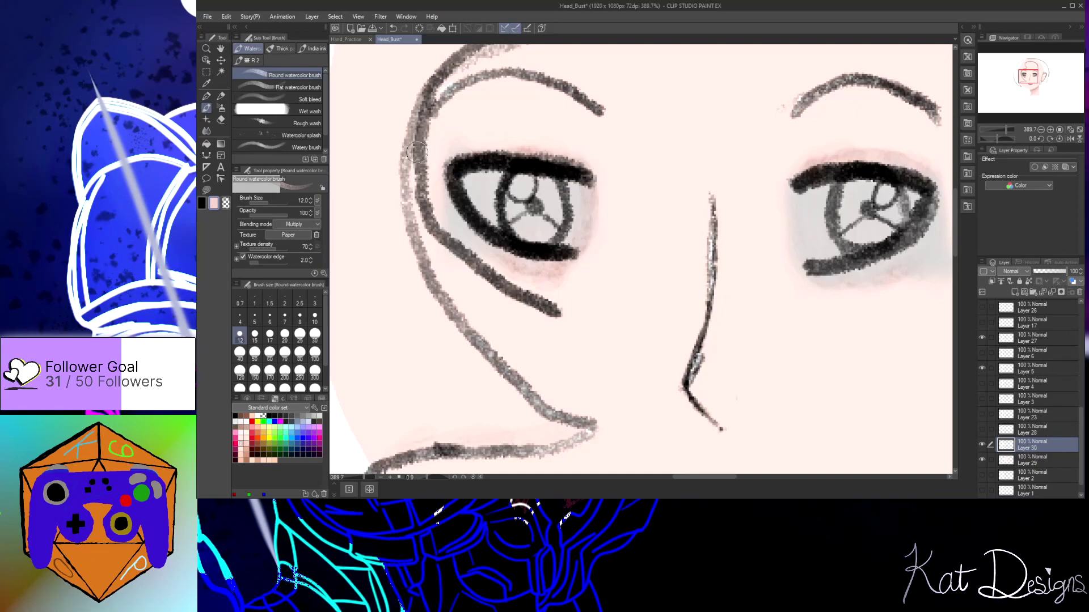
mouse_move(587, 169)
mouse_down()
mouse_move(556, 153)
mouse_move(474, 154)
mouse_move(492, 148)
mouse_move(455, 160)
mouse_move(508, 146)
mouse_move(453, 167)
mouse_move(481, 250)
mouse_up()
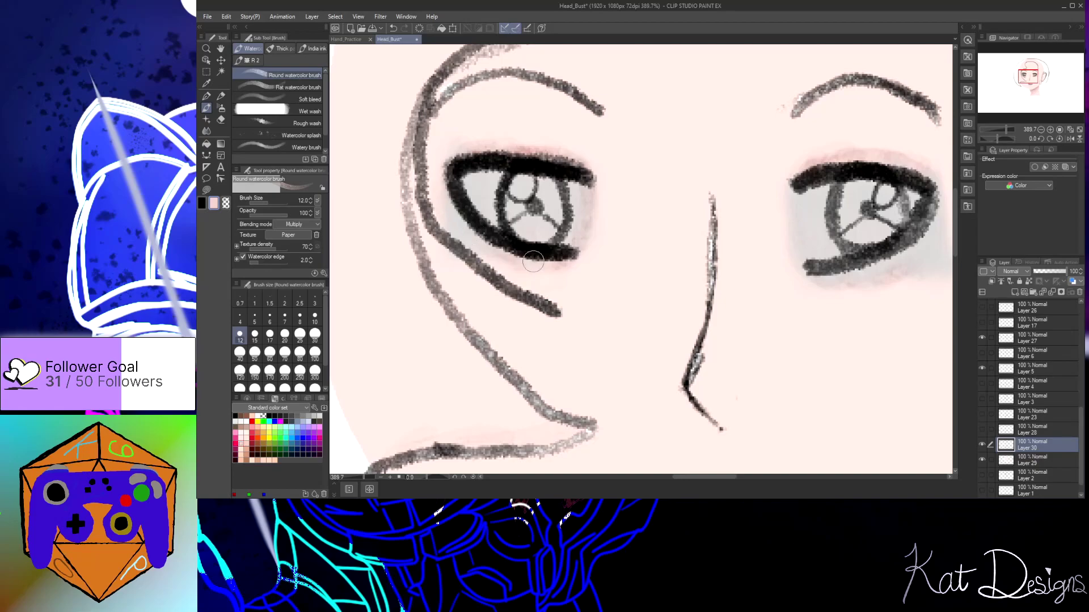
drag(860, 159, 819, 154)
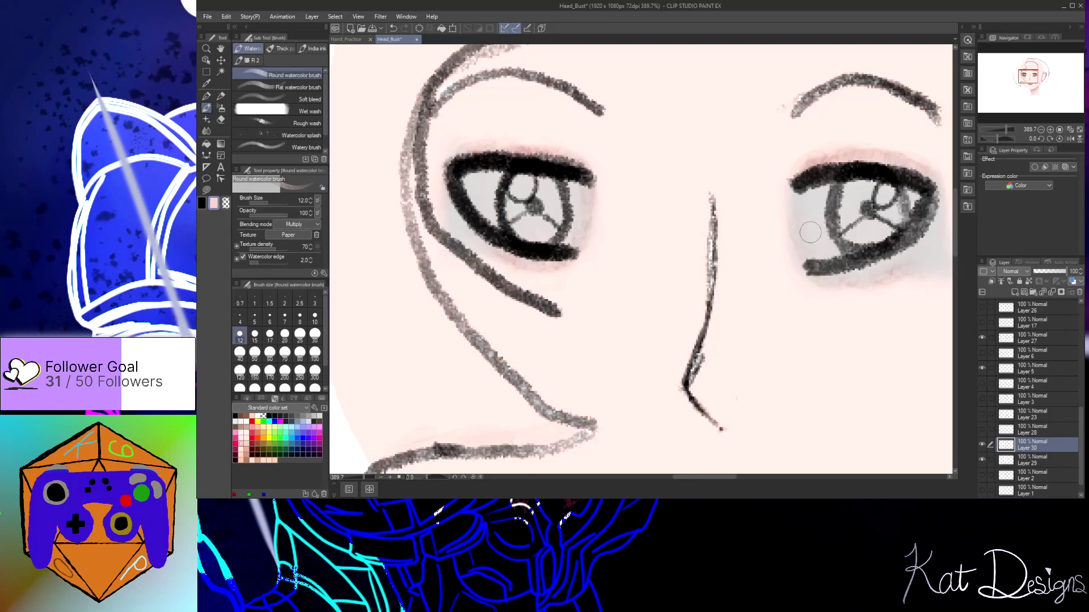
Hide the grey eye colouring on Layer 5
scroll(810, 232, up, 1)
scroll(810, 232, down, 5)
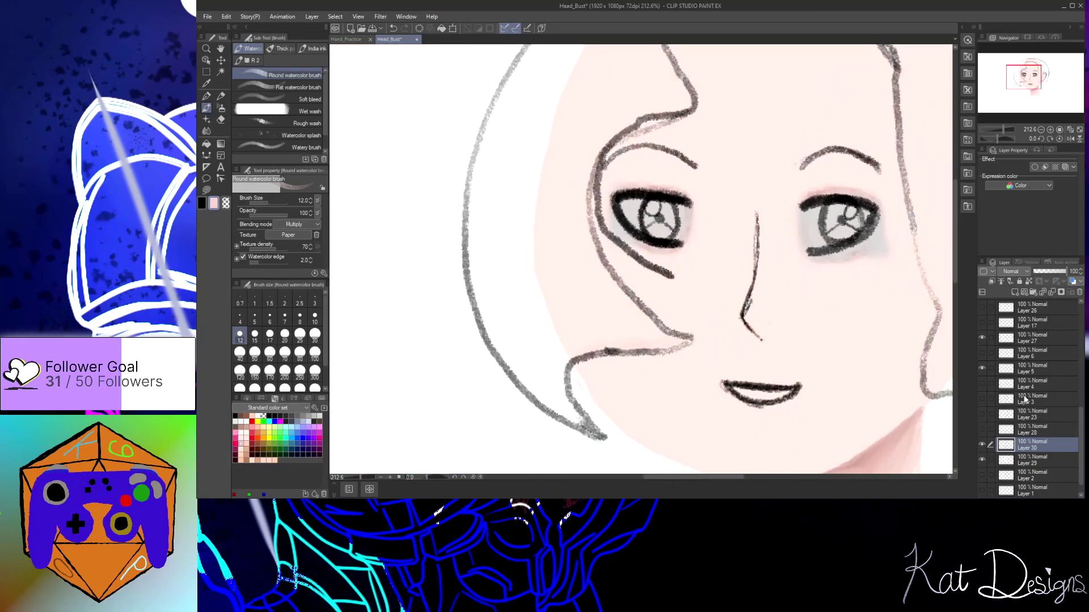
click(982, 368)
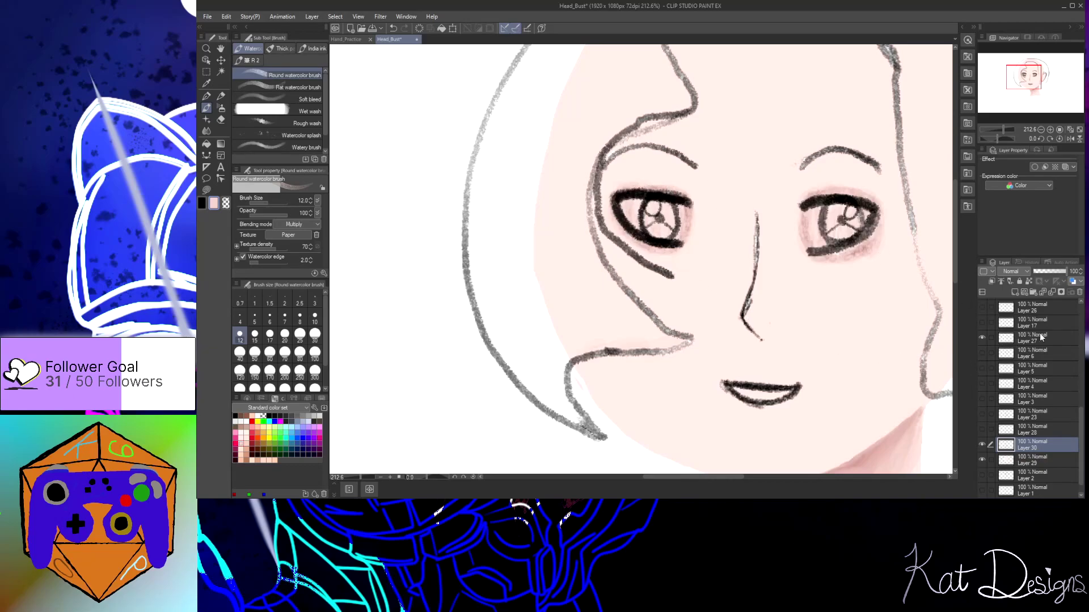
Hide the nose line art on Layer 11
drag(1080, 445, 1069, 354)
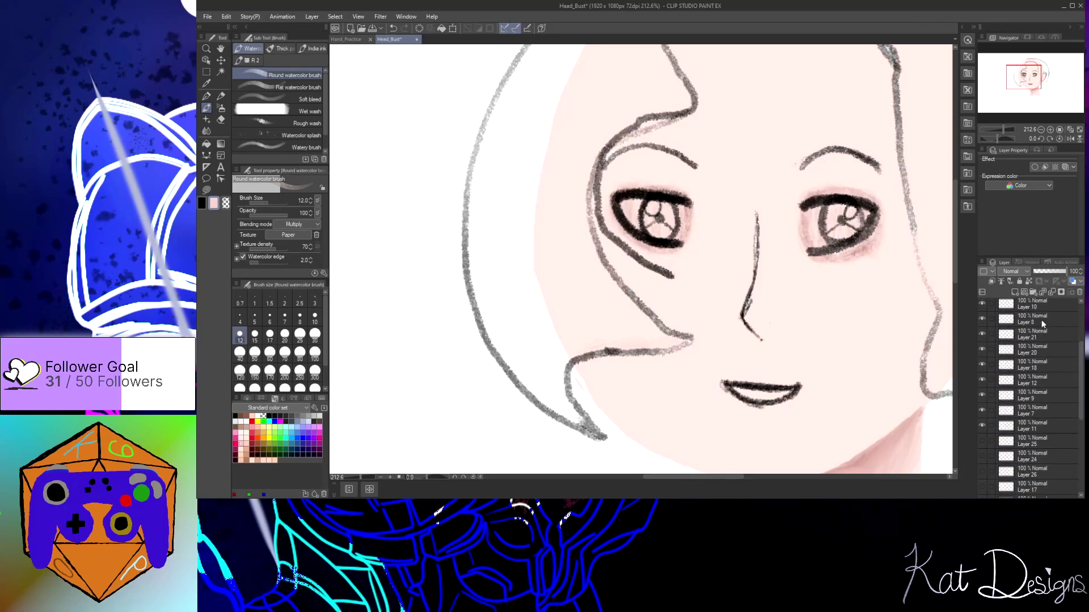
click(982, 427)
click(981, 426)
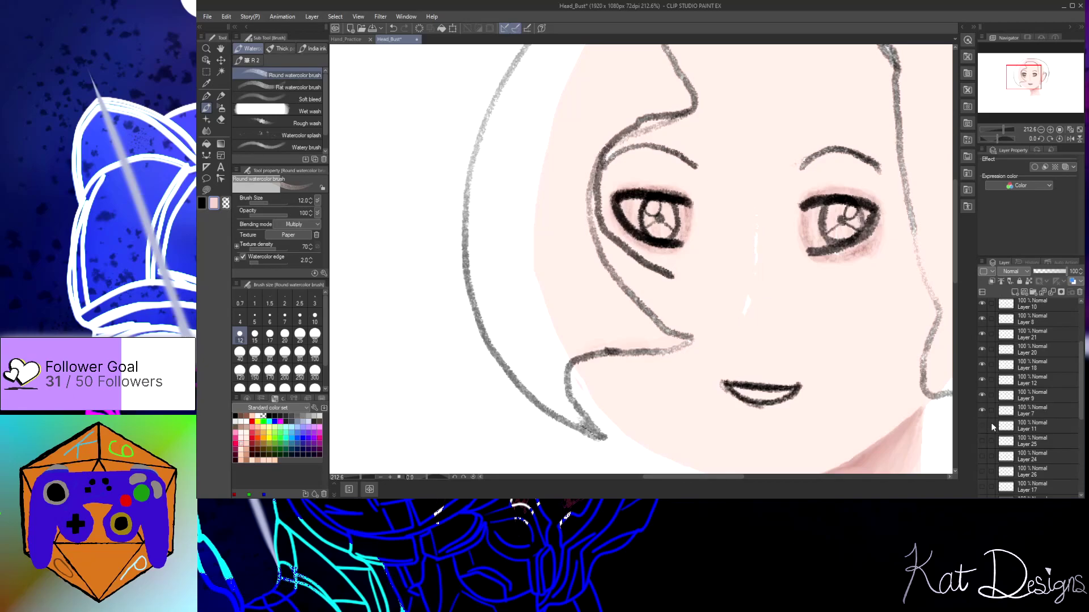
Fill the white gaps along the nose on Layer 29 with skin colour using the Turnip pen at size 20, and show Layer 11 again
drag(1081, 380, 1081, 457)
click(1051, 453)
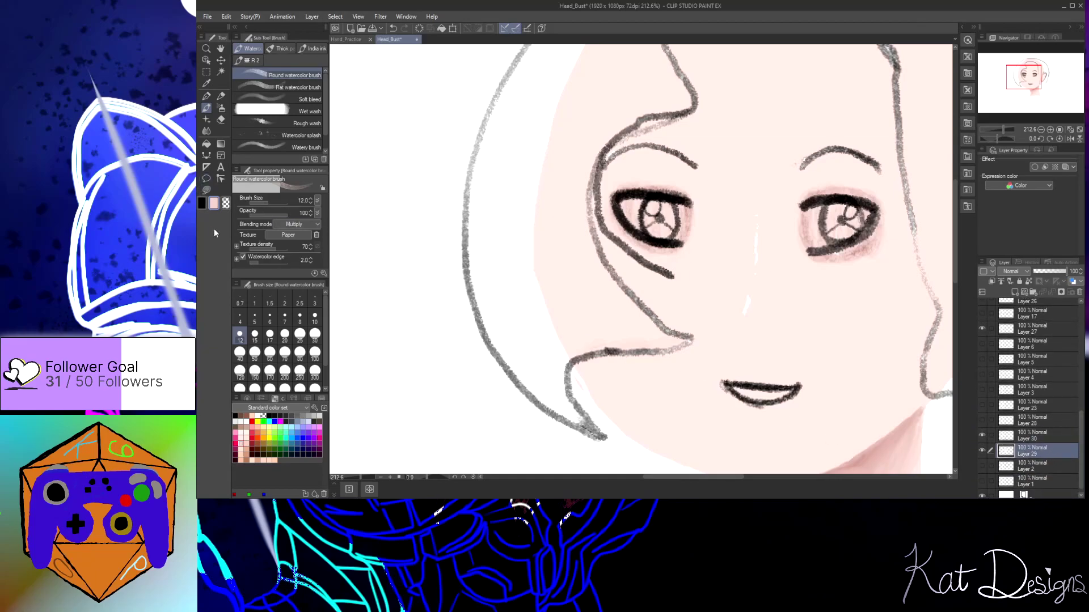
click(242, 438)
mouse_move(756, 260)
mouse_down()
mouse_move(755, 225)
mouse_move(751, 241)
mouse_up()
key(ctrl+z)
click(207, 97)
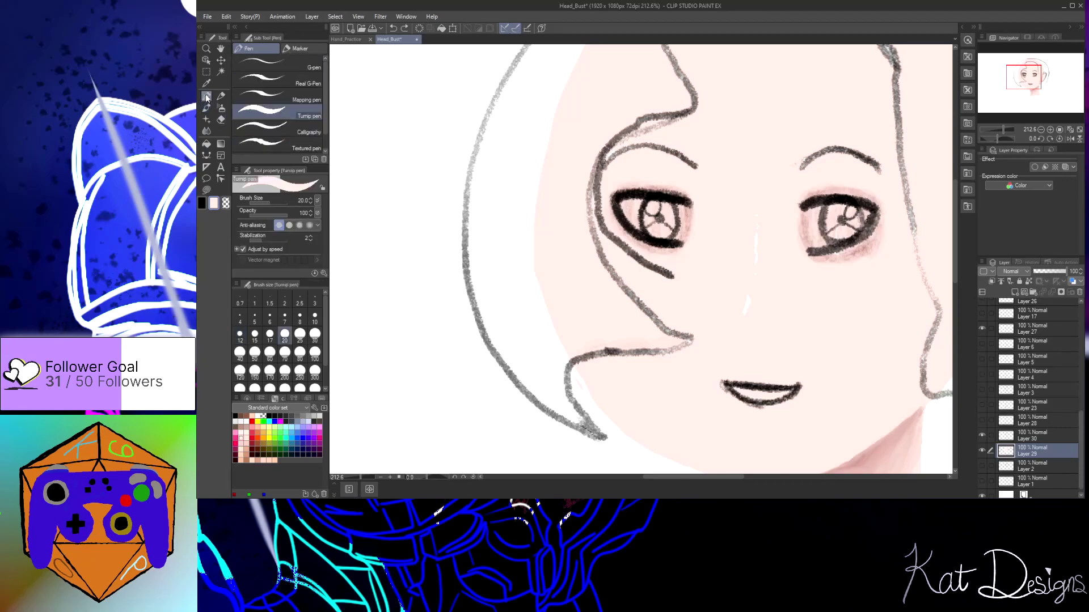
drag(761, 206, 748, 311)
scroll(1048, 388, up, 4)
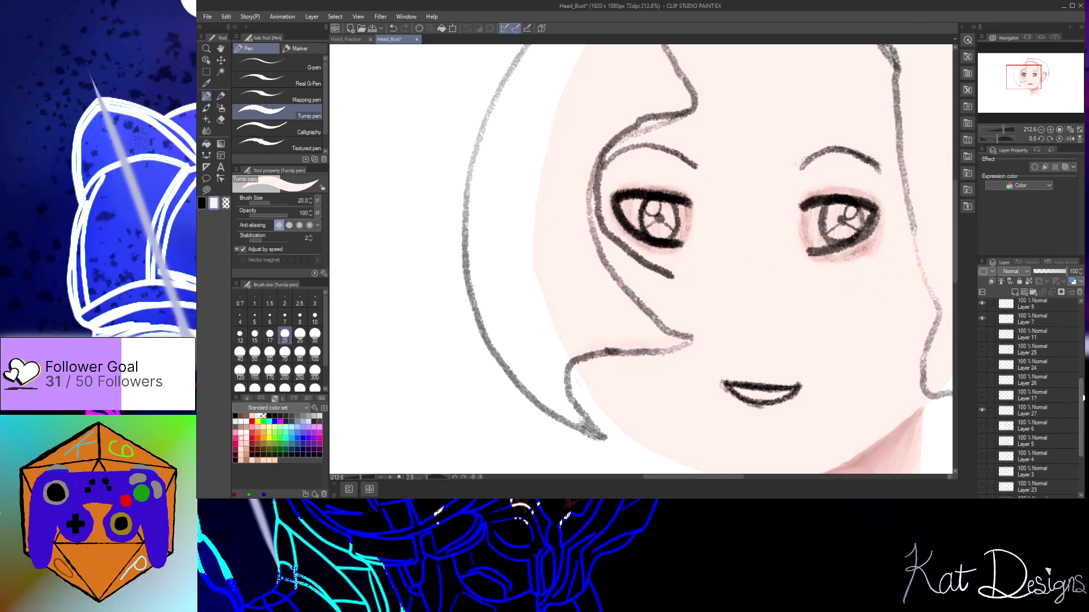
click(982, 366)
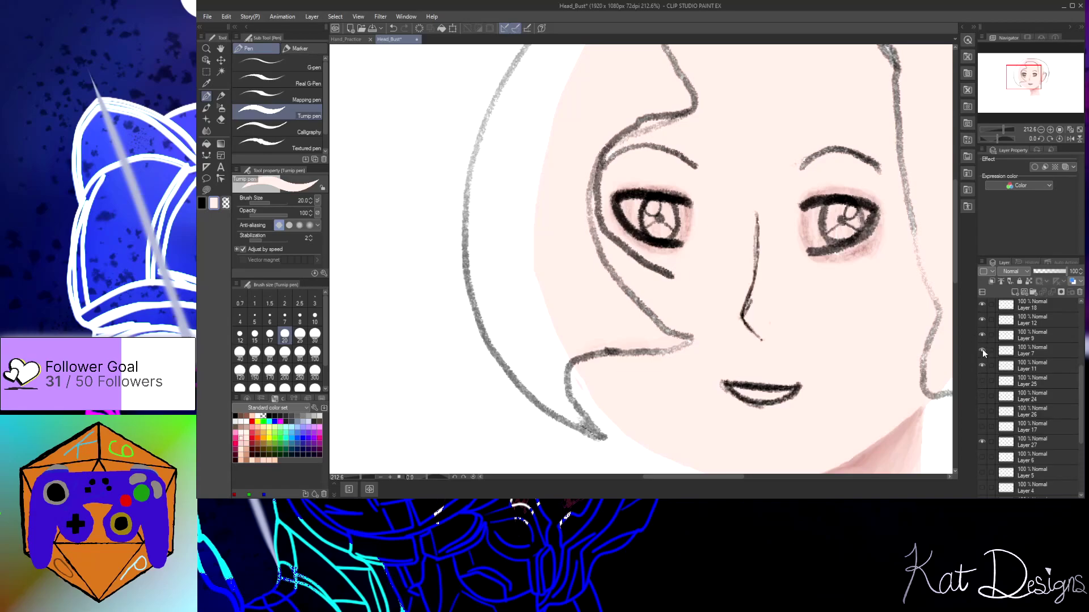
Create a folder above Layer 7 and move Layers 7, 9, 12, 18, 20 and 21 into it
click(1037, 349)
click(983, 350)
click(983, 350)
scroll(1040, 333, up, 4)
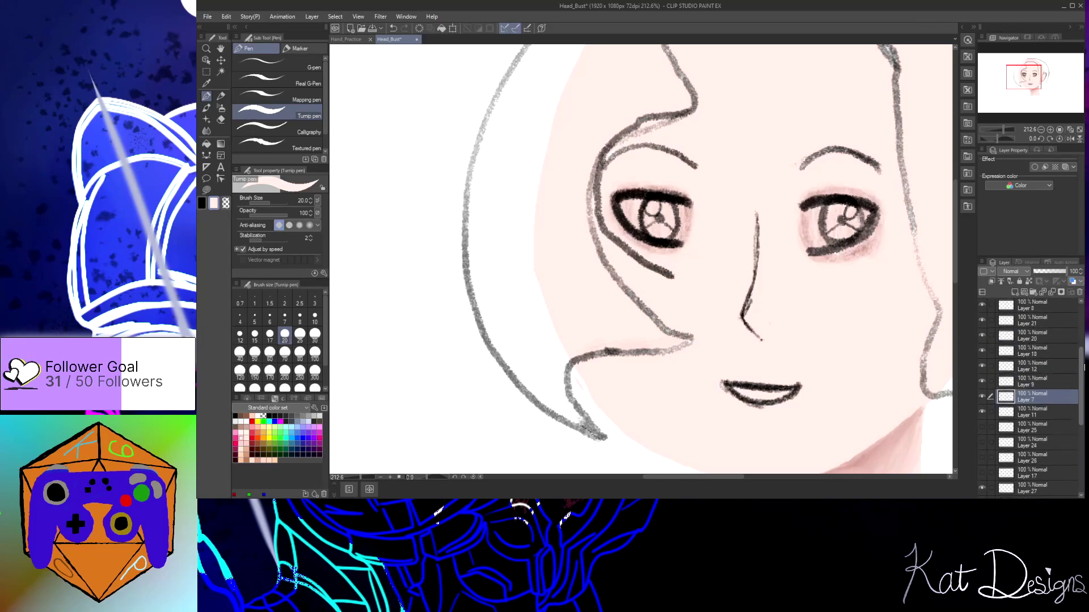
click(1034, 292)
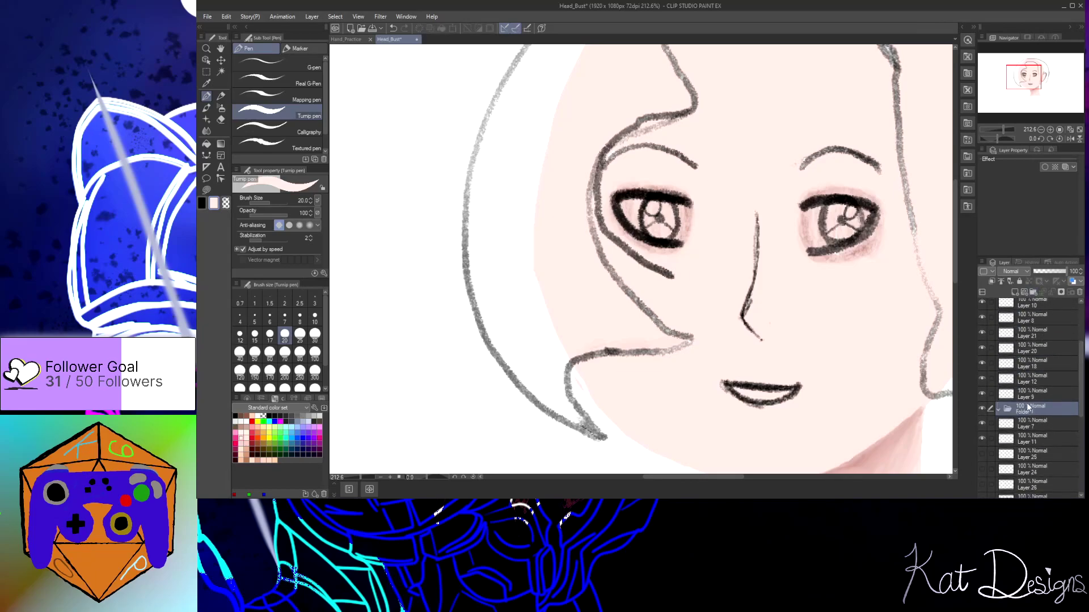
drag(1030, 421, 1037, 354)
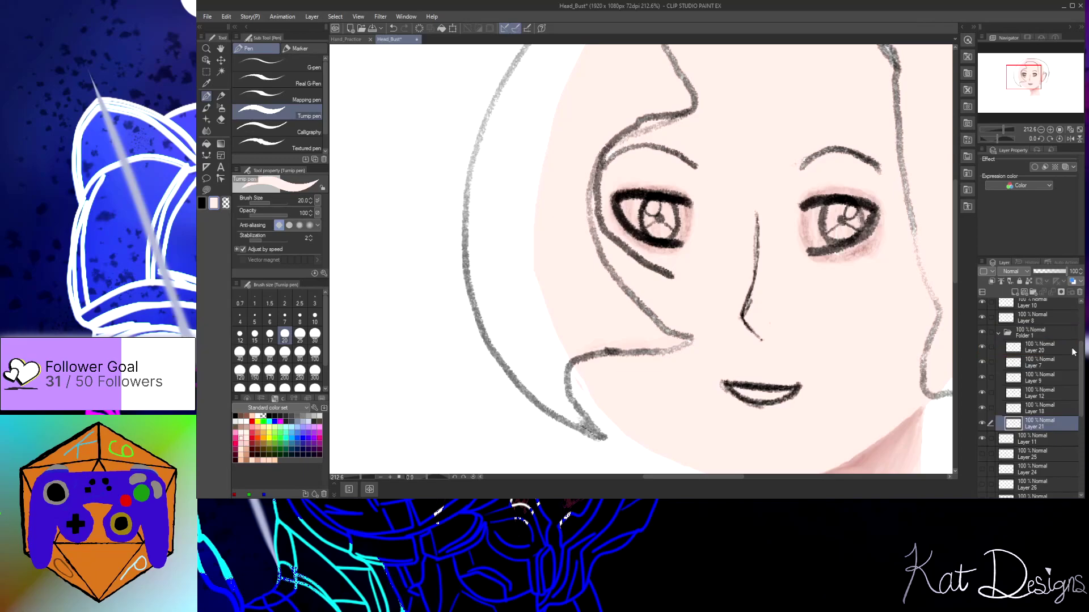
Create a second folder above Layer 8 and move Layers 8, 20, 10 and 13 into it
click(1043, 318)
click(1033, 291)
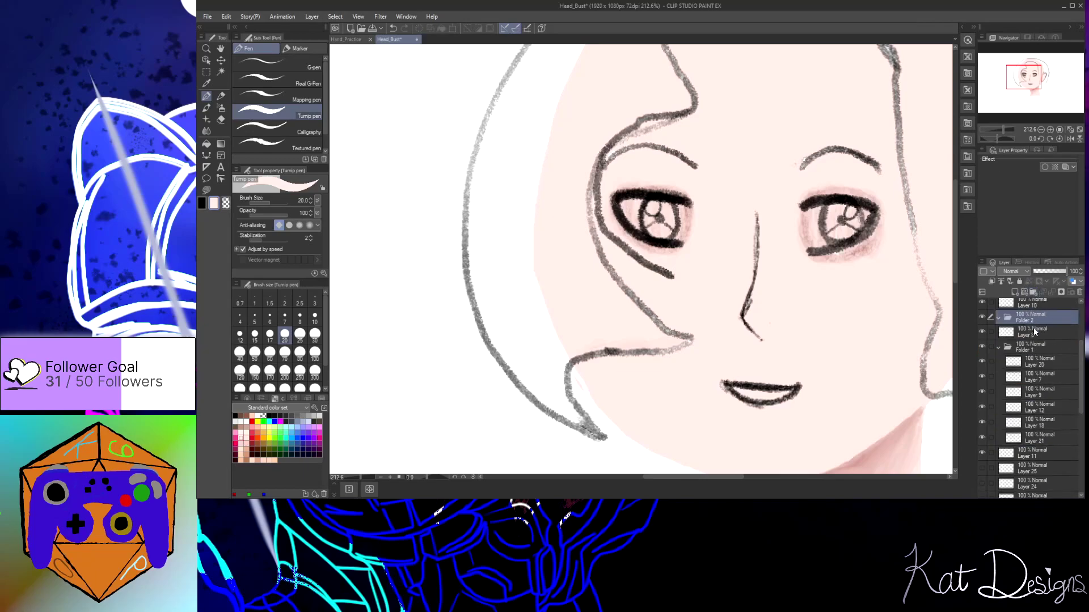
drag(1034, 335, 1037, 319)
drag(1076, 366, 1056, 327)
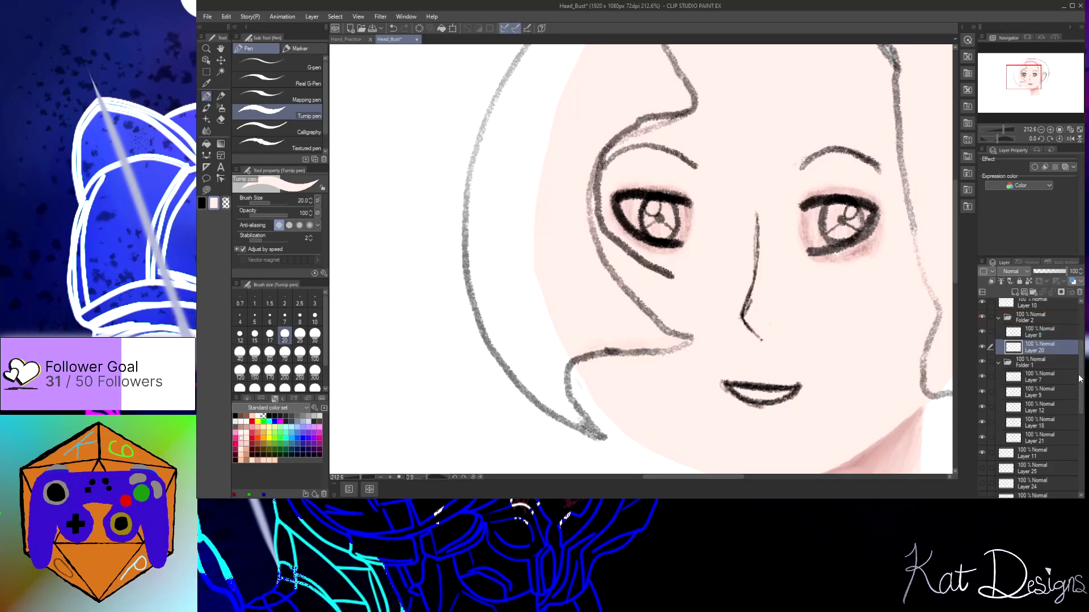
drag(1082, 377, 1083, 349)
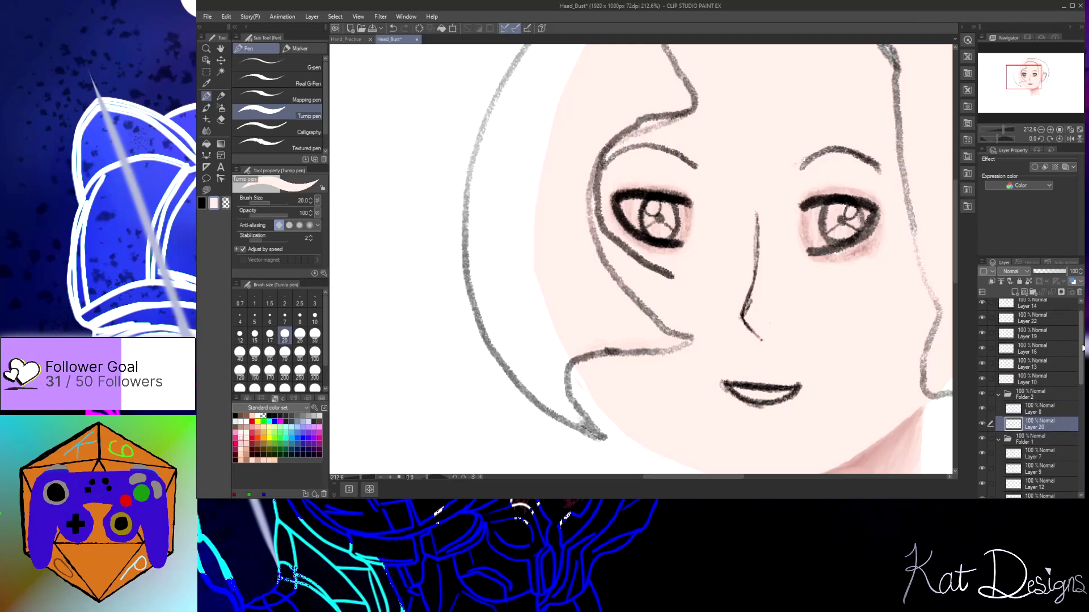
click(1044, 369)
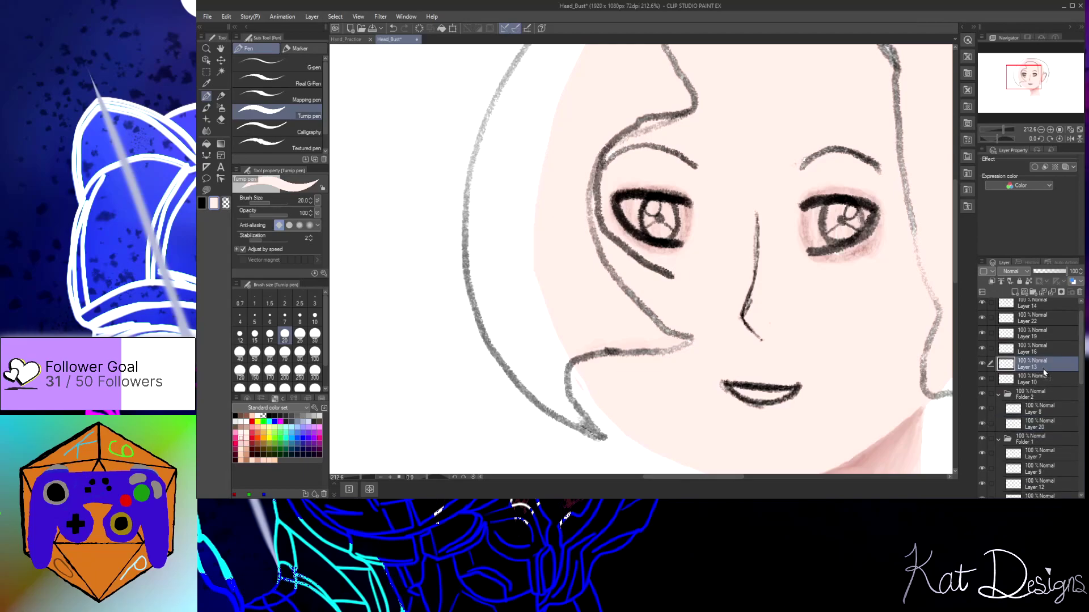
drag(1044, 379, 1045, 408)
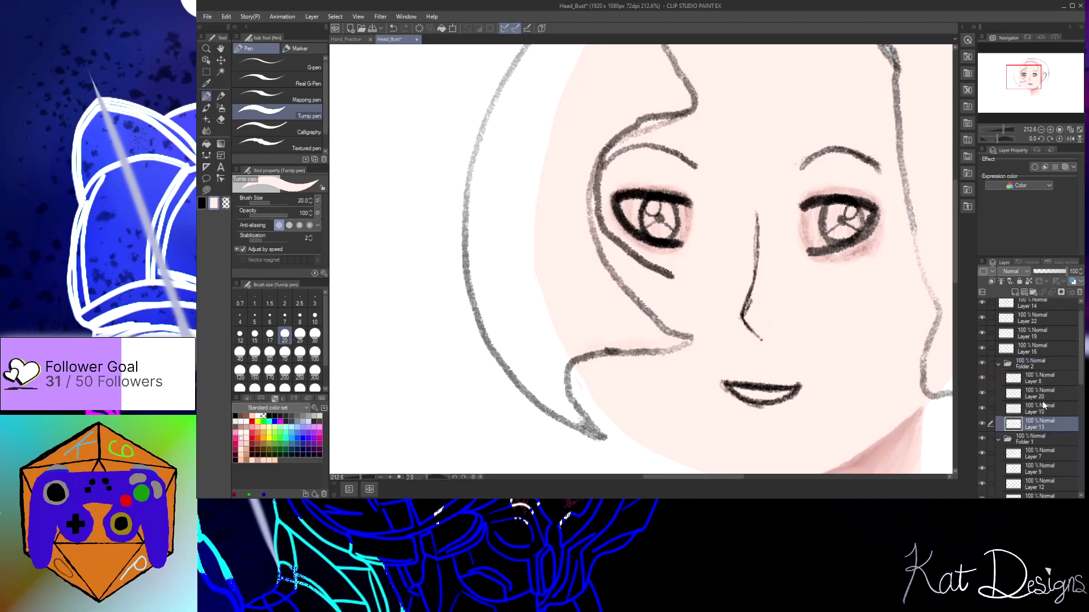
Check what Layer 20 contains by toggling its visibility, and move it back into Folder 1
click(982, 393)
click(982, 393)
drag(1031, 393, 1045, 448)
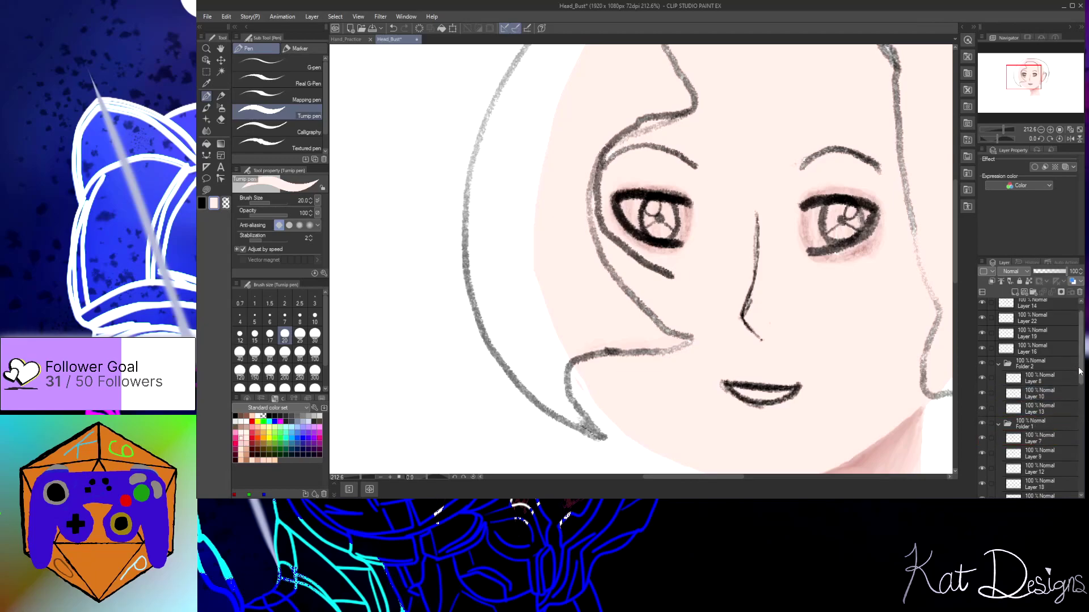
Move Layers 16, 19 and 22 into Folder 2, toggling visibility to check which eye parts they hold
scroll(1082, 373, up, 1)
drag(1043, 365, 1049, 385)
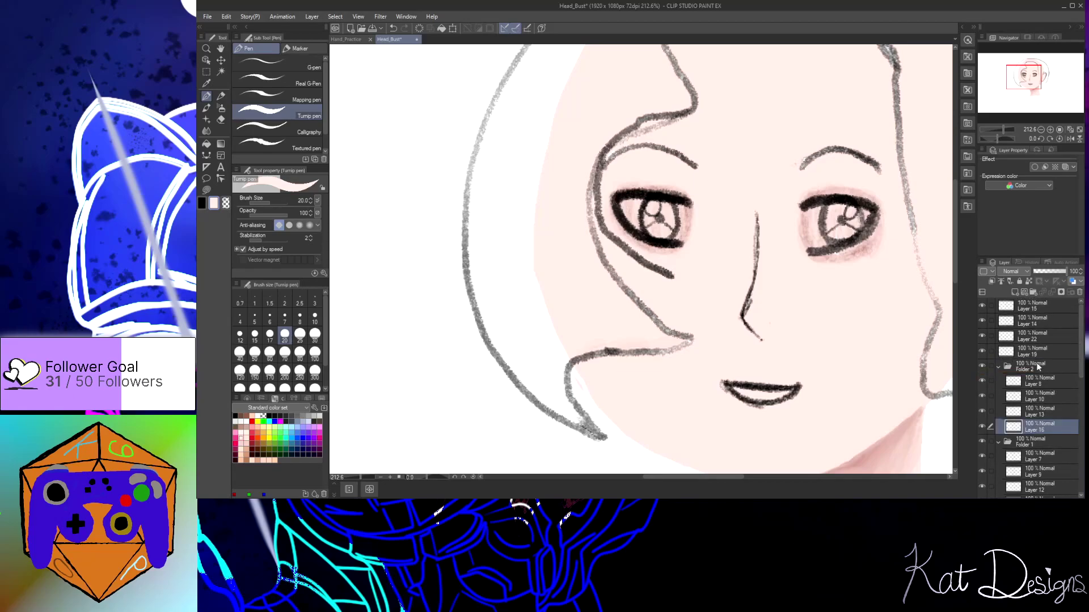
click(982, 366)
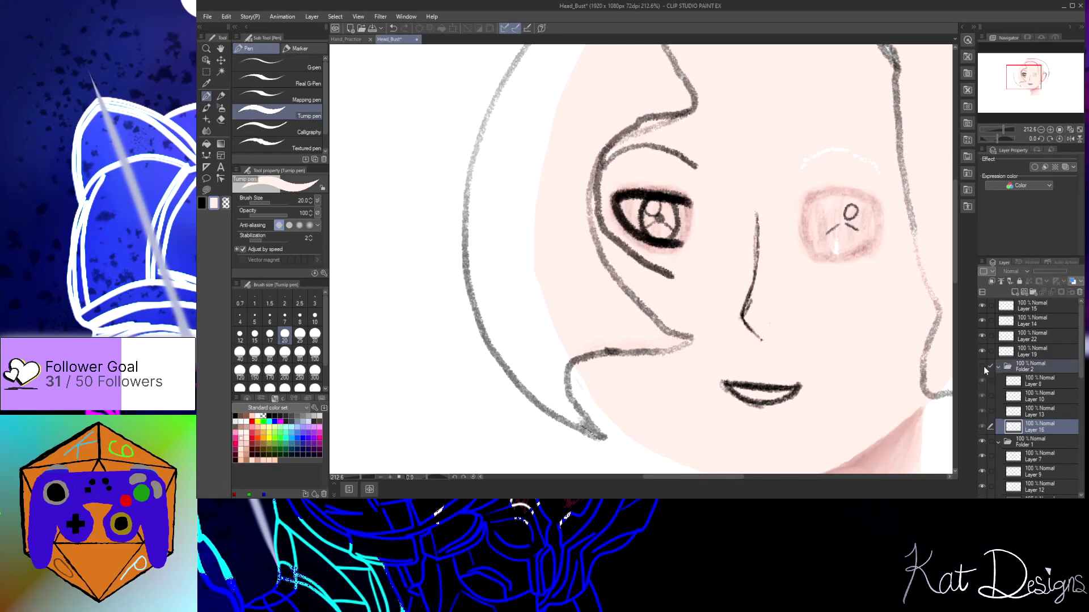
click(982, 366)
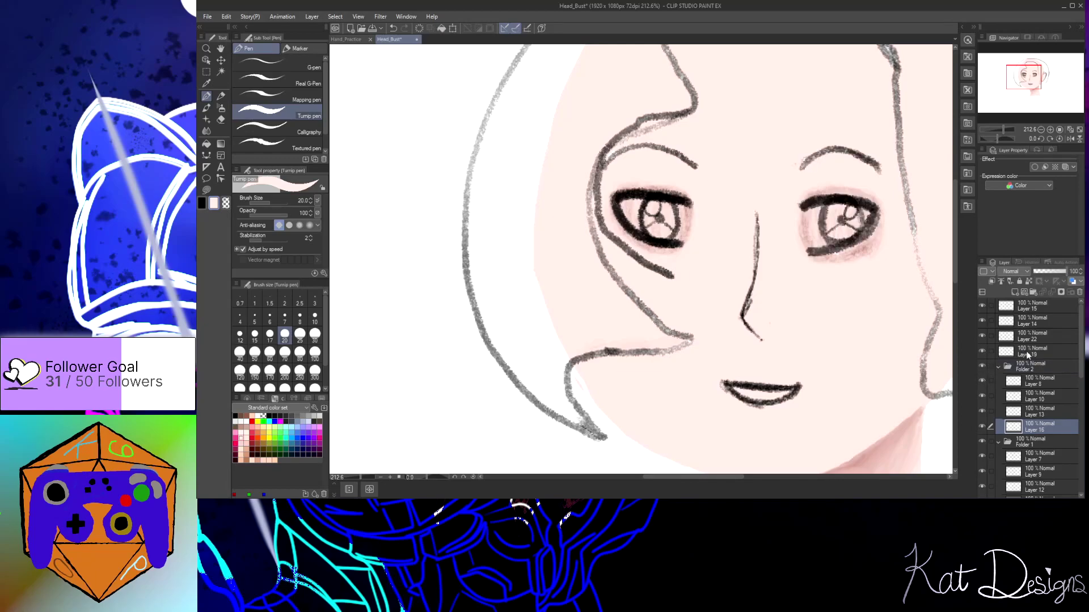
drag(1027, 352, 1032, 367)
click(983, 351)
click(983, 351)
drag(1039, 340, 1042, 354)
Hide the hair on Layer 14, both eye folders and the ear outline on Layer 15
click(981, 321)
click(981, 322)
click(981, 321)
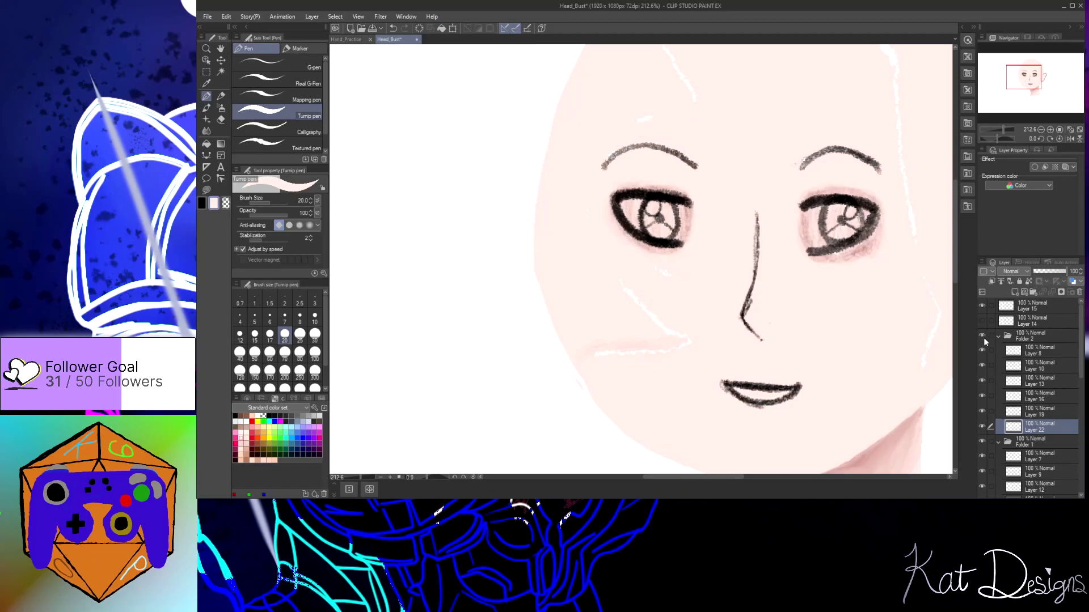
click(981, 337)
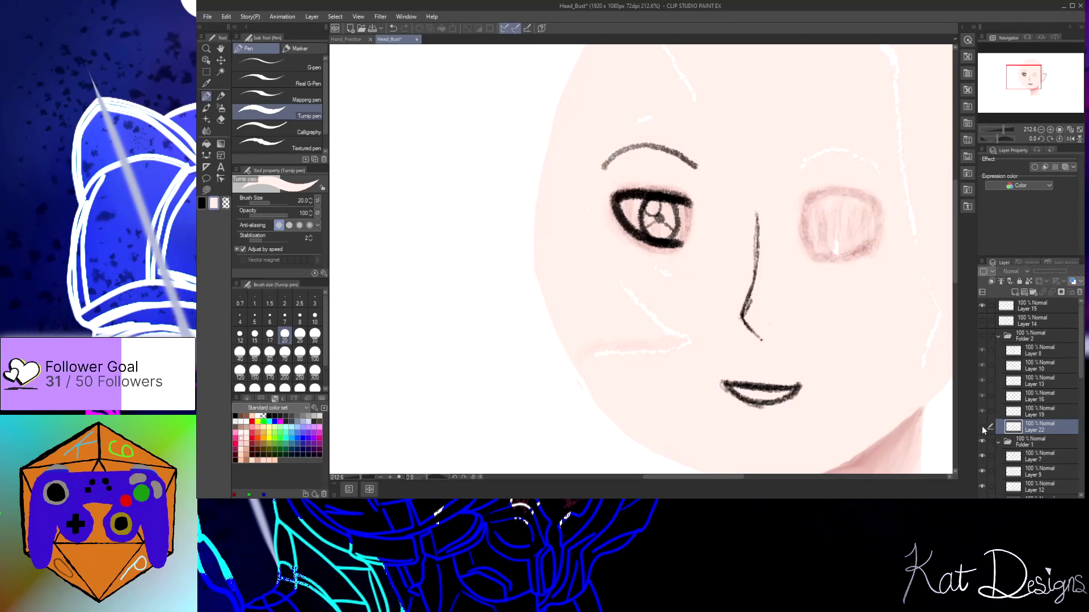
click(982, 442)
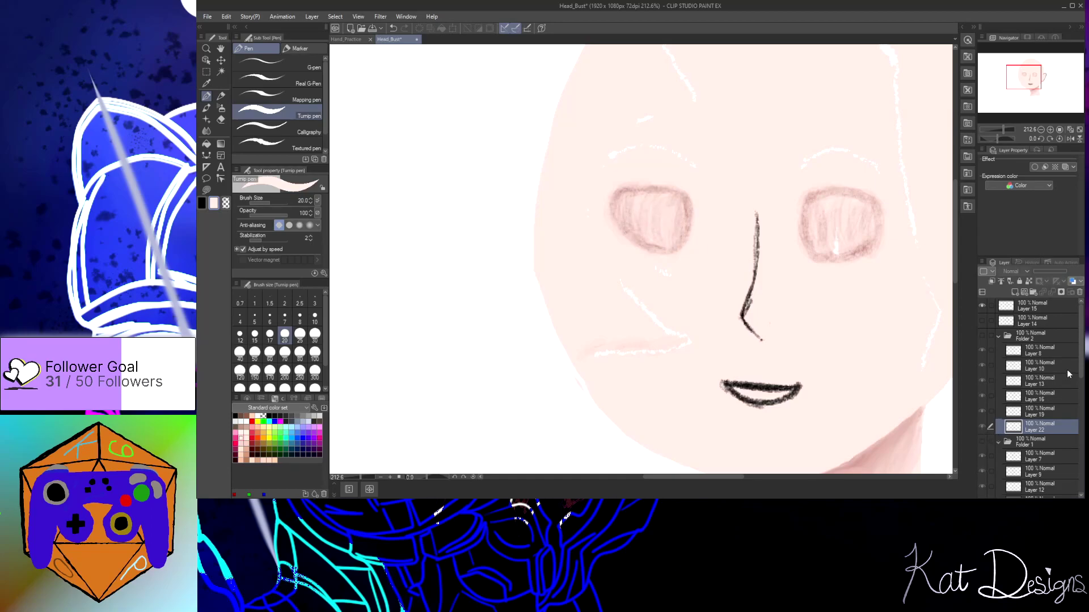
click(982, 306)
Collapse Folder 2 and Folder 1, and hide the mouth on Layer 27
scroll(866, 348, down, 2)
drag(711, 478, 732, 479)
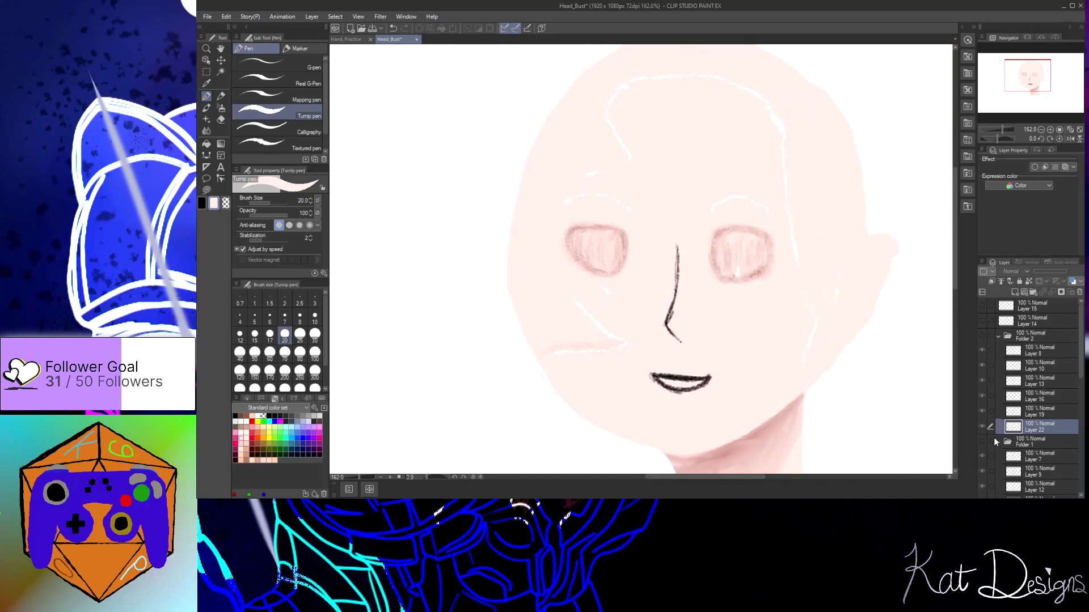
click(998, 335)
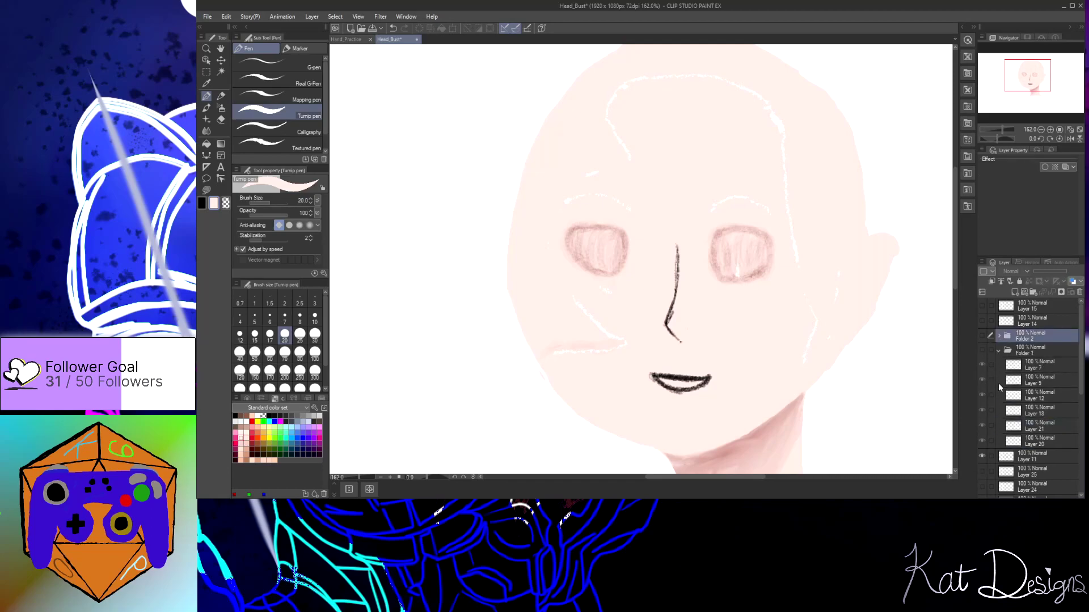
click(998, 349)
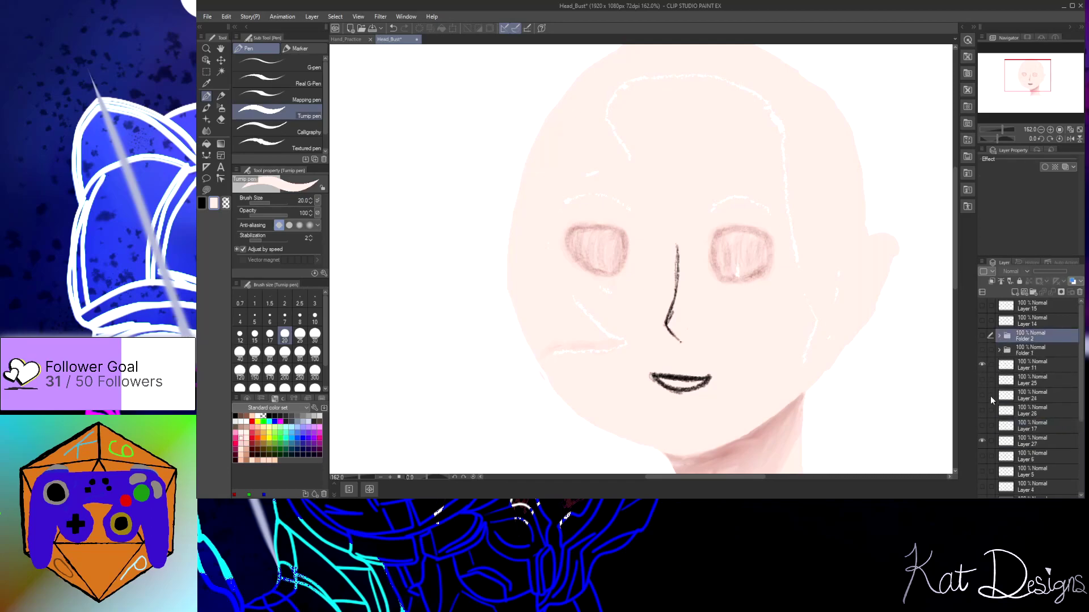
click(983, 441)
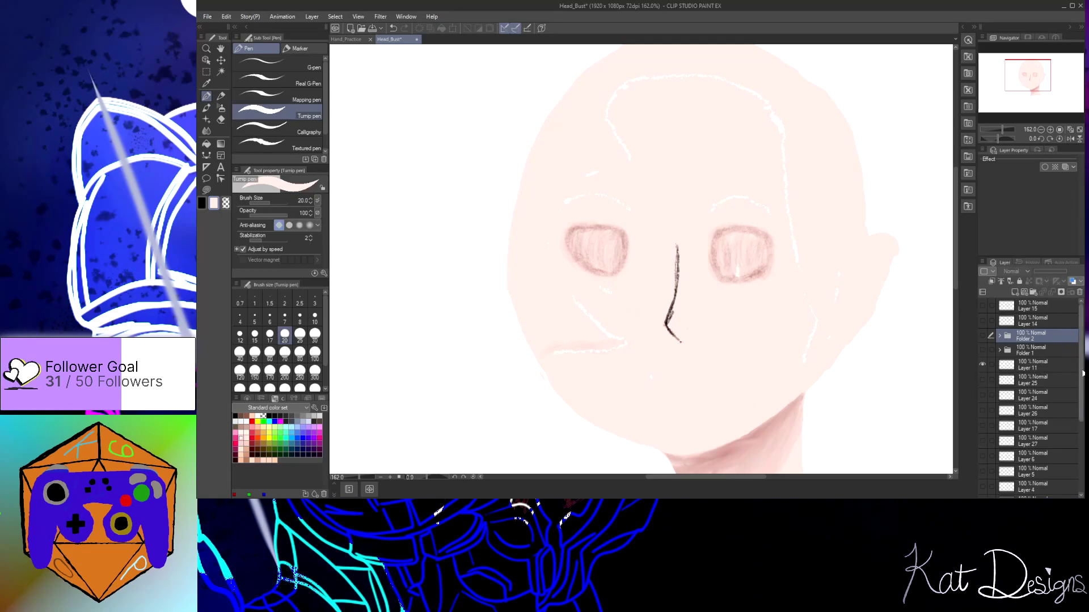
Paint over the remaining white gaps on the cheek, brows and forehead on Layer 29 with the Turnip pen at size 20
scroll(1047, 444, down, 4)
click(1043, 448)
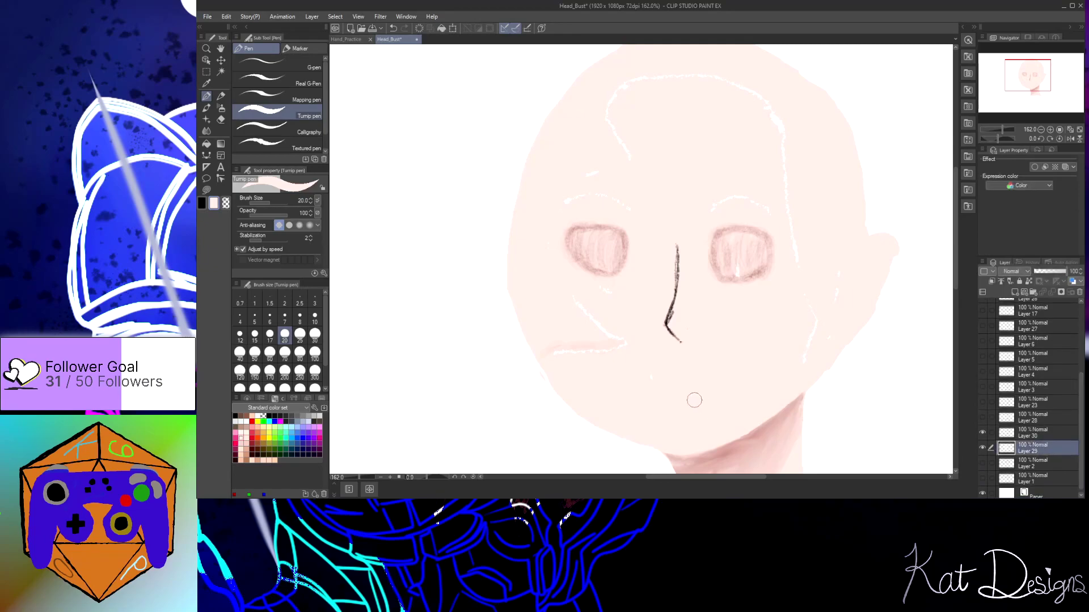
mouse_move(601, 339)
mouse_down()
mouse_move(584, 309)
mouse_move(626, 343)
mouse_move(558, 346)
mouse_up()
drag(612, 295, 593, 292)
drag(581, 185, 564, 221)
mouse_move(617, 168)
mouse_down()
mouse_move(614, 90)
mouse_move(659, 68)
mouse_move(732, 86)
mouse_move(775, 120)
mouse_move(785, 146)
mouse_up()
mouse_move(752, 89)
mouse_down()
mouse_move(642, 81)
mouse_move(754, 107)
mouse_move(799, 165)
mouse_move(785, 192)
mouse_move(788, 157)
mouse_move(814, 358)
mouse_move(813, 314)
mouse_move(793, 380)
mouse_move(824, 342)
mouse_move(841, 256)
mouse_move(777, 209)
mouse_move(701, 213)
mouse_up()
Compare the alternative mouth layers by toggling their visibility, and leave only the open mouth on Layer 27 shown
drag(1080, 427, 1080, 353)
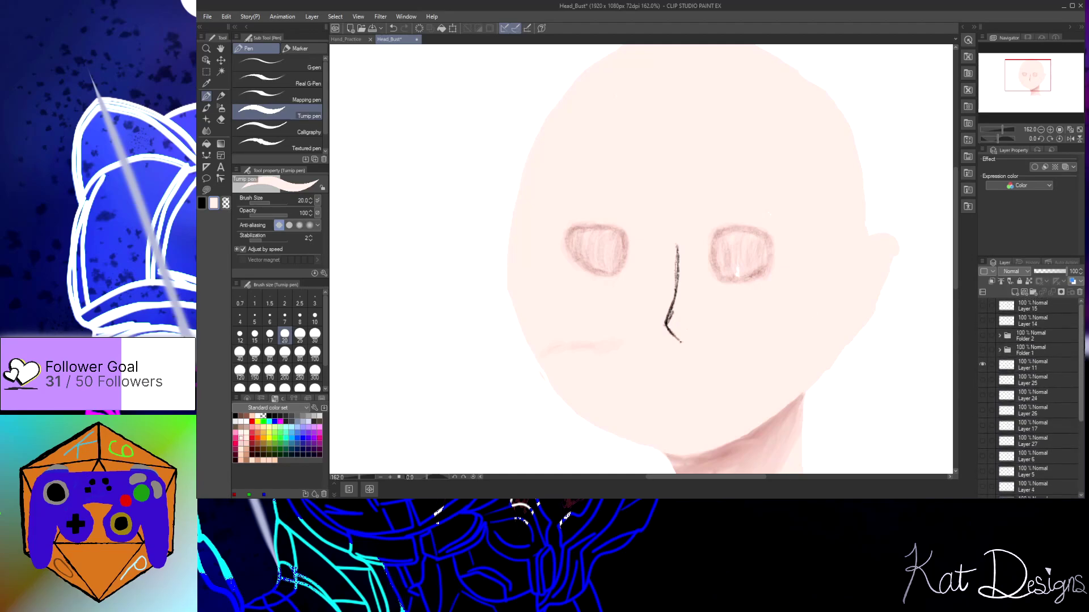
click(982, 410)
click(982, 410)
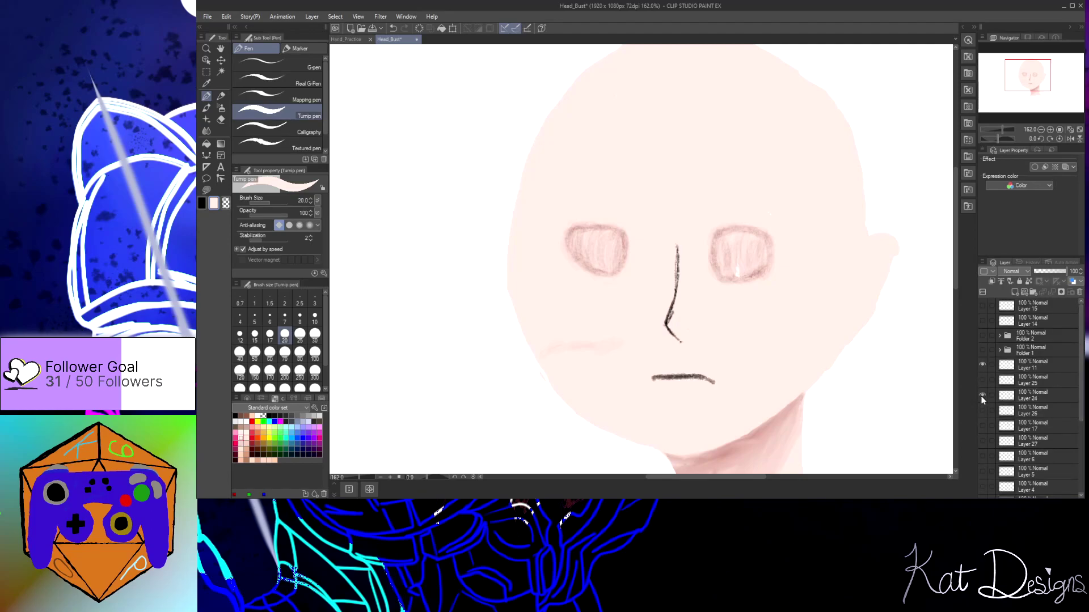
click(982, 395)
click(982, 396)
click(982, 380)
click(982, 380)
click(982, 396)
click(982, 426)
click(983, 440)
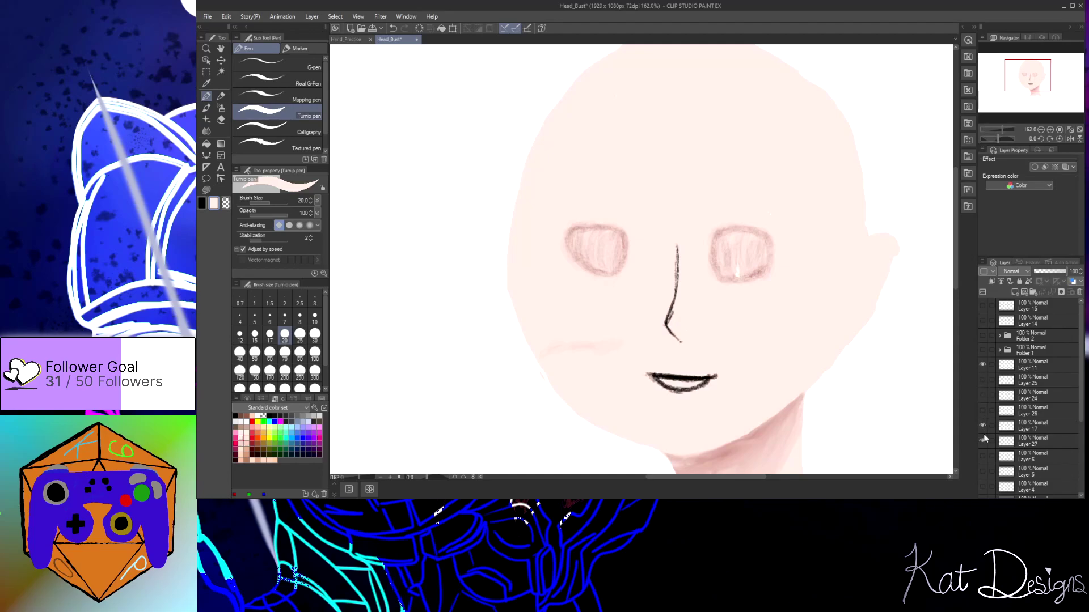
click(982, 424)
Check the ear outline against the skin base, and show the hair on Layer 14 and the ear on Layer 15 again
click(982, 307)
click(982, 304)
click(983, 304)
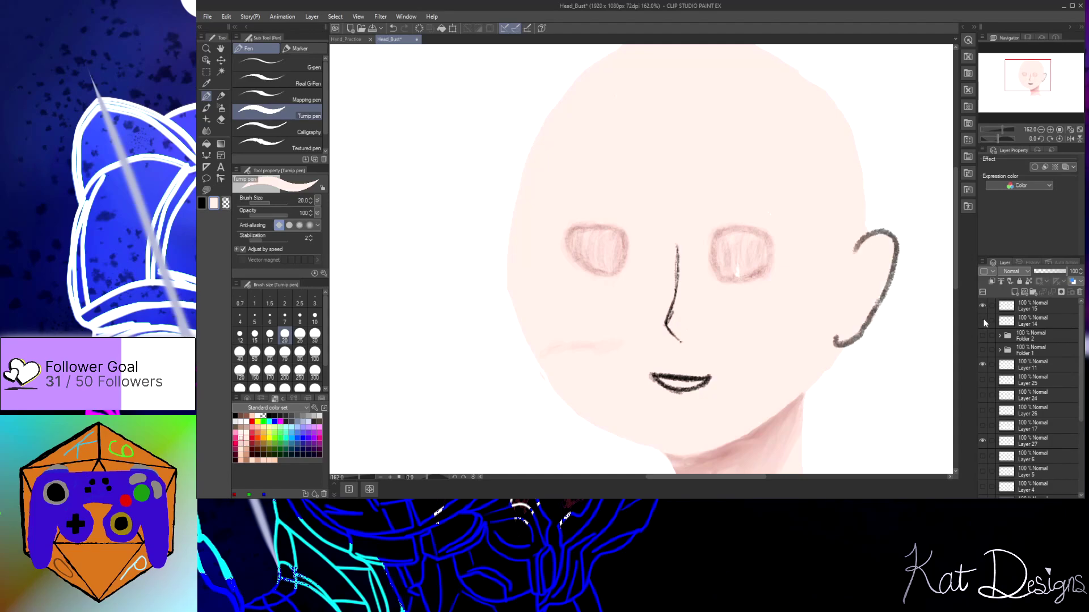
click(983, 305)
click(983, 304)
click(982, 304)
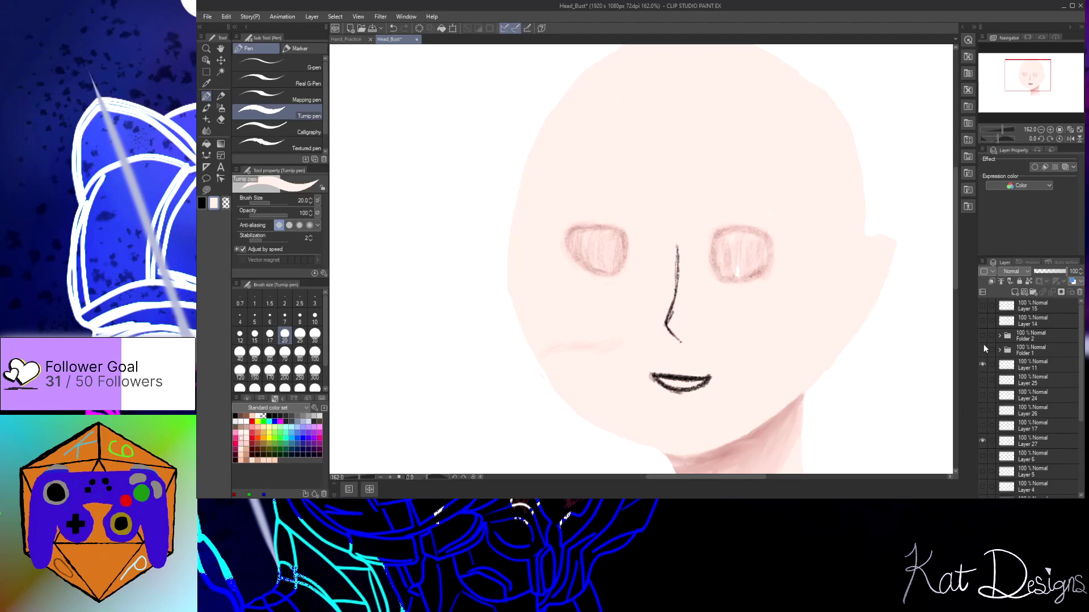
click(983, 319)
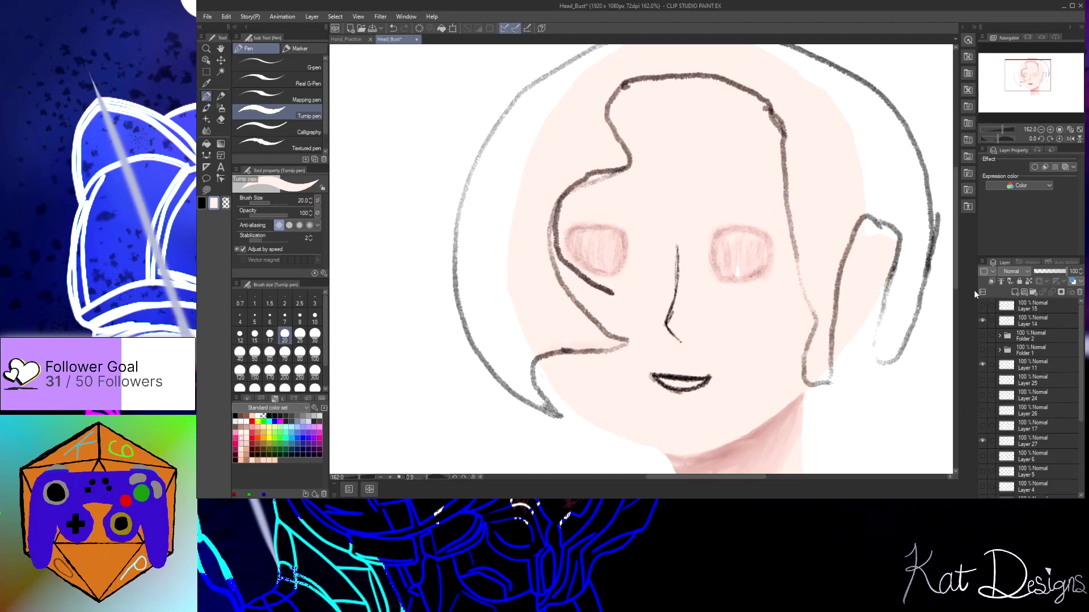
click(983, 306)
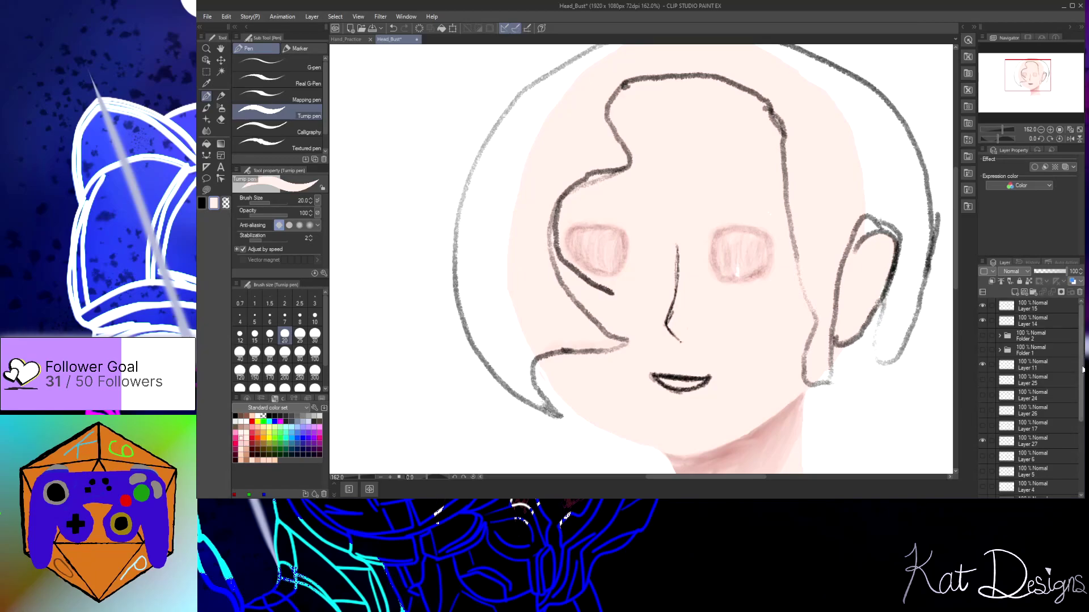
Smooth the pink shading in both eye sockets on Layer 30 with the Finger tip blender at size 17
scroll(1081, 369, down, 1)
key(ctrl+z)
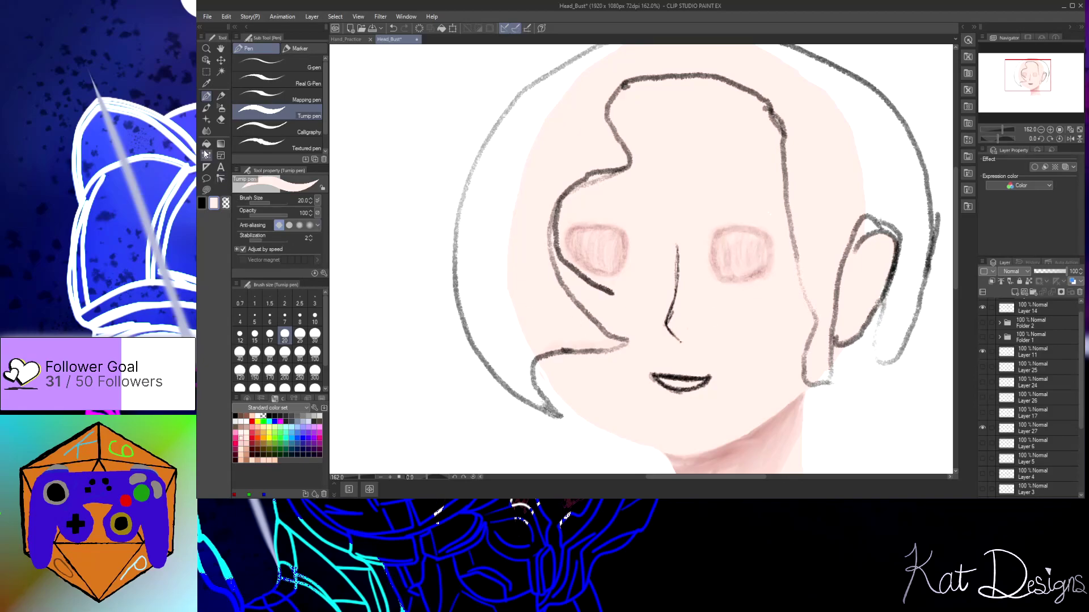
scroll(1032, 397, down, 3)
click(1032, 444)
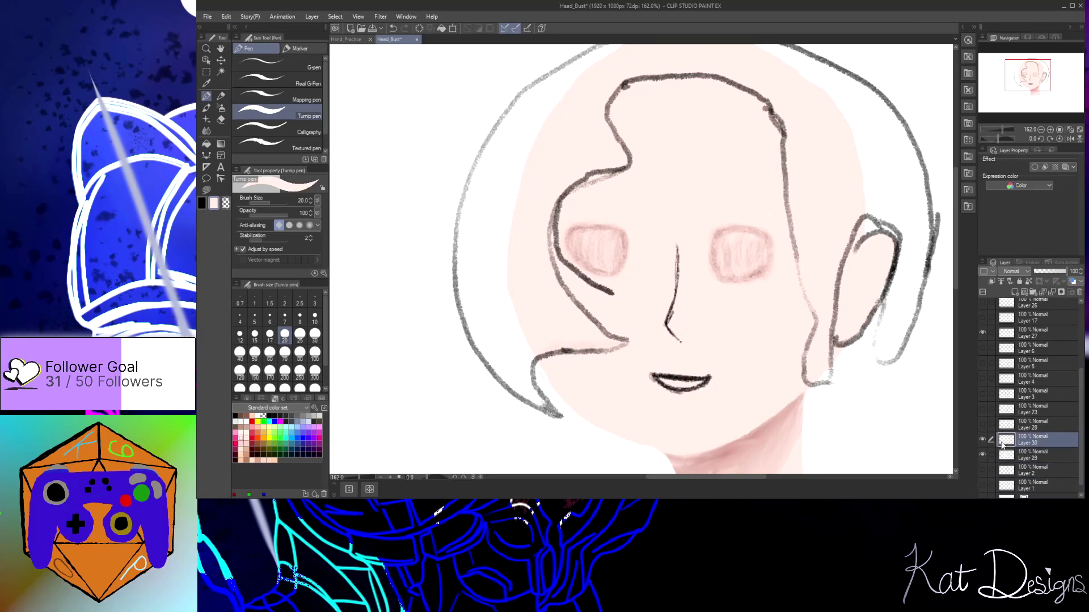
click(207, 131)
mouse_move(611, 246)
mouse_down()
mouse_move(613, 270)
mouse_move(611, 228)
mouse_move(605, 269)
mouse_move(593, 231)
mouse_move(589, 265)
mouse_move(589, 243)
mouse_move(580, 250)
mouse_move(596, 238)
mouse_move(581, 260)
mouse_move(573, 228)
mouse_move(593, 230)
mouse_move(573, 243)
mouse_move(603, 230)
mouse_move(572, 236)
mouse_move(582, 231)
mouse_move(571, 249)
mouse_move(605, 267)
mouse_move(595, 265)
mouse_move(617, 266)
mouse_move(625, 252)
mouse_move(612, 232)
mouse_move(570, 238)
mouse_move(599, 265)
mouse_move(588, 234)
mouse_move(579, 254)
mouse_move(579, 236)
mouse_move(593, 237)
mouse_move(604, 264)
mouse_move(598, 235)
mouse_move(613, 256)
mouse_move(615, 237)
mouse_move(621, 253)
mouse_move(604, 260)
mouse_move(608, 233)
mouse_move(581, 228)
mouse_move(619, 229)
mouse_move(624, 255)
mouse_move(606, 273)
mouse_move(573, 256)
mouse_move(576, 233)
mouse_move(589, 251)
mouse_move(580, 238)
mouse_move(577, 255)
mouse_move(606, 243)
mouse_up()
mouse_move(734, 252)
mouse_down()
mouse_move(719, 265)
mouse_move(733, 276)
mouse_move(717, 252)
mouse_move(736, 235)
mouse_move(721, 237)
mouse_move(768, 236)
mouse_move(727, 226)
mouse_move(714, 235)
mouse_move(723, 278)
mouse_move(714, 248)
mouse_move(729, 278)
mouse_move(753, 269)
mouse_move(739, 282)
mouse_move(765, 270)
mouse_move(766, 241)
mouse_move(728, 241)
mouse_move(733, 258)
mouse_move(739, 238)
mouse_move(724, 249)
mouse_move(749, 240)
mouse_move(722, 256)
mouse_move(722, 247)
mouse_move(727, 269)
mouse_move(722, 250)
mouse_move(736, 238)
mouse_move(741, 274)
mouse_move(729, 269)
mouse_move(758, 265)
mouse_up()
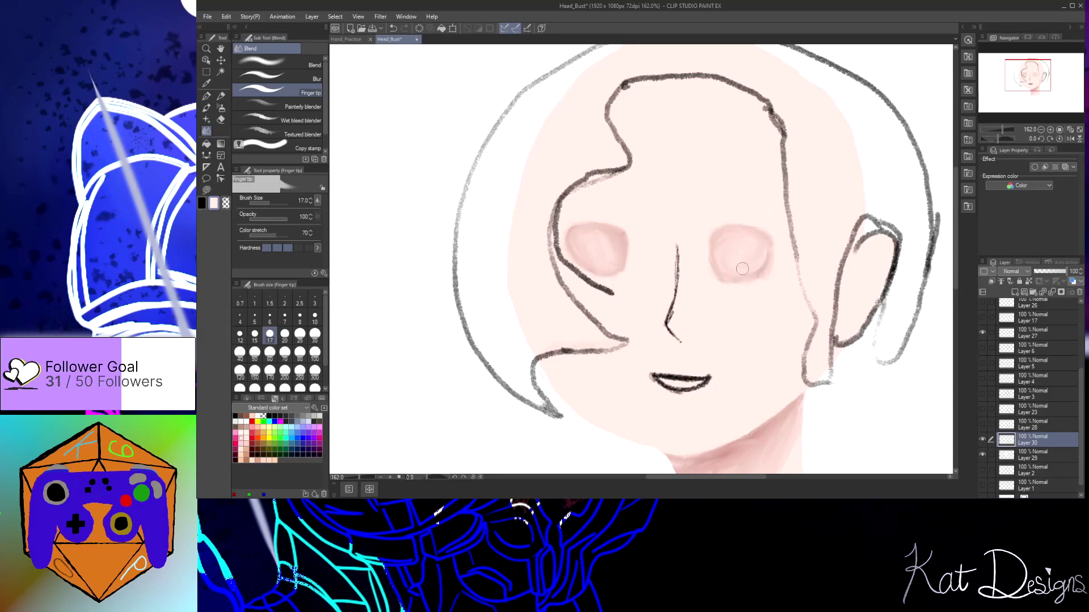
mouse_move(741, 277)
mouse_down()
mouse_move(764, 259)
mouse_move(757, 239)
mouse_move(738, 240)
mouse_move(755, 237)
mouse_move(719, 248)
mouse_move(722, 239)
mouse_move(718, 255)
mouse_move(714, 240)
mouse_move(743, 234)
mouse_move(719, 238)
mouse_move(735, 231)
mouse_move(715, 245)
mouse_move(731, 248)
mouse_move(728, 238)
mouse_move(720, 261)
mouse_move(718, 240)
mouse_move(754, 242)
mouse_move(735, 252)
mouse_move(749, 246)
mouse_move(752, 267)
mouse_move(721, 266)
mouse_move(736, 275)
mouse_move(764, 248)
mouse_move(752, 270)
mouse_move(759, 279)
mouse_move(772, 252)
mouse_move(753, 226)
mouse_move(772, 245)
mouse_move(774, 267)
mouse_move(758, 273)
mouse_move(765, 257)
mouse_move(768, 267)
mouse_move(719, 280)
mouse_move(743, 284)
mouse_move(713, 260)
mouse_move(727, 278)
mouse_move(771, 271)
mouse_up()
Show the eyes in Folder 1 and Folder 2 again and blend the shading at the lower edge of the ear-side eye
scroll(931, 332, down, 5)
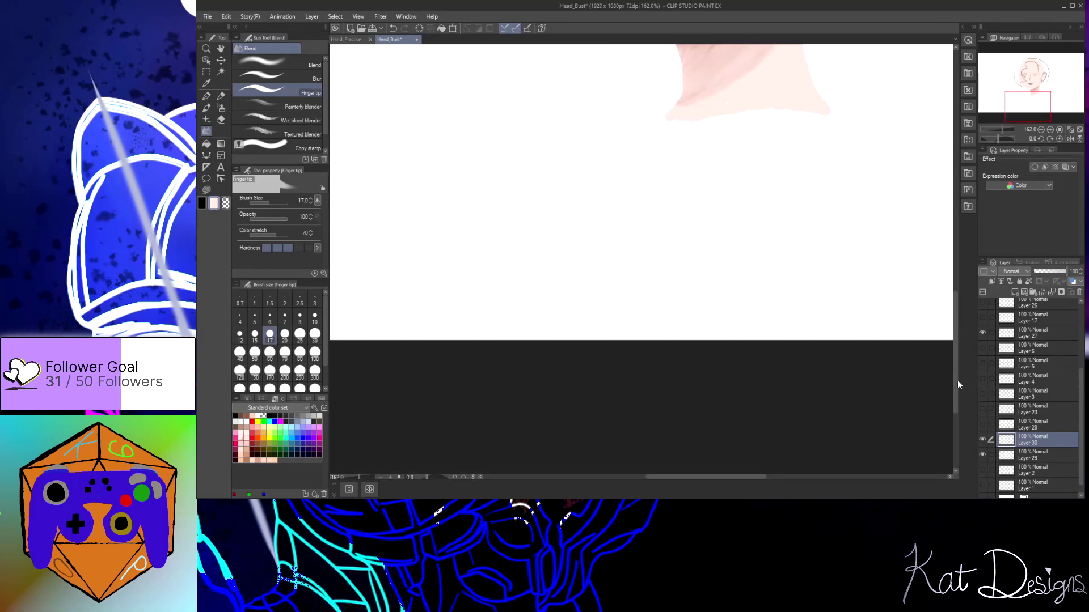
scroll(955, 380, up, 8)
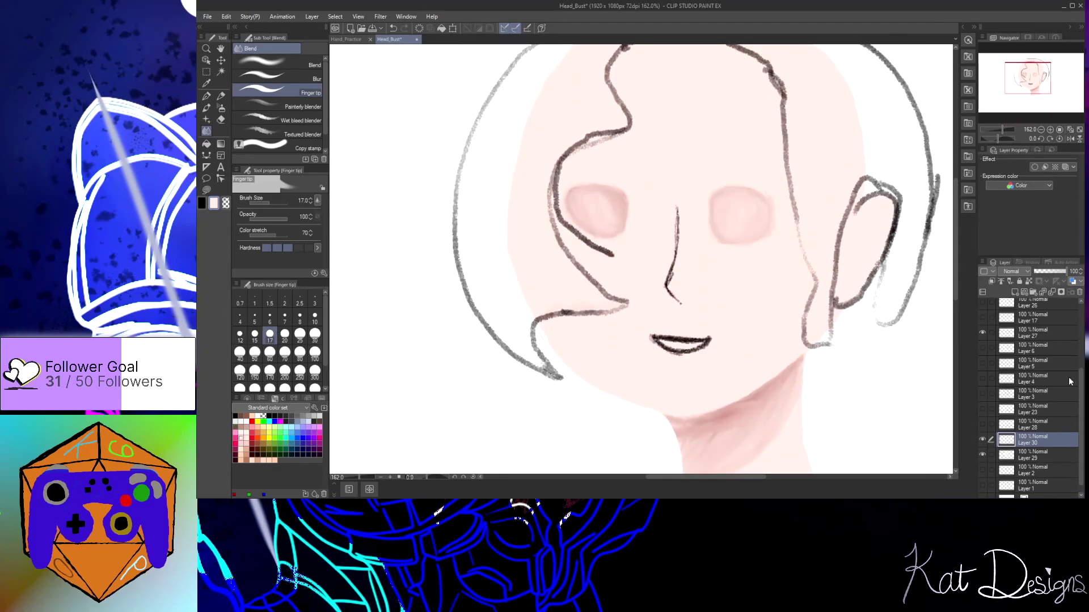
scroll(1032, 397, up, 4)
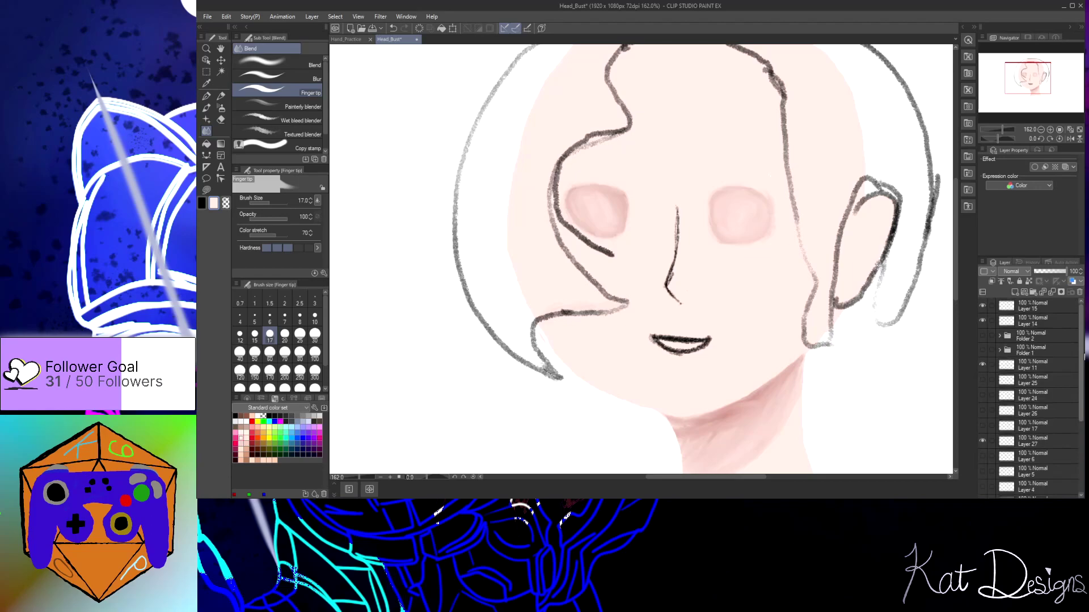
click(982, 350)
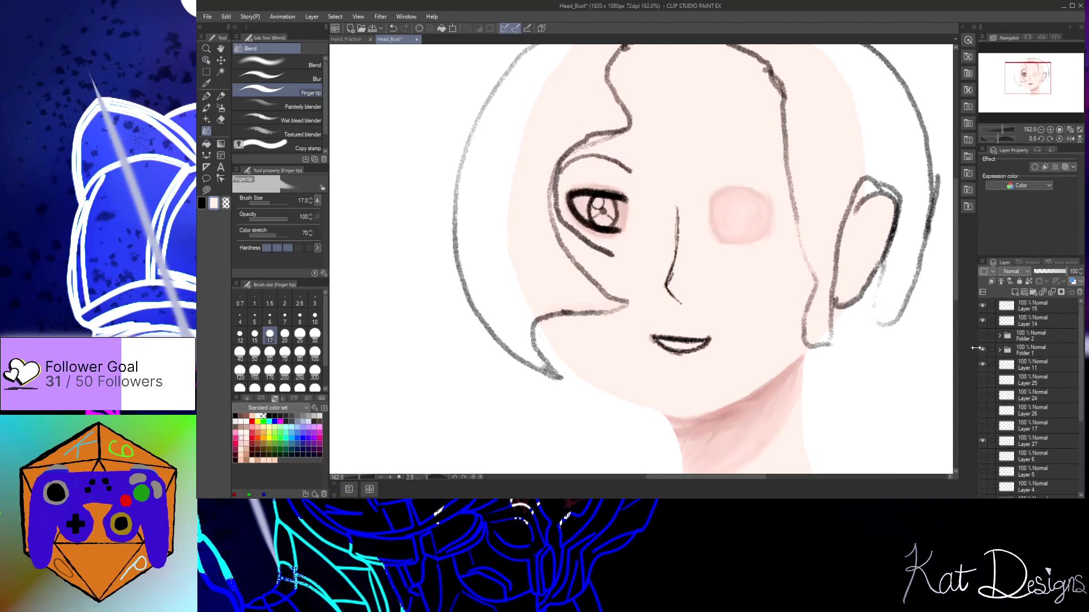
click(982, 336)
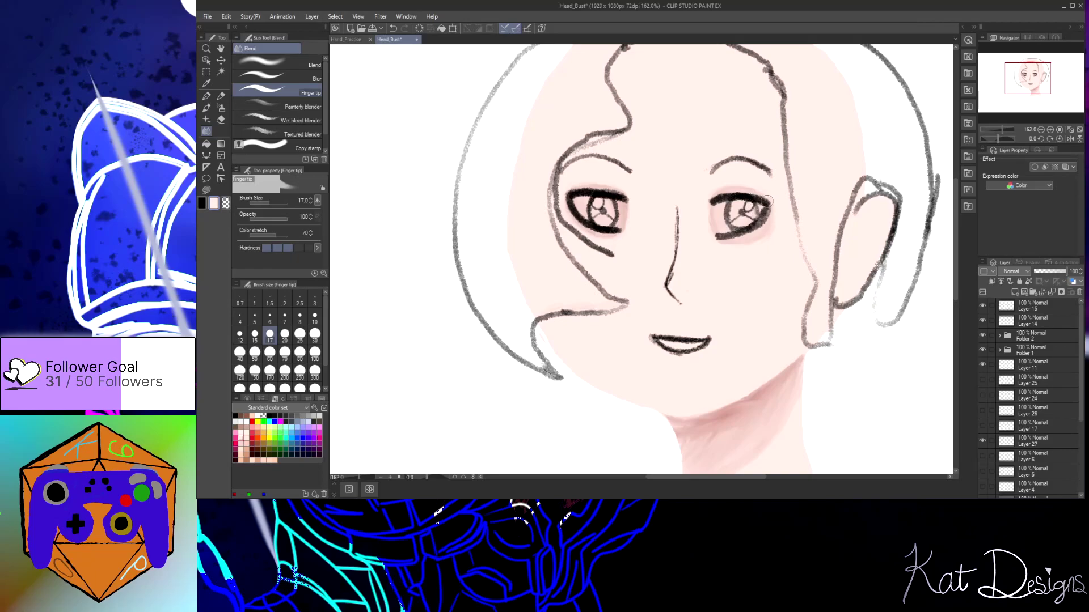
drag(764, 233, 754, 237)
Compare the face with and without the eye shading on Layer 5, leave that layer hidden, and view the whole head
click(983, 471)
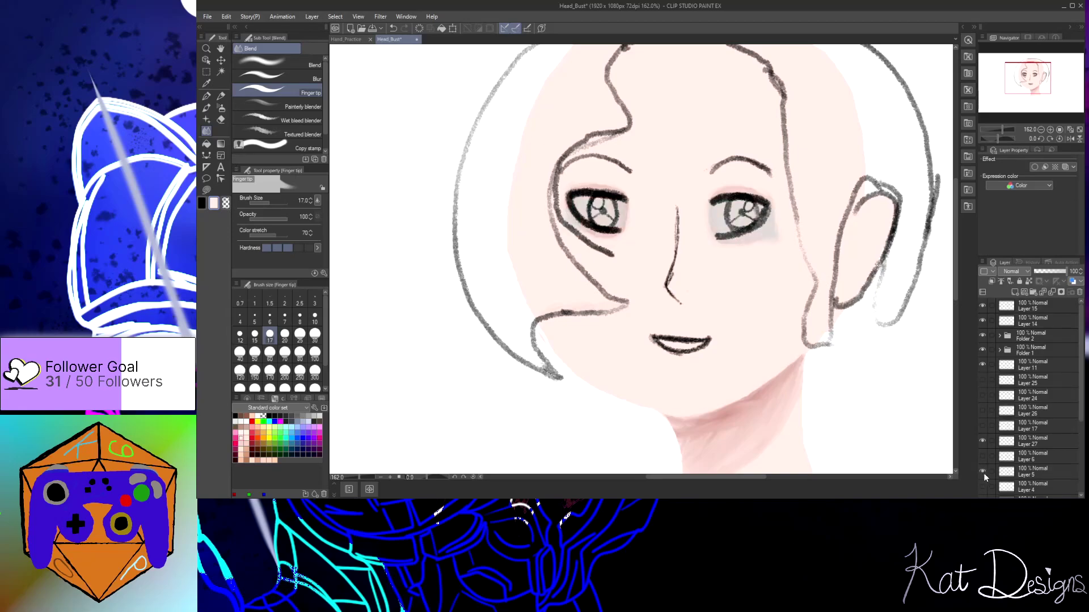
click(984, 470)
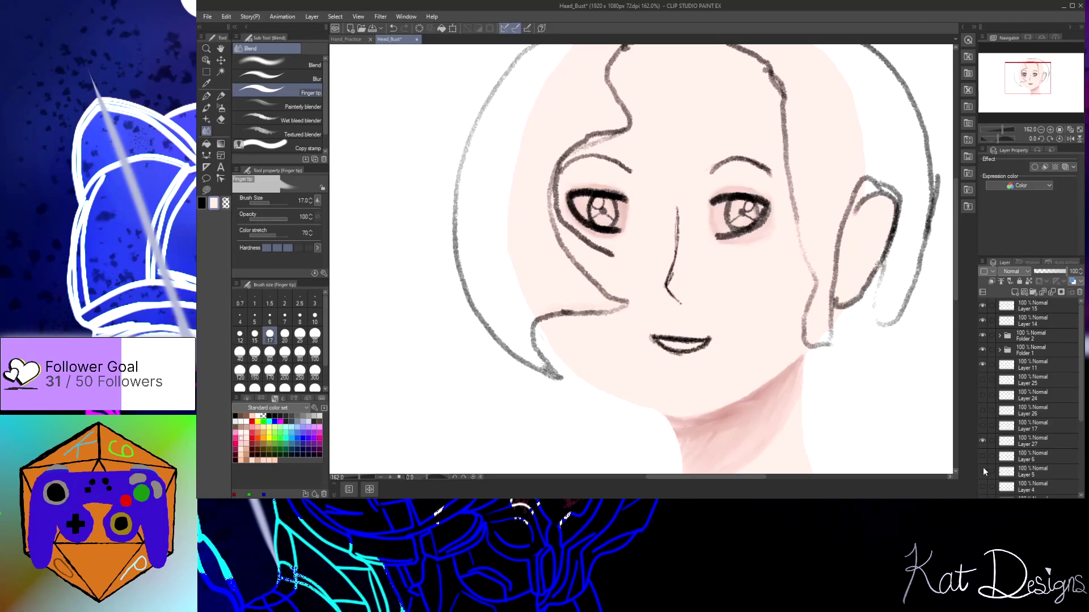
click(982, 472)
click(981, 469)
click(981, 469)
click(983, 472)
scroll(793, 340, down, 2)
drag(752, 475, 773, 477)
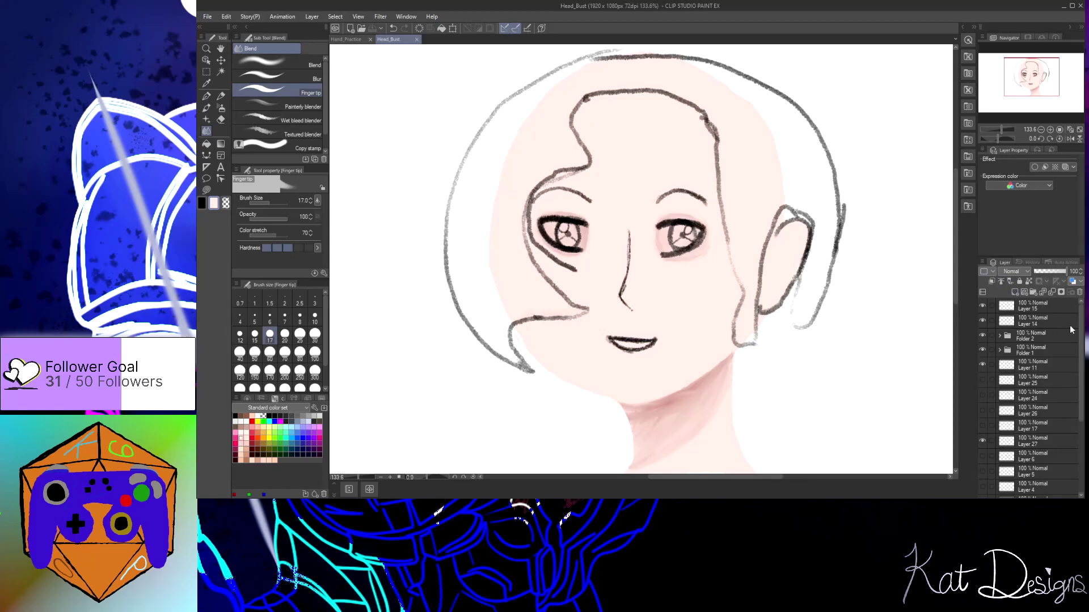
Paint pink shading on Layer 30 across the scalp and sides of the face along the hairline with the Round watercolor brush at size 12
scroll(1068, 330, down, 5)
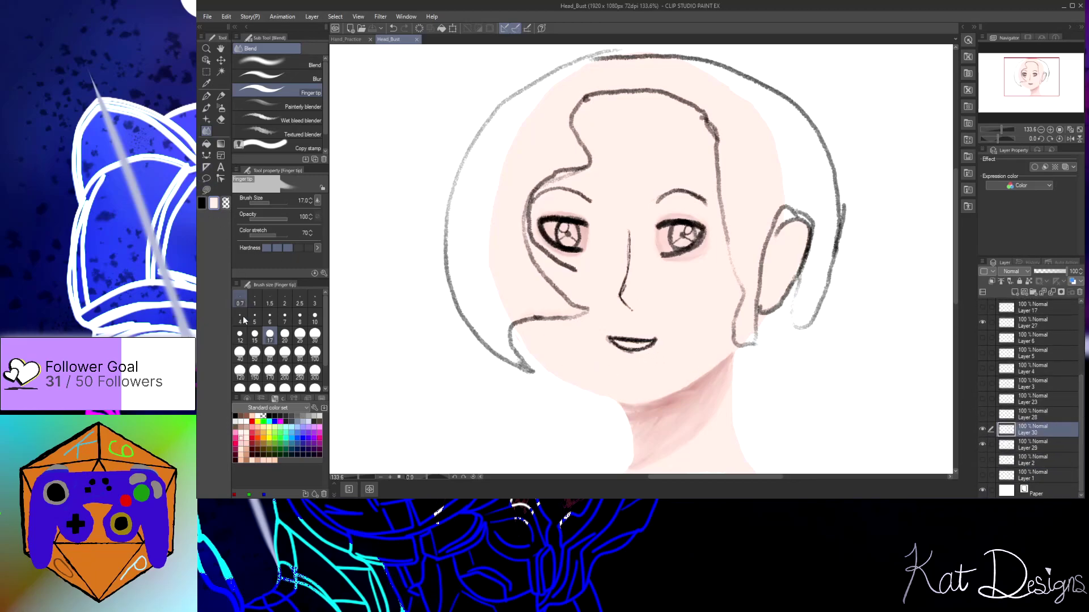
click(242, 438)
click(207, 109)
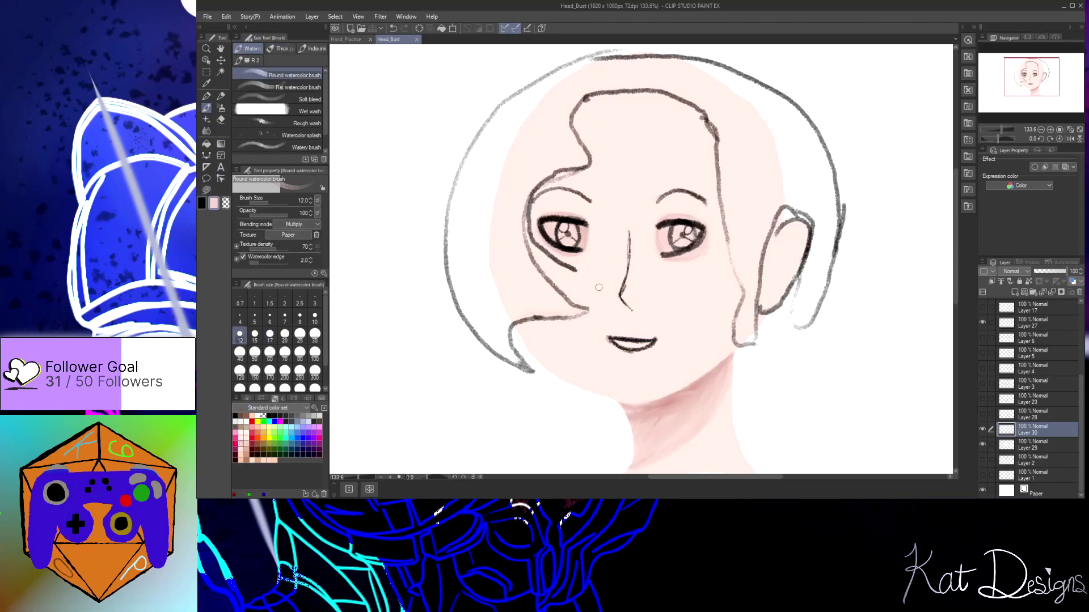
click(571, 314)
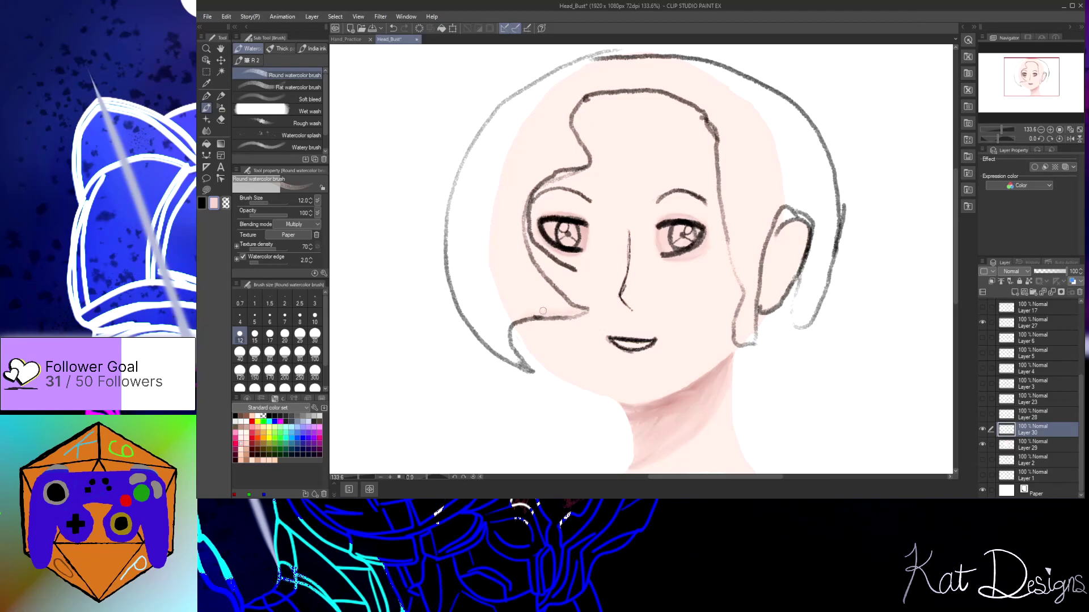
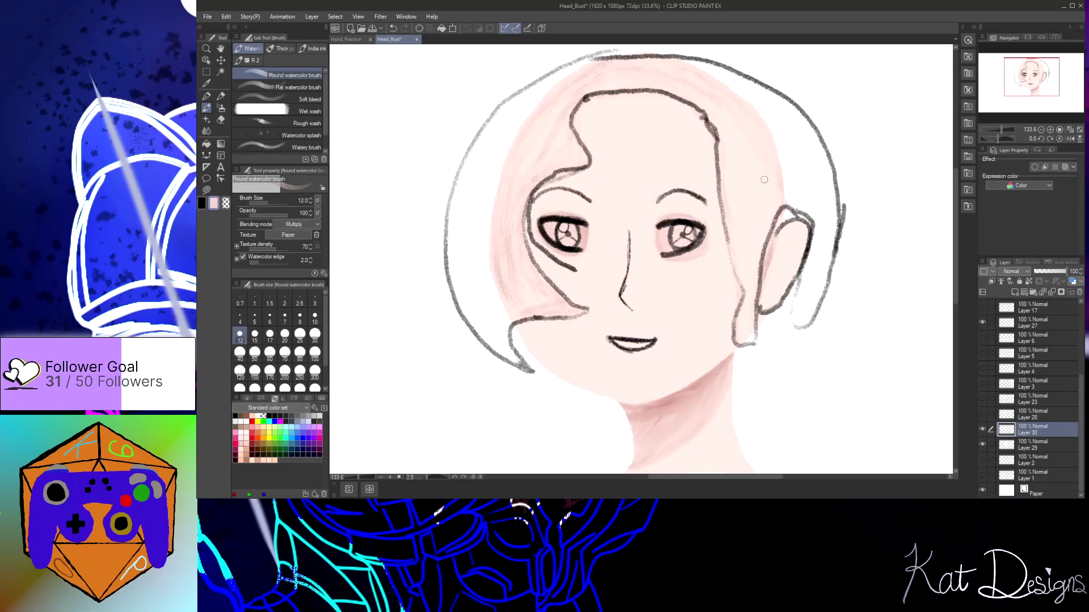
drag(746, 339, 752, 334)
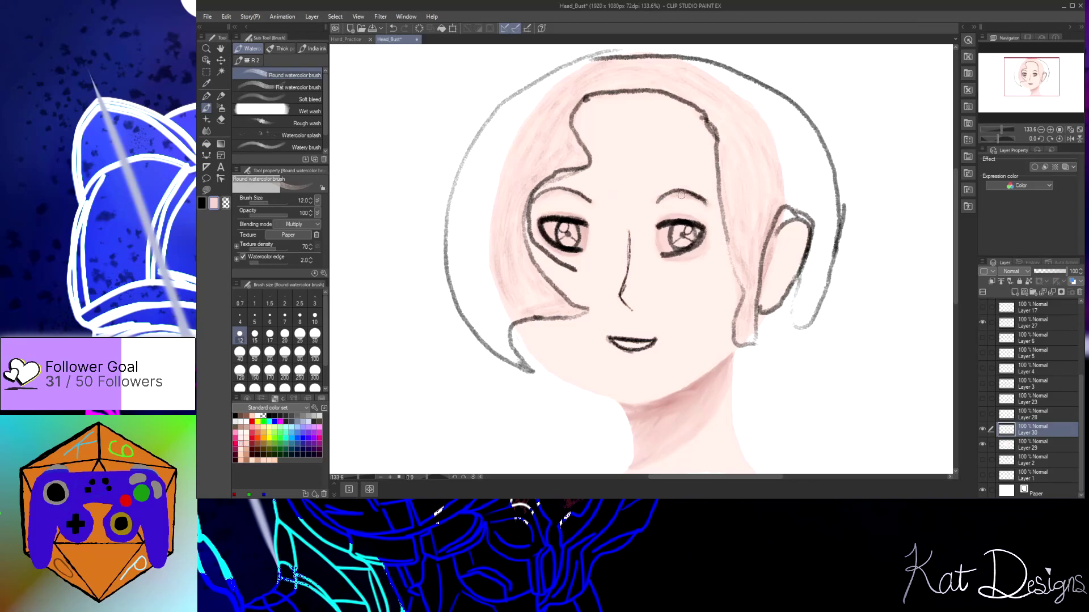
Smooth the hairline shading around the head with the Finger tip blender, using sizes 17, 20 and 30
click(207, 131)
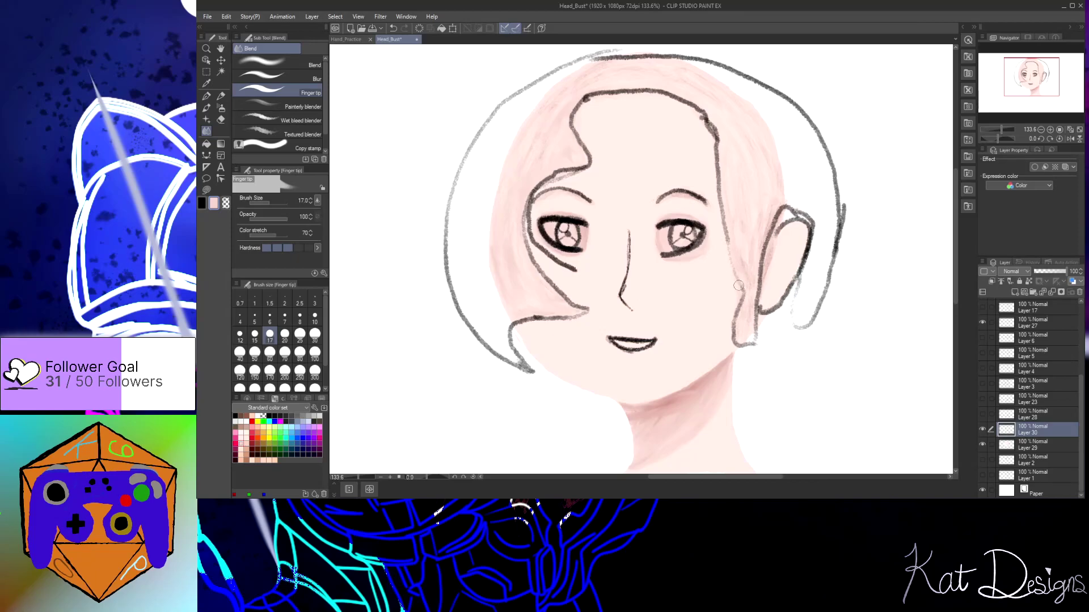
mouse_move(747, 315)
mouse_down()
mouse_move(750, 340)
mouse_move(752, 318)
mouse_move(735, 342)
mouse_move(755, 323)
mouse_move(746, 326)
mouse_move(771, 235)
mouse_up()
drag(764, 281, 761, 277)
mouse_move(764, 276)
mouse_down()
mouse_move(769, 255)
mouse_move(755, 285)
mouse_up()
click(285, 335)
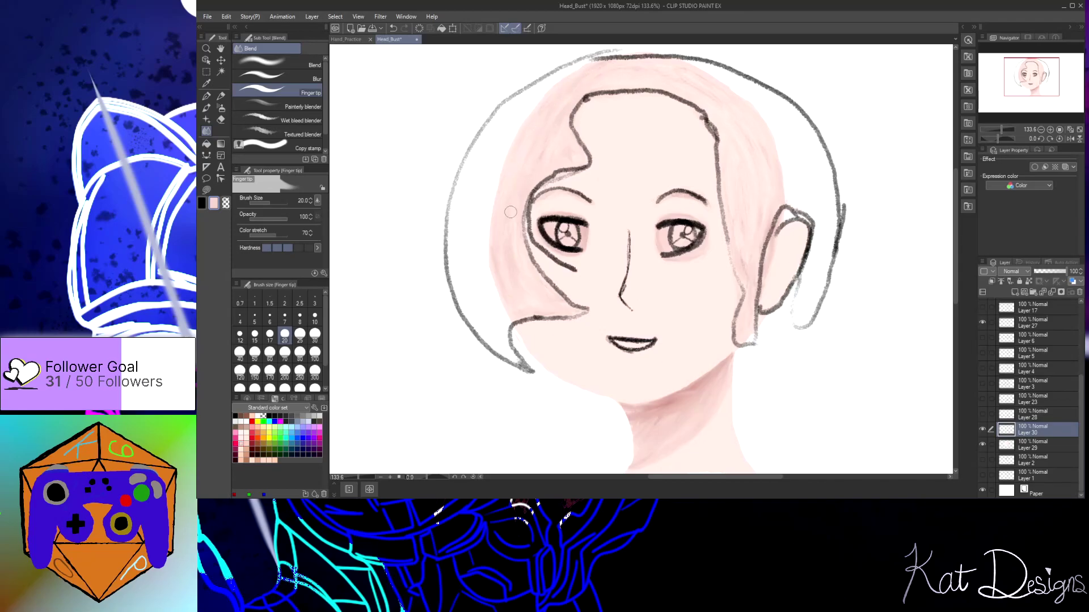
click(315, 334)
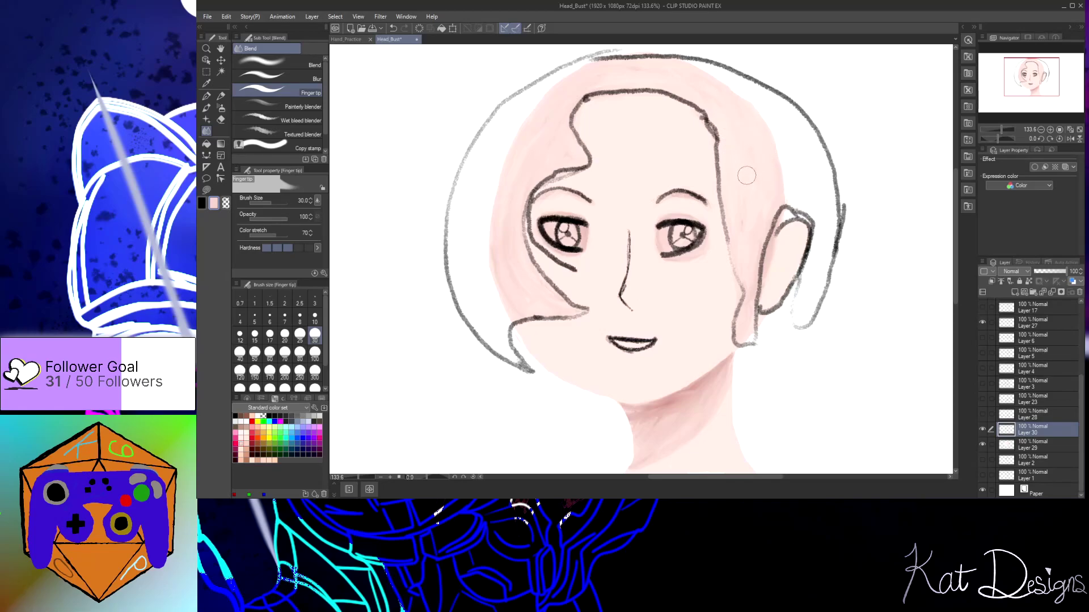
click(285, 334)
Hide the ear outline on Layer 15 and the hair outline on Layer 14, and check the shading with Folder 2 off and on
scroll(1081, 397, up, 5)
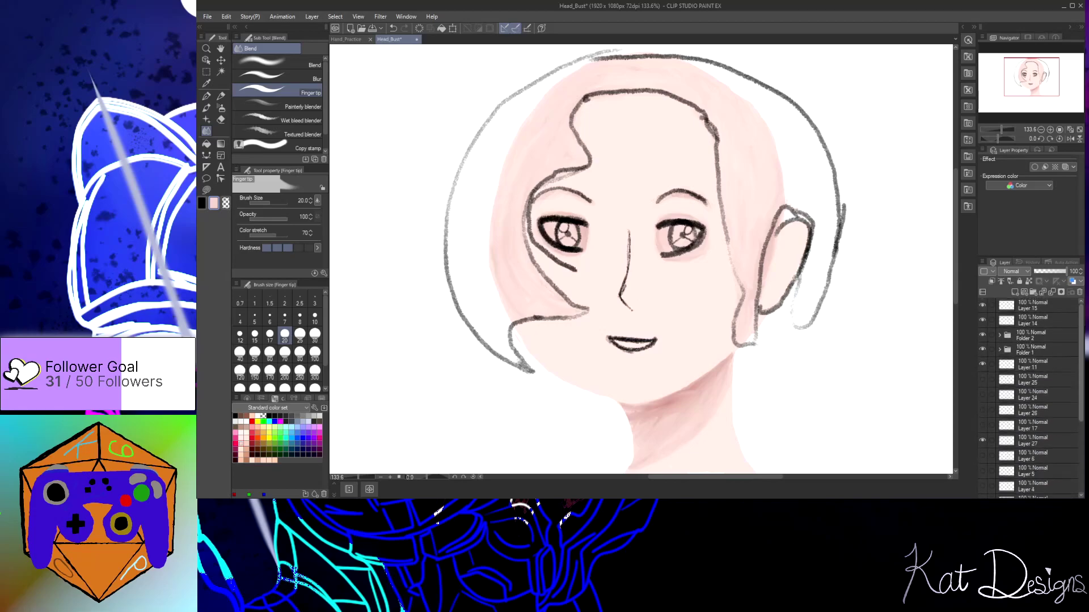
click(983, 305)
click(982, 306)
click(984, 306)
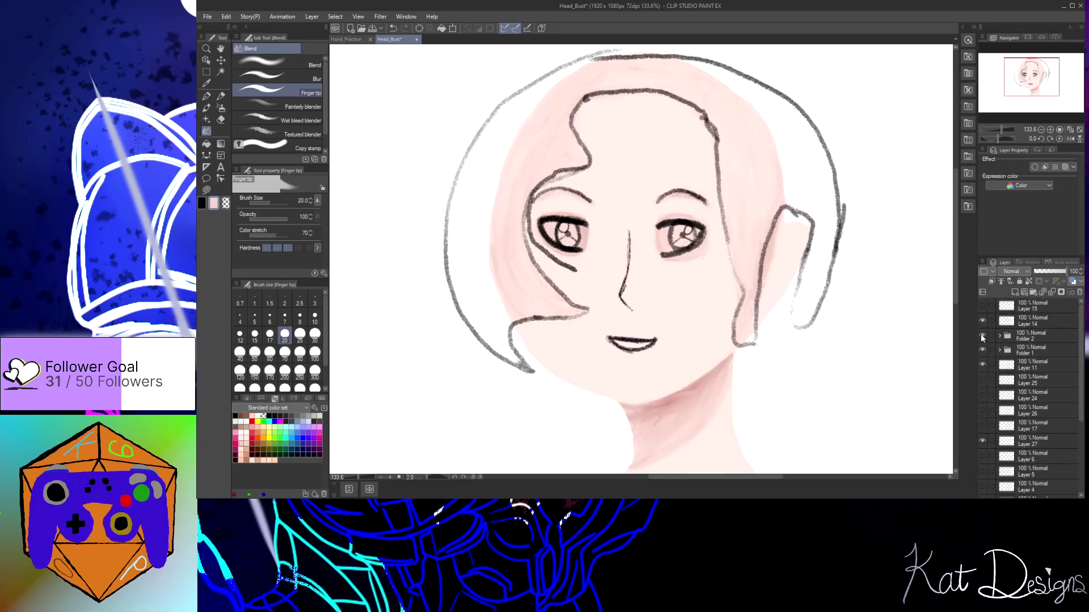
click(983, 336)
click(983, 321)
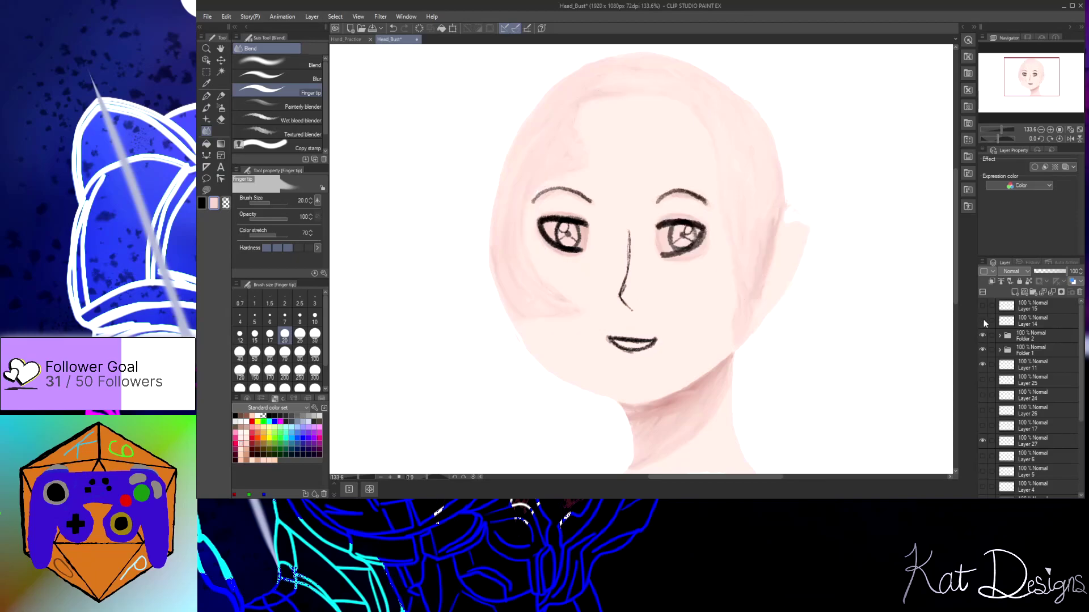
click(983, 336)
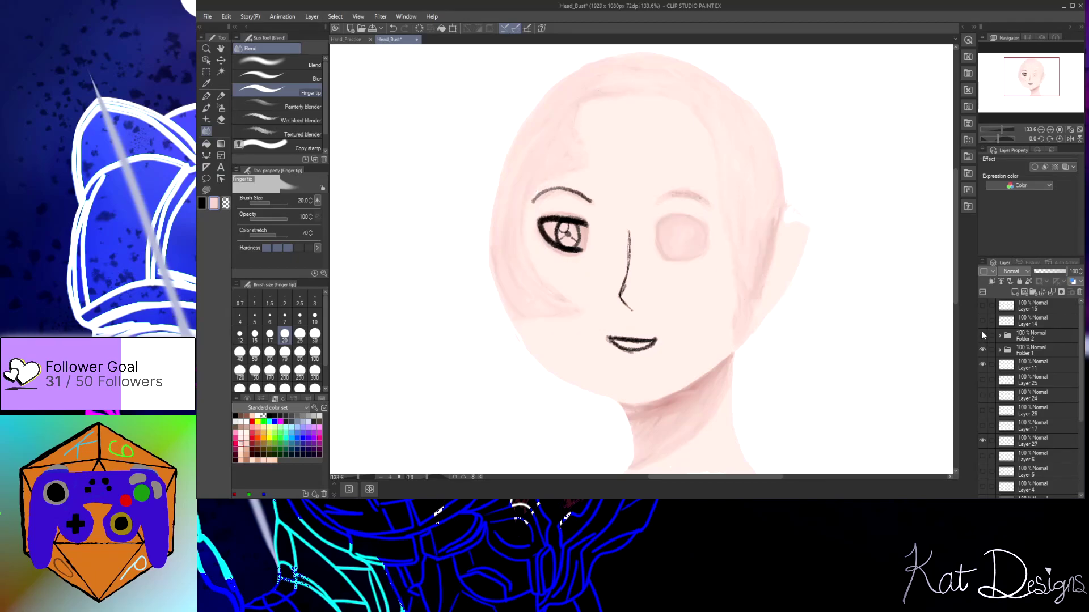
click(983, 336)
click(982, 335)
click(982, 335)
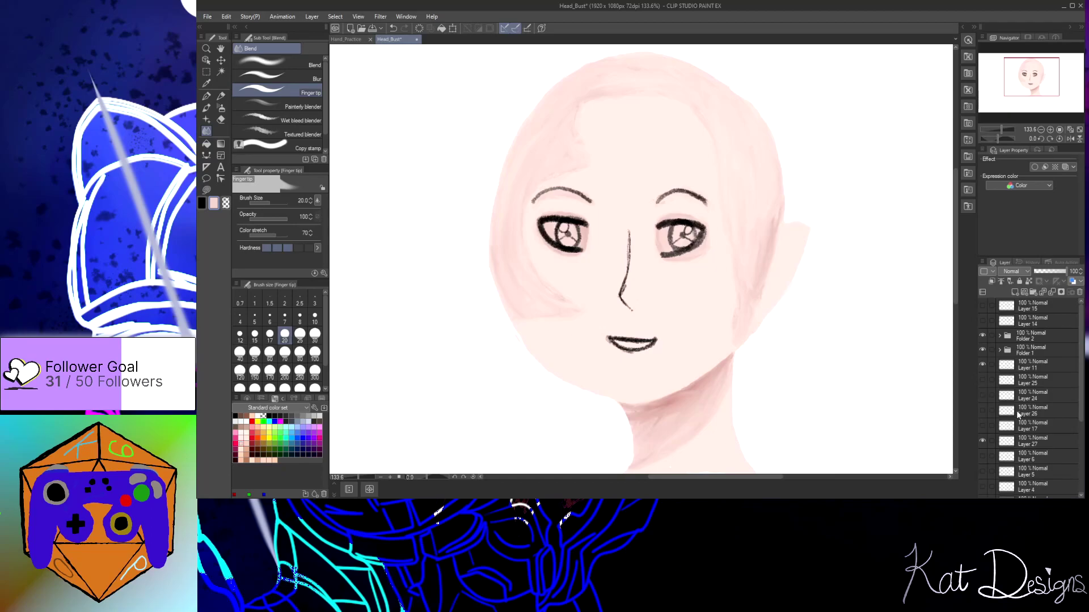
Check the hair and ear outlines against the shading, select Layer 29, and view the whole head with both outlines hidden
click(983, 307)
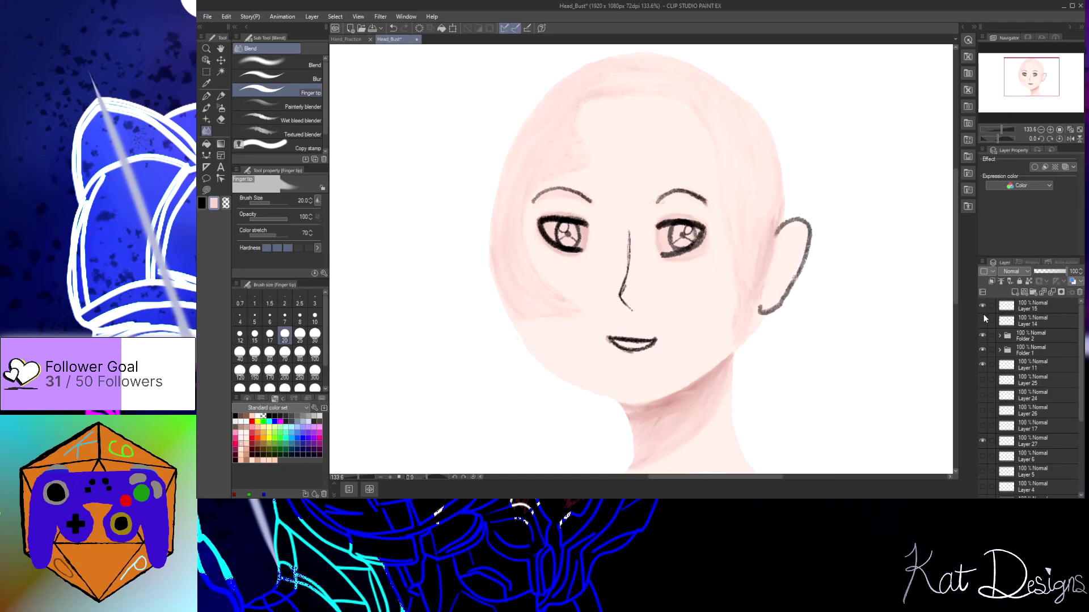
click(982, 320)
click(982, 306)
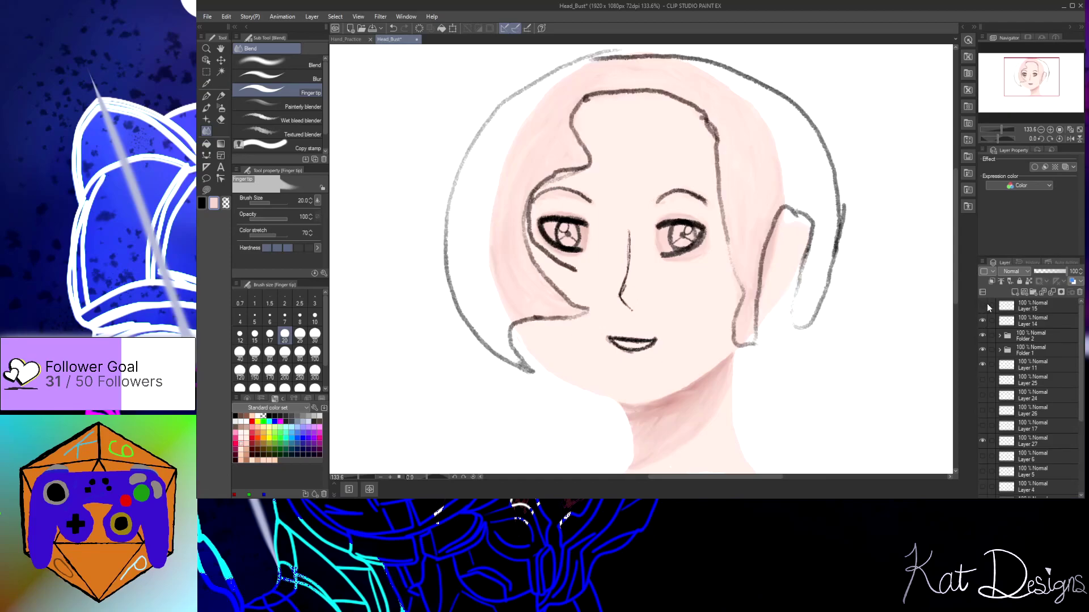
drag(1080, 384, 1080, 479)
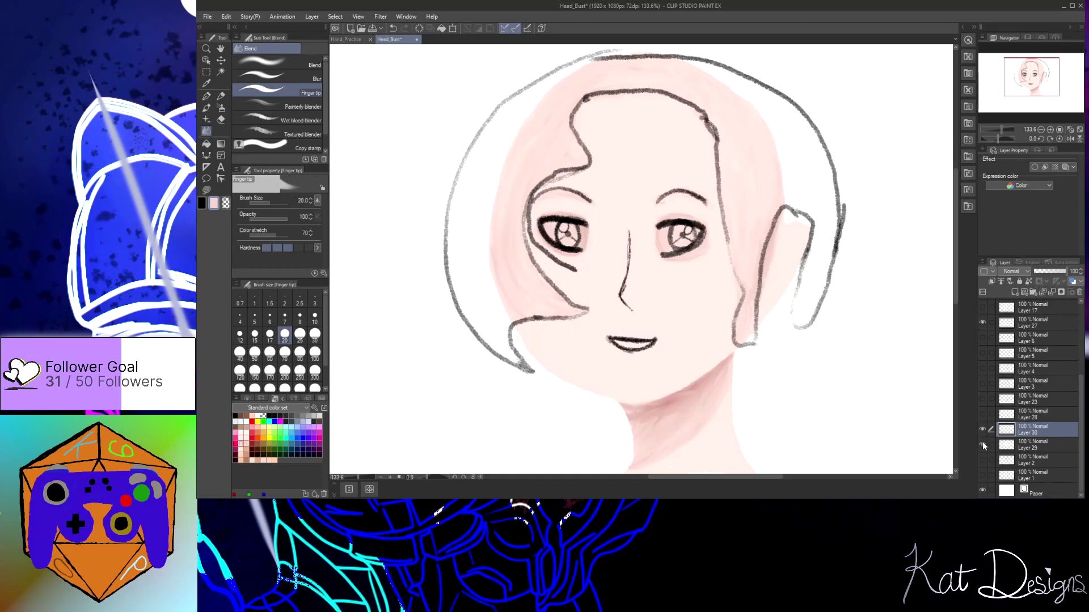
click(1038, 446)
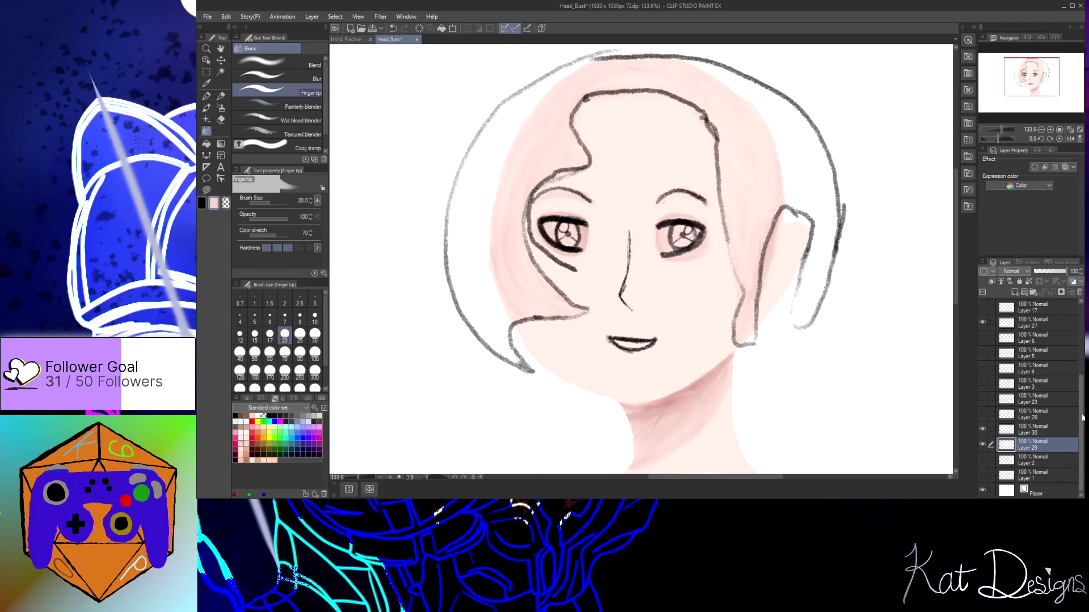
scroll(1069, 340, up, 4)
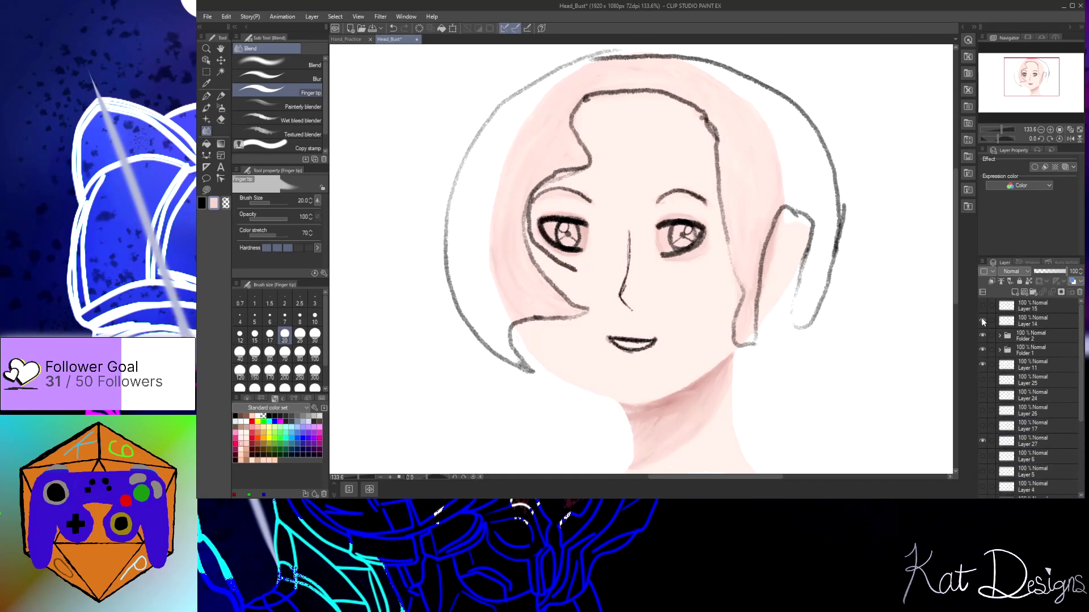
click(982, 321)
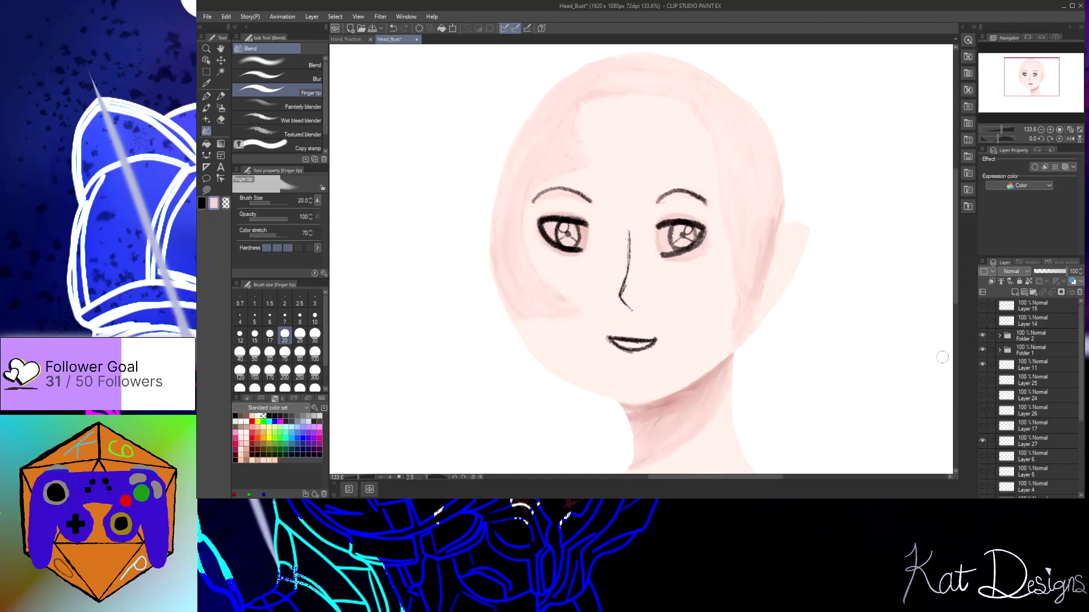
scroll(942, 357, down, 1)
drag(738, 477, 760, 477)
drag(956, 253, 959, 269)
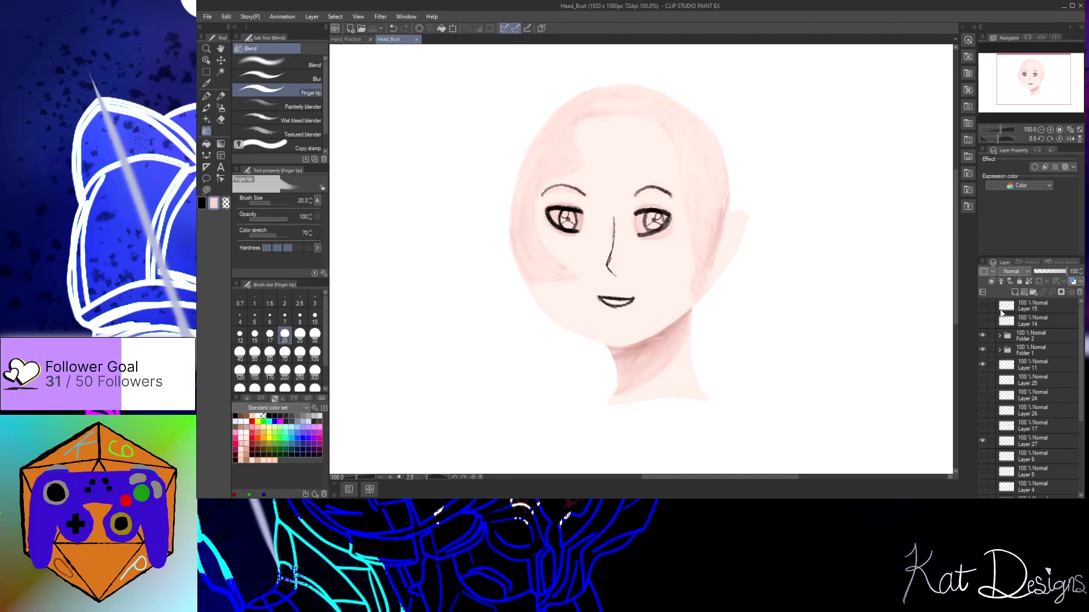
Show the hair outline on Layer 14 and darken its edge at the top of the head with the black pencil at size 8
click(982, 306)
click(981, 307)
click(982, 321)
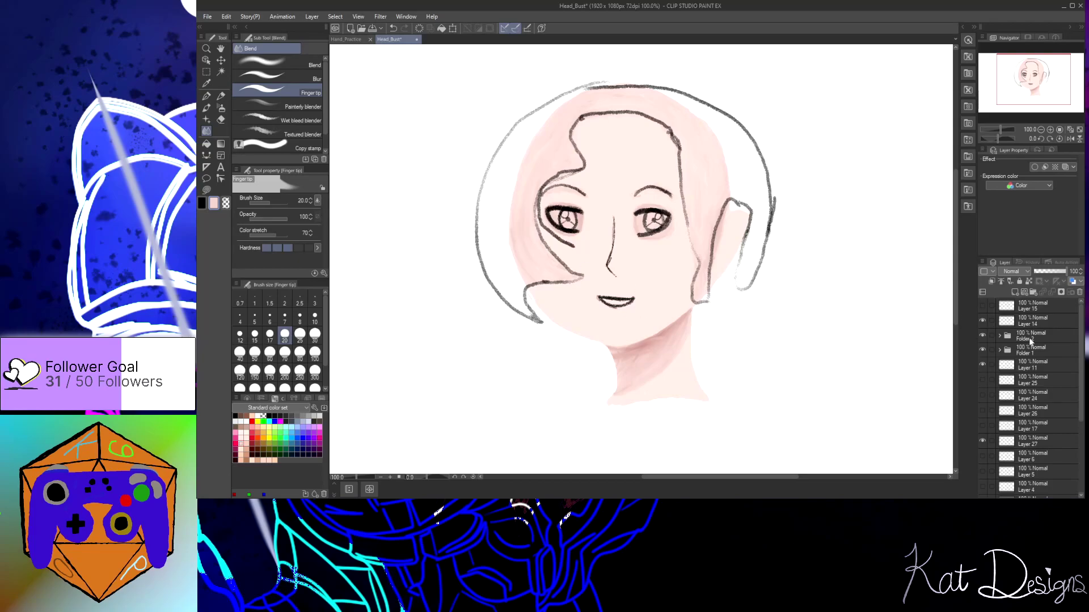
click(1050, 324)
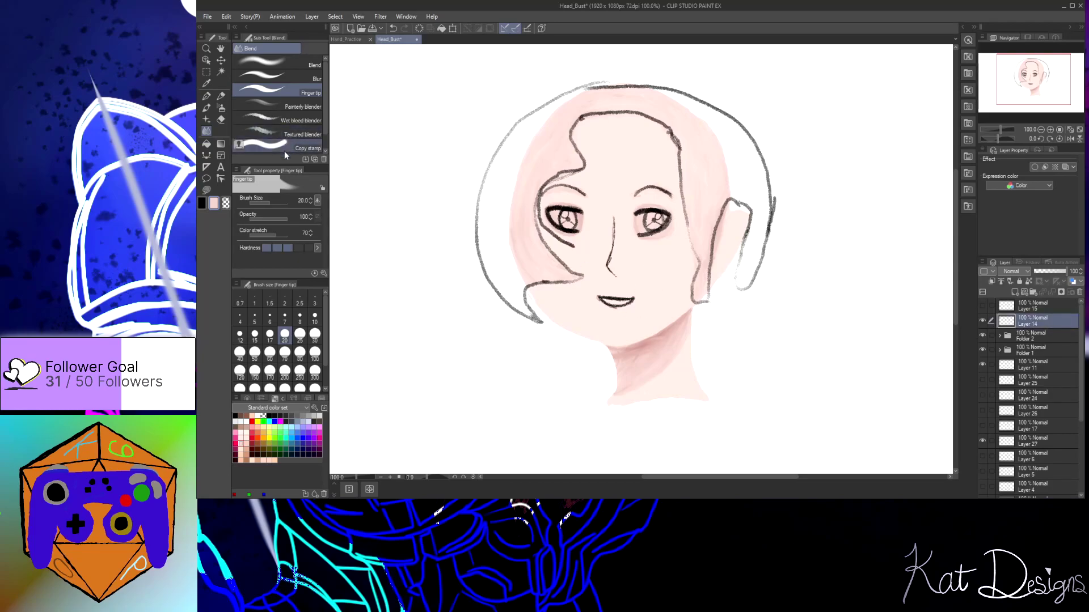
click(221, 96)
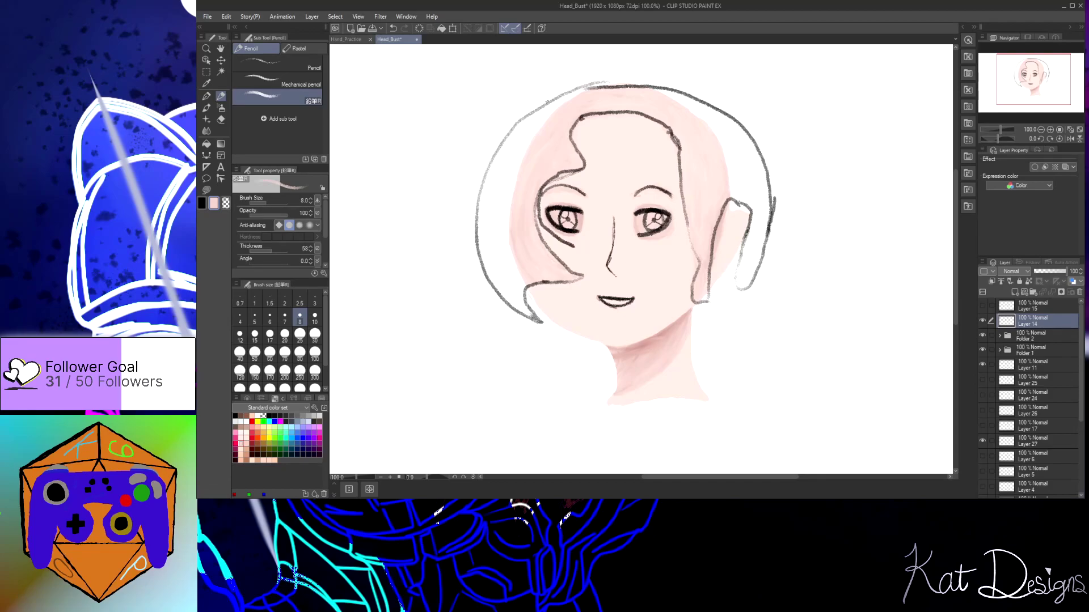
click(202, 203)
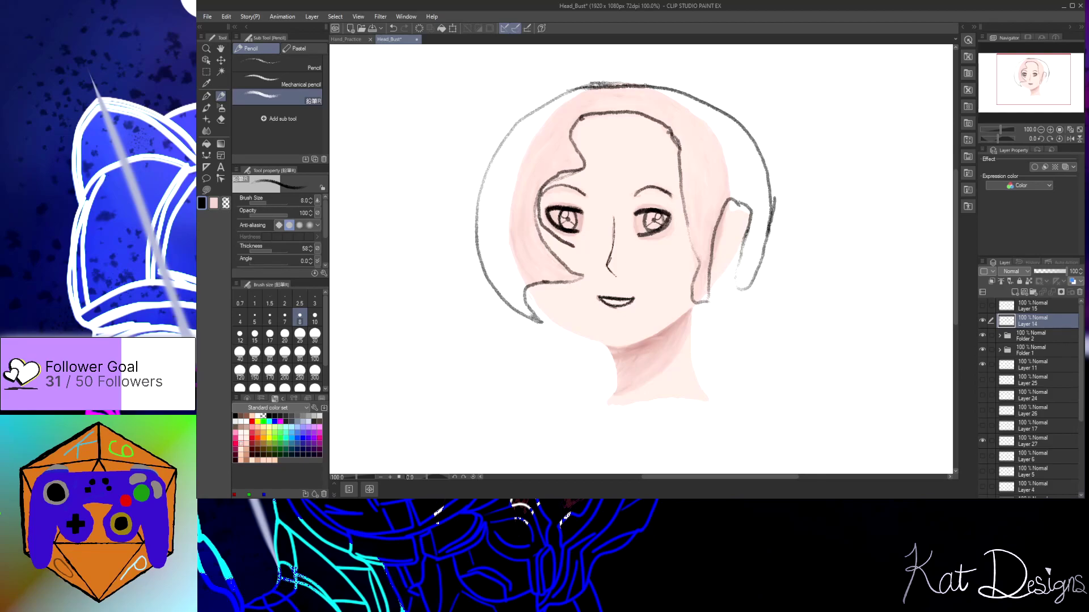
drag(602, 85, 644, 85)
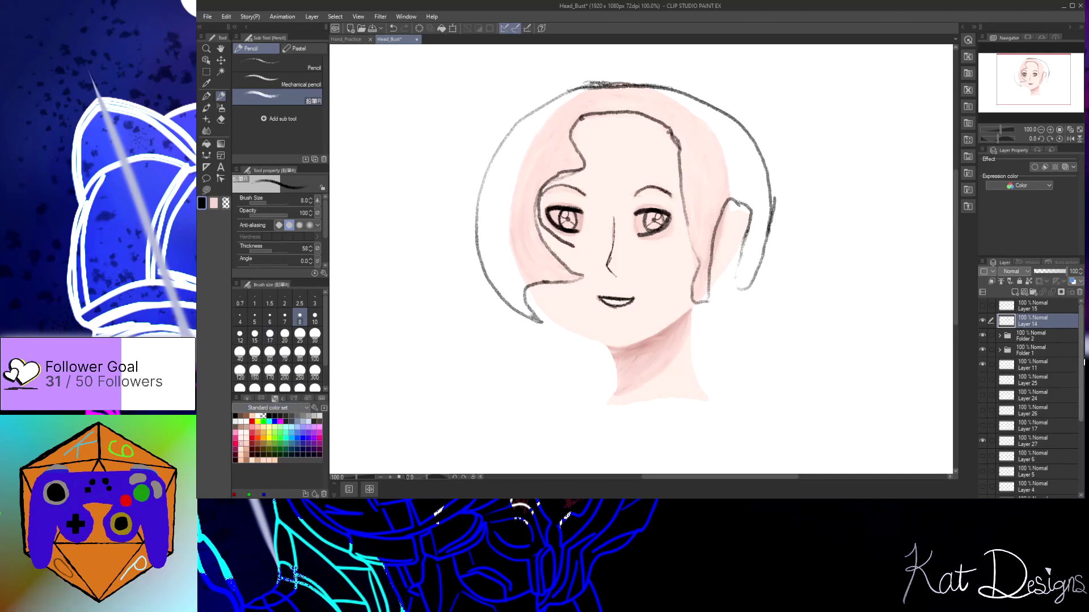
Add a new raster layer directly above Layer 30
drag(1081, 376, 1082, 452)
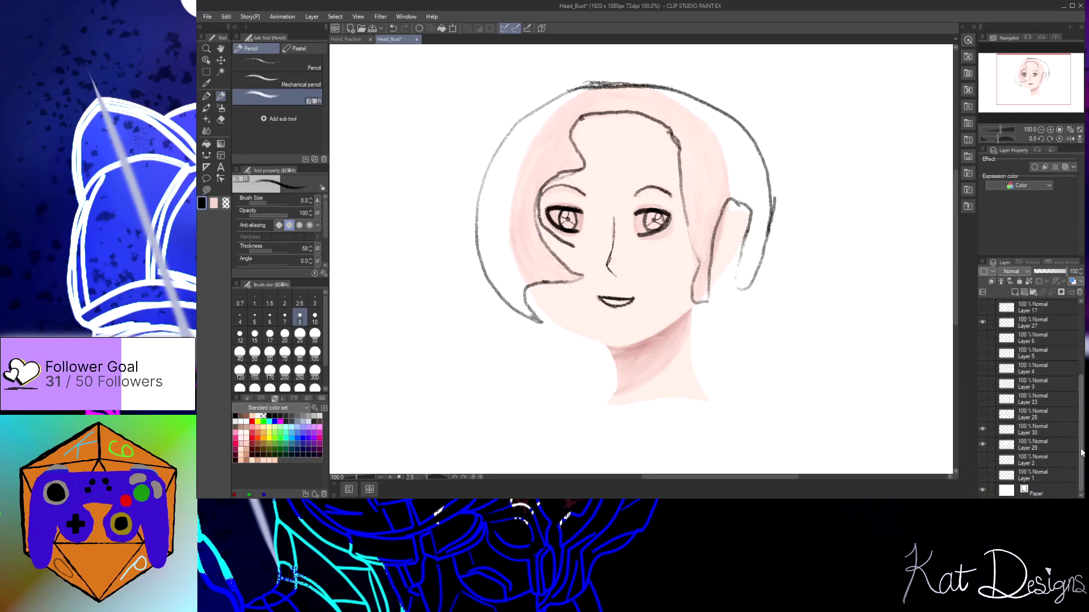
click(1036, 434)
click(1018, 292)
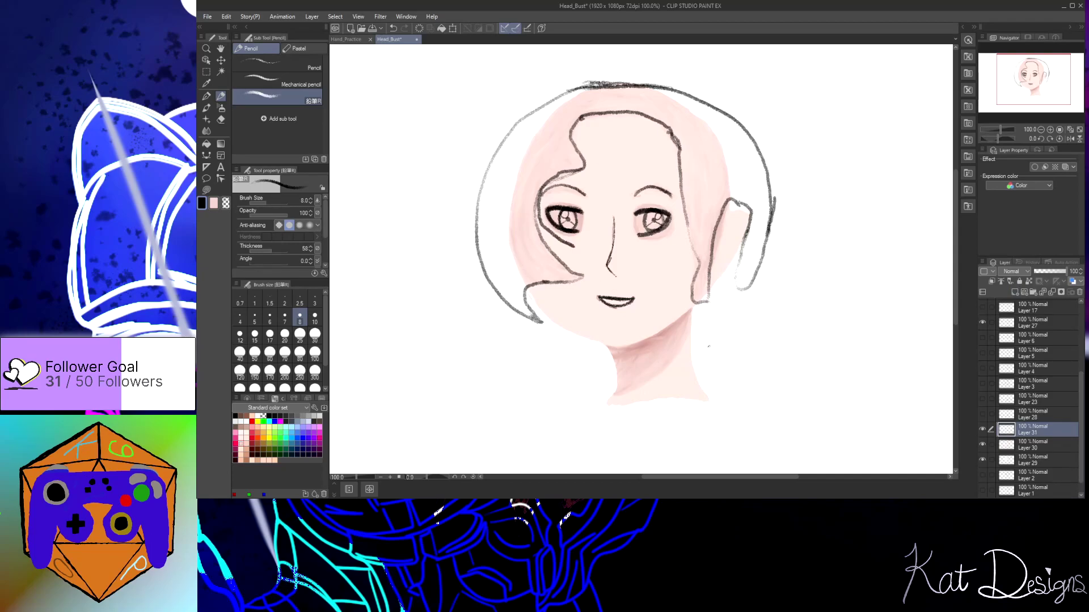
Paint pink shading around the lips on Layer 30 with the Round watercolor brush at size 12
click(1028, 448)
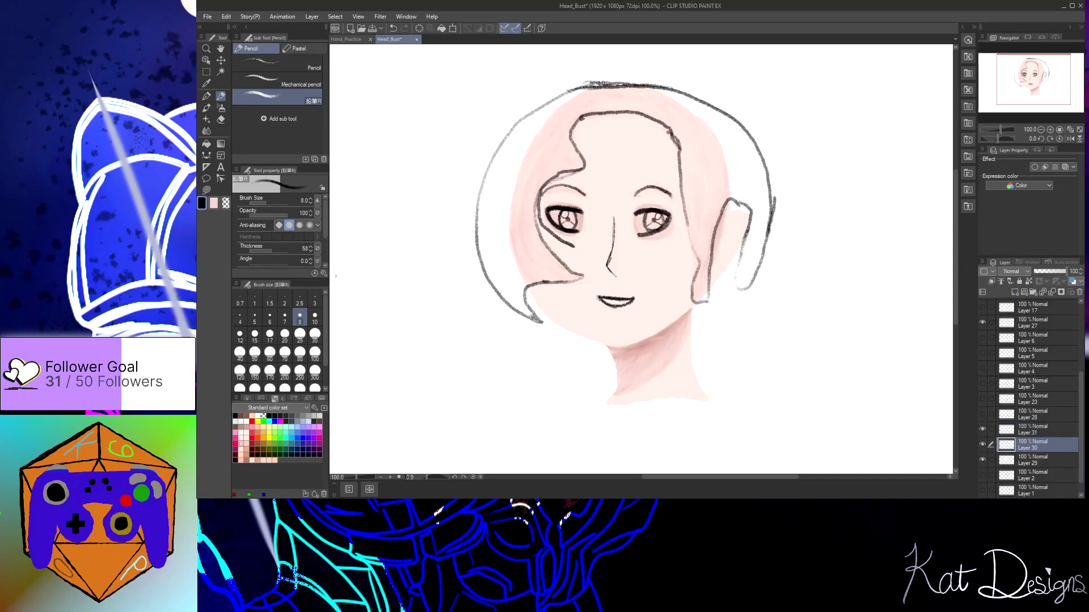
click(214, 203)
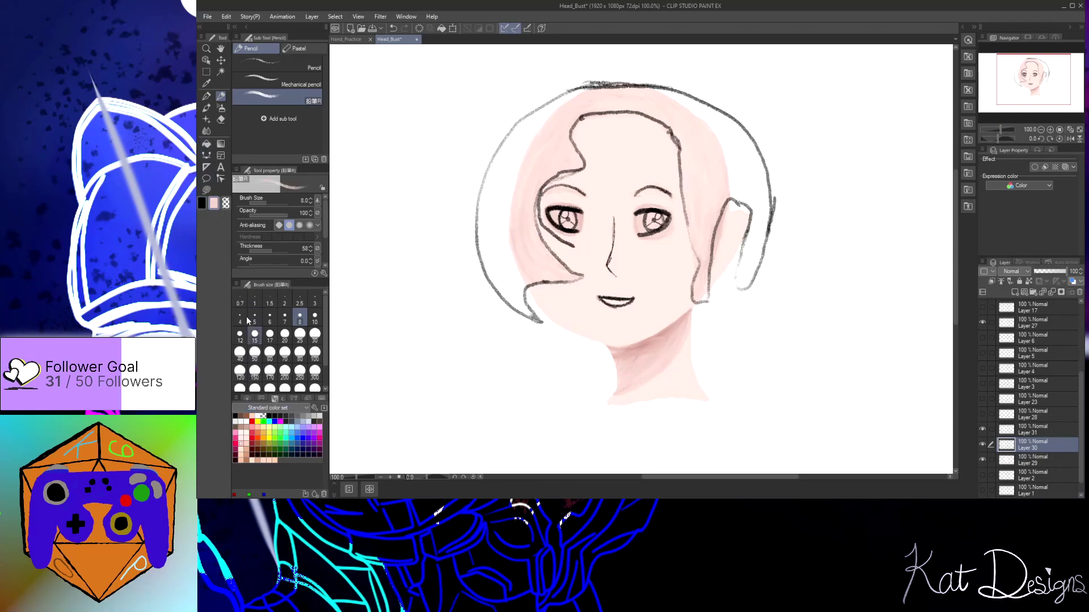
click(206, 108)
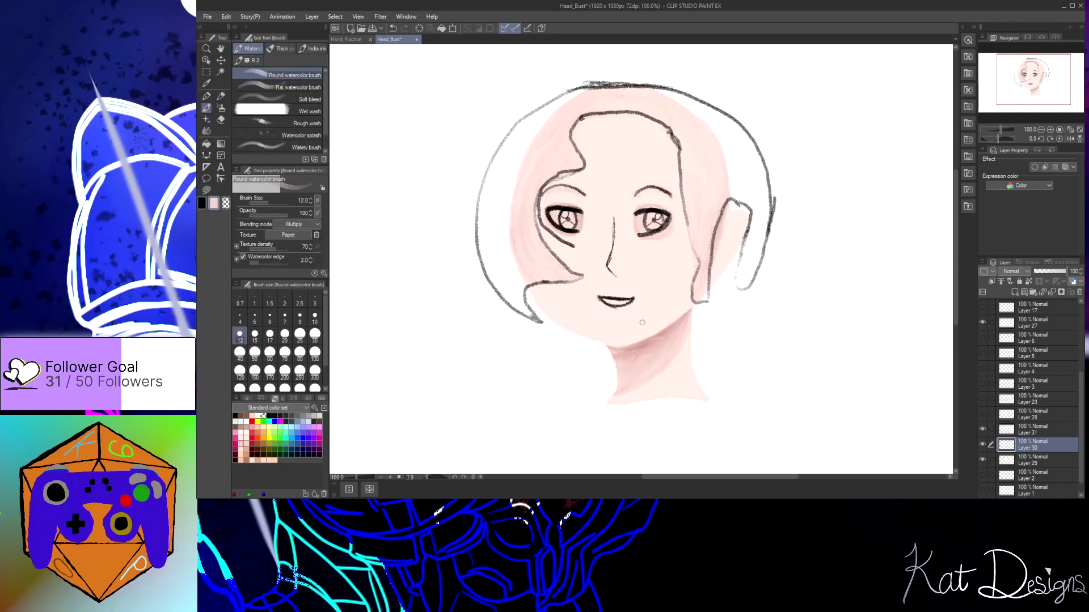
scroll(634, 257, up, 5)
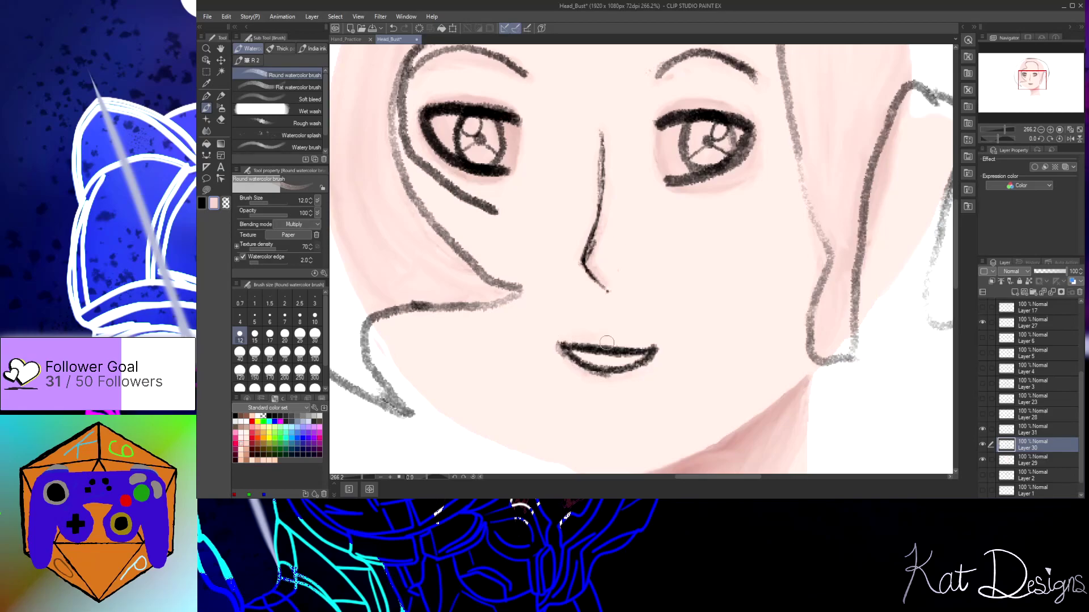
mouse_move(646, 347)
mouse_down()
mouse_move(582, 337)
mouse_move(564, 356)
mouse_move(595, 369)
mouse_up()
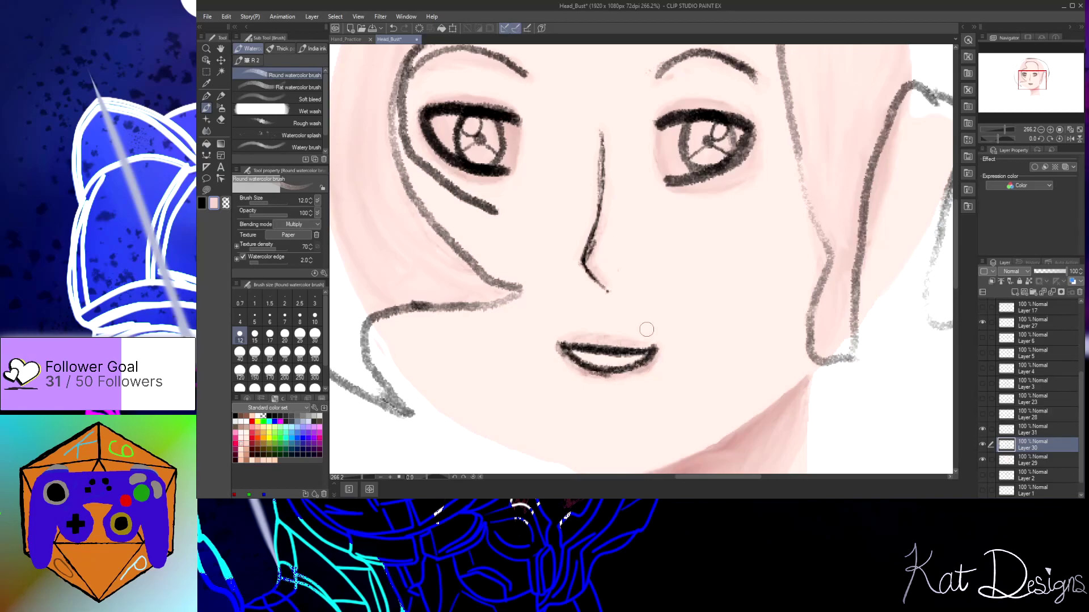
Soften the lip shading with the Finger tip blender at size 20, and add blended pink shading along the nose
click(208, 131)
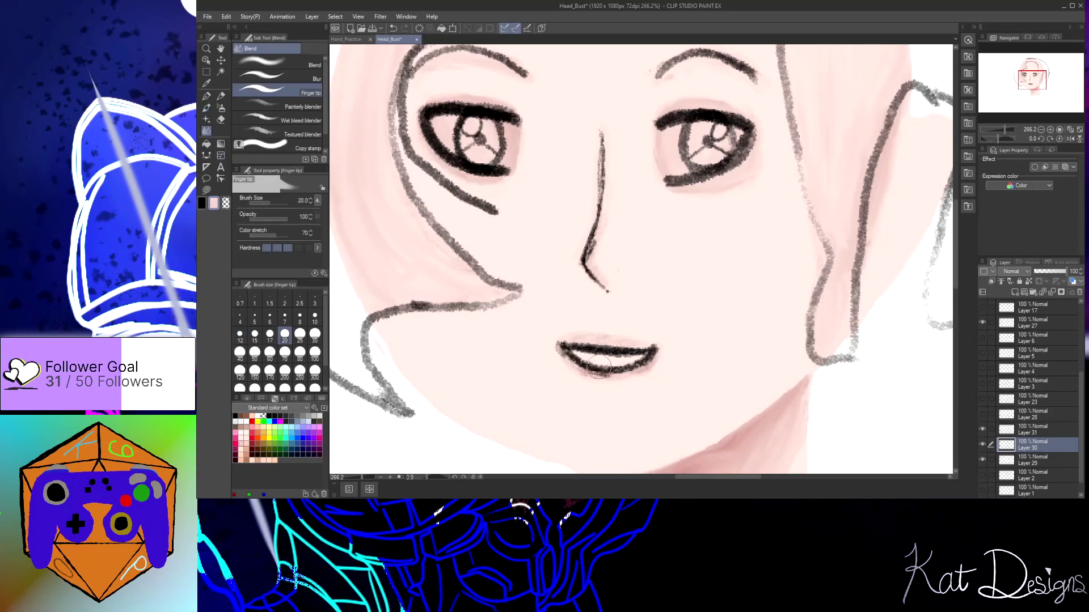
mouse_move(571, 340)
mouse_down()
mouse_move(595, 376)
mouse_move(579, 366)
mouse_move(573, 340)
mouse_move(650, 355)
mouse_move(642, 368)
mouse_move(604, 375)
mouse_move(561, 353)
mouse_move(595, 376)
mouse_move(653, 359)
mouse_move(593, 377)
mouse_move(561, 339)
mouse_move(620, 339)
mouse_move(655, 360)
mouse_move(596, 377)
mouse_move(569, 333)
mouse_move(566, 363)
mouse_move(604, 372)
mouse_up()
mouse_move(590, 269)
mouse_down()
mouse_move(612, 286)
mouse_move(592, 264)
mouse_move(606, 195)
mouse_move(587, 254)
mouse_move(605, 274)
mouse_move(590, 257)
mouse_move(602, 257)
mouse_move(599, 181)
mouse_move(612, 197)
mouse_move(600, 219)
mouse_move(598, 141)
mouse_move(587, 252)
mouse_move(594, 281)
mouse_move(610, 288)
mouse_move(584, 260)
mouse_move(600, 138)
mouse_move(597, 224)
mouse_up()
click(207, 109)
click(206, 130)
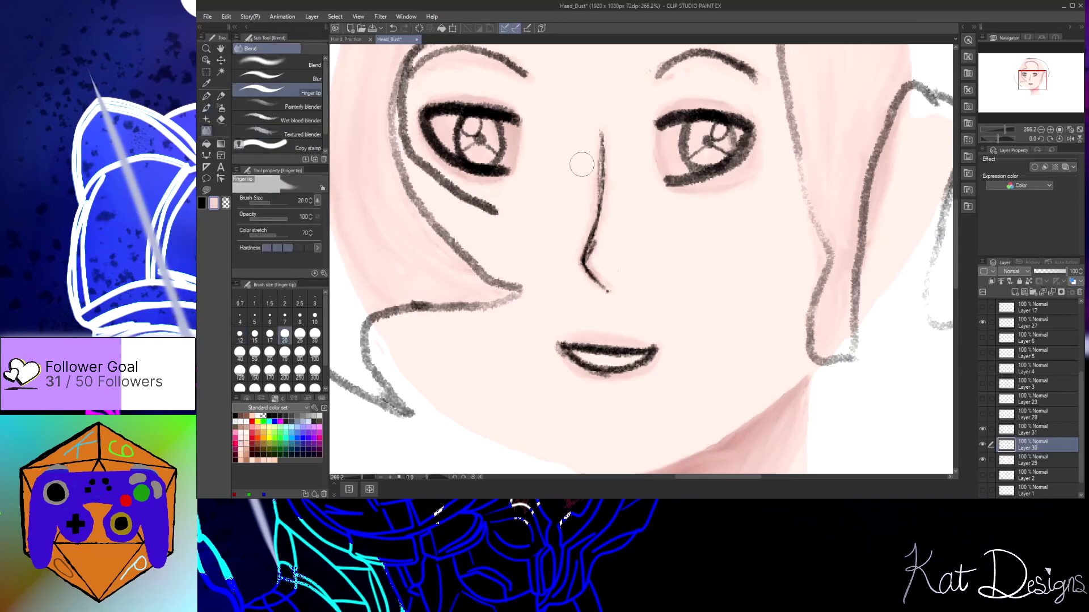
mouse_move(593, 168)
mouse_down()
mouse_move(602, 190)
mouse_move(590, 250)
mouse_move(605, 282)
mouse_move(587, 260)
mouse_move(595, 218)
mouse_move(580, 252)
mouse_move(604, 284)
mouse_move(592, 280)
mouse_move(588, 245)
mouse_move(597, 140)
mouse_up()
Check the artwork with Layer 27 off and on, and hide the nose line on Layer 11
click(982, 322)
click(982, 322)
click(982, 321)
click(982, 323)
drag(1080, 397, 993, 344)
click(983, 319)
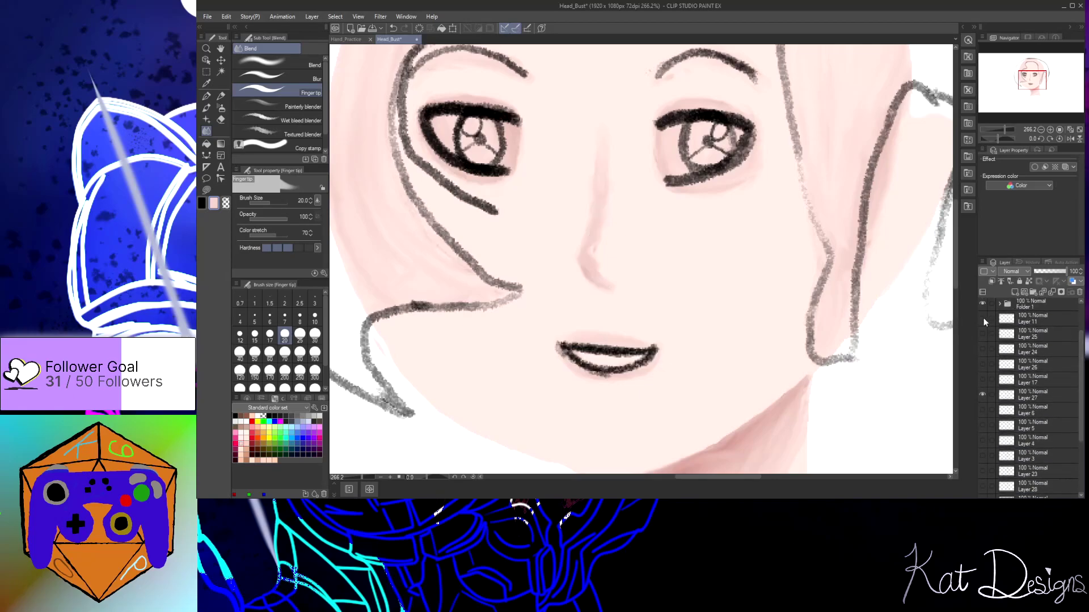
click(982, 318)
click(983, 317)
Narrow and smooth the pink shading along the nose bridge and tip with the Finger tip blender at size 20
mouse_move(598, 213)
mouse_down()
mouse_move(584, 243)
mouse_move(591, 271)
mouse_move(607, 273)
mouse_move(589, 254)
mouse_move(617, 283)
mouse_move(593, 263)
mouse_move(601, 272)
mouse_move(607, 136)
mouse_move(588, 163)
mouse_move(563, 278)
mouse_move(590, 284)
mouse_move(573, 267)
mouse_move(581, 315)
mouse_up()
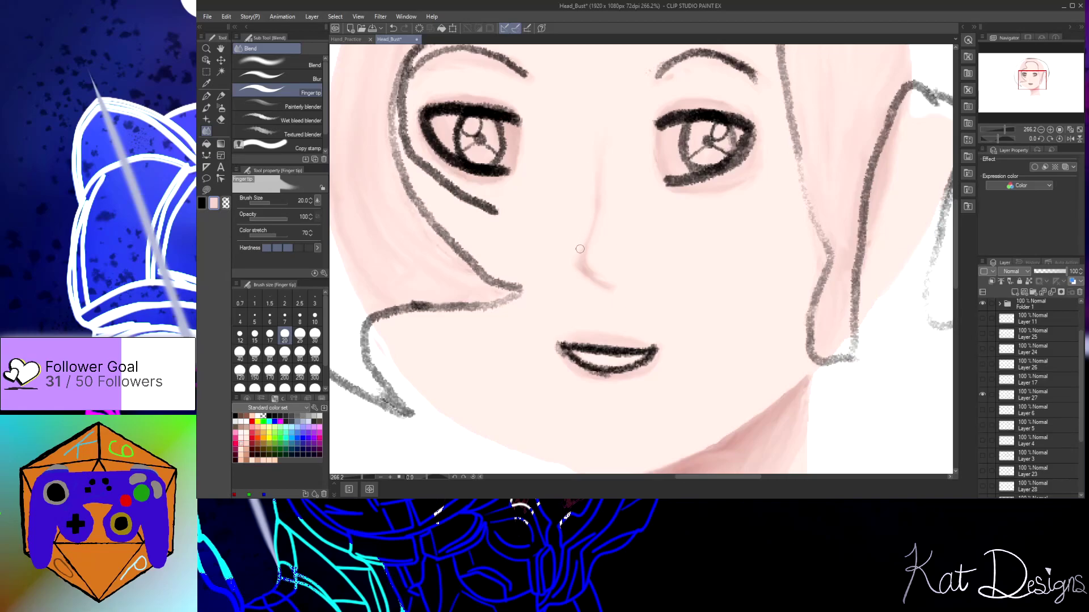
drag(575, 263, 581, 273)
scroll(803, 395, down, 3)
scroll(935, 357, up, 1)
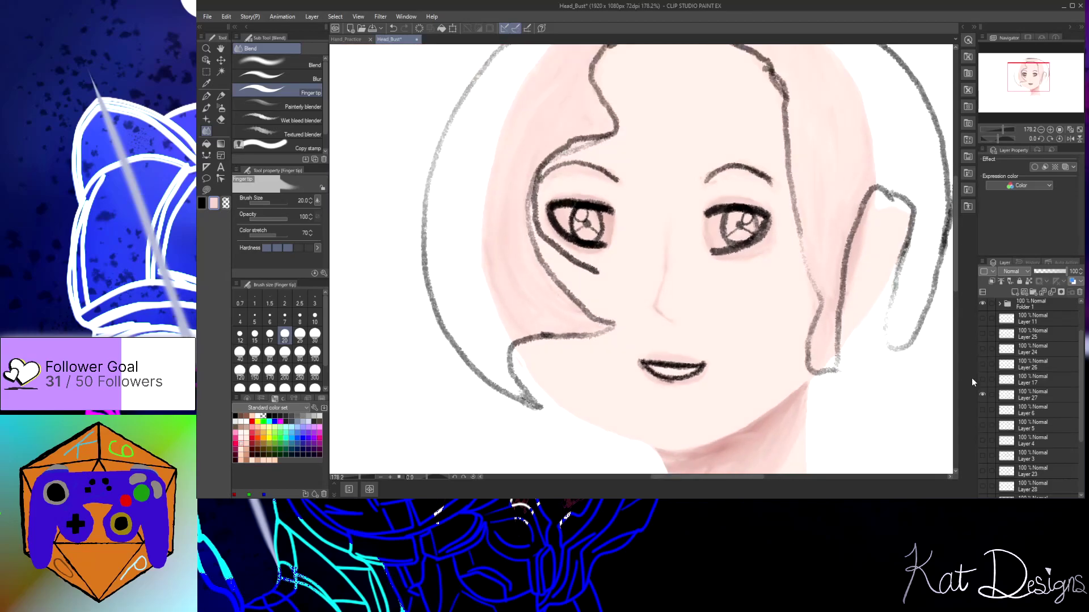
scroll(876, 377, down, 1)
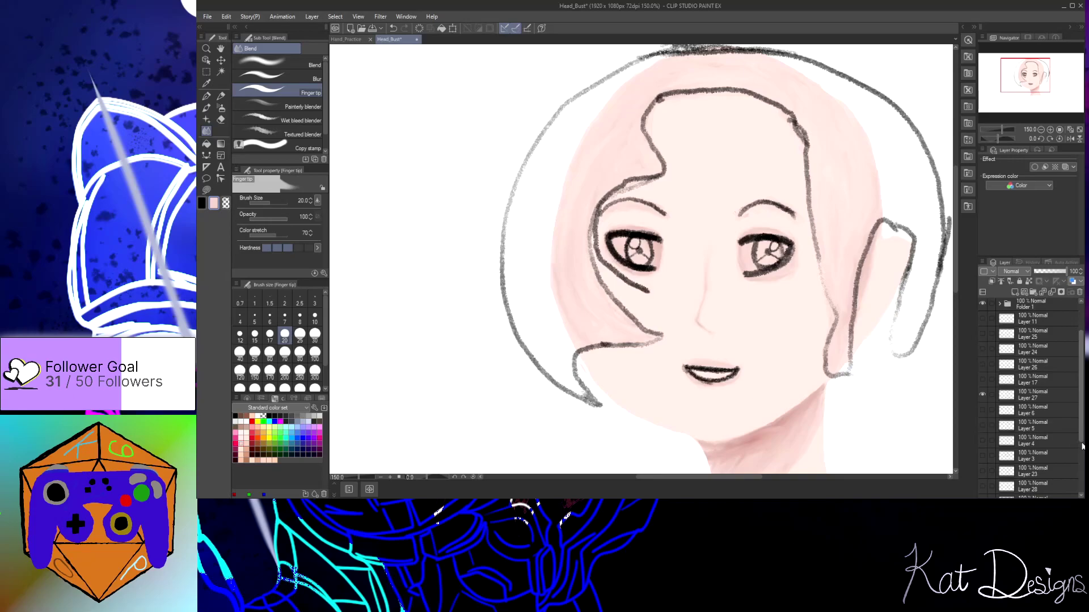
Fill the hair area outside the left side of the head with light green on Layer 31, and undo the second fill over the face
scroll(1082, 468, down, 3)
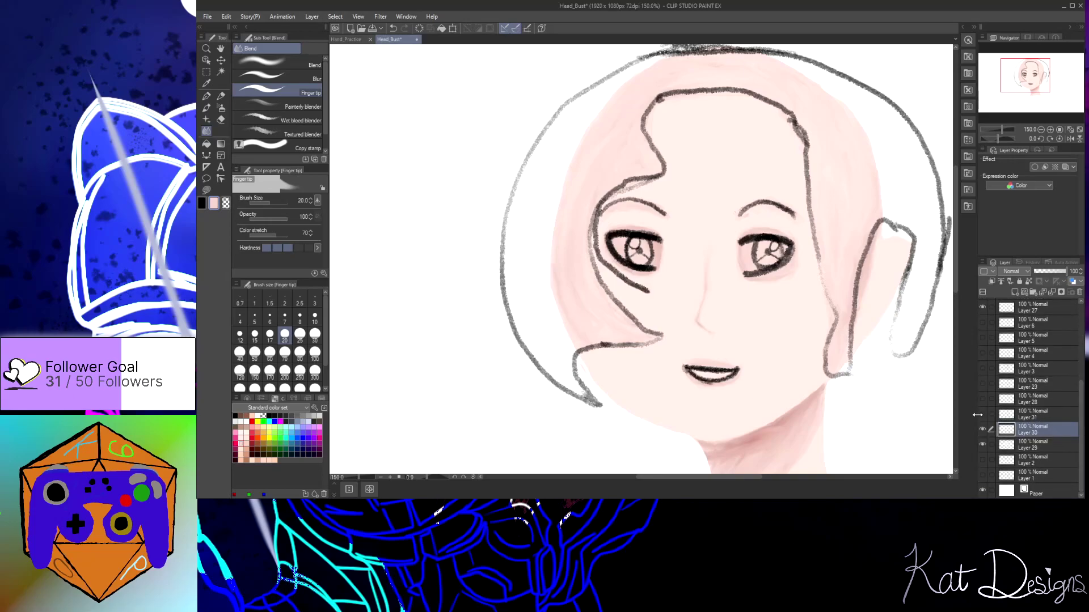
click(1046, 419)
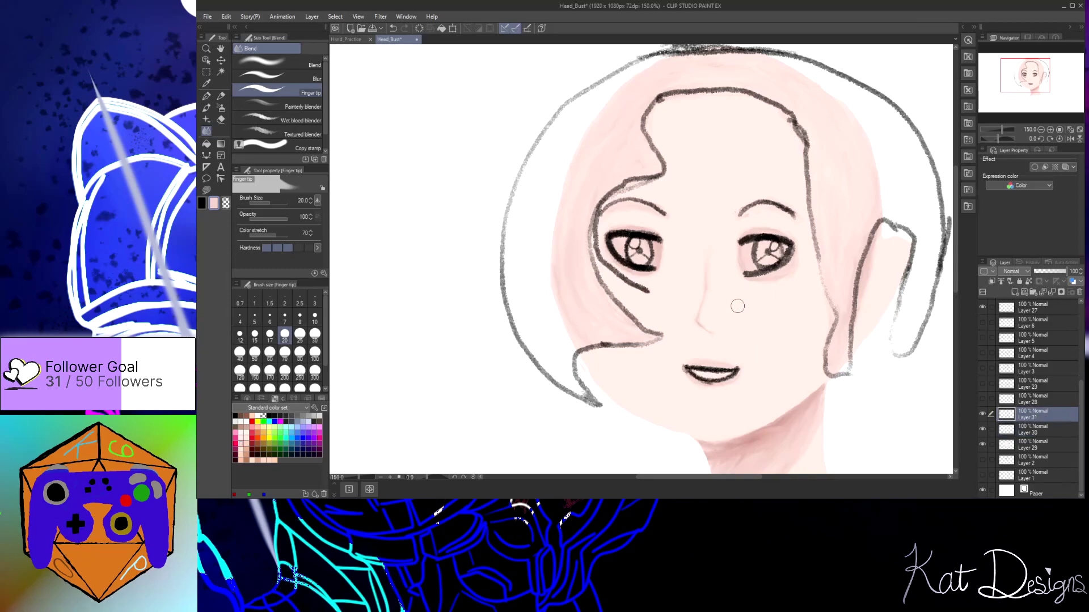
click(206, 143)
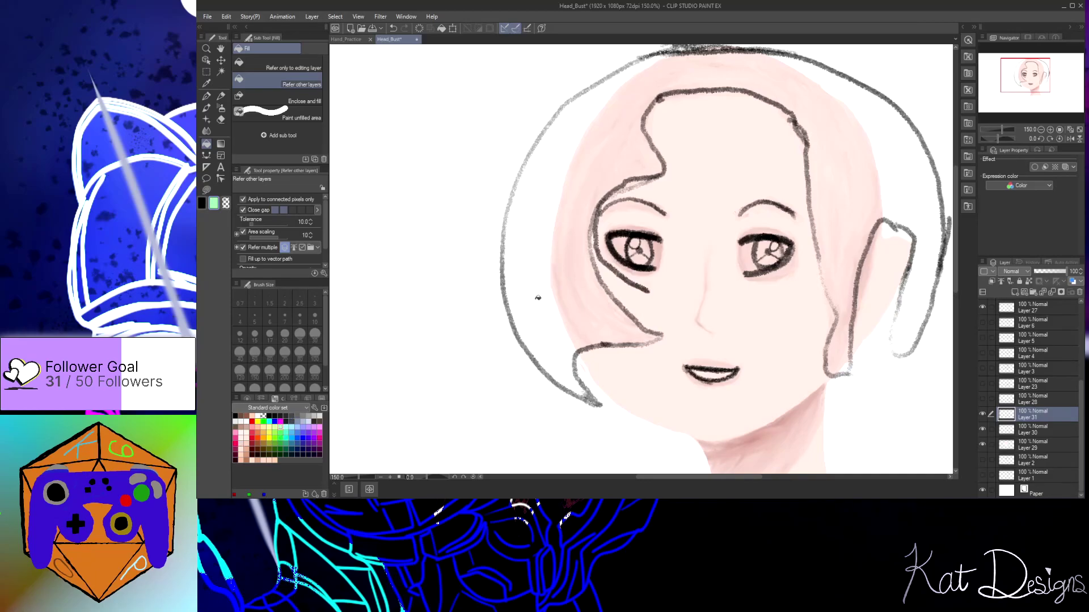
click(542, 317)
click(583, 303)
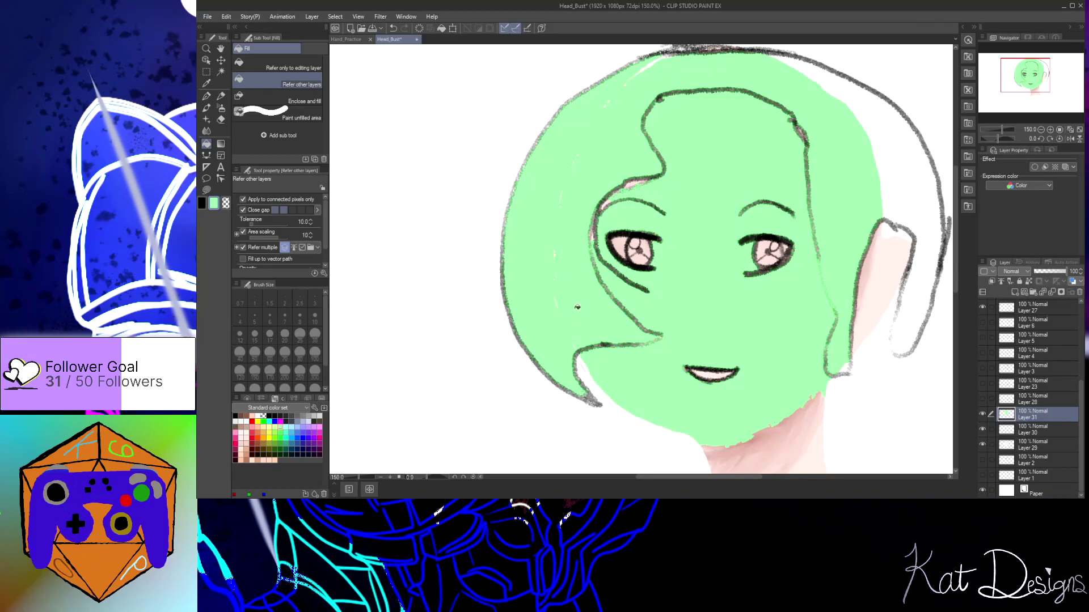
key(ctrl+z)
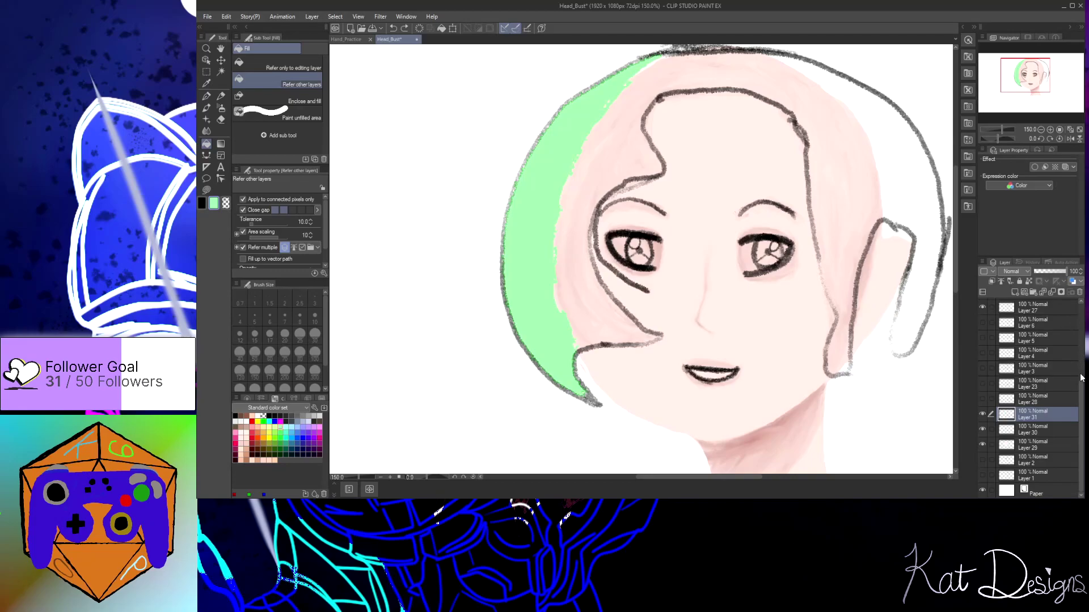
Retrace the hair outline on Layer 14 from beside the left eye to the cheek and back around the lower lock with the black size 8 pencil
scroll(1082, 376, up, 5)
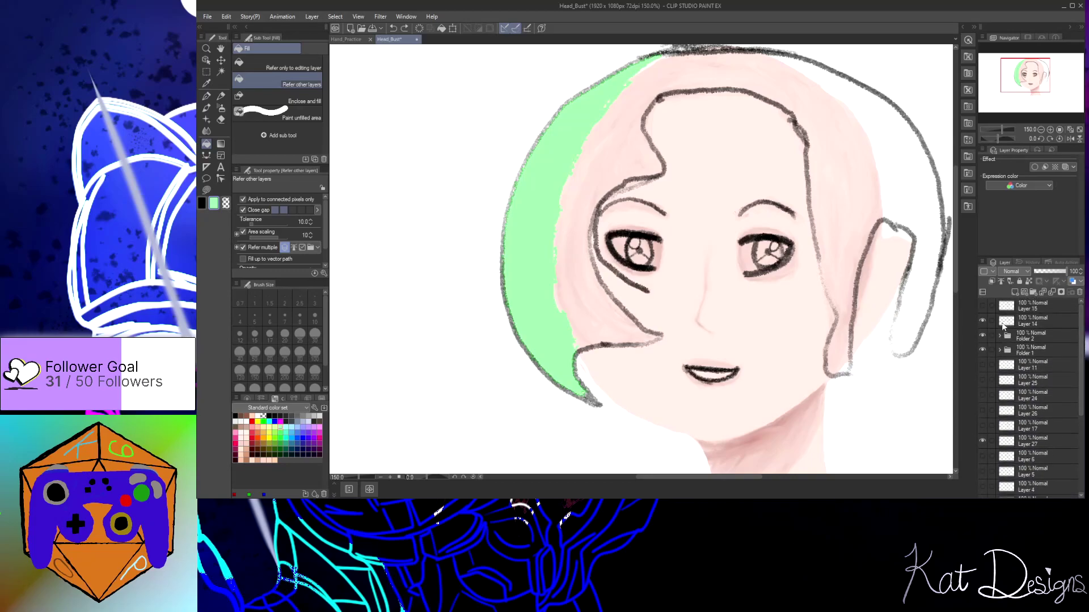
click(1021, 323)
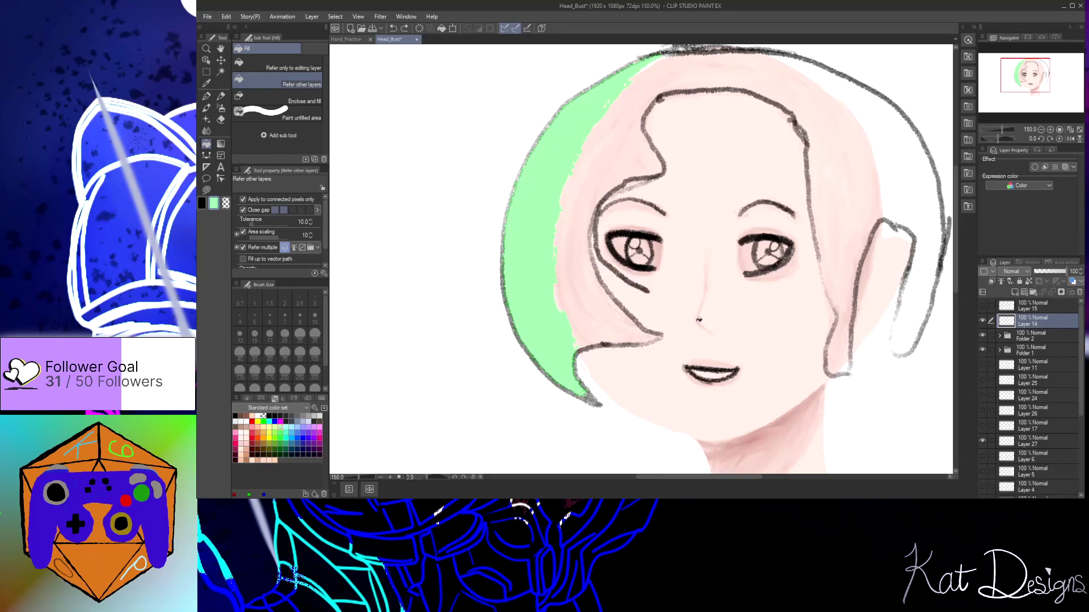
scroll(699, 319, up, 4)
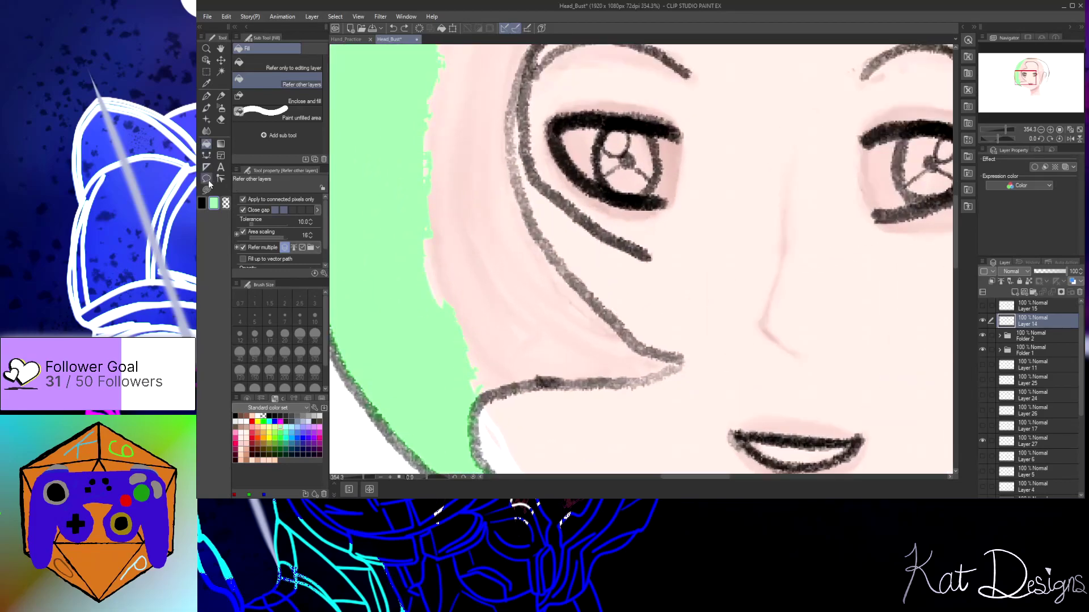
click(221, 97)
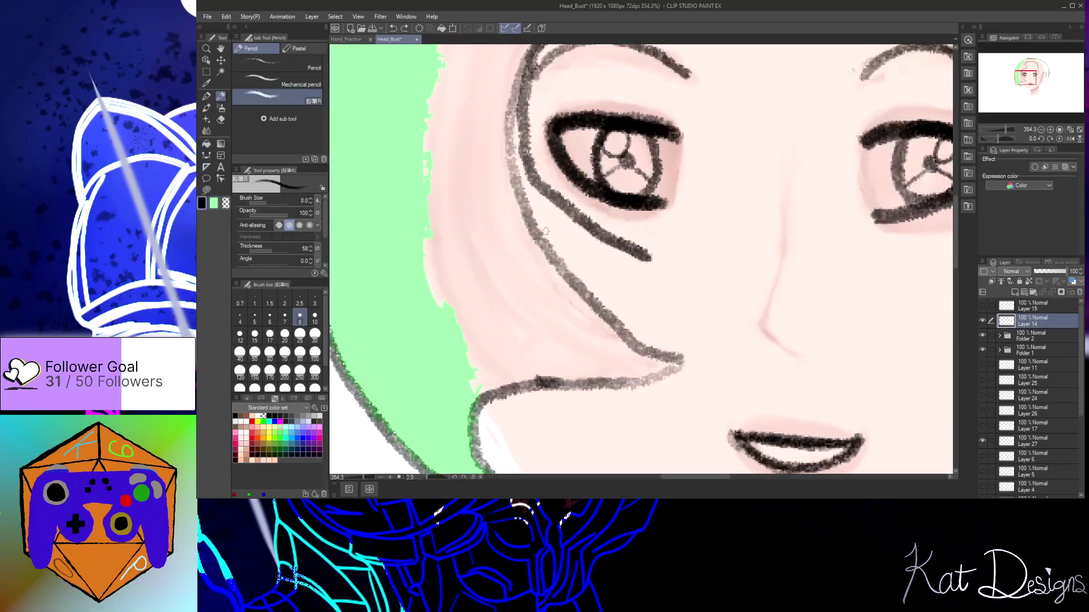
mouse_move(517, 80)
mouse_down()
mouse_move(505, 136)
mouse_move(513, 164)
mouse_move(509, 116)
mouse_move(540, 241)
mouse_move(620, 327)
mouse_move(678, 361)
mouse_move(658, 348)
mouse_move(643, 390)
mouse_move(674, 360)
mouse_move(607, 387)
mouse_move(488, 400)
mouse_move(474, 413)
mouse_move(503, 451)
mouse_up()
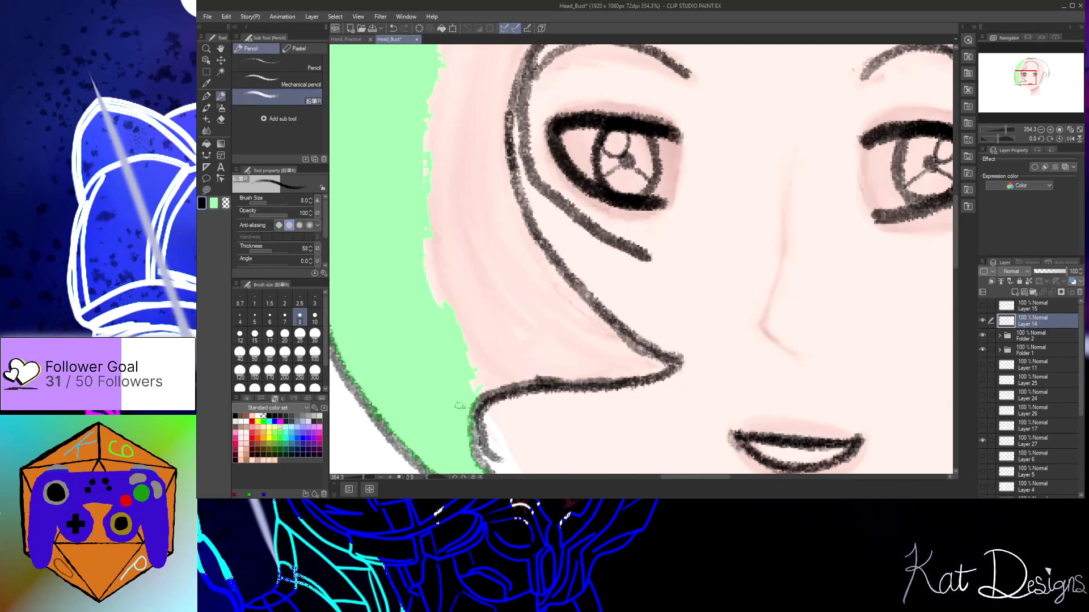
key(ctrl+z)
mouse_move(670, 361)
mouse_down()
mouse_move(659, 378)
mouse_move(532, 386)
mouse_move(487, 401)
mouse_move(472, 419)
mouse_move(472, 451)
mouse_move(491, 470)
mouse_up()
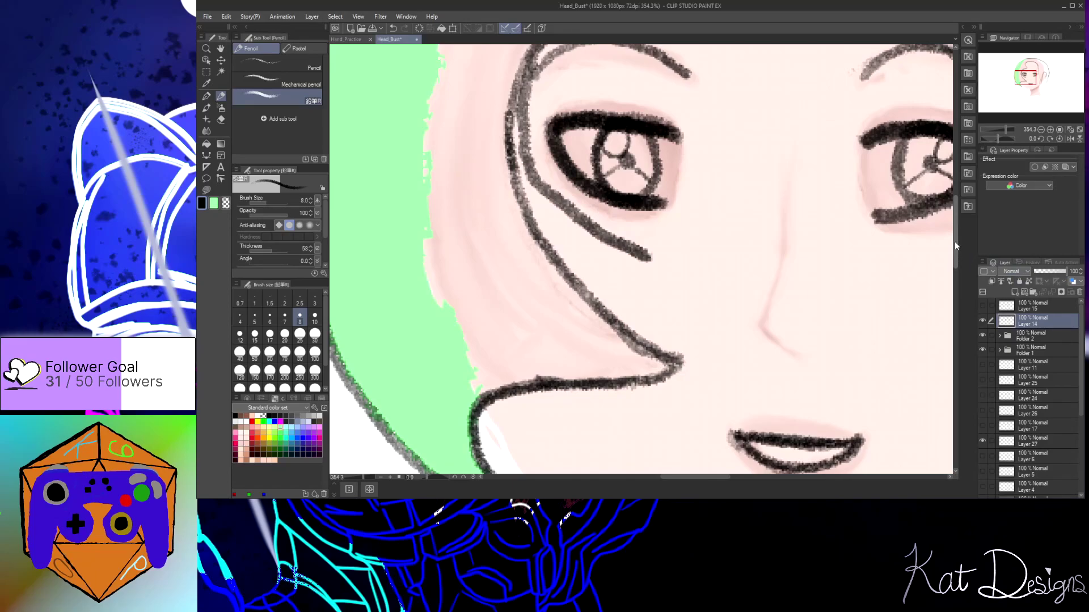
Darken the hairline on Layer 14 from beside the left eye up across the forehead and down the right temple in black pencil
drag(958, 256, 958, 229)
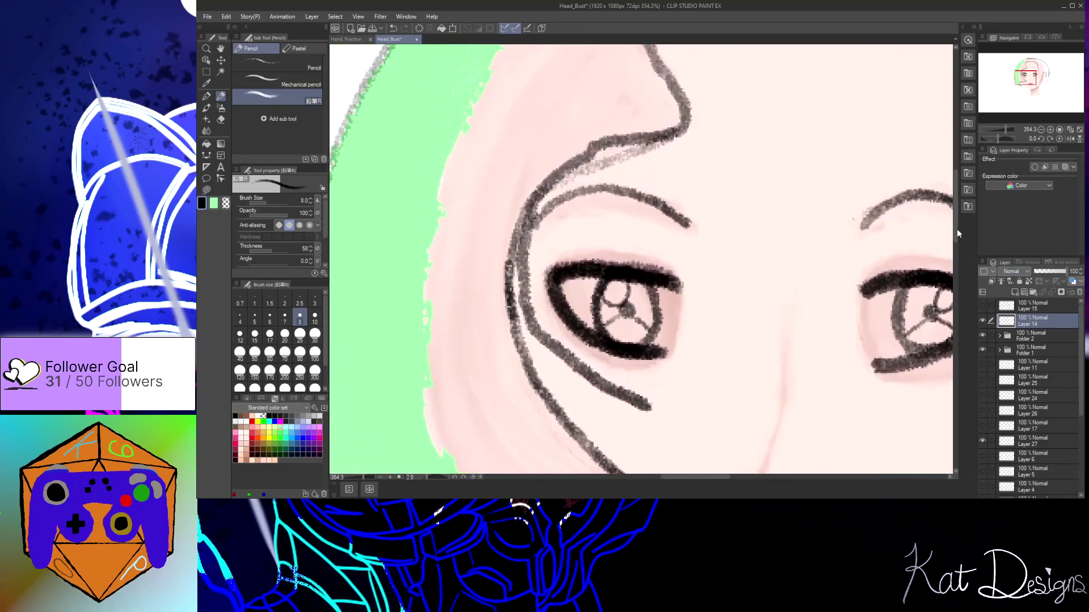
mouse_move(666, 131)
mouse_down()
mouse_move(604, 143)
mouse_move(553, 172)
mouse_move(509, 269)
mouse_move(512, 330)
mouse_move(534, 377)
mouse_move(596, 453)
mouse_up()
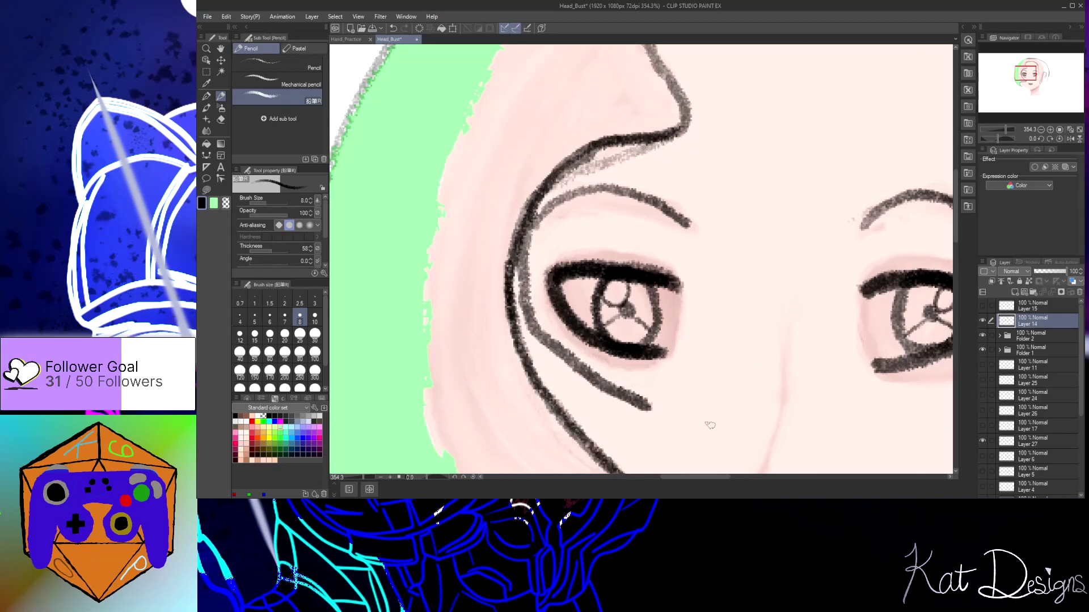
drag(956, 199, 958, 171)
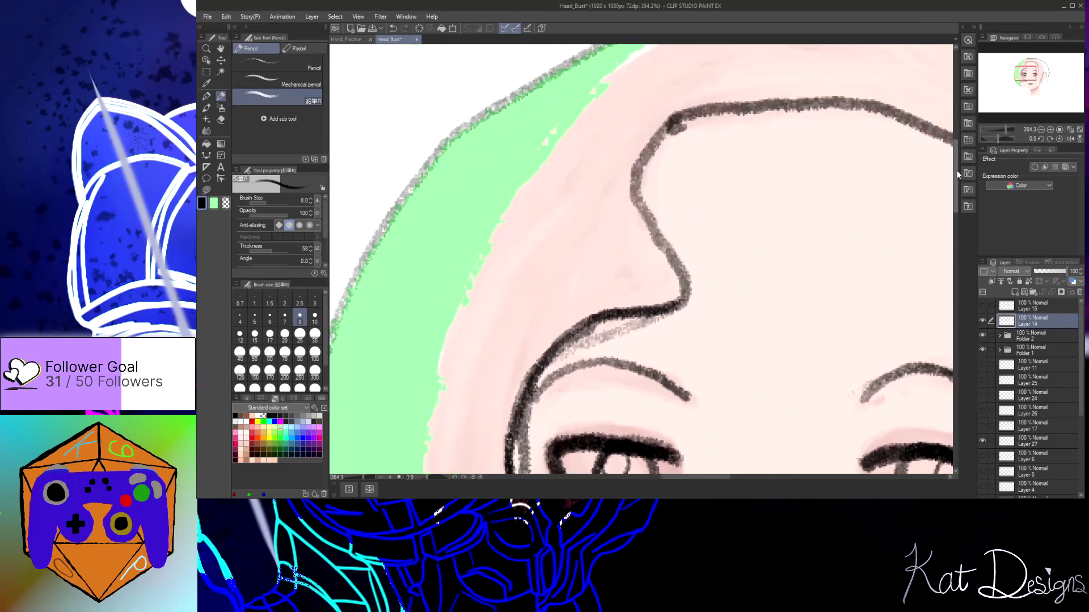
mouse_move(677, 120)
mouse_down()
mouse_move(650, 144)
mouse_move(639, 178)
mouse_move(647, 227)
mouse_move(688, 297)
mouse_move(613, 319)
mouse_move(557, 353)
mouse_up()
mouse_move(679, 259)
mouse_down()
mouse_move(638, 195)
mouse_move(658, 136)
mouse_move(694, 112)
mouse_move(763, 112)
mouse_up()
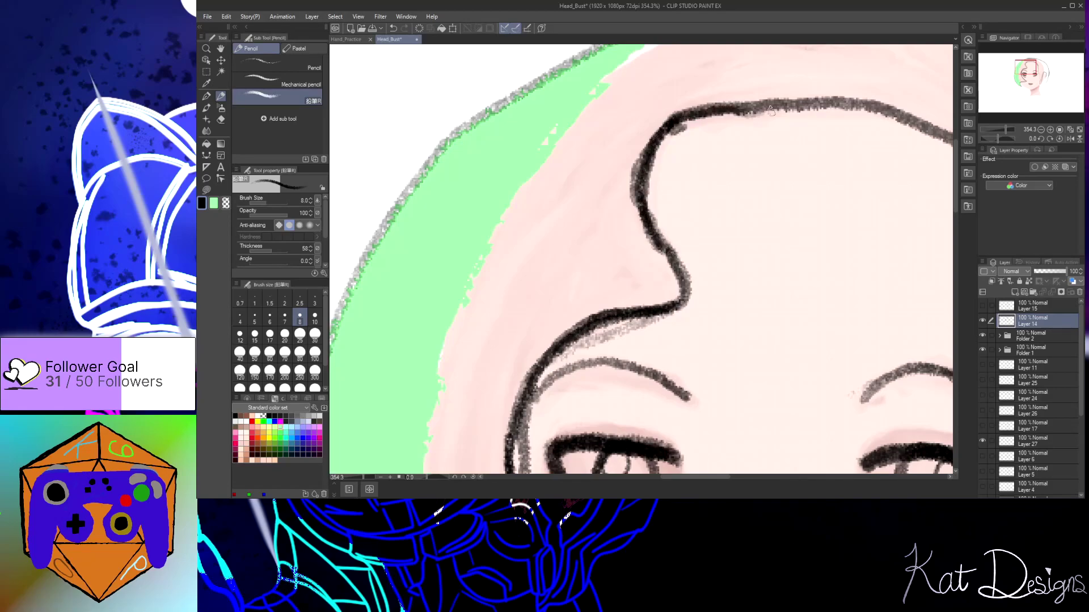
drag(696, 478, 718, 478)
mouse_move(558, 107)
mouse_down()
mouse_move(702, 114)
mouse_move(629, 103)
mouse_move(675, 105)
mouse_move(758, 130)
mouse_move(795, 158)
mouse_move(848, 230)
mouse_move(837, 322)
mouse_move(854, 274)
mouse_move(850, 358)
mouse_up()
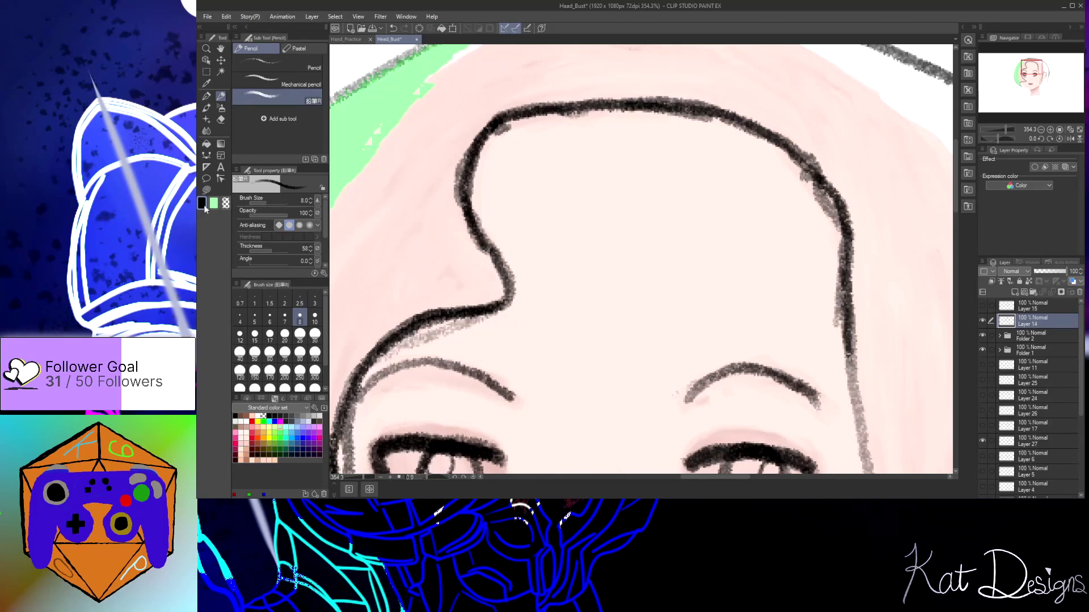
Try to fill the hair area left of the forehead with light green on Layer 14 and on Layer 31
click(206, 144)
click(397, 185)
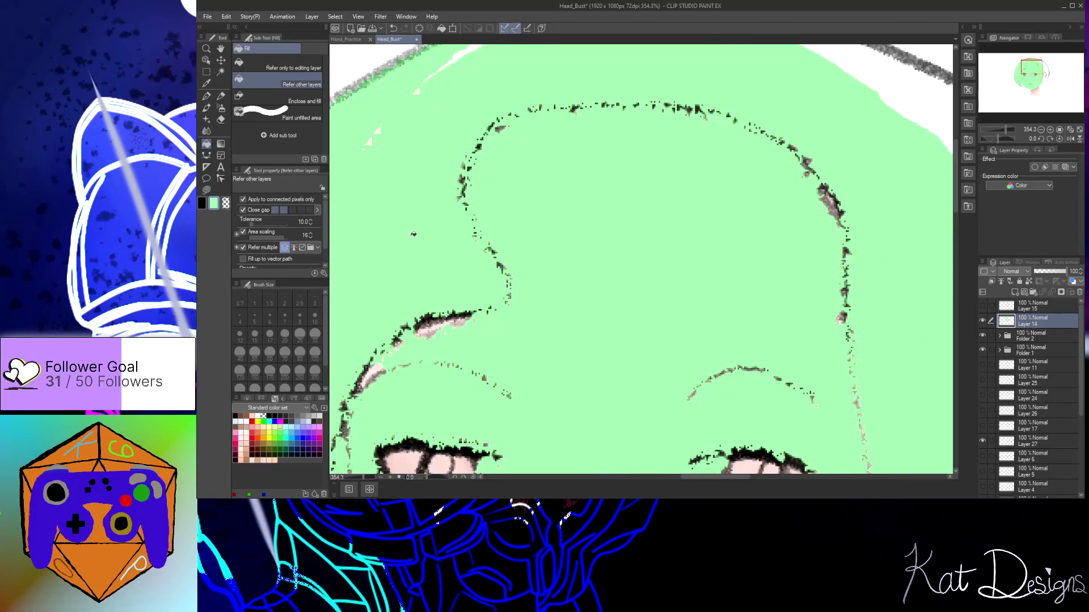
key(ctrl+z)
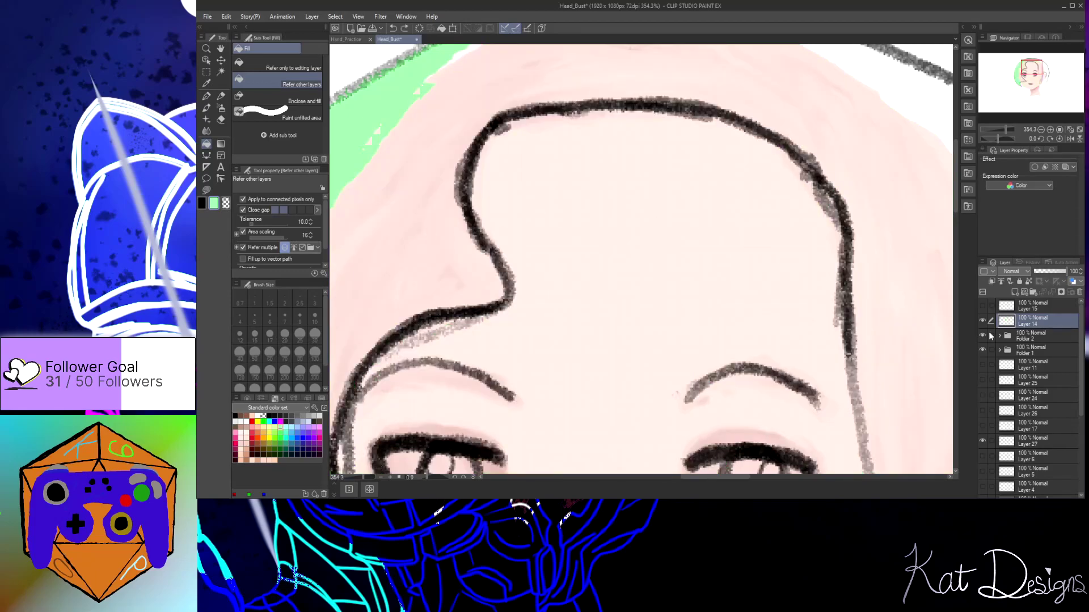
scroll(1075, 475, down, 3)
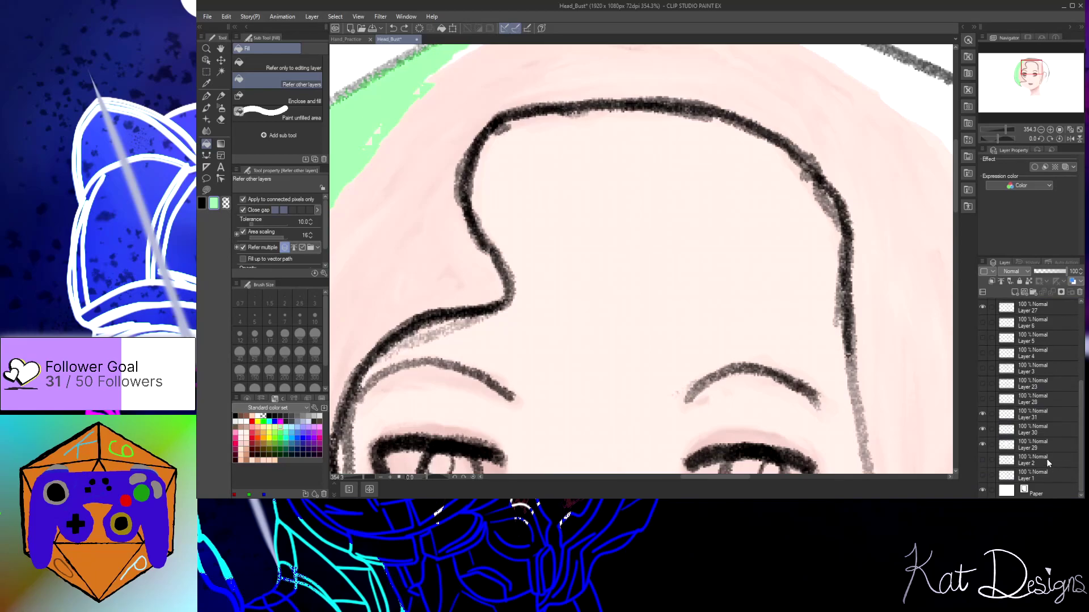
click(1053, 410)
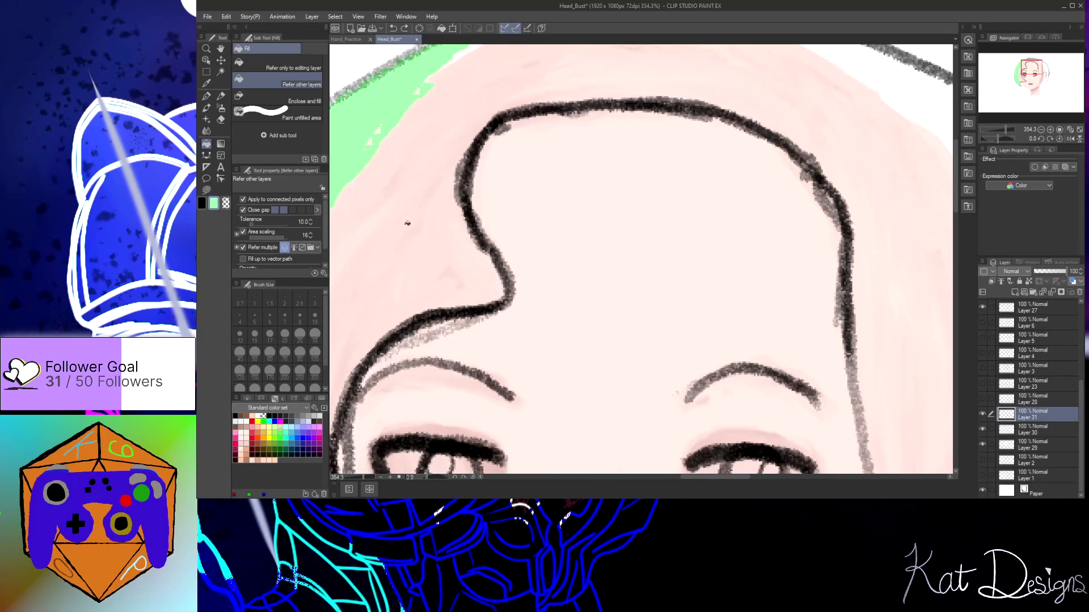
click(407, 224)
key(ctrl+z)
Try retracing the hairline from beside the right eye down to the lower lock on Layer 31 in black pencil, and undo the strokes
click(221, 97)
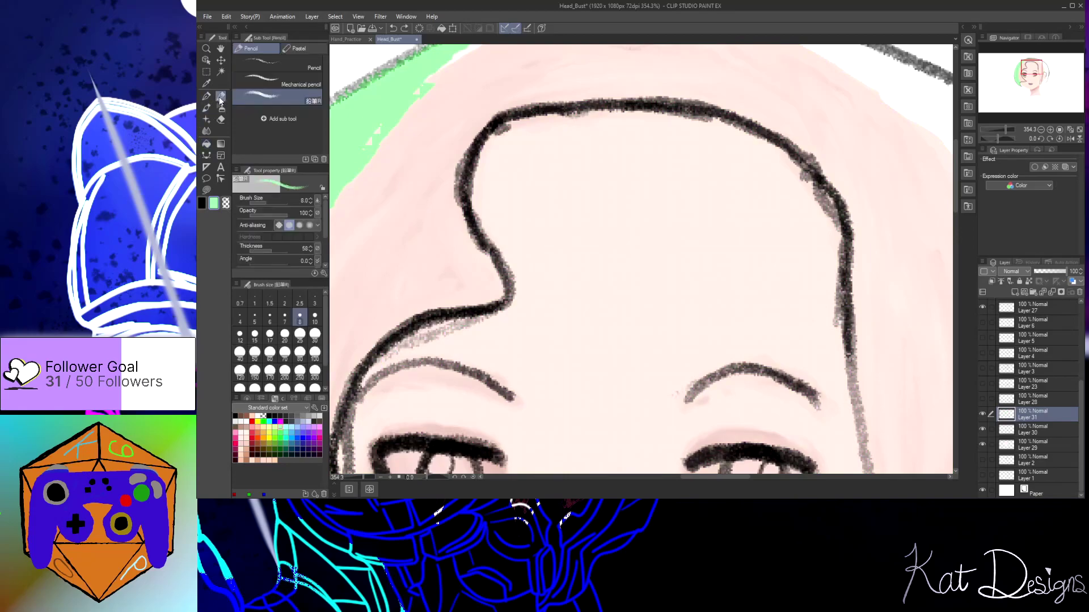
click(201, 203)
drag(691, 489, 863, 346)
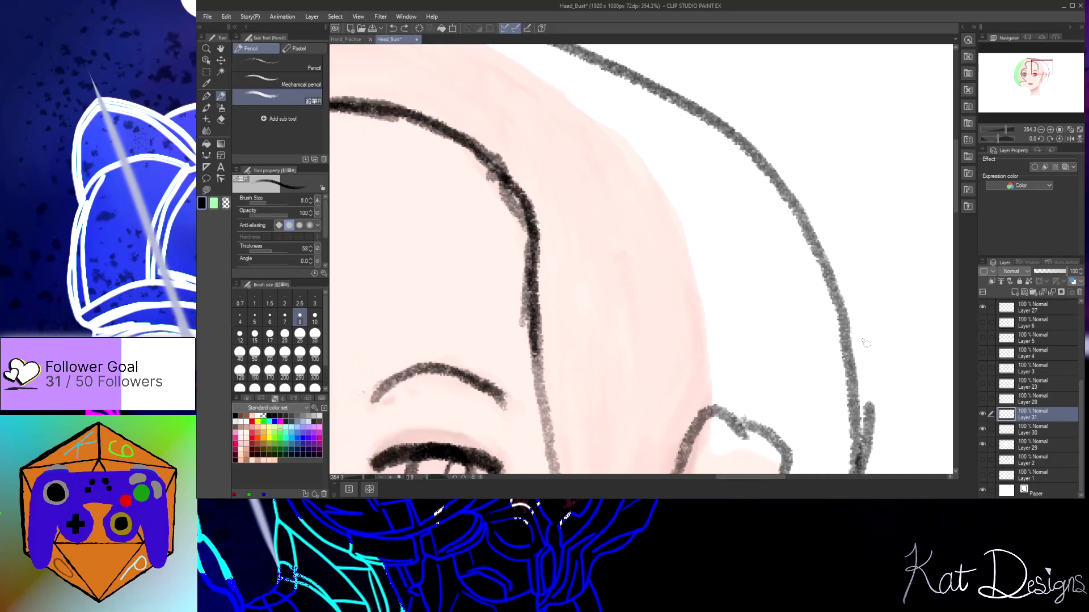
scroll(943, 253, down, 10)
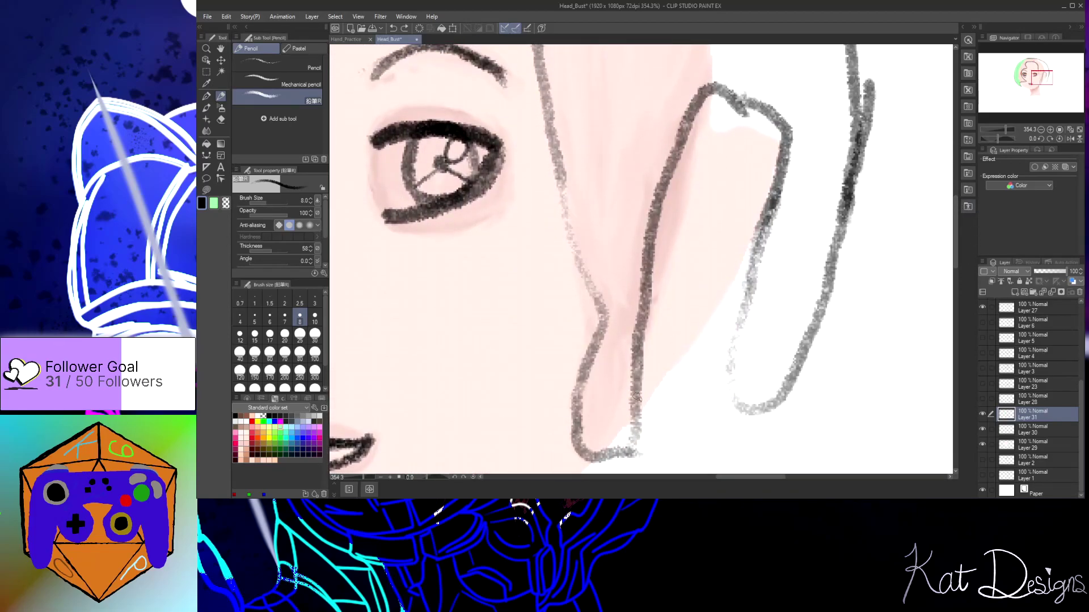
mouse_move(553, 148)
mouse_down()
mouse_move(604, 312)
mouse_move(572, 251)
mouse_move(552, 137)
mouse_move(571, 239)
mouse_move(600, 313)
mouse_move(603, 337)
mouse_move(576, 392)
mouse_move(601, 455)
mouse_up()
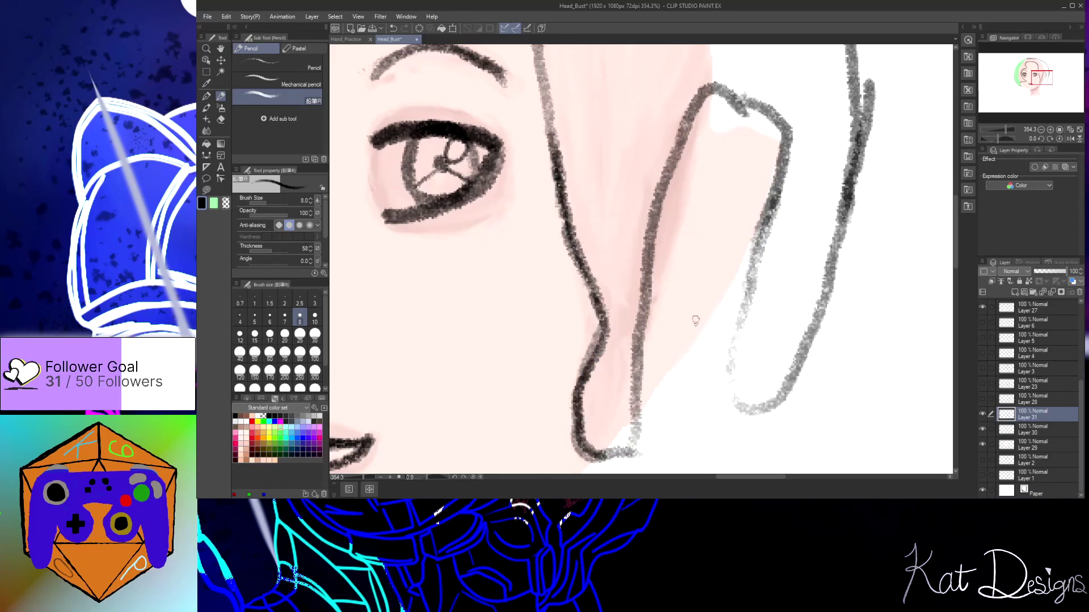
click(214, 203)
key(ctrl+z)
key(ctrl+z)
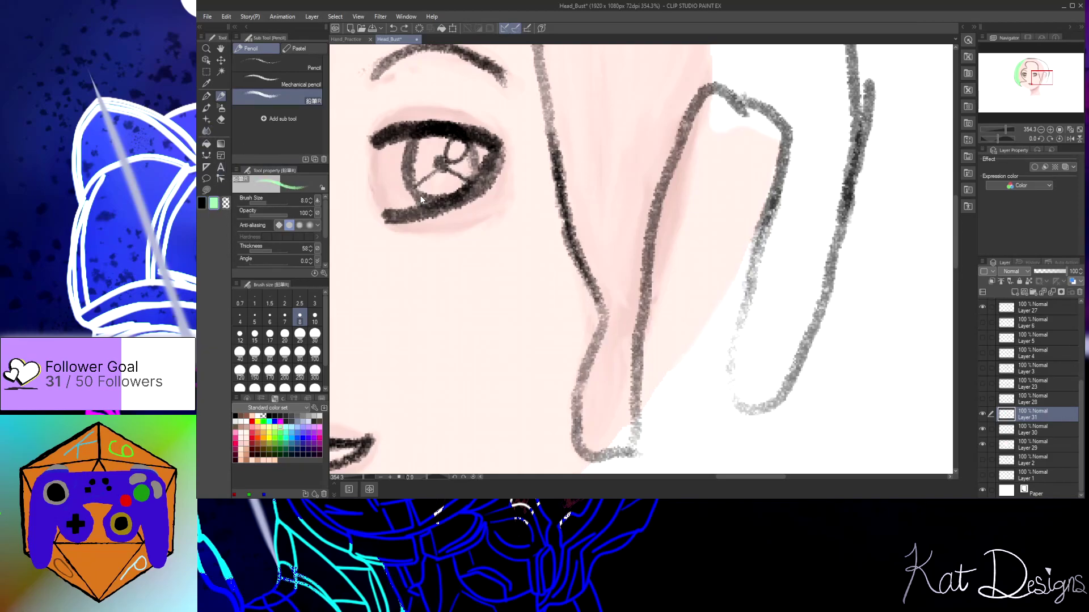
key(ctrl+z)
key(ctrl+z)
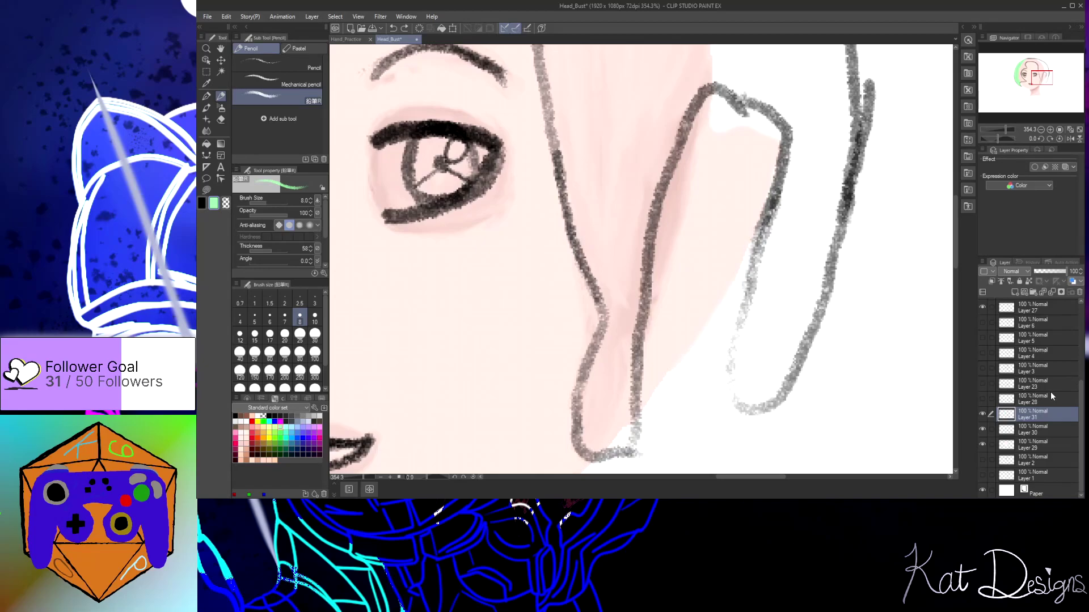
Retrace the hairline on Layer 14 from the right temple down past the right eye to the lower lock with the black size 8 pencil
scroll(1047, 389, up, 3)
click(1047, 320)
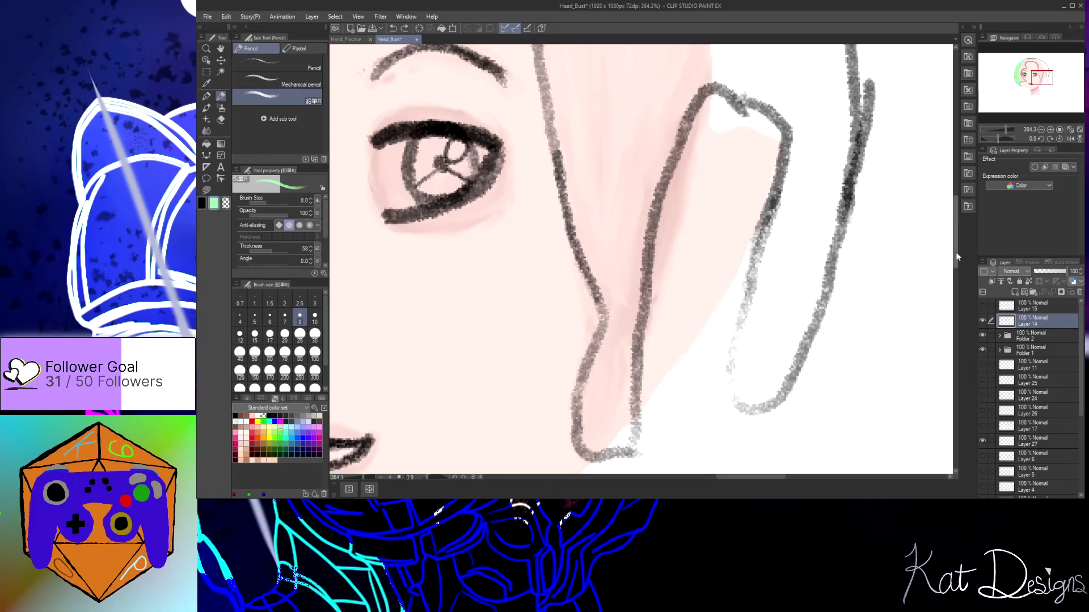
scroll(954, 246, up, 2)
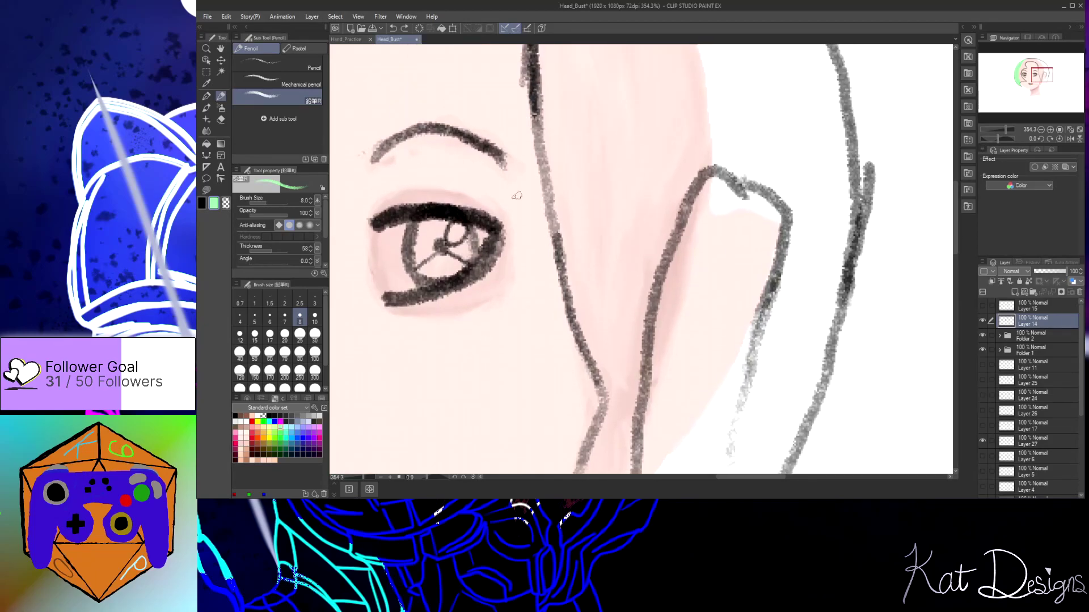
drag(518, 49, 540, 139)
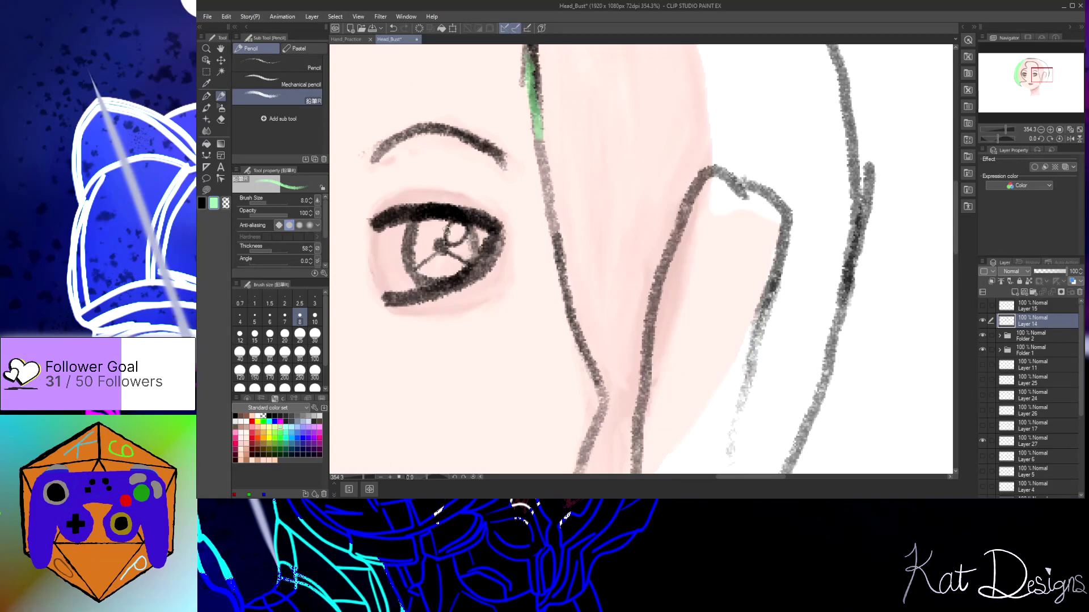
key(ctrl+z)
click(202, 203)
mouse_move(529, 51)
mouse_down()
mouse_move(564, 295)
mouse_move(603, 402)
mouse_move(580, 458)
mouse_up()
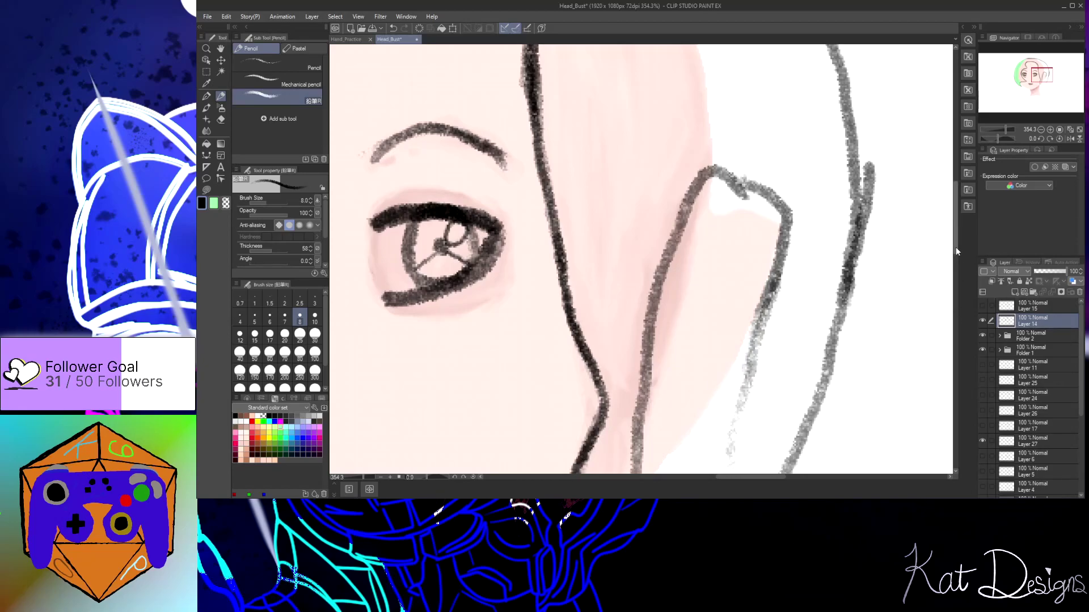
Darken the hair outline around the right ear on Layer 14, covering both sides and the top, in black pencil
scroll(955, 233, down, 5)
mouse_move(778, 124)
mouse_down()
mouse_move(746, 217)
mouse_move(731, 318)
mouse_move(763, 339)
mouse_move(788, 321)
mouse_up()
mouse_move(592, 312)
mouse_down()
mouse_move(575, 317)
mouse_move(573, 356)
mouse_move(590, 387)
mouse_move(624, 375)
mouse_move(632, 348)
mouse_move(657, 141)
mouse_move(687, 53)
mouse_up()
drag(958, 261, 960, 213)
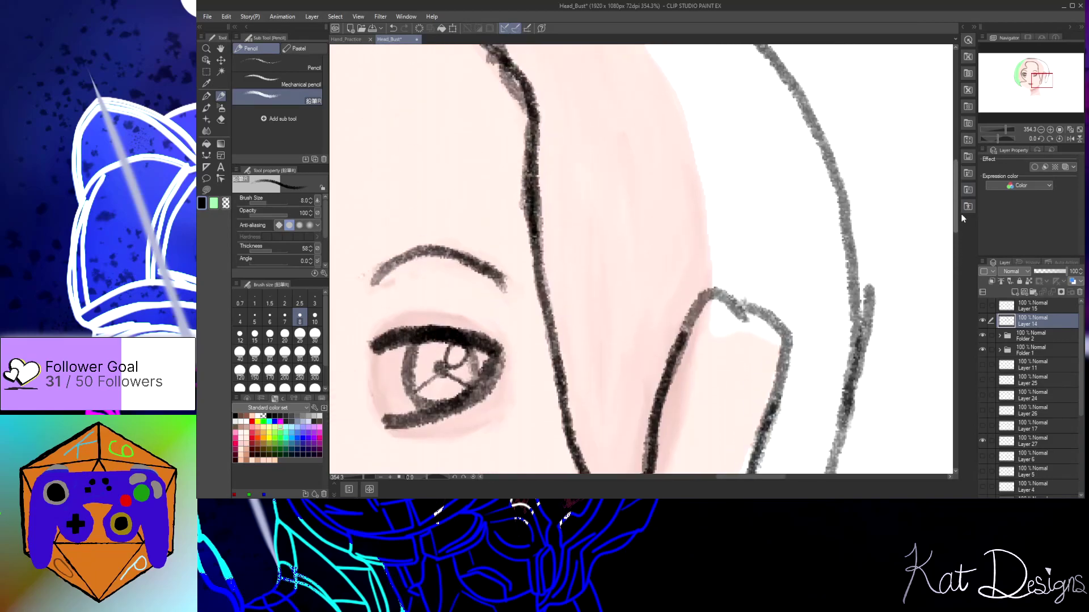
mouse_move(688, 309)
mouse_down()
mouse_move(699, 286)
mouse_move(720, 276)
mouse_move(769, 304)
mouse_move(786, 343)
mouse_up()
Darken the outer hair outline across the top of the head on Layer 14 in black pencil
drag(958, 236, 957, 185)
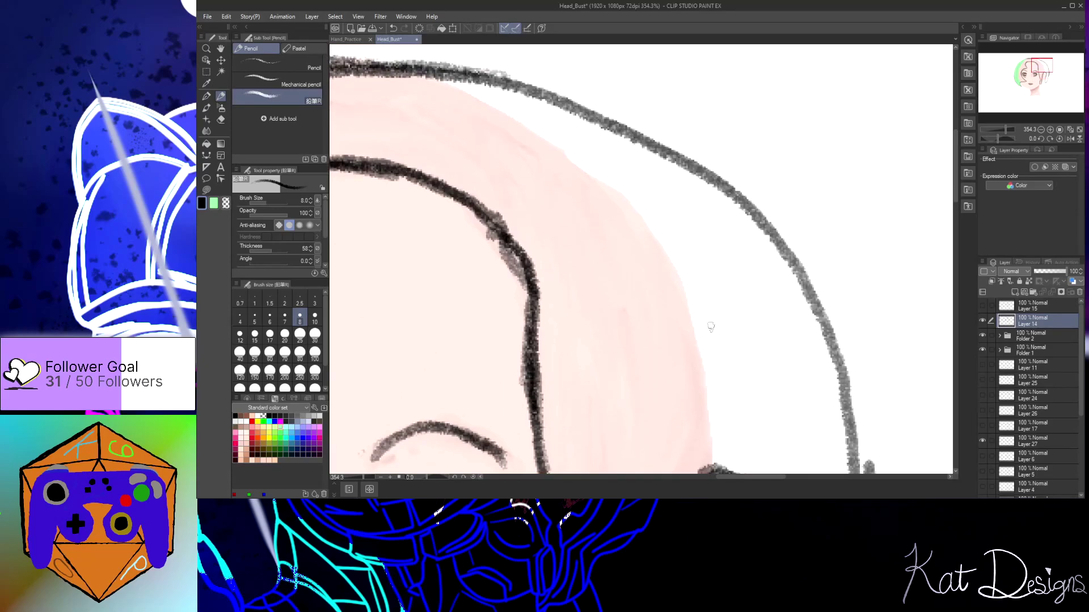
drag(741, 481, 705, 481)
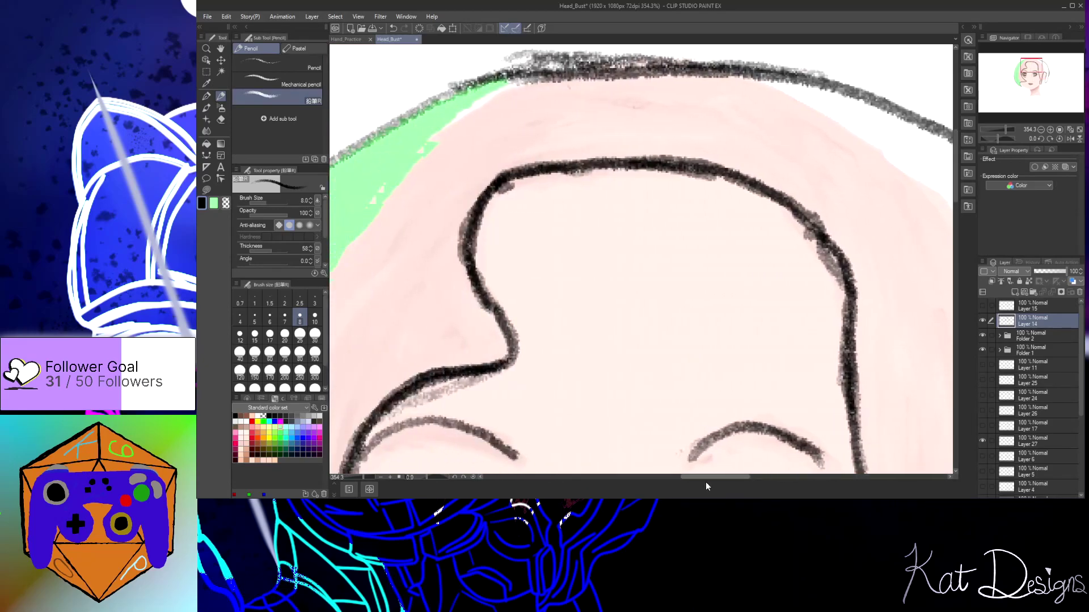
drag(769, 70, 470, 76)
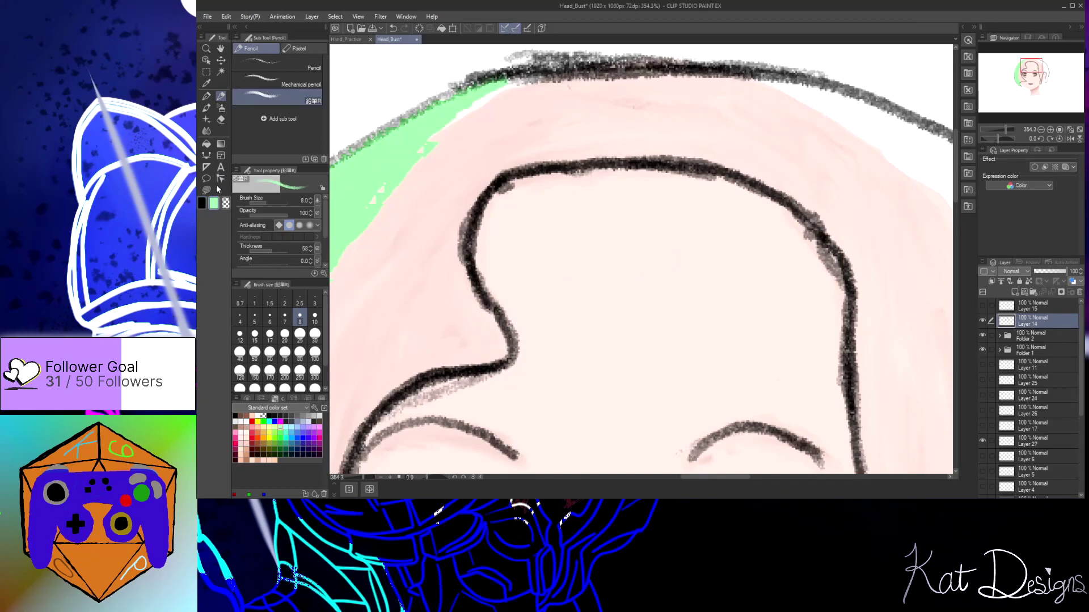
Fill the hair over the scalp and the outer strip on the right side of the head with light green on Layer 31
click(207, 144)
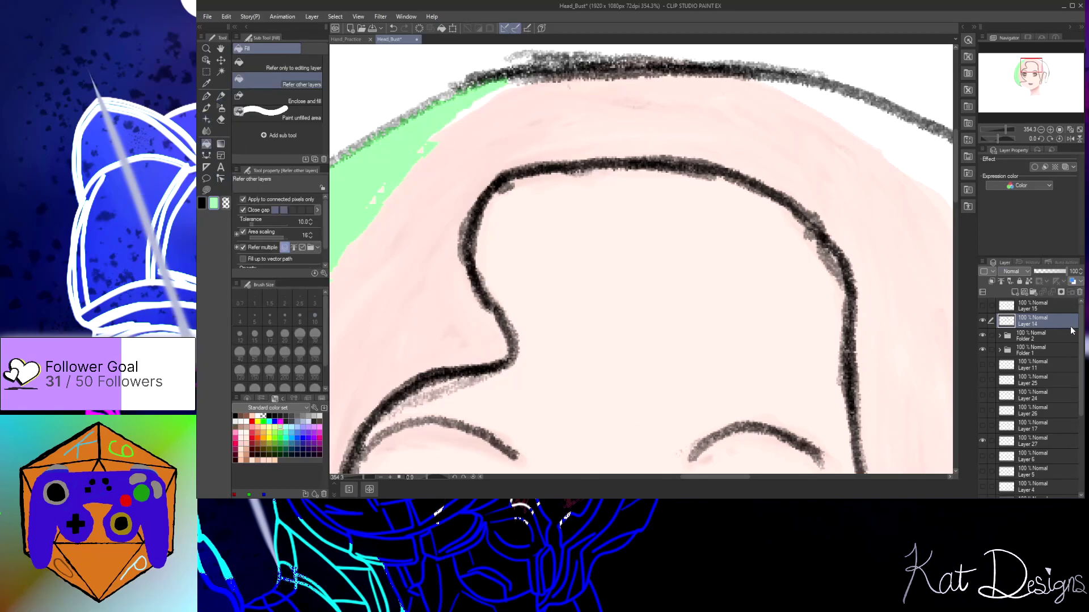
scroll(1054, 386, down, 4)
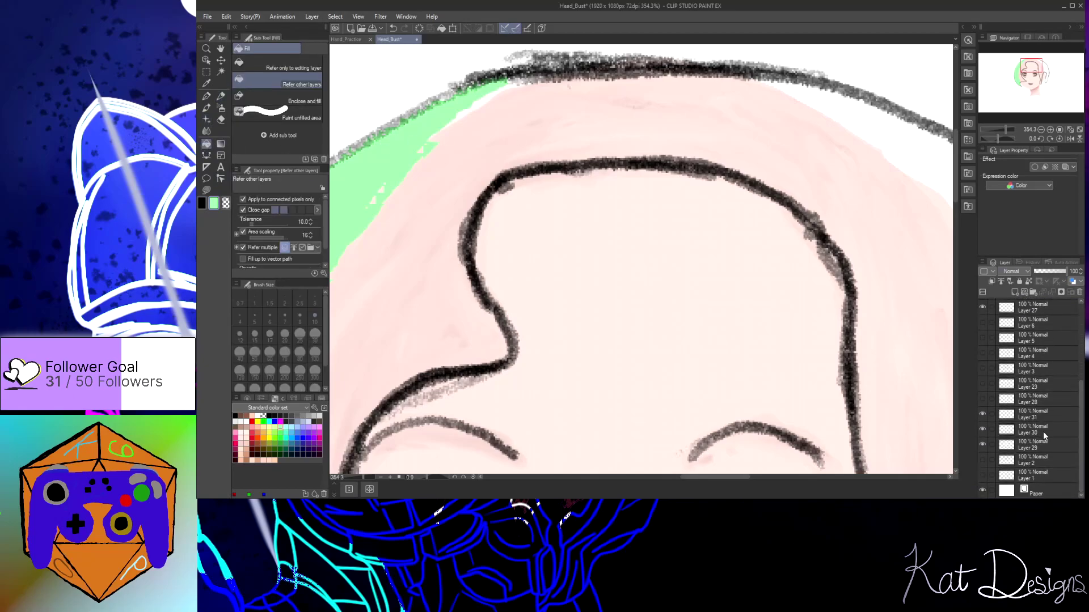
click(1050, 415)
click(879, 227)
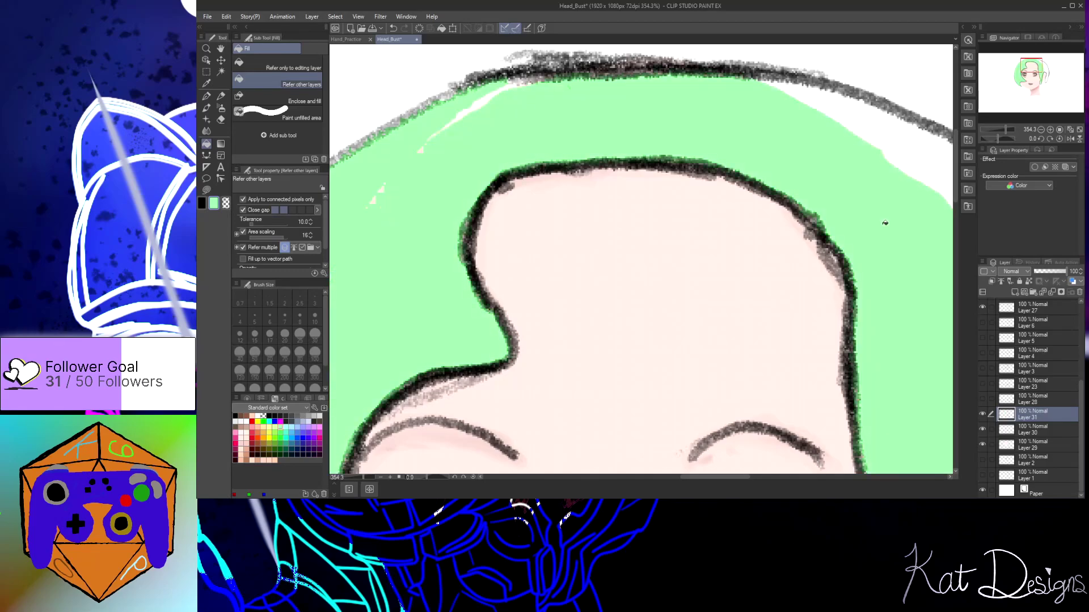
click(916, 153)
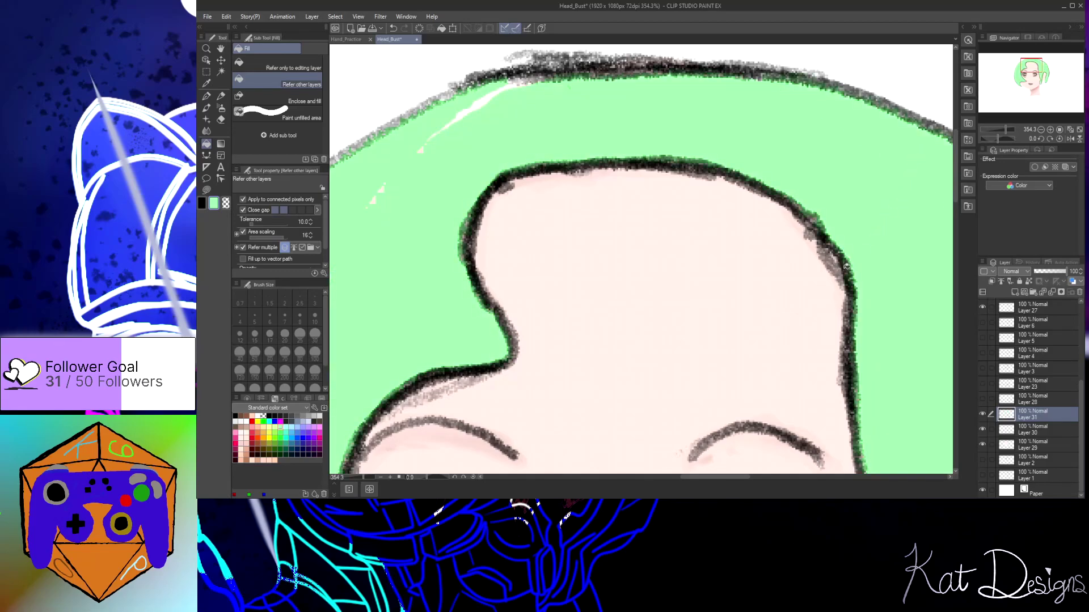
Cover the unfilled gaps along the upper hair outline on Layer 31 in light green with the Turnip pen at size 20
scroll(839, 229, down, 2)
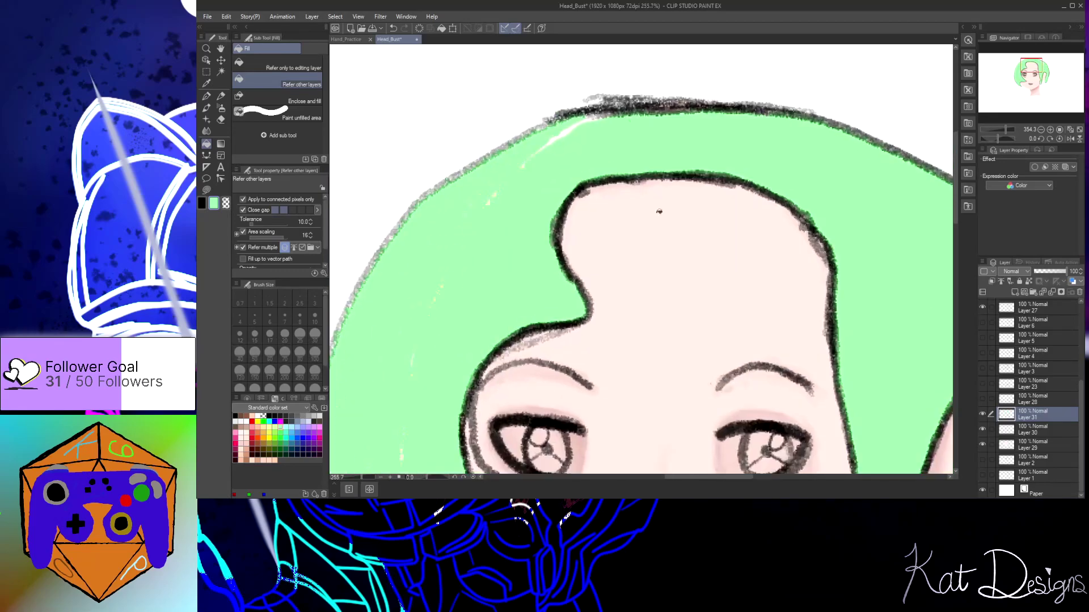
click(206, 107)
click(206, 96)
mouse_move(601, 120)
mouse_down()
mouse_move(565, 135)
mouse_move(488, 210)
mouse_up()
mouse_move(569, 135)
mouse_down()
mouse_move(640, 117)
mouse_move(774, 117)
mouse_move(867, 142)
mouse_move(888, 164)
mouse_up()
scroll(924, 298, down, 1)
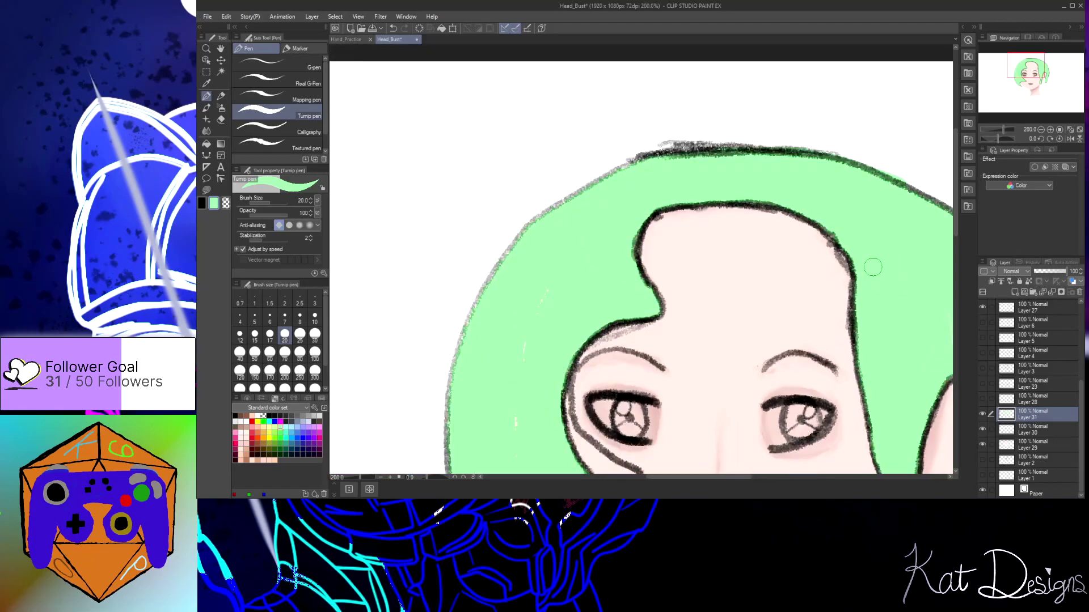
drag(719, 477, 736, 478)
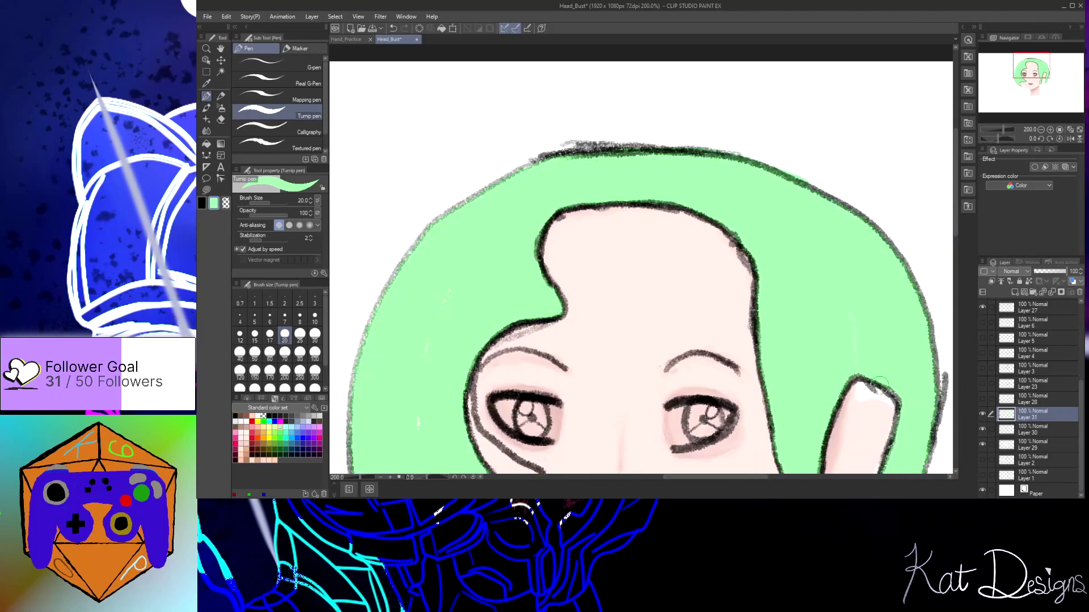
drag(954, 210, 957, 238)
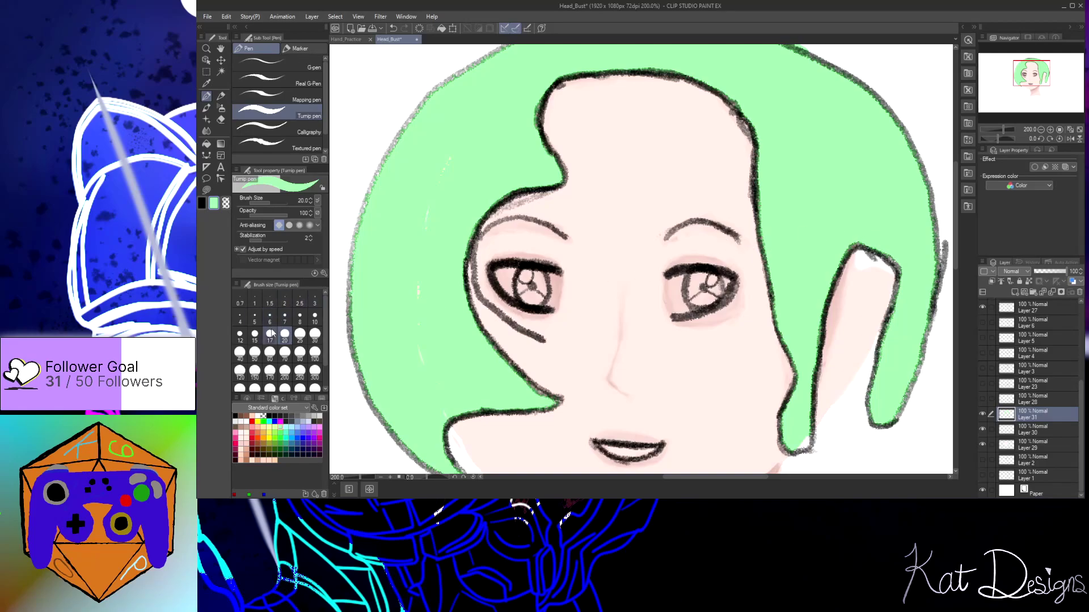
Paint the right eyebrow light green on Layer 31 with the Turnip pen at size 8, undoing the first strokes and repainting it
click(255, 334)
scroll(730, 251, up, 5)
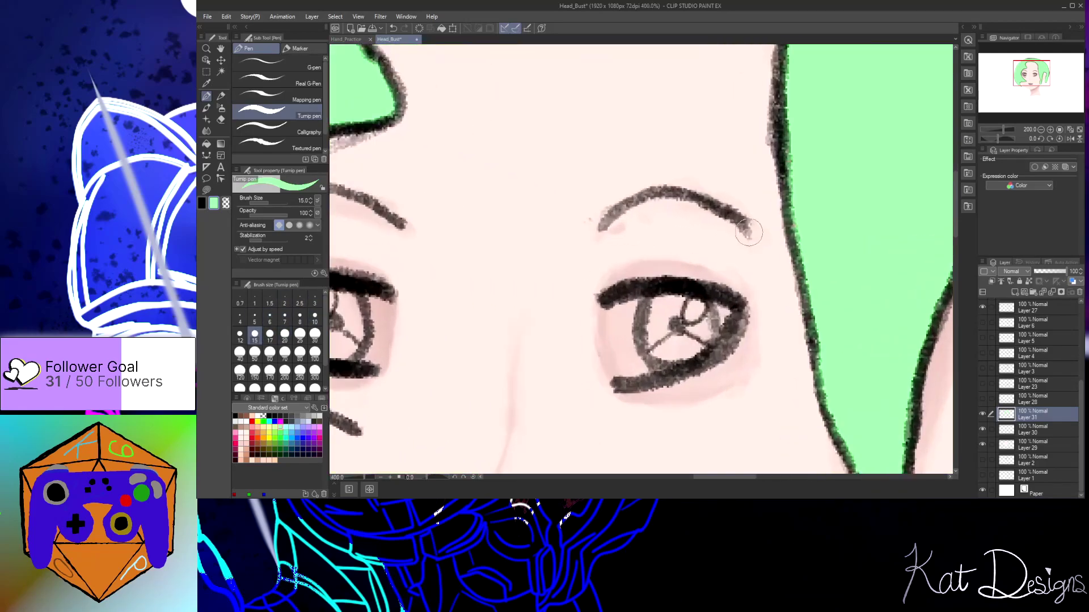
click(315, 317)
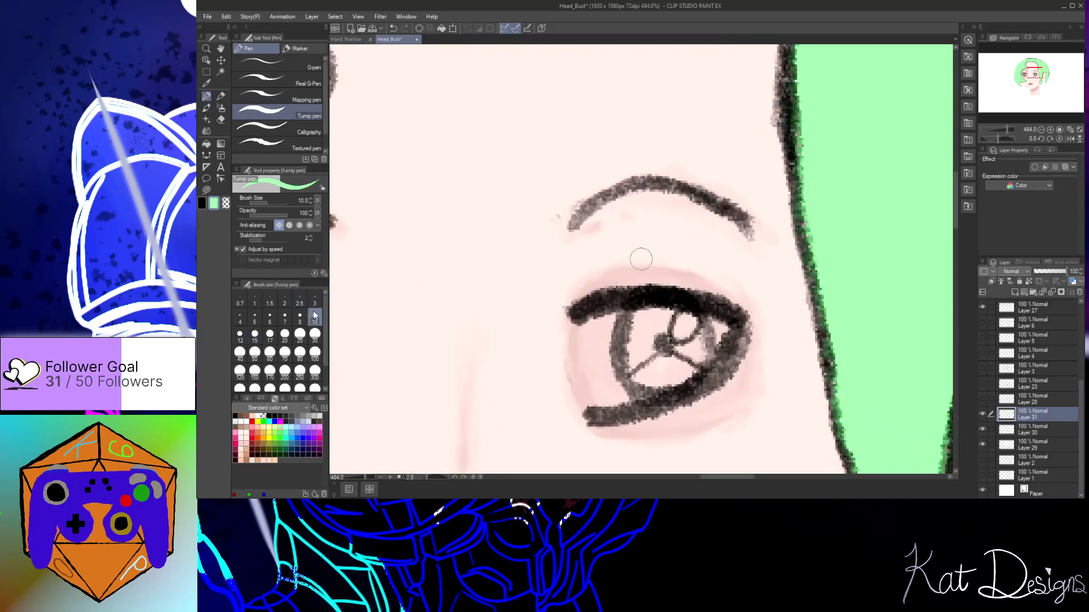
click(303, 317)
mouse_move(569, 229)
mouse_down()
mouse_move(661, 185)
mouse_move(721, 205)
mouse_move(750, 230)
mouse_move(747, 241)
mouse_move(692, 189)
mouse_move(649, 180)
mouse_move(605, 187)
mouse_move(564, 227)
mouse_up()
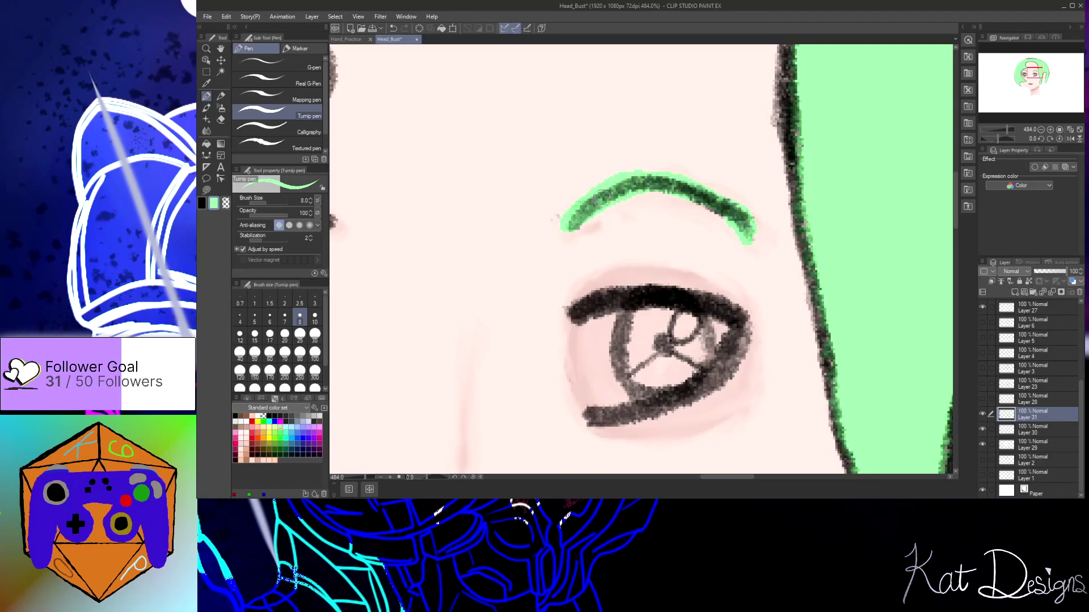
key(ctrl+z)
key(ctrl+z)
key(ctrl+z)
mouse_move(576, 221)
mouse_down()
mouse_move(570, 227)
mouse_move(608, 197)
mouse_move(651, 185)
mouse_move(712, 207)
mouse_move(749, 241)
mouse_up()
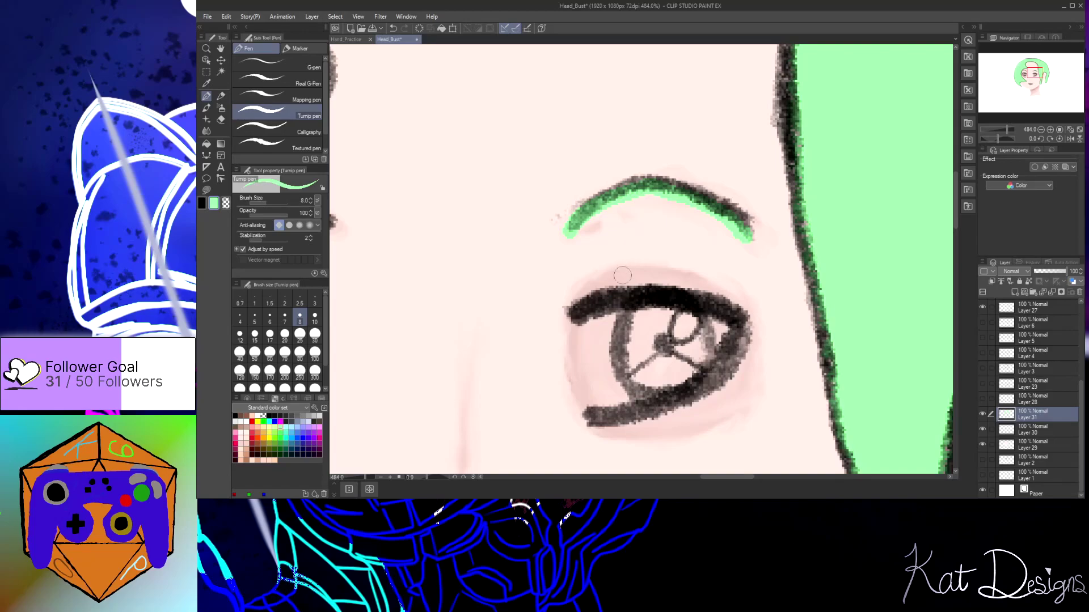
Paint the left eyebrow light green on Layer 31 with the size 8 Turnip pen, undoing the first stroke and repainting it
drag(723, 477, 696, 476)
mouse_move(616, 227)
mouse_down()
mouse_move(556, 179)
mouse_move(514, 175)
mouse_move(443, 185)
mouse_move(405, 227)
mouse_up()
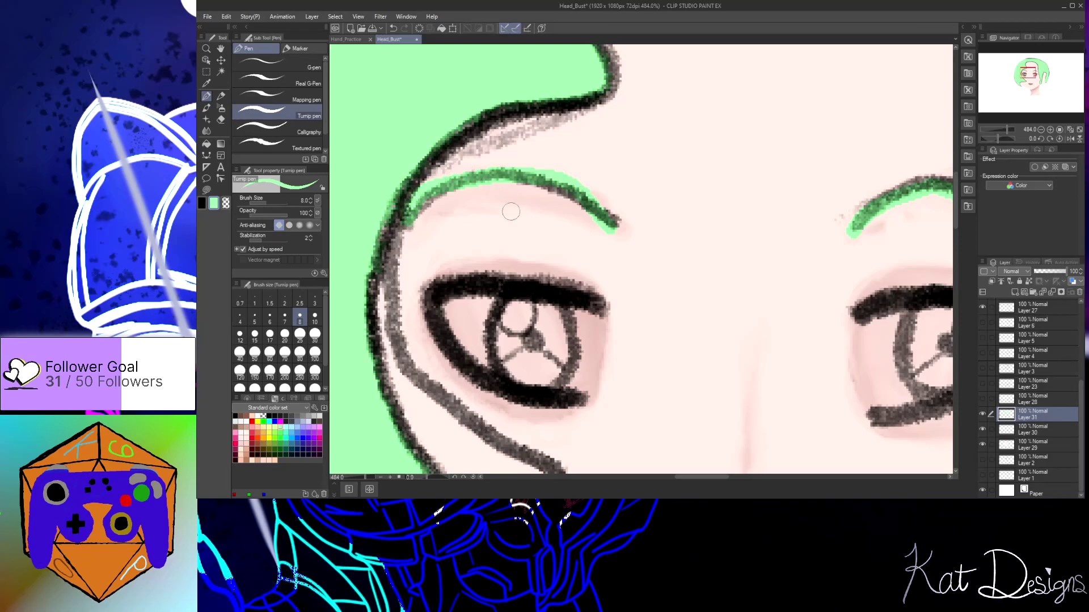
key(ctrl+z)
click(616, 229)
mouse_move(618, 229)
mouse_down()
mouse_move(567, 193)
mouse_move(516, 180)
mouse_move(431, 189)
mouse_move(409, 222)
mouse_move(409, 211)
mouse_up()
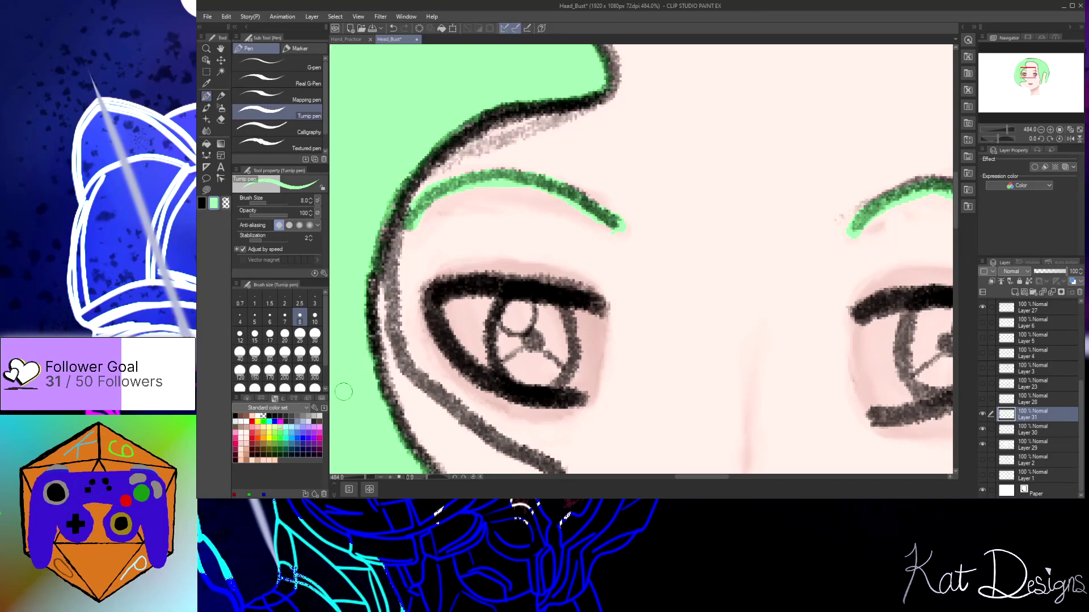
click(282, 432)
click(206, 108)
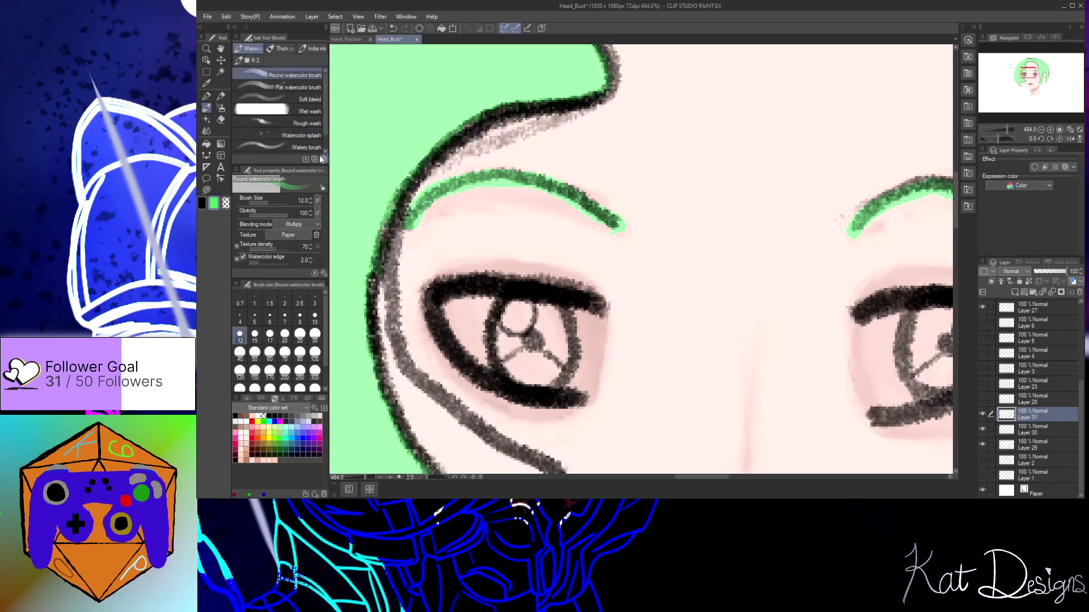
scroll(931, 259, up, 1)
scroll(663, 250, down, 3)
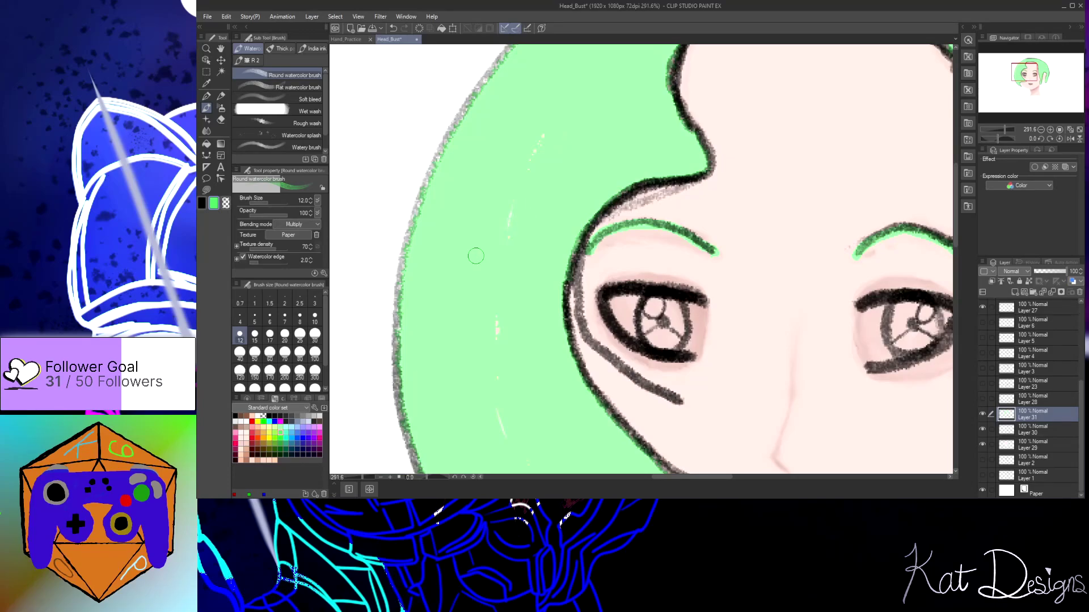
Cover the thin unfilled gaps in the hair beside the face on Layer 31 in light green with the Turnip pen at size 8
click(281, 431)
click(206, 97)
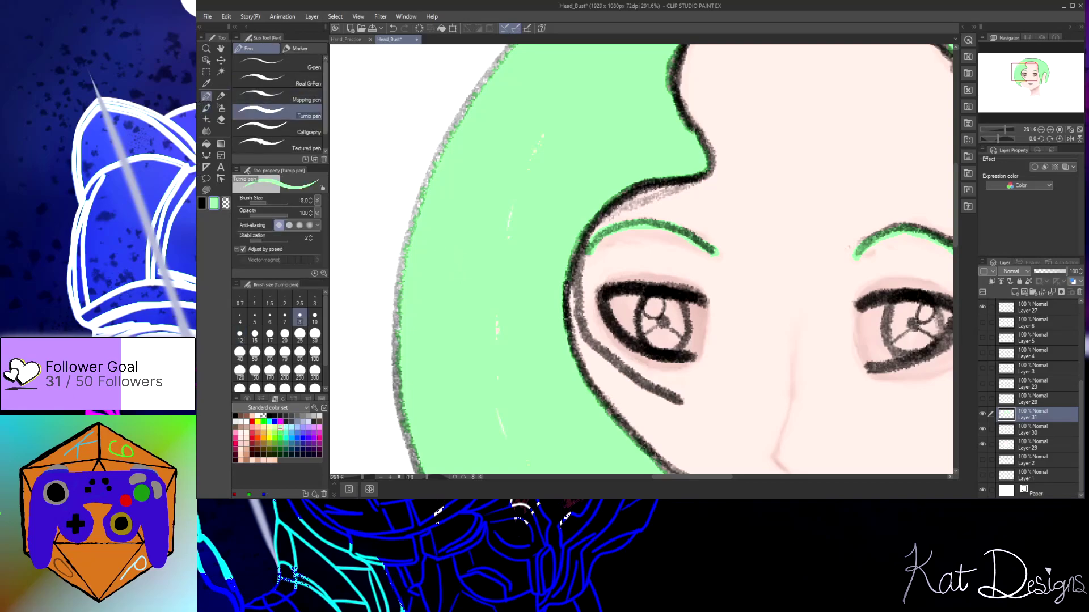
mouse_move(553, 123)
mouse_down()
mouse_move(511, 233)
mouse_move(510, 218)
mouse_move(499, 407)
mouse_move(483, 369)
mouse_up()
scroll(543, 407, down, 1)
scroll(562, 446, down, 1)
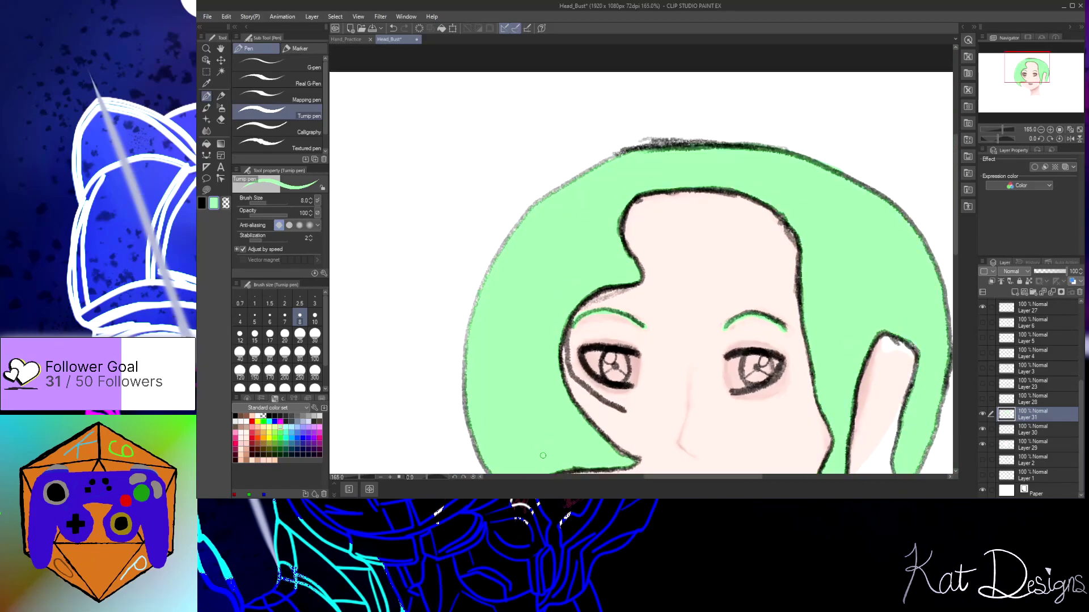
scroll(955, 204, down, 1)
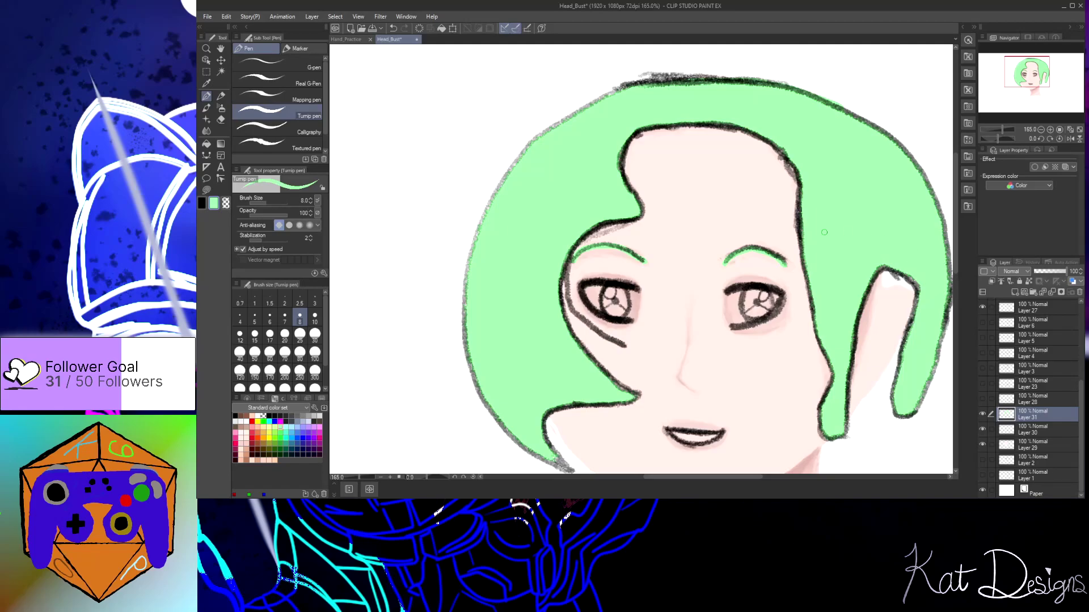
Paint medium green strands over all the hair on a new layer above Layer 31 with the Round watercolor brush at size 12
click(280, 429)
click(207, 108)
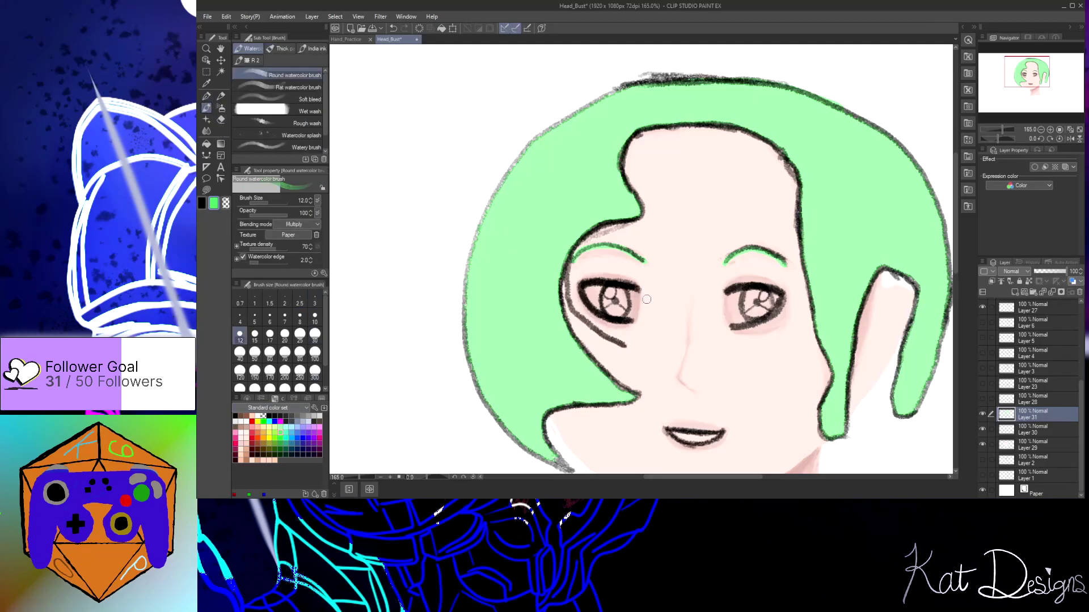
click(982, 429)
click(981, 429)
click(981, 431)
click(981, 432)
key(ctrl+shift+n)
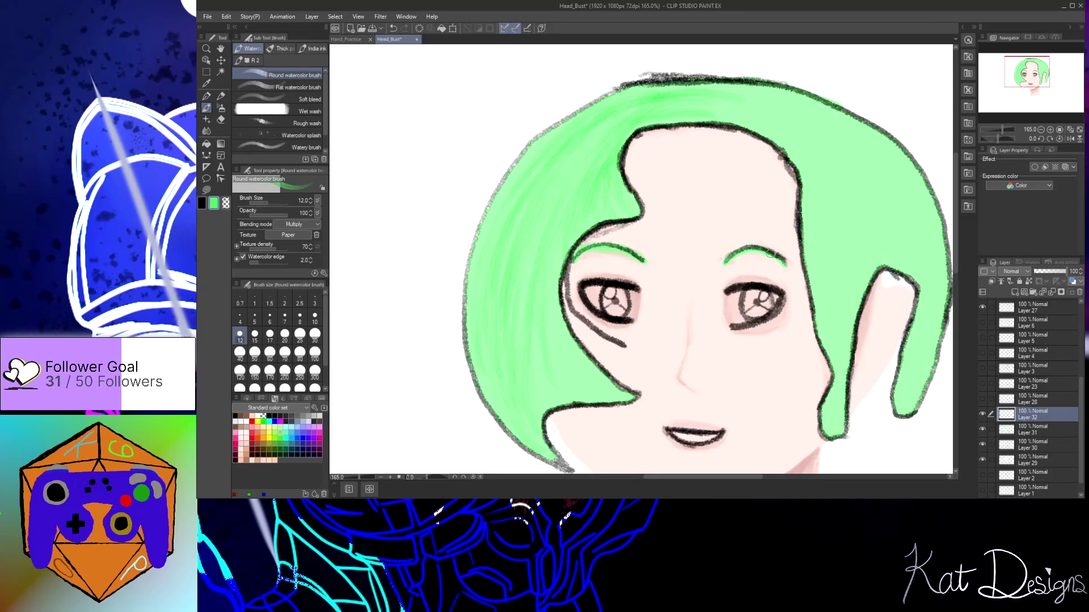
mouse_move(792, 152)
mouse_down()
mouse_move(832, 241)
mouse_move(831, 421)
mouse_move(843, 381)
mouse_move(835, 418)
mouse_up()
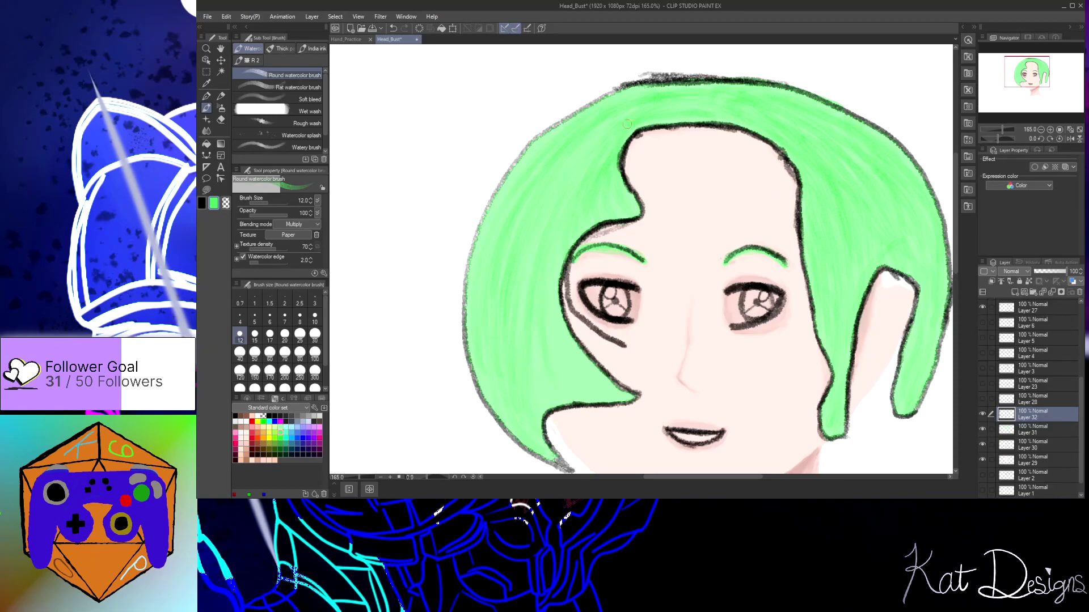
drag(556, 288, 565, 343)
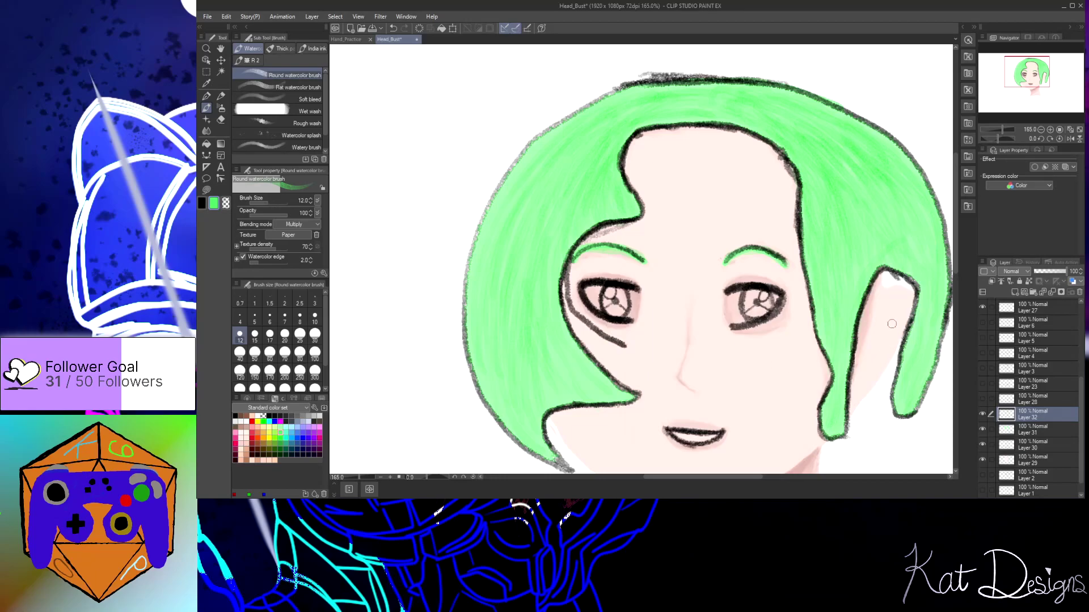
Add deeper green strands over the hair on a new layer above Layer 32 with the Round watercolor brush at size 12
click(280, 437)
click(1015, 290)
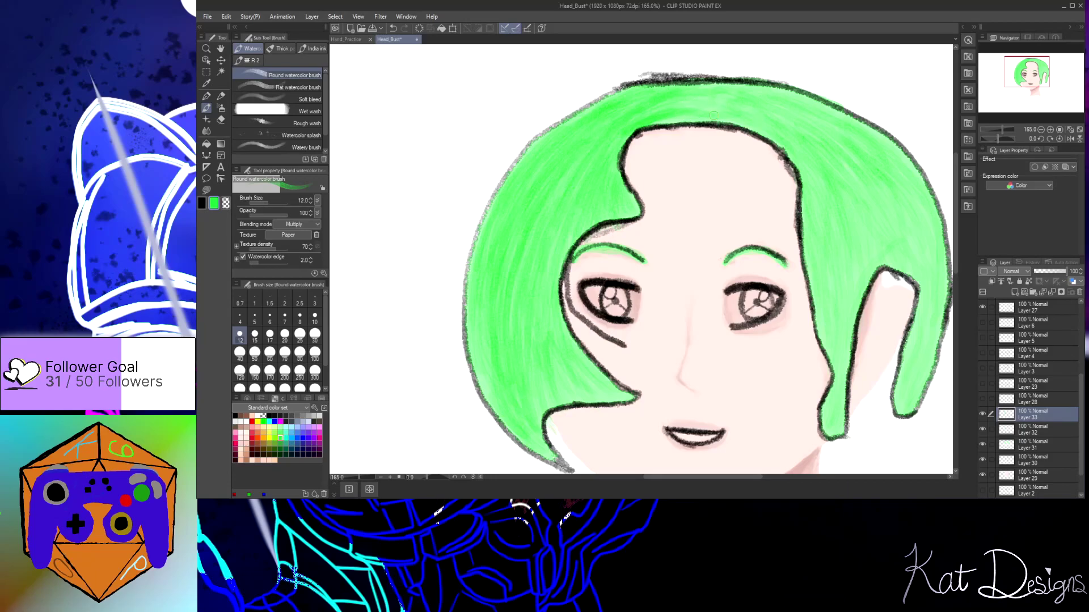
drag(741, 123, 779, 161)
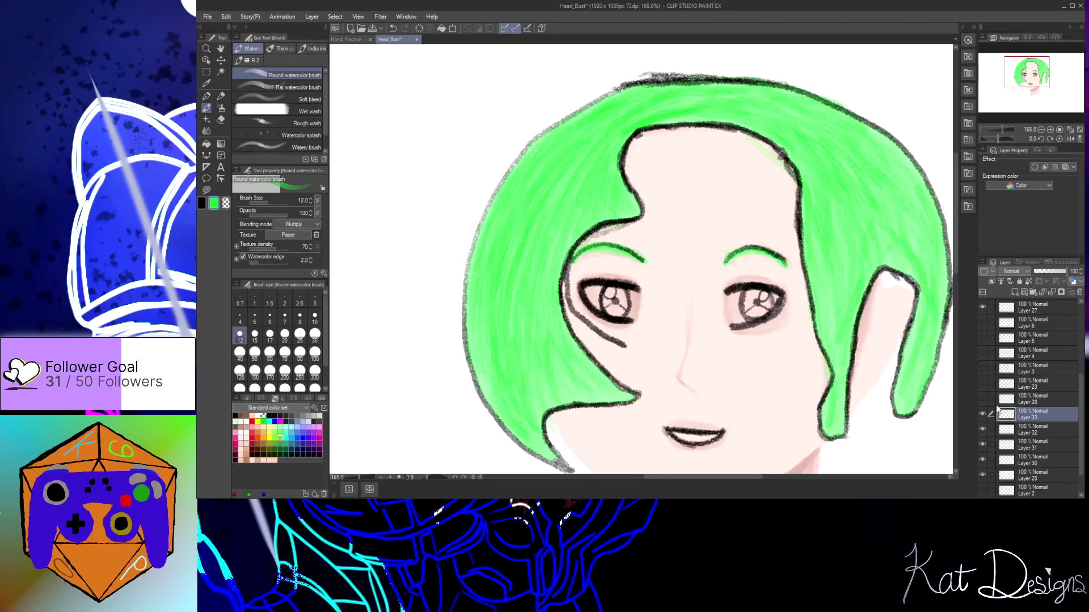
Hide the black hair outline layers and bring the whole bust into view
scroll(1009, 338, up, 5)
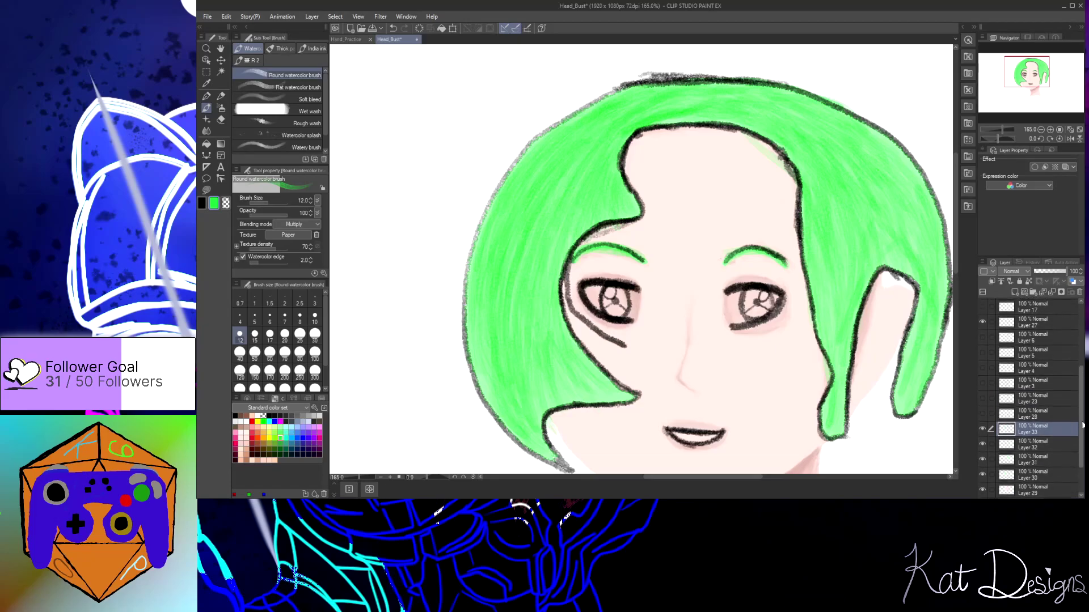
click(982, 321)
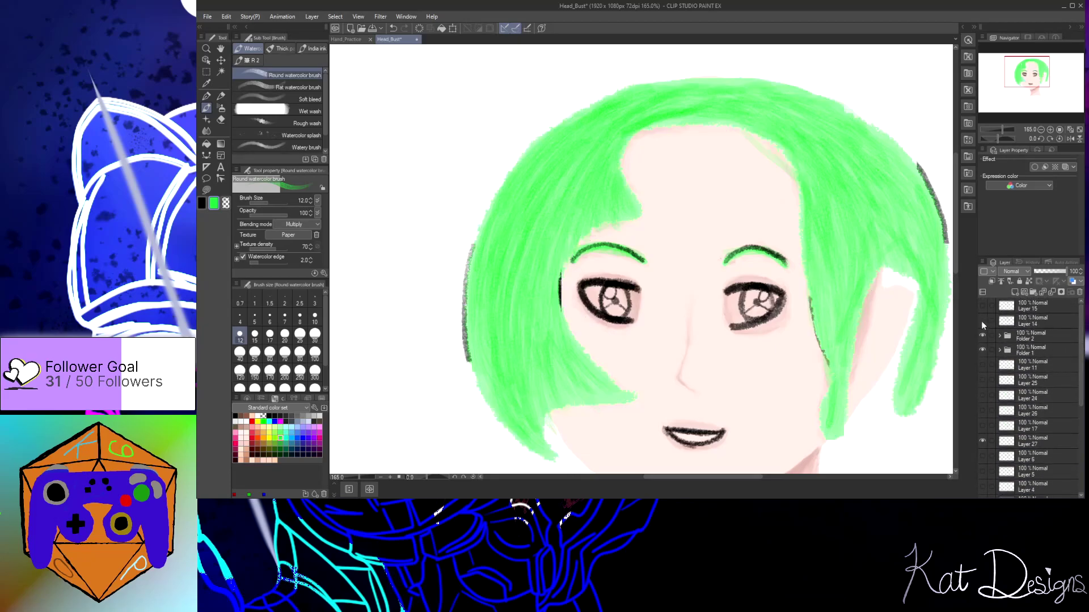
scroll(981, 318, down, 6)
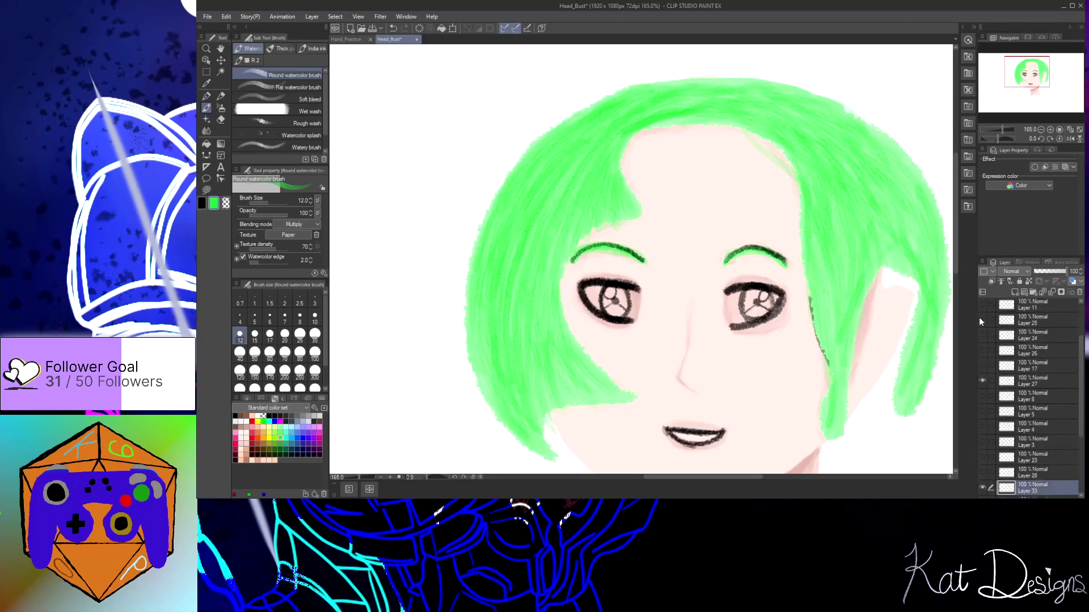
scroll(766, 344, down, 3)
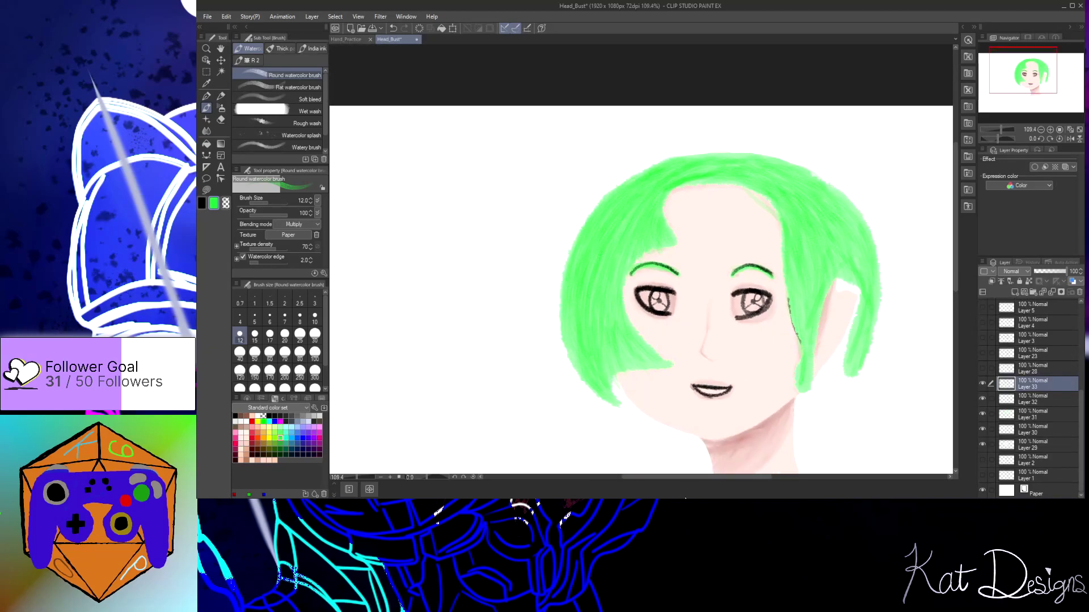
drag(688, 476, 712, 475)
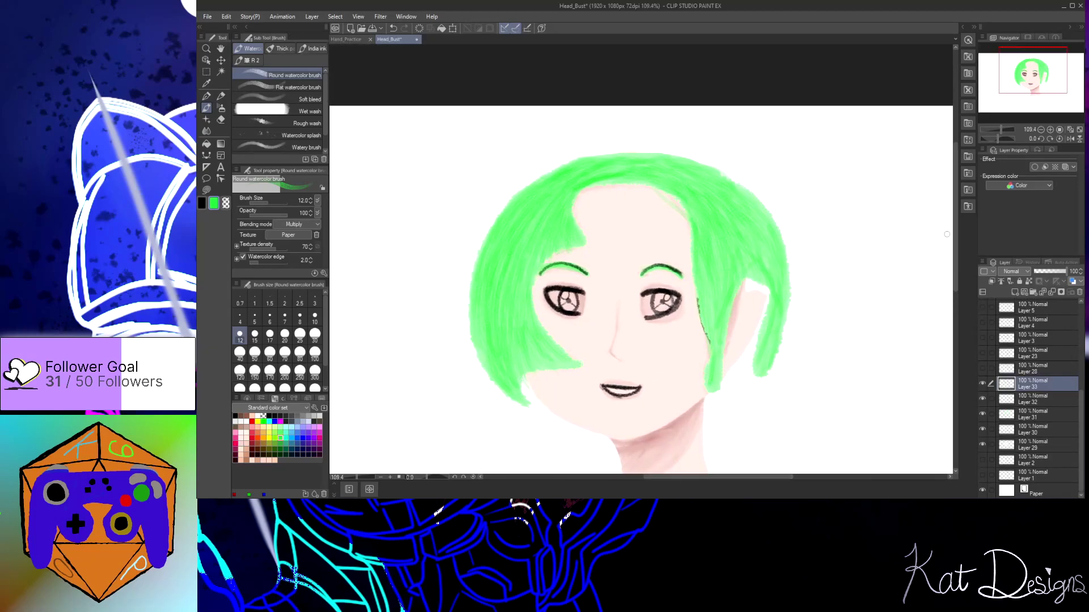
drag(955, 238, 953, 269)
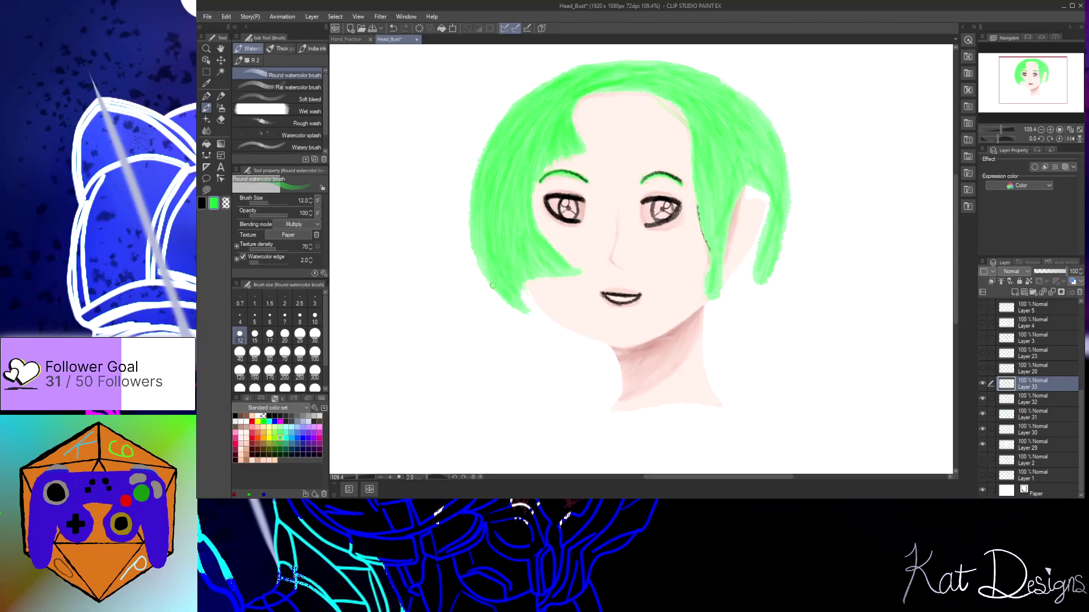
Extend the crown of the hair slightly upward on Layer 31 in light green with the Turnip pen at size 8
click(281, 425)
click(1052, 419)
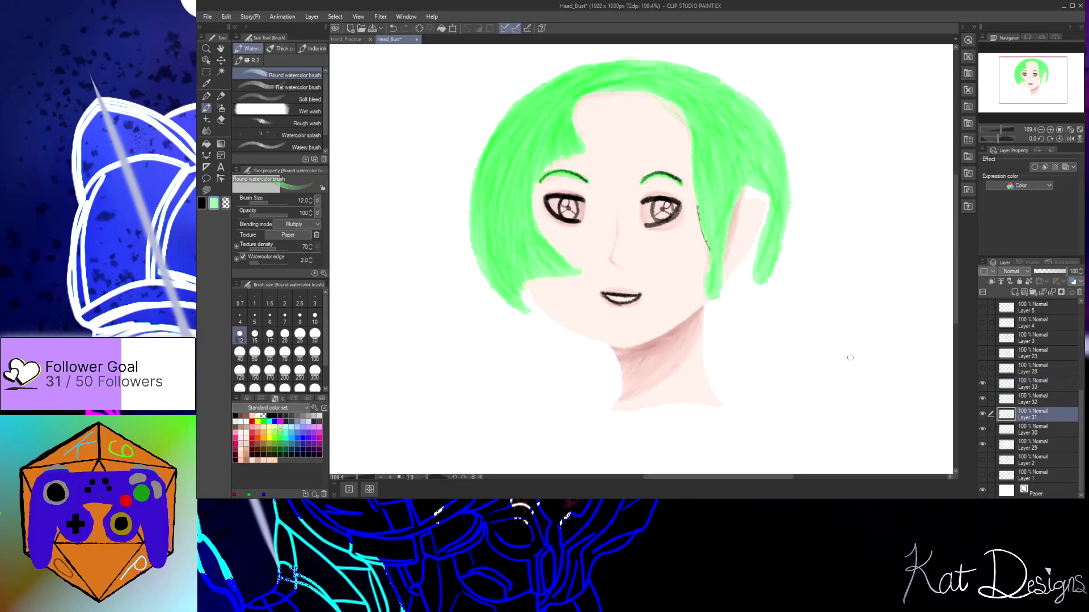
key(p)
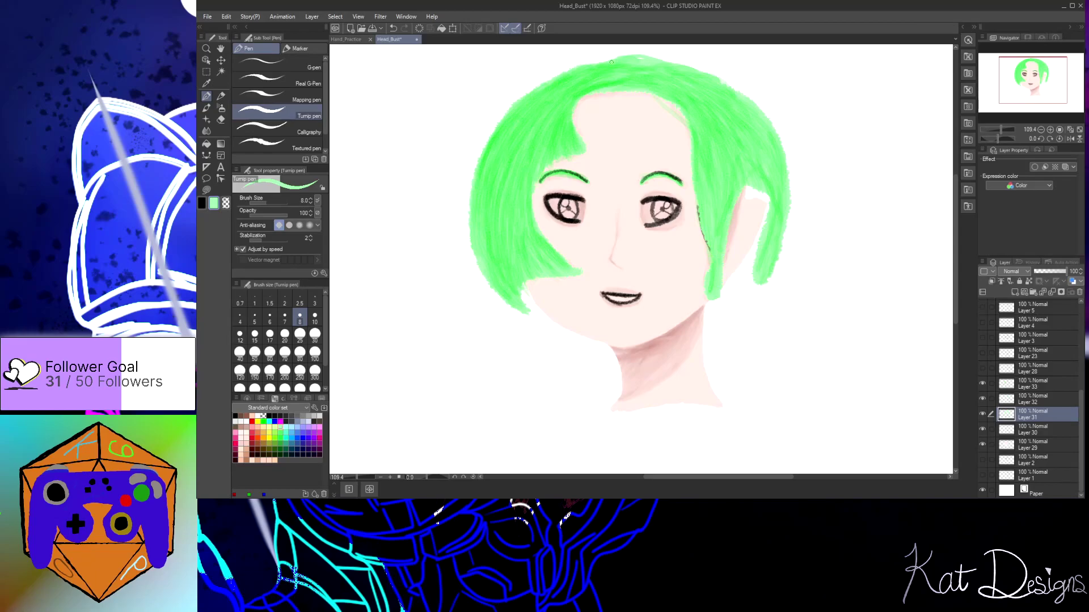
scroll(613, 60, up, 5)
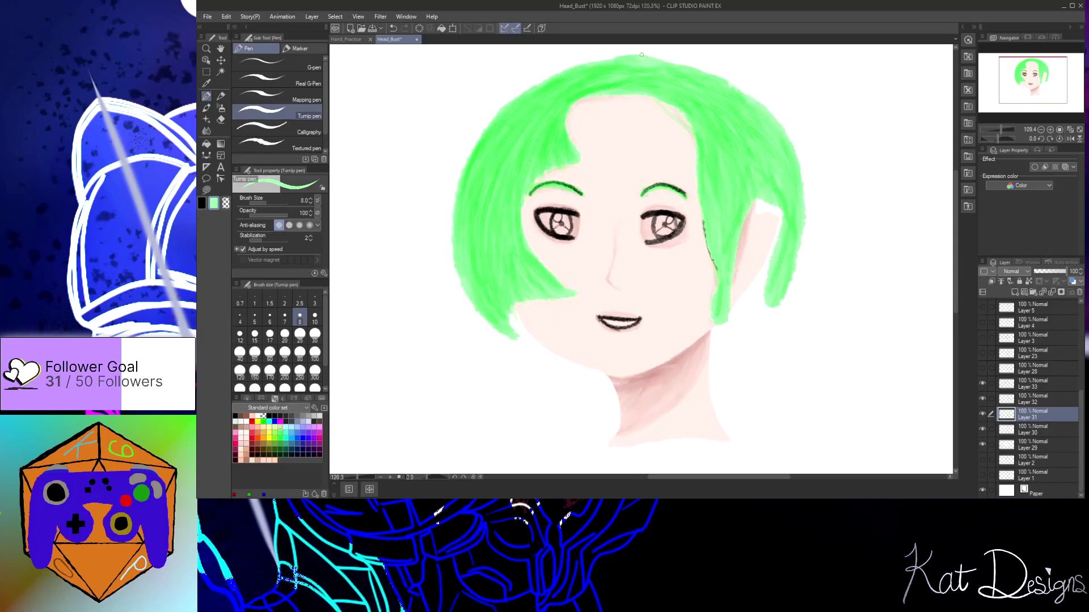
scroll(651, 70, up, 4)
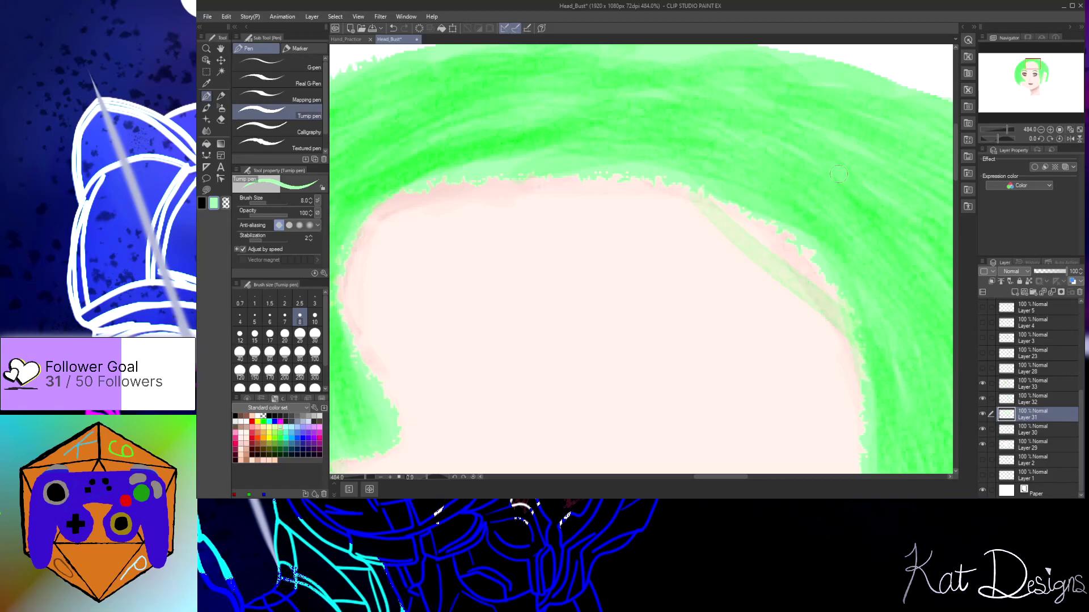
drag(955, 166, 955, 152)
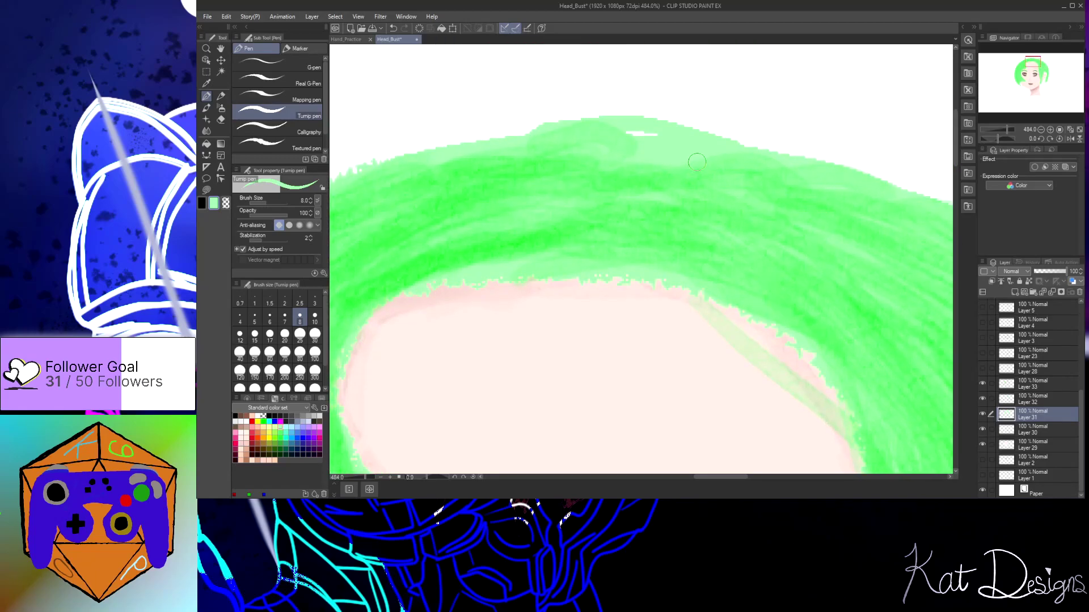
mouse_move(587, 142)
mouse_down()
mouse_move(644, 138)
mouse_move(630, 135)
mouse_up()
mouse_move(525, 140)
mouse_down()
mouse_move(494, 139)
mouse_move(551, 131)
mouse_move(409, 157)
mouse_up()
Shade the raised crown medium green on Layer 32, undoing the first Turnip pen strokes and repainting with the Round watercolor brush at size 12
click(1036, 399)
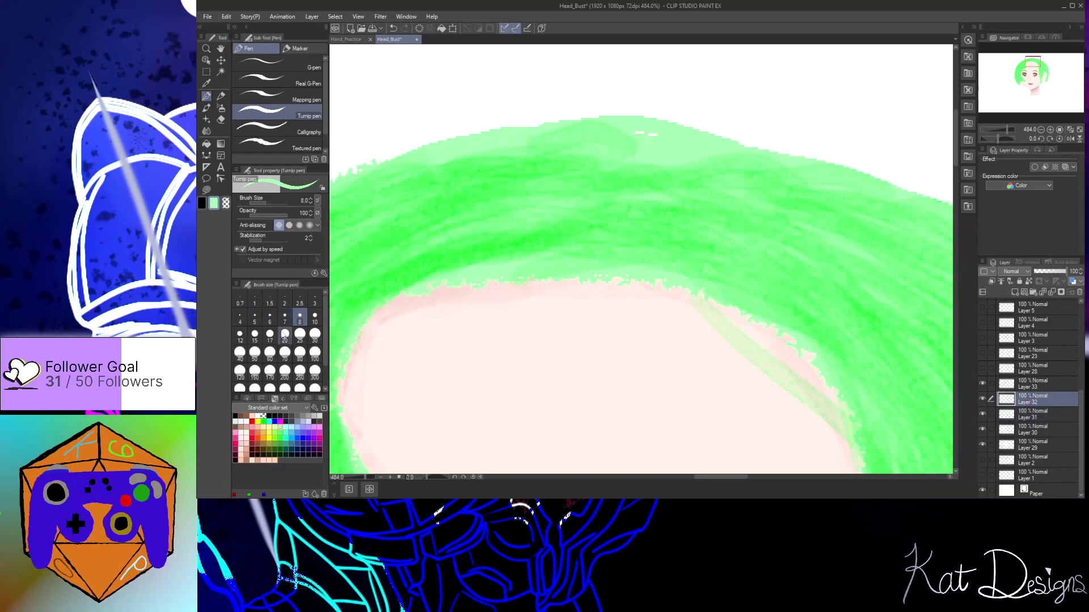
click(280, 432)
mouse_move(615, 155)
mouse_down()
mouse_move(489, 169)
mouse_move(559, 138)
mouse_move(494, 146)
mouse_up()
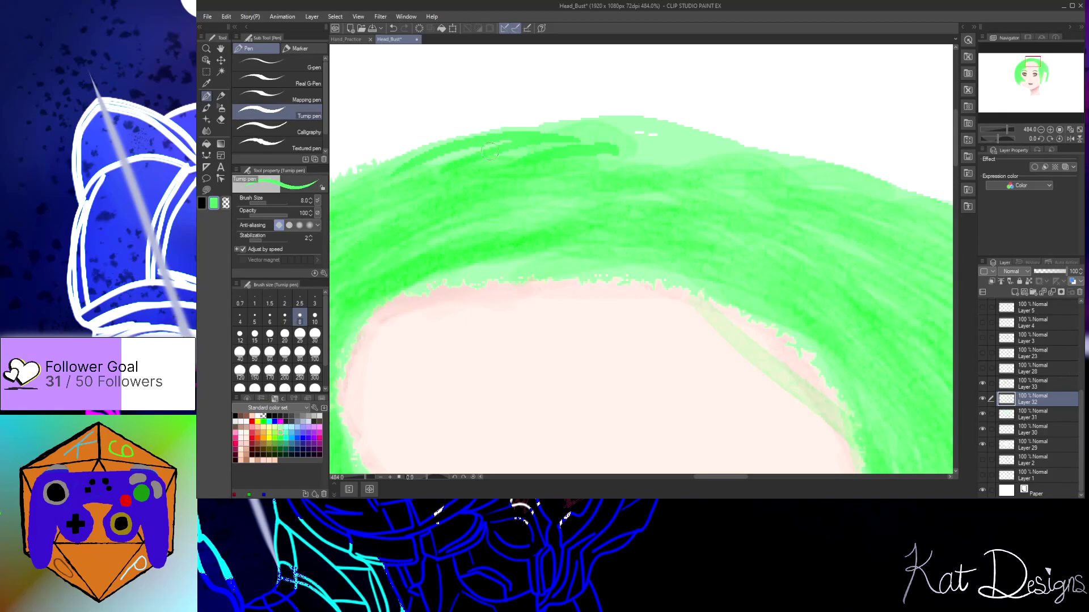
key(ctrl+z)
key(ctrl+z)
key(ctrl+z)
key(ctrl+z)
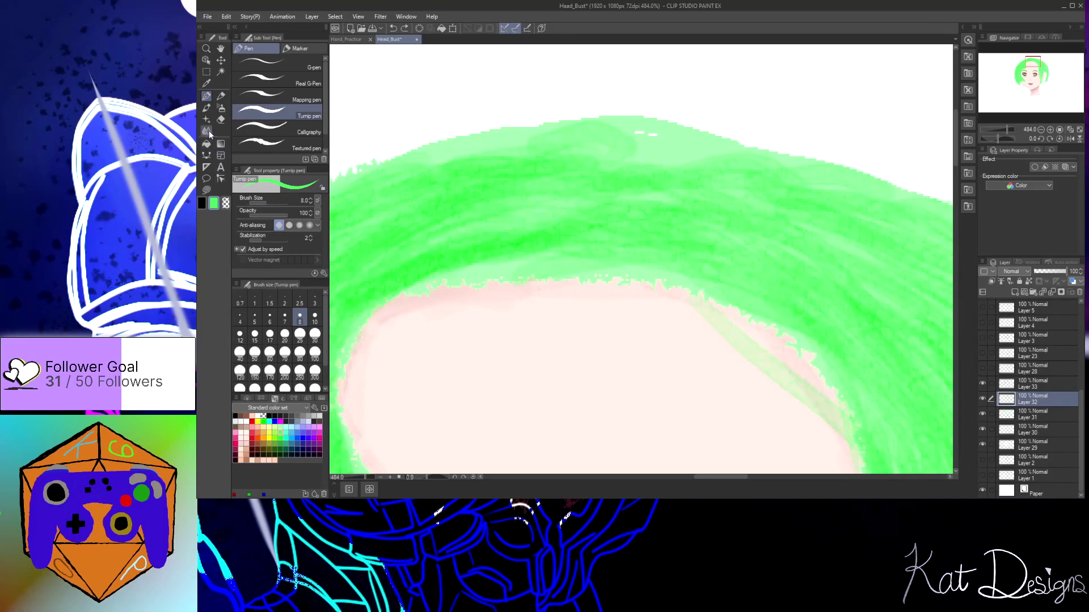
click(208, 107)
click(605, 147)
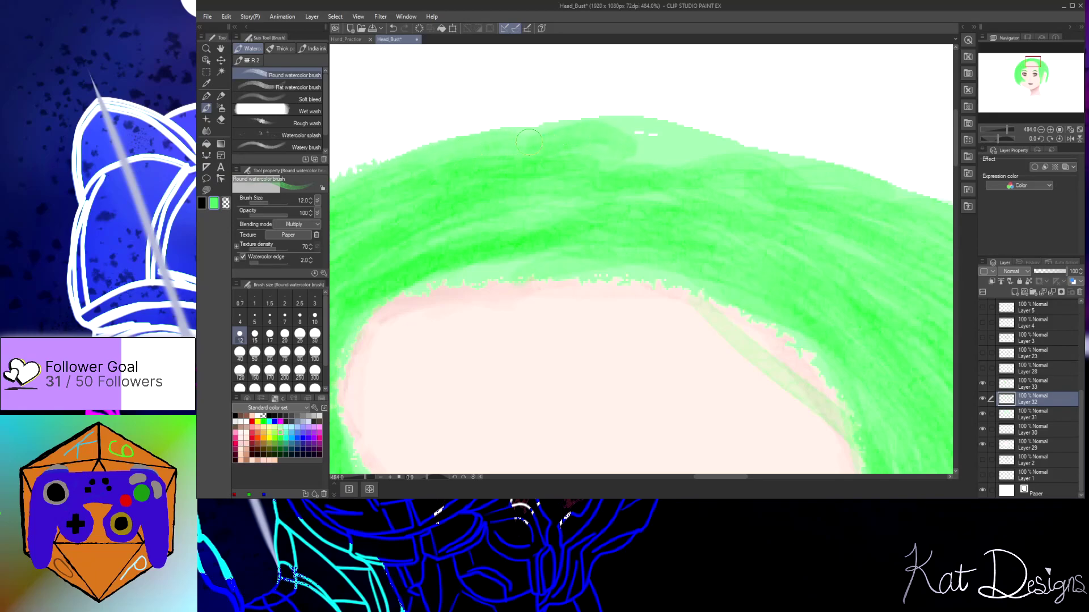
mouse_move(675, 133)
mouse_down()
mouse_move(624, 141)
mouse_move(673, 143)
mouse_move(597, 155)
mouse_move(736, 159)
mouse_move(810, 177)
mouse_move(612, 130)
mouse_up()
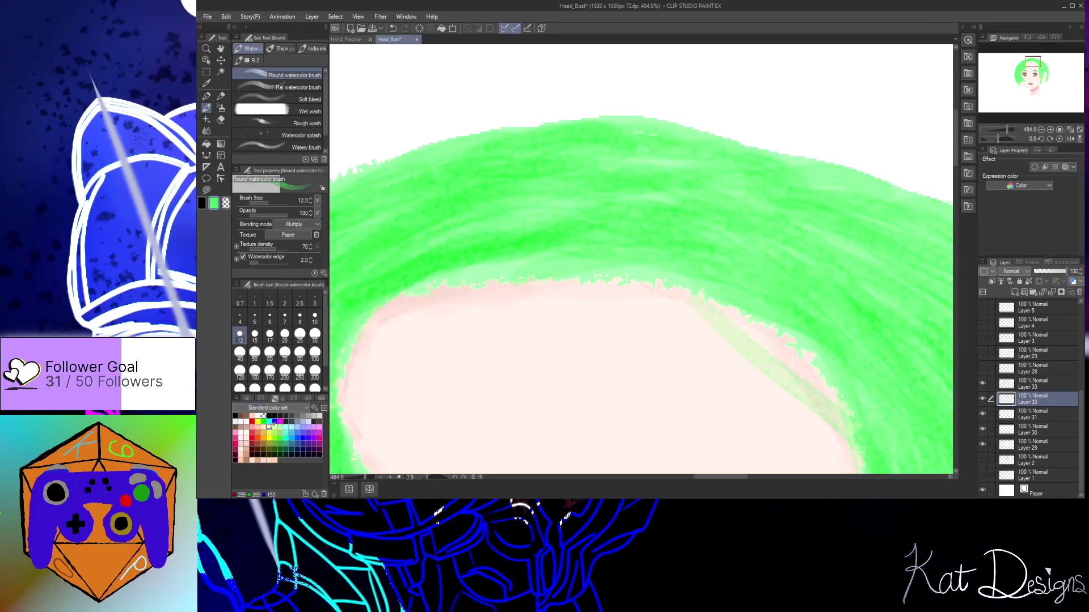
Blend deeper green strands over the raised crown on Layer 33 with the Round watercolor brush
click(281, 438)
click(1032, 385)
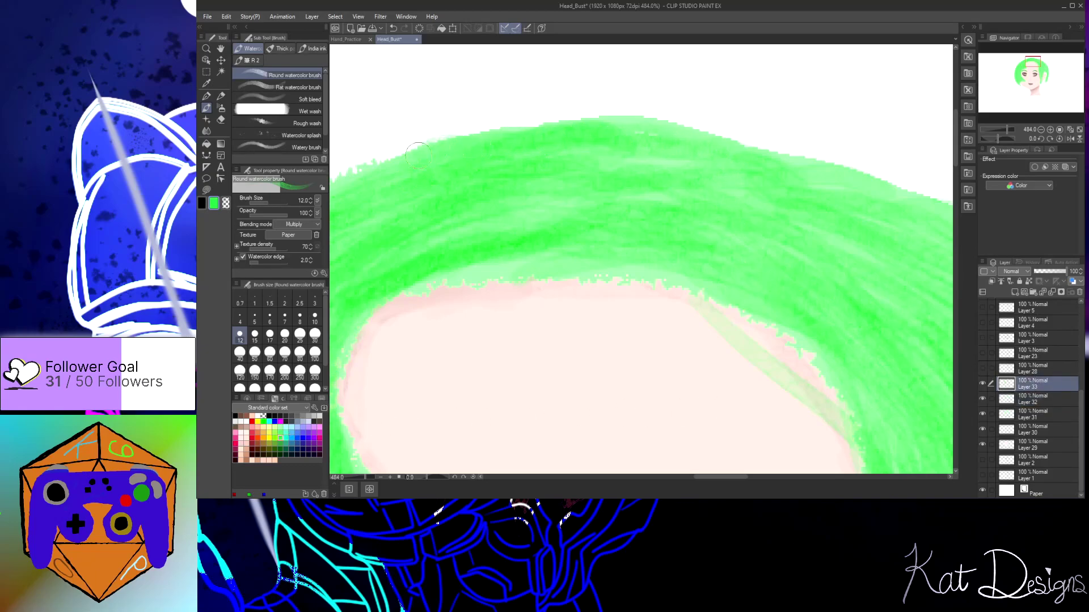
drag(653, 126, 797, 168)
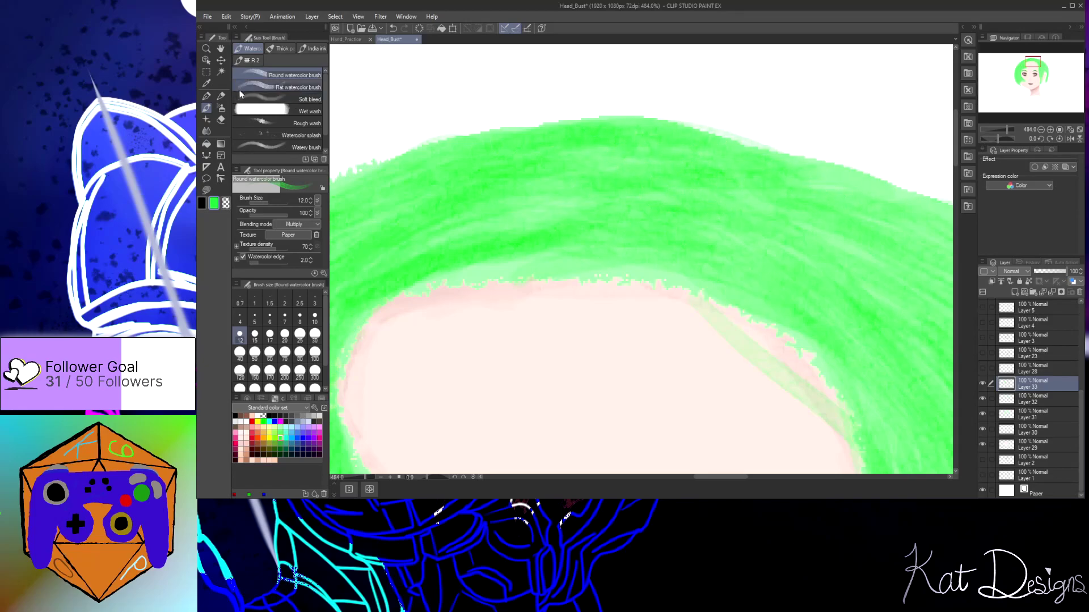
Add a new layer directly above Layer 2, beneath the skin and hair colour layers
scroll(579, 240, down, 2)
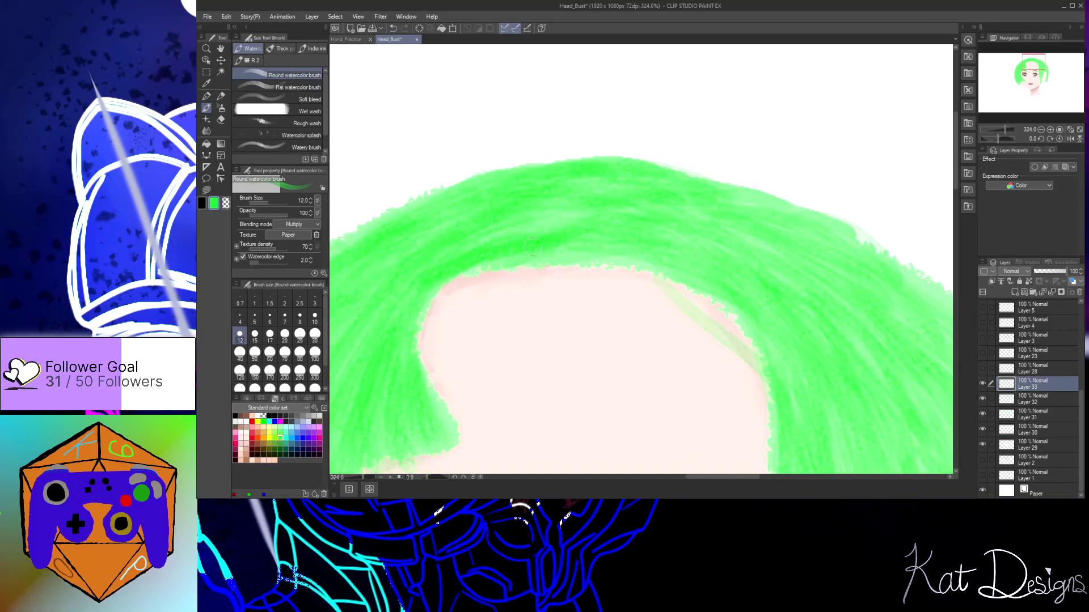
scroll(499, 240, down, 3)
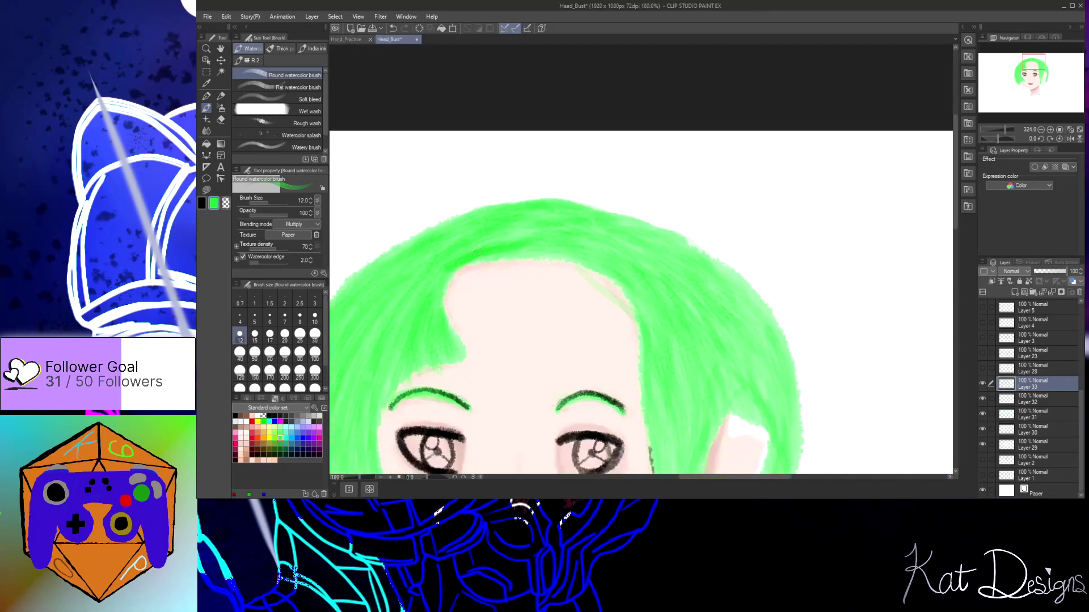
drag(955, 200, 958, 230)
scroll(806, 276, down, 2)
scroll(765, 315, up, 2)
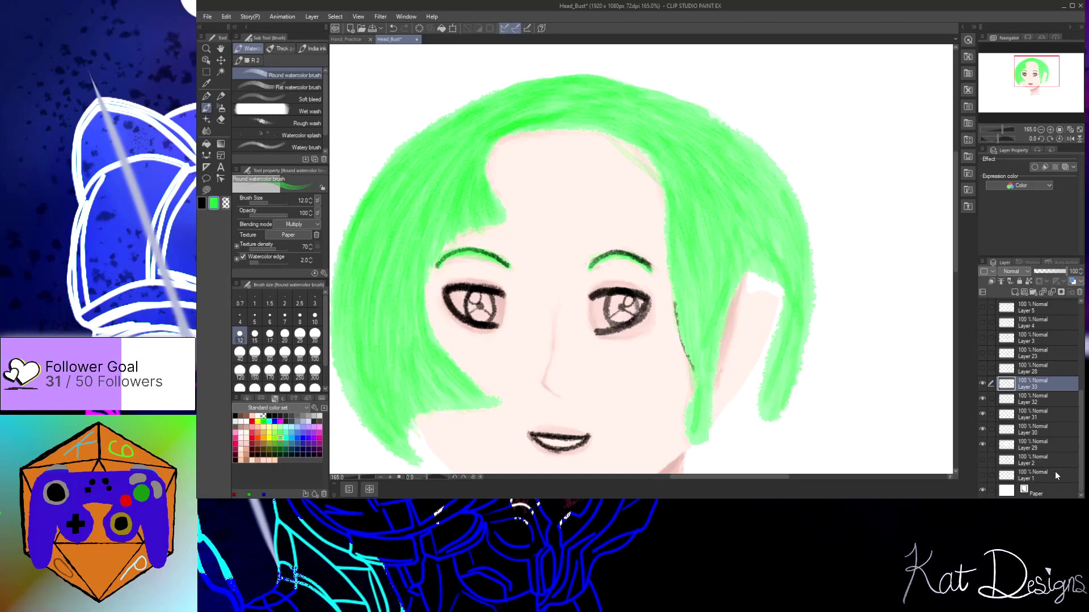
click(1053, 460)
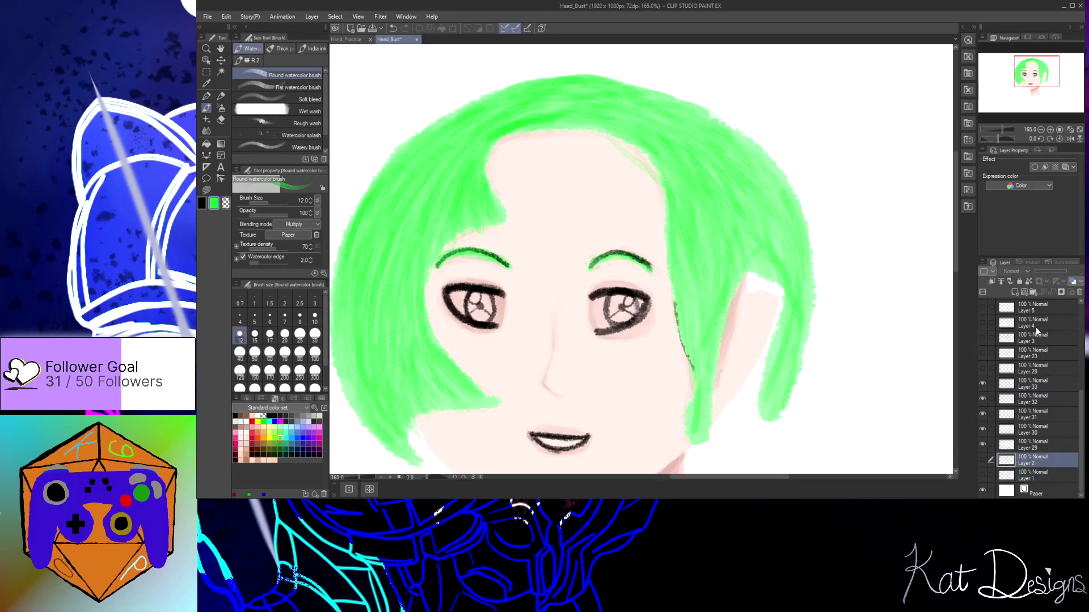
click(1016, 292)
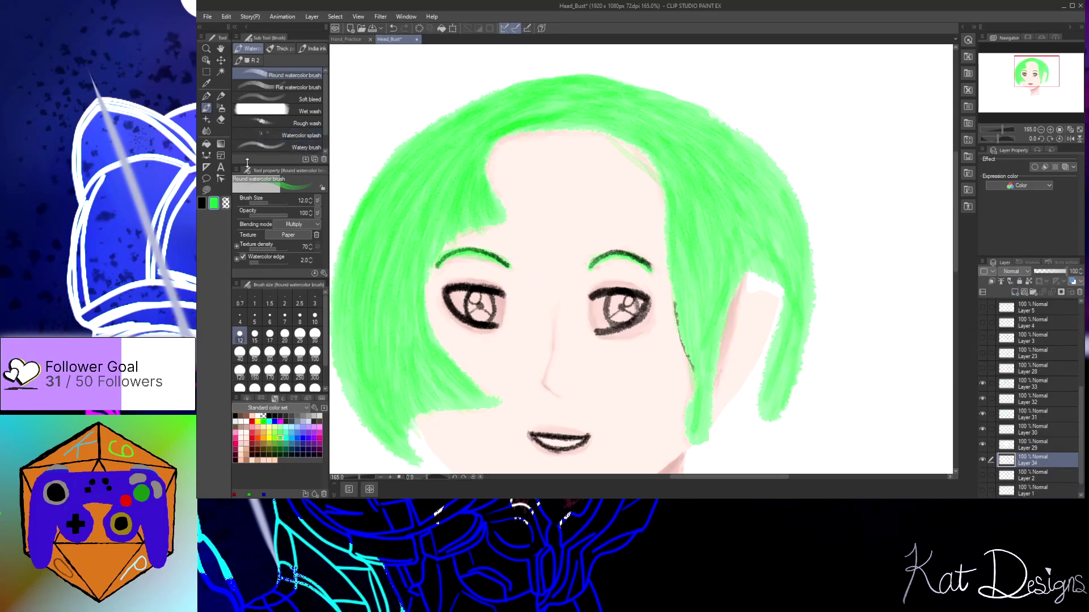
Paint the back hair behind the jaw and ear on Layer 34 in light green with the Turnip pen at size 150
click(208, 97)
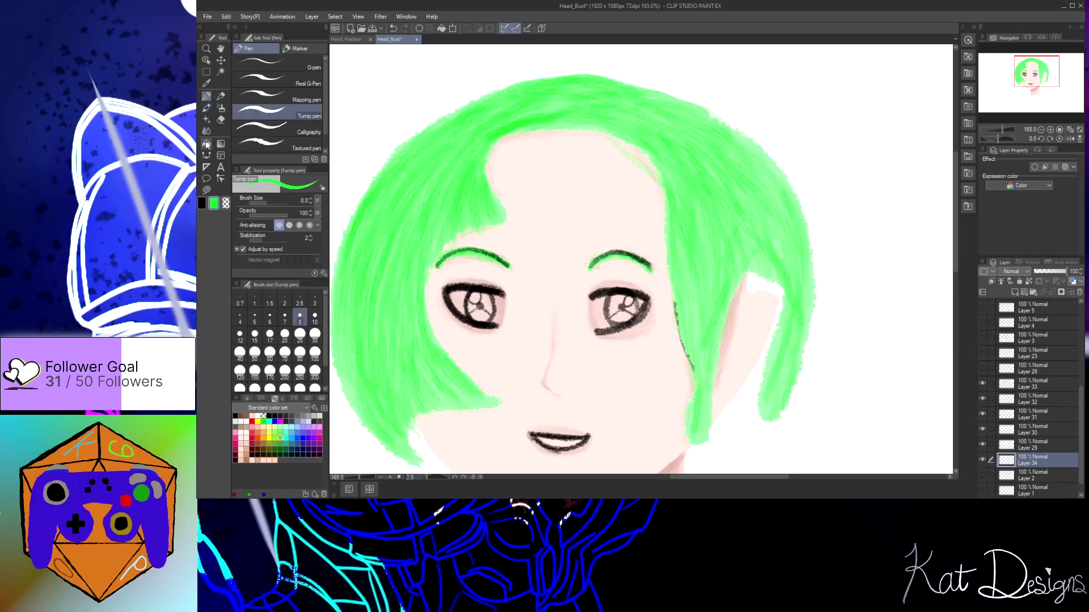
click(283, 422)
click(315, 335)
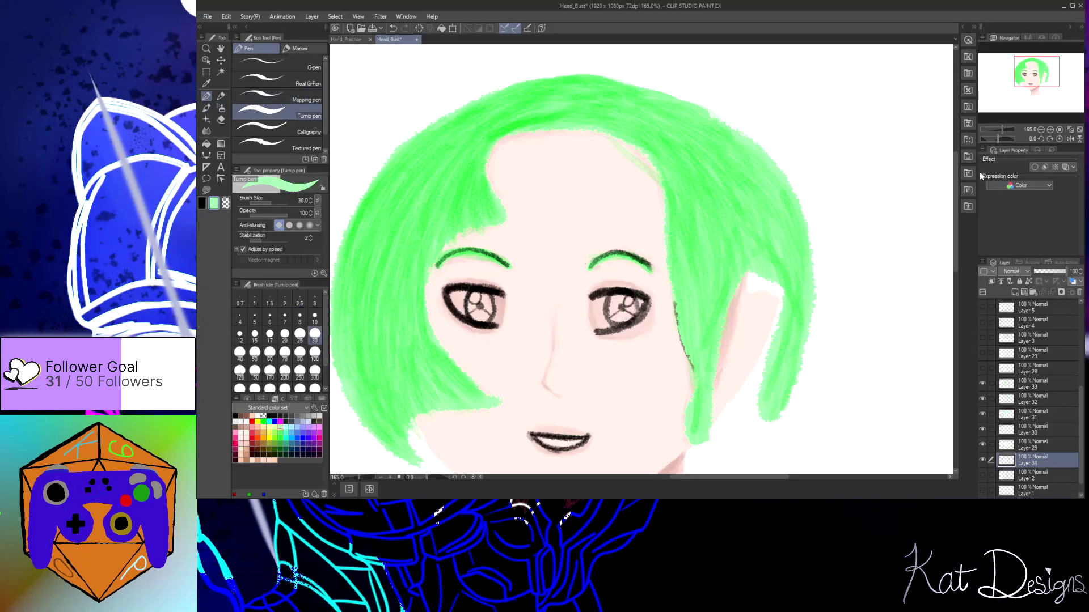
scroll(954, 213, down, 2)
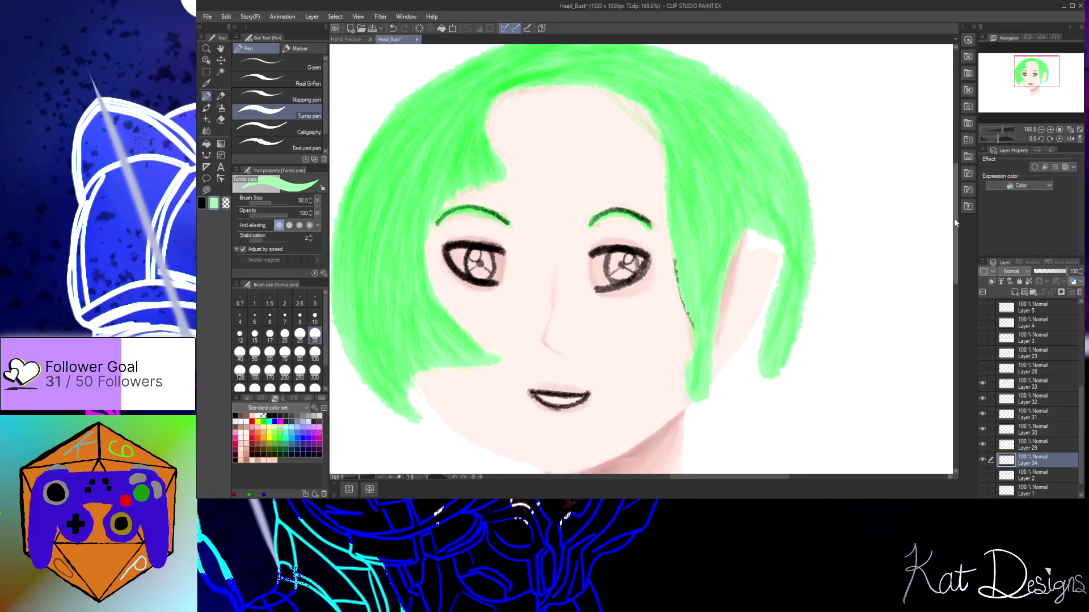
scroll(904, 231, down, 3)
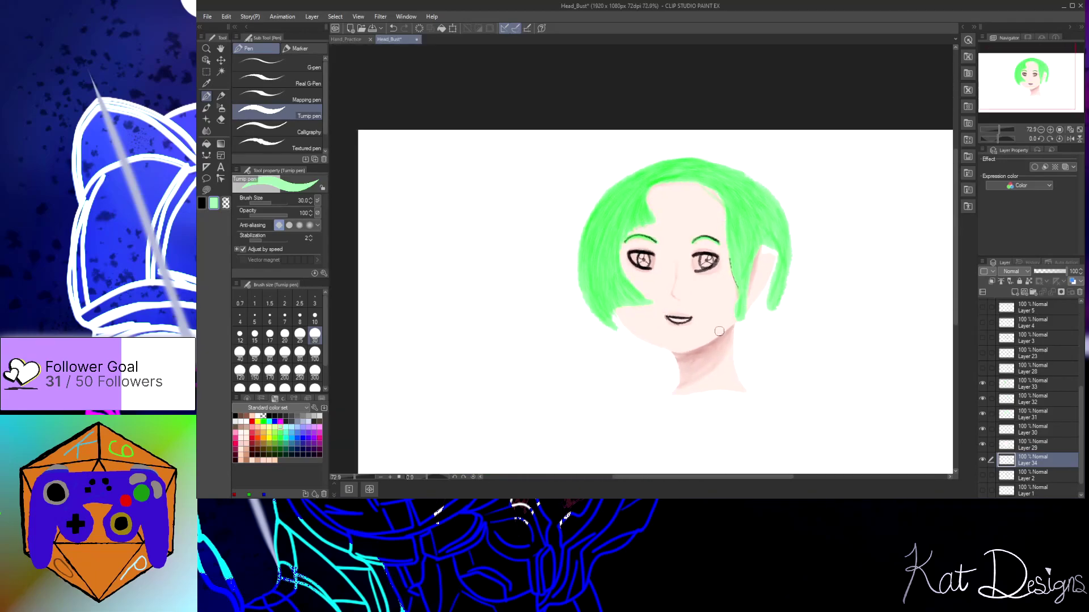
click(300, 371)
click(256, 376)
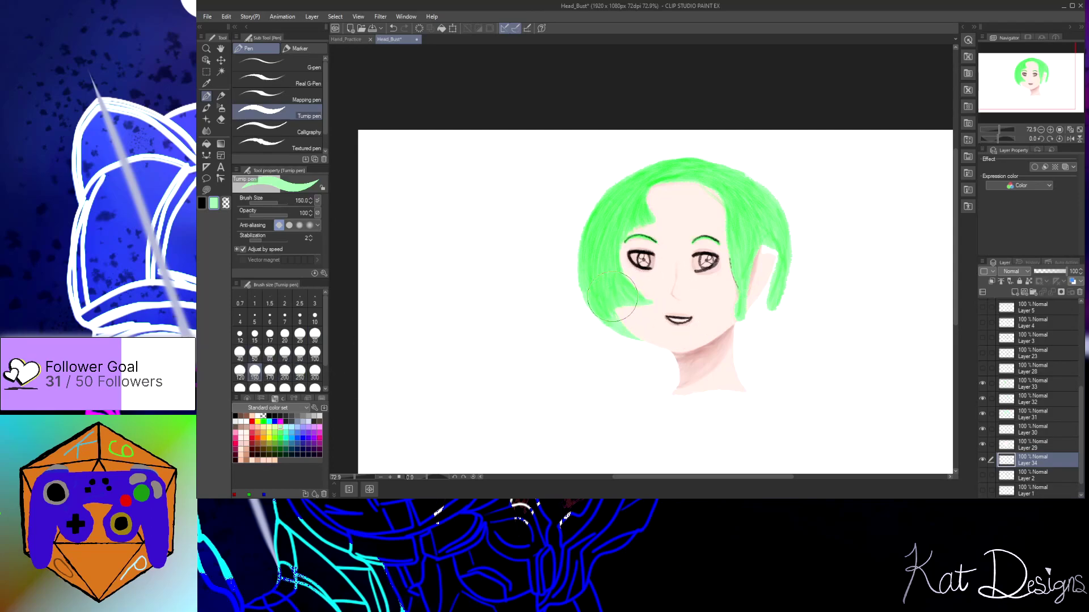
mouse_move(647, 195)
mouse_down()
mouse_move(711, 195)
mouse_move(693, 201)
mouse_move(688, 191)
mouse_move(701, 185)
mouse_move(754, 209)
mouse_move(768, 243)
mouse_move(747, 316)
mouse_move(766, 282)
mouse_move(739, 321)
mouse_move(693, 337)
mouse_move(643, 329)
mouse_move(640, 312)
mouse_move(710, 333)
mouse_move(759, 305)
mouse_move(726, 337)
mouse_move(657, 328)
mouse_up()
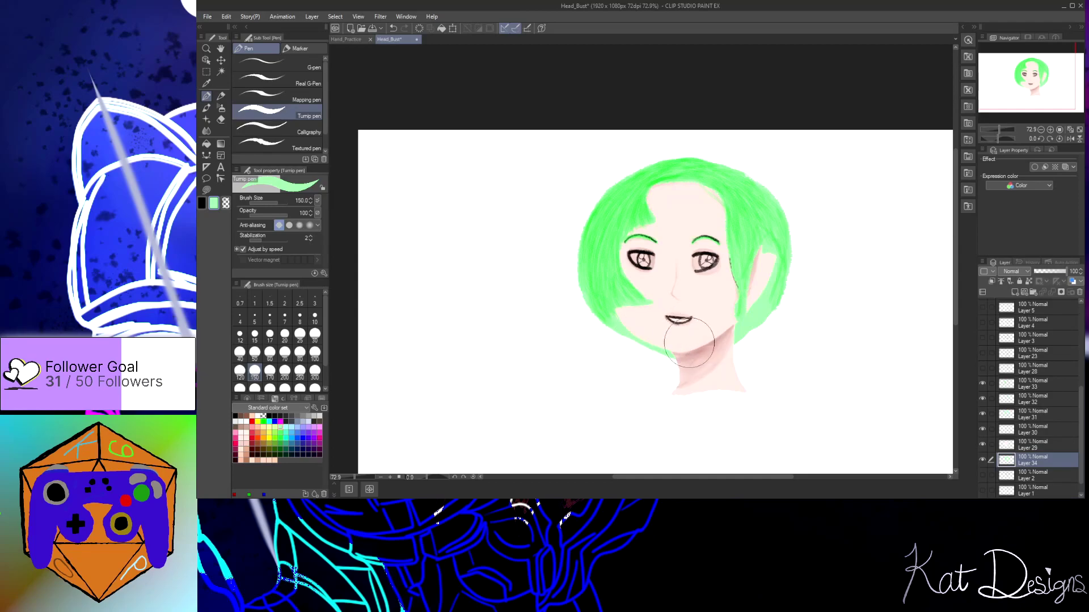
Add a new raster layer directly above Layer 34 and make Layer 34 the active layer again
key(period)
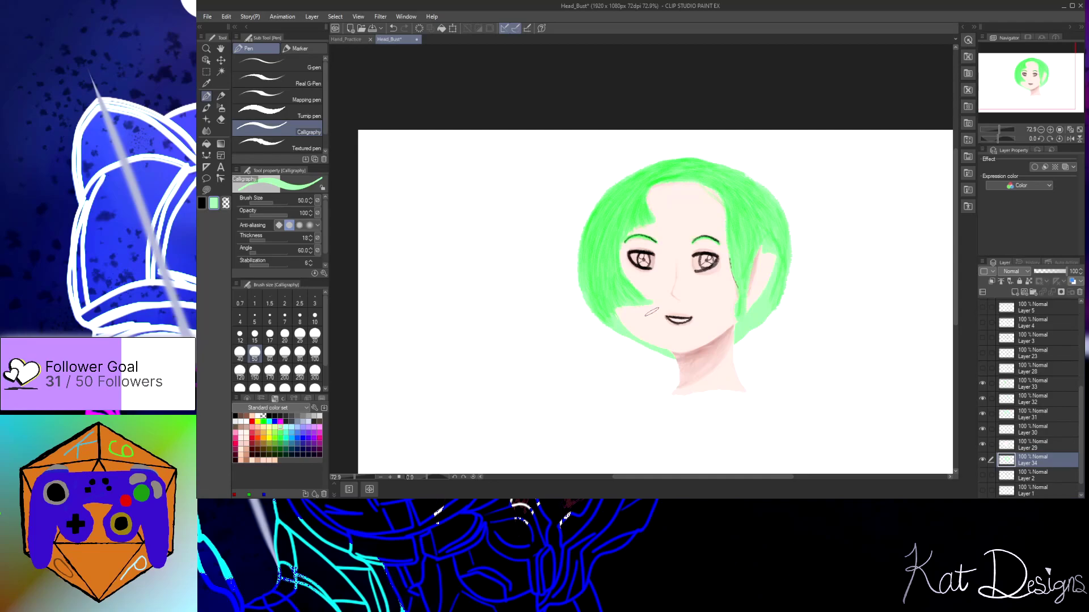
click(284, 435)
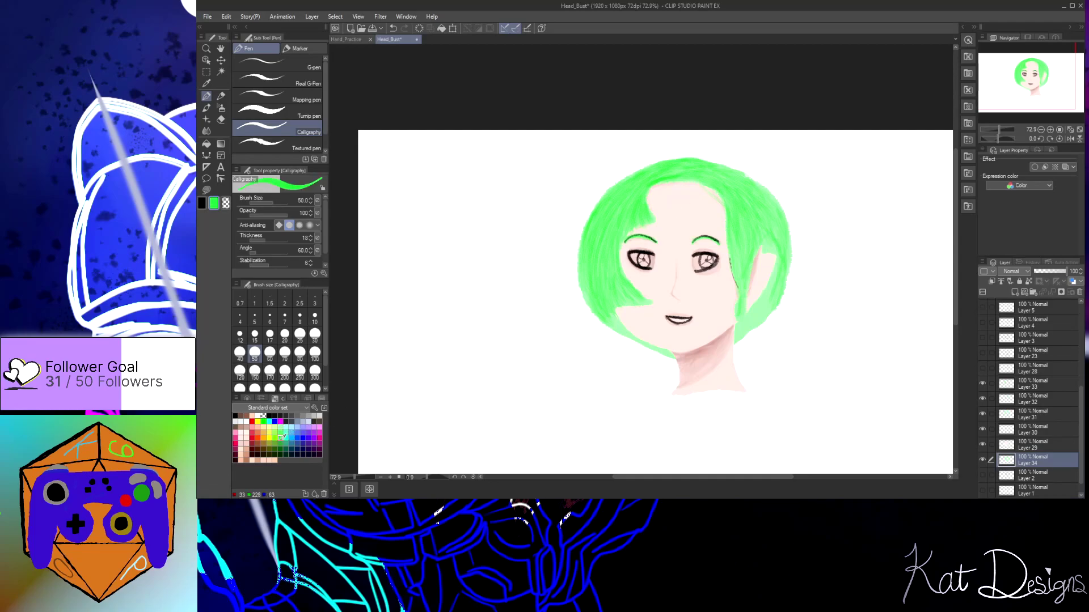
click(207, 108)
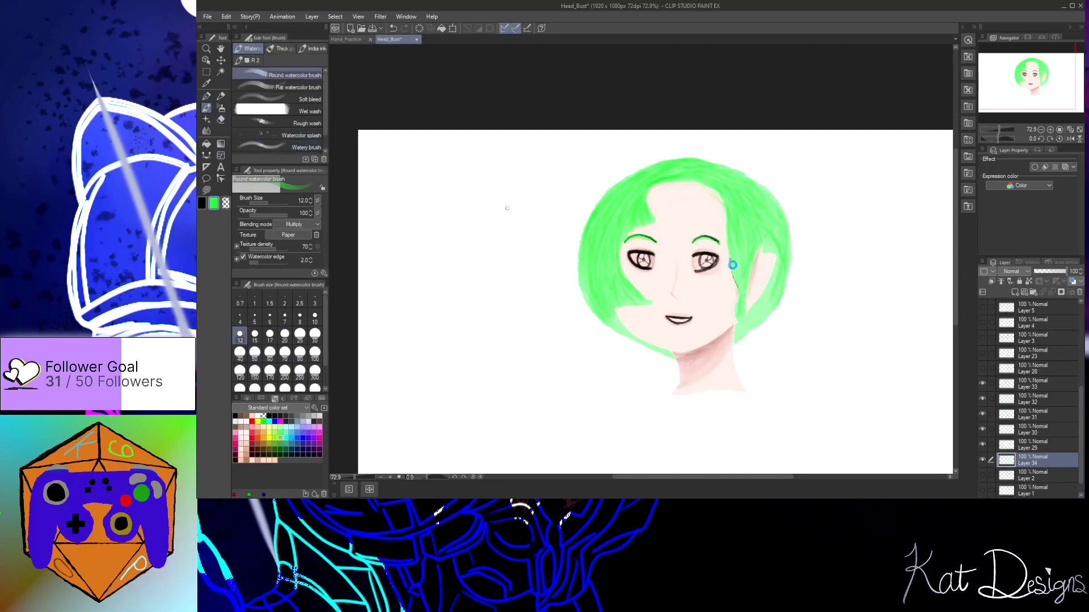
click(1014, 293)
click(1043, 474)
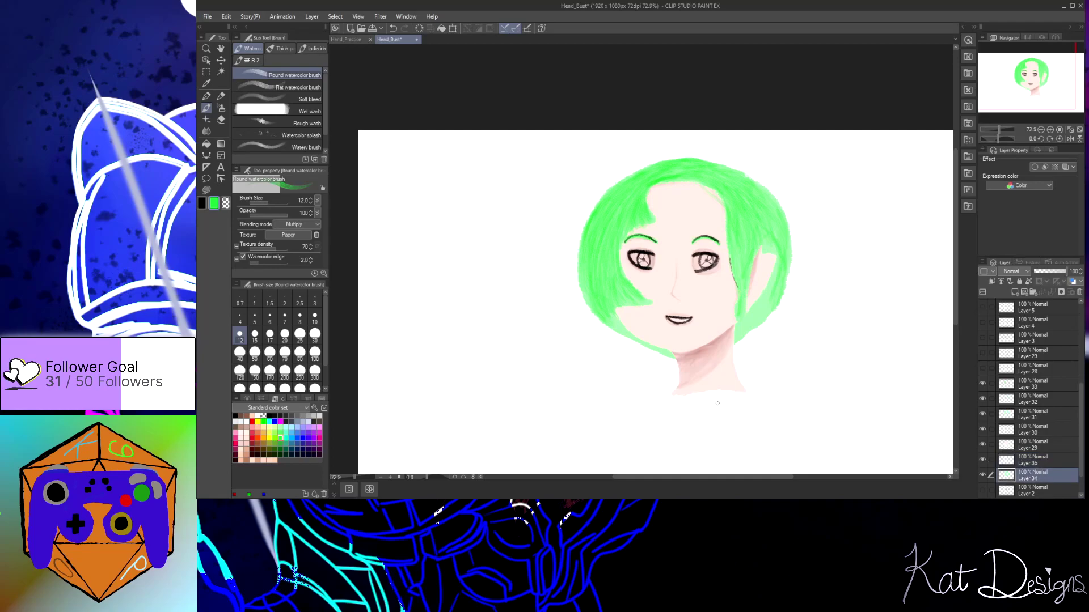
Hide Layer 29 and paint the face area on Layer 34 light green with the Turnip pen at size 150
click(206, 97)
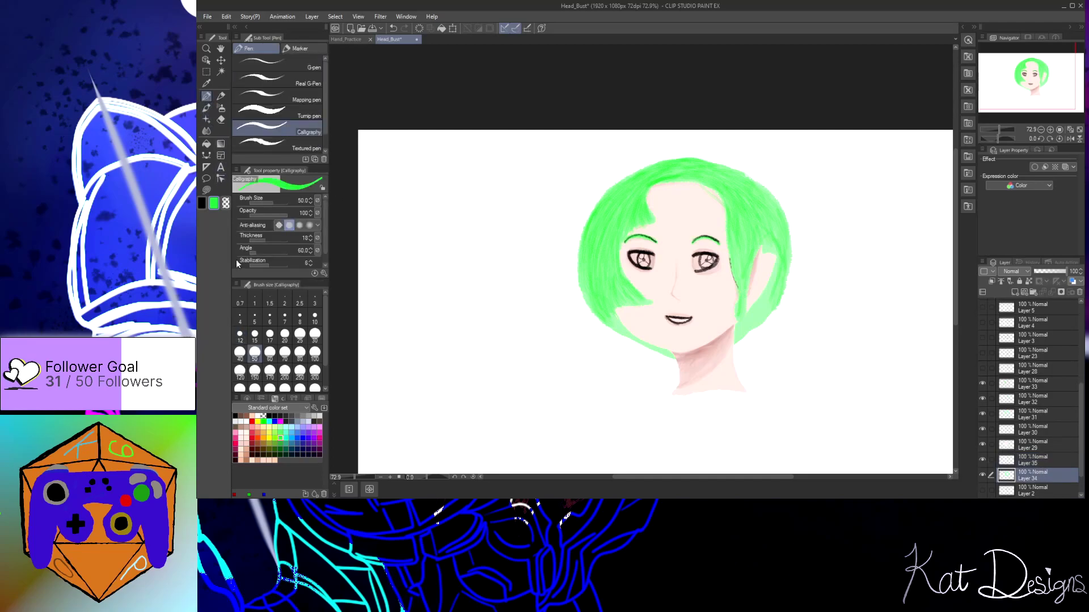
click(281, 427)
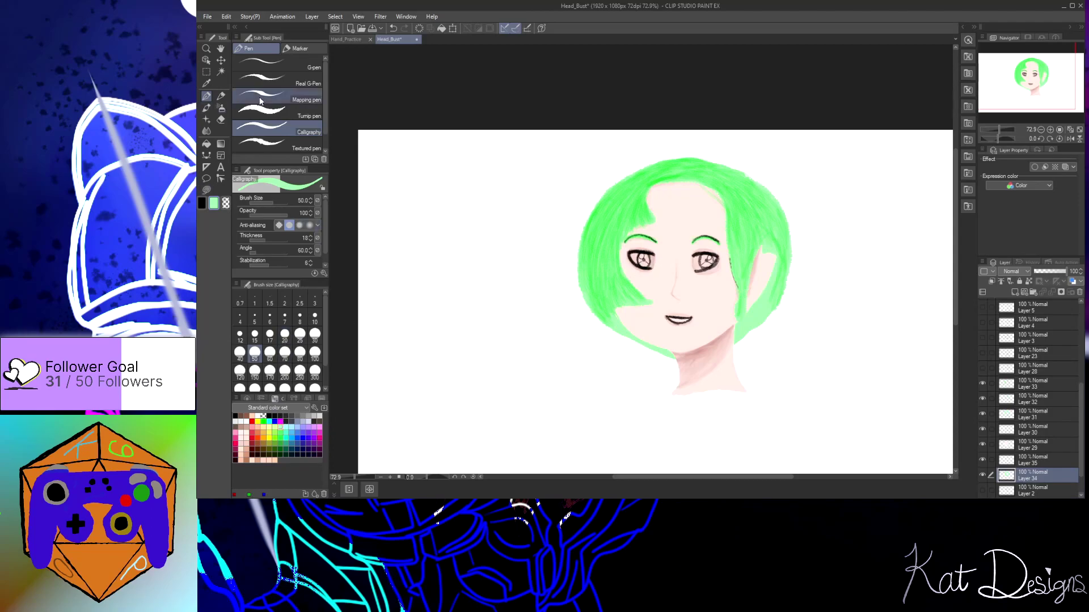
click(283, 110)
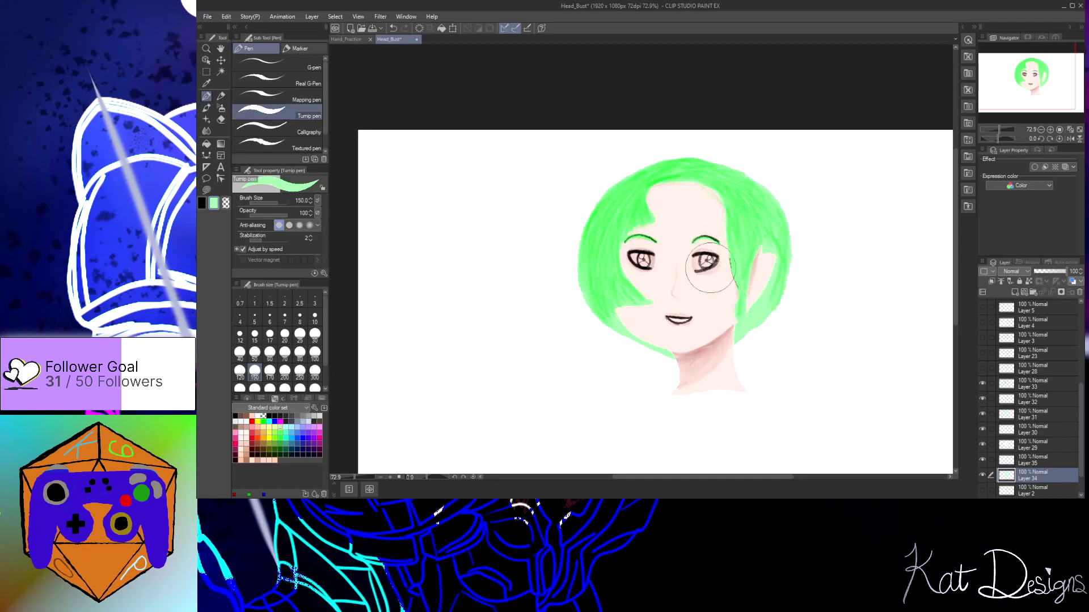
click(983, 445)
mouse_move(692, 238)
mouse_down()
mouse_move(671, 279)
mouse_move(679, 243)
mouse_move(663, 233)
mouse_move(675, 197)
mouse_move(660, 235)
mouse_move(719, 245)
mouse_move(741, 275)
mouse_move(751, 253)
mouse_move(674, 282)
mouse_up()
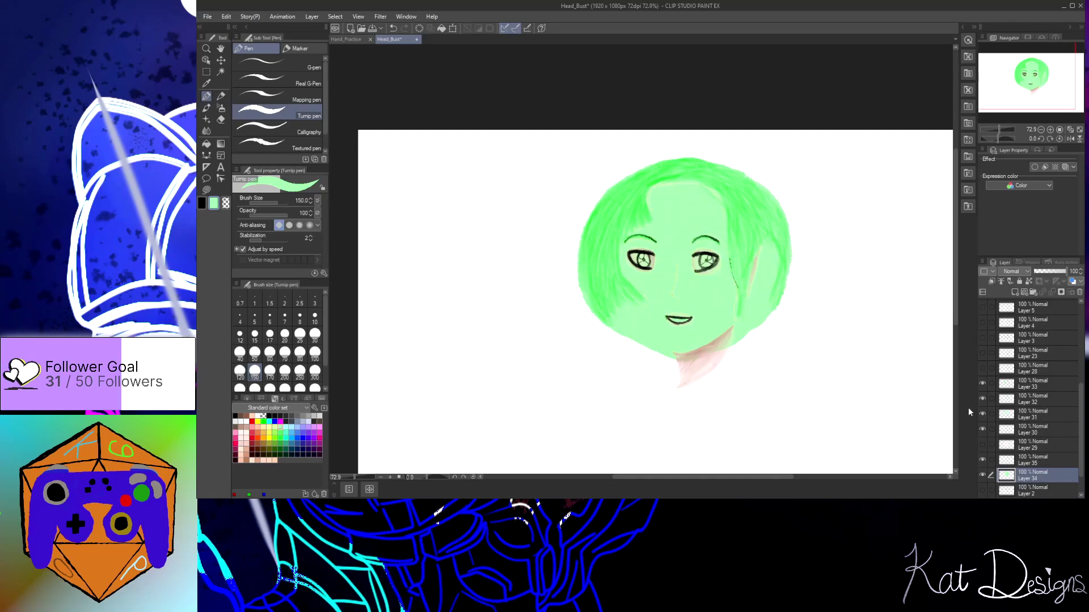
Show Layer 29 again and fill the painted base on Layer 34 with medium green, referring only to the editing layer
click(982, 445)
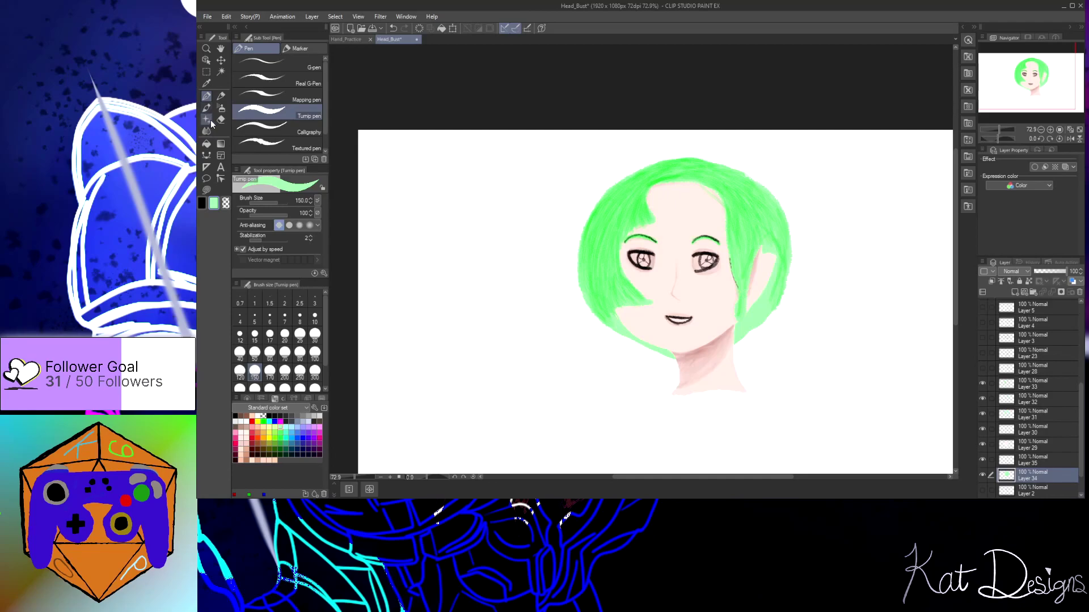
click(207, 144)
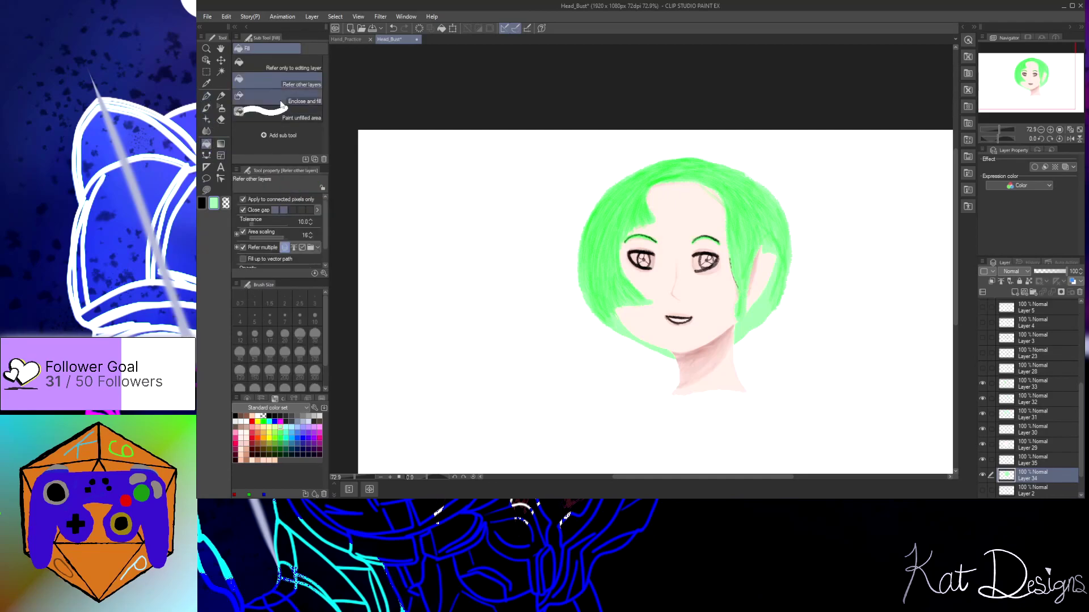
click(289, 63)
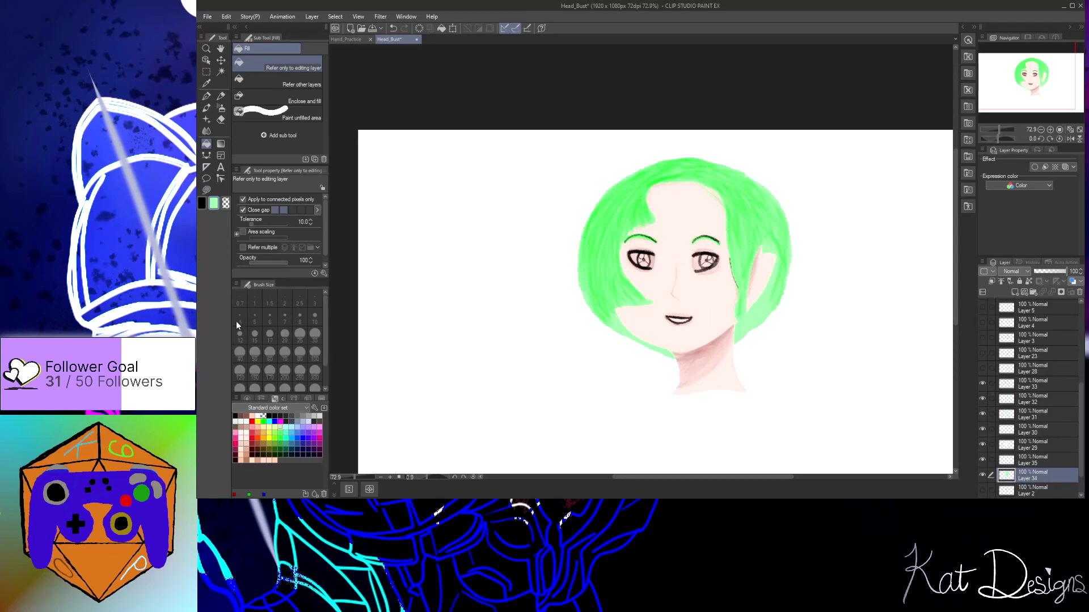
click(282, 431)
click(676, 268)
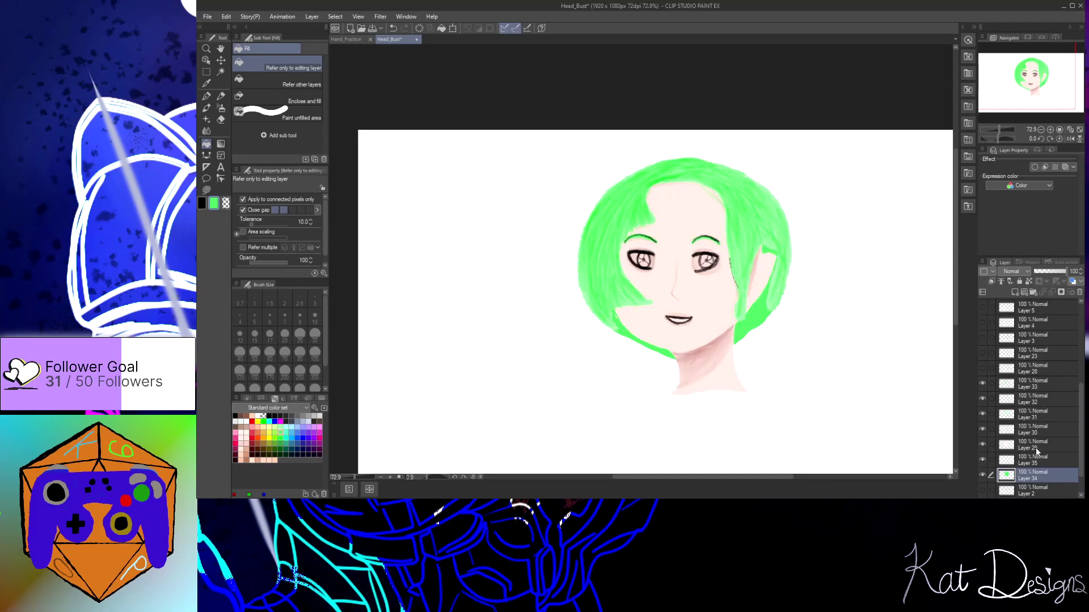
Toggle the visibility of Layers 29 and 30 to examine the green base beneath the skin, ending with Layer 29 hidden
click(983, 444)
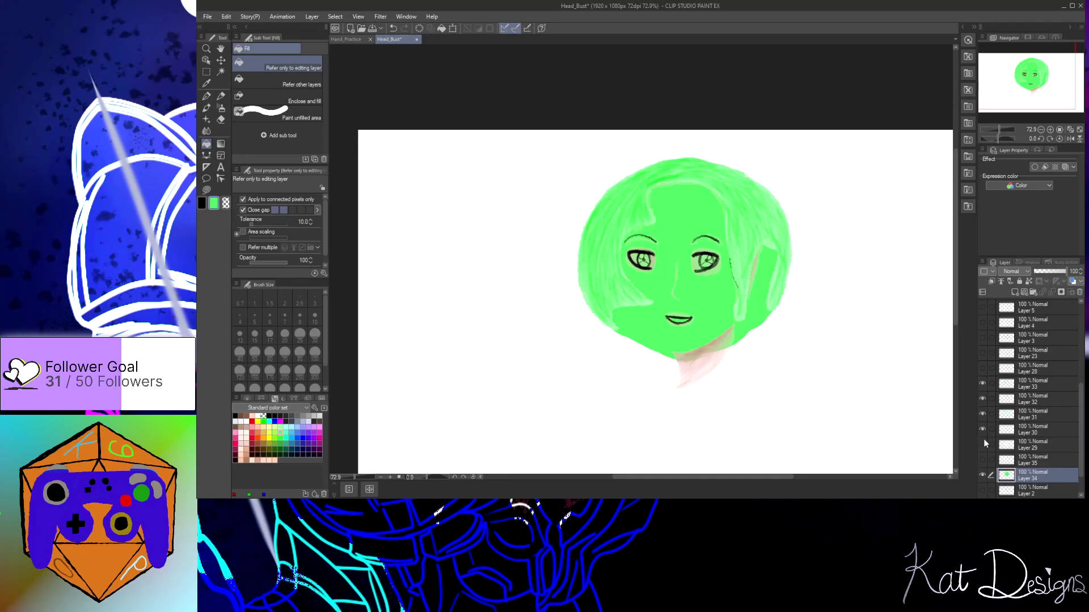
click(983, 430)
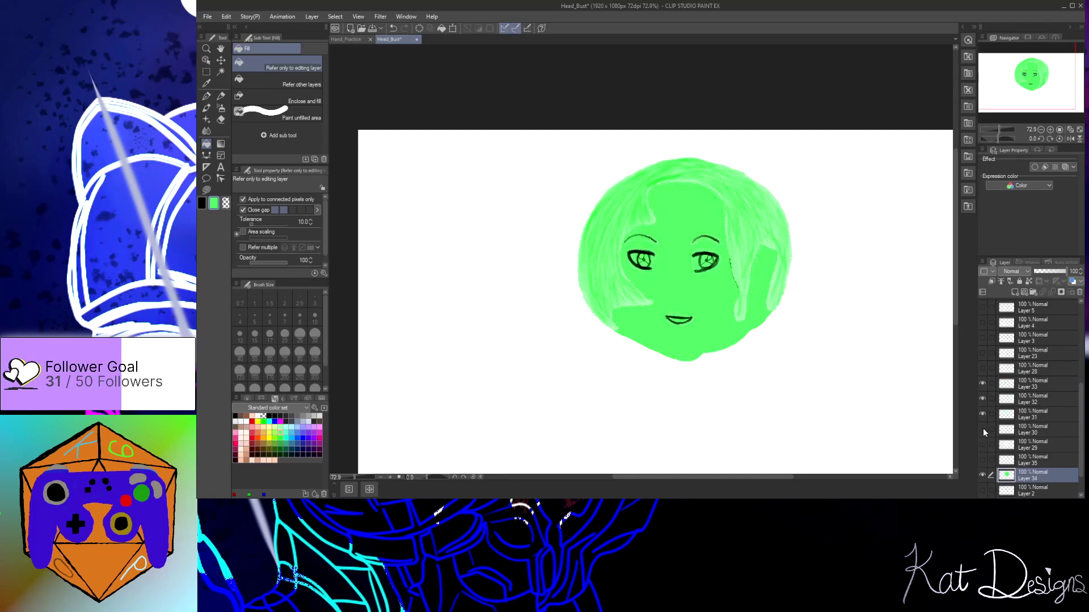
click(982, 430)
click(982, 440)
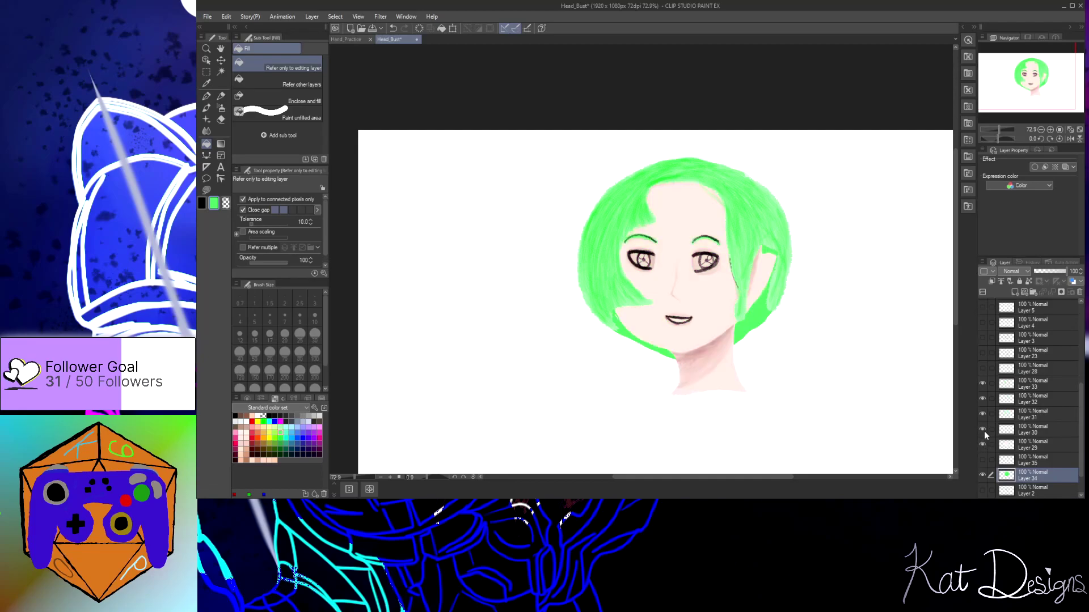
click(982, 444)
click(982, 429)
click(982, 429)
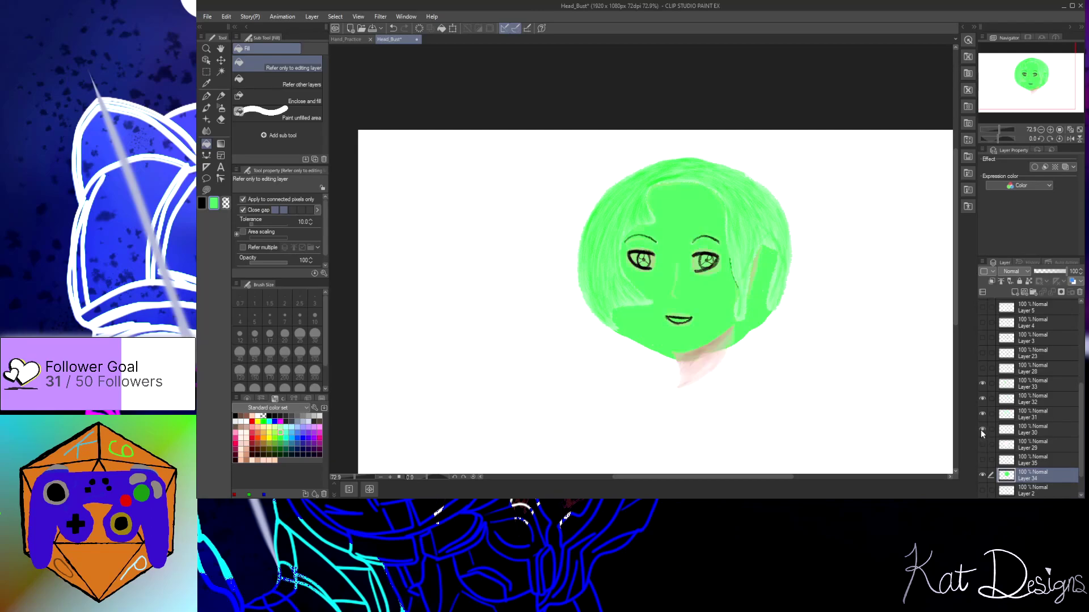
click(983, 445)
click(982, 444)
Make Layer 35 active and visible with the Round watercolor brush ready, keeping Layer 29 hidden
click(206, 96)
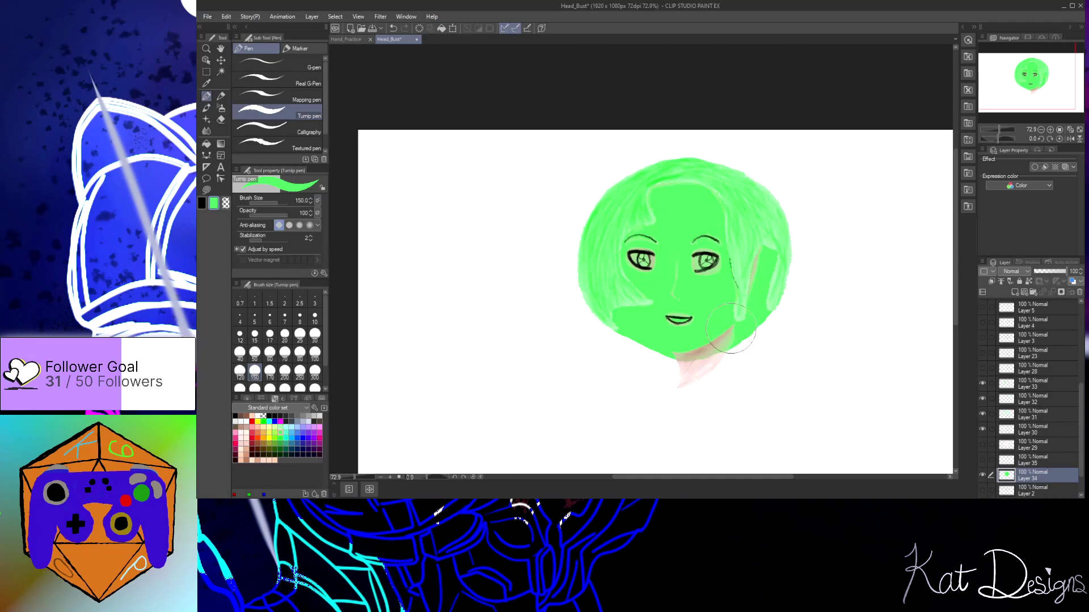
click(207, 107)
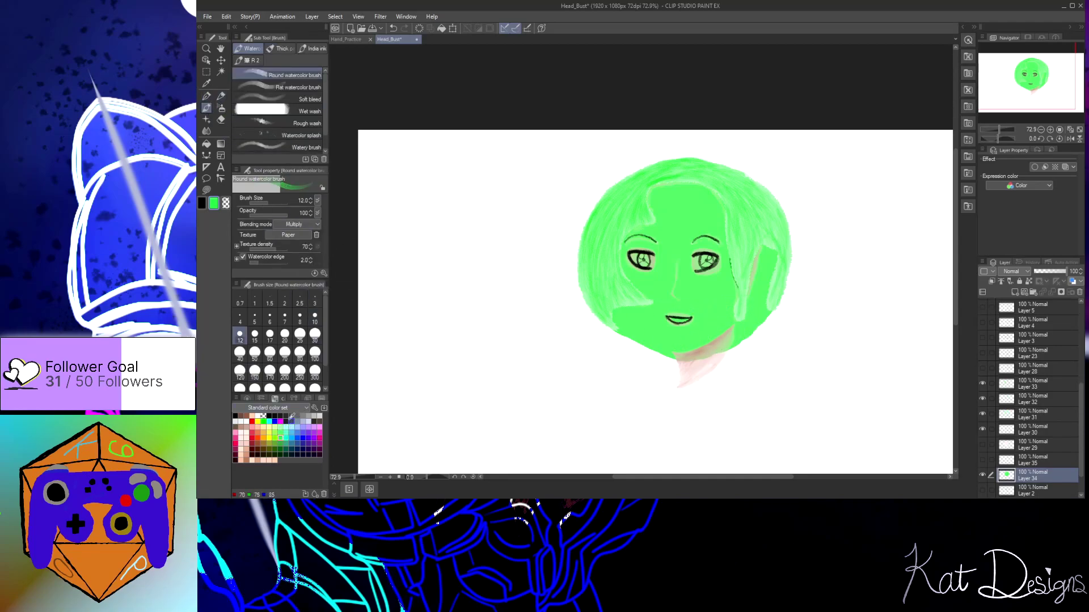
click(1038, 461)
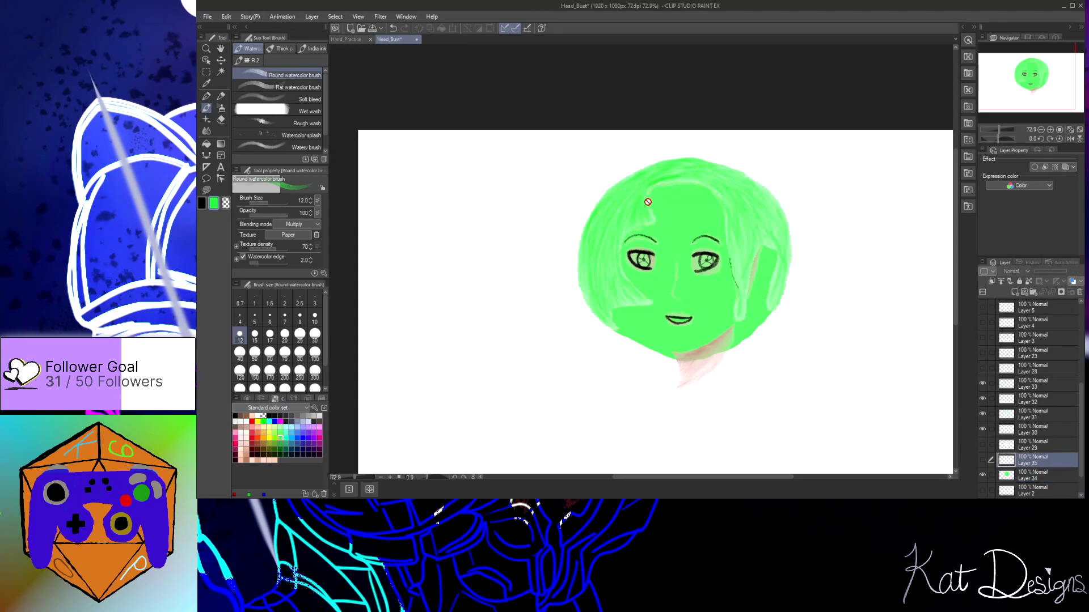
click(982, 464)
click(982, 447)
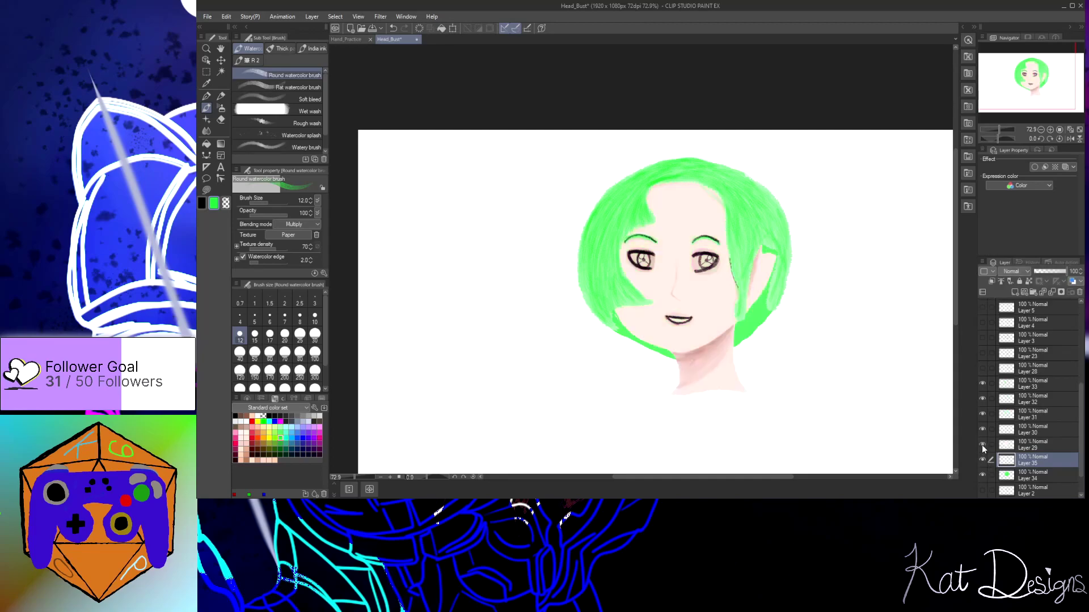
click(982, 447)
Hide Layers 30, 31, 32 and 33 to isolate the green hair base and the face line art
scroll(724, 300, down, 1)
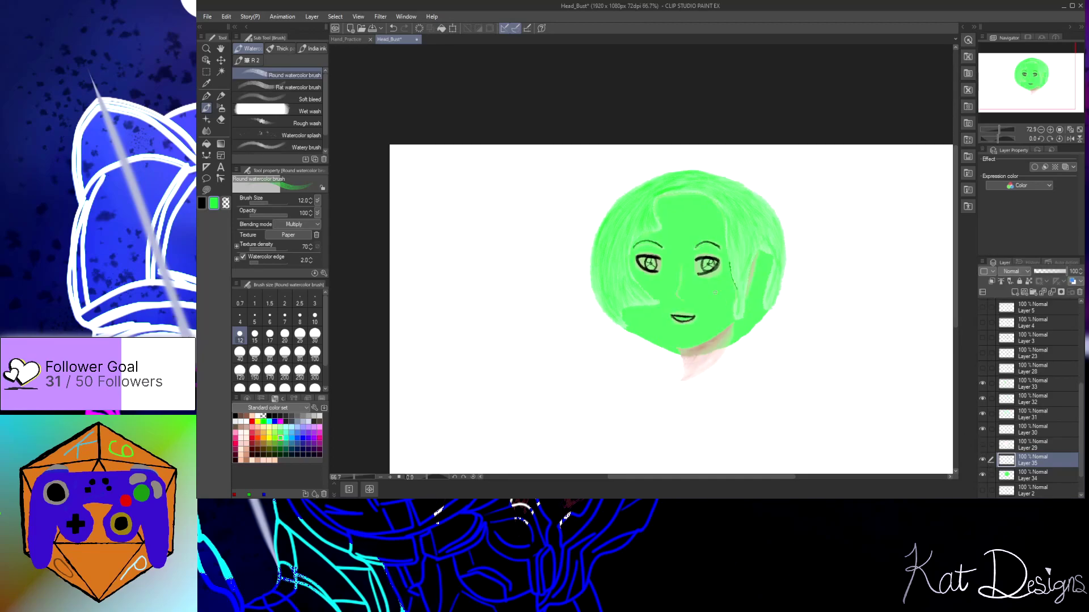
scroll(715, 295, up, 4)
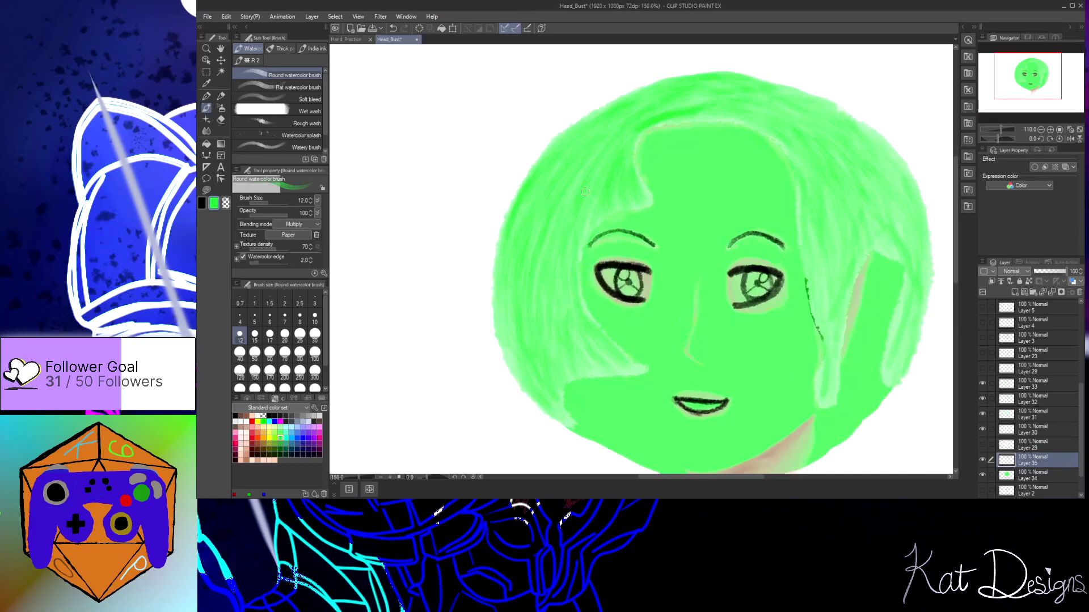
scroll(957, 236, down, 3)
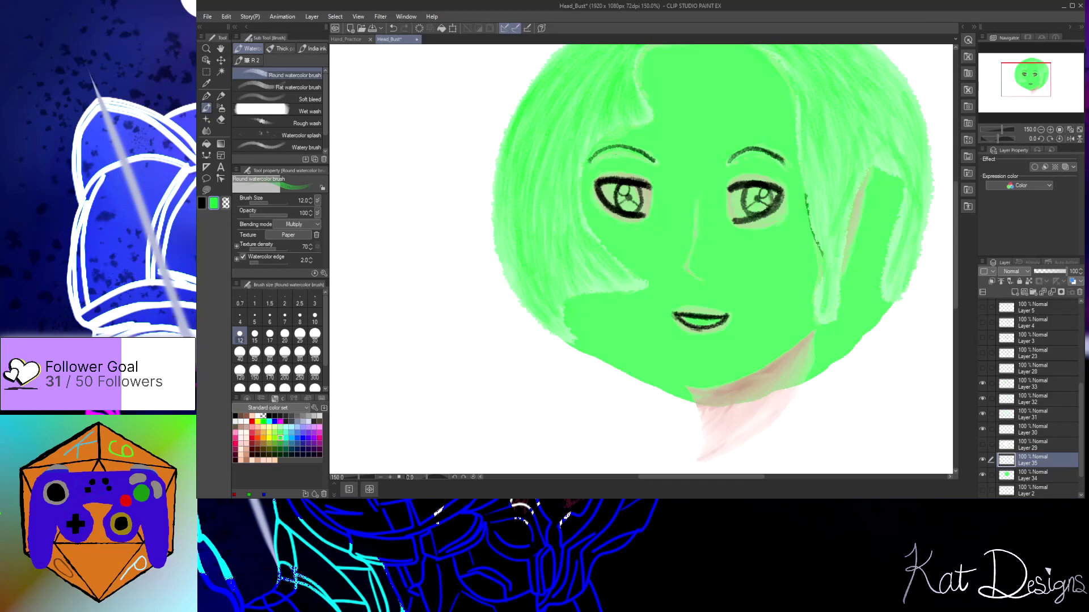
click(982, 413)
click(982, 399)
click(982, 383)
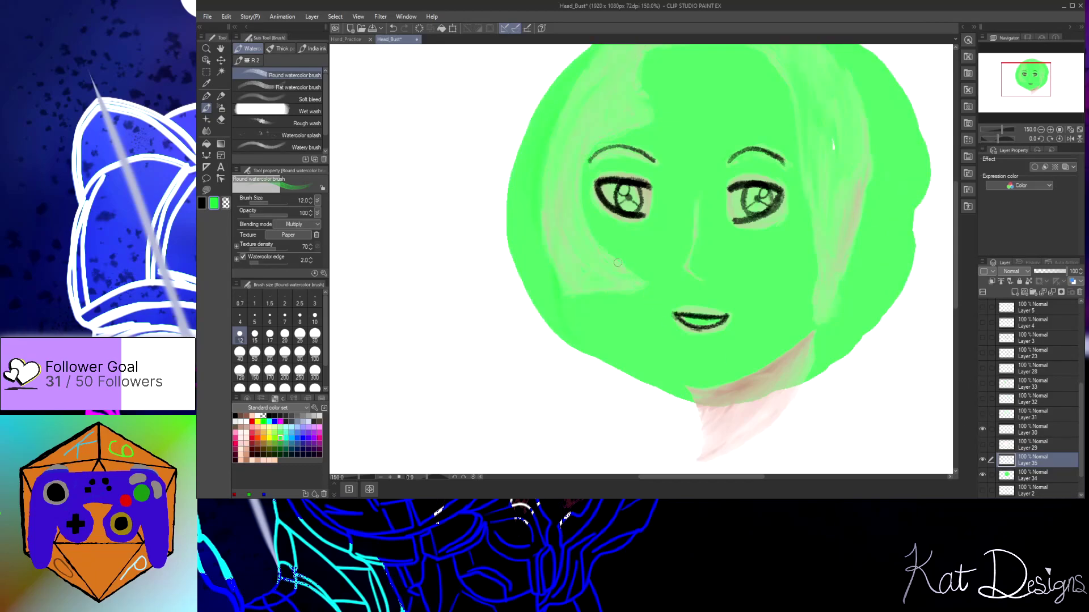
click(982, 429)
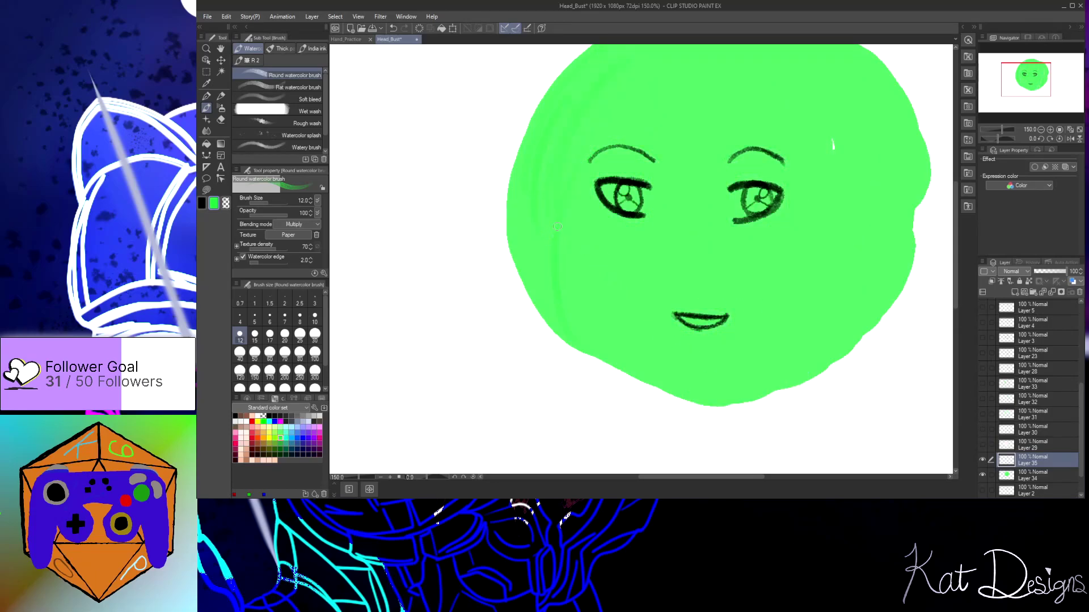
Shade the left edge of the hair base on Layer 35 with darker green strokes using the size 12 Round watercolor brush
scroll(558, 227, up, 1)
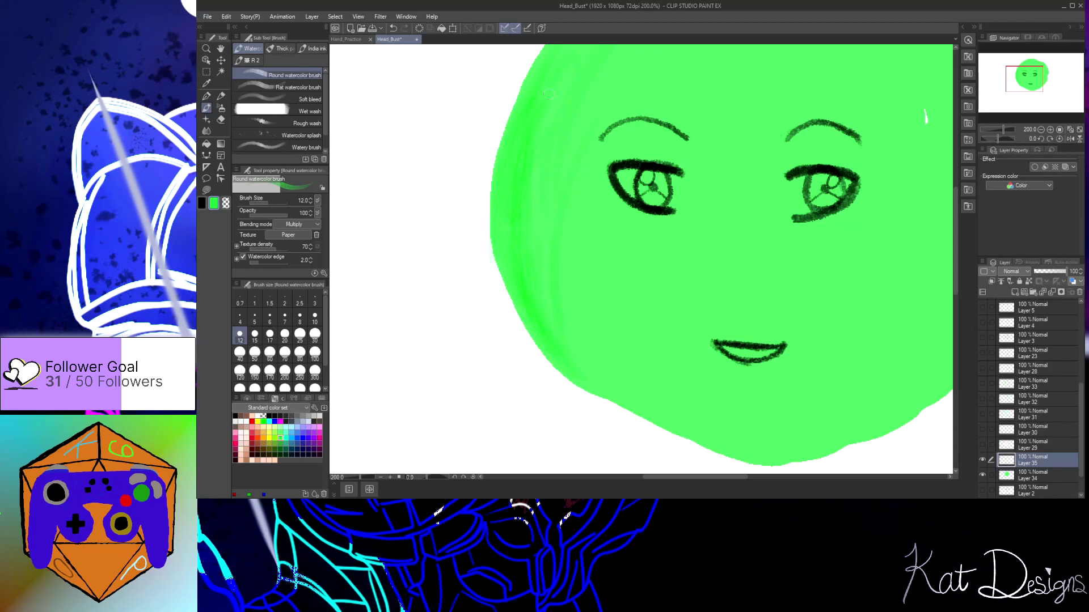
drag(955, 235, 959, 209)
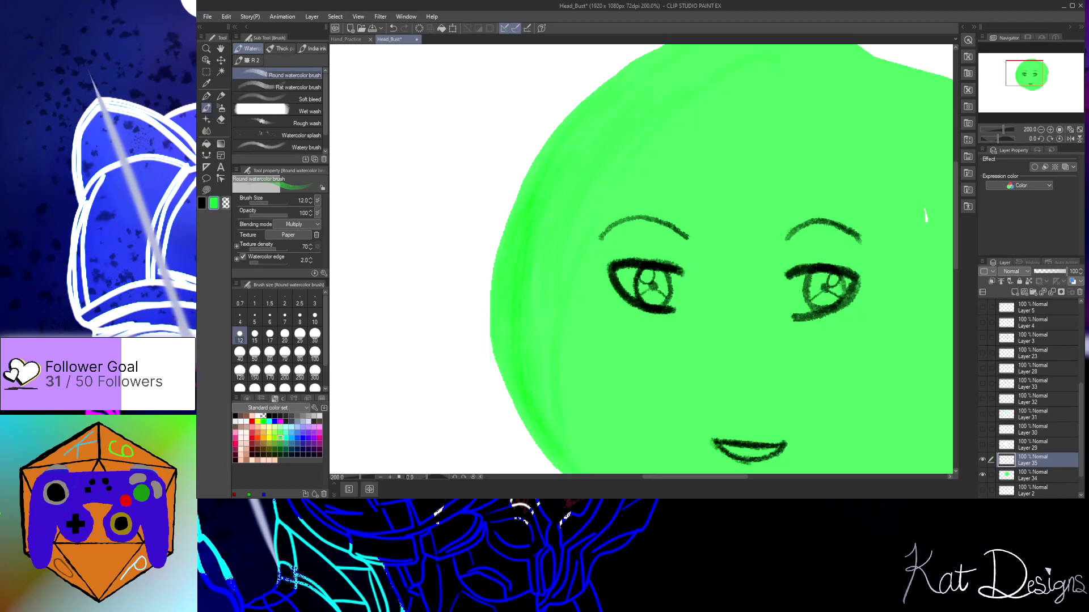
drag(955, 197, 957, 183)
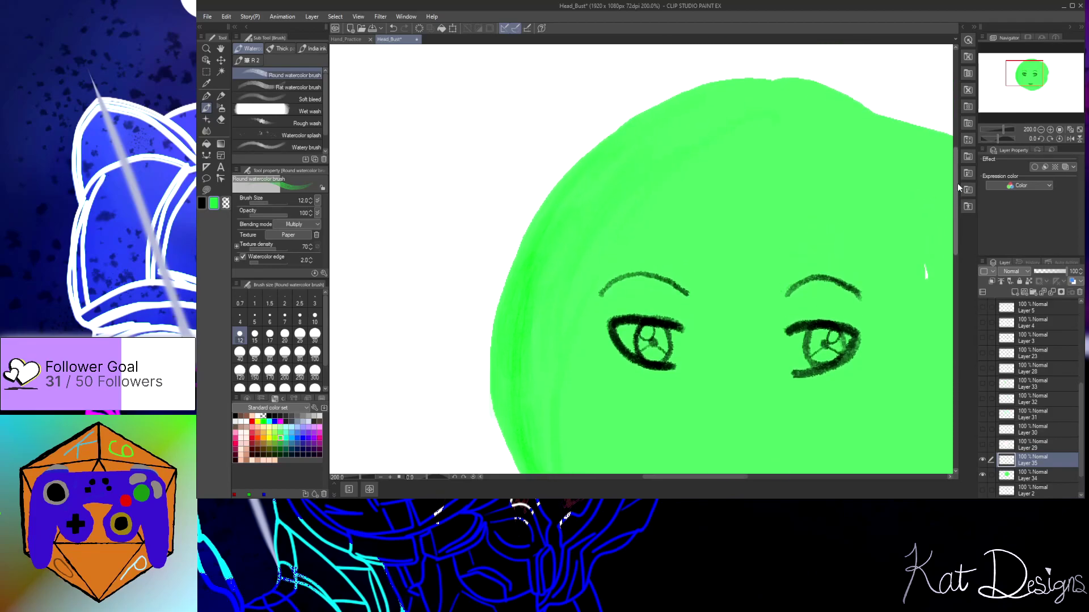
Cover the white gap and smooth the right outline of the hair base on Layer 34 with medium green Turnip pen strokes
click(206, 96)
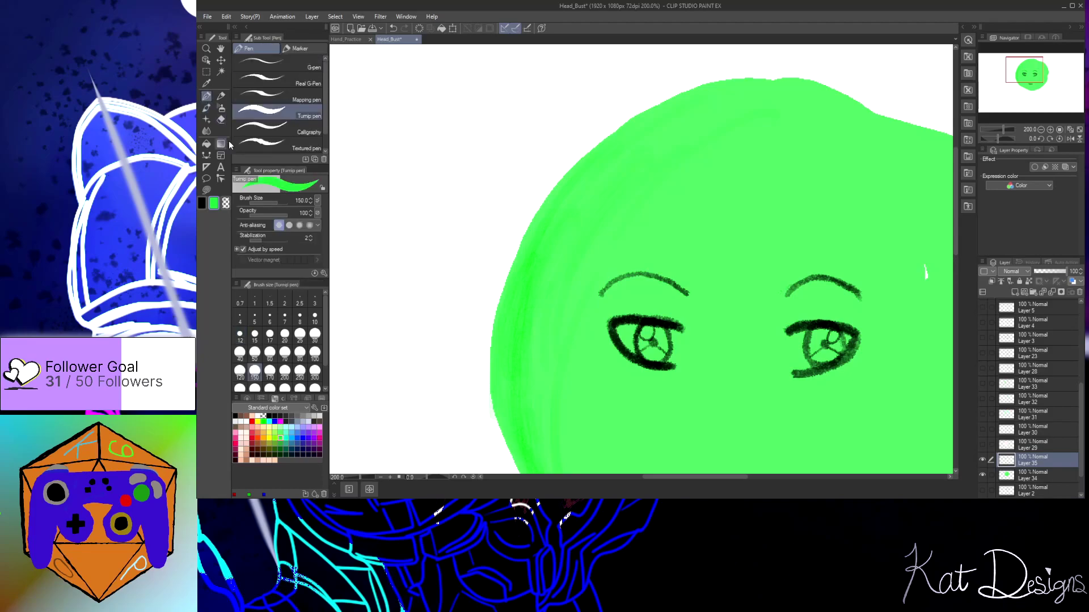
click(1041, 479)
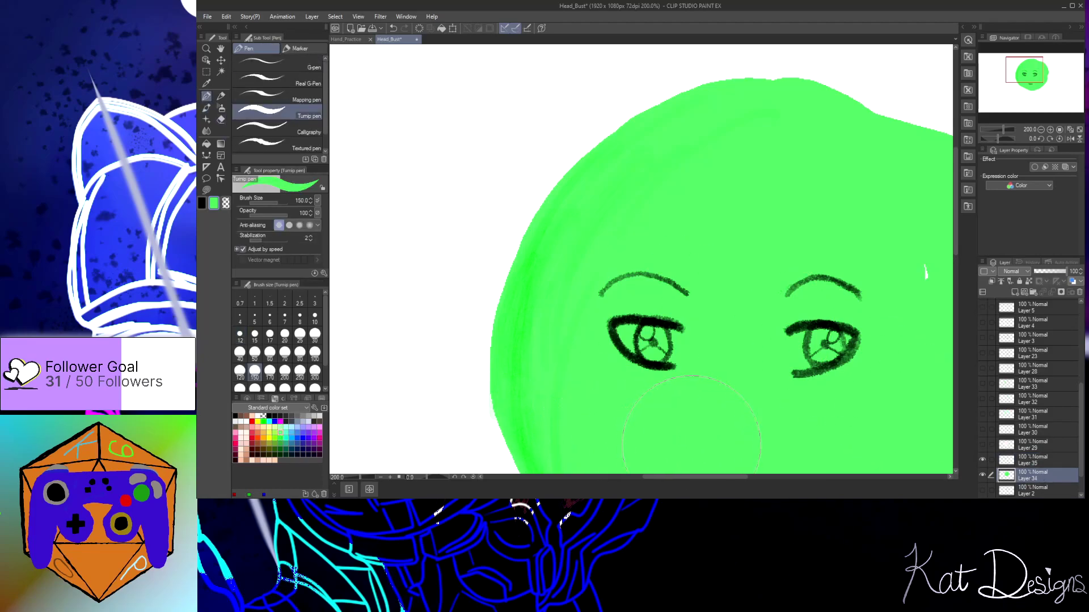
drag(706, 479, 737, 478)
mouse_move(738, 319)
mouse_down()
mouse_move(761, 301)
mouse_move(762, 277)
mouse_up()
mouse_move(745, 235)
mouse_down()
mouse_move(713, 196)
mouse_move(631, 146)
mouse_move(537, 136)
mouse_move(755, 190)
mouse_move(727, 170)
mouse_move(596, 138)
mouse_move(651, 145)
mouse_up()
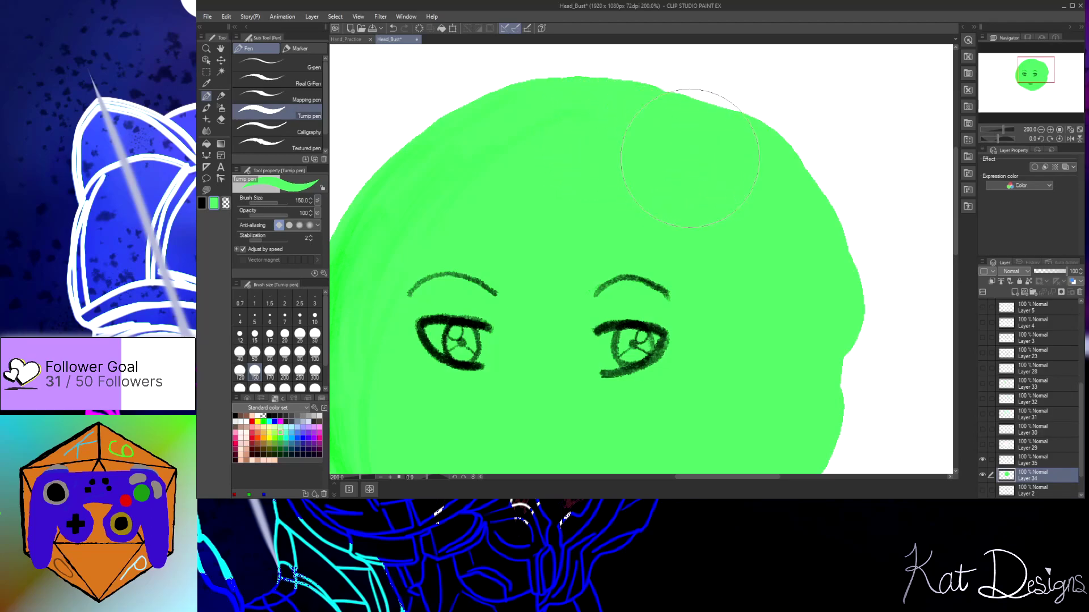
mouse_move(805, 366)
mouse_down()
mouse_move(814, 327)
mouse_move(794, 407)
mouse_move(802, 384)
mouse_up()
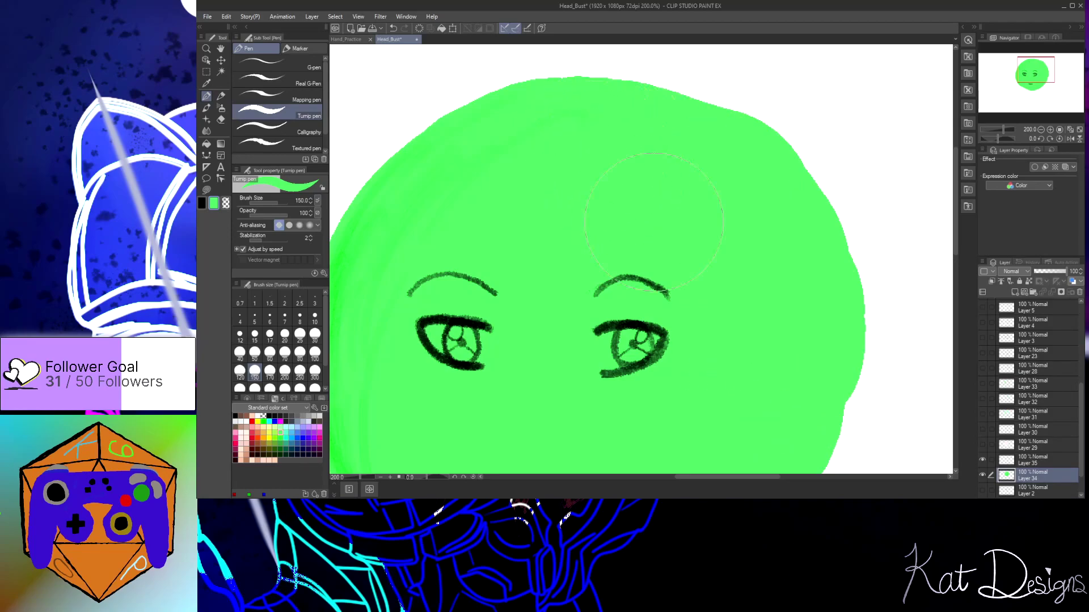
Compare the green base with Layer 31 by toggling that layer's visibility, then leave it hidden and make Layer 35 active
click(982, 415)
click(981, 415)
click(982, 416)
click(981, 415)
click(982, 416)
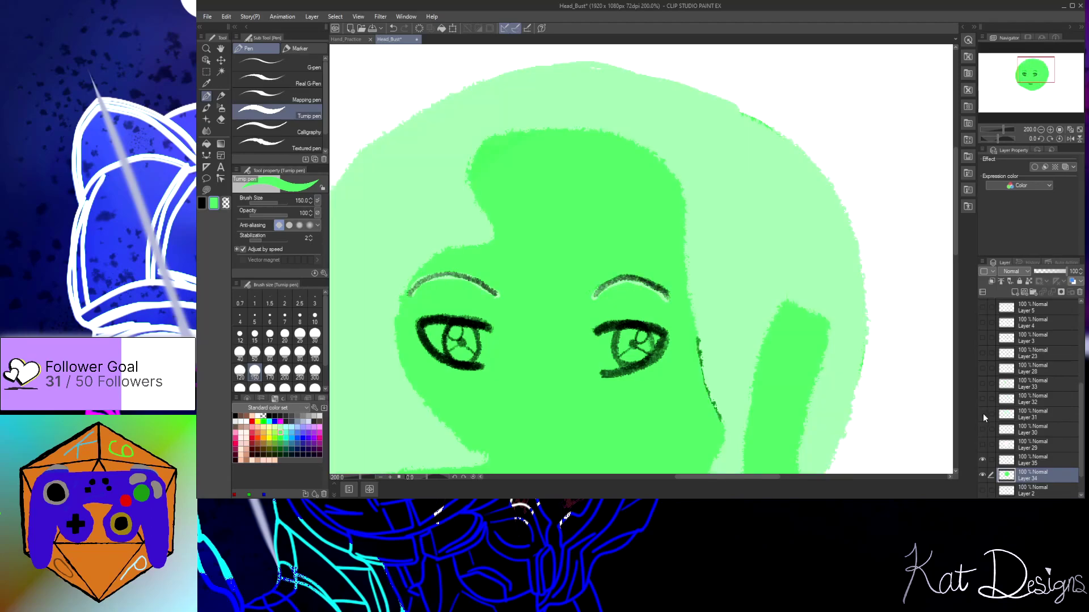
click(982, 415)
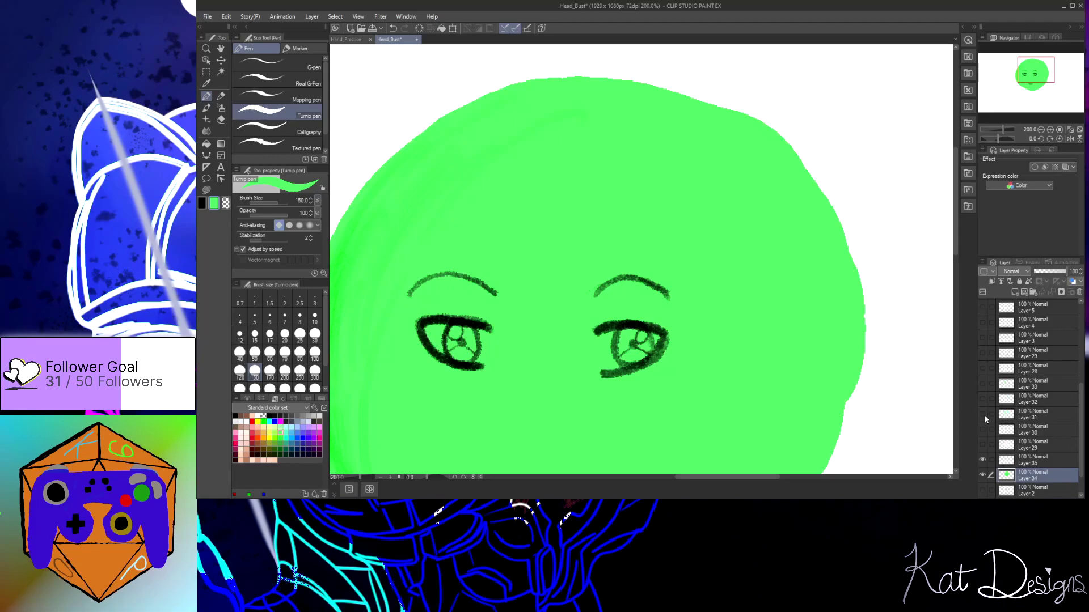
click(1026, 460)
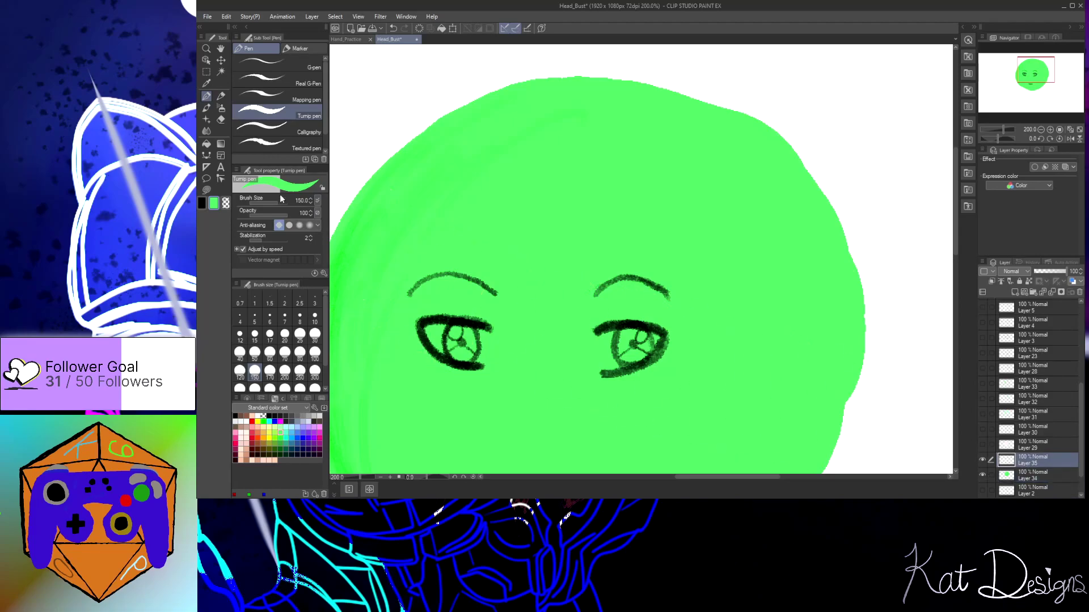
Shade the whole hair base on Layer 35 with long vertical green strokes using the size 12 Round watercolor brush
click(207, 109)
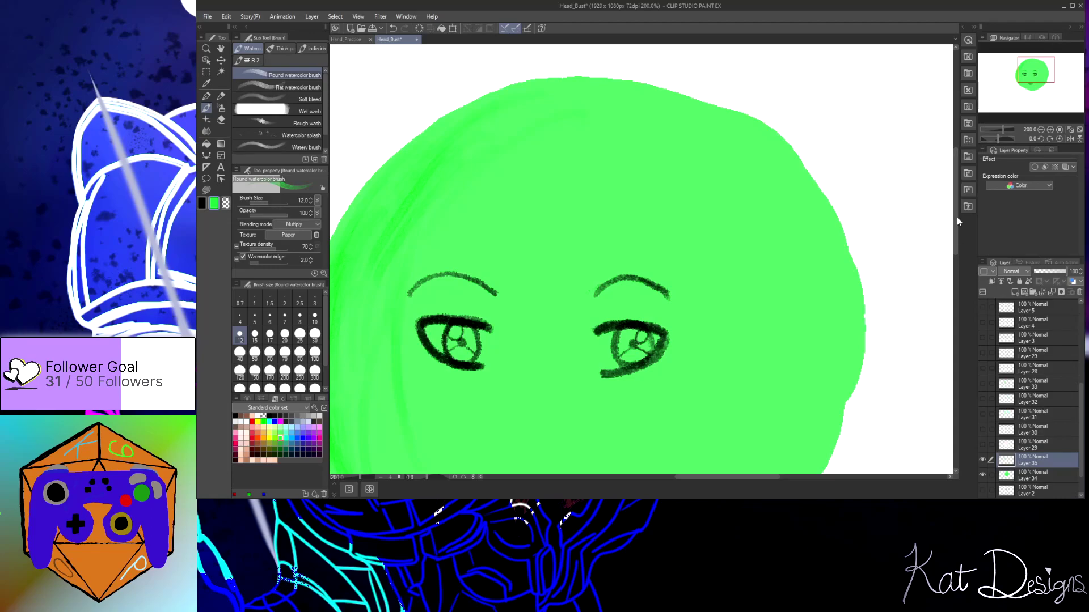
scroll(955, 224, up, 2)
scroll(955, 223, down, 5)
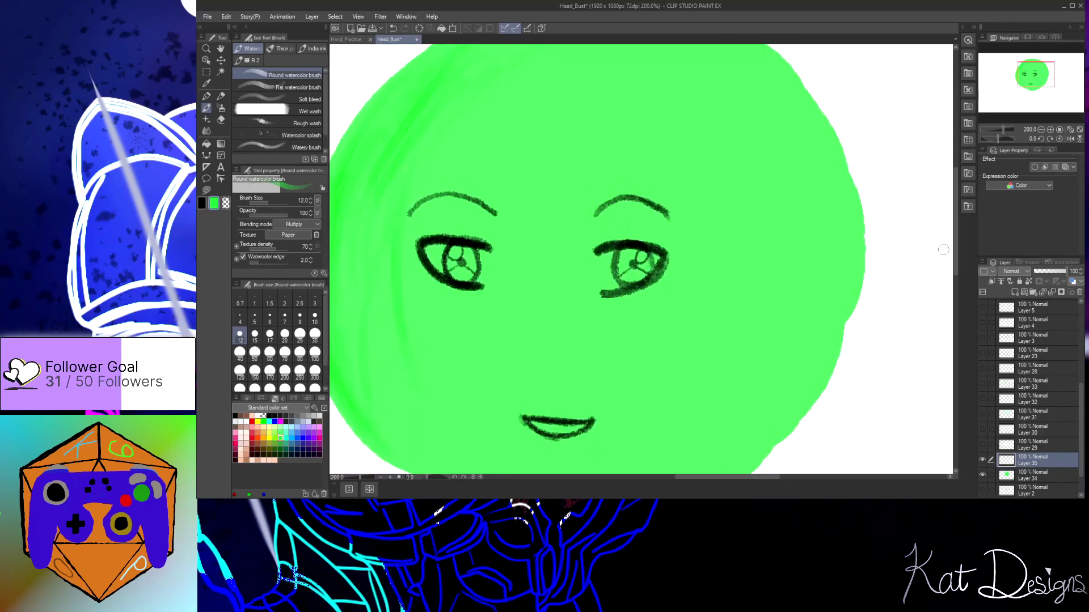
scroll(742, 289, down, 2)
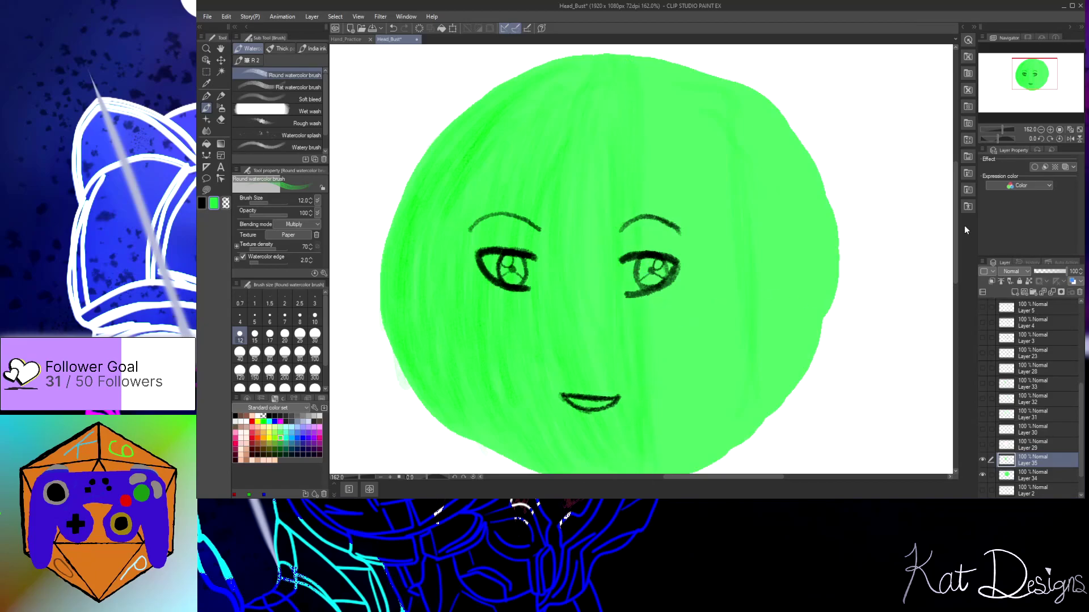
drag(955, 248, 955, 274)
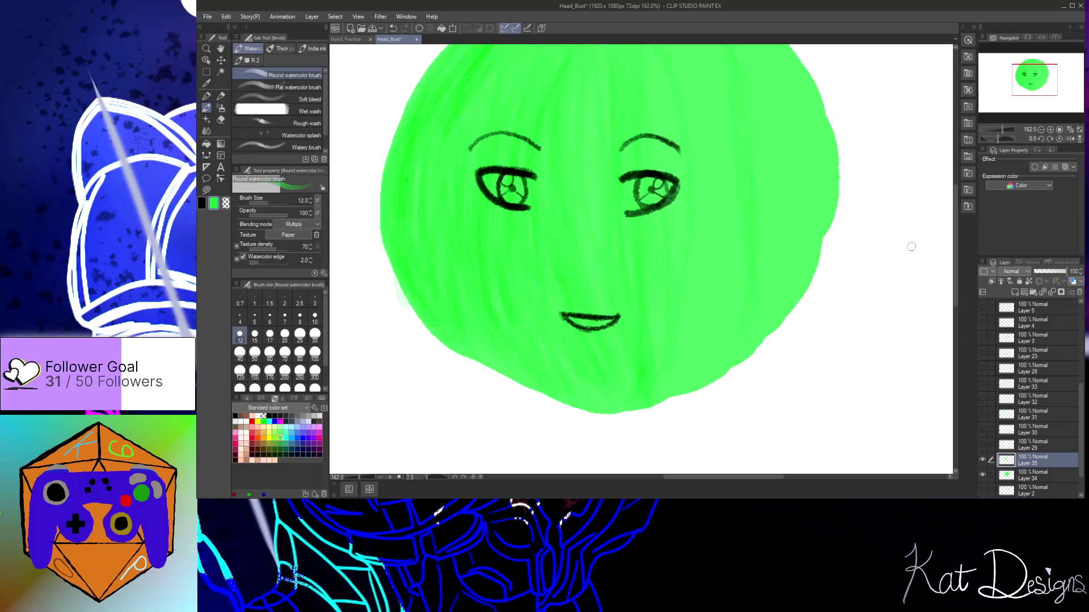
scroll(956, 260, up, 1)
scroll(955, 260, up, 3)
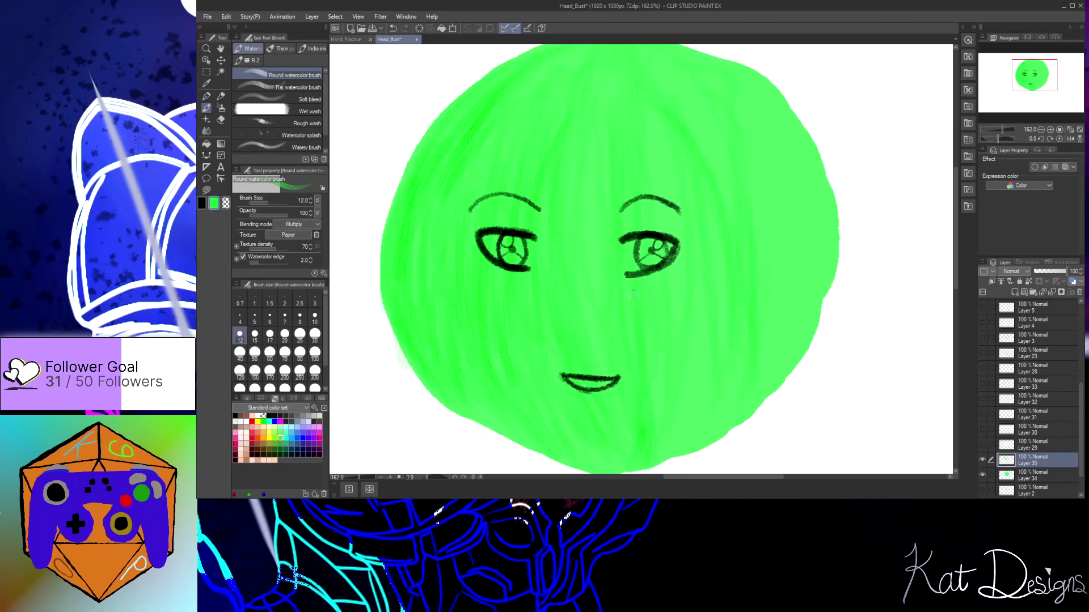
Show Layers 29, 30, 31, 32 and 33 to bring back the skin and front hair over the shaded base
click(983, 445)
click(983, 426)
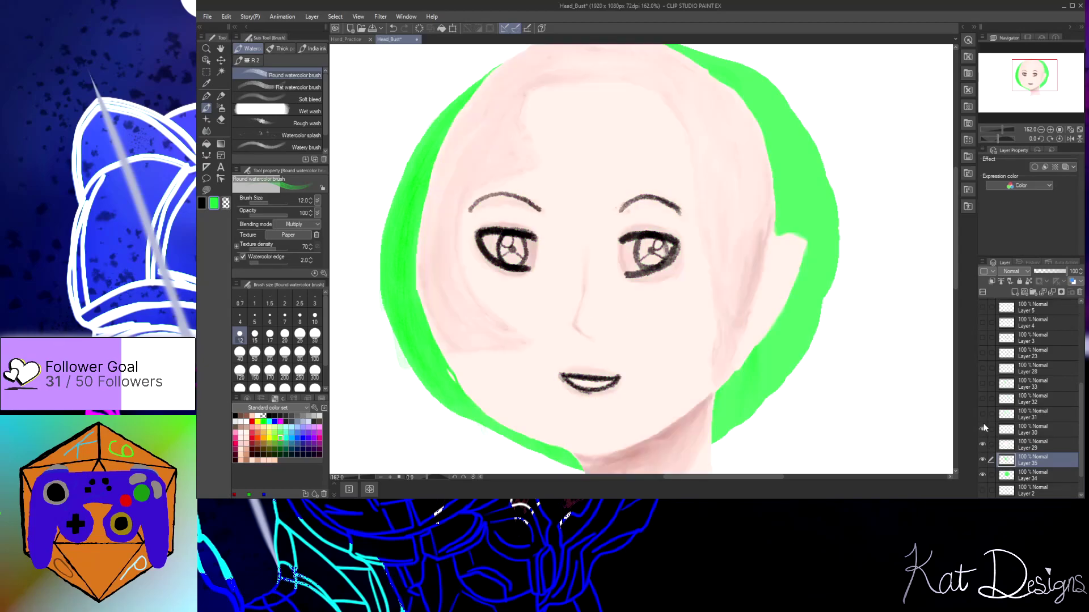
click(983, 413)
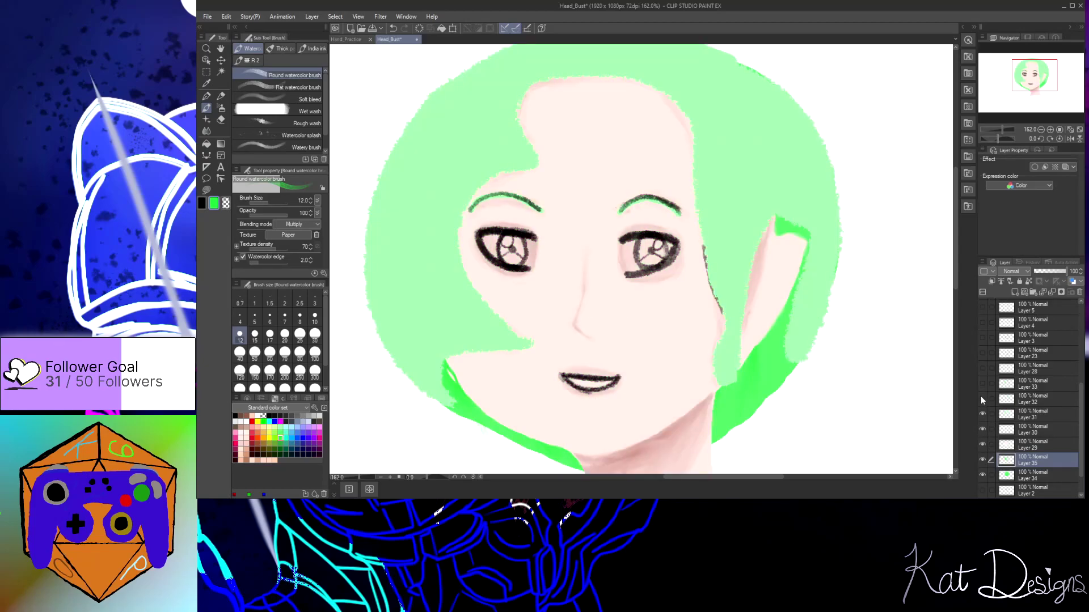
click(982, 399)
click(983, 383)
click(983, 368)
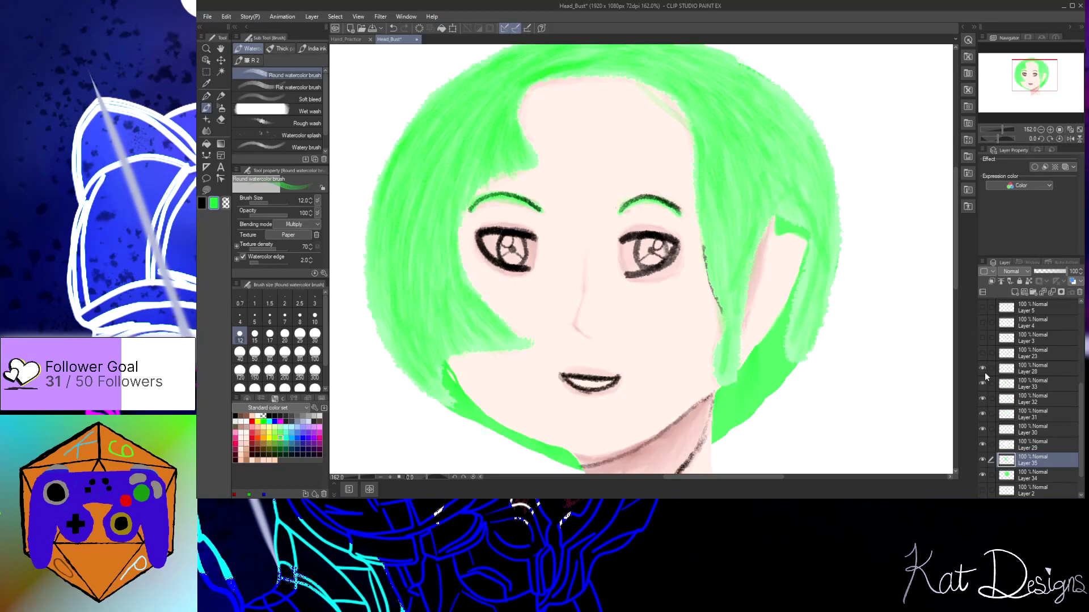
click(983, 369)
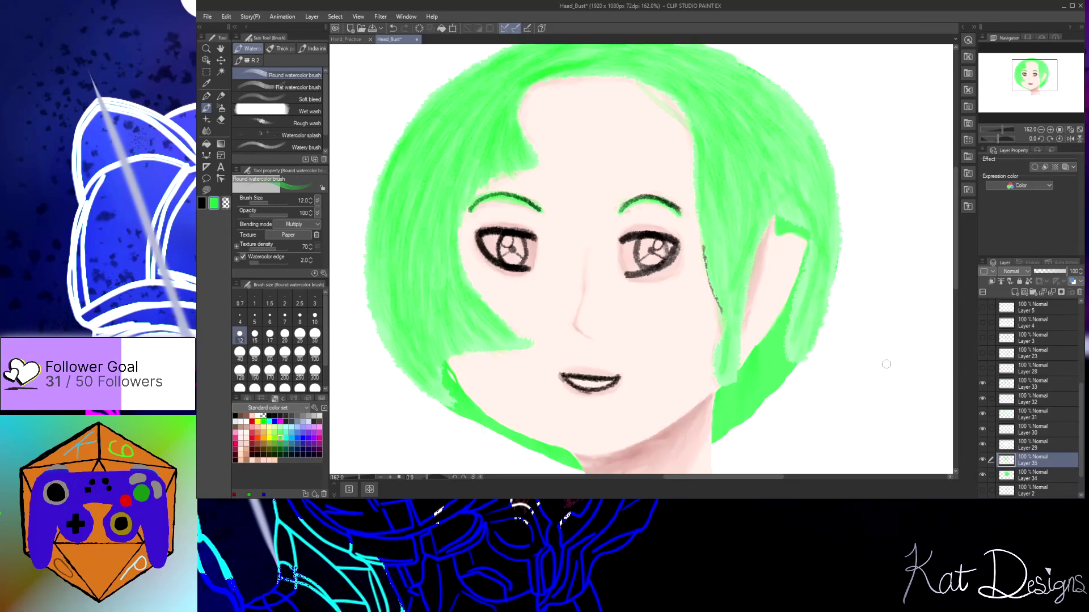
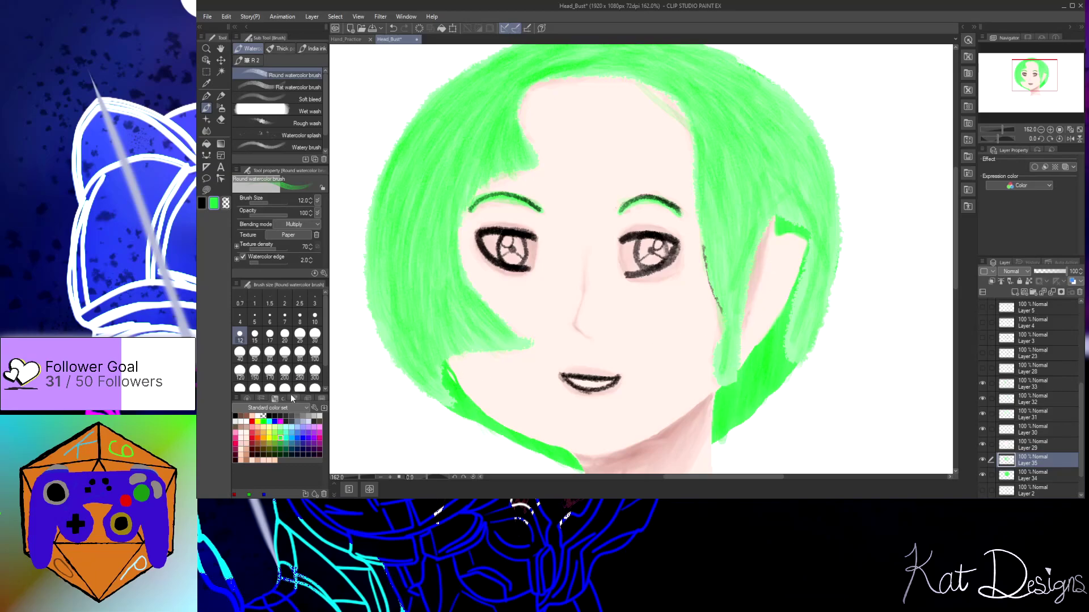
Add a new raster layer directly above Layer 35 and choose a darker green from the Standard color set
click(281, 442)
click(1013, 293)
click(281, 440)
click(982, 384)
click(982, 398)
click(981, 414)
click(981, 445)
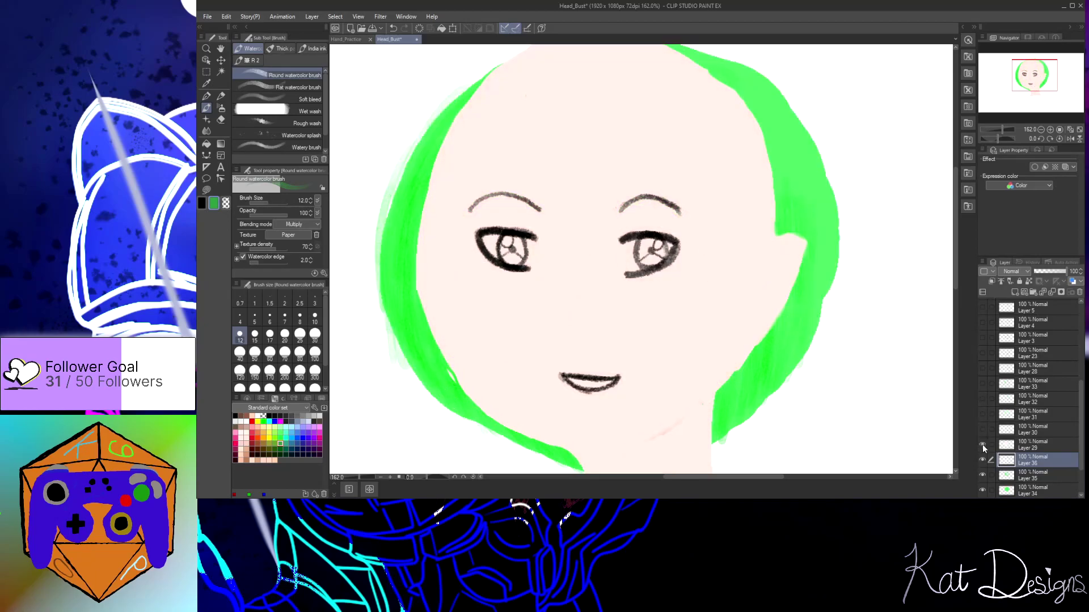
click(983, 430)
click(982, 445)
click(981, 414)
click(982, 398)
click(982, 384)
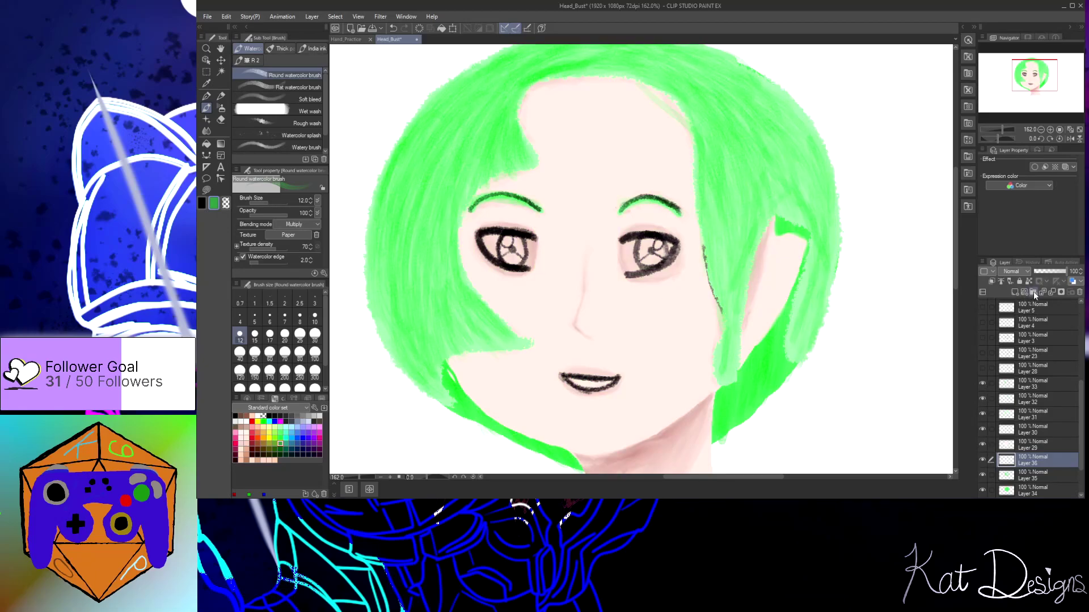
Group skin Layers 29 and 30 in a new folder above Layer 36 and hide that folder
click(1016, 440)
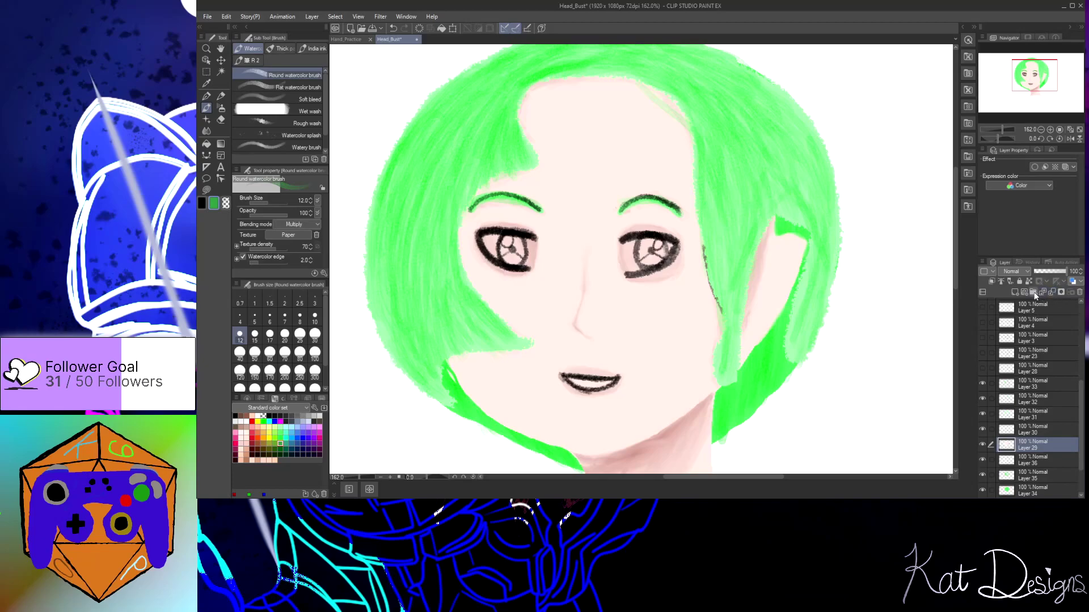
click(1051, 293)
drag(1030, 430, 1036, 449)
click(983, 431)
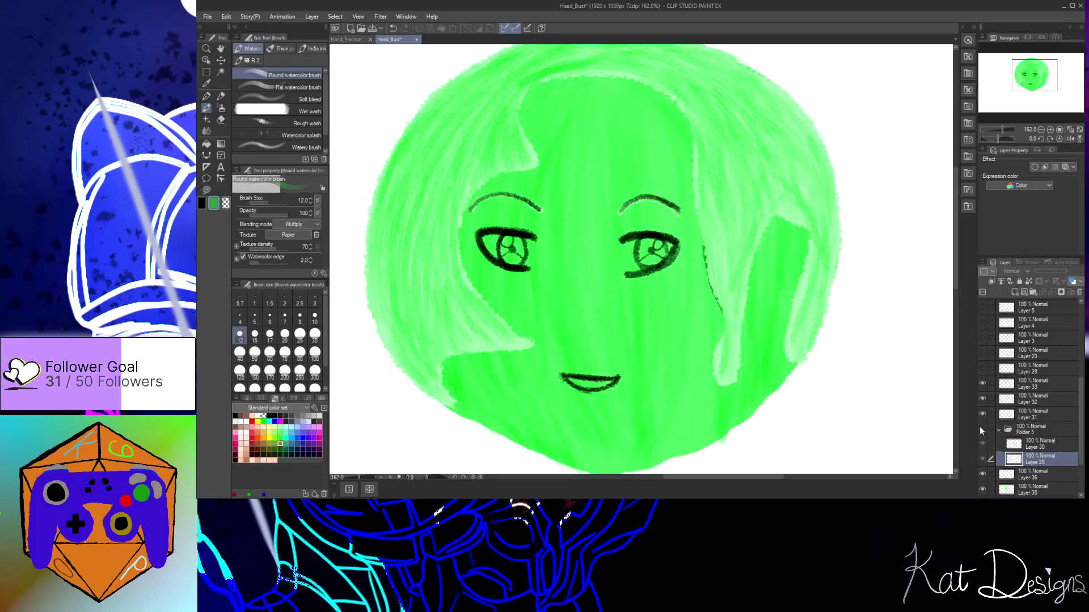
Group front hair Layers 31, 32 and 33 in a second new folder and hide that folder
click(1030, 382)
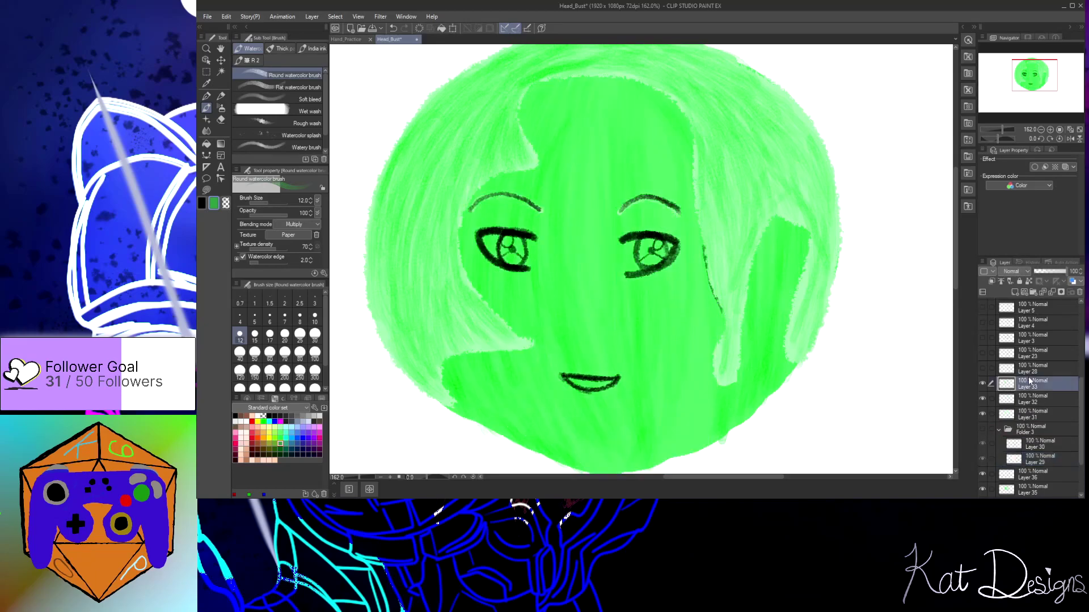
click(1033, 292)
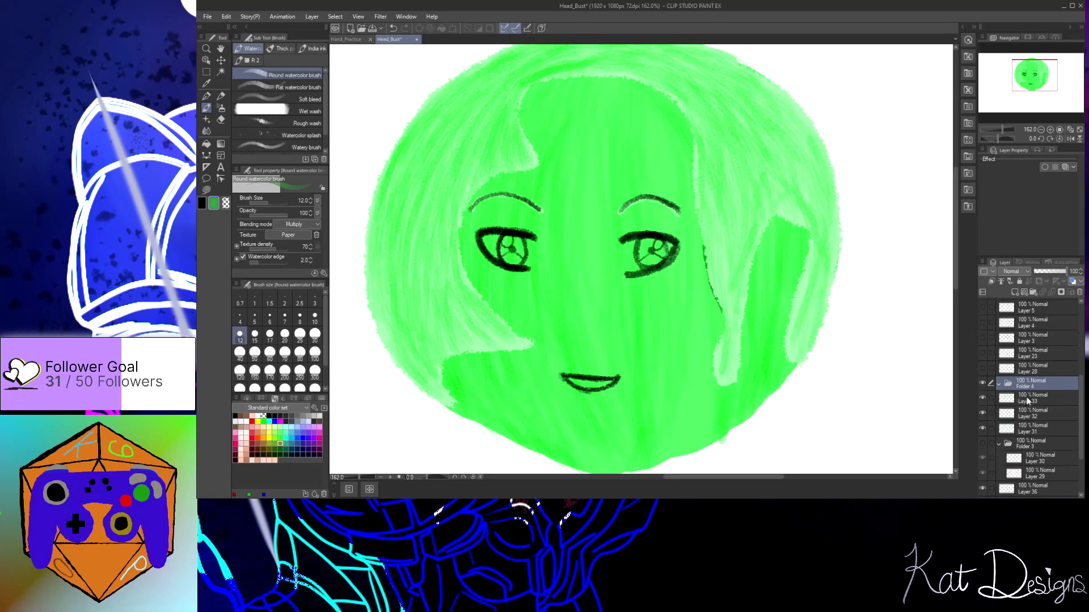
drag(1029, 414, 1032, 392)
click(984, 383)
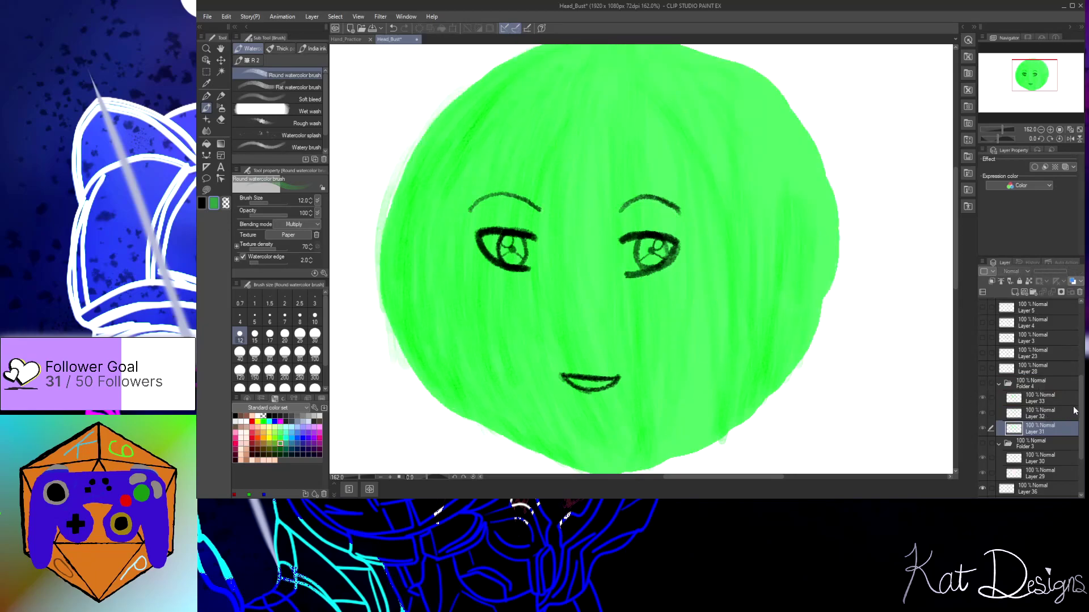
Paint curved dark green strand strokes down the left part of the hair on Layer 36 with the size 12 Round watercolor brush
scroll(1052, 433, down, 3)
click(1030, 426)
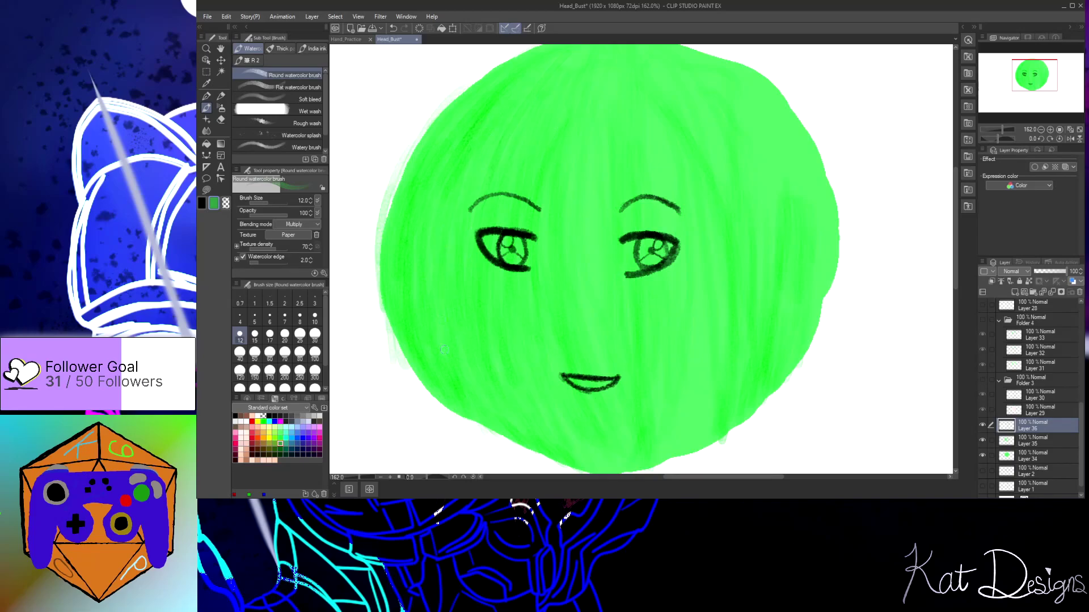
key(p)
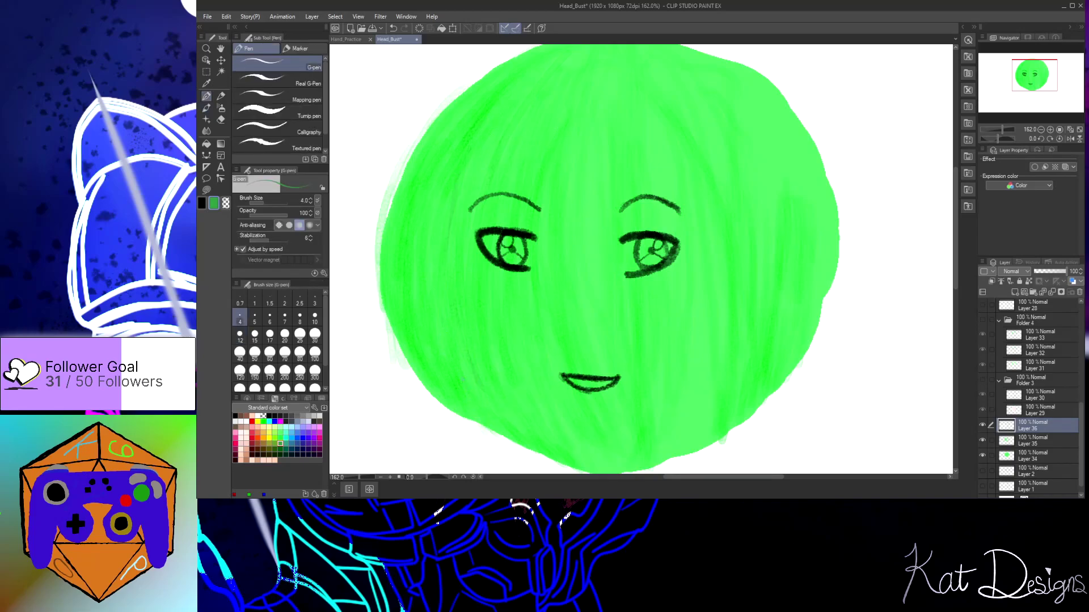
click(282, 116)
click(212, 109)
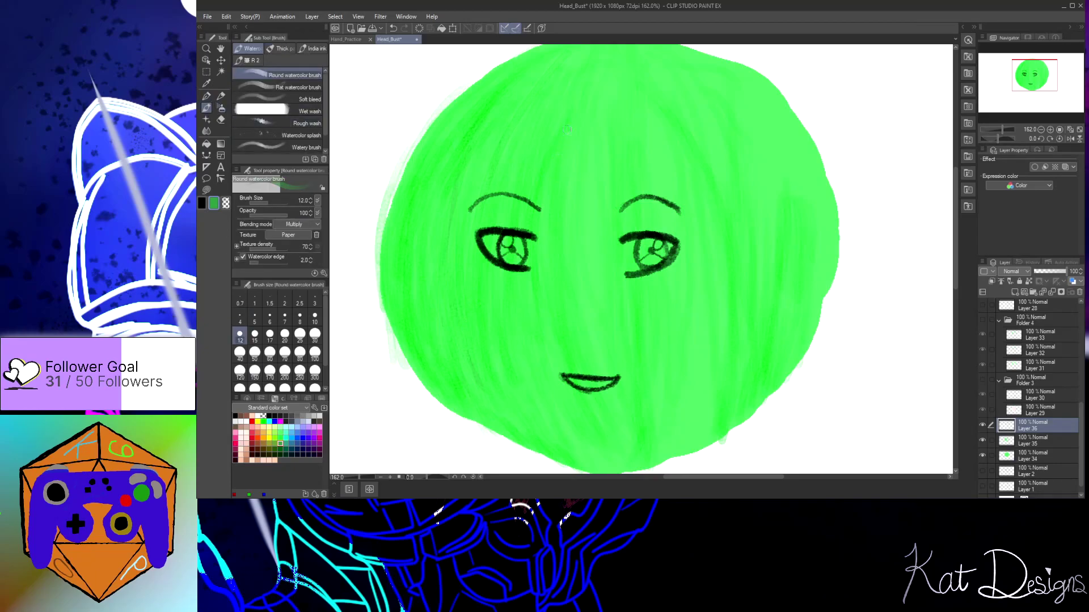
drag(455, 220, 447, 264)
drag(411, 346, 431, 389)
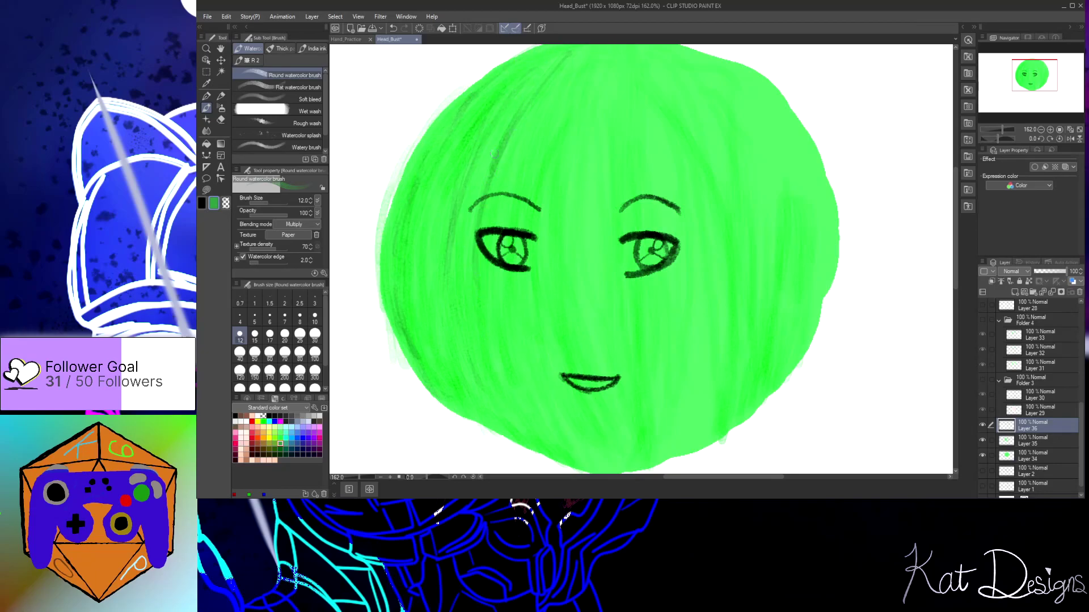
drag(502, 122, 450, 264)
drag(443, 307, 449, 351)
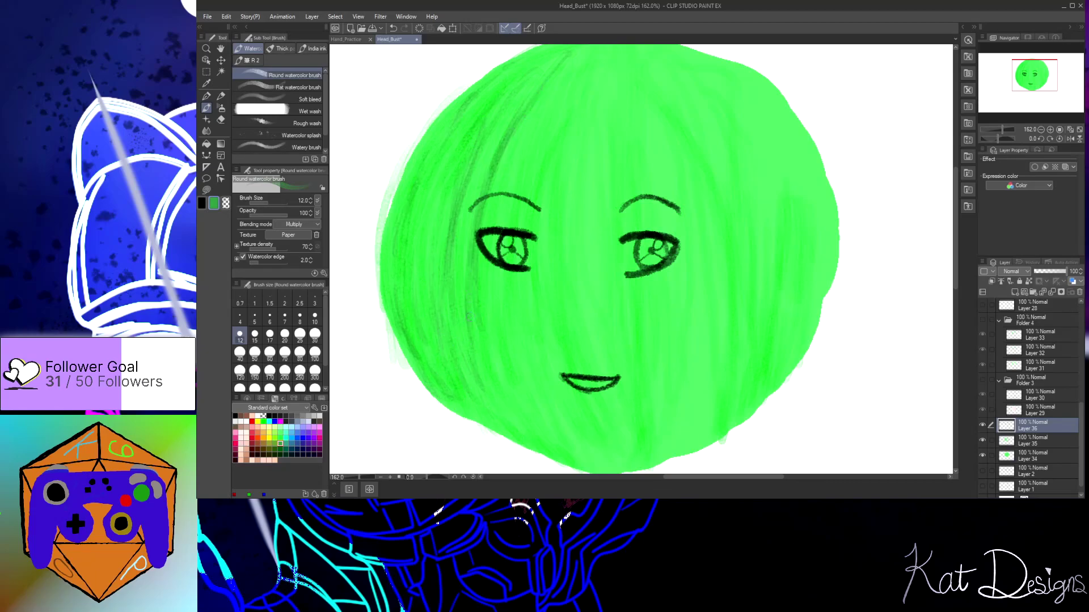
drag(565, 49, 478, 180)
drag(508, 382, 491, 428)
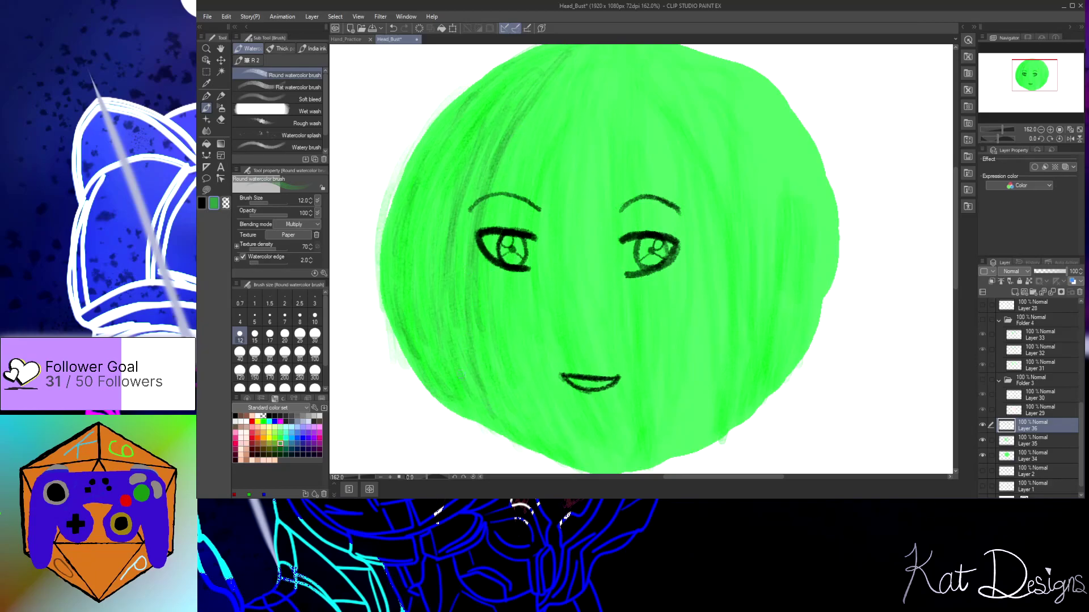
drag(448, 368, 436, 389)
drag(455, 328, 461, 373)
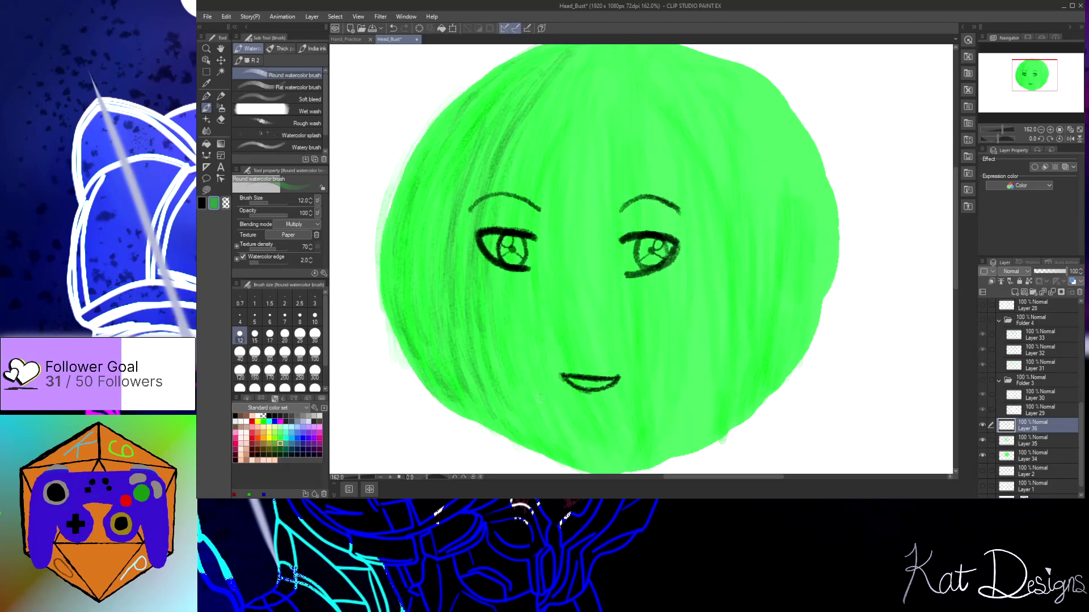
drag(484, 330, 506, 396)
drag(491, 288, 492, 299)
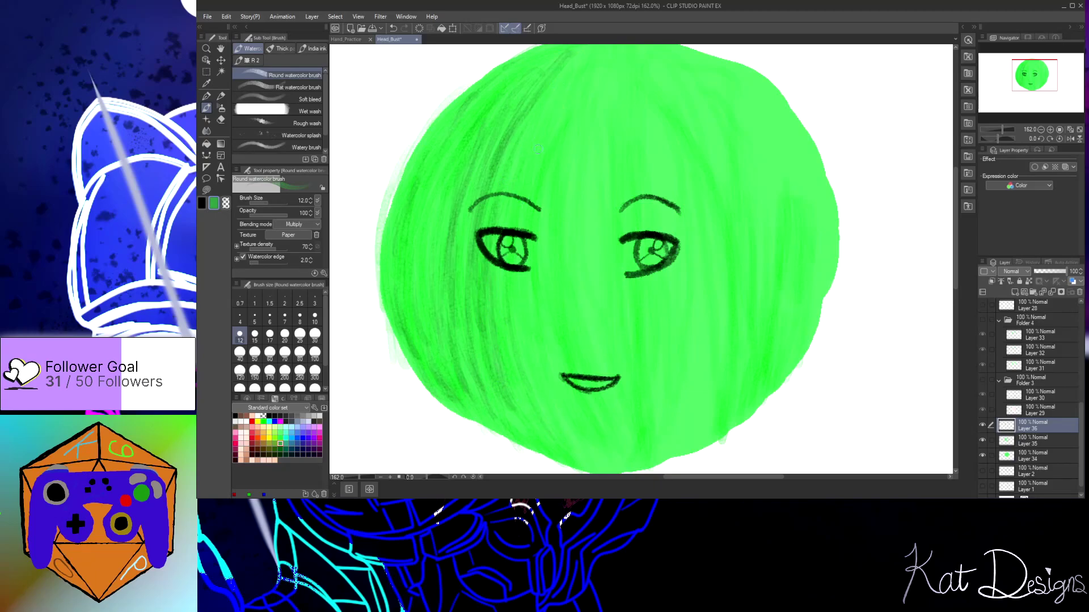
Collapse Folders 3 and 4, toggle their visibility to check the strands against the portrait, and leave both hidden
click(998, 379)
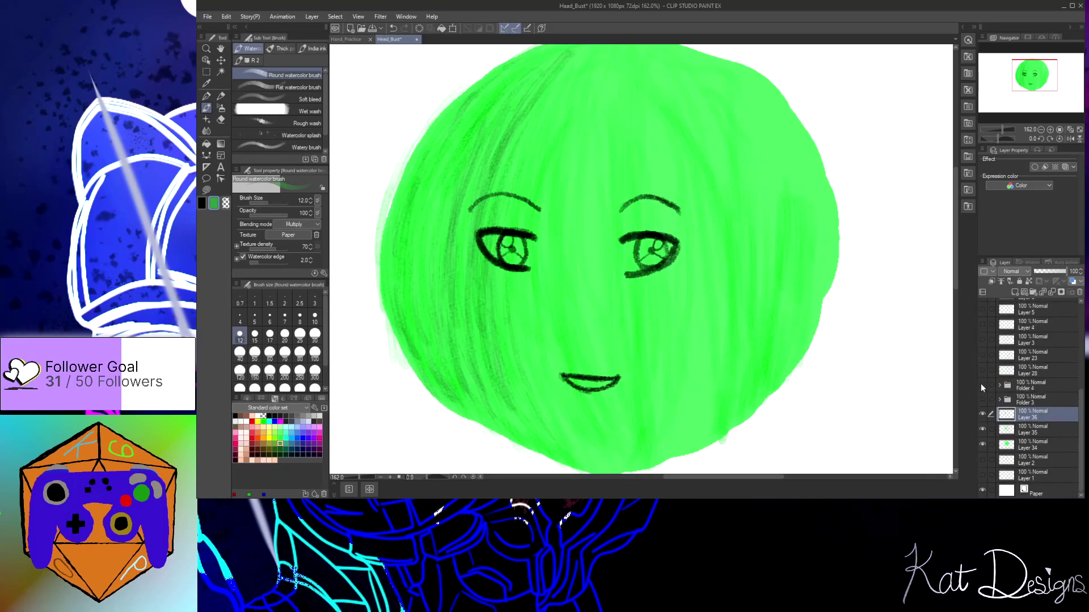
click(983, 400)
click(983, 399)
click(982, 385)
click(982, 399)
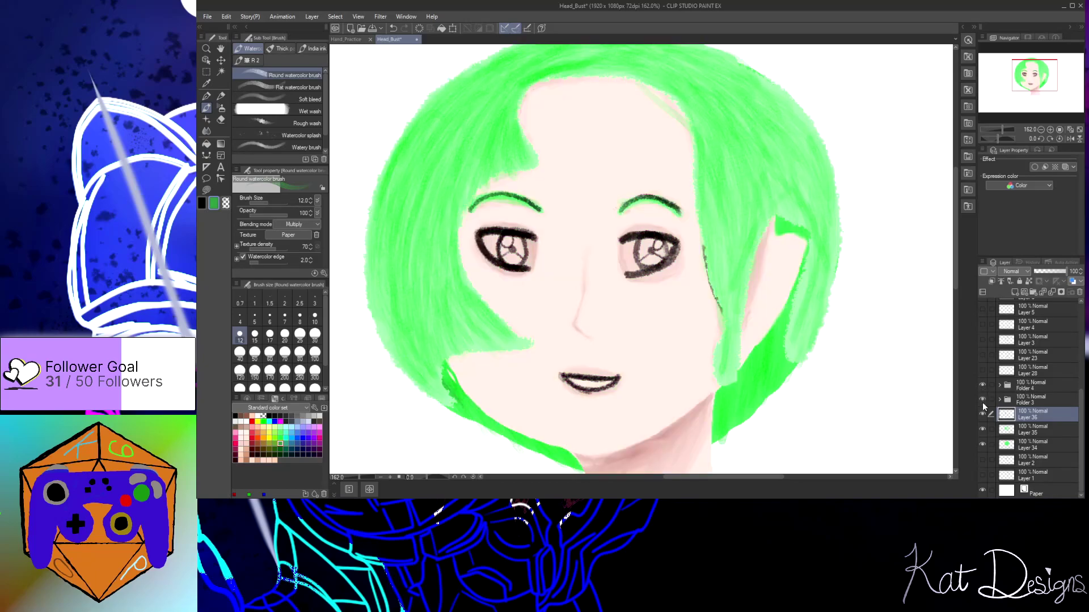
click(983, 400)
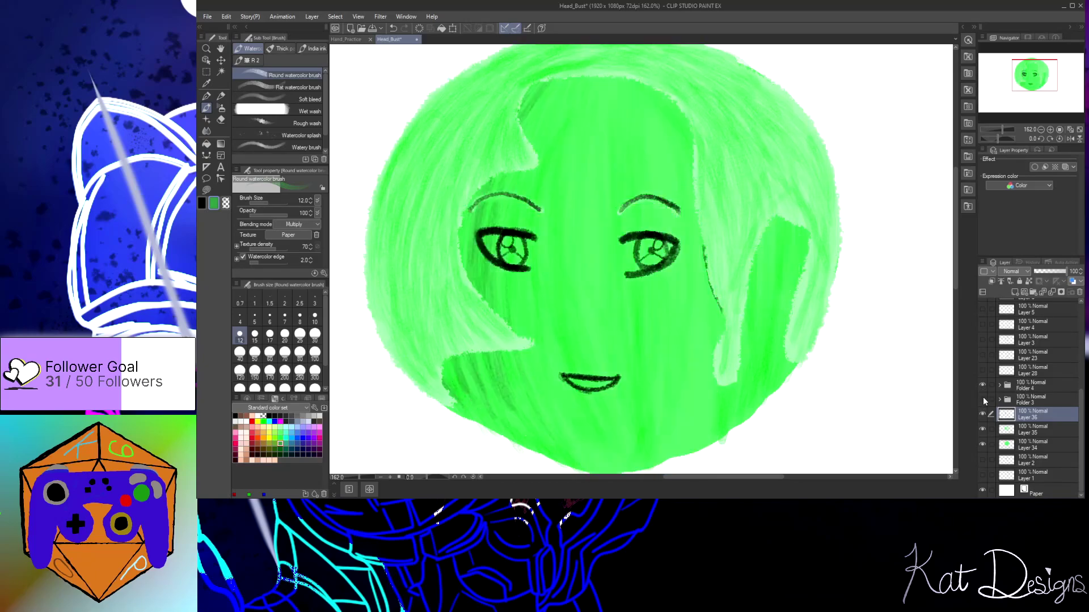
click(982, 385)
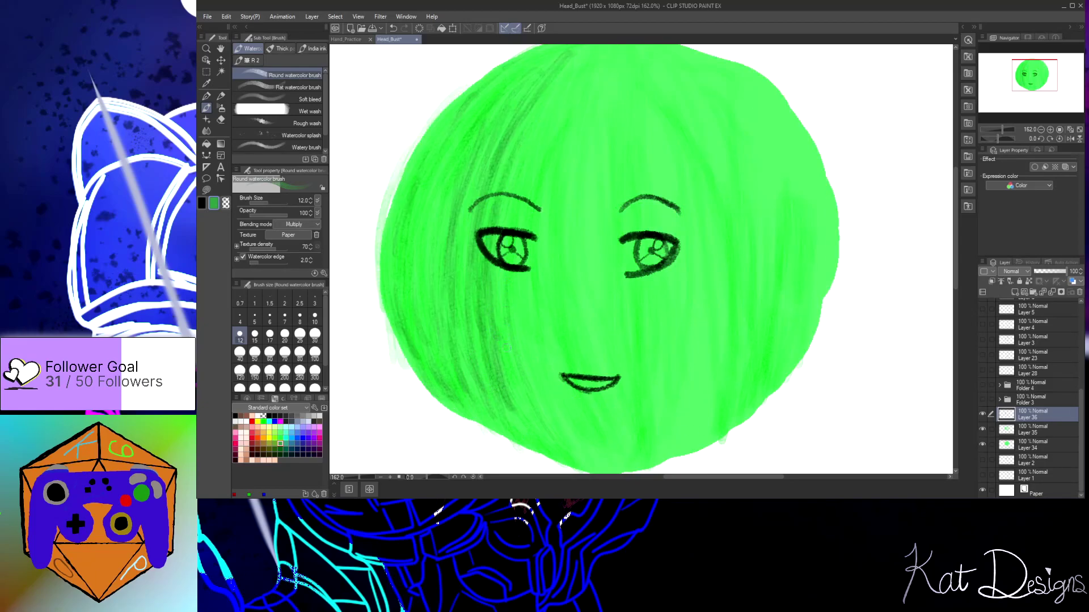
Extend the dark green strands on Layer 36 inward from the crown past the left eye to the chin, and make Layer 35 active
drag(574, 66, 519, 323)
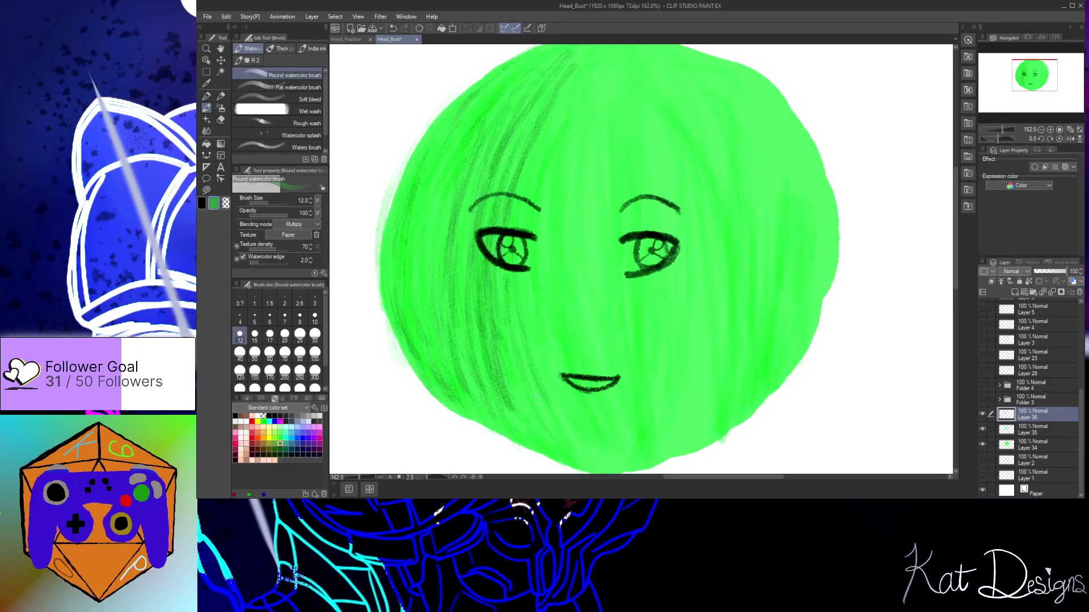
drag(530, 369, 576, 456)
drag(516, 292, 512, 315)
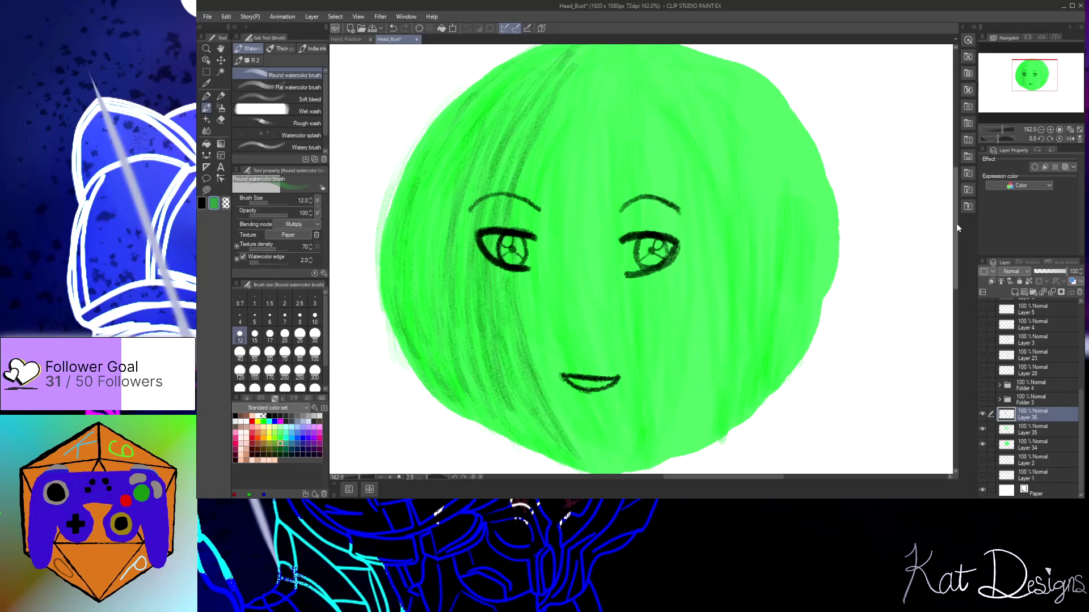
scroll(955, 223, up, 1)
drag(558, 74, 546, 85)
scroll(630, 195, down, 1)
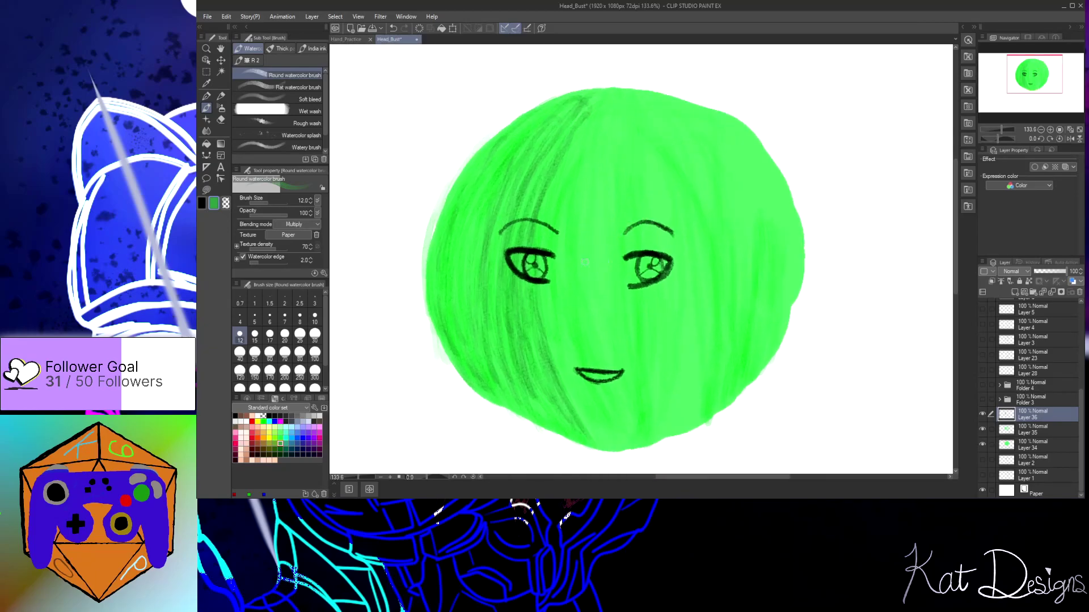
drag(588, 434, 553, 357)
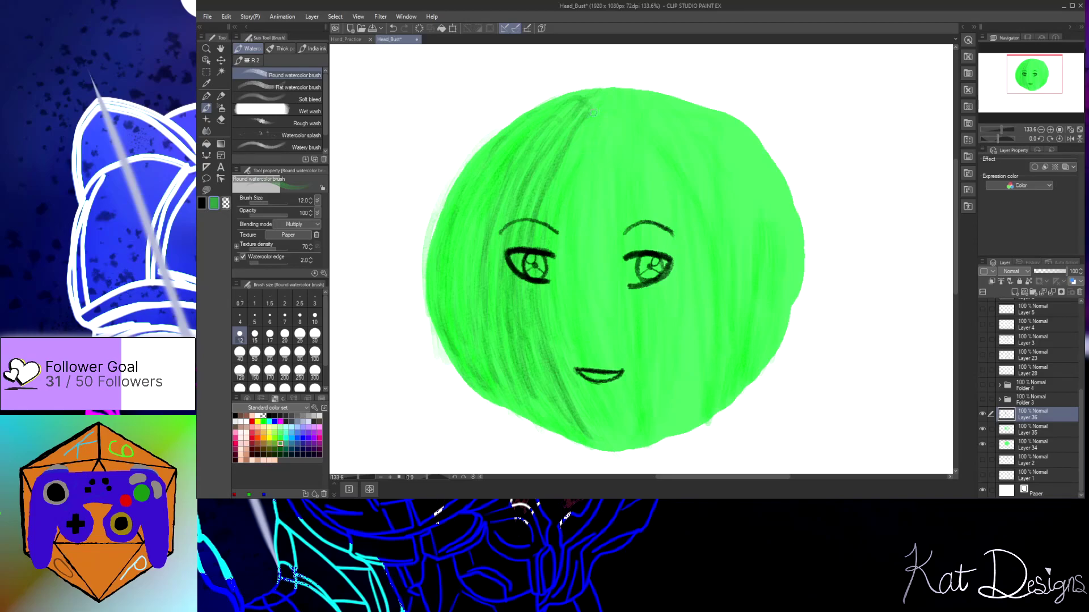
mouse_move(561, 342)
mouse_down()
mouse_move(584, 350)
mouse_move(601, 110)
mouse_up()
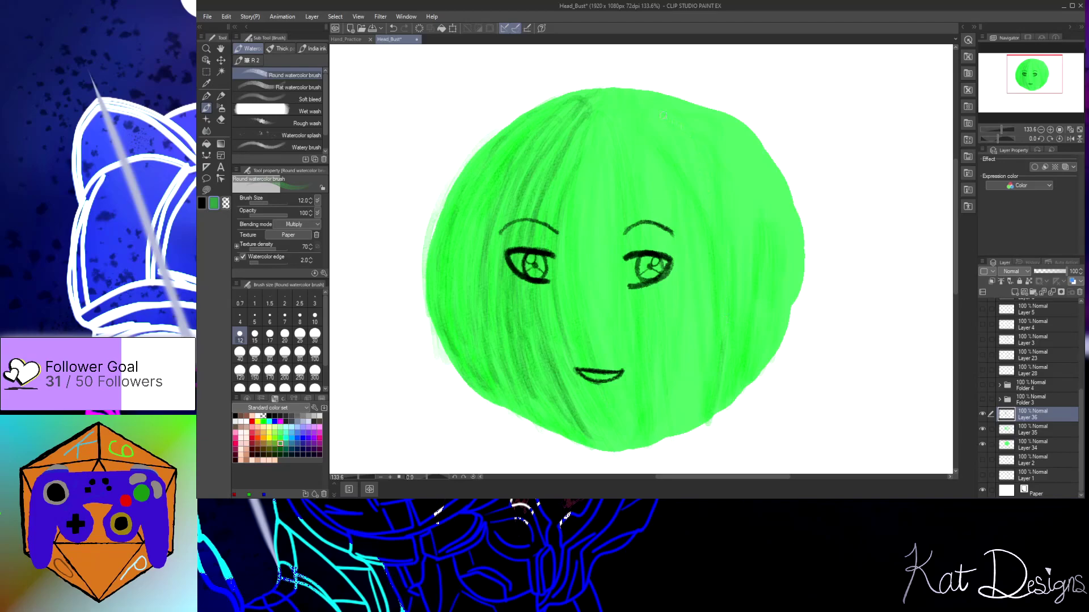
click(1037, 429)
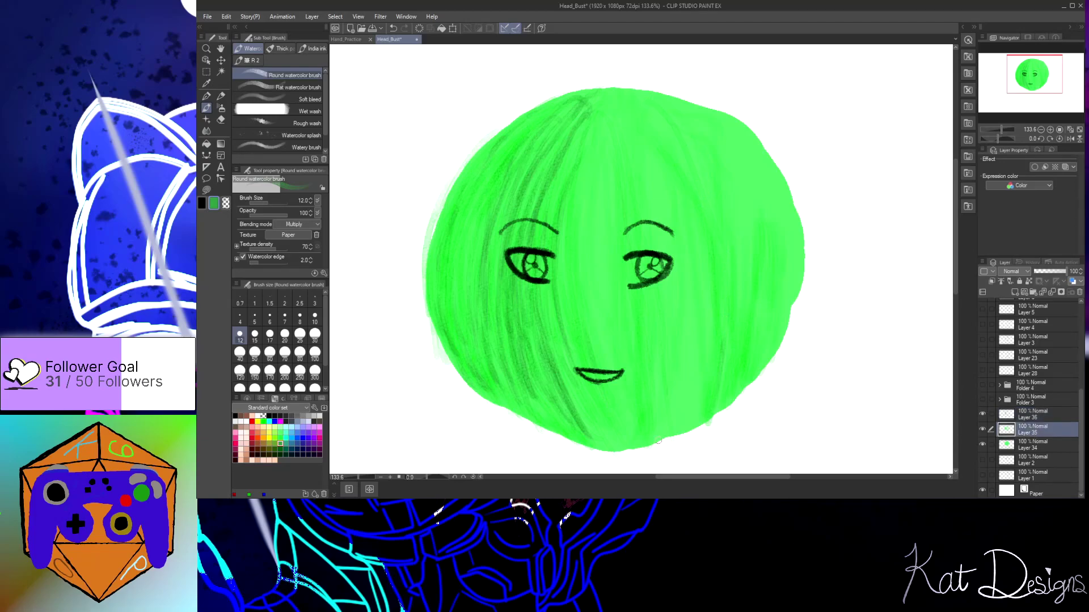
Brush bright green strands over the right half of the hair on Layer 35 and dark green strands over it on Layer 36
click(280, 438)
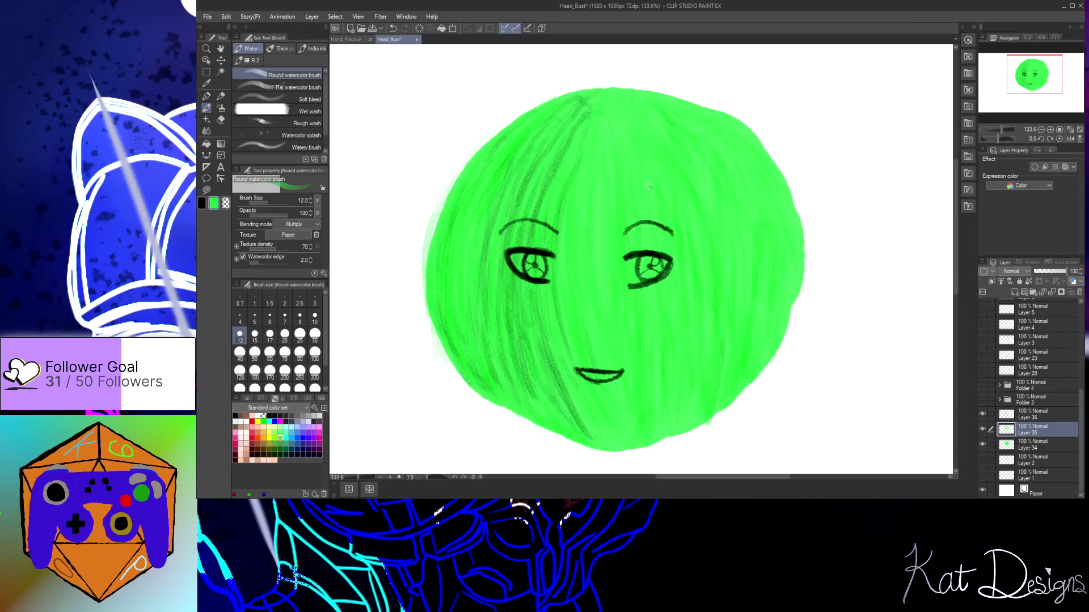
click(1020, 422)
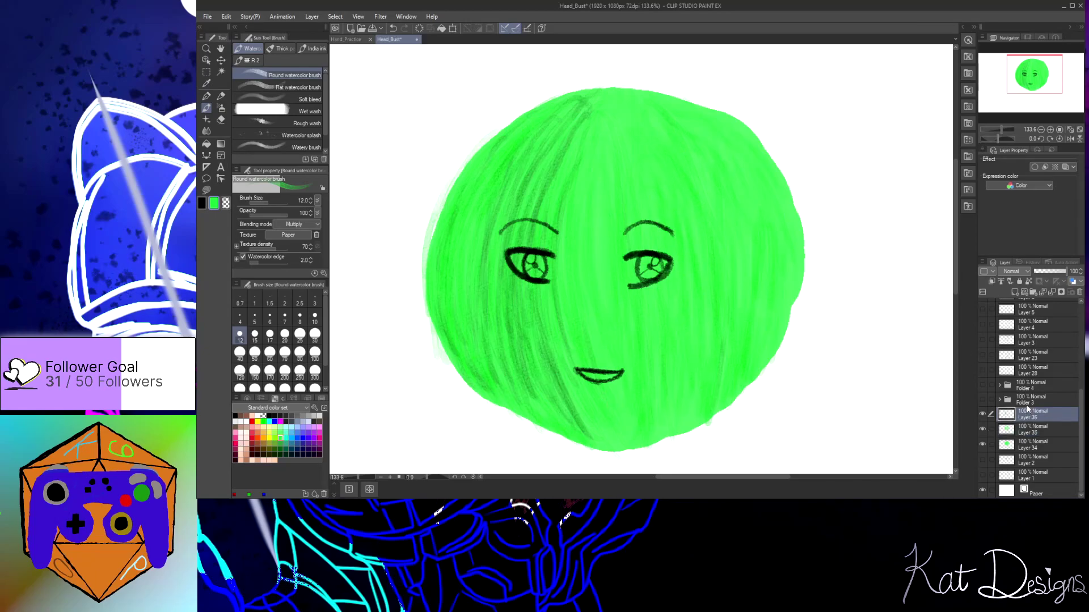
click(280, 443)
drag(726, 319, 713, 404)
drag(707, 348, 696, 377)
drag(726, 306, 720, 364)
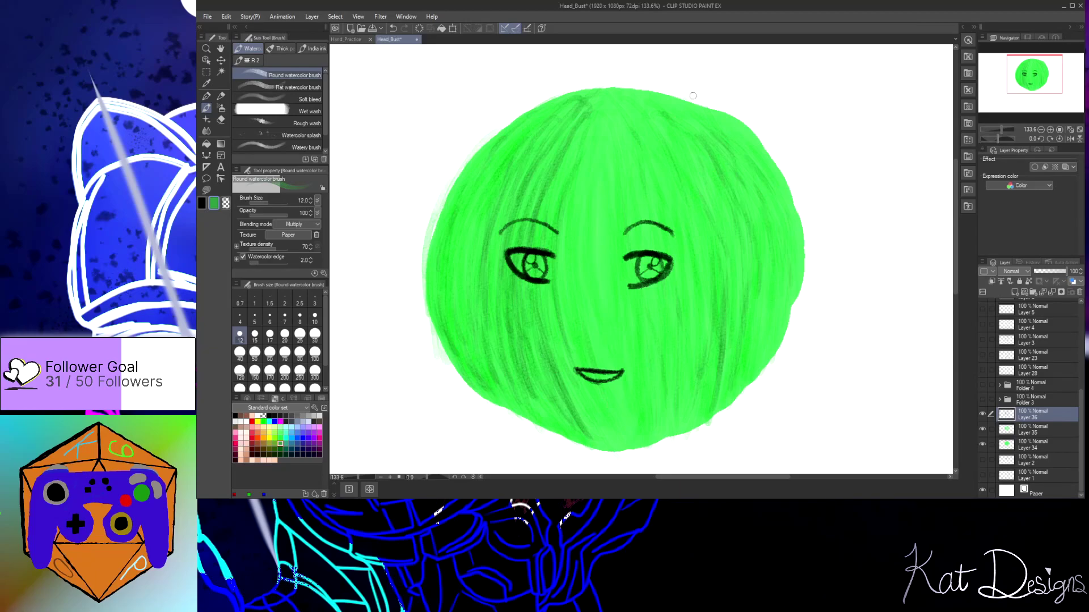
Paint long dark green strands on Layer 36 down the middle of the hair, from the crown between the eyes to the chin
mouse_move(632, 163)
mouse_down()
mouse_move(631, 239)
mouse_move(606, 236)
mouse_move(630, 439)
mouse_up()
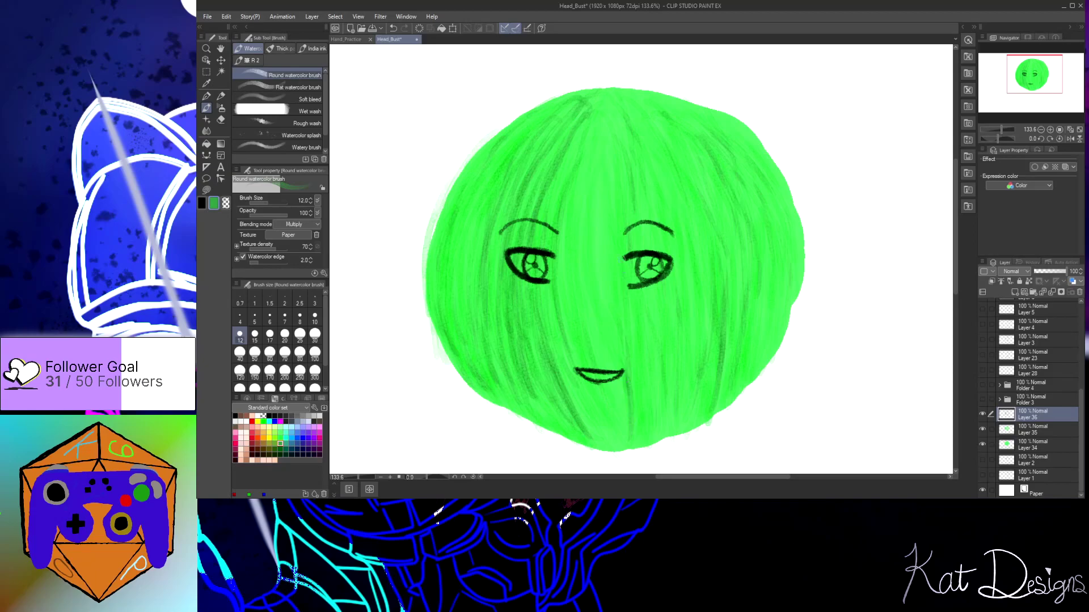
drag(604, 187, 608, 231)
drag(618, 160, 624, 215)
drag(598, 137, 584, 328)
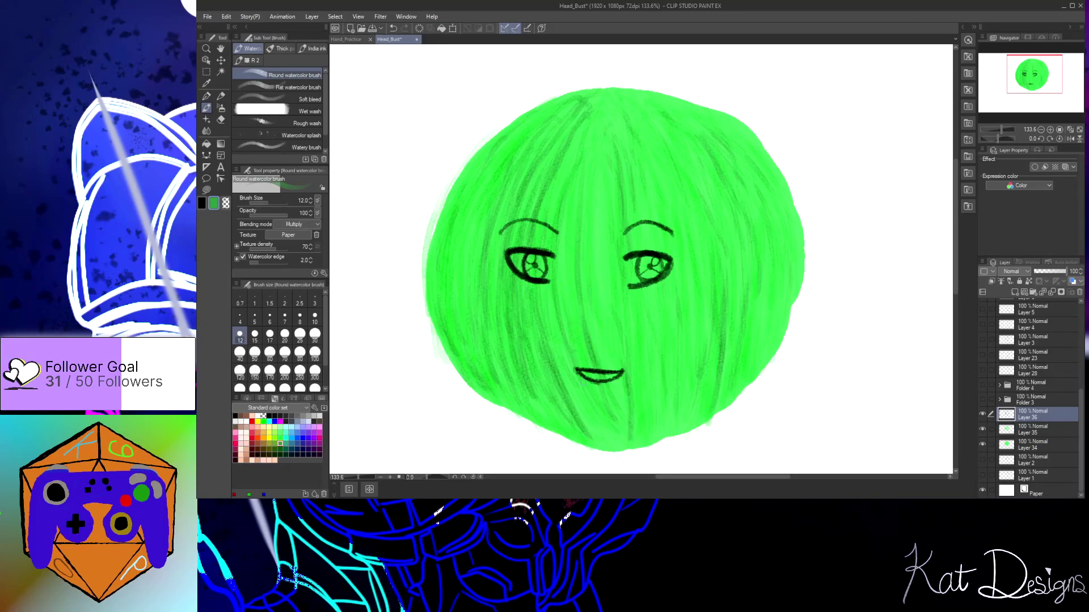
drag(584, 387, 556, 434)
drag(595, 287, 588, 321)
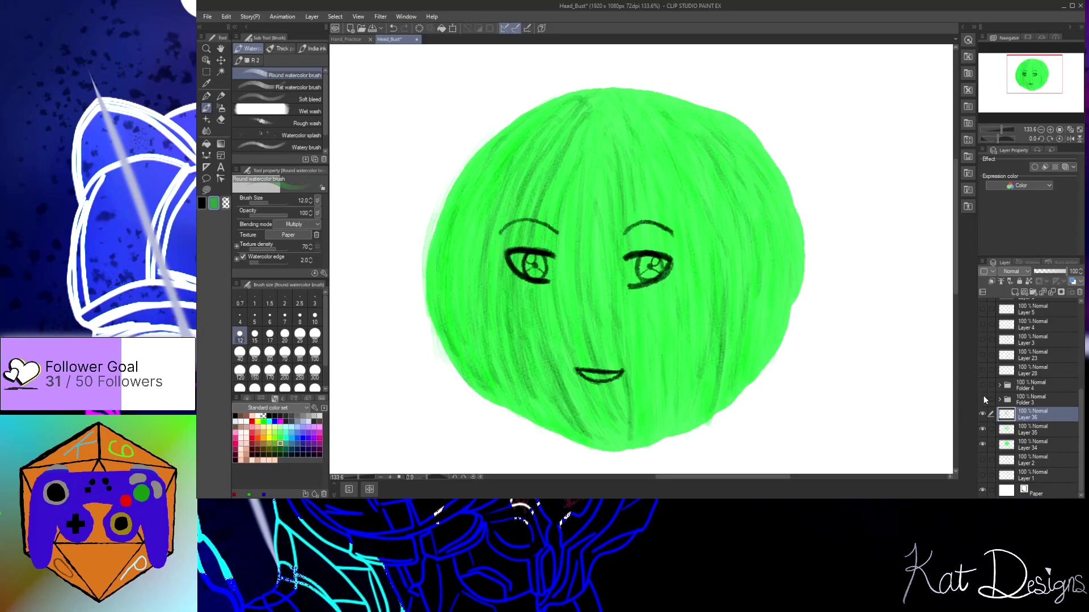
Show Folders 4 and 3 again and stroke dark green along the back hair below the left jaw on Layer 36
click(982, 386)
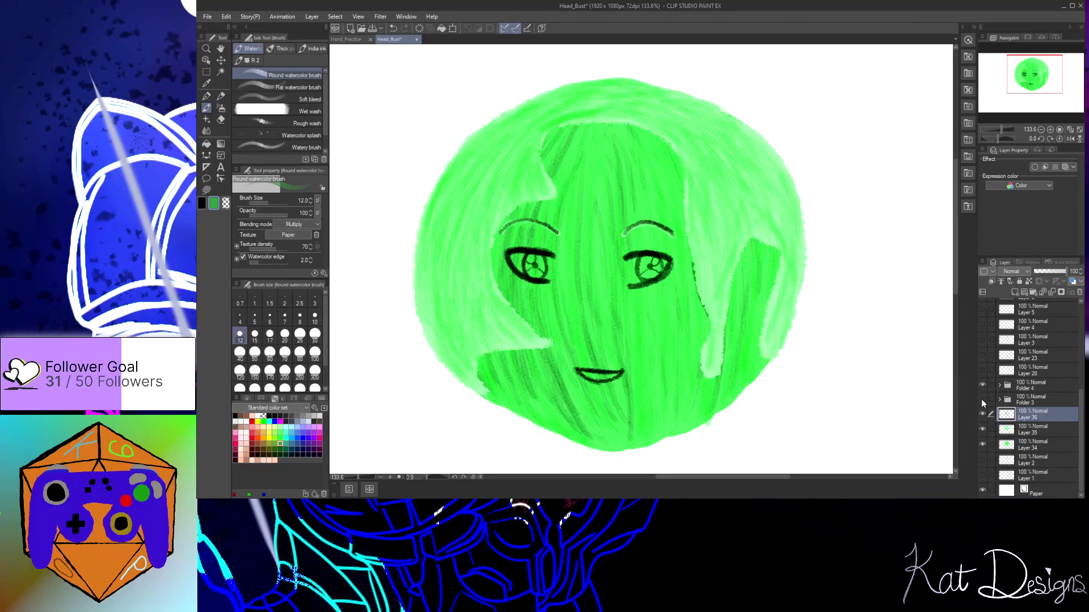
click(983, 400)
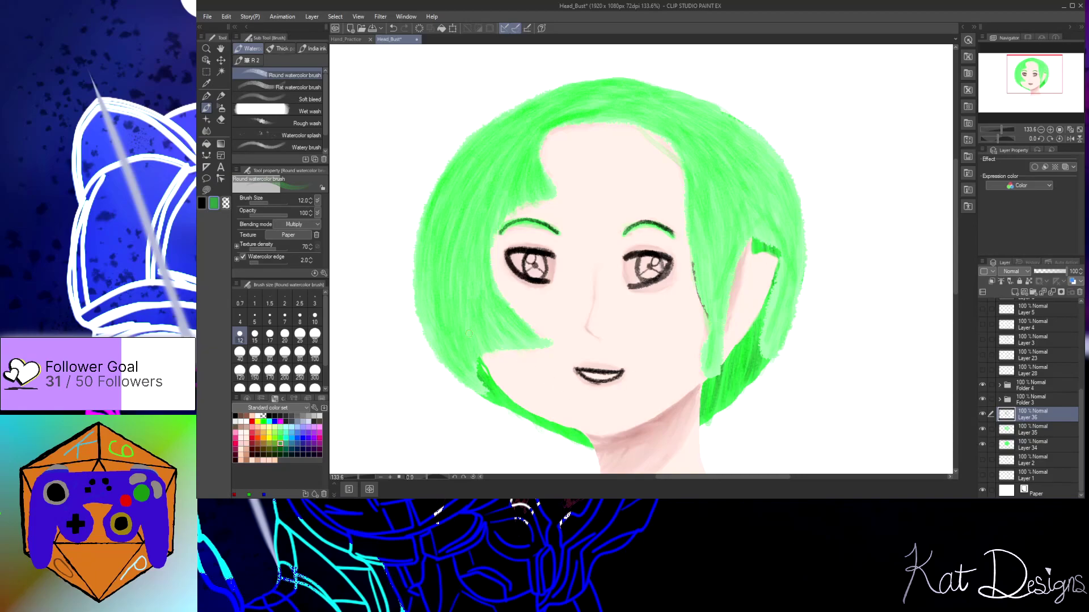
mouse_move(496, 393)
mouse_down()
mouse_move(581, 443)
mouse_move(568, 431)
mouse_up()
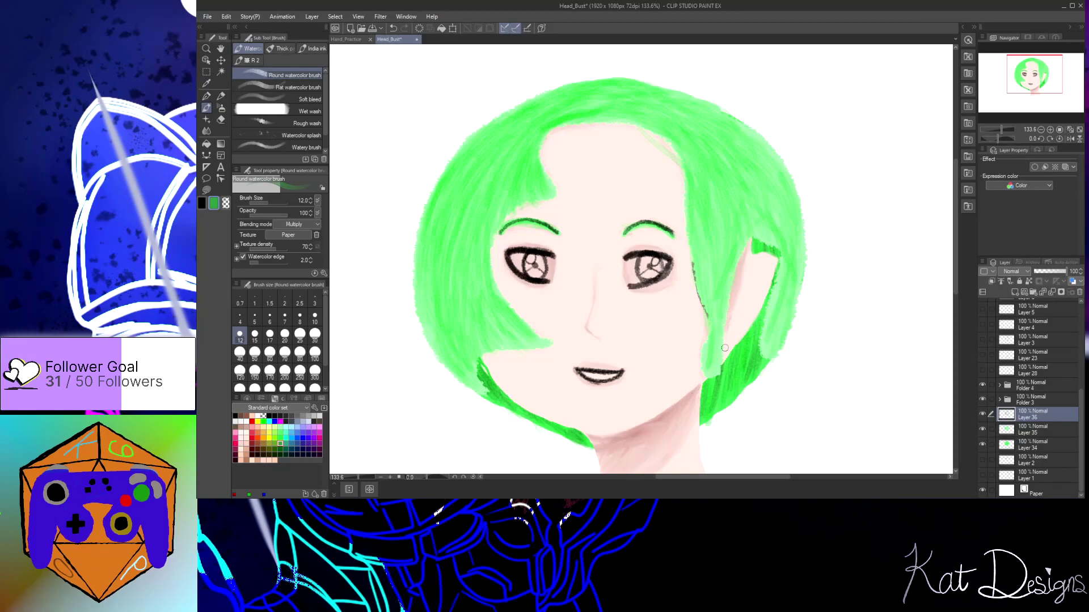
Toggle the visibility of Layer 27, Folder 1 and Folder 2 to identify which facial features each one holds
drag(1080, 422, 1080, 329)
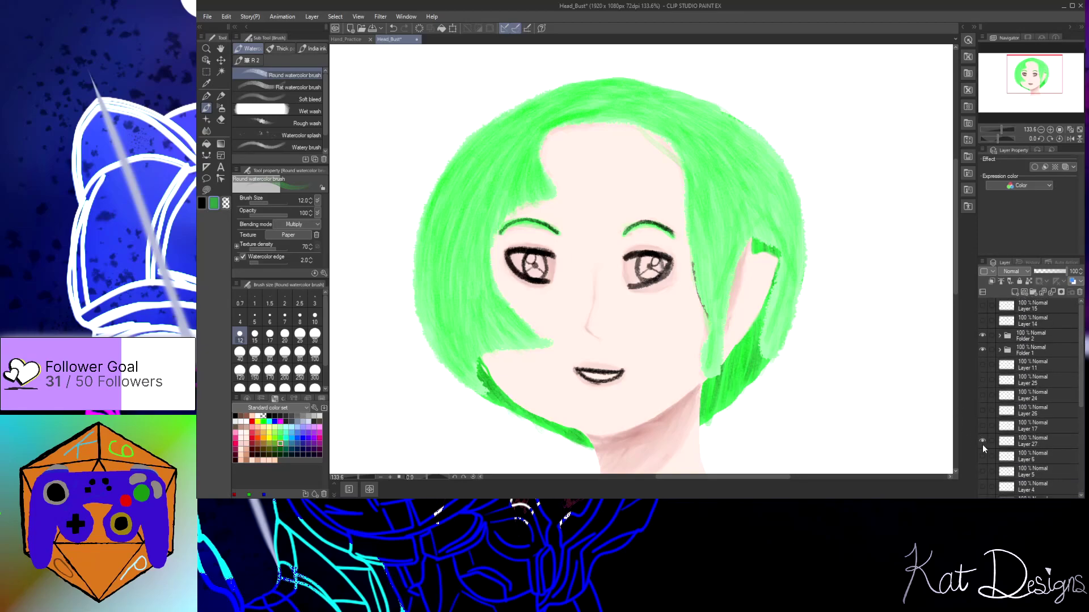
click(983, 440)
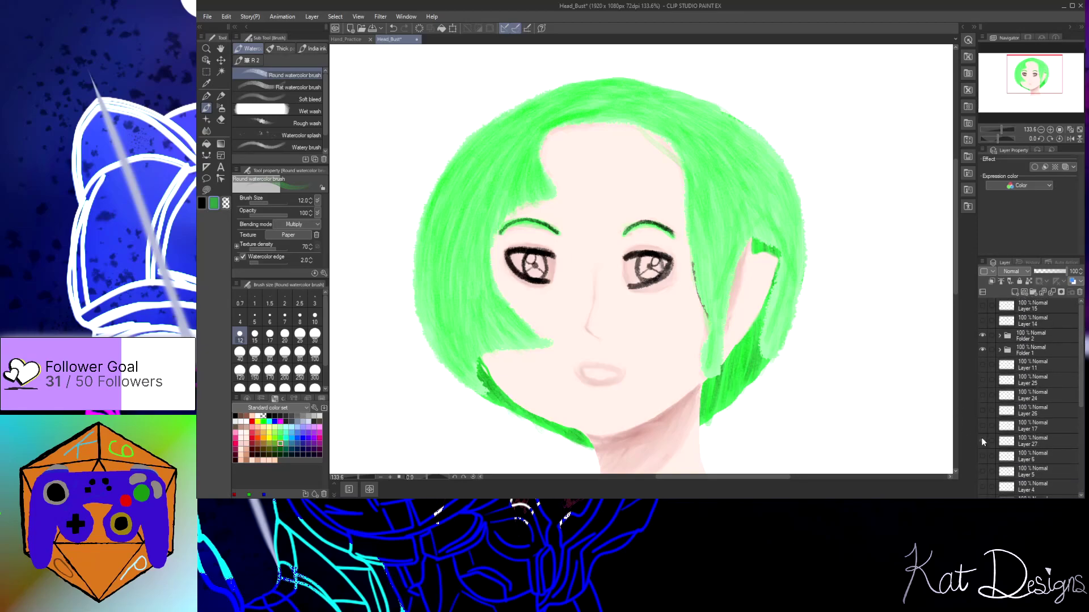
click(983, 348)
click(983, 335)
click(982, 335)
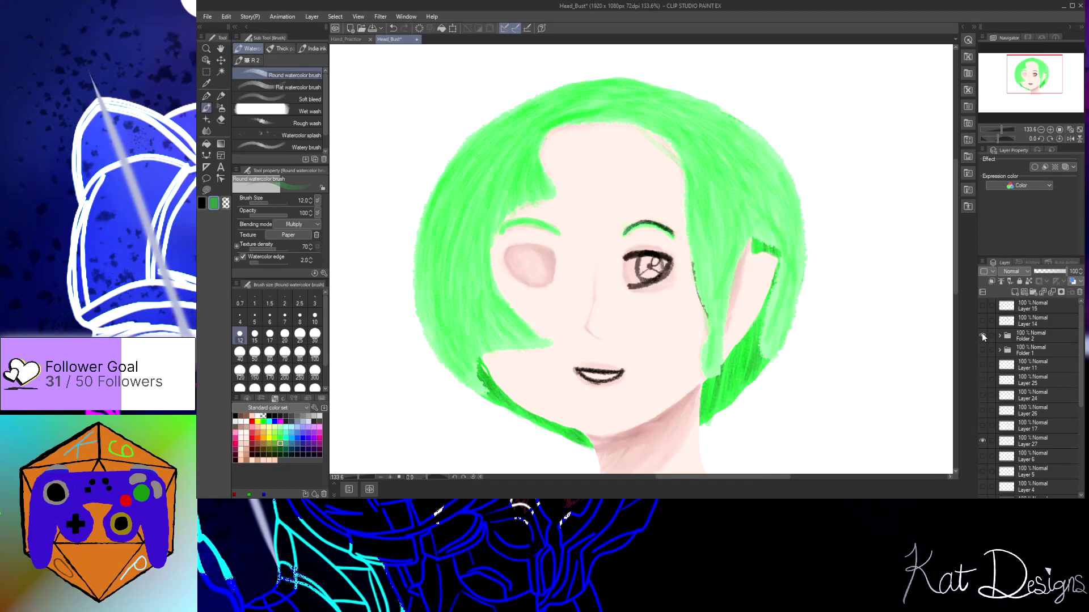
click(982, 336)
click(982, 335)
Expand Folder 2 and toggle its layers one at a time to locate the right eyebrow's dark outline
click(1000, 335)
click(982, 352)
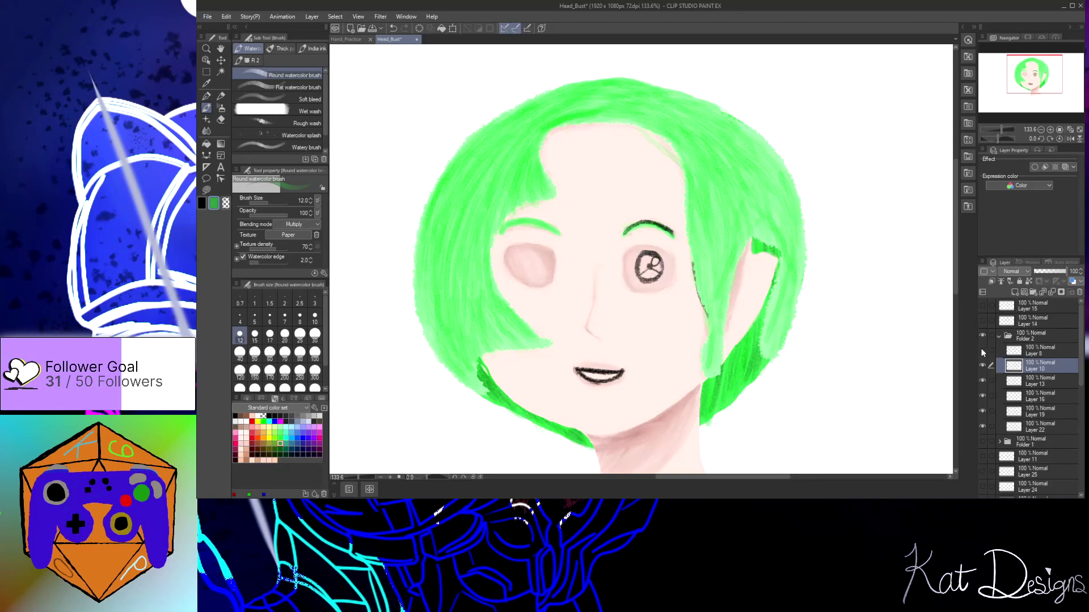
click(982, 350)
click(982, 365)
click(982, 366)
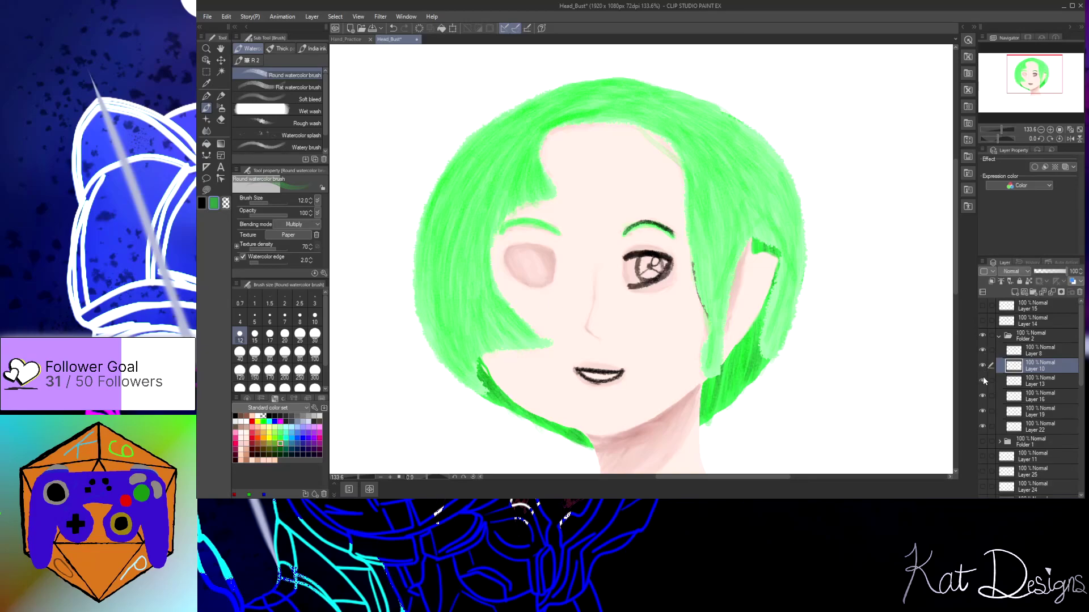
click(982, 395)
click(982, 396)
click(981, 411)
click(982, 425)
click(983, 428)
Expand Folder 1, make it visible, and hide its Layer 12 with the left eyebrow's dark outline
click(999, 442)
scroll(1080, 387, down, 5)
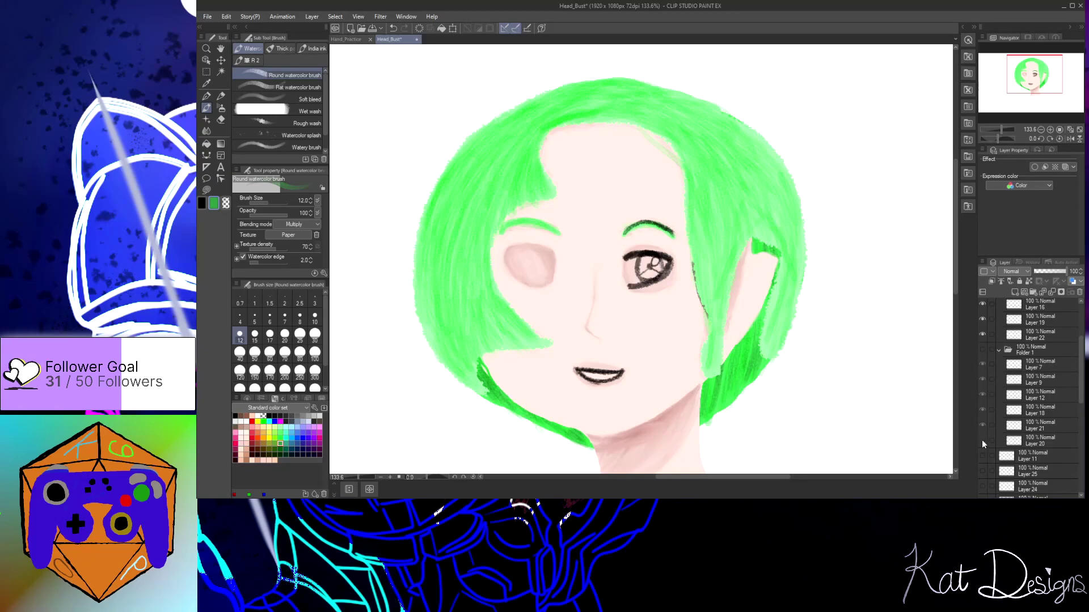
click(982, 349)
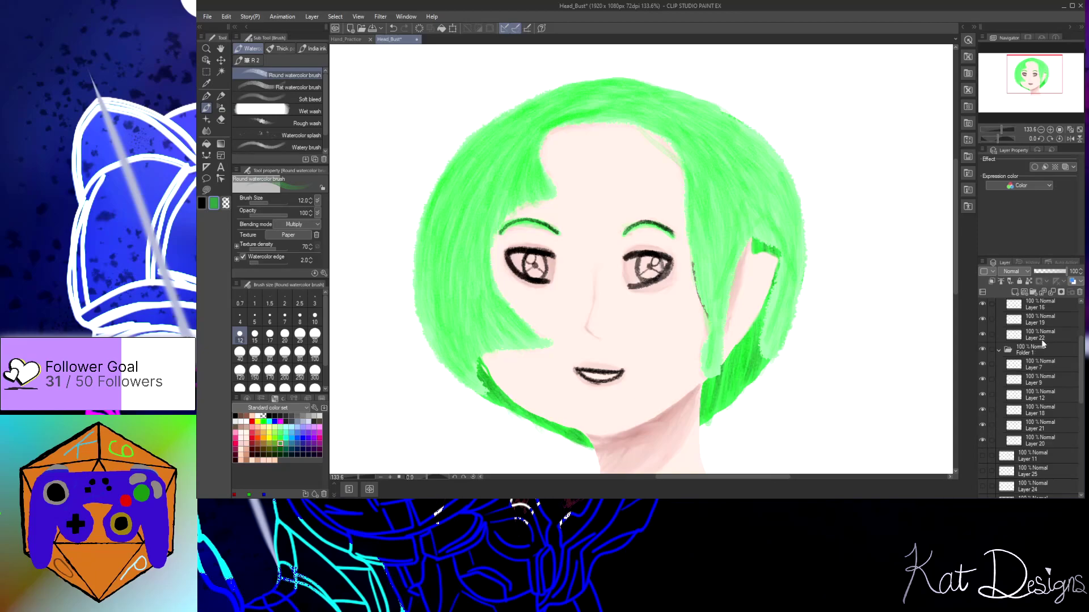
click(982, 392)
click(982, 393)
click(982, 392)
click(982, 379)
click(983, 380)
Hide Layer 13 in Folder 2, which holds the right eyebrow's dark outline, and choose bright green as the drawing colour
scroll(1080, 356, up, 2)
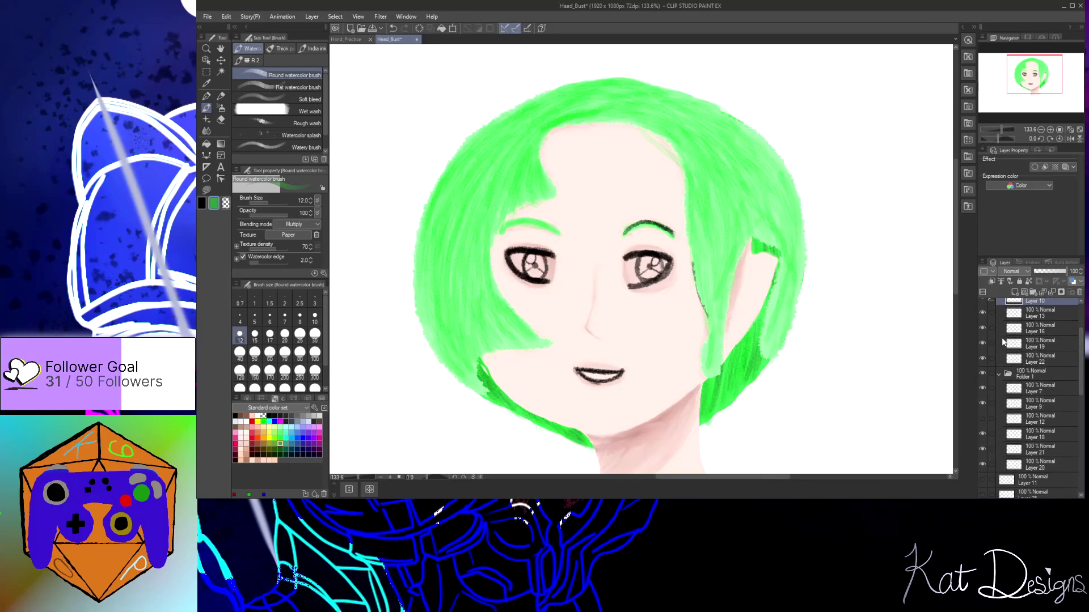
click(982, 313)
click(281, 437)
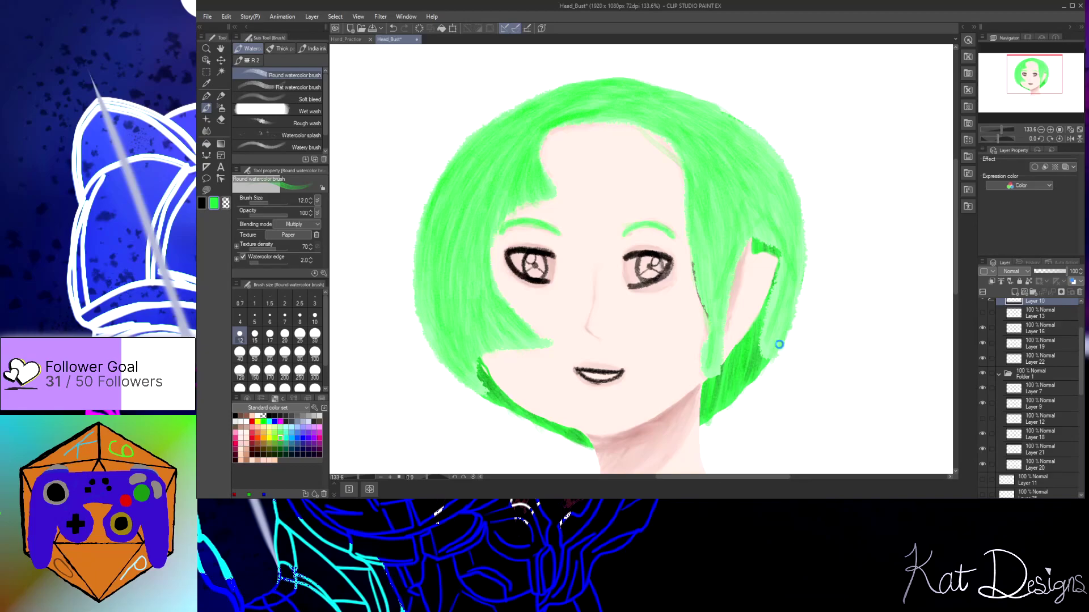
Examine the whole head portrait on its canvas at 50% zoom and its neck area at 100%
scroll(780, 345, down, 2)
drag(688, 477, 683, 477)
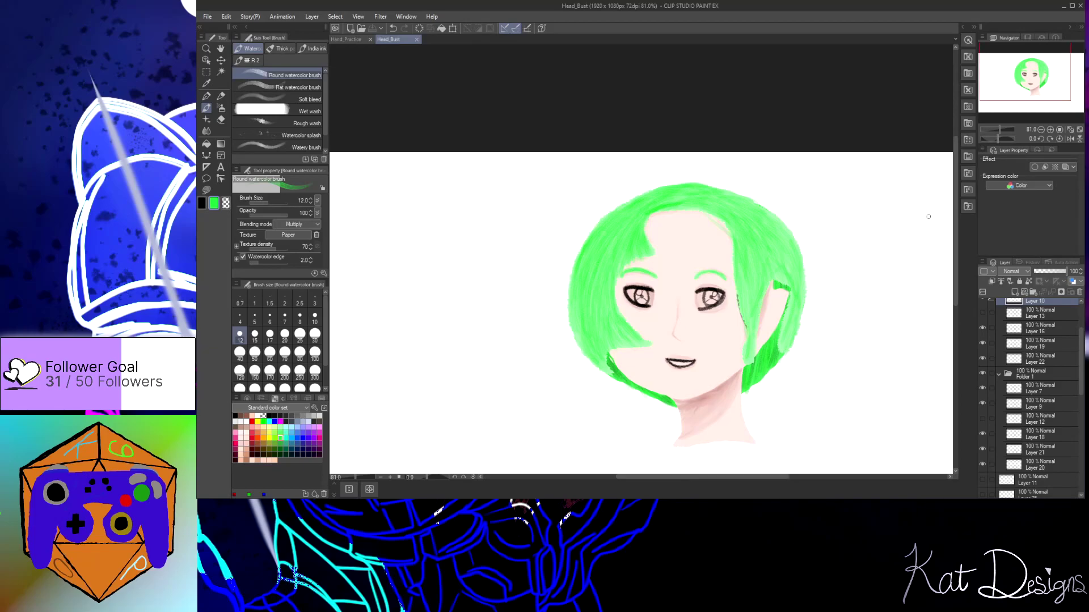
drag(955, 223, 954, 247)
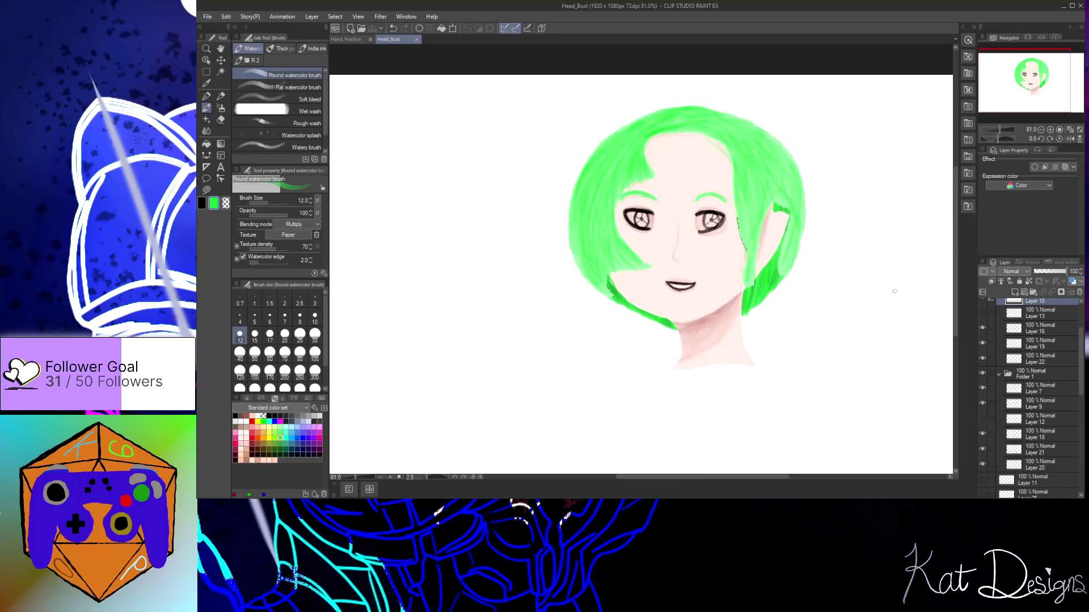
scroll(887, 299, down, 2)
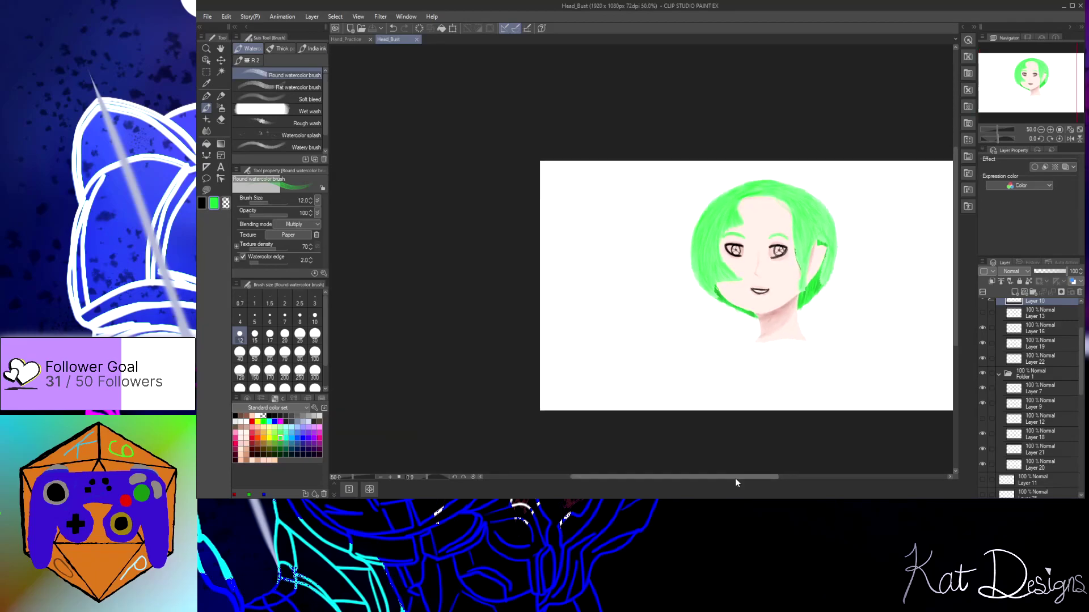
drag(717, 477, 756, 476)
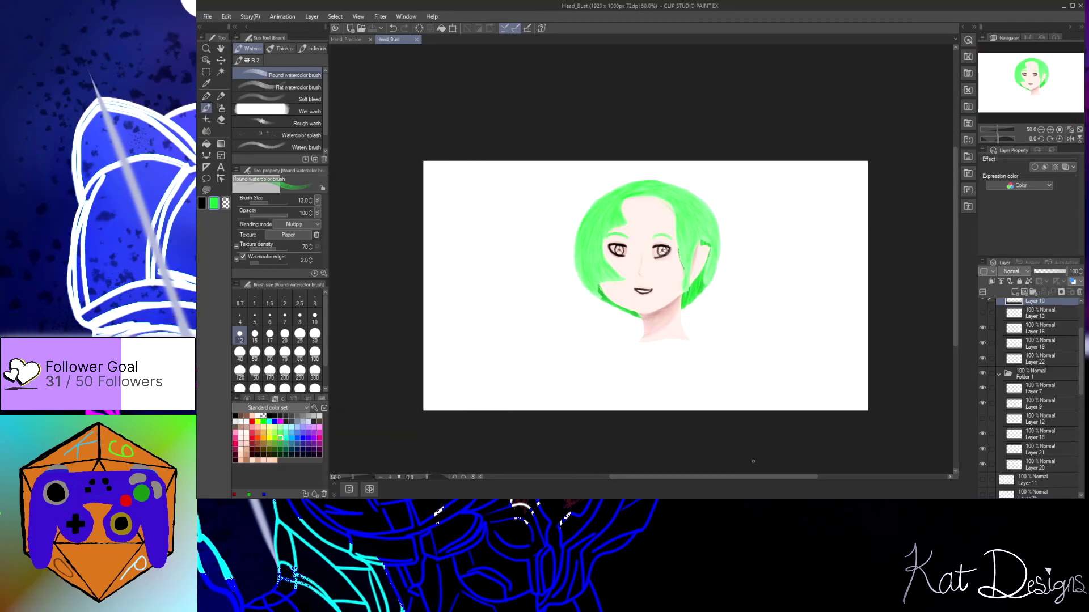
scroll(746, 451, up, 2)
scroll(746, 451, up, 1)
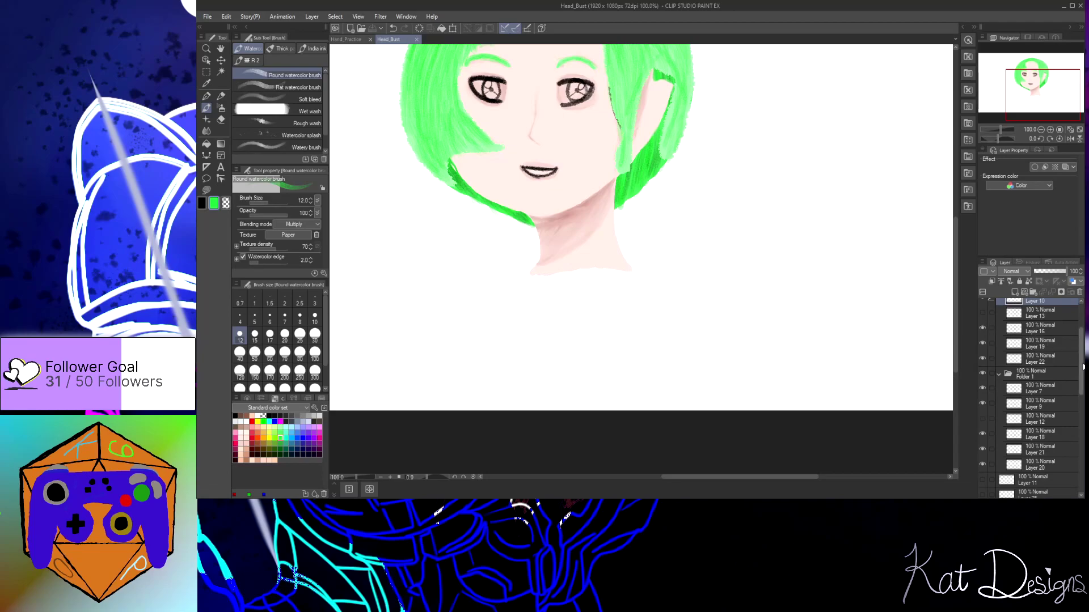
Collapse Folders 2 and 1, checking the visibility of Layer 10 and Folder 1 and leaving both shown
scroll(1023, 333, up, 3)
click(984, 362)
click(983, 365)
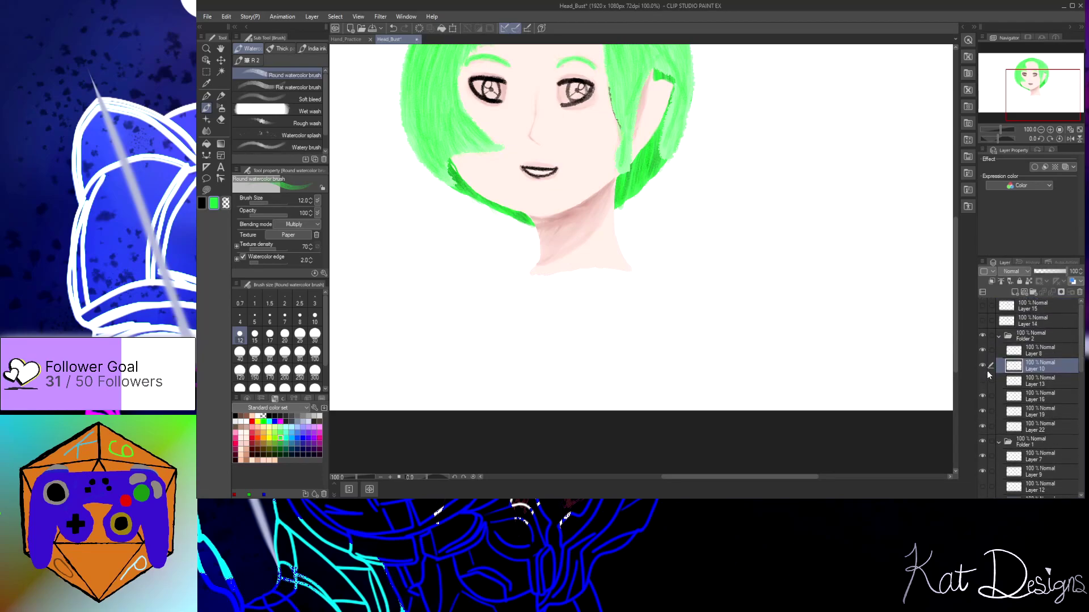
click(999, 337)
click(999, 352)
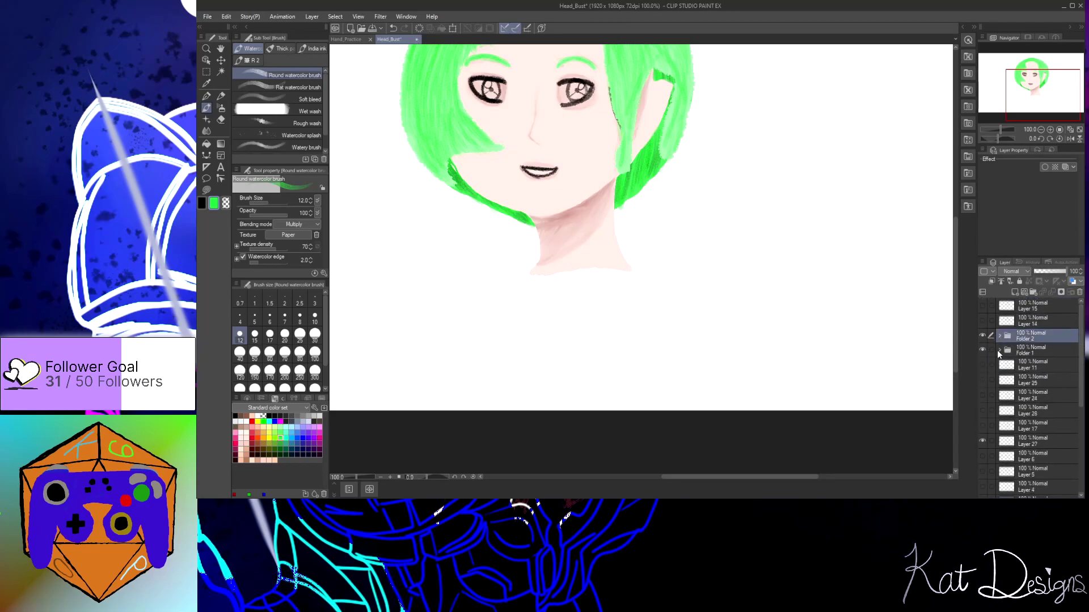
click(982, 350)
click(983, 351)
Group back hair Layers 34, 35 and 36 in a new folder beneath Folder 3 and collapse that folder
drag(1084, 338, 1084, 434)
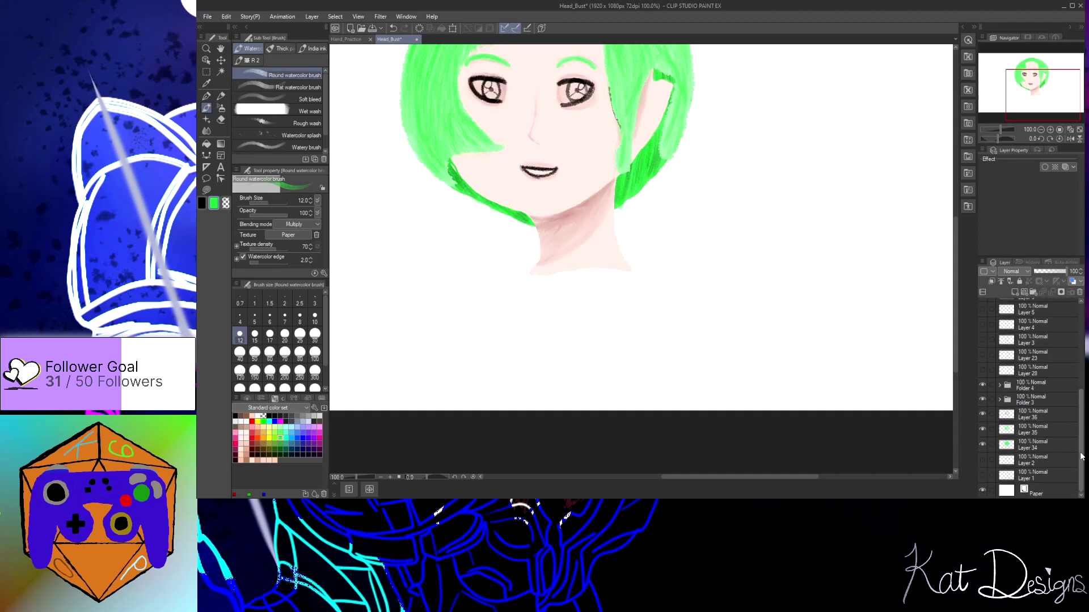
click(1042, 414)
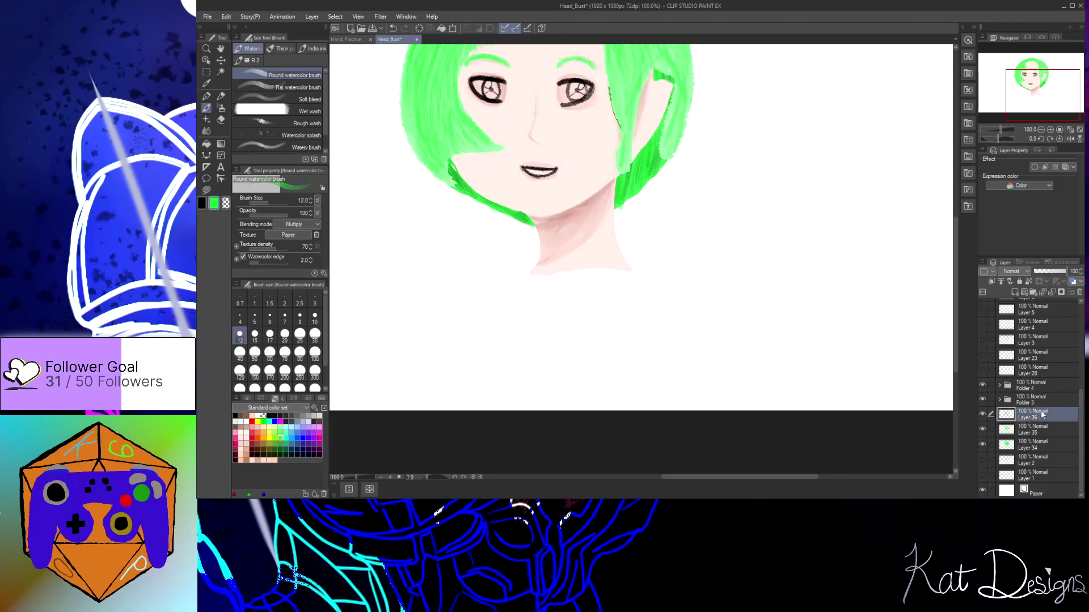
click(1034, 291)
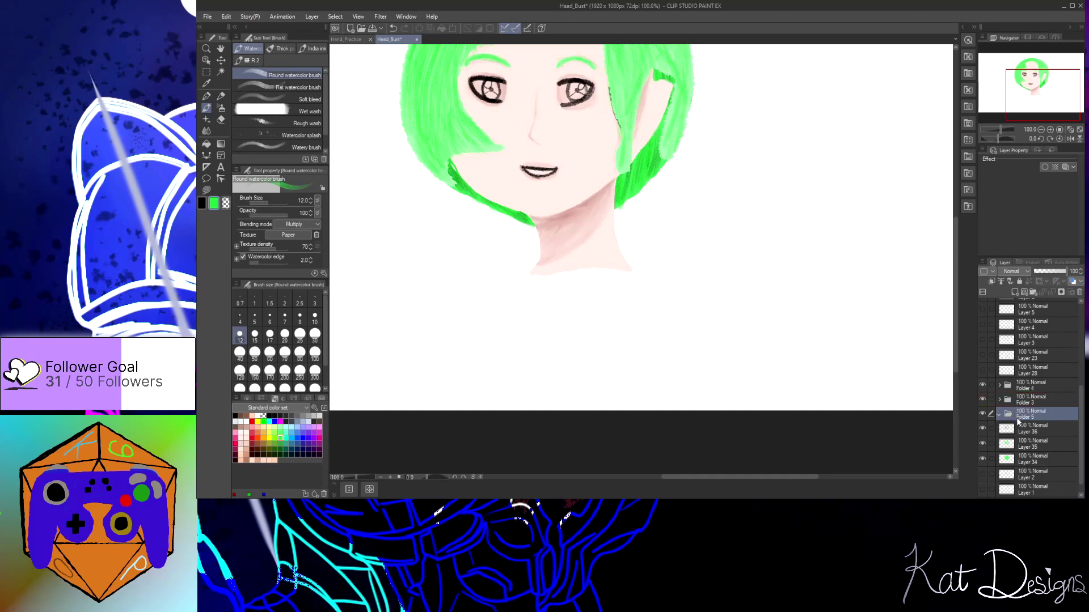
mouse_move(1014, 429)
mouse_down()
mouse_move(1019, 419)
mouse_move(1018, 452)
mouse_move(1021, 424)
mouse_move(1033, 434)
mouse_up()
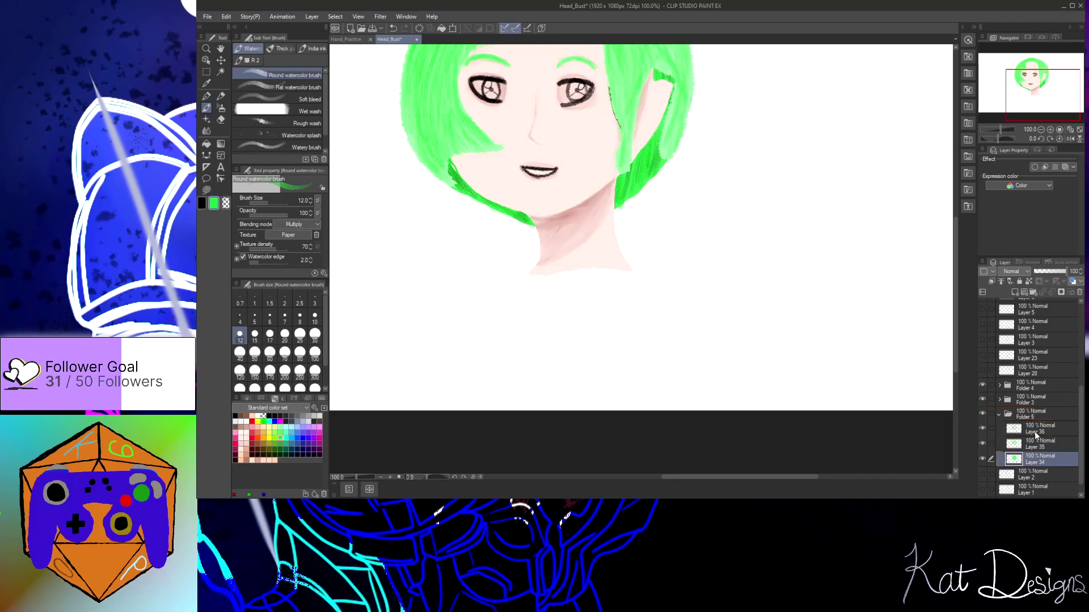
click(998, 414)
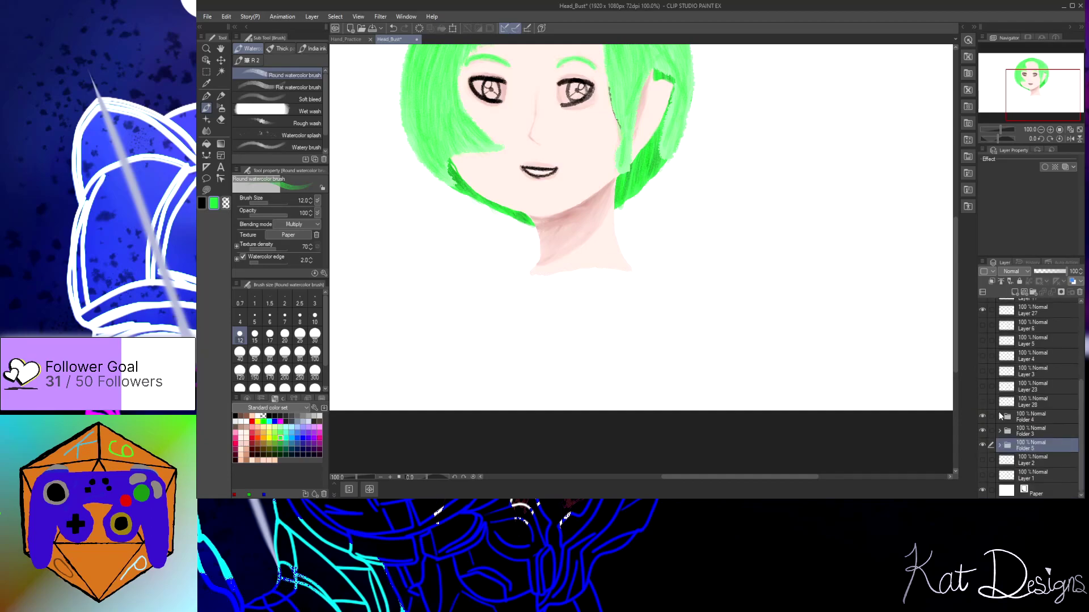
Create a new folder above Folder 3 with a new layer inside, and choose the Turnip pen at size 12
click(1006, 428)
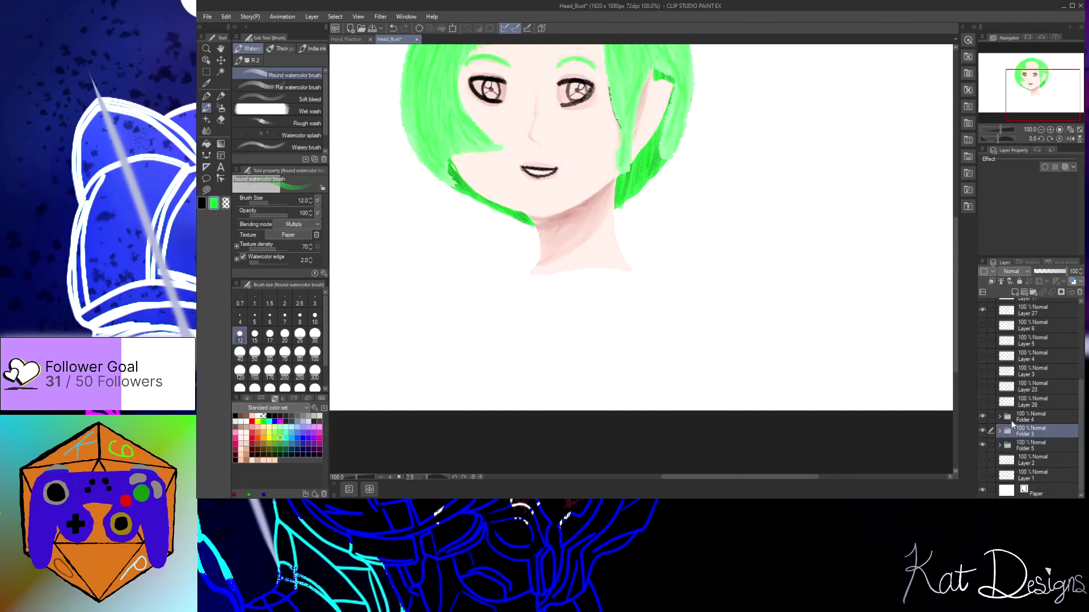
click(1033, 294)
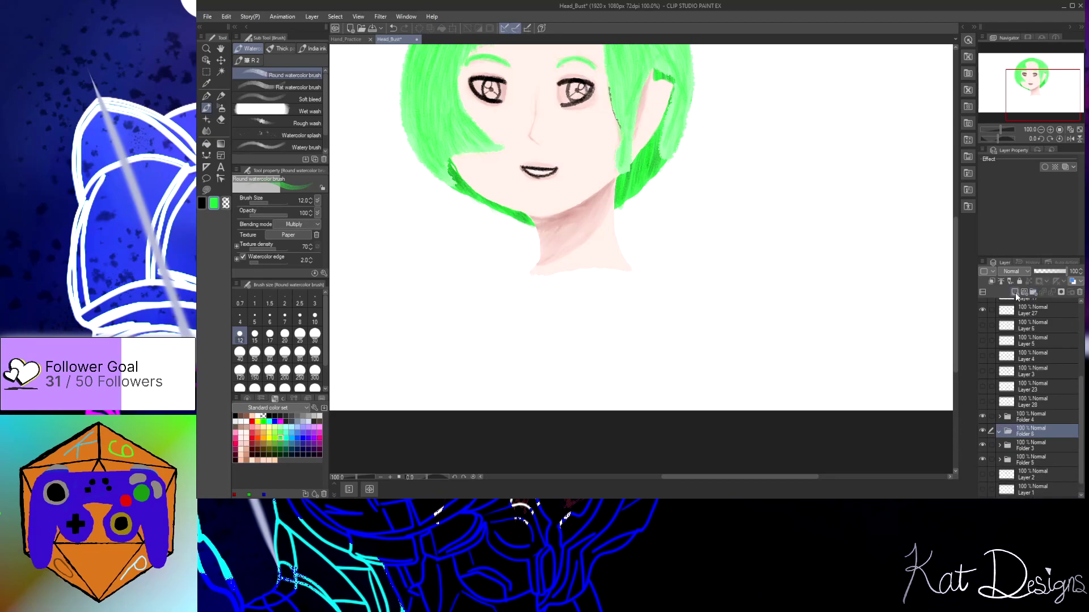
click(1015, 293)
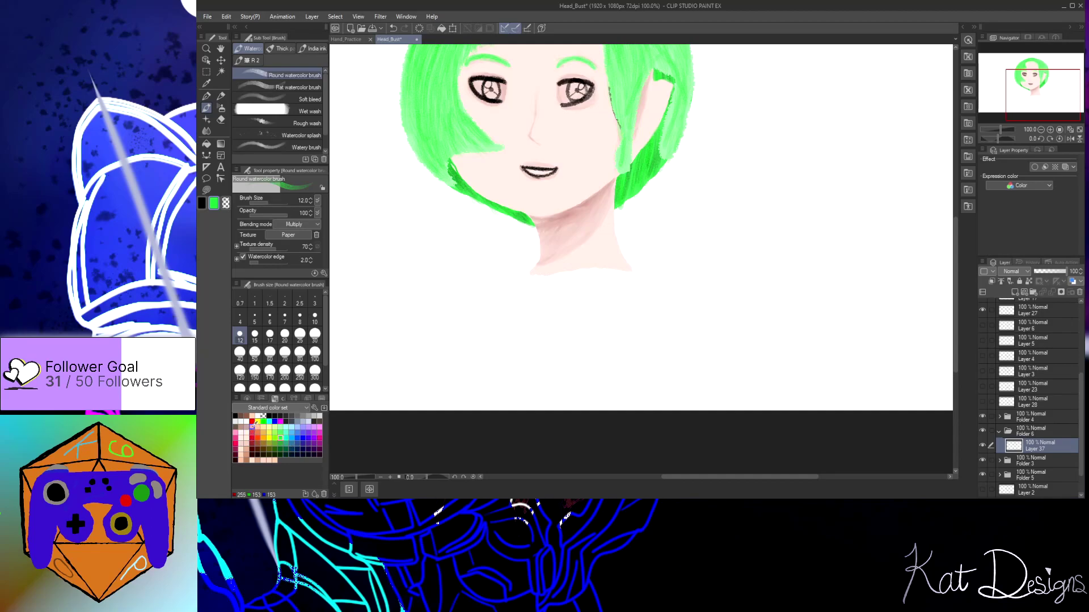
click(206, 95)
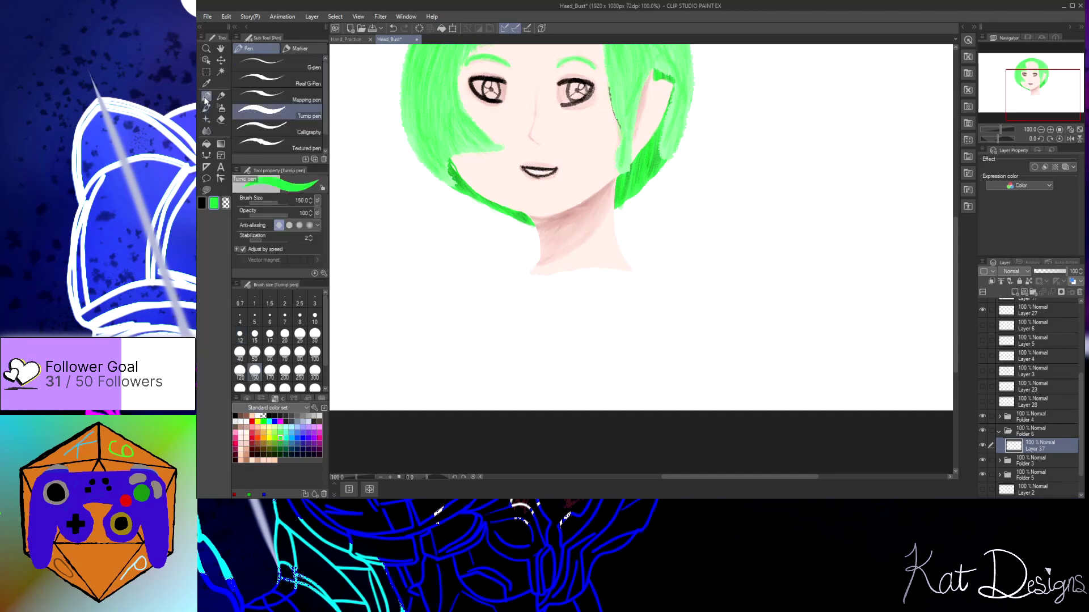
click(240, 335)
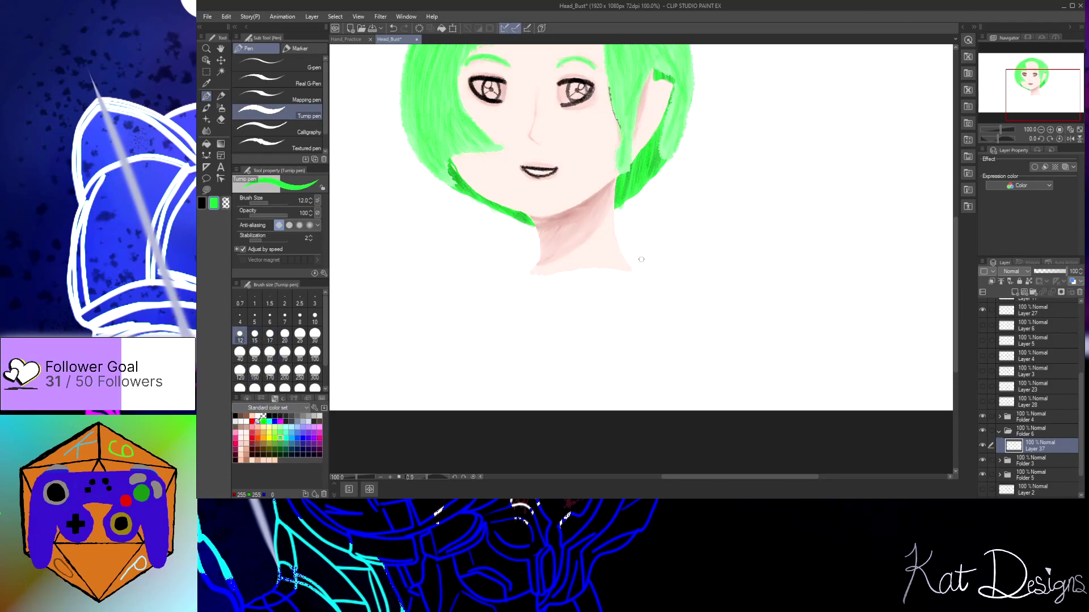
Fill the iris of the portrait's left-hand eye with pink on Layer 37, using the Turnip pen at size 12
scroll(495, 170, up, 5)
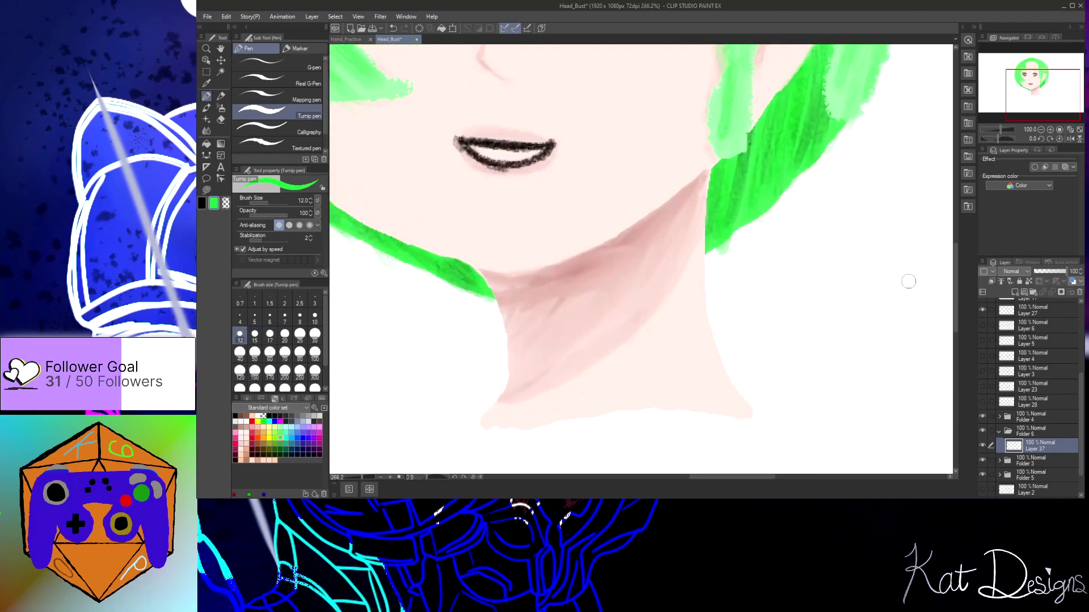
drag(956, 287, 958, 209)
drag(729, 486, 697, 485)
scroll(603, 241, up, 2)
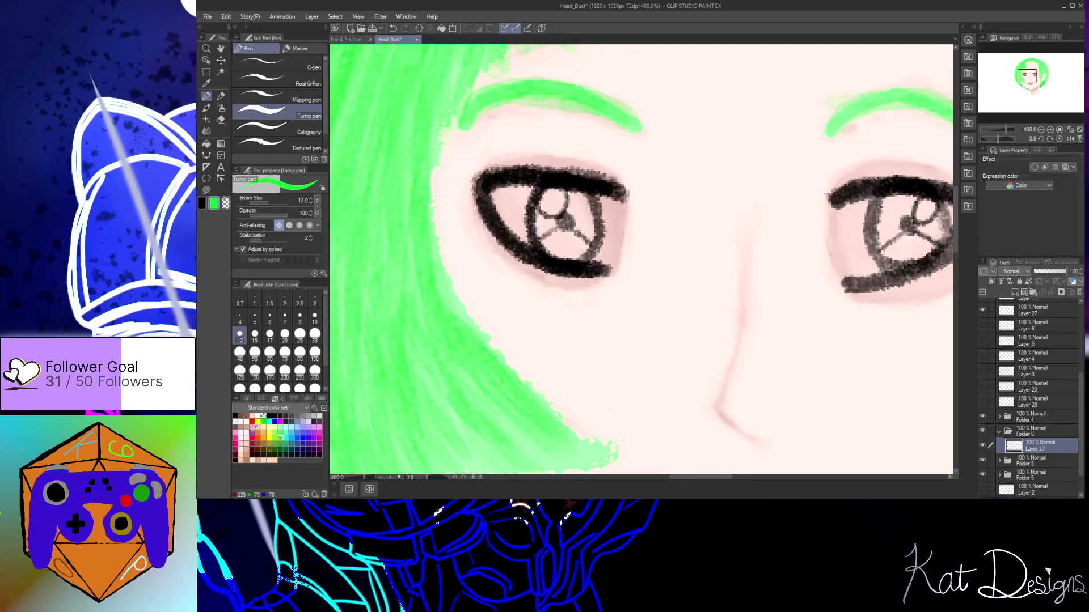
click(253, 426)
mouse_move(569, 253)
mouse_down()
mouse_move(543, 236)
mouse_move(555, 195)
mouse_move(582, 208)
mouse_move(575, 197)
mouse_move(587, 219)
mouse_move(580, 207)
mouse_move(586, 243)
mouse_move(585, 234)
mouse_move(560, 245)
mouse_move(571, 250)
mouse_move(555, 207)
mouse_move(578, 222)
mouse_move(563, 219)
mouse_move(580, 248)
mouse_up()
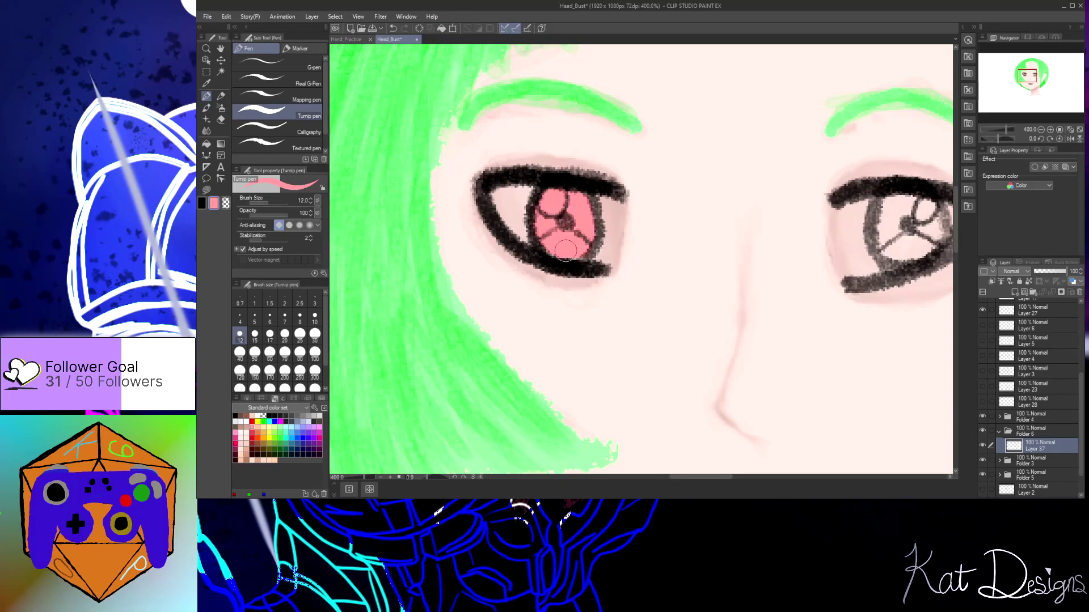
mouse_move(548, 202)
mouse_down()
mouse_move(588, 210)
mouse_move(577, 253)
mouse_up()
Shade the pink iris on Layer 37 with red, using the Round watercolor brush at size 10
click(206, 108)
click(253, 434)
scroll(587, 270, up, 5)
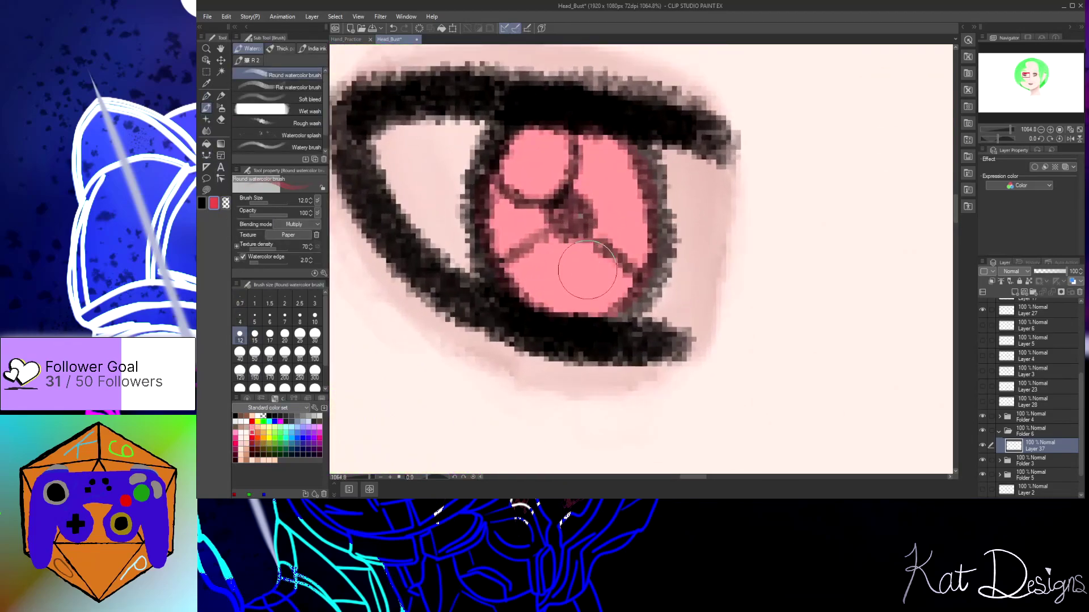
scroll(588, 270, up, 2)
key(bracketleft)
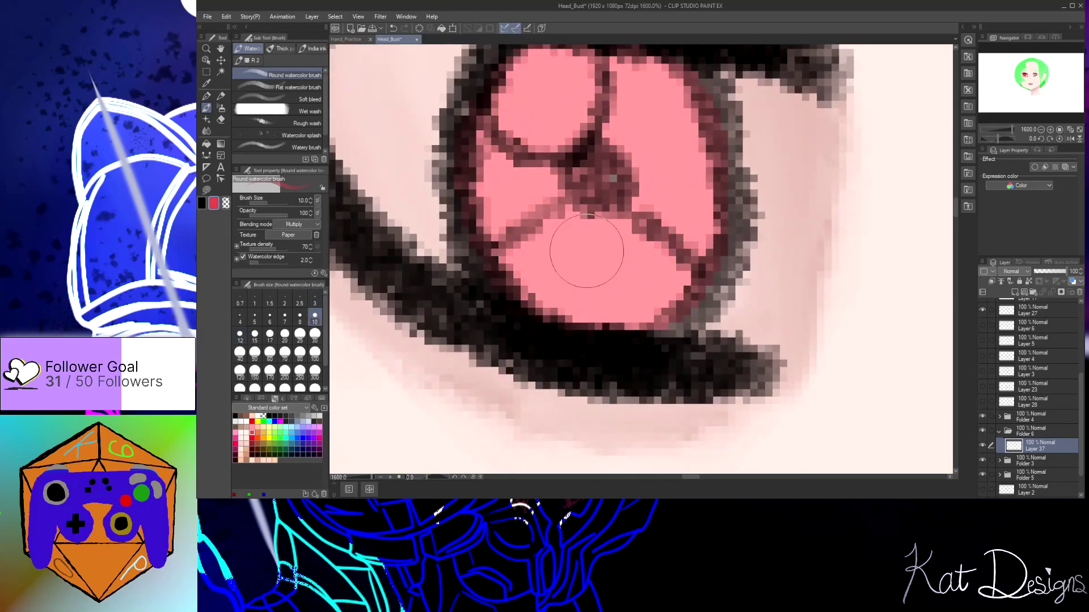
mouse_move(668, 245)
mouse_down()
mouse_move(642, 279)
mouse_move(666, 283)
mouse_move(637, 278)
mouse_move(640, 293)
mouse_move(587, 279)
mouse_move(582, 291)
mouse_move(537, 234)
mouse_move(533, 274)
mouse_move(527, 214)
mouse_move(515, 238)
mouse_move(536, 245)
mouse_move(512, 148)
mouse_move(593, 77)
mouse_move(546, 101)
mouse_move(583, 70)
mouse_move(515, 115)
mouse_move(513, 130)
mouse_move(614, 61)
mouse_move(589, 83)
mouse_move(644, 98)
mouse_move(674, 137)
mouse_move(660, 102)
mouse_move(695, 184)
mouse_move(687, 162)
mouse_move(693, 233)
mouse_move(633, 247)
mouse_move(550, 222)
mouse_move(563, 138)
mouse_move(578, 144)
mouse_move(621, 124)
mouse_move(643, 207)
mouse_move(648, 176)
mouse_move(591, 221)
mouse_move(626, 238)
mouse_move(552, 184)
mouse_move(581, 226)
mouse_move(613, 116)
mouse_move(646, 141)
mouse_move(662, 223)
mouse_move(676, 190)
mouse_move(649, 282)
mouse_move(655, 269)
mouse_move(606, 299)
mouse_move(516, 274)
mouse_move(498, 143)
mouse_move(507, 112)
mouse_move(484, 209)
mouse_move(479, 183)
mouse_move(554, 67)
mouse_move(509, 84)
mouse_move(628, 60)
mouse_move(621, 67)
mouse_move(693, 107)
mouse_move(681, 107)
mouse_move(705, 199)
mouse_move(685, 274)
mouse_move(697, 268)
mouse_move(636, 308)
mouse_up()
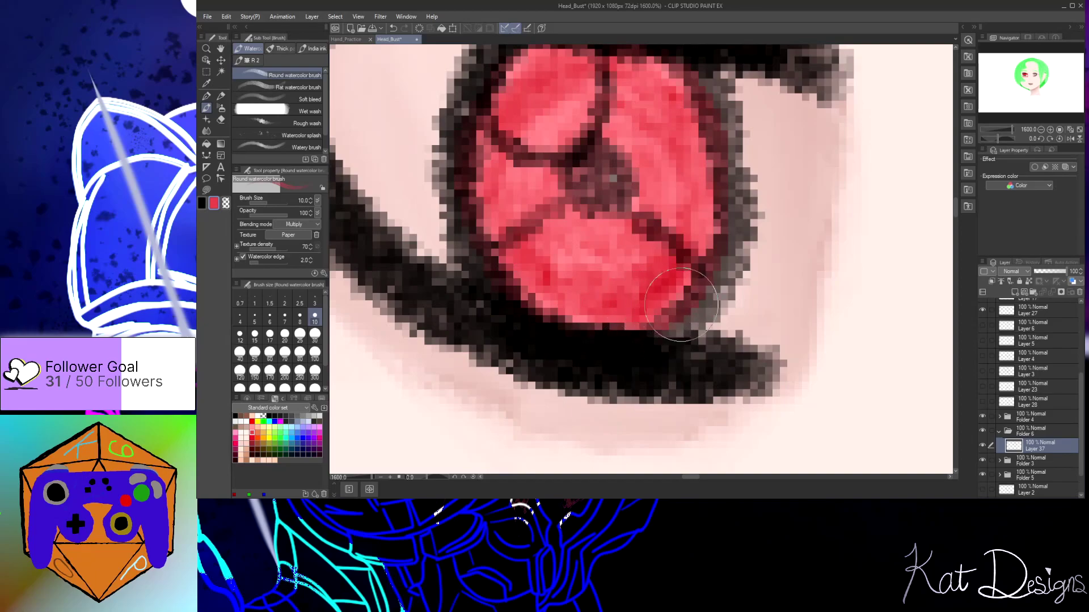
Add a new layer in Folder 6, place it beneath Layer 37 and make it active
click(1016, 292)
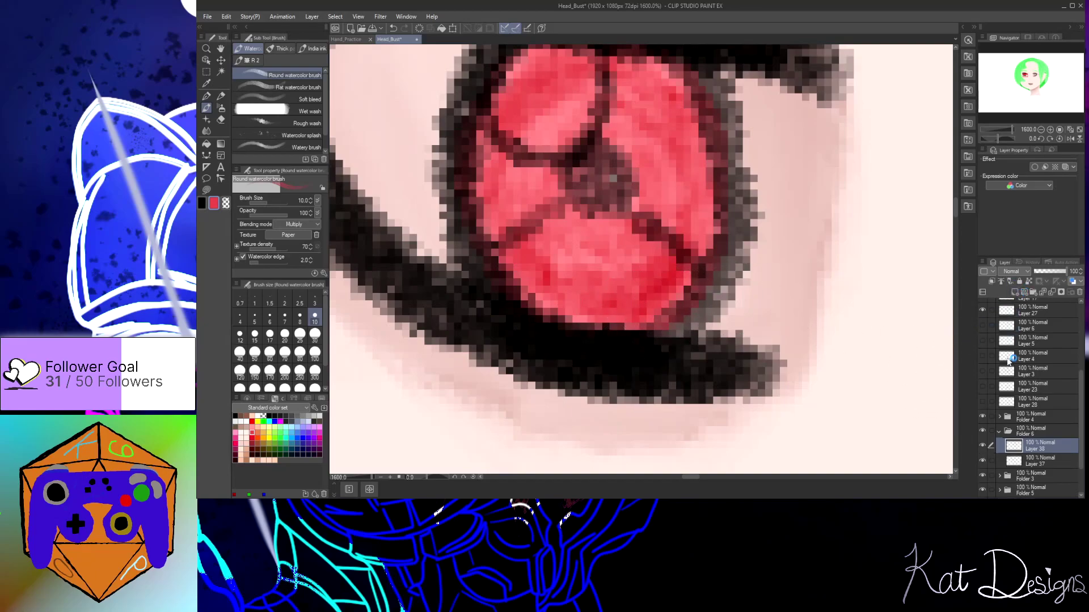
click(1035, 459)
drag(1038, 444, 1039, 443)
click(1041, 462)
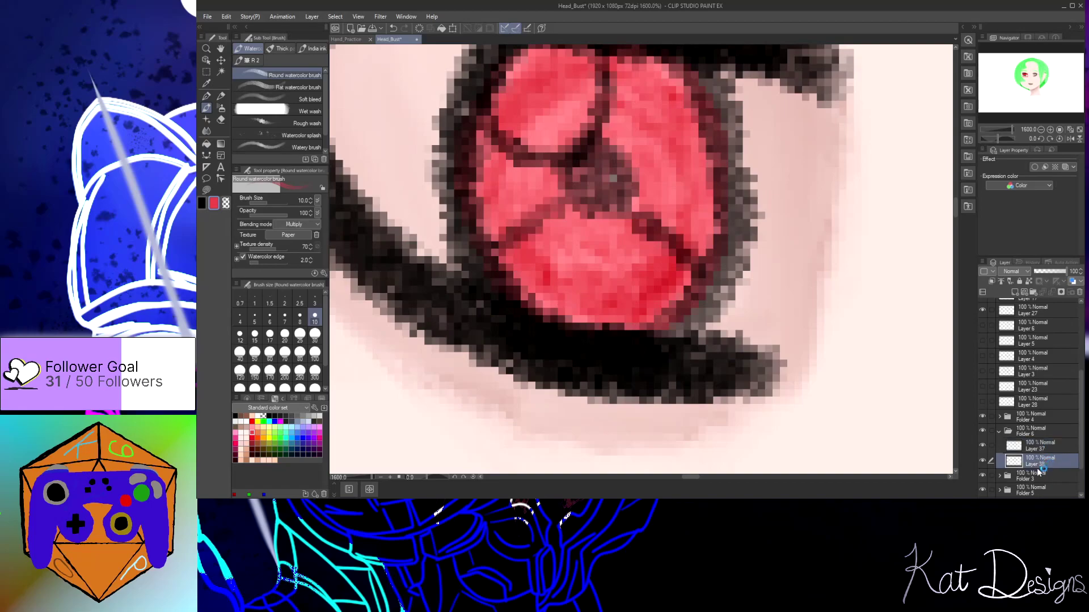
Paint the white of the left-hand eye on both sides of the iris with the Turnip pen
scroll(394, 332, down, 2)
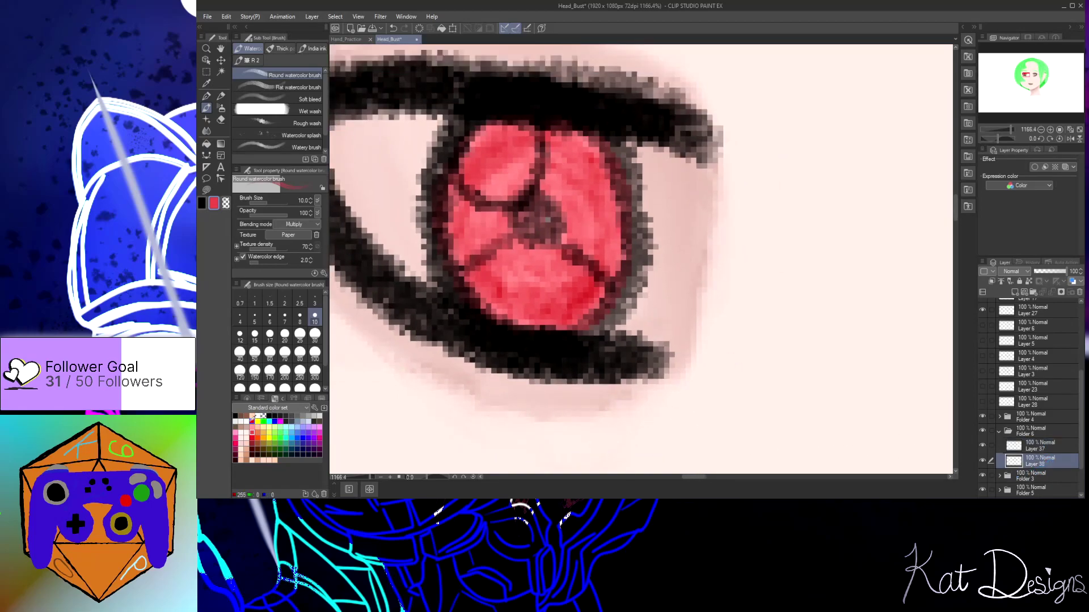
click(259, 414)
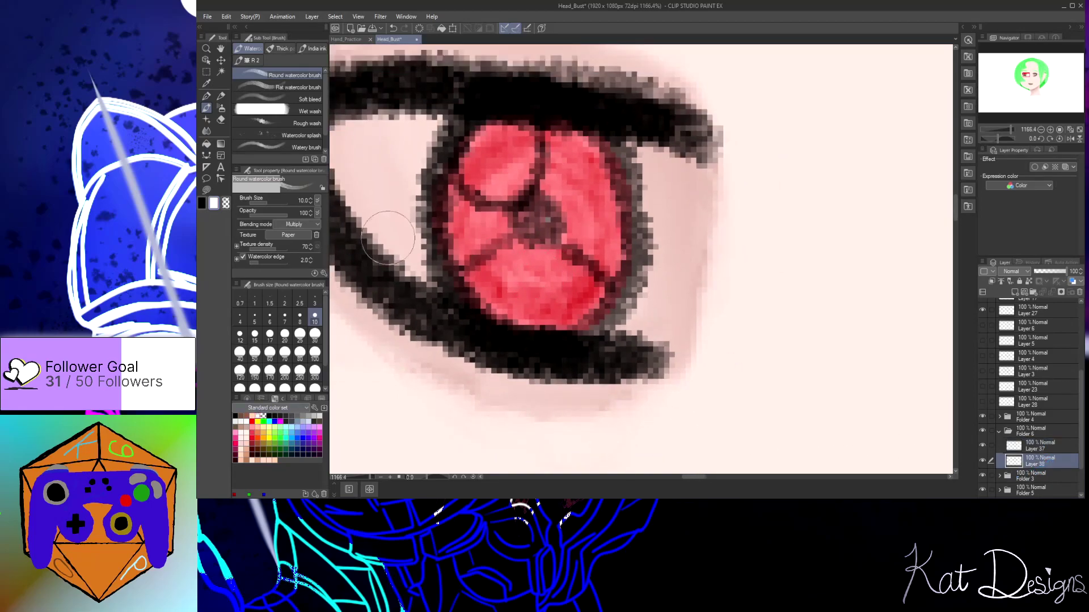
click(205, 98)
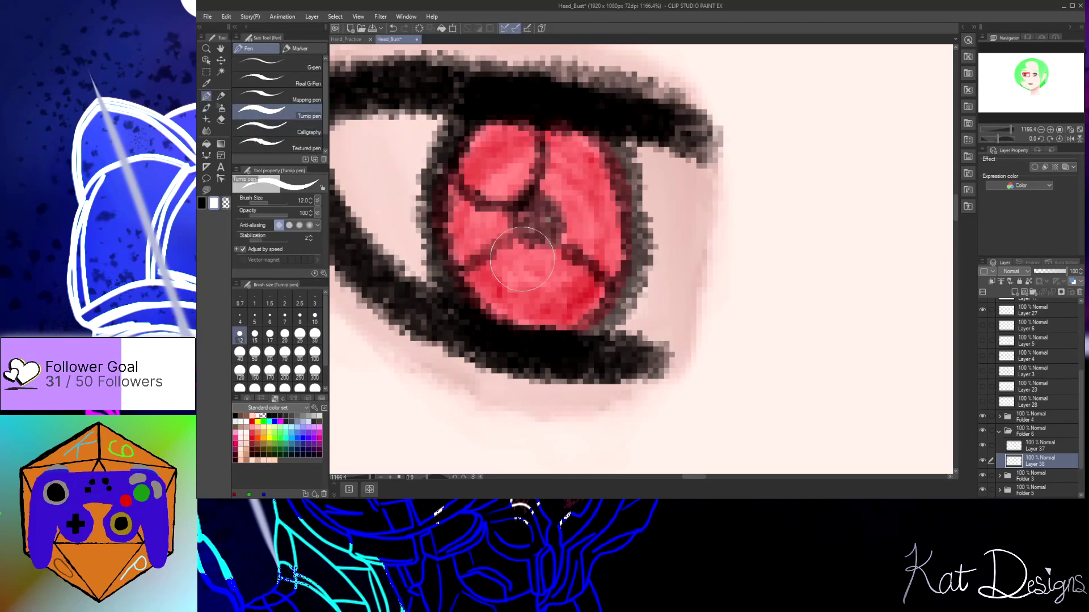
scroll(512, 258, up, 2)
scroll(512, 258, down, 1)
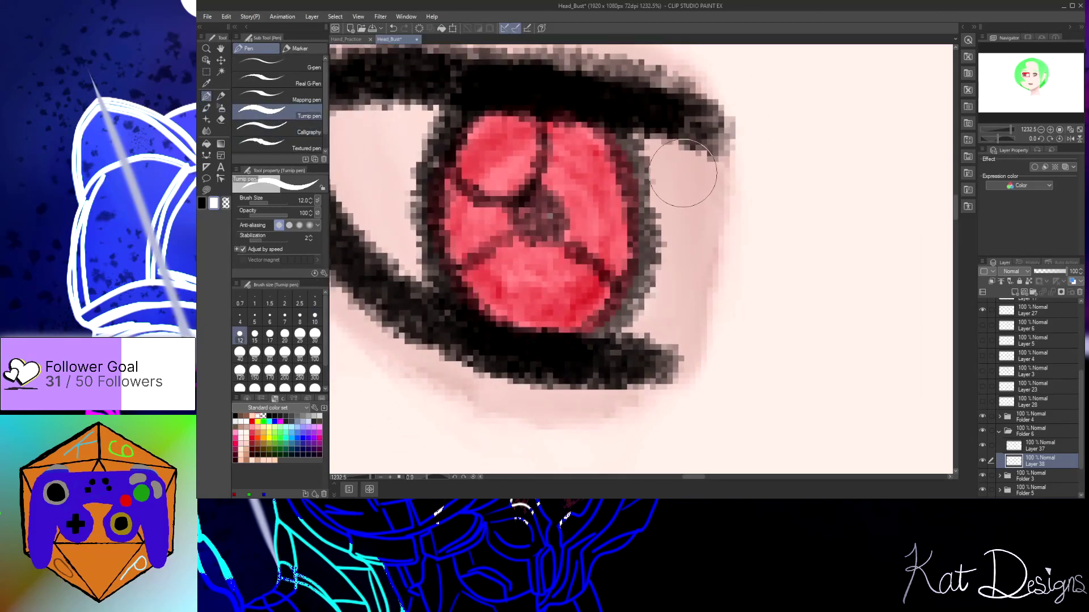
mouse_move(681, 170)
mouse_down()
mouse_move(698, 214)
mouse_move(692, 186)
mouse_move(675, 284)
mouse_move(684, 256)
mouse_move(653, 333)
mouse_move(665, 317)
mouse_move(649, 324)
mouse_move(665, 250)
mouse_move(651, 152)
mouse_up()
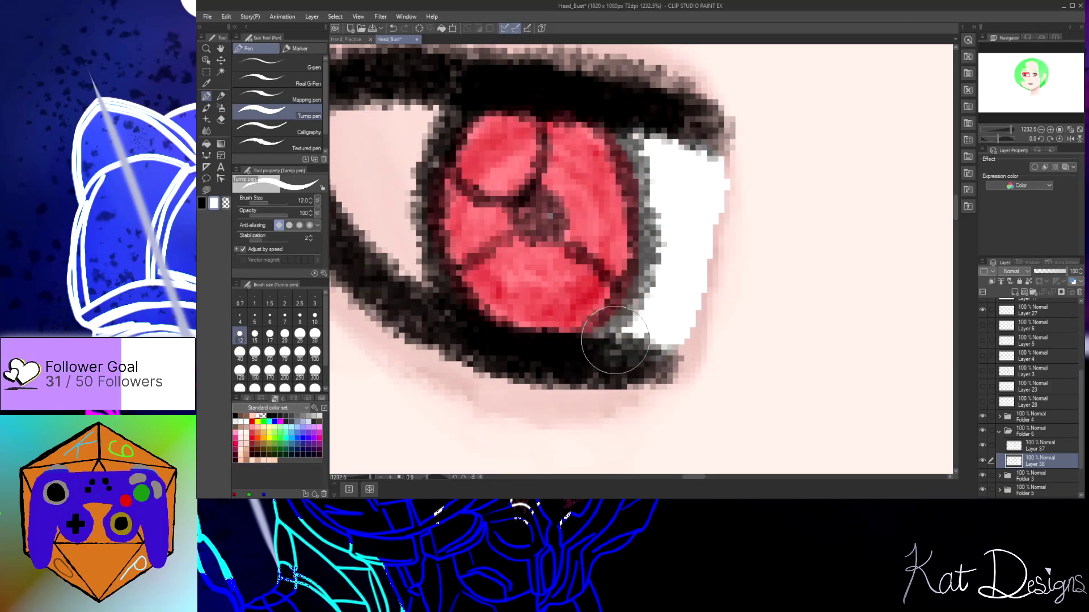
drag(440, 283, 341, 191)
drag(692, 475, 680, 477)
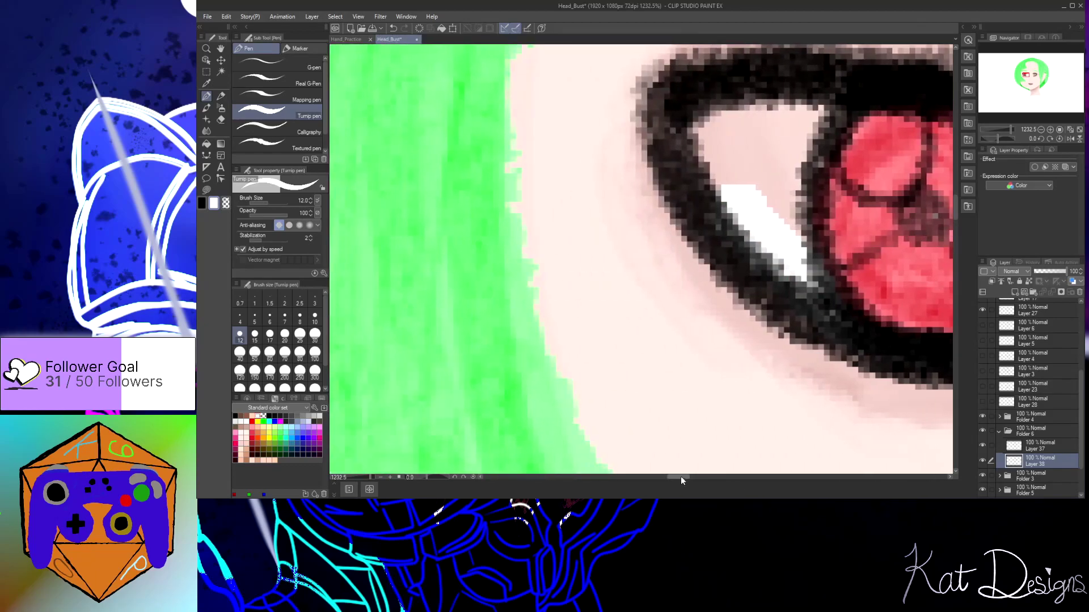
mouse_move(763, 249)
mouse_down()
mouse_move(716, 141)
mouse_move(750, 116)
mouse_move(802, 109)
mouse_move(778, 154)
mouse_move(768, 223)
mouse_move(777, 257)
mouse_move(760, 182)
mouse_move(767, 141)
mouse_move(789, 270)
mouse_move(746, 181)
mouse_move(746, 205)
mouse_move(760, 132)
mouse_up()
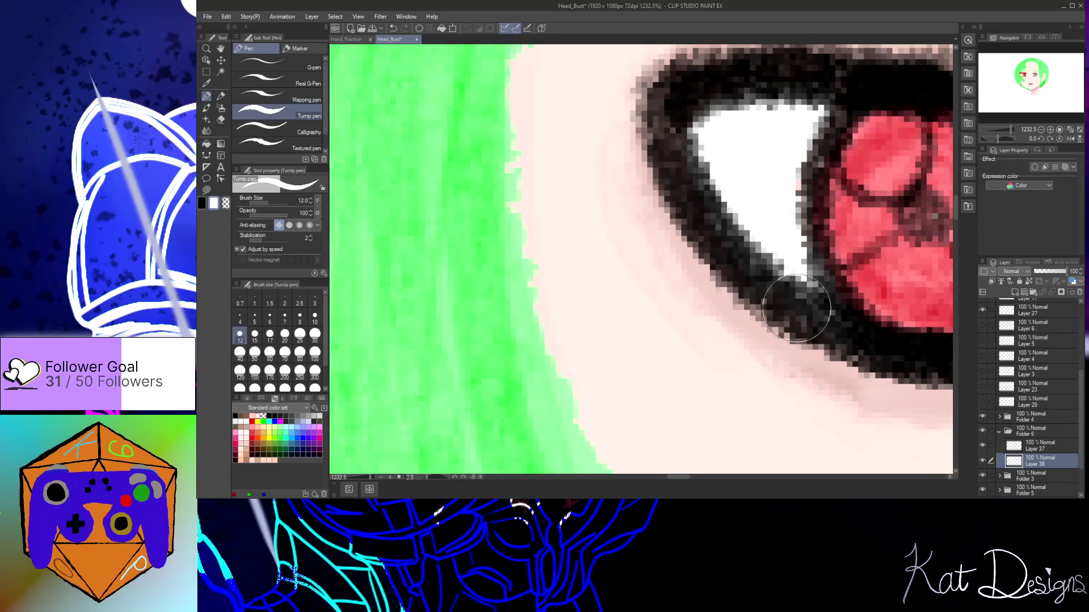
Hide Layer 37, extend the white across the iris area on the layer beneath, and show Layer 37 again
scroll(794, 278, down, 1)
drag(686, 478, 695, 478)
click(983, 445)
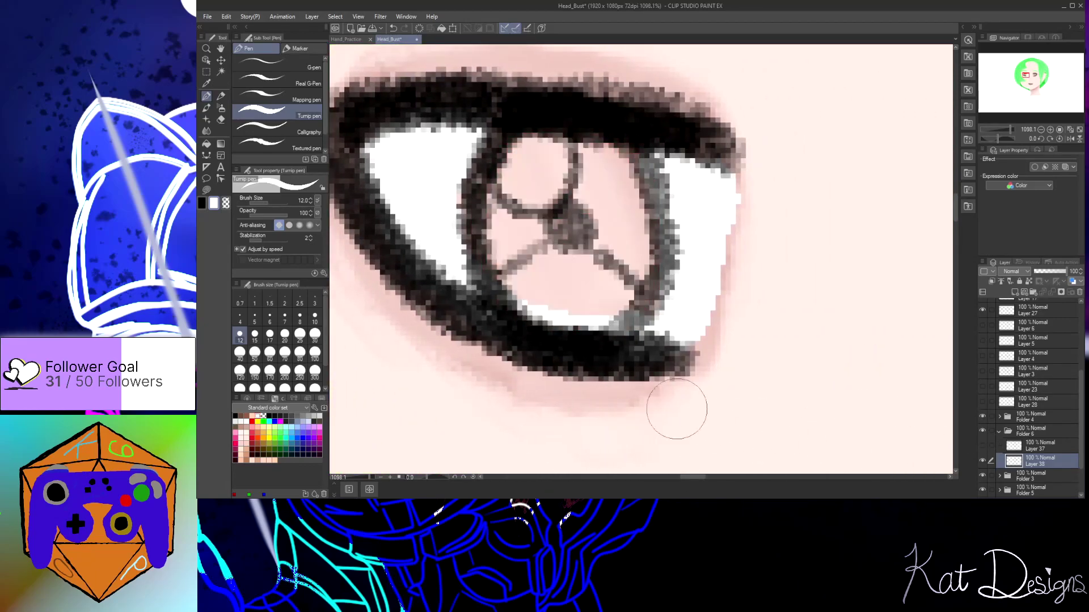
mouse_move(499, 278)
mouse_down()
mouse_move(549, 312)
mouse_move(603, 325)
mouse_move(634, 315)
mouse_move(627, 185)
mouse_move(606, 160)
mouse_move(546, 147)
mouse_move(519, 161)
mouse_move(499, 251)
mouse_move(558, 312)
mouse_move(612, 295)
mouse_move(628, 213)
mouse_move(575, 163)
mouse_move(539, 182)
mouse_move(554, 273)
mouse_move(626, 281)
mouse_move(619, 196)
mouse_move(571, 204)
mouse_move(629, 247)
mouse_move(573, 222)
mouse_move(623, 206)
mouse_move(562, 148)
mouse_move(526, 137)
mouse_move(503, 164)
mouse_move(499, 269)
mouse_move(565, 329)
mouse_move(639, 289)
mouse_move(659, 209)
mouse_move(632, 164)
mouse_move(598, 149)
mouse_move(494, 149)
mouse_move(485, 254)
mouse_move(550, 318)
mouse_move(624, 335)
mouse_move(657, 313)
mouse_move(668, 218)
mouse_move(640, 162)
mouse_move(606, 140)
mouse_move(486, 136)
mouse_move(477, 179)
mouse_move(510, 291)
mouse_move(566, 311)
mouse_up()
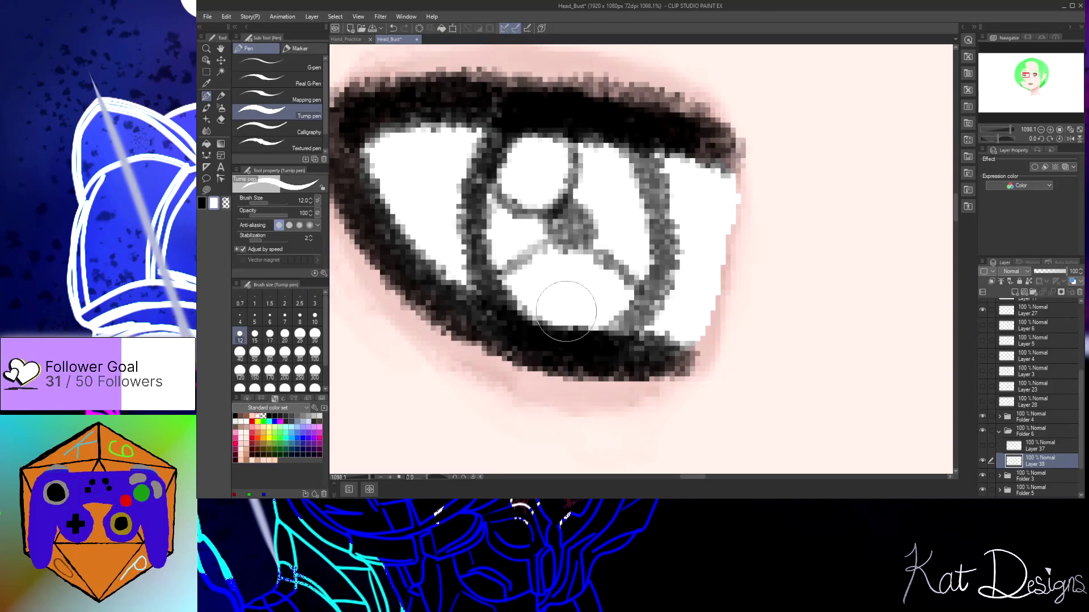
click(982, 446)
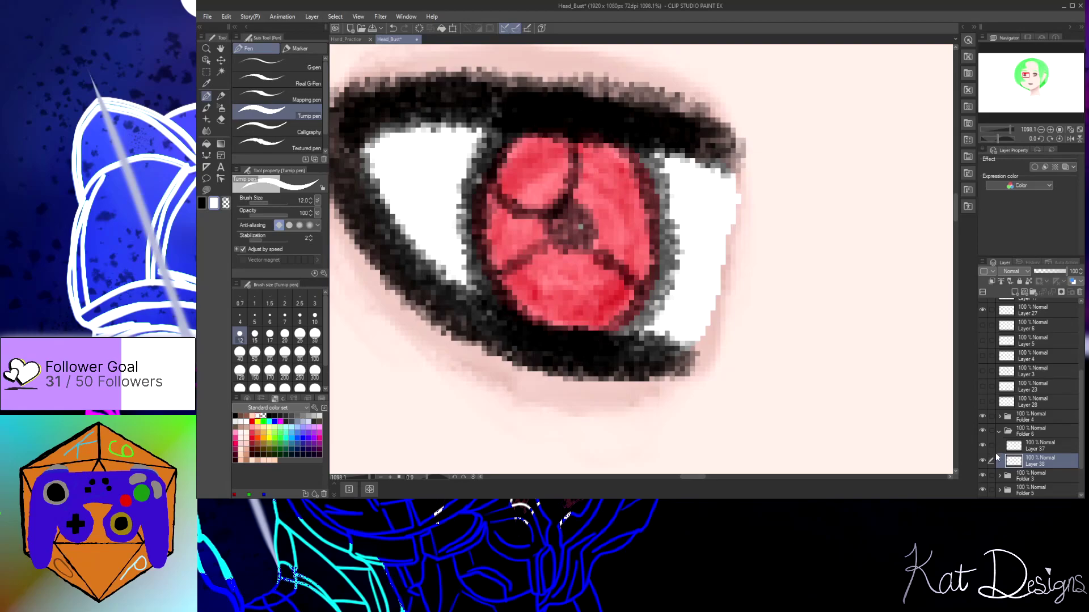
Repaint the iris on Layer 37 in flat pink out to its dark outline with the Turnip pen
click(1033, 445)
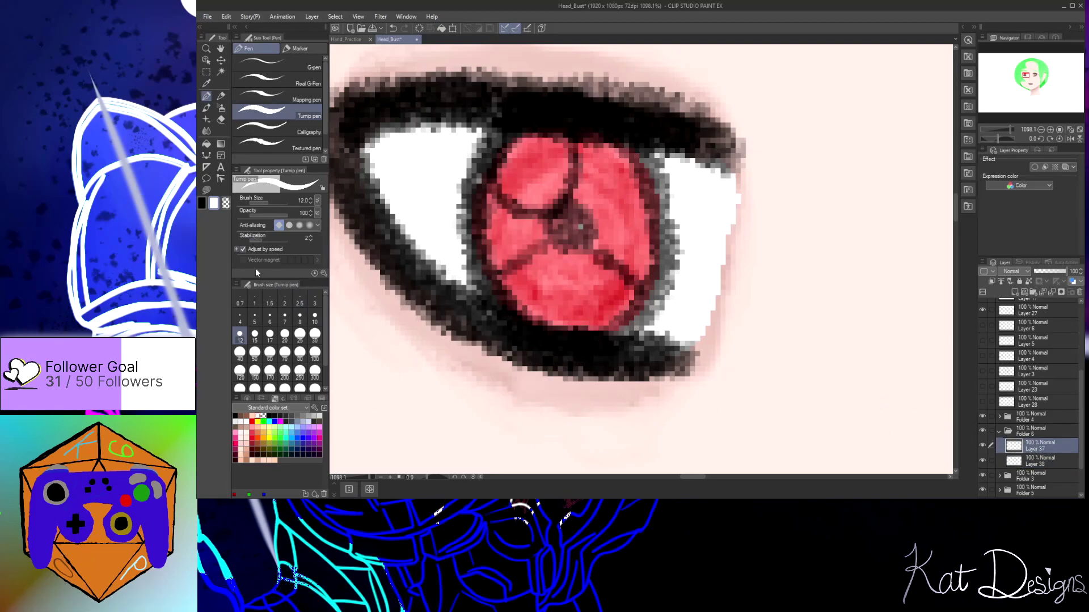
mouse_move(550, 245)
mouse_down()
mouse_move(523, 179)
mouse_move(510, 226)
mouse_move(574, 200)
mouse_move(571, 153)
mouse_move(595, 225)
mouse_move(634, 237)
mouse_move(627, 211)
mouse_move(601, 291)
mouse_move(615, 294)
mouse_move(597, 248)
mouse_move(585, 309)
mouse_move(606, 272)
mouse_move(551, 295)
mouse_up()
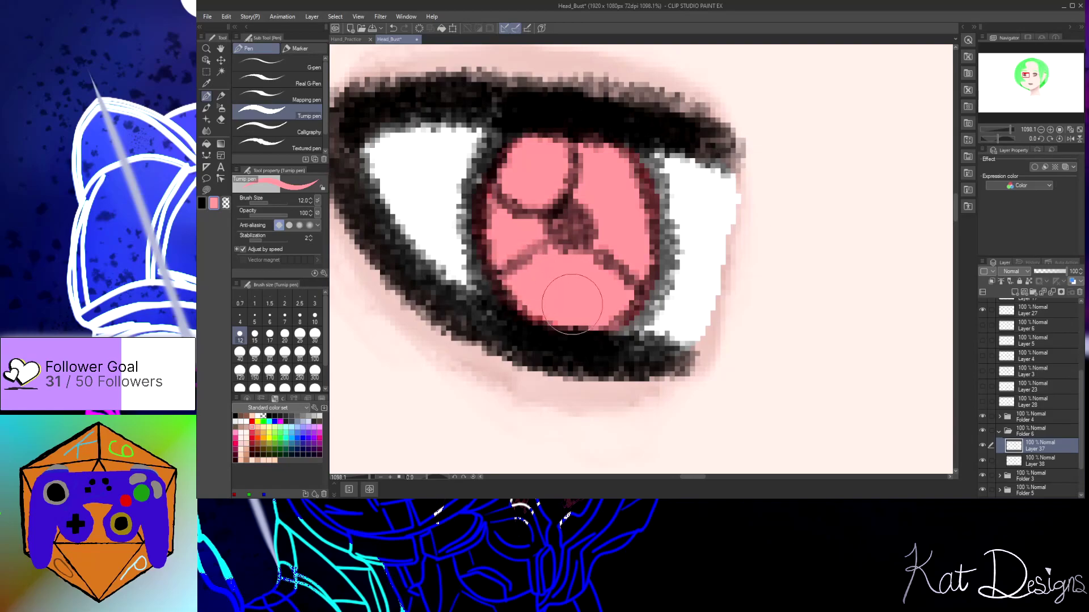
mouse_move(636, 280)
mouse_down()
mouse_move(606, 319)
mouse_move(524, 305)
mouse_move(490, 255)
mouse_move(495, 177)
mouse_move(509, 154)
mouse_up()
mouse_move(605, 142)
mouse_down()
mouse_move(635, 173)
mouse_move(652, 227)
mouse_move(649, 274)
mouse_up()
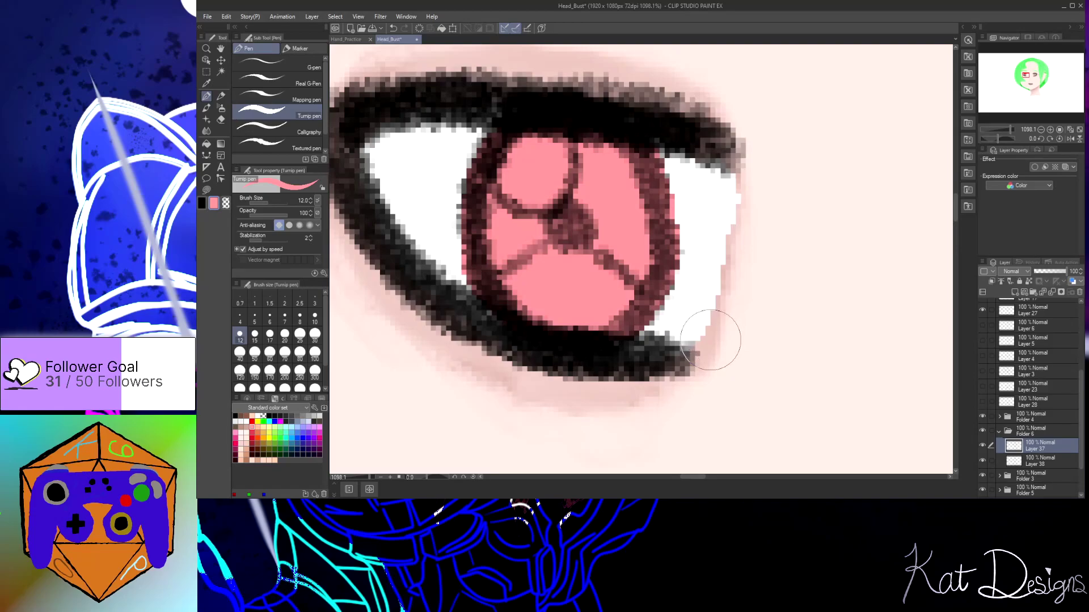
Create a new layer above Layer 37 and shade the iris red with the Round watercolor brush at size 10
key(ctrl+shift+n)
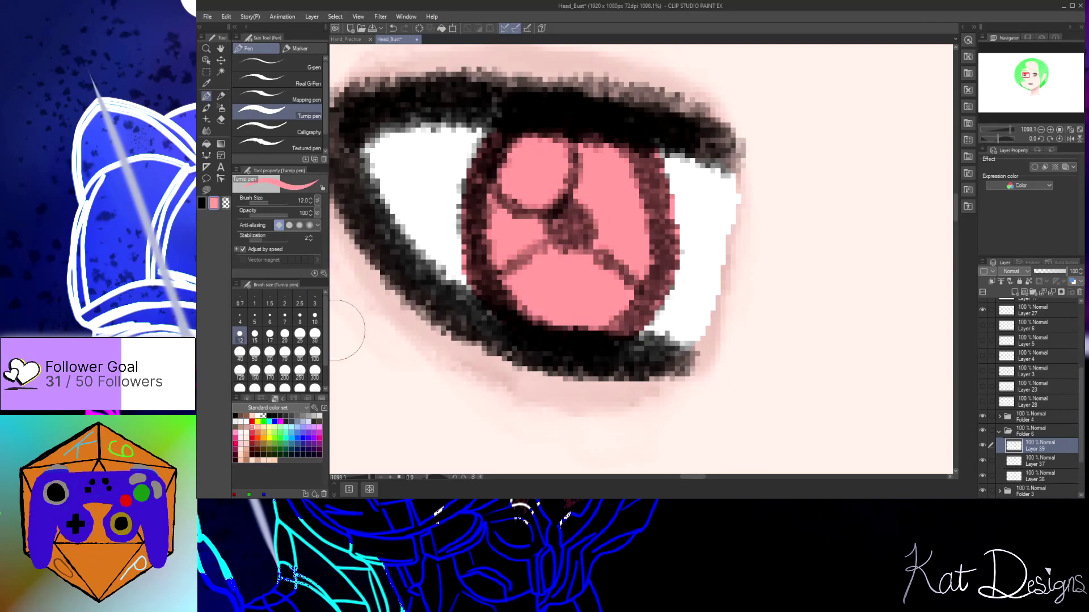
click(207, 108)
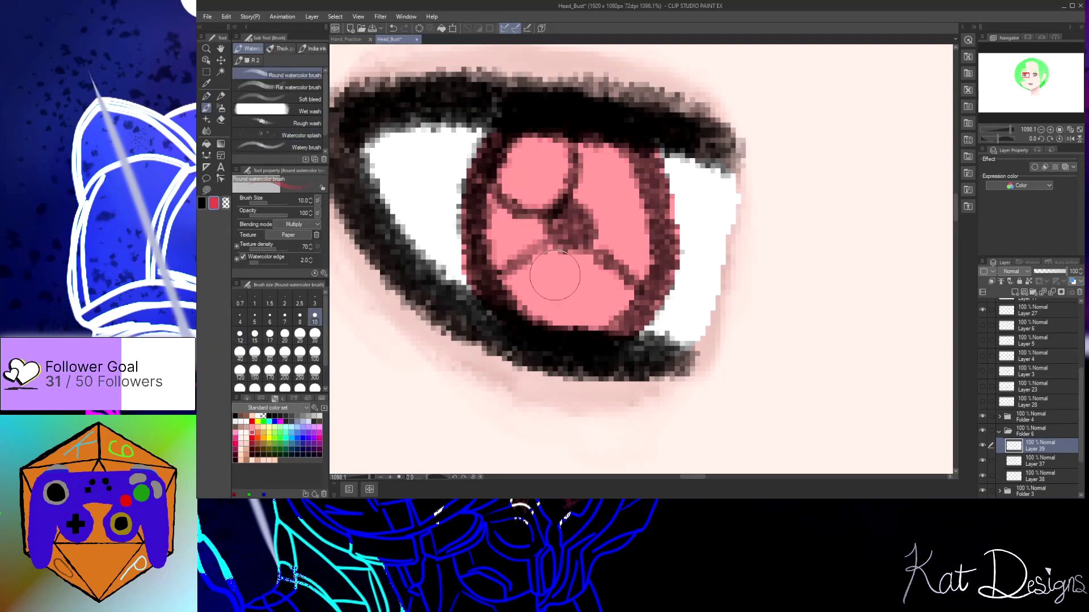
scroll(554, 275, up, 4)
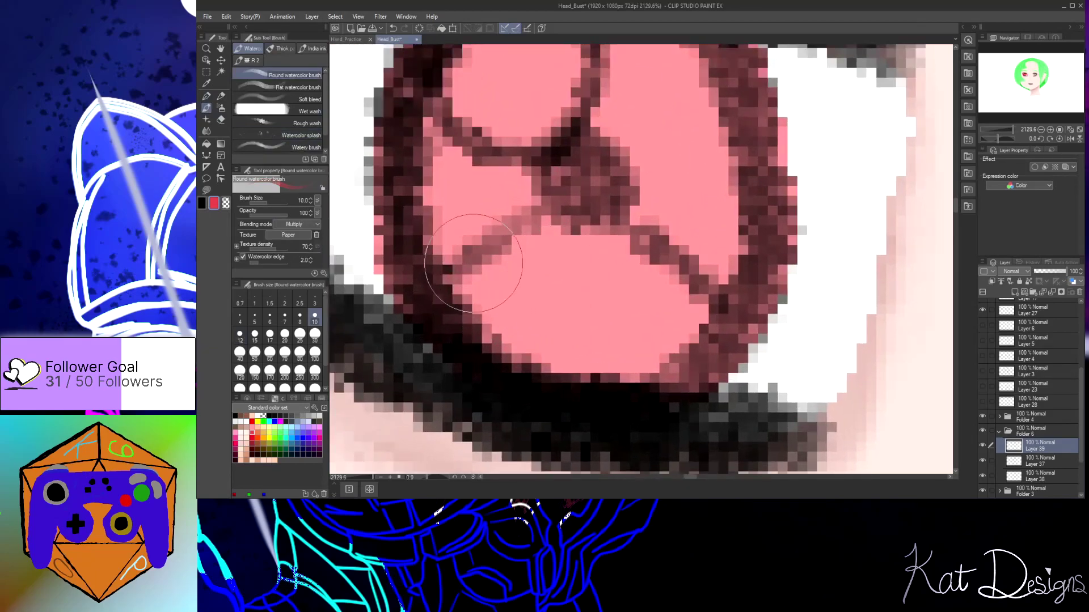
mouse_move(705, 309)
mouse_down()
mouse_move(681, 311)
mouse_move(637, 394)
mouse_move(510, 304)
mouse_move(448, 190)
mouse_move(510, 97)
mouse_move(641, 79)
mouse_move(732, 113)
mouse_move(749, 241)
mouse_move(674, 318)
mouse_move(554, 315)
mouse_move(449, 170)
mouse_move(412, 68)
mouse_up()
mouse_move(614, 48)
mouse_down()
mouse_move(664, 90)
mouse_move(696, 163)
mouse_move(697, 258)
mouse_move(657, 301)
mouse_move(562, 289)
mouse_move(505, 210)
mouse_move(552, 131)
mouse_move(653, 138)
mouse_move(650, 253)
mouse_move(607, 244)
mouse_move(572, 176)
mouse_move(647, 132)
mouse_move(712, 167)
mouse_move(703, 276)
mouse_move(714, 268)
mouse_move(726, 284)
mouse_move(680, 368)
mouse_move(554, 369)
mouse_move(459, 284)
mouse_move(432, 186)
mouse_move(440, 116)
mouse_move(482, 61)
mouse_move(639, 49)
mouse_move(686, 88)
mouse_move(716, 140)
mouse_move(731, 210)
mouse_move(720, 288)
mouse_move(680, 342)
mouse_move(600, 346)
mouse_move(496, 273)
mouse_move(473, 181)
mouse_move(500, 103)
mouse_move(612, 70)
mouse_move(711, 142)
mouse_move(715, 260)
mouse_move(676, 313)
mouse_move(578, 288)
mouse_move(525, 162)
mouse_move(603, 108)
mouse_move(679, 191)
mouse_move(618, 312)
mouse_up()
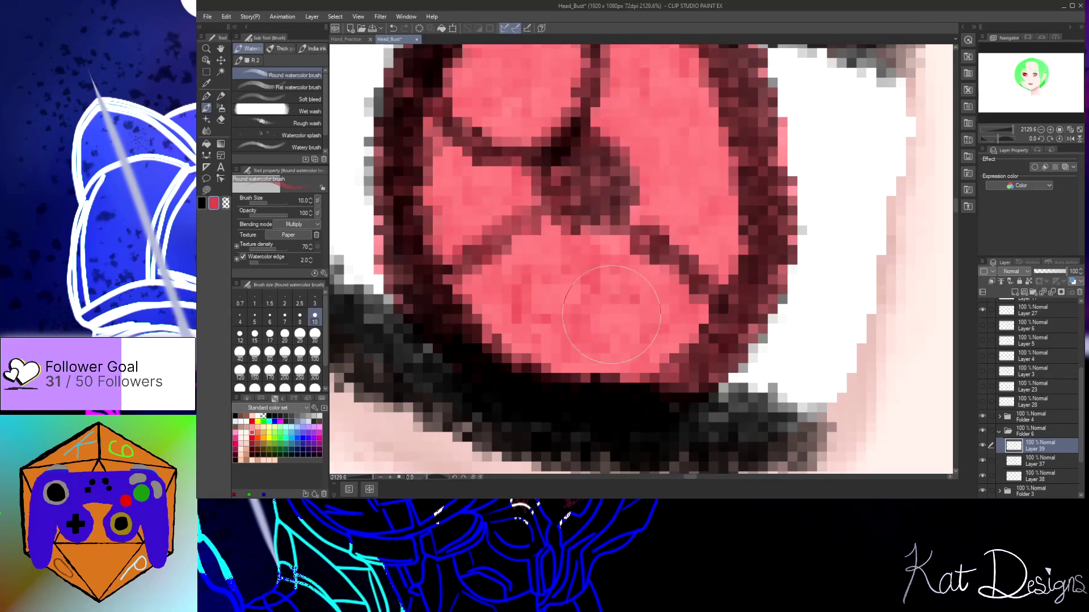
drag(647, 188, 598, 250)
mouse_move(702, 343)
mouse_down()
mouse_move(587, 372)
mouse_move(461, 282)
mouse_move(439, 126)
mouse_up()
mouse_move(720, 130)
mouse_down()
mouse_move(731, 312)
mouse_move(590, 385)
mouse_move(508, 366)
mouse_move(516, 369)
mouse_move(448, 170)
mouse_move(555, 74)
mouse_up()
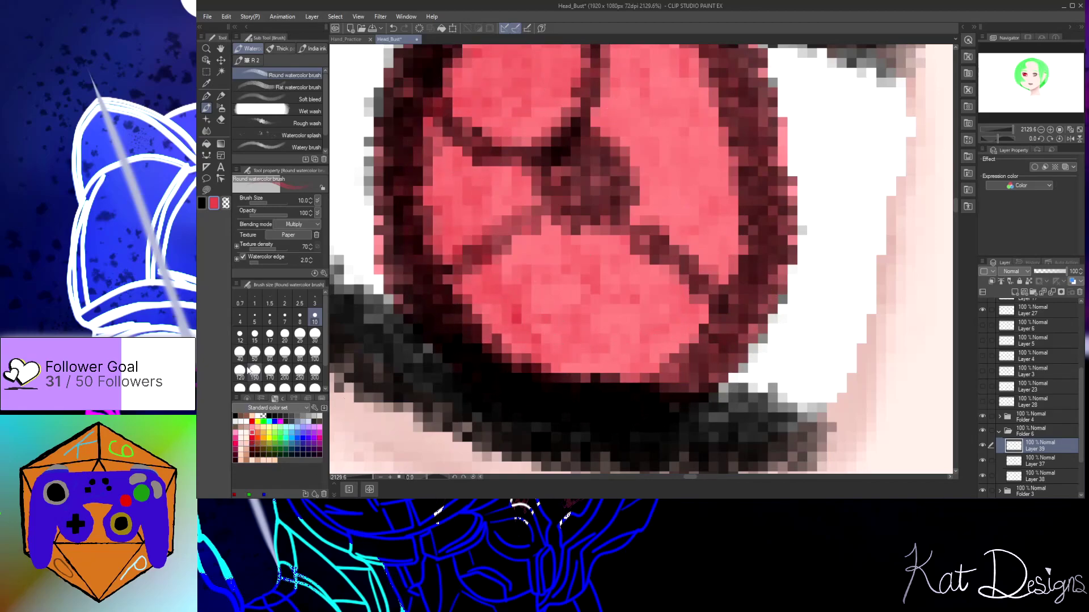
Try solid red Turnip pen strokes over the upper part of the iris on Layer 39
click(206, 96)
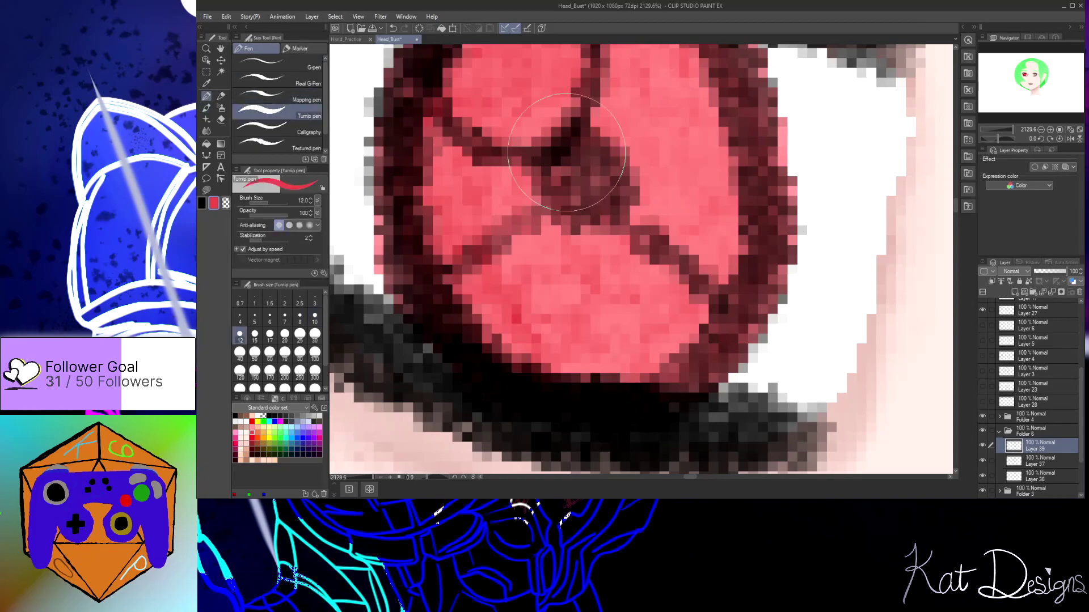
scroll(610, 234, down, 1)
mouse_move(674, 149)
mouse_down()
mouse_move(661, 146)
mouse_move(644, 97)
mouse_move(547, 92)
mouse_move(489, 123)
mouse_move(523, 161)
mouse_up()
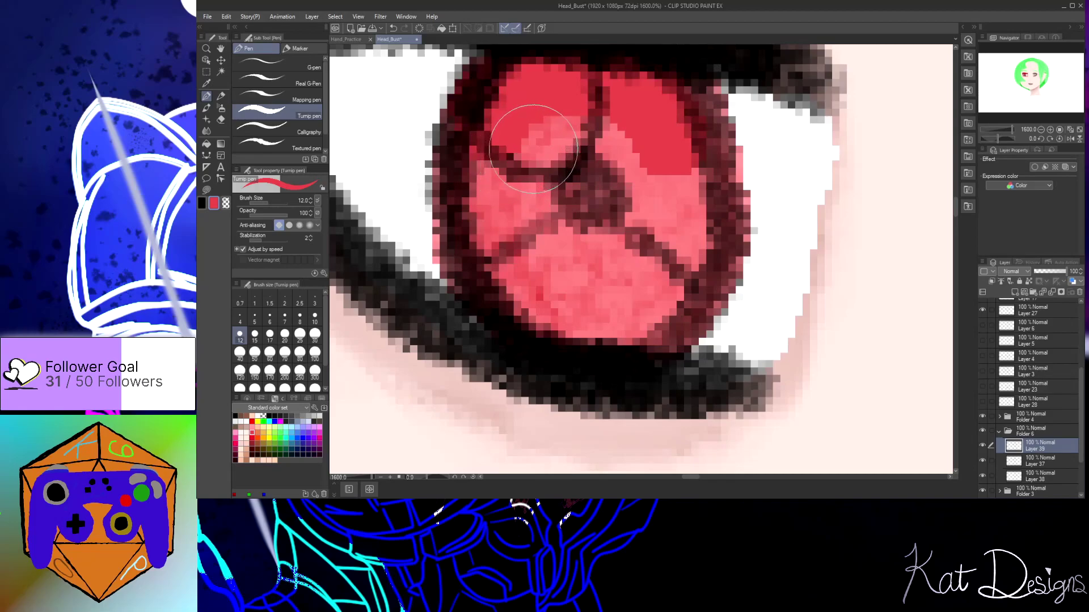
Undo the trial red strokes and recolor the iris base on Layer 37 solid red with the Turnip pen
click(1026, 462)
mouse_move(621, 147)
mouse_down()
mouse_move(574, 91)
mouse_move(527, 129)
mouse_move(494, 208)
mouse_move(513, 279)
mouse_move(546, 305)
mouse_move(613, 315)
mouse_move(647, 270)
mouse_move(666, 190)
mouse_move(661, 108)
mouse_move(717, 225)
mouse_move(711, 272)
mouse_move(689, 300)
mouse_move(643, 320)
mouse_move(570, 313)
mouse_move(490, 221)
mouse_move(526, 105)
mouse_move(604, 125)
mouse_move(577, 259)
mouse_move(589, 139)
mouse_move(580, 209)
mouse_move(595, 173)
mouse_move(653, 285)
mouse_up()
key(ctrl+z)
key(ctrl+z)
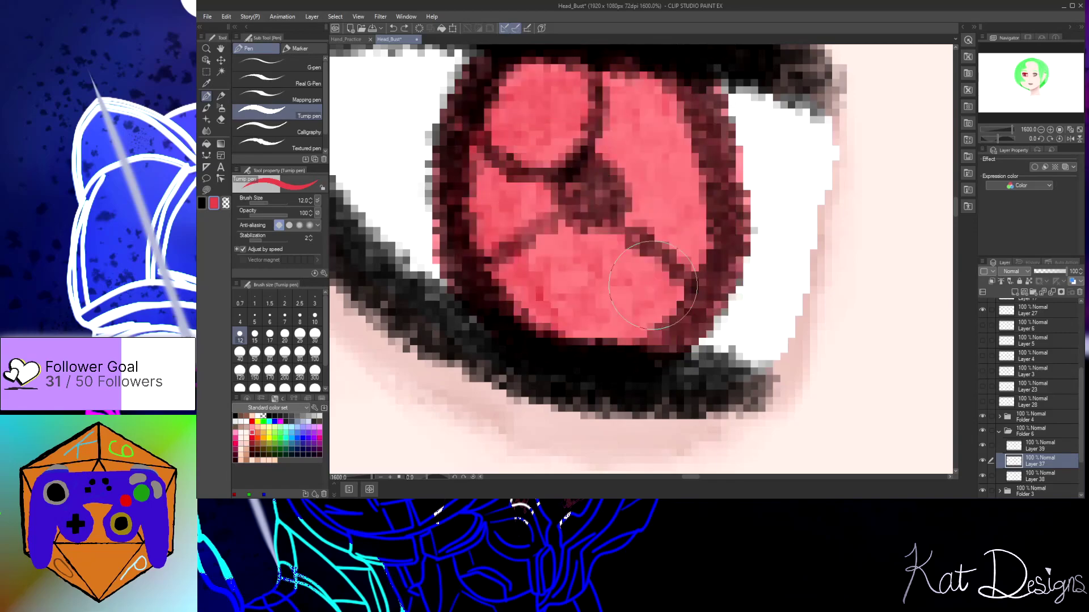
mouse_move(674, 244)
mouse_down()
mouse_move(687, 296)
mouse_move(706, 236)
mouse_move(708, 284)
mouse_move(648, 323)
mouse_move(595, 321)
mouse_move(545, 300)
mouse_move(489, 238)
mouse_move(481, 200)
mouse_move(472, 222)
mouse_move(485, 269)
mouse_move(505, 290)
mouse_move(471, 248)
mouse_move(459, 195)
mouse_move(502, 89)
mouse_move(548, 60)
mouse_move(652, 83)
mouse_move(676, 105)
mouse_move(707, 193)
mouse_move(687, 265)
mouse_move(653, 286)
mouse_move(575, 254)
mouse_move(553, 175)
mouse_move(635, 124)
mouse_move(632, 228)
mouse_move(533, 186)
mouse_move(600, 121)
mouse_move(594, 222)
mouse_move(603, 128)
mouse_up()
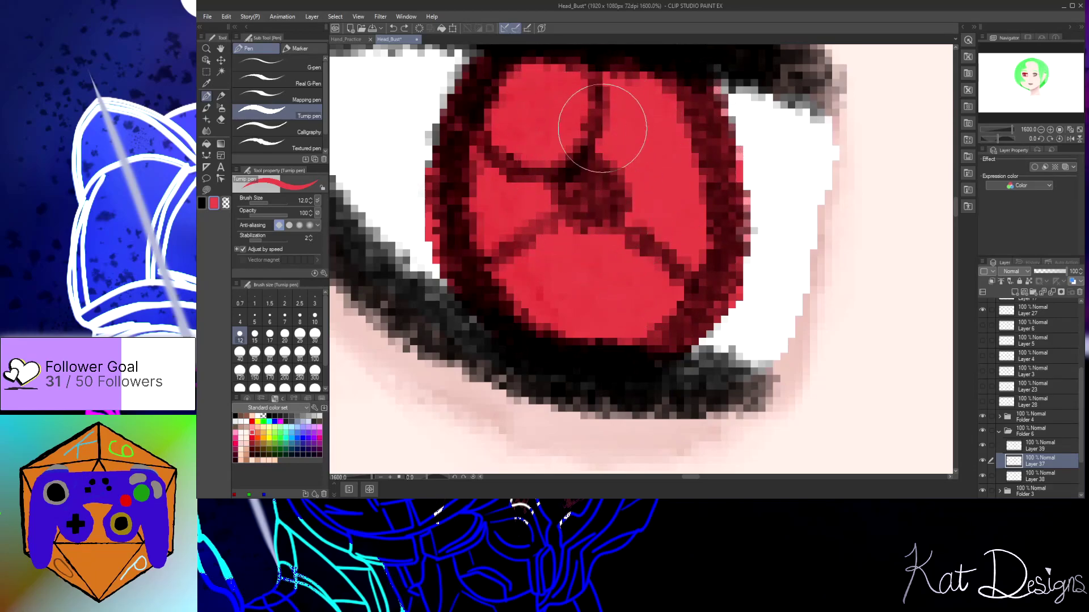
Shade the upper iris on Layer 39 in a more saturated red, using the Round watercolor brush at size 7
click(1033, 452)
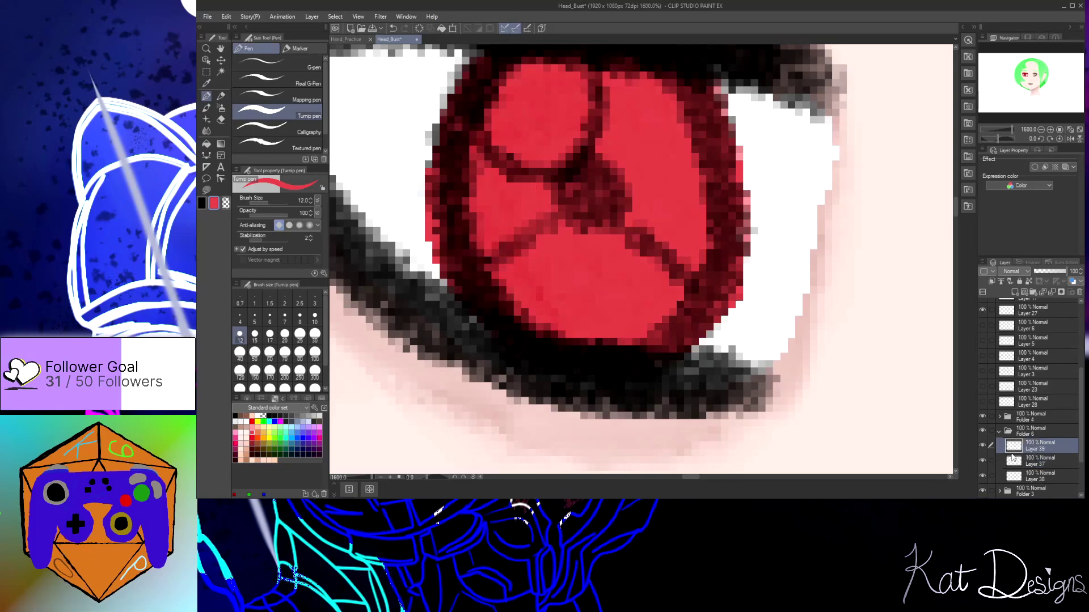
click(206, 108)
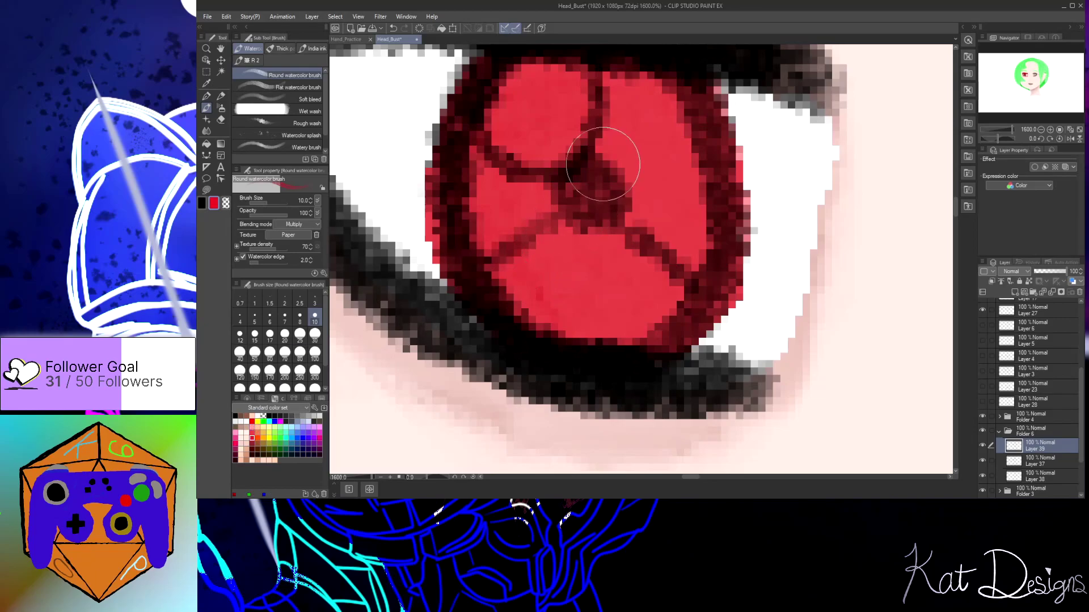
scroll(590, 164, down, 3)
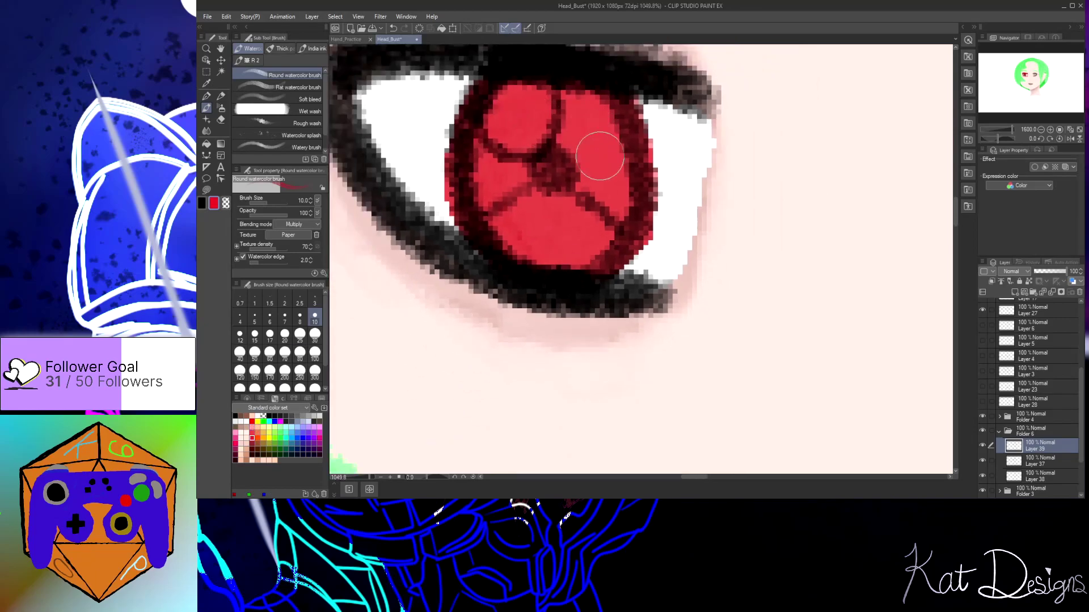
scroll(567, 170, up, 6)
scroll(564, 181, up, 1)
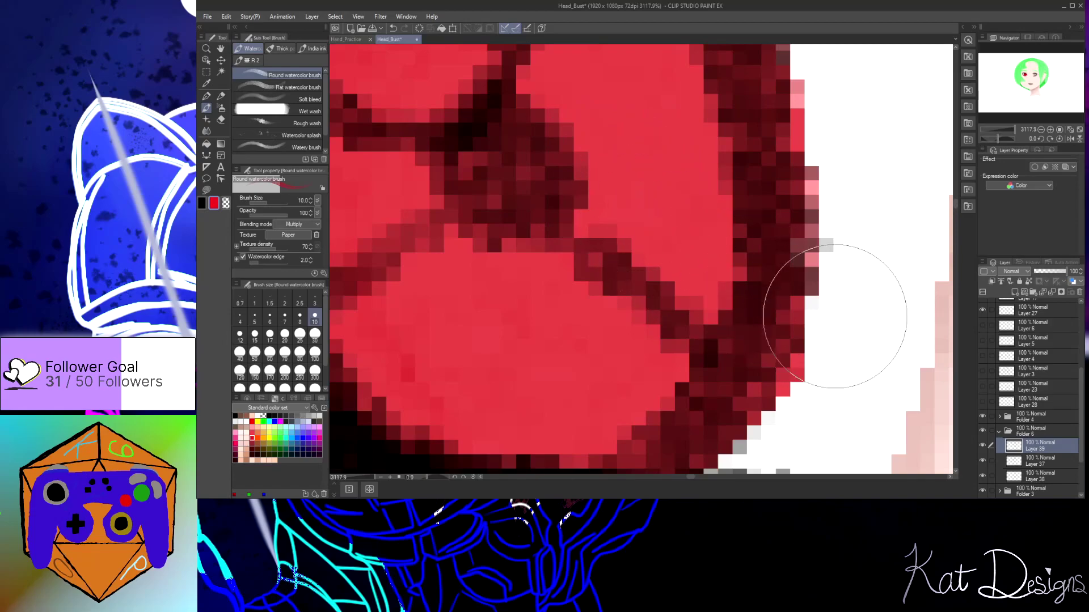
drag(690, 478, 685, 478)
drag(955, 205, 955, 199)
click(285, 320)
mouse_move(762, 354)
mouse_down()
mouse_move(668, 434)
mouse_move(639, 440)
mouse_move(597, 388)
mouse_move(613, 288)
mouse_move(674, 189)
mouse_move(773, 142)
mouse_move(873, 147)
mouse_move(910, 260)
mouse_up()
drag(687, 478, 687, 477)
scroll(805, 359, down, 3)
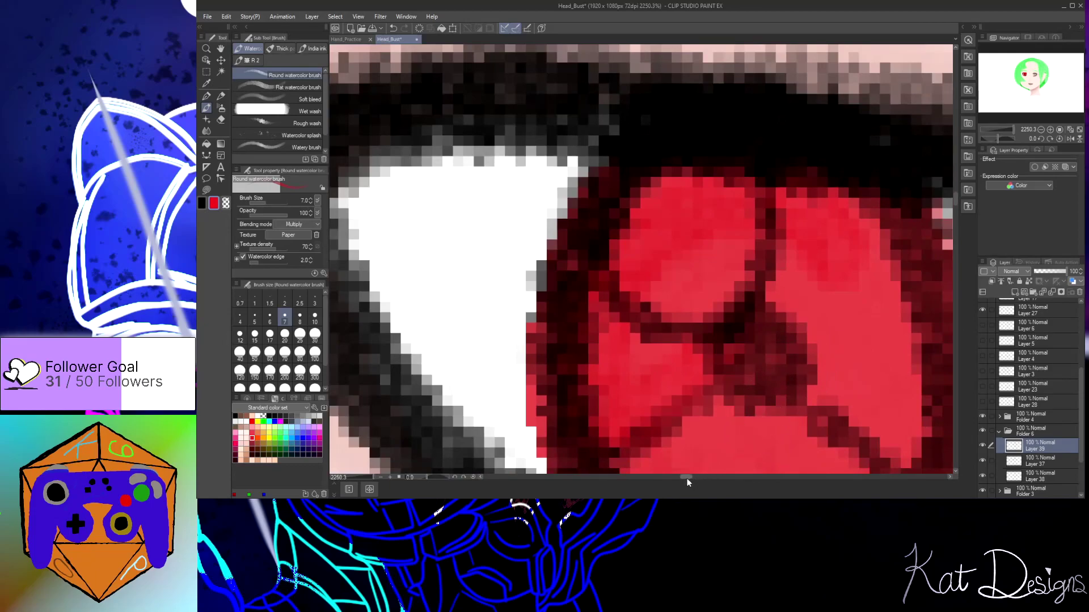
Cover the remaining sections of the upper iris with saturated red on Layer 39, using the Round watercolor brush at size 7
drag(691, 478, 693, 477)
mouse_move(640, 235)
mouse_down()
mouse_move(725, 350)
mouse_move(721, 446)
mouse_move(596, 367)
mouse_move(516, 348)
mouse_move(465, 369)
mouse_move(448, 403)
mouse_up()
mouse_move(495, 363)
mouse_down()
mouse_move(427, 425)
mouse_move(396, 371)
mouse_move(383, 298)
mouse_move(406, 227)
mouse_move(467, 187)
mouse_move(562, 190)
mouse_move(647, 226)
mouse_move(696, 293)
mouse_move(726, 443)
mouse_move(676, 406)
mouse_move(526, 360)
mouse_up()
mouse_move(437, 418)
mouse_down()
mouse_move(418, 357)
mouse_move(539, 231)
mouse_move(661, 397)
mouse_move(540, 278)
mouse_move(655, 279)
mouse_up()
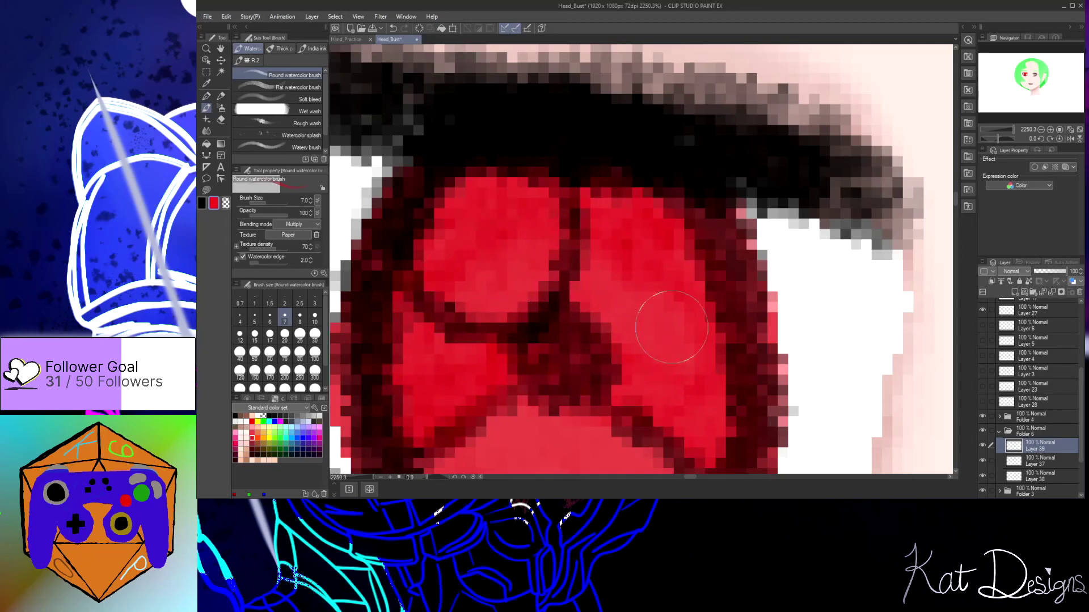
mouse_move(730, 450)
mouse_down()
mouse_move(617, 376)
mouse_move(558, 349)
mouse_move(429, 417)
mouse_move(393, 403)
mouse_move(404, 267)
mouse_move(519, 170)
mouse_move(627, 195)
mouse_move(708, 268)
mouse_move(729, 397)
mouse_move(708, 452)
mouse_move(602, 285)
mouse_move(551, 275)
mouse_move(439, 405)
mouse_move(474, 271)
mouse_move(615, 262)
mouse_move(686, 407)
mouse_up()
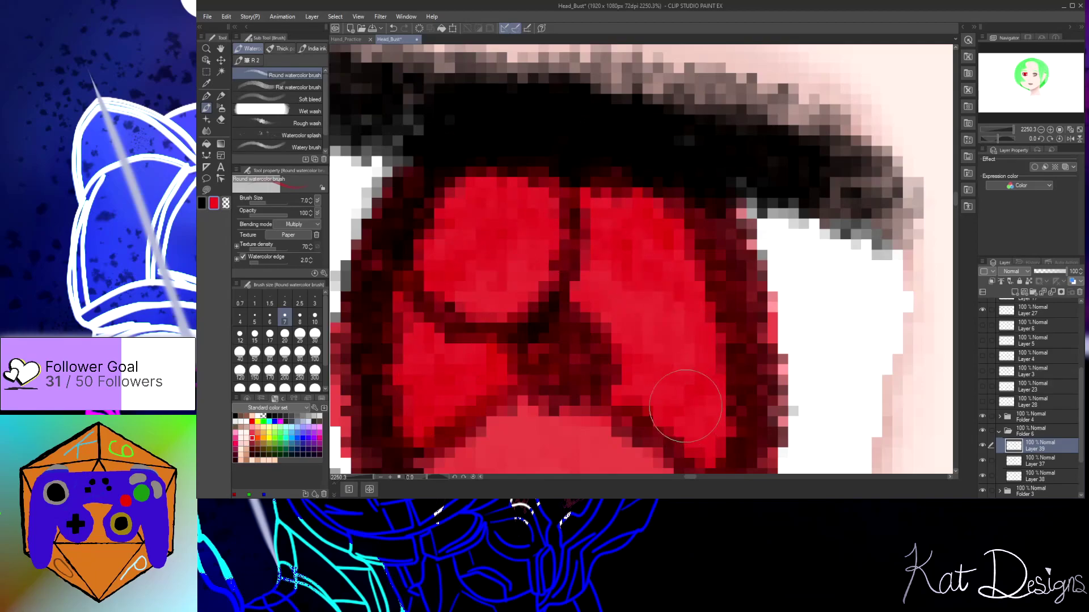
mouse_move(407, 393)
mouse_down()
mouse_move(595, 213)
mouse_move(712, 403)
mouse_move(496, 335)
mouse_up()
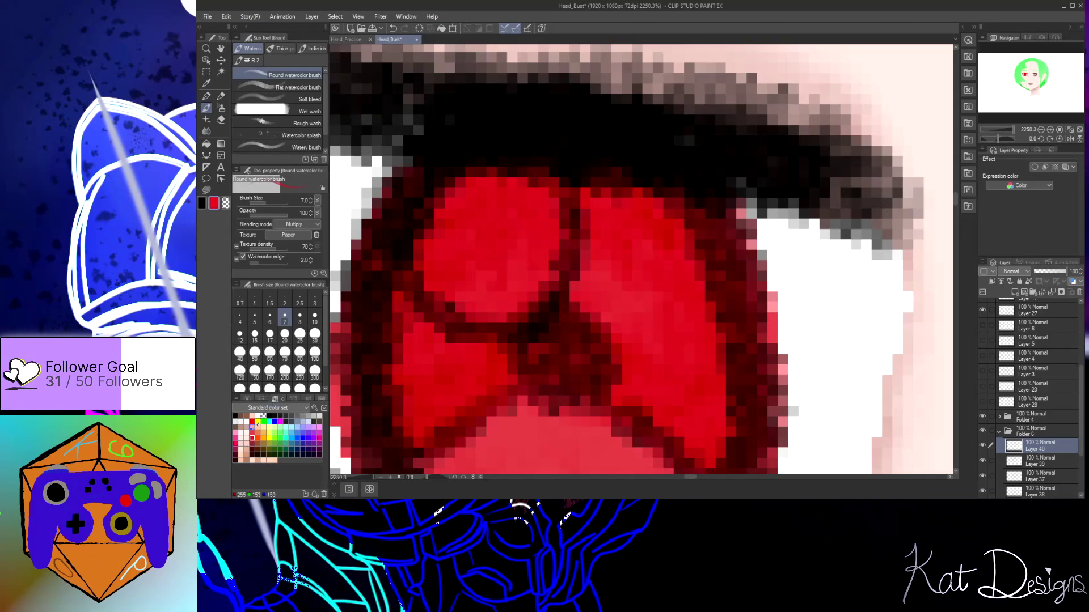
Lighten the lower iris section with light pink on a new layer above Layer 39, using the Round watercolor brush at size 7
drag(955, 197, 957, 206)
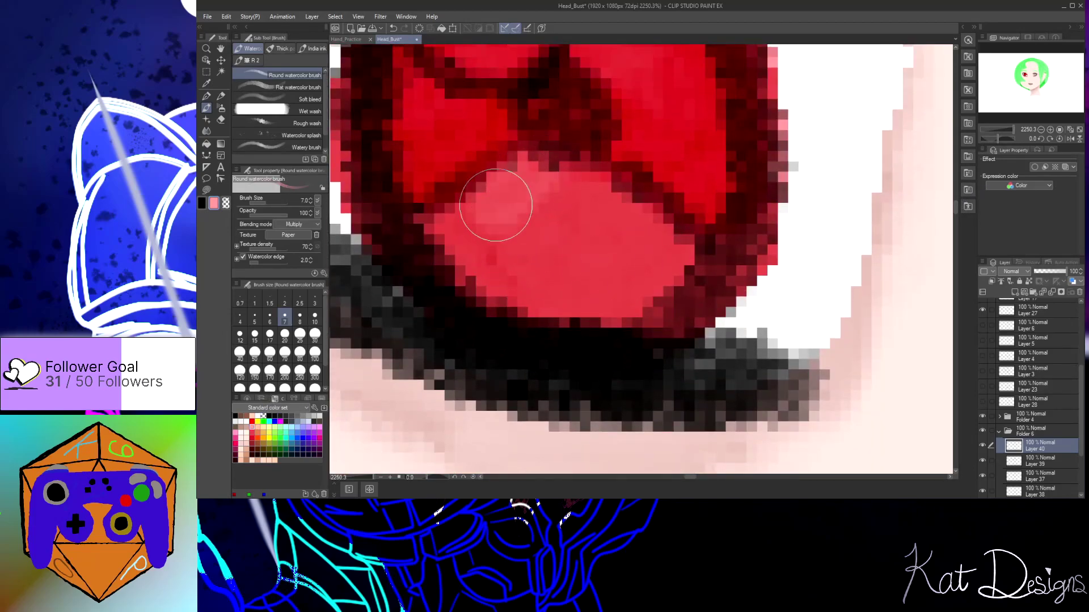
mouse_move(452, 215)
mouse_down()
mouse_move(501, 281)
mouse_move(580, 309)
mouse_move(643, 291)
mouse_move(674, 259)
mouse_move(630, 304)
mouse_move(557, 296)
mouse_move(506, 241)
mouse_move(561, 184)
mouse_move(642, 220)
mouse_move(680, 266)
mouse_move(608, 186)
mouse_move(558, 174)
mouse_move(609, 200)
mouse_move(583, 191)
mouse_move(662, 276)
mouse_move(583, 257)
mouse_move(578, 209)
mouse_move(575, 268)
mouse_move(494, 217)
mouse_move(530, 208)
mouse_up()
drag(663, 280, 653, 232)
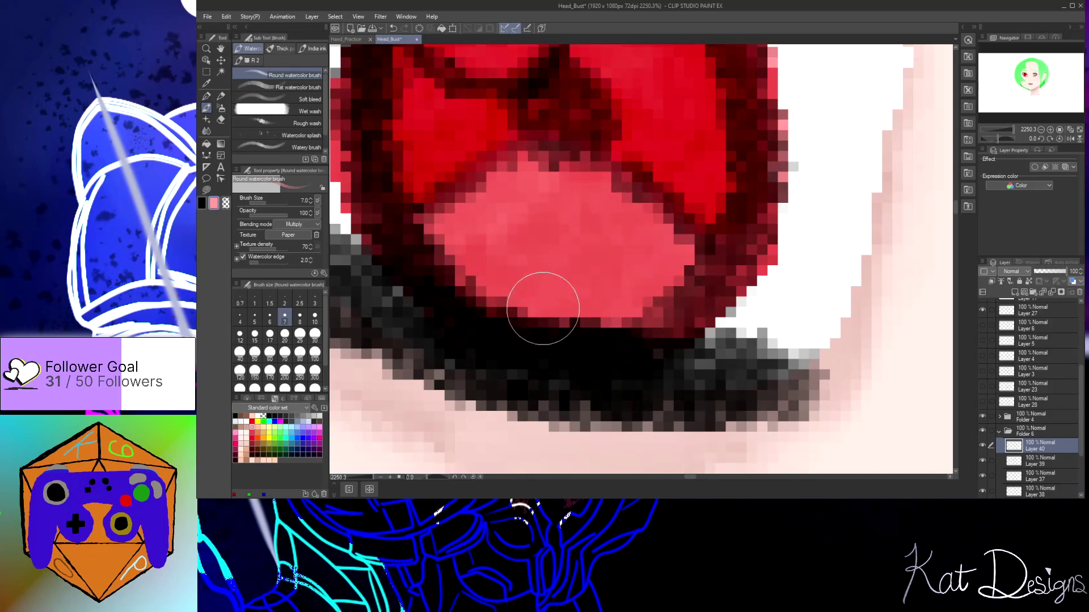
scroll(652, 248, down, 2)
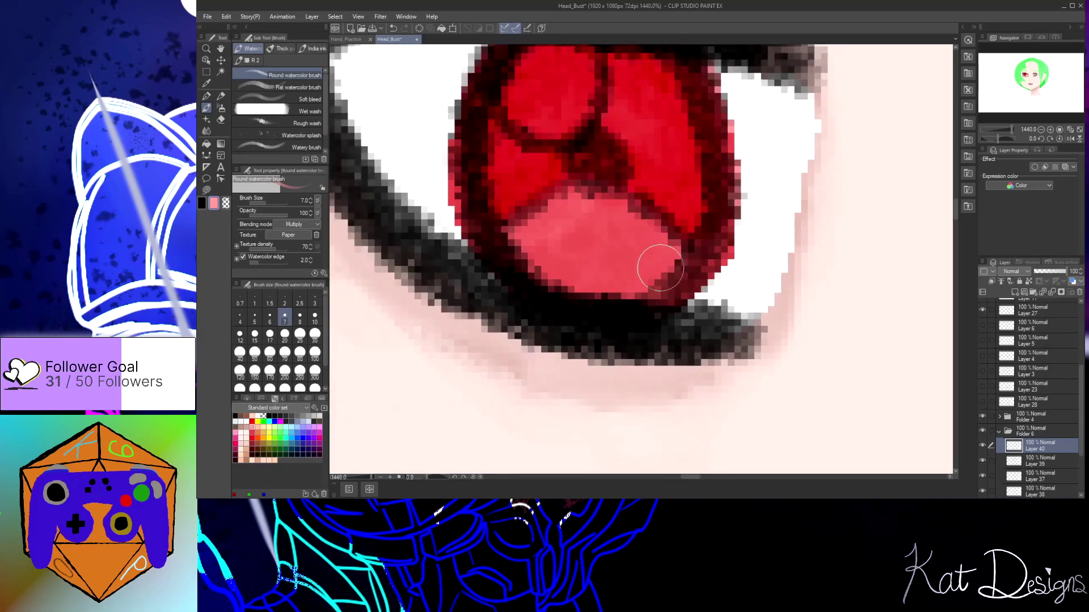
scroll(954, 201, up, 1)
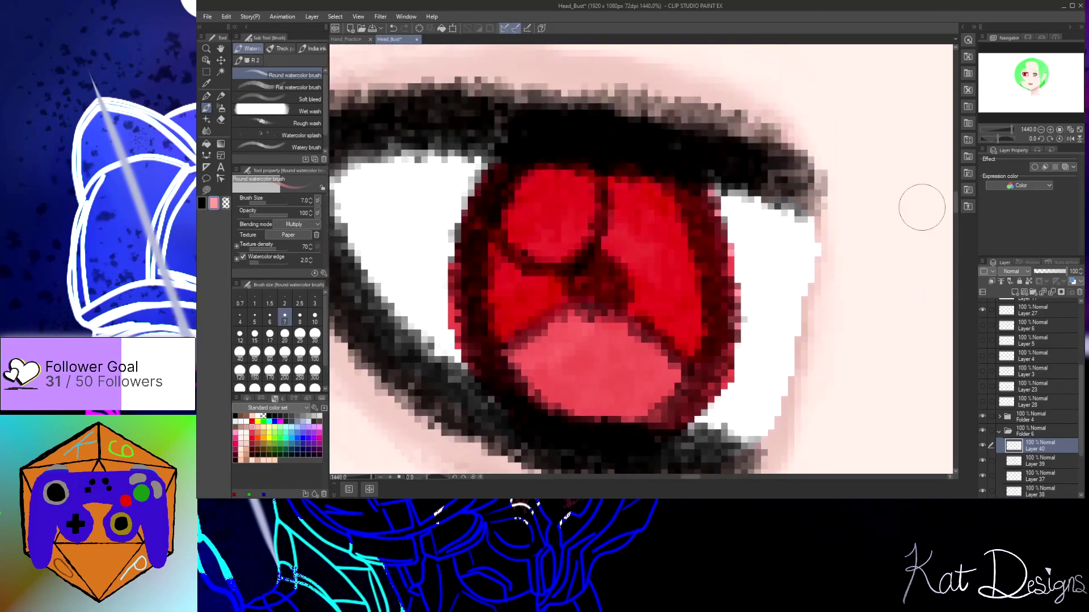
Darken the upper iris sections with dark red on a new layer above Layer 40, using the Round watercolor brush at size 7
scroll(608, 219, up, 2)
scroll(591, 227, up, 1)
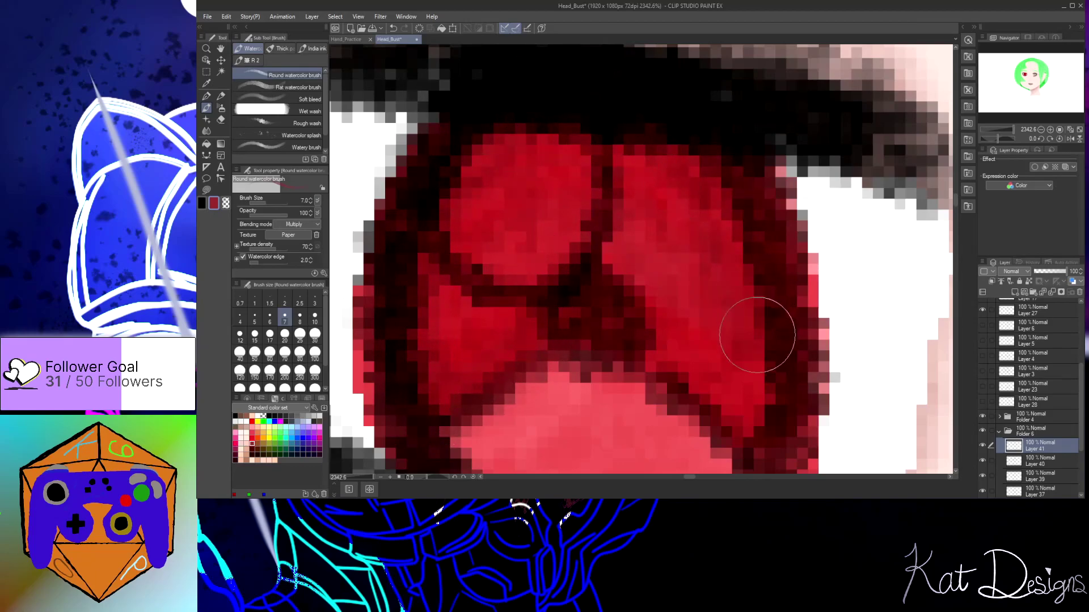
mouse_move(717, 365)
mouse_down()
mouse_move(677, 270)
mouse_move(618, 199)
mouse_up()
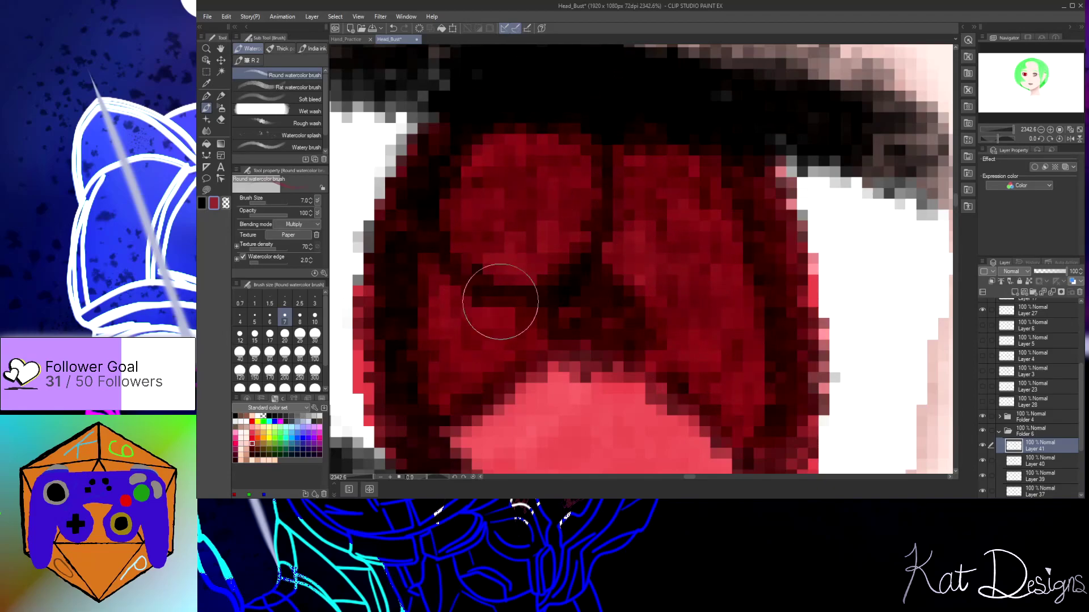
Examine the darkened red iris in the context of the whole face and the uncolored eye
scroll(829, 308, down, 3)
scroll(809, 301, down, 3)
scroll(802, 333, down, 6)
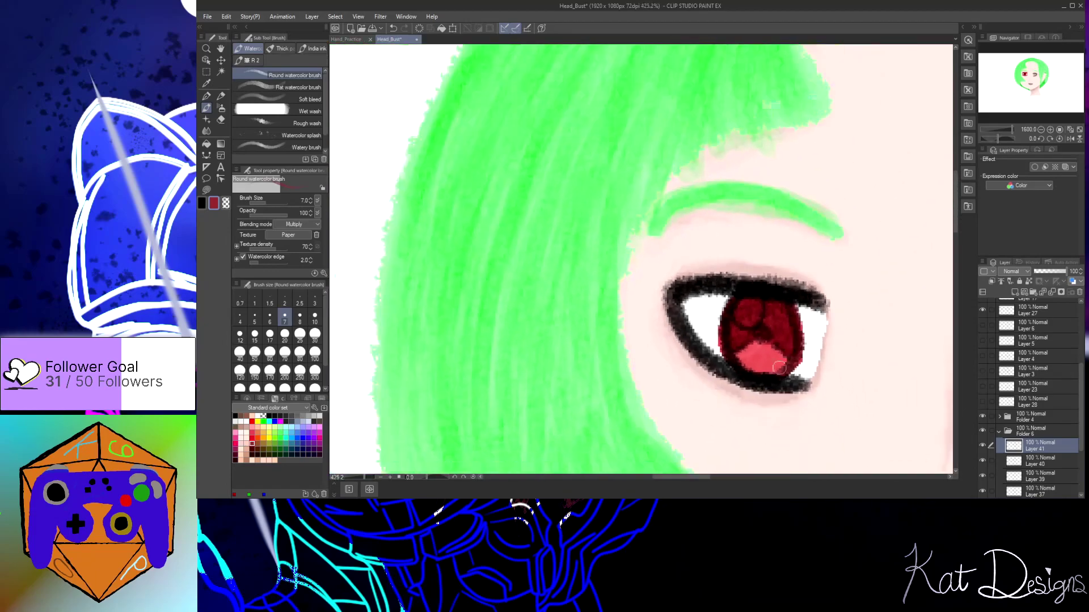
scroll(827, 445, down, 2)
scroll(827, 445, up, 1)
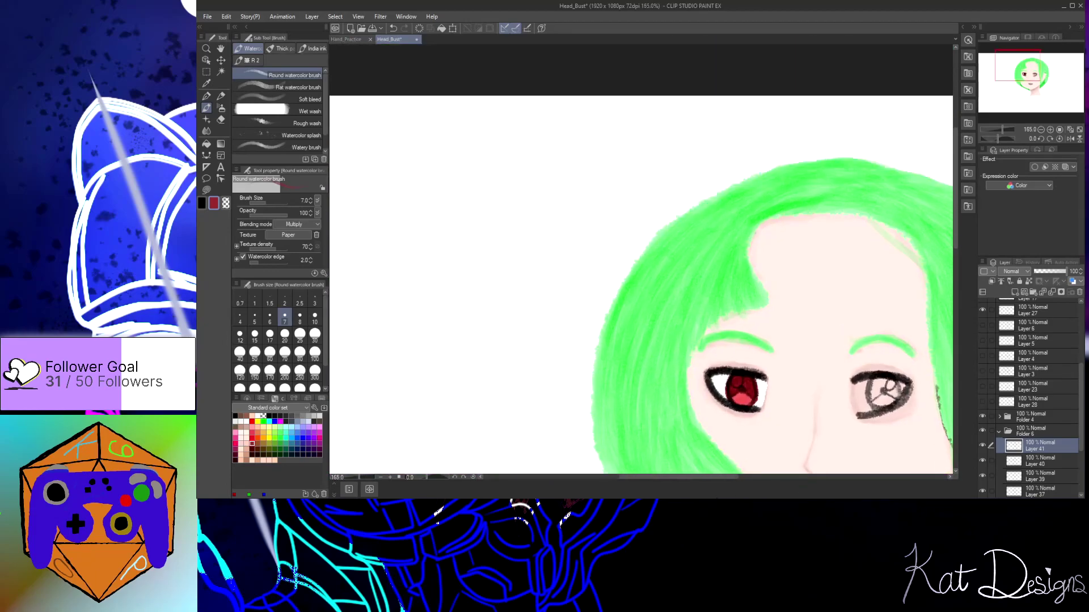
drag(721, 477, 745, 475)
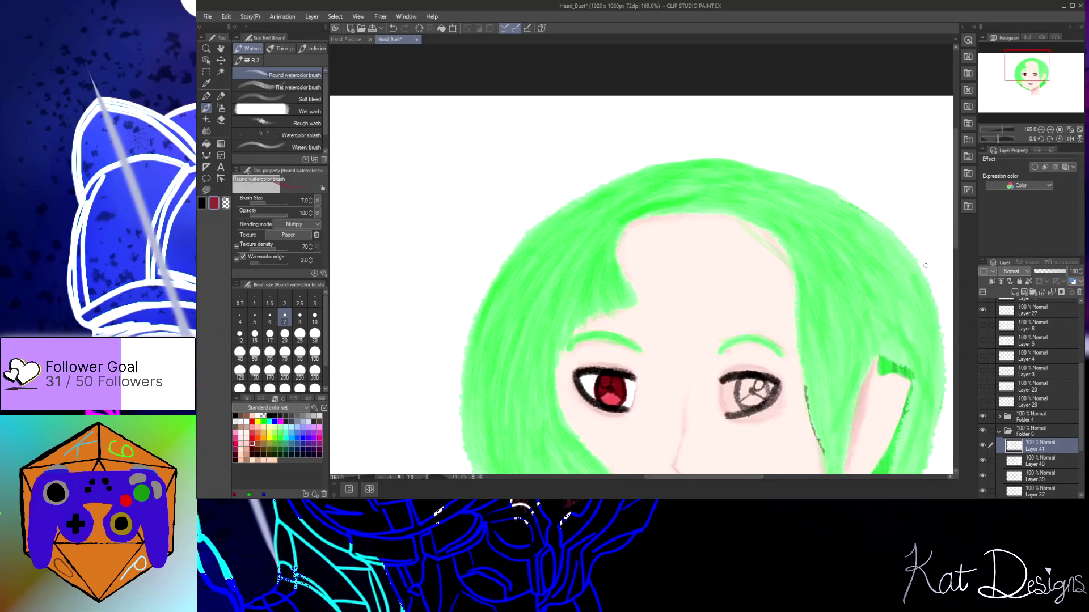
drag(955, 209, 955, 246)
Fill the round iris highlight with white on a new layer above Layer 41, using the Turnip pen at size 6
scroll(613, 262, up, 10)
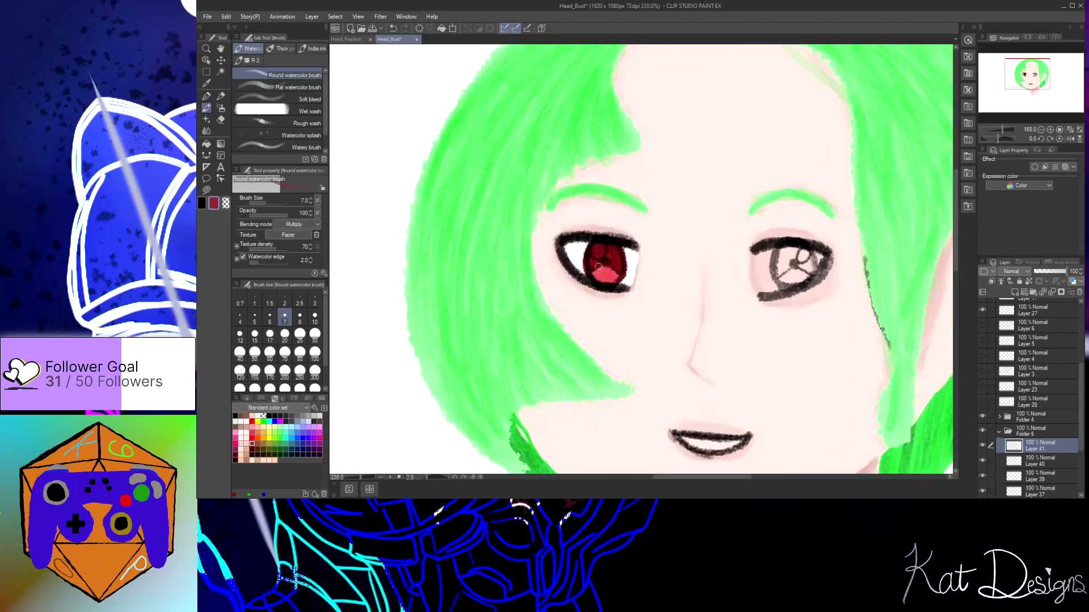
scroll(634, 248, up, 3)
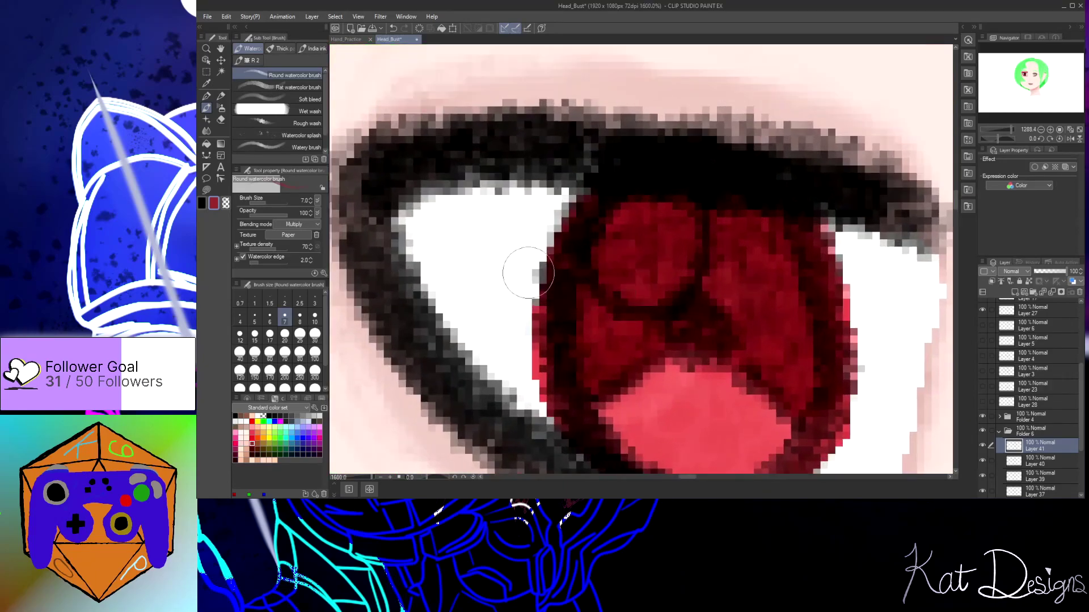
click(205, 97)
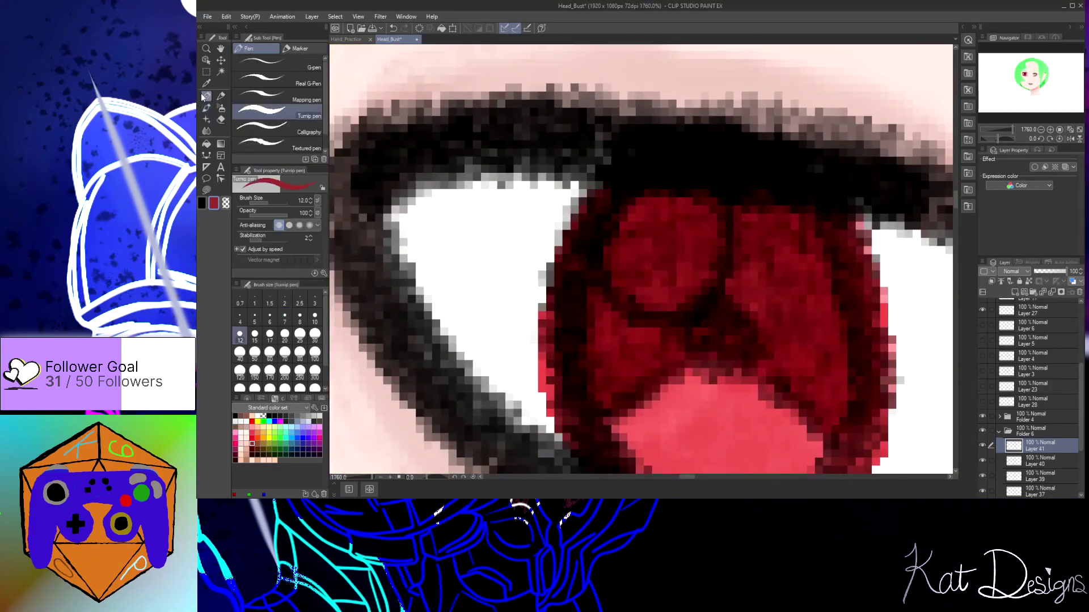
click(263, 415)
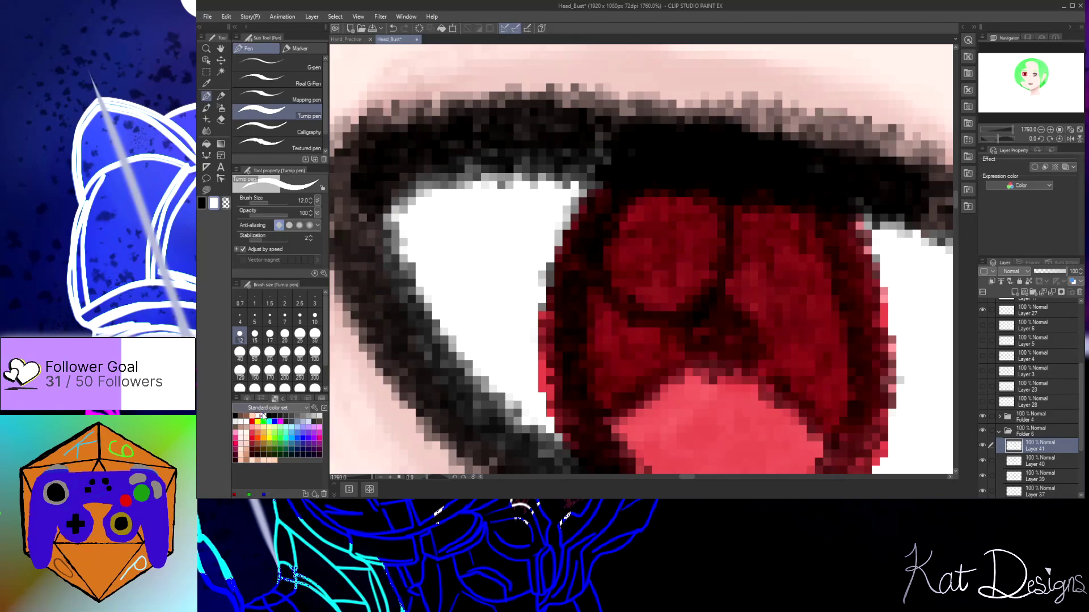
key(ctrl+shift+n)
click(270, 320)
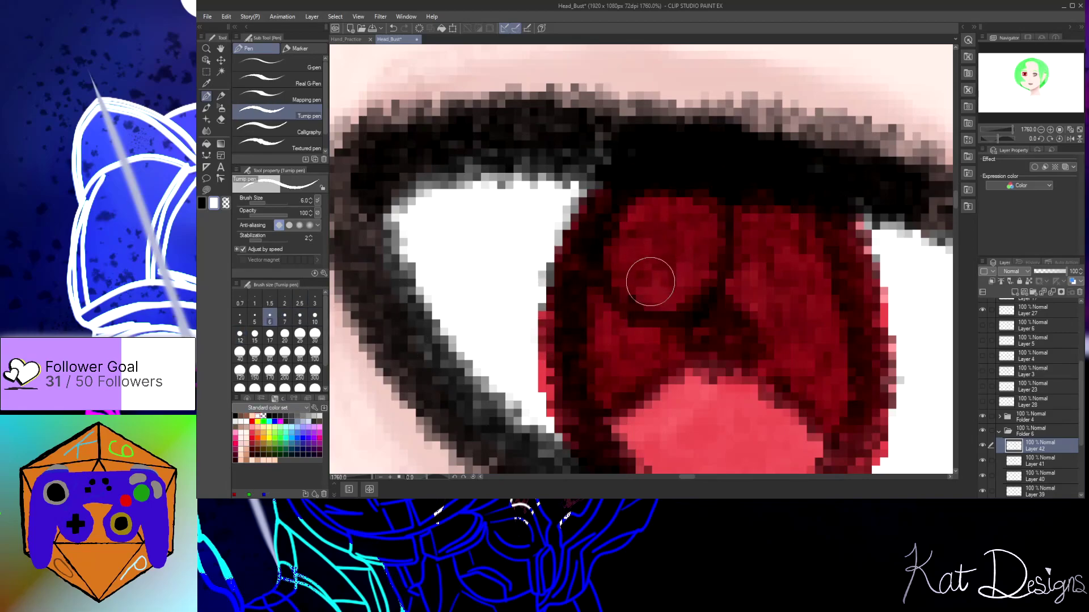
mouse_move(681, 284)
mouse_down()
mouse_move(647, 295)
mouse_move(622, 278)
mouse_move(615, 249)
mouse_move(649, 203)
mouse_move(688, 201)
mouse_move(702, 211)
mouse_move(702, 250)
mouse_move(691, 273)
mouse_move(666, 279)
mouse_move(660, 230)
mouse_move(686, 257)
mouse_move(663, 273)
mouse_up()
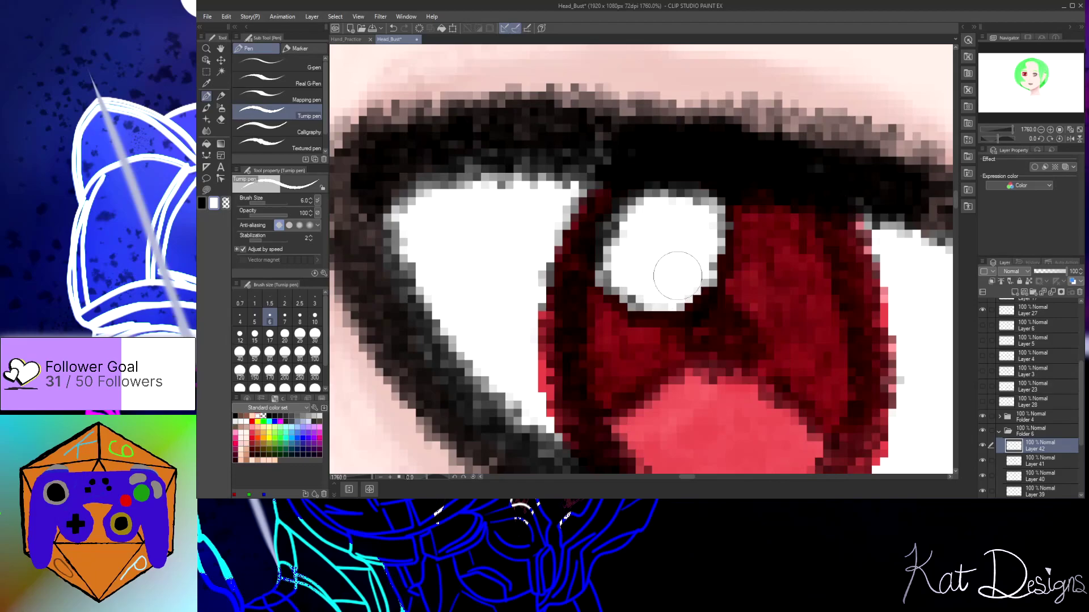
drag(701, 287, 692, 280)
Paint a round black pupil at the iris center on a new layer above Layer 42, using the Turnip pen at size 6
click(201, 204)
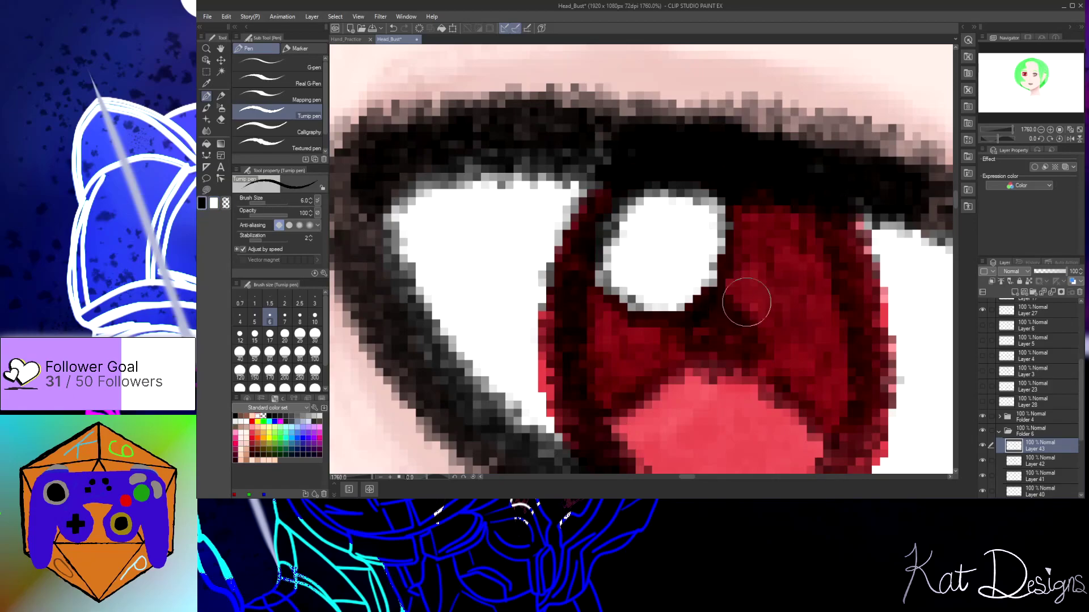
mouse_move(726, 316)
mouse_down()
mouse_move(702, 318)
mouse_move(694, 336)
mouse_move(719, 349)
mouse_move(711, 319)
mouse_move(686, 324)
mouse_move(699, 349)
mouse_move(711, 343)
mouse_move(696, 343)
mouse_move(697, 356)
mouse_move(726, 360)
mouse_move(733, 333)
mouse_move(740, 361)
mouse_move(711, 349)
mouse_move(715, 320)
mouse_move(745, 328)
mouse_move(744, 350)
mouse_move(722, 364)
mouse_move(698, 352)
mouse_move(713, 334)
mouse_move(708, 362)
mouse_move(691, 346)
mouse_move(714, 315)
mouse_move(706, 357)
mouse_move(689, 342)
mouse_move(732, 318)
mouse_up()
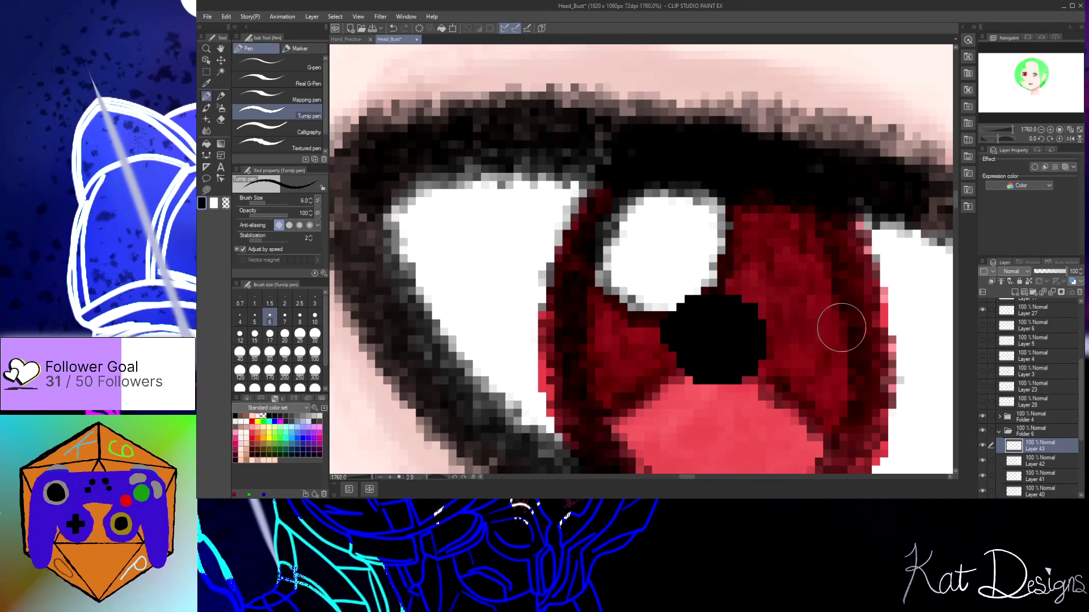
scroll(841, 328, down, 10)
scroll(765, 419, down, 5)
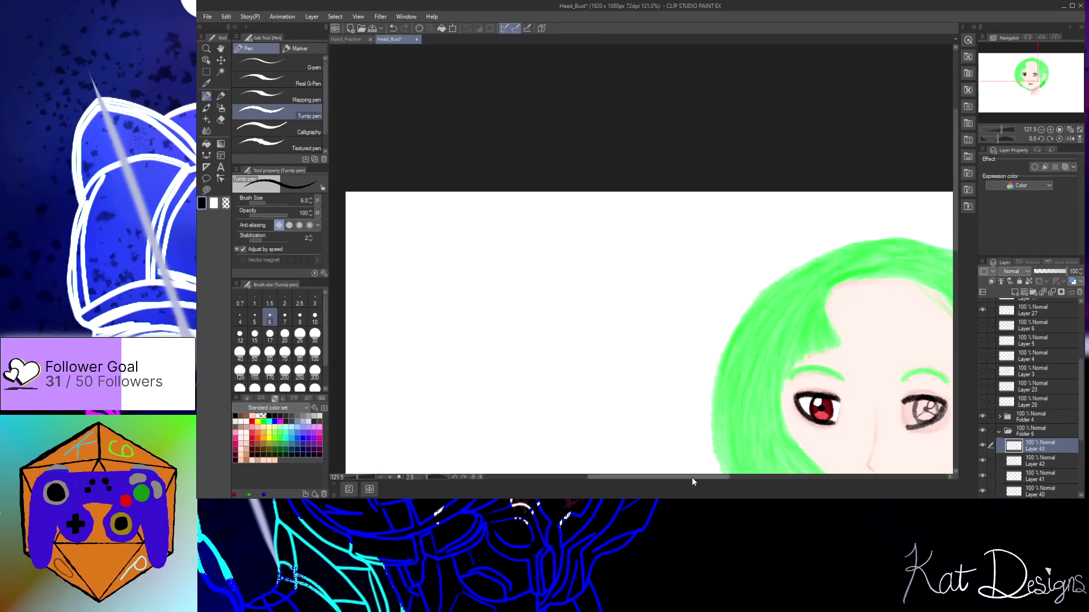
Review the finished iris against the whole head and save the drawing
drag(691, 478, 740, 480)
scroll(794, 352, down, 2)
drag(955, 185, 957, 248)
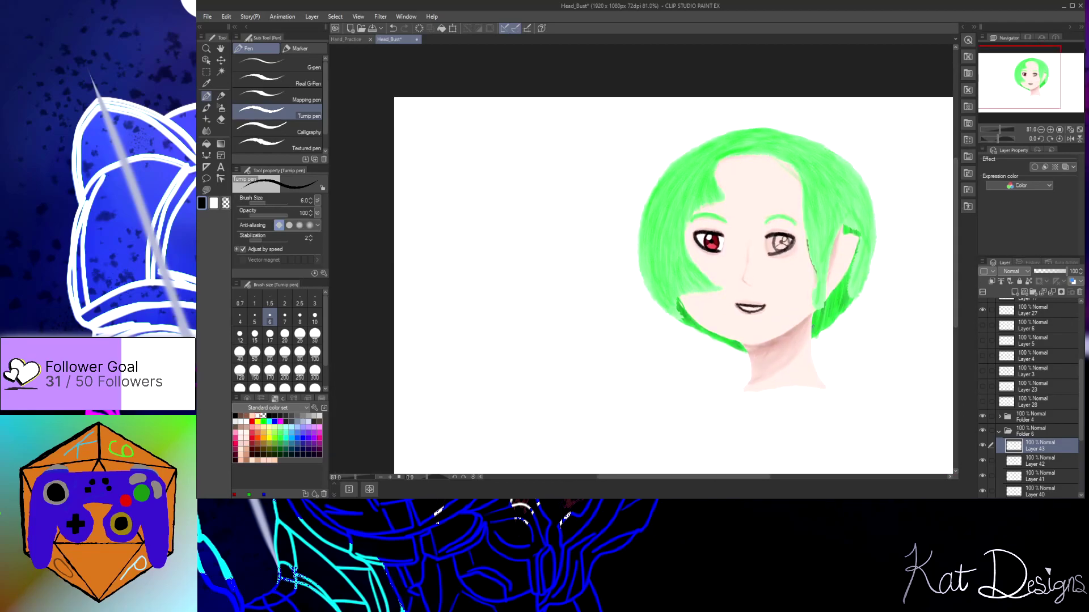
scroll(812, 323, up, 3)
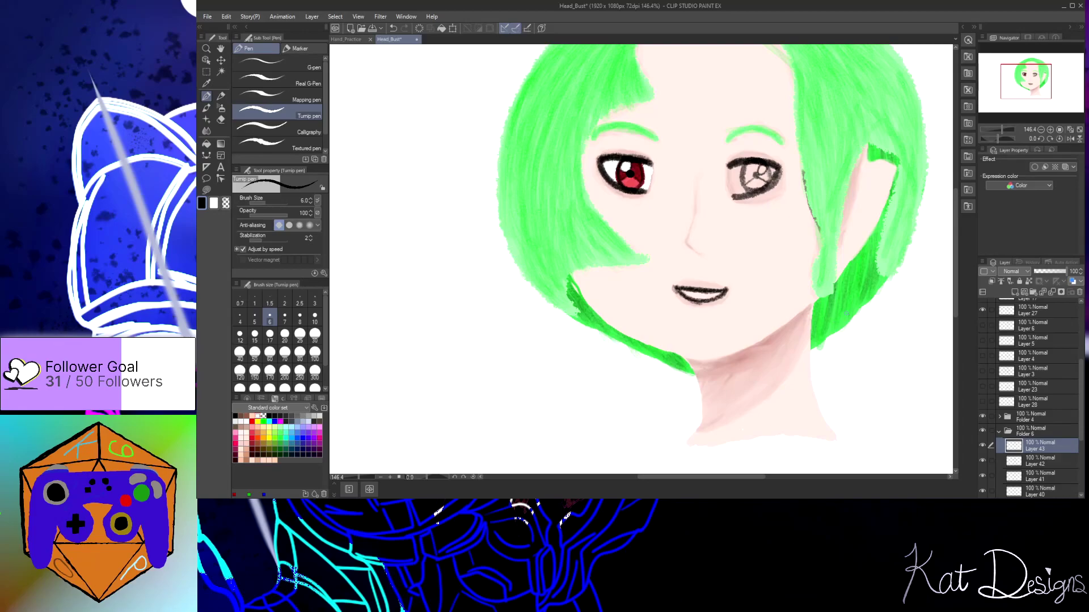
scroll(812, 352, down, 2)
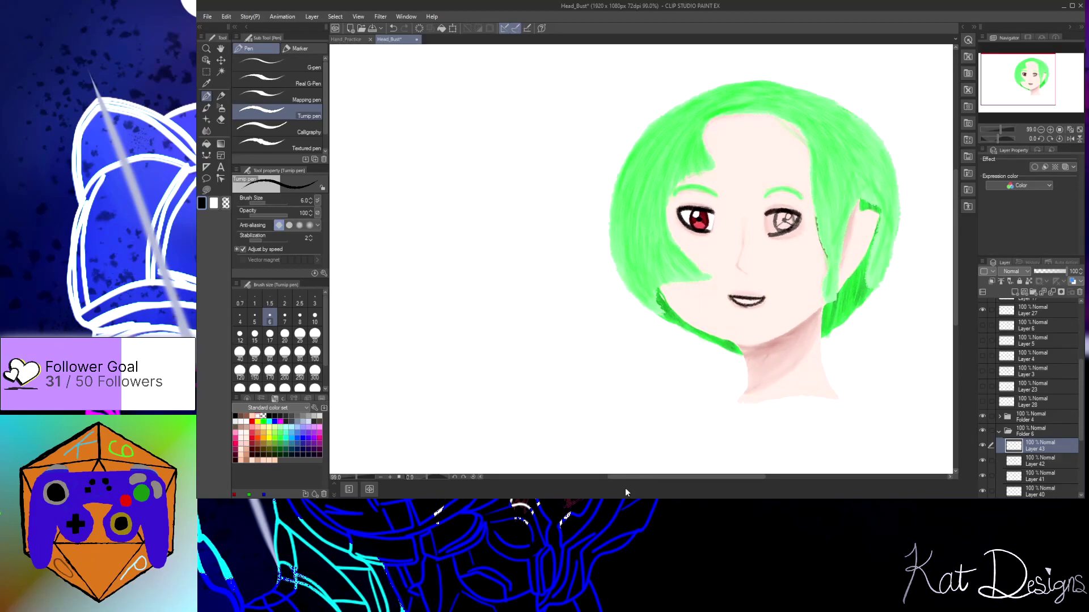
drag(637, 476, 667, 477)
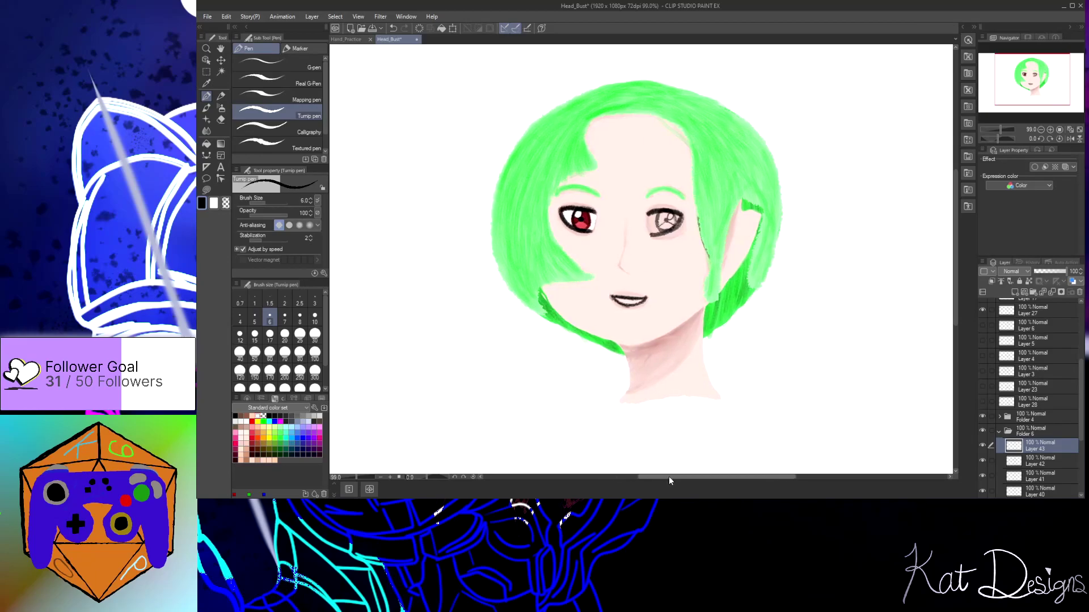
key(ctrl+s)
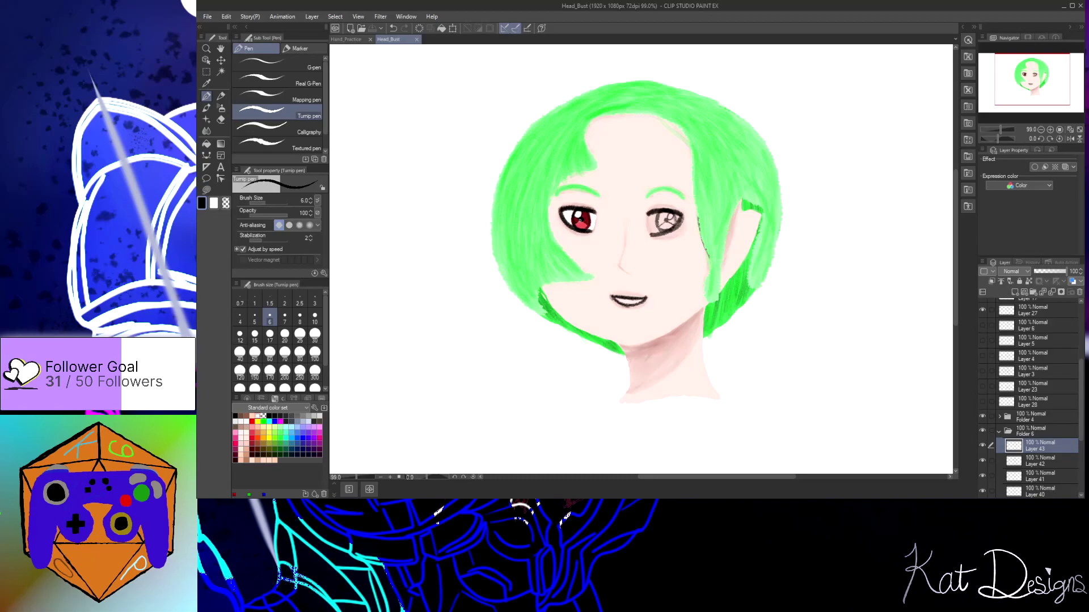
Paint pale pink skin along the eyelids beneath the outline on a new layer above Layer 43, using the Turnip pen at size 6
scroll(1081, 391, up, 2)
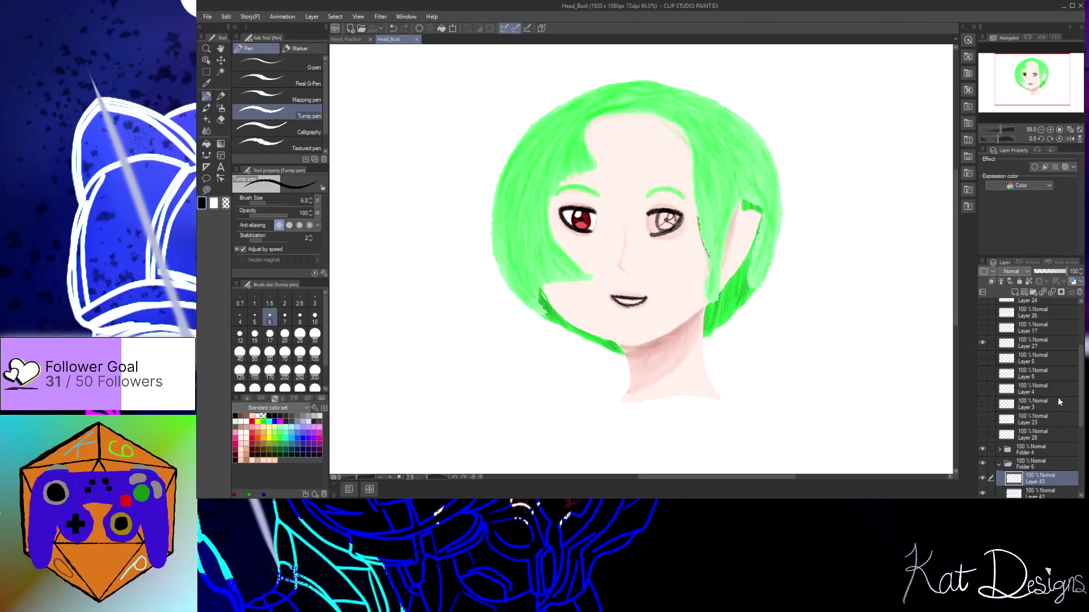
key(ctrl+shift+n)
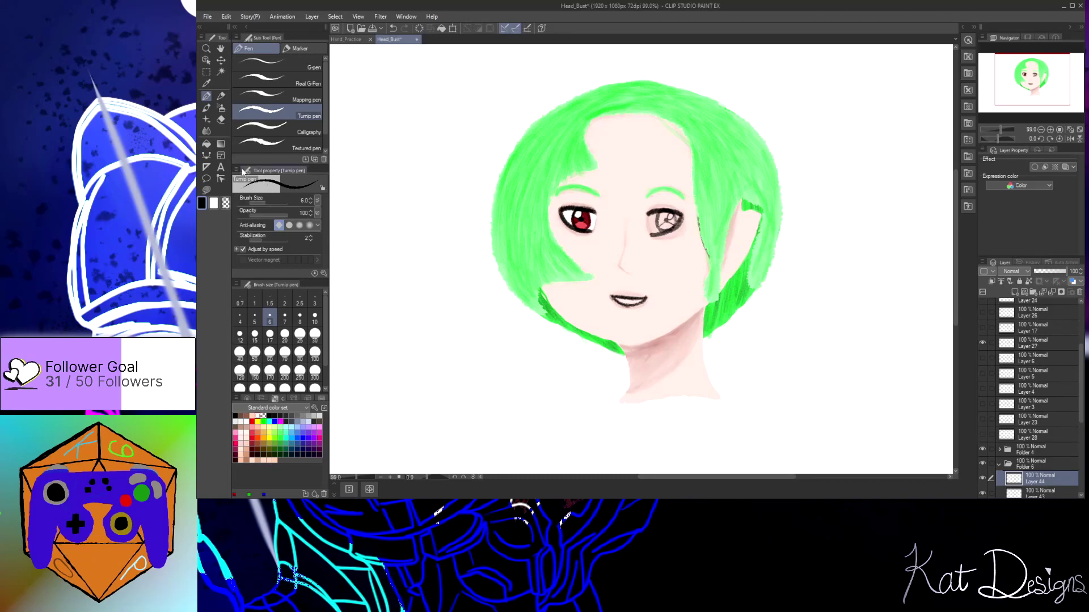
key(x)
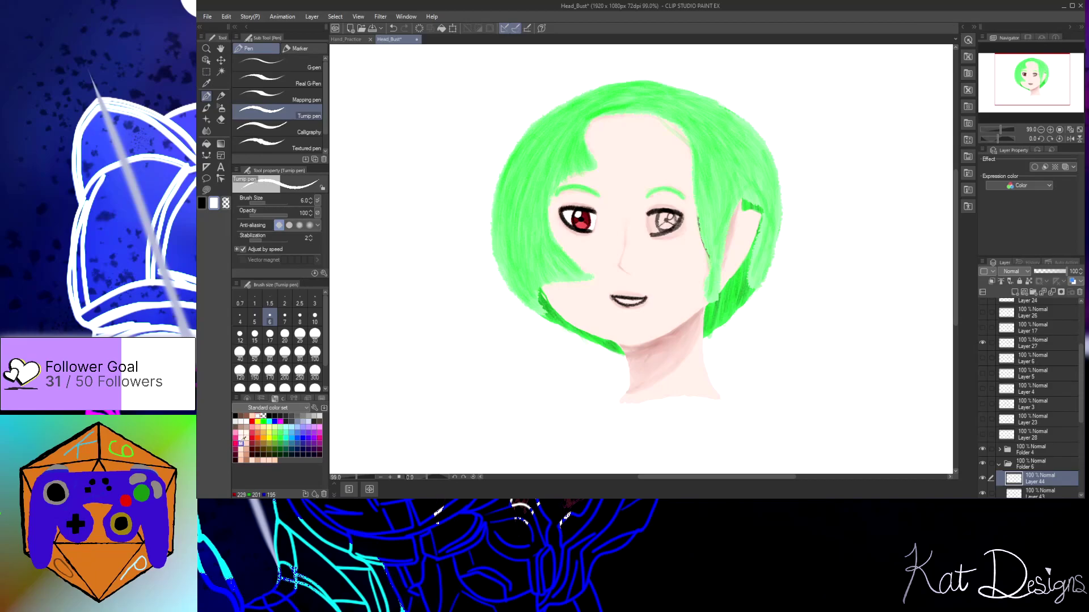
scroll(573, 226, up, 8)
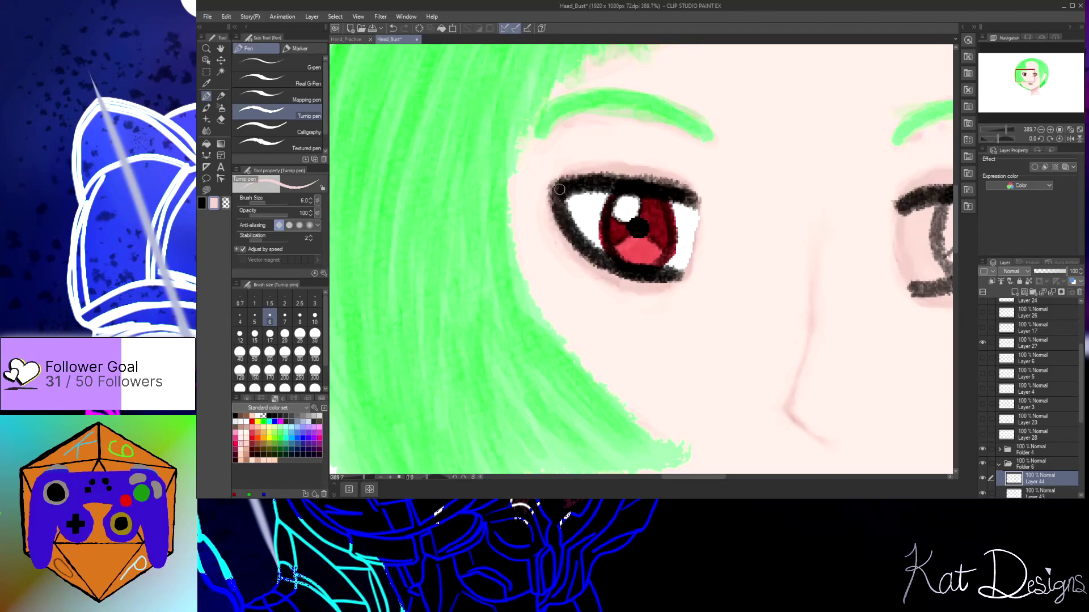
scroll(556, 190, up, 4)
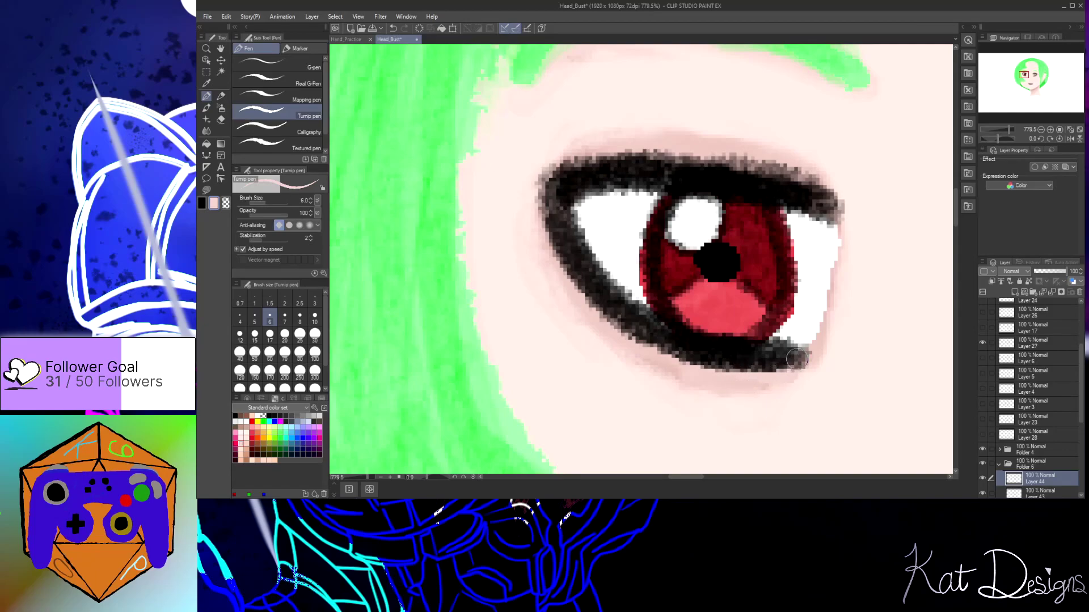
mouse_move(778, 355)
mouse_down()
mouse_move(656, 320)
mouse_move(587, 258)
mouse_up()
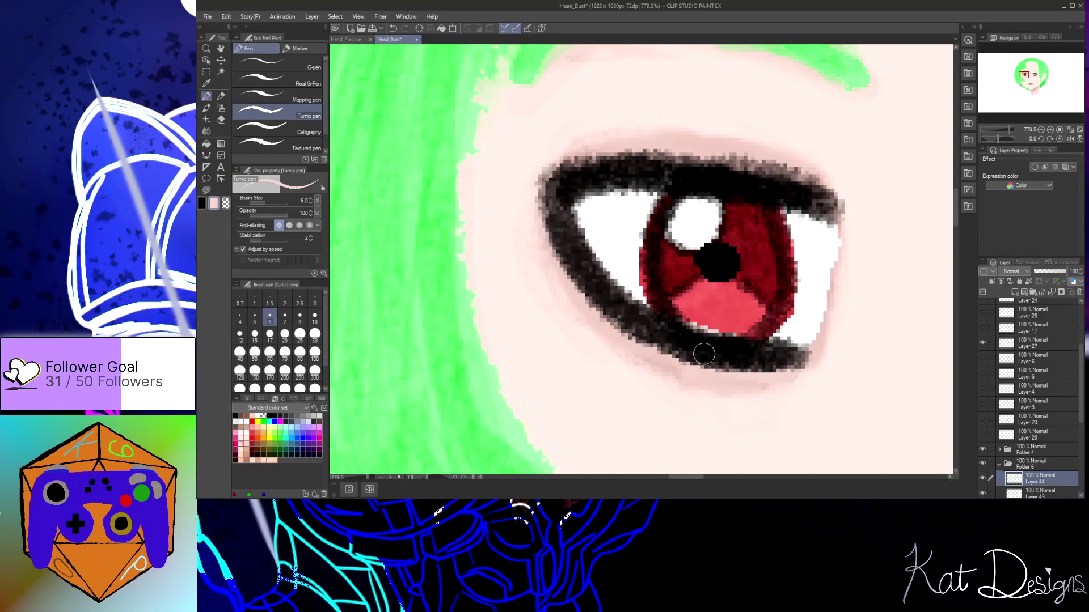
drag(562, 202, 620, 180)
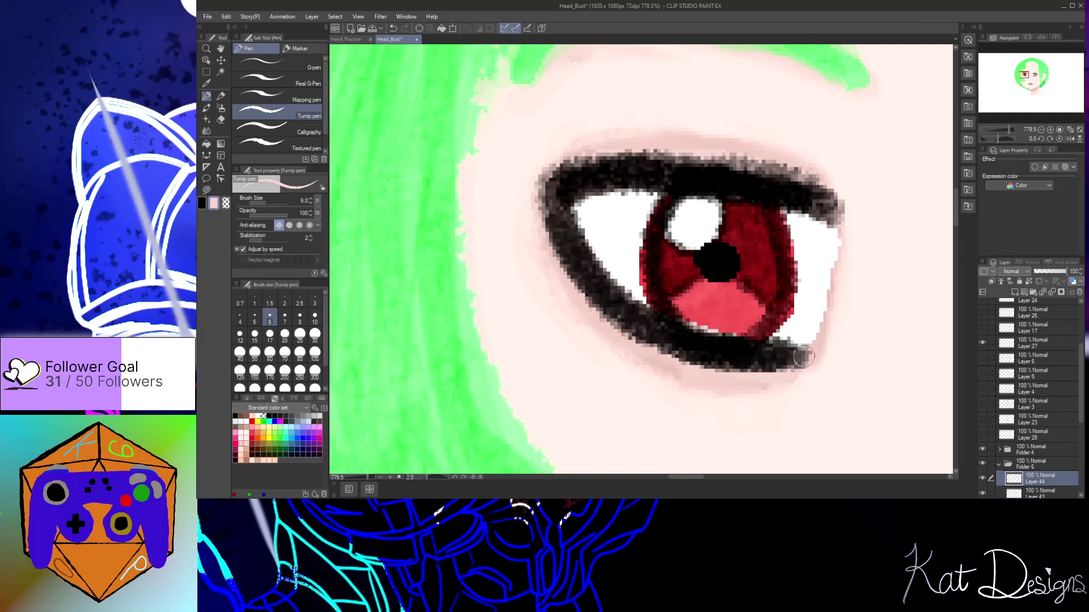
Hide Folder 1 containing the black eye outlines to expose the colors painted beneath
scroll(1059, 340, up, 3)
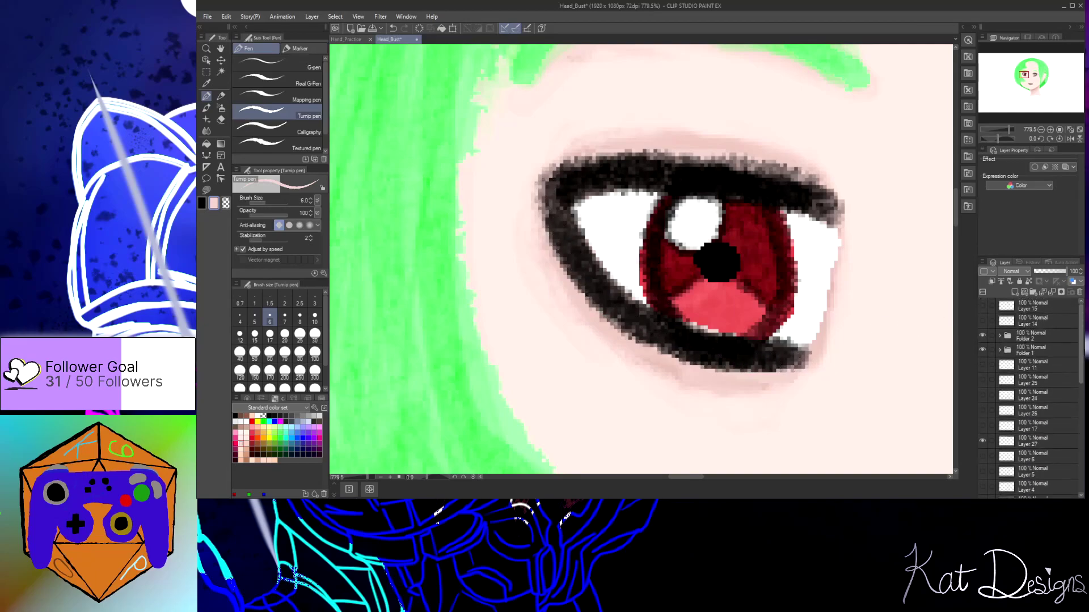
click(984, 350)
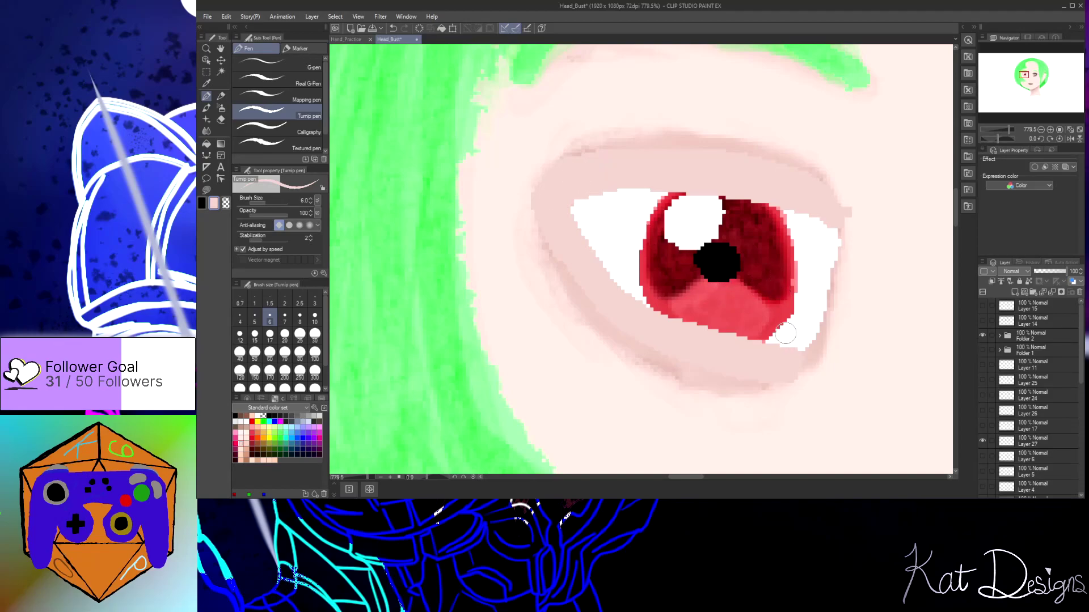
Paint a lighter skin tone band along the upper eyelid of the red eye with the Turnip pen at size 6
scroll(777, 313, down, 10)
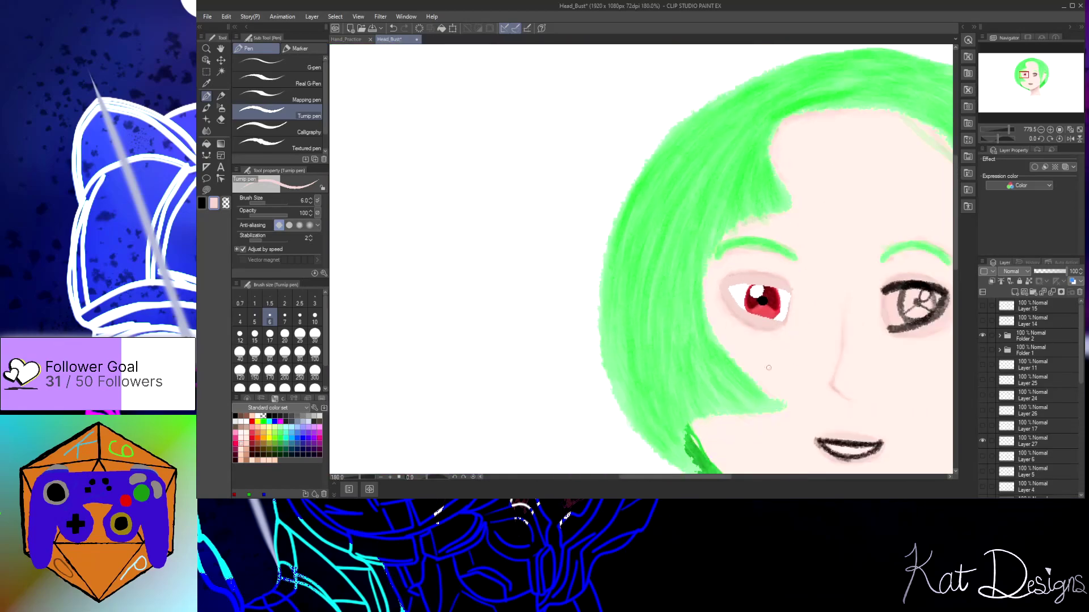
drag(708, 477, 730, 475)
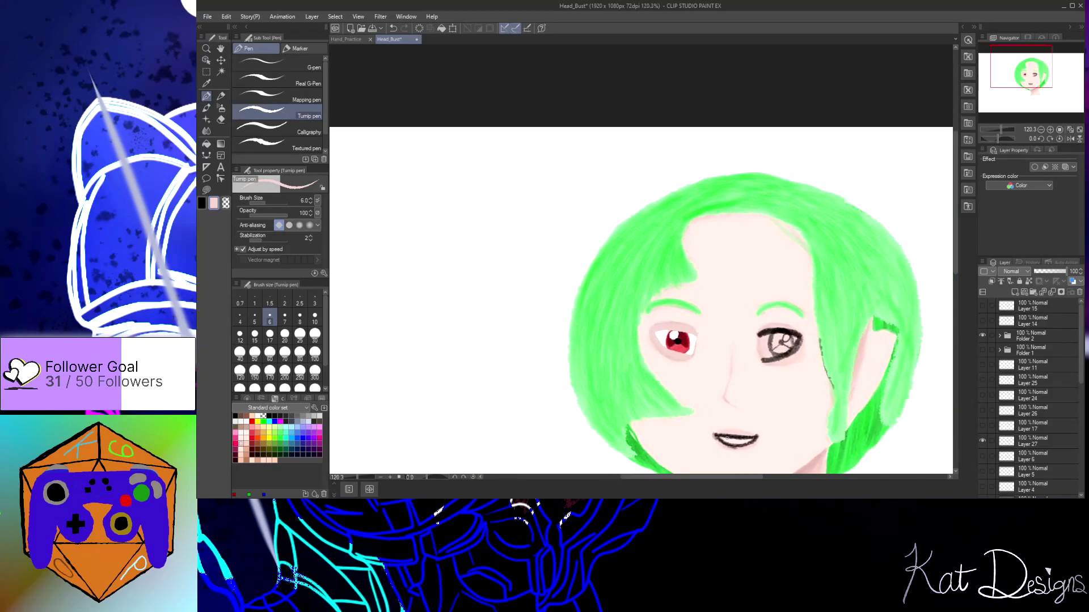
scroll(608, 295, up, 6)
scroll(608, 294, up, 4)
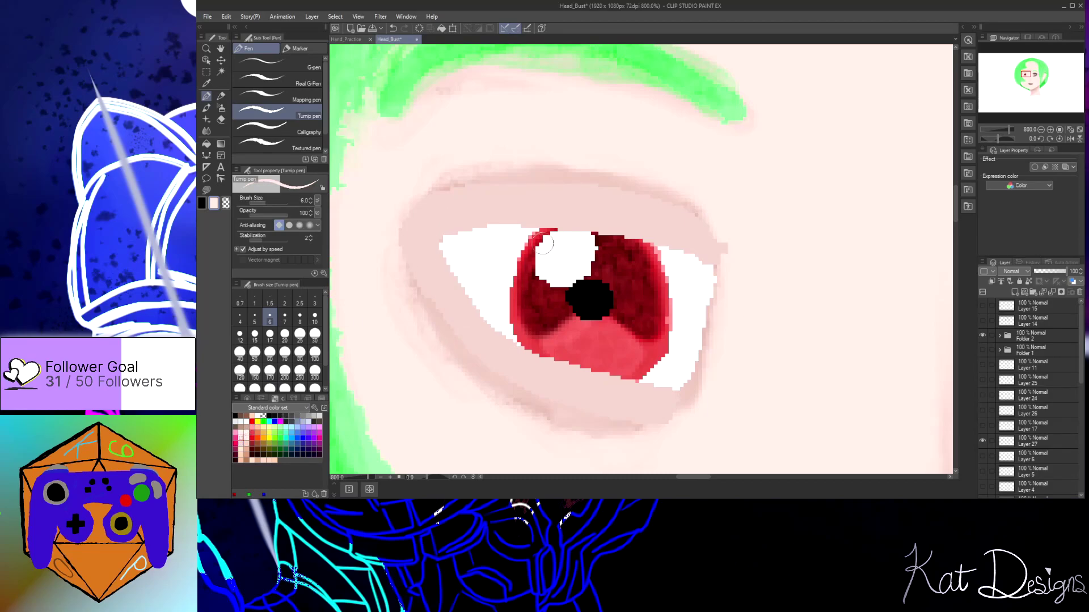
mouse_move(714, 257)
mouse_down()
mouse_move(677, 227)
mouse_move(587, 190)
mouse_move(537, 194)
mouse_up()
mouse_move(706, 233)
mouse_down()
mouse_move(568, 198)
mouse_move(603, 201)
mouse_move(505, 188)
mouse_move(458, 192)
mouse_move(473, 192)
mouse_move(431, 217)
mouse_move(454, 189)
mouse_move(409, 235)
mouse_move(420, 218)
mouse_move(424, 267)
mouse_up()
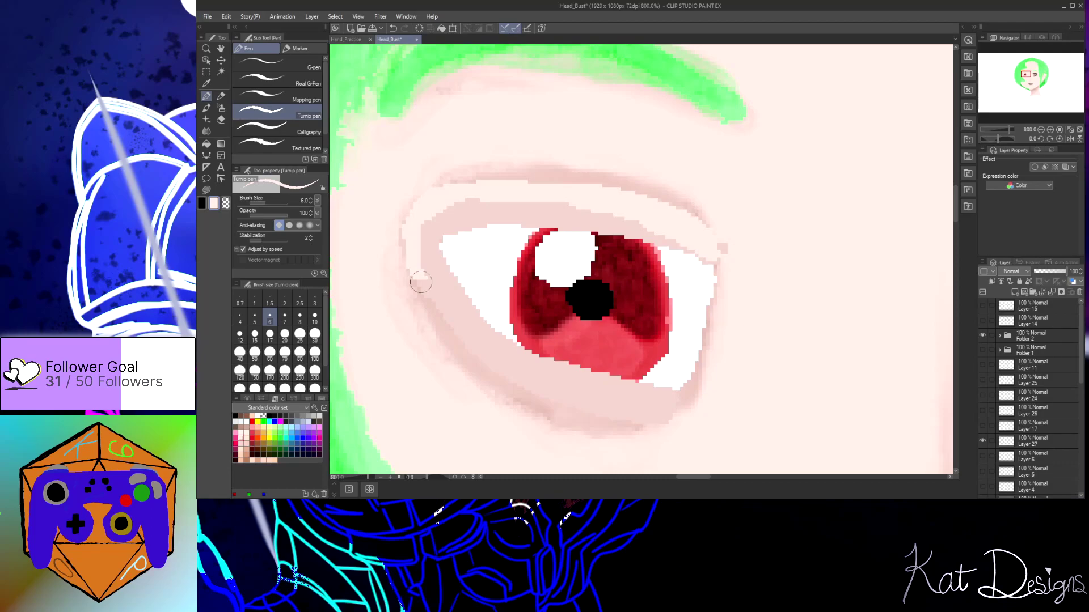
Erase the eyelid skin overlapping the eye white and the edges of the iris, using the Hard eraser at size 17
key(e)
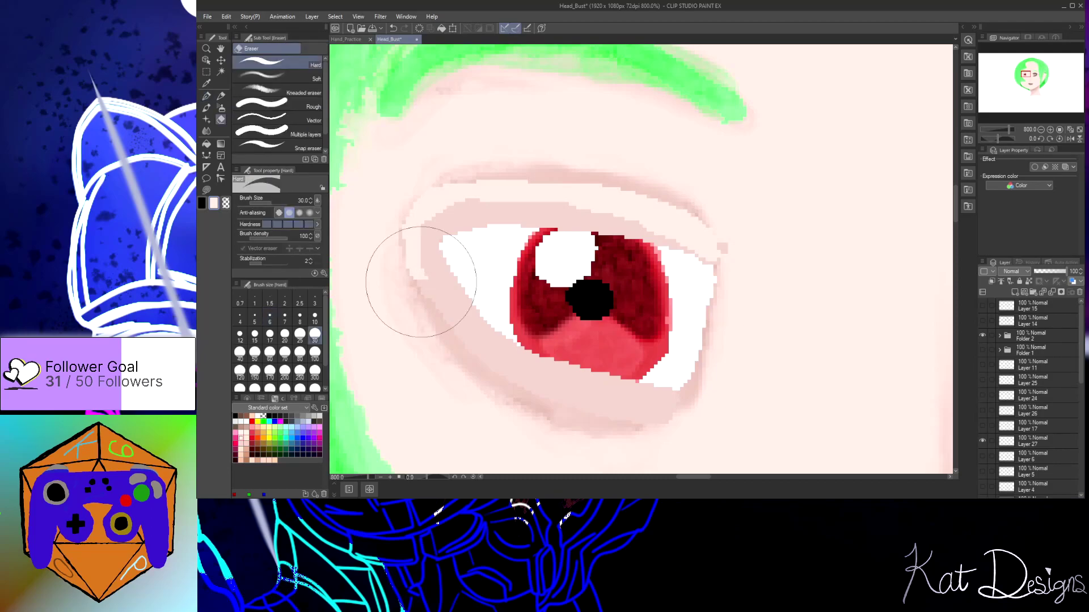
click(269, 334)
mouse_move(686, 287)
mouse_down()
mouse_move(695, 278)
mouse_move(677, 258)
mouse_move(587, 219)
mouse_move(488, 207)
mouse_move(448, 235)
mouse_move(494, 329)
mouse_move(583, 376)
mouse_move(617, 369)
mouse_move(664, 382)
mouse_up()
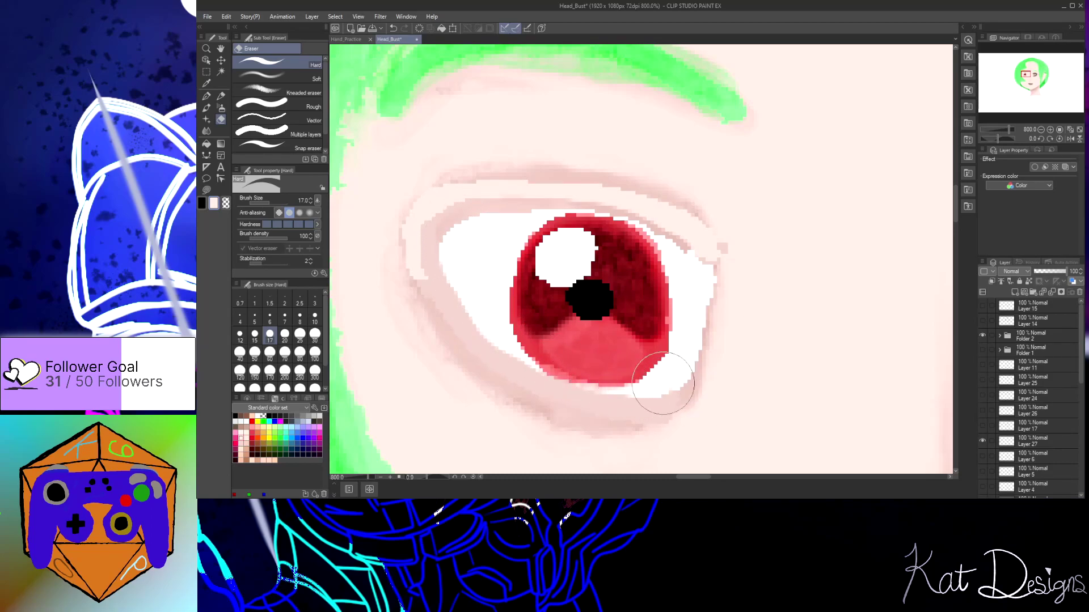
Cover the upper and lower eyelids around the eye white with the lighter skin tone, using the Turnip pen at size 6
click(206, 97)
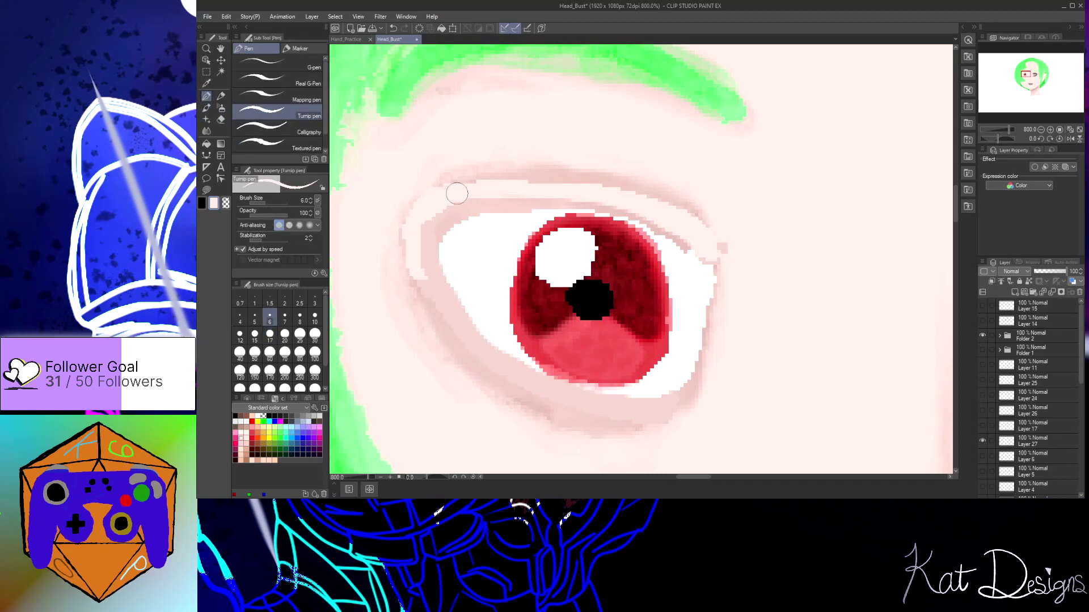
mouse_move(480, 196)
mouse_down()
mouse_move(439, 225)
mouse_move(450, 203)
mouse_move(437, 252)
mouse_move(432, 220)
mouse_move(432, 258)
mouse_move(424, 248)
mouse_move(449, 310)
mouse_move(431, 285)
mouse_move(476, 344)
mouse_move(445, 315)
mouse_move(464, 336)
mouse_move(573, 407)
mouse_move(677, 408)
mouse_move(681, 396)
mouse_move(659, 407)
mouse_move(671, 400)
mouse_move(536, 388)
mouse_move(454, 324)
mouse_up()
mouse_move(418, 248)
mouse_down()
mouse_move(479, 336)
mouse_move(518, 364)
mouse_move(622, 396)
mouse_move(644, 384)
mouse_up()
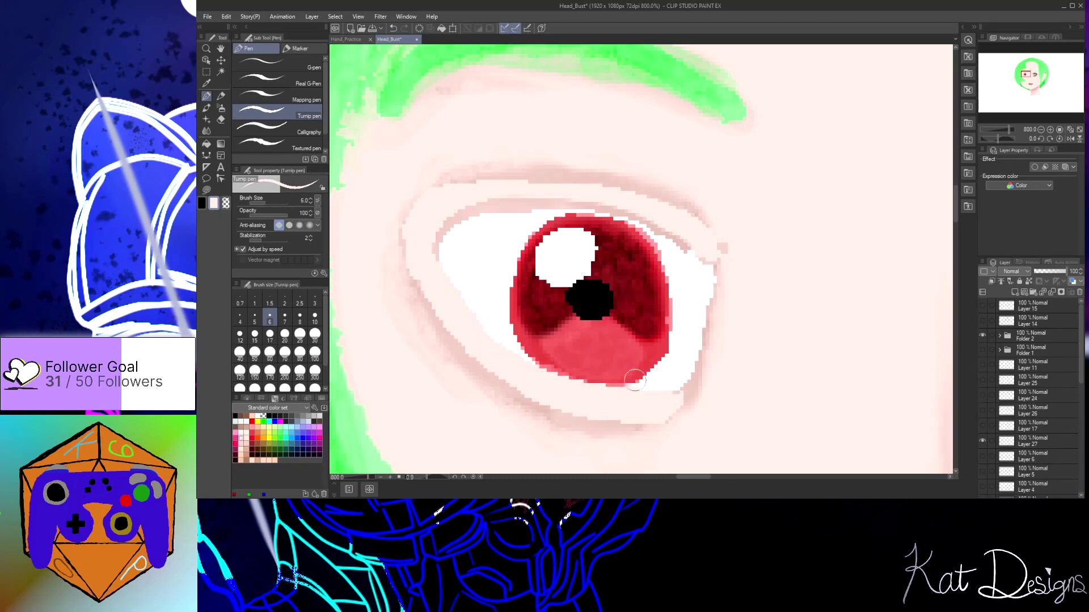
mouse_move(428, 254)
mouse_down()
mouse_move(470, 203)
mouse_move(504, 198)
mouse_move(628, 211)
mouse_move(711, 245)
mouse_move(675, 236)
mouse_move(708, 256)
mouse_move(665, 203)
mouse_move(589, 180)
mouse_move(447, 189)
mouse_up()
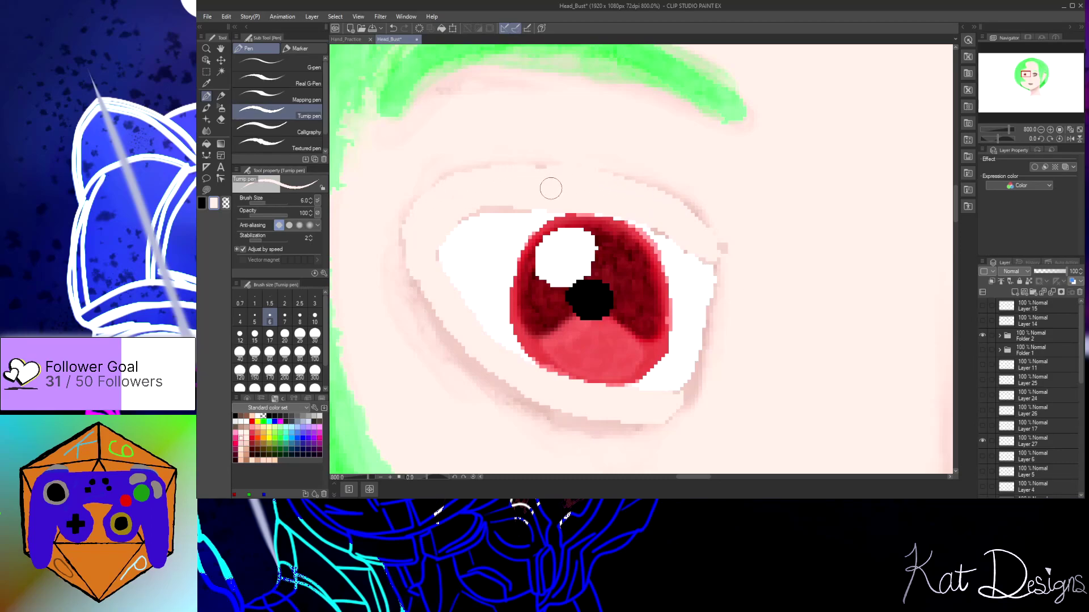
drag(510, 201, 456, 213)
Shade the upper eyelid in pinkish brown on a new layer above Layer 44, using the Round watercolor brush at size 7
click(206, 107)
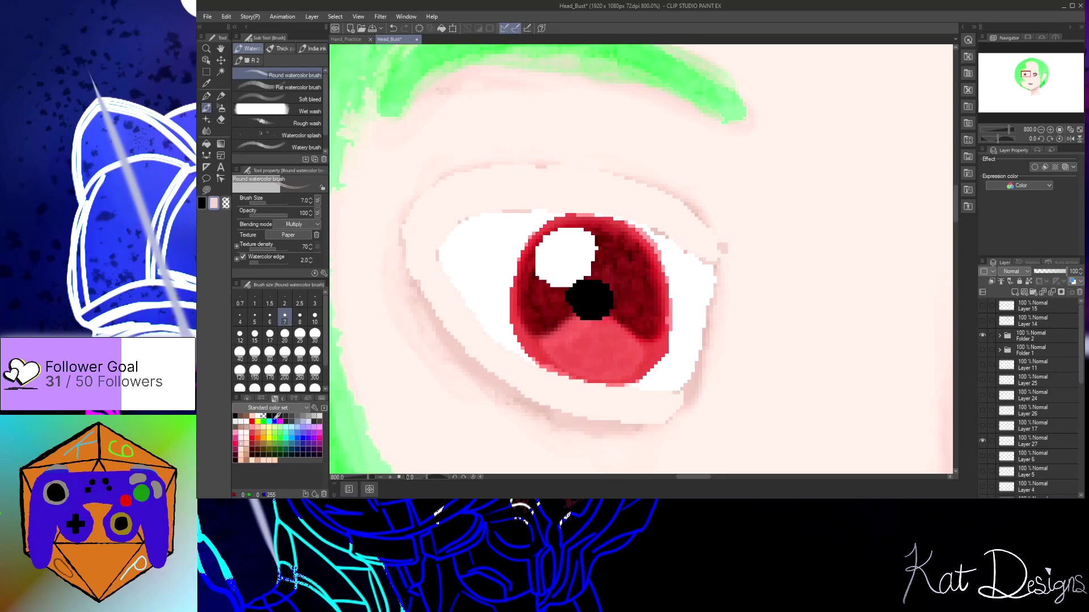
key(ctrl+shift+n)
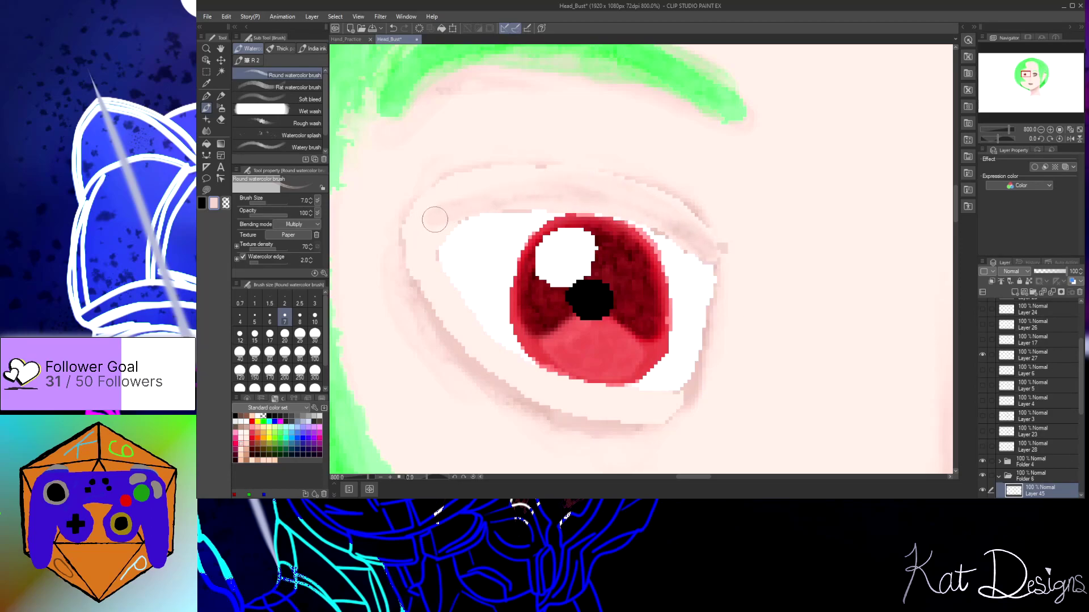
mouse_move(494, 183)
mouse_down()
mouse_move(436, 193)
mouse_move(590, 186)
mouse_move(697, 227)
mouse_move(669, 211)
mouse_move(701, 244)
mouse_move(689, 229)
mouse_move(616, 207)
mouse_move(626, 203)
mouse_move(563, 195)
mouse_move(606, 205)
mouse_move(440, 214)
mouse_move(471, 200)
mouse_move(437, 215)
mouse_move(434, 206)
mouse_move(466, 192)
mouse_move(421, 203)
mouse_move(535, 177)
mouse_move(643, 203)
mouse_move(590, 177)
mouse_move(714, 245)
mouse_move(661, 203)
mouse_move(619, 197)
mouse_move(684, 258)
mouse_move(666, 233)
mouse_move(699, 250)
mouse_move(588, 198)
mouse_move(564, 201)
mouse_move(639, 221)
mouse_move(548, 199)
mouse_move(568, 202)
mouse_move(465, 212)
mouse_move(502, 196)
mouse_move(415, 222)
mouse_move(430, 200)
mouse_move(484, 178)
mouse_move(436, 189)
mouse_move(612, 189)
mouse_move(665, 208)
mouse_move(688, 235)
mouse_move(636, 186)
mouse_move(706, 245)
mouse_move(675, 212)
mouse_move(576, 180)
mouse_move(441, 189)
mouse_up()
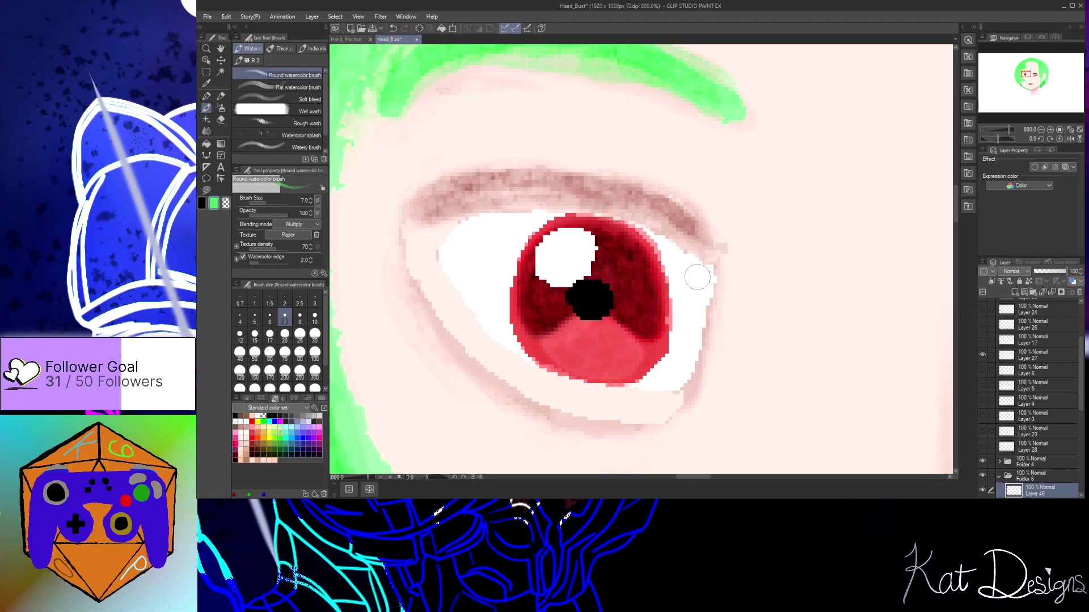
key(p)
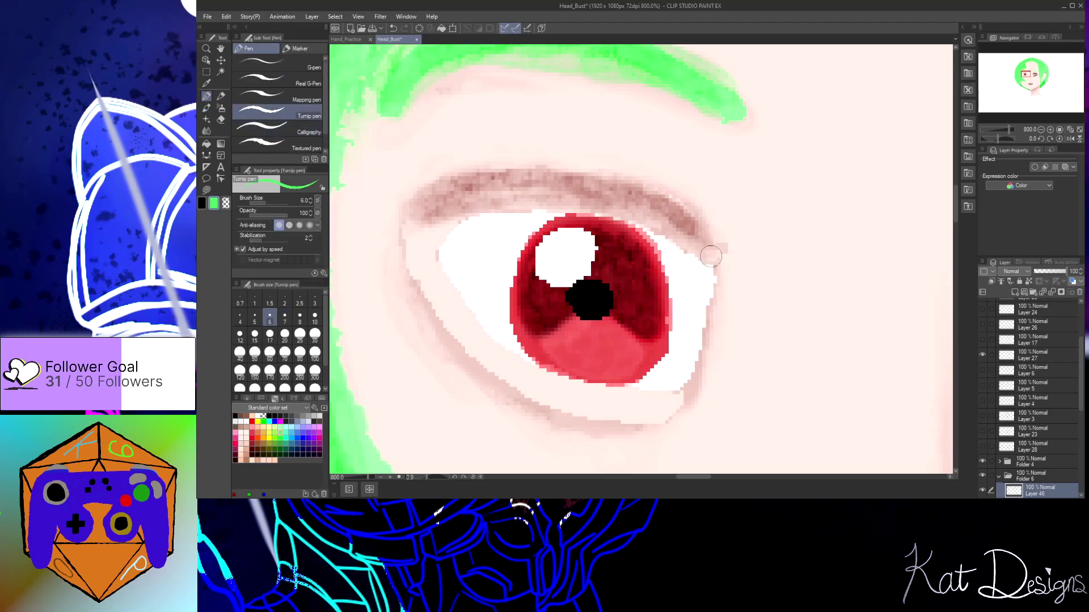
mouse_move(713, 255)
mouse_down()
mouse_move(666, 213)
mouse_move(570, 186)
mouse_up()
mouse_move(698, 244)
mouse_down()
mouse_move(626, 213)
mouse_move(544, 197)
mouse_move(464, 208)
mouse_up()
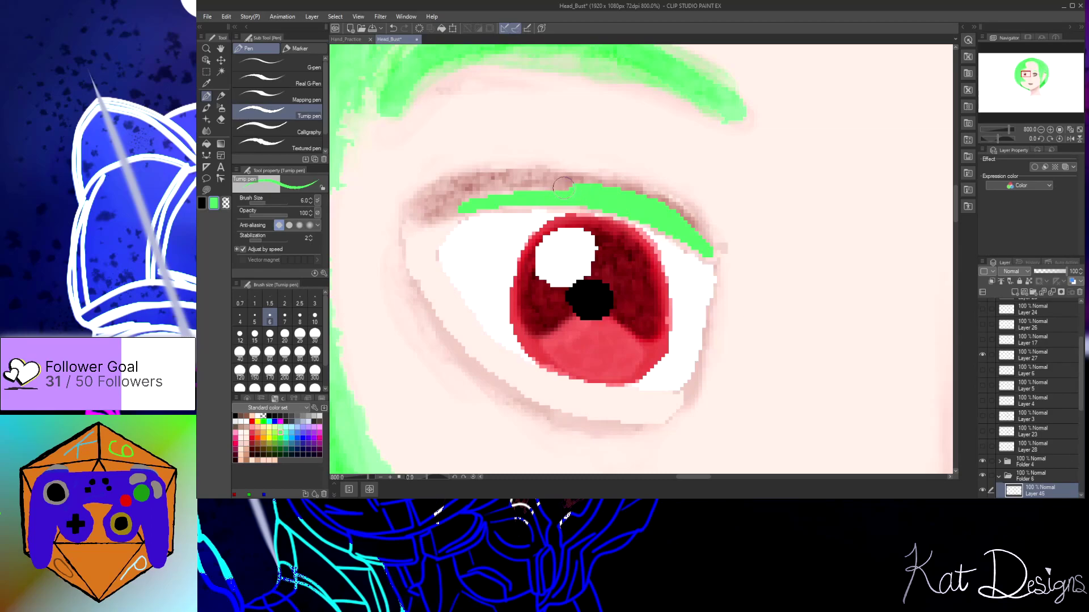
key(ctrl+z)
key(ctrl+z)
Paint a thick black upper lash line over the eyelid shading on Layer 46, using the Turnip pen at size 6
click(201, 203)
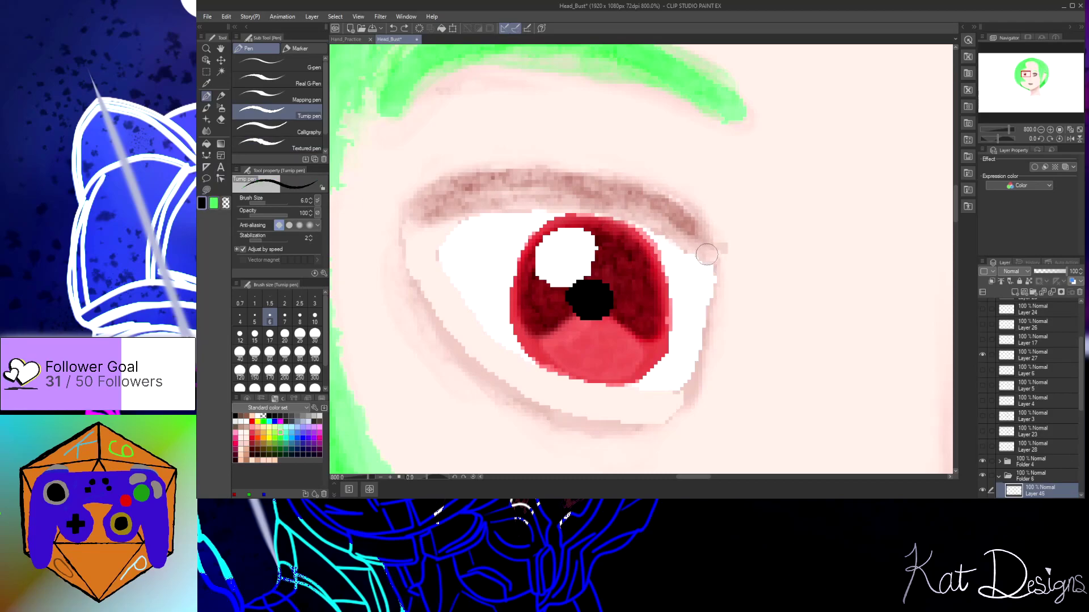
drag(707, 254, 640, 214)
mouse_move(703, 252)
mouse_down()
mouse_move(595, 205)
mouse_move(531, 201)
mouse_move(401, 247)
mouse_move(425, 223)
mouse_move(401, 238)
mouse_move(407, 228)
mouse_move(567, 184)
mouse_up()
drag(482, 199, 541, 189)
mouse_move(437, 214)
mouse_down()
mouse_move(414, 218)
mouse_move(475, 190)
mouse_move(409, 214)
mouse_move(439, 191)
mouse_move(483, 179)
mouse_move(461, 183)
mouse_move(524, 178)
mouse_move(461, 192)
mouse_move(549, 180)
mouse_move(586, 188)
mouse_move(543, 189)
mouse_move(652, 206)
mouse_move(570, 185)
mouse_up()
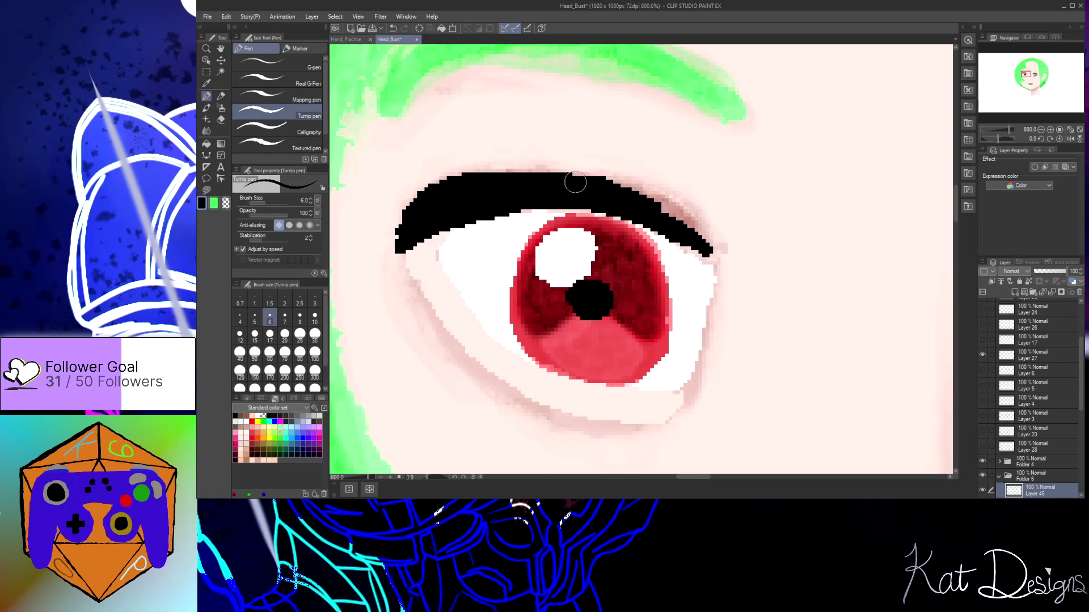
Smooth and thicken the upper edge of the black lash line with the Turnip pen set to light anti-aliasing
click(290, 225)
mouse_move(627, 211)
mouse_down()
mouse_move(671, 224)
mouse_move(702, 252)
mouse_move(611, 207)
mouse_move(529, 201)
mouse_move(494, 210)
mouse_move(540, 204)
mouse_move(412, 244)
mouse_move(443, 224)
mouse_move(402, 250)
mouse_move(465, 193)
mouse_move(449, 194)
mouse_move(459, 183)
mouse_move(511, 173)
mouse_move(494, 178)
mouse_move(592, 177)
mouse_move(566, 178)
mouse_move(646, 198)
mouse_move(624, 184)
mouse_move(676, 215)
mouse_move(636, 192)
mouse_move(673, 216)
mouse_move(653, 202)
mouse_move(656, 223)
mouse_move(661, 214)
mouse_move(692, 235)
mouse_move(685, 218)
mouse_move(708, 245)
mouse_up()
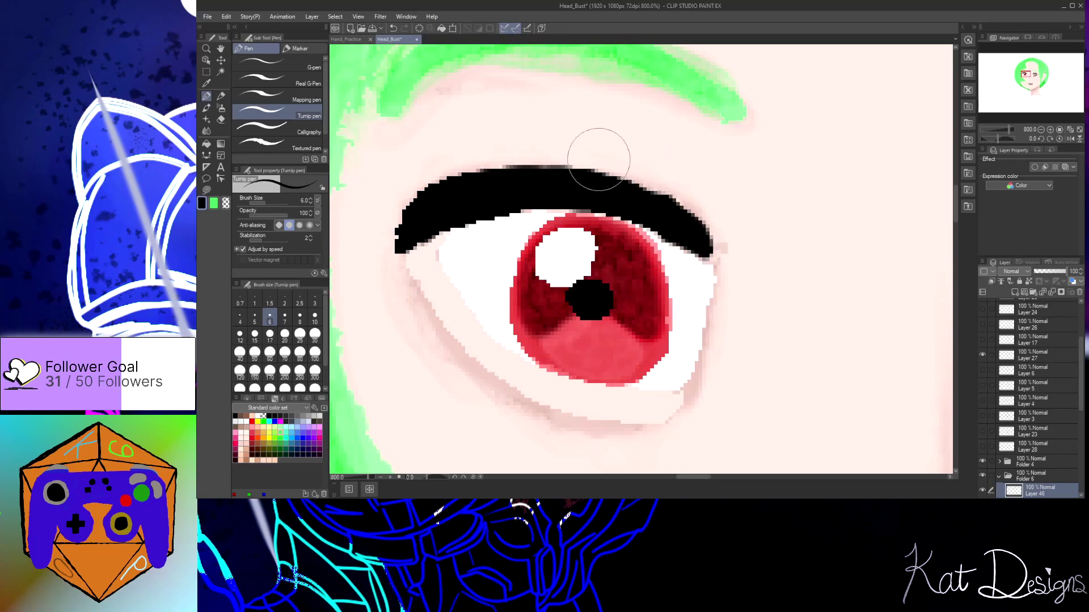
mouse_move(401, 176)
mouse_down()
mouse_move(388, 225)
mouse_move(405, 188)
mouse_up()
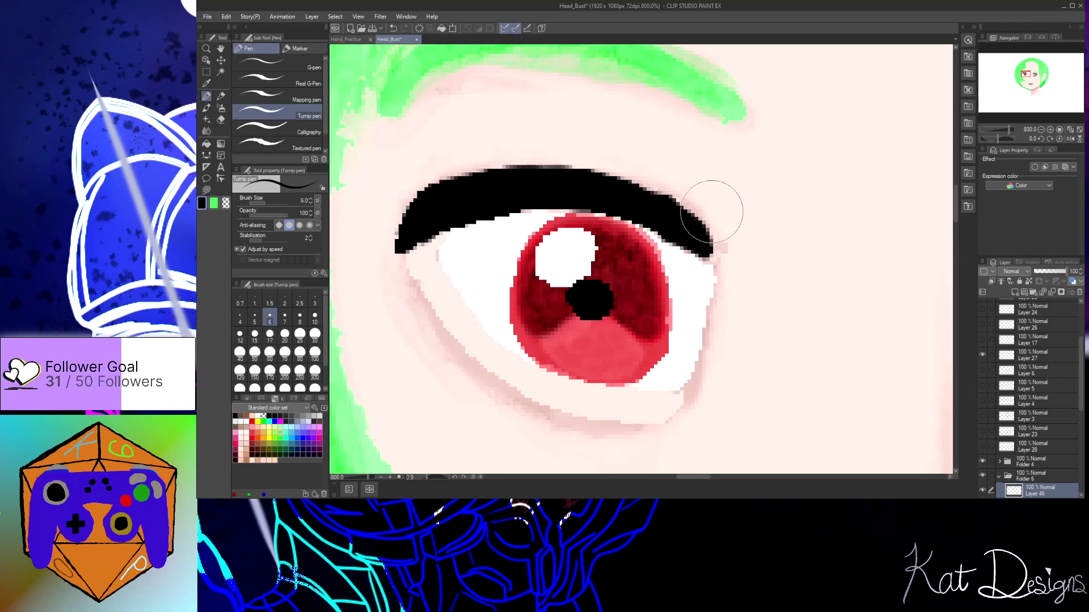
Hide the black lash line on Layer 46 and make the eyelid shading on Layer 45 the active, visible layer
scroll(718, 235, down, 8)
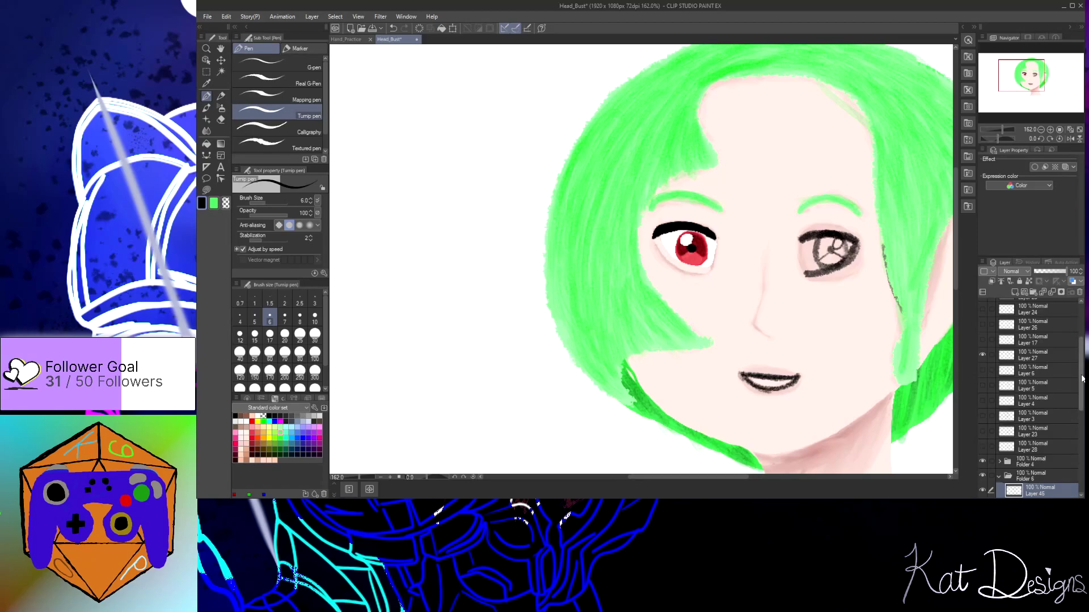
scroll(1084, 401, down, 3)
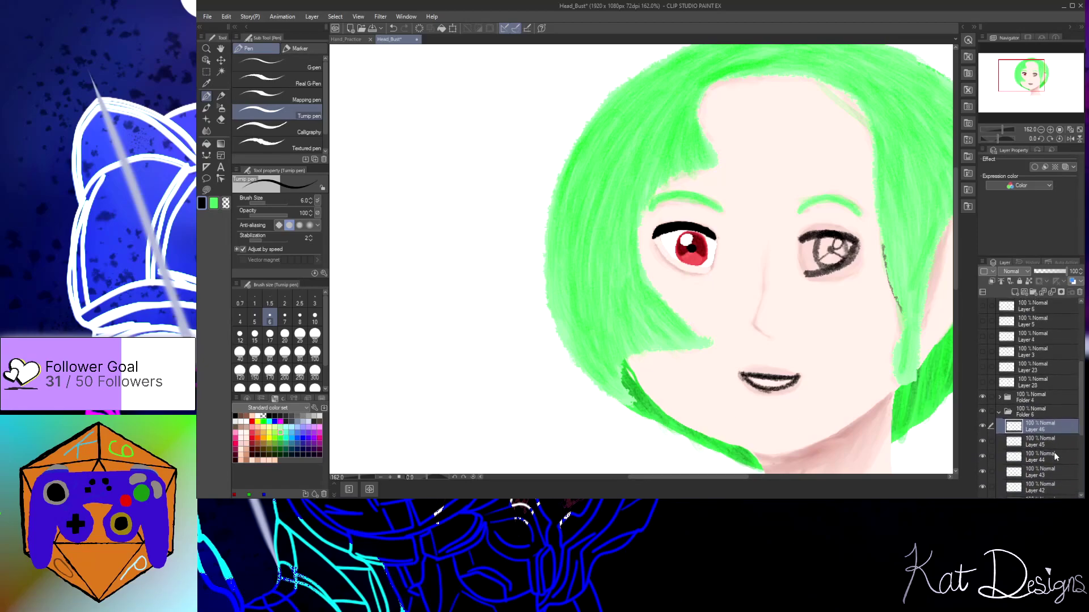
click(982, 441)
click(982, 427)
click(982, 441)
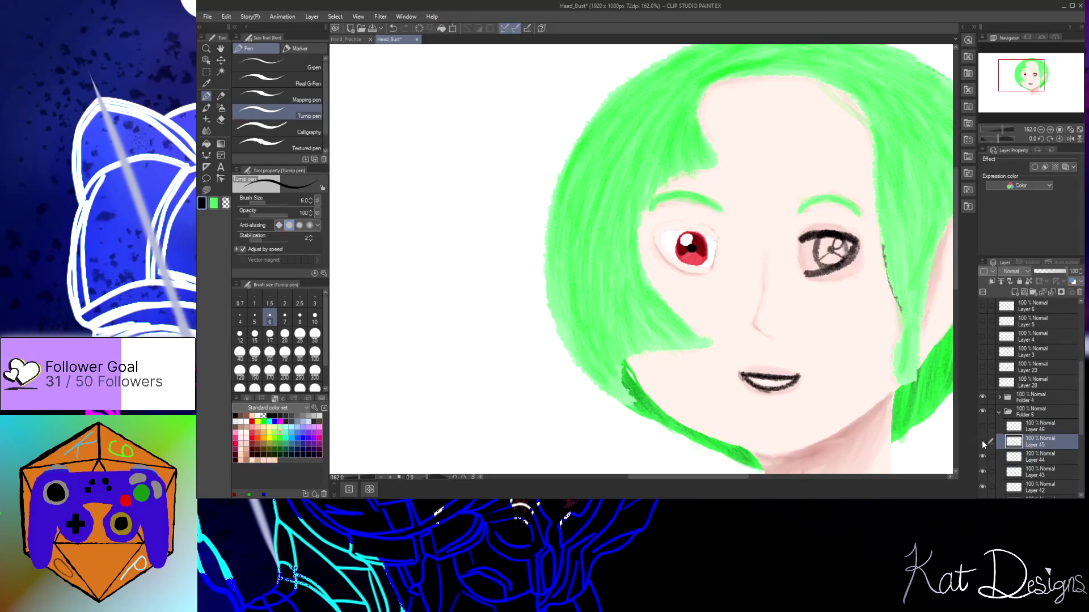
click(982, 441)
Shade the lower eyelid in pink on Layer 45 with the Round watercolor brush at size 7, and show Layer 46 again
click(207, 107)
click(246, 440)
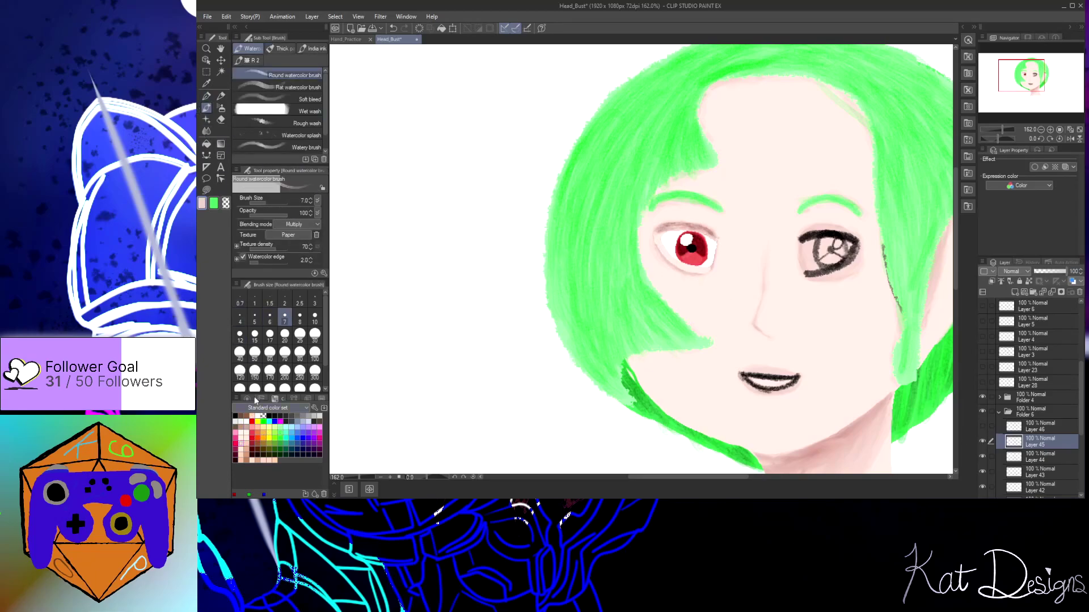
scroll(649, 302, up, 5)
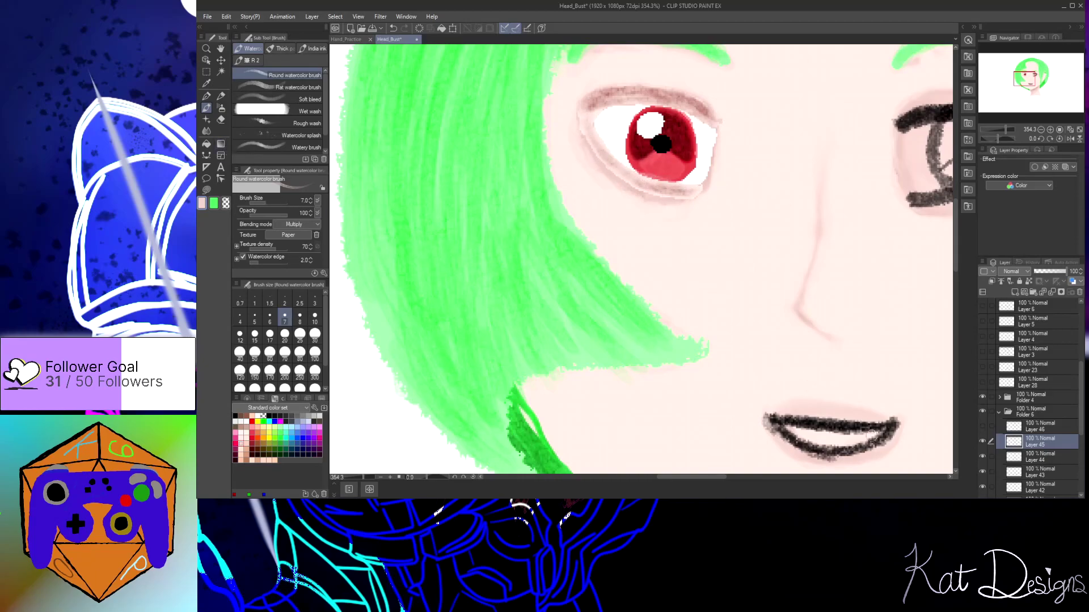
click(983, 427)
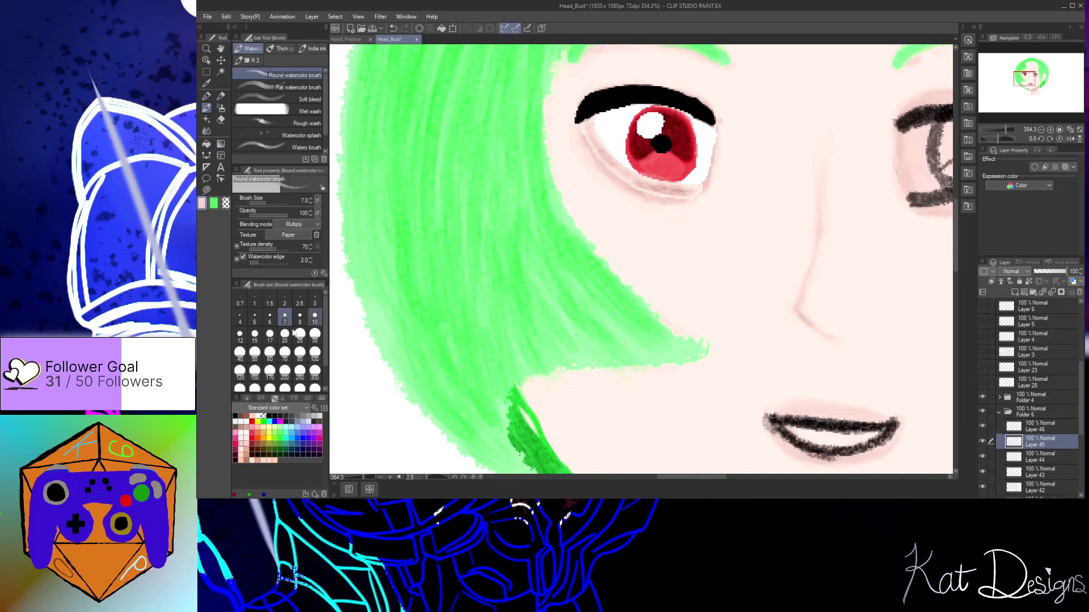
Set the drawing color to black and collapse Folder 6, which holds the painted eye layers
click(236, 415)
scroll(730, 293, down, 8)
drag(652, 477, 685, 482)
scroll(699, 325, up, 5)
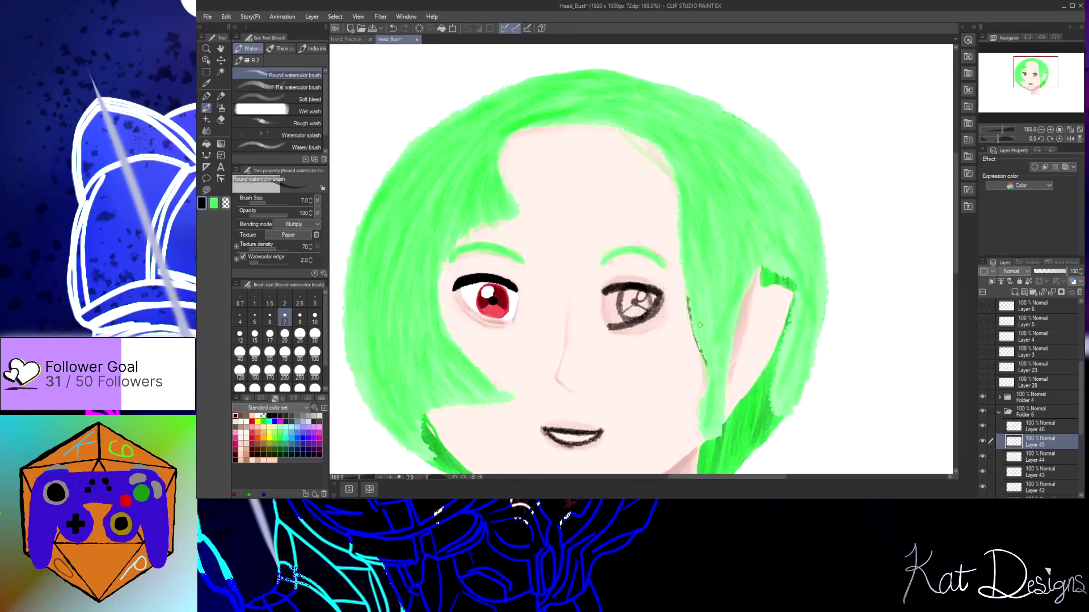
scroll(699, 325, up, 1)
click(997, 413)
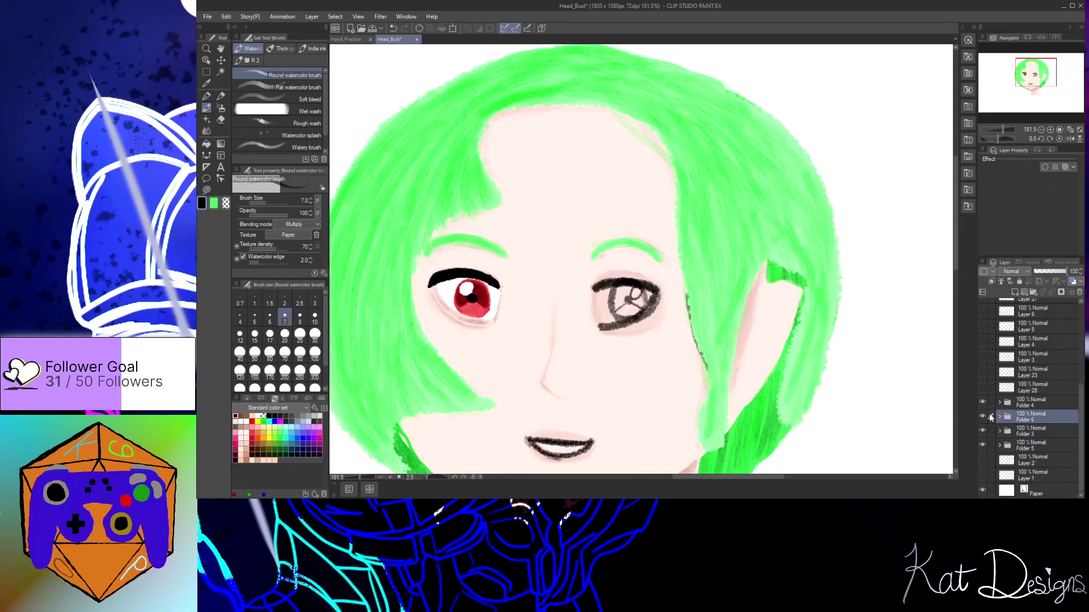
Compare the face with and without the painted eye by toggling Folder 6, save the drawing and leave the folder visible
click(983, 416)
click(982, 416)
click(982, 415)
click(982, 416)
click(983, 416)
click(982, 415)
click(983, 416)
click(982, 415)
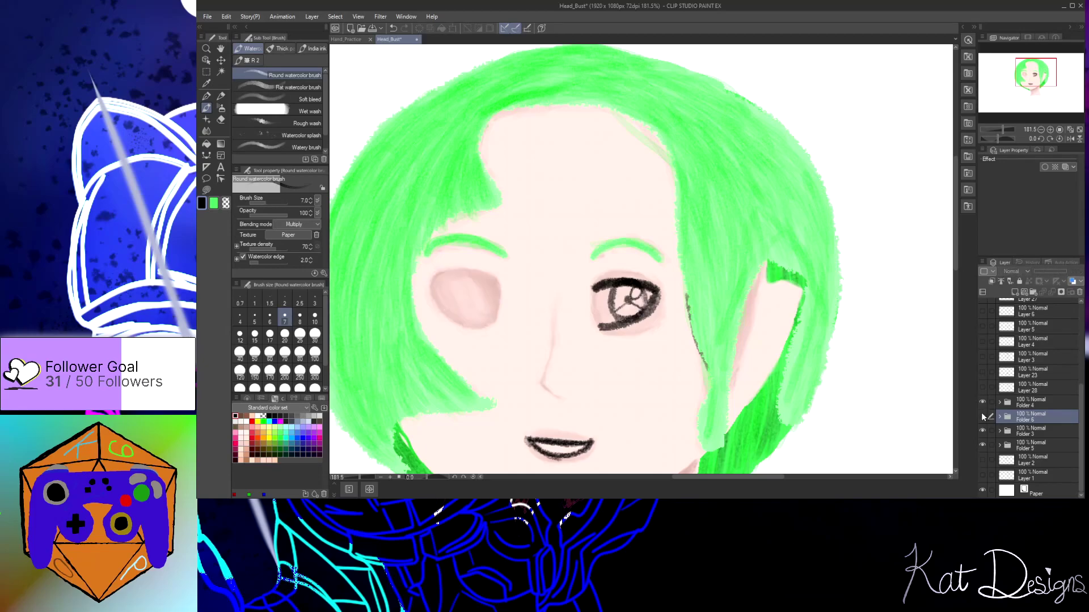
key(ctrl+s)
click(982, 416)
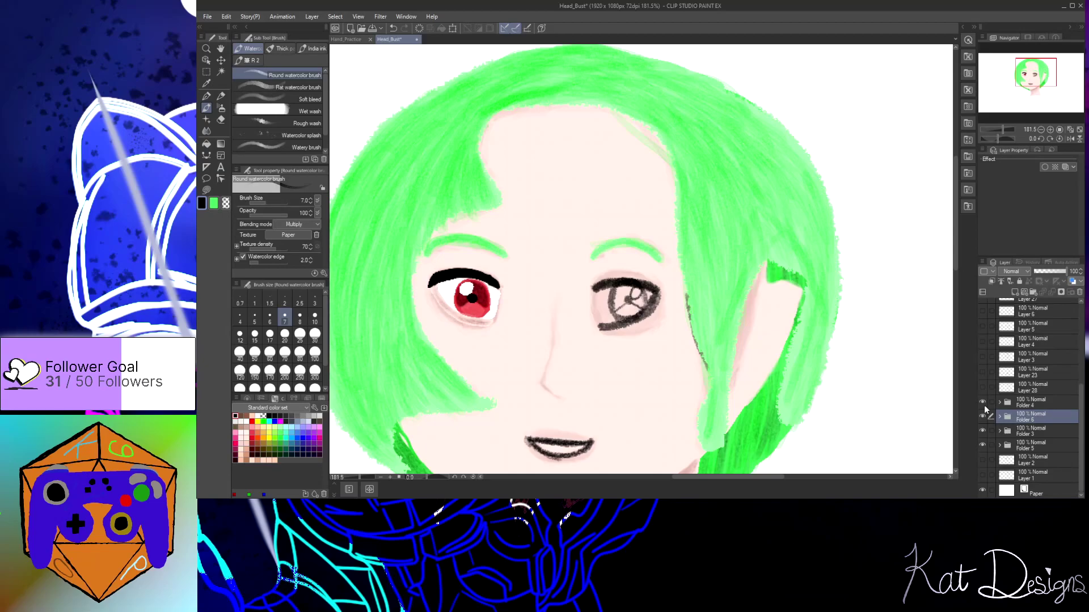
Examine the finished red eye against the whole head and canvas at several zoom levels
scroll(985, 405, up, 5)
scroll(601, 425, down, 4)
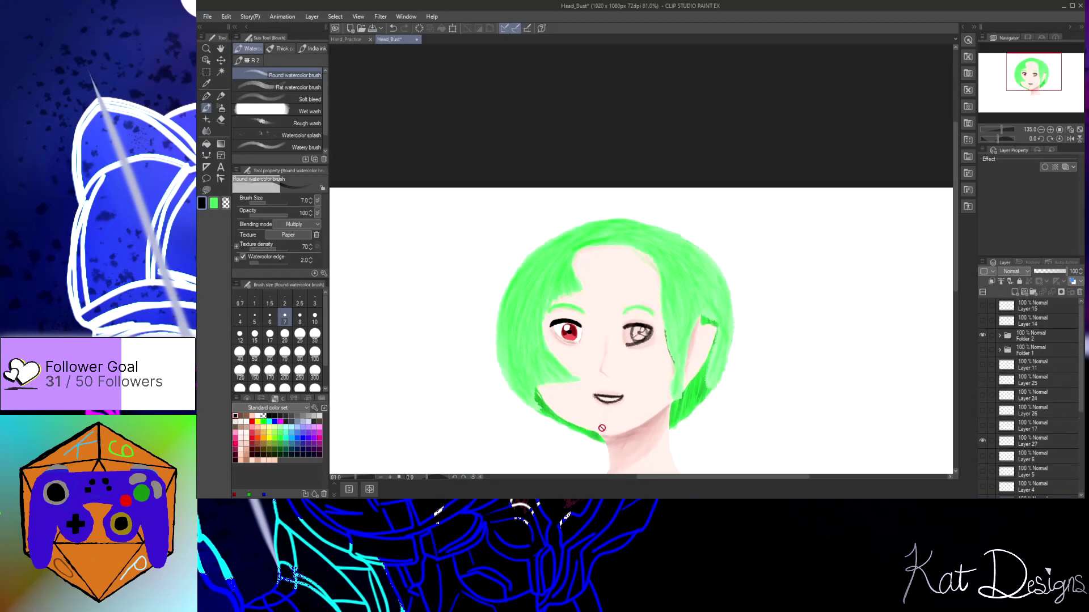
scroll(601, 426, down, 1)
drag(639, 478, 657, 478)
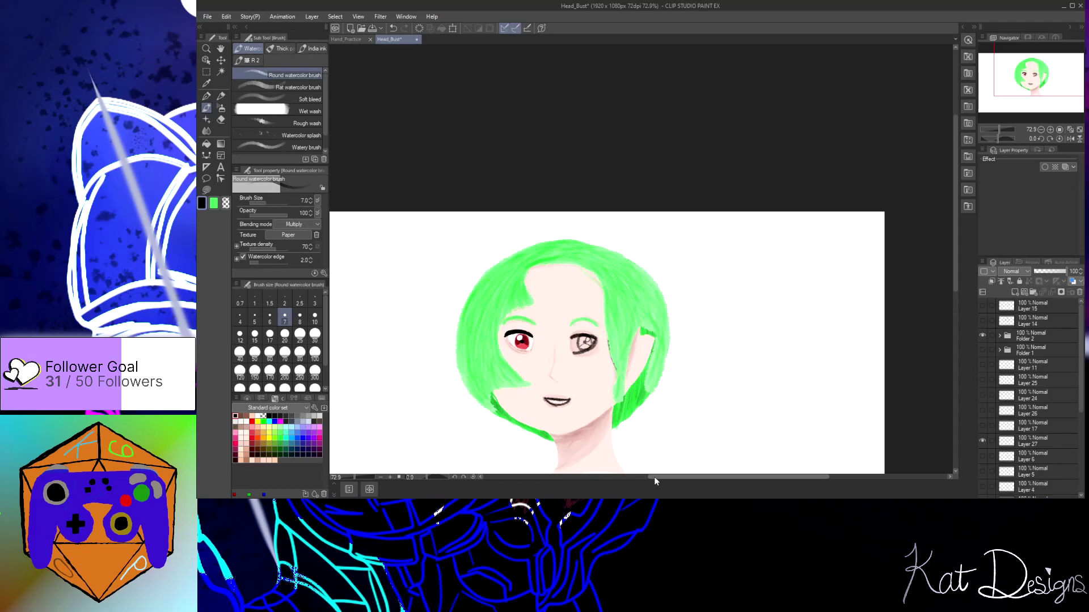
drag(655, 481, 764, 496)
scroll(659, 363, down, 3)
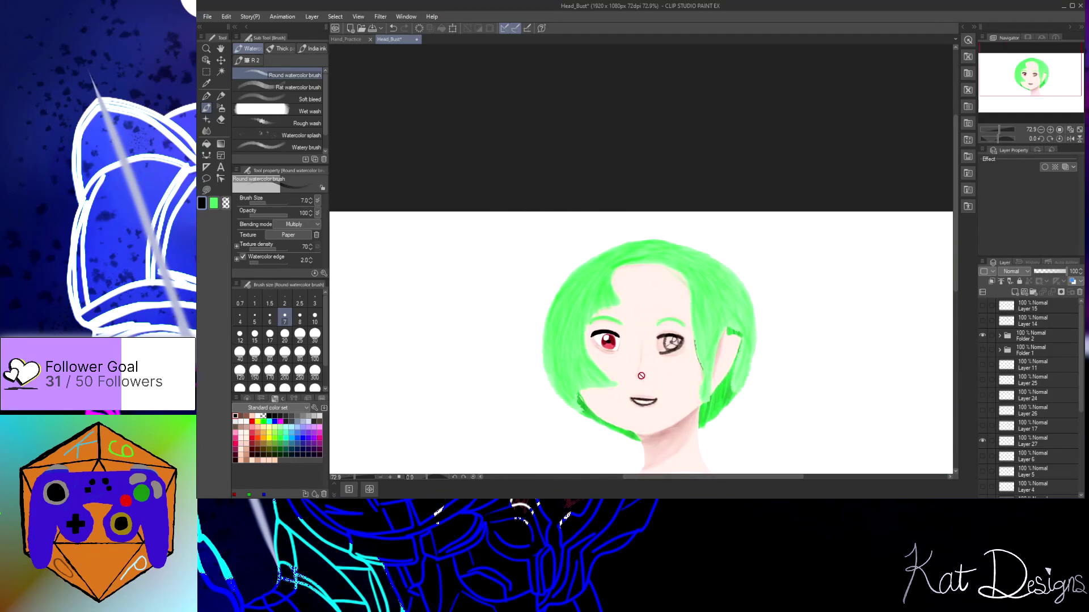
scroll(578, 442, up, 5)
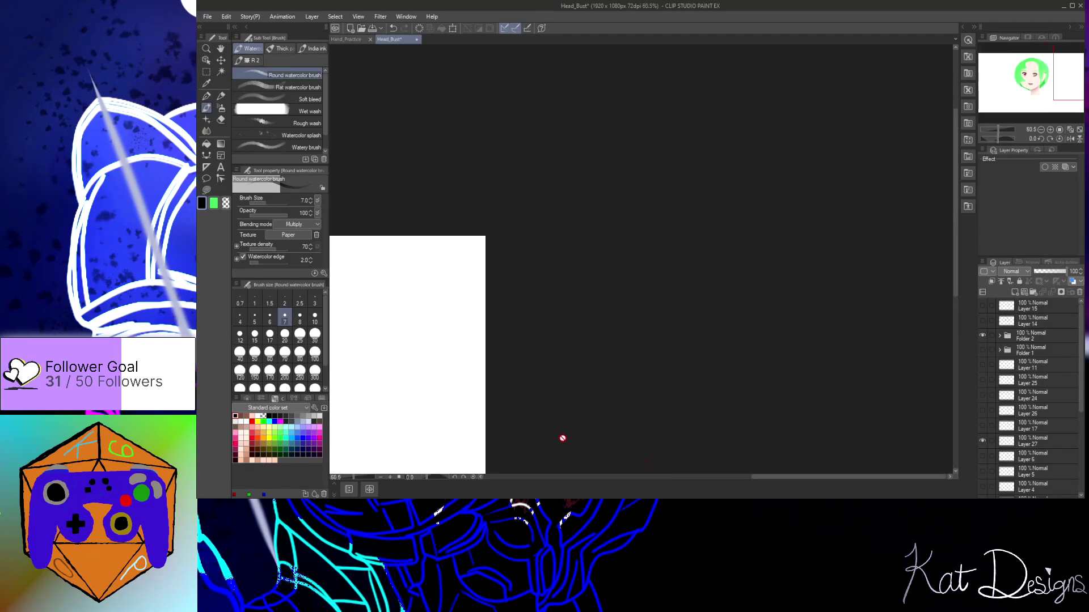
scroll(446, 329, down, 10)
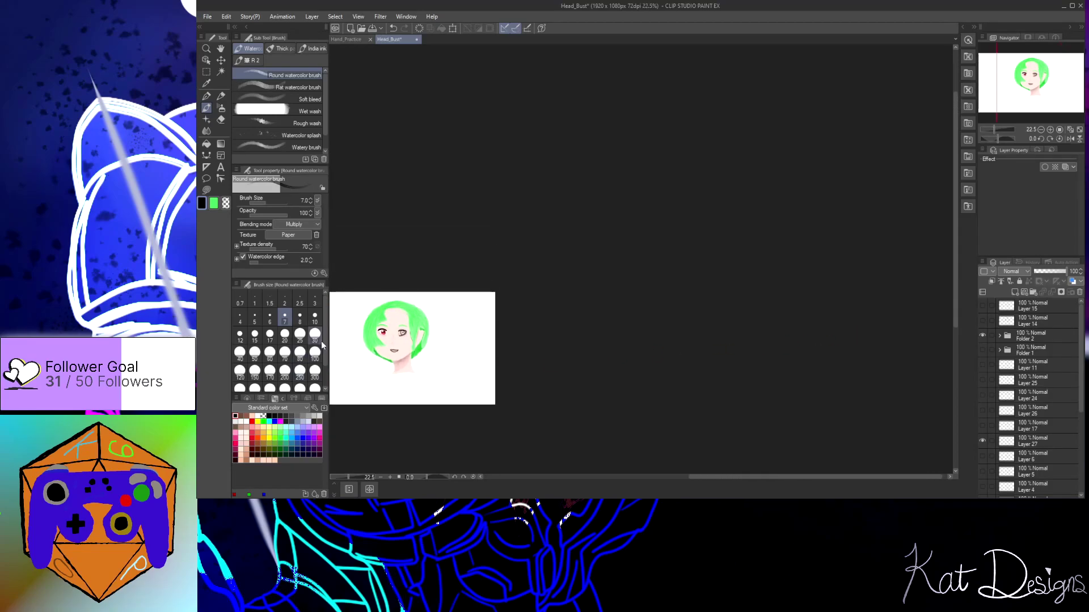
scroll(414, 348, up, 4)
scroll(886, 339, down, 3)
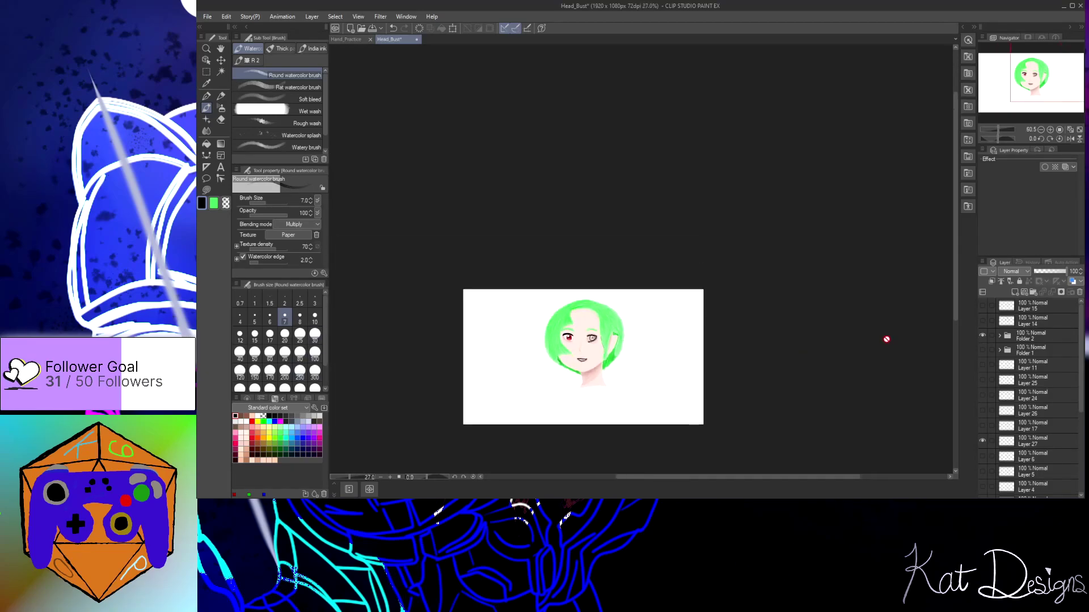
scroll(578, 448, down, 3)
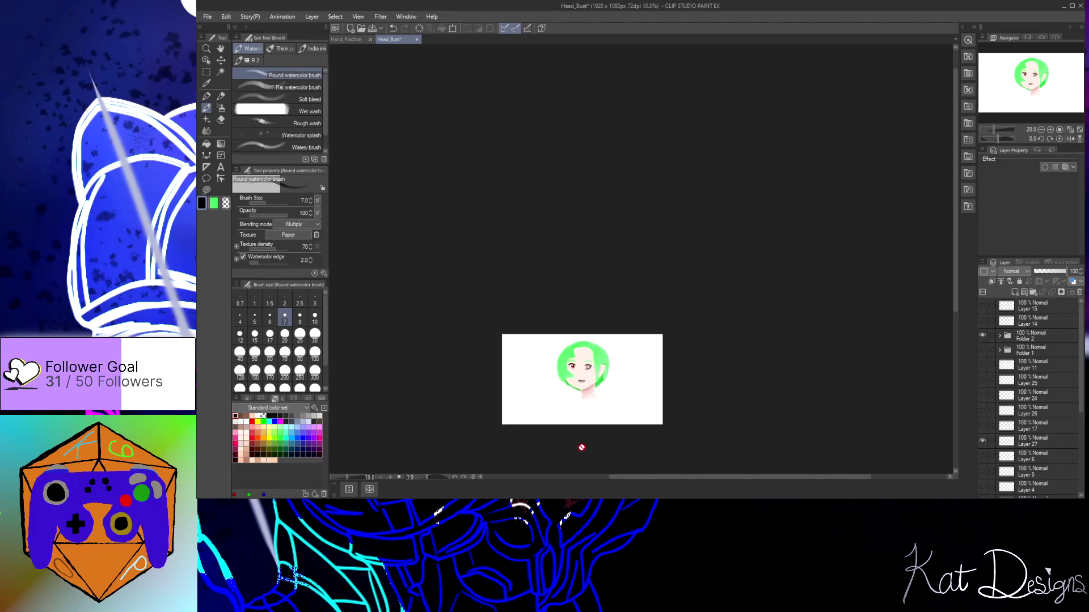
Check the whole portrait with its finished red eye at several zoom levels and save the drawing
scroll(578, 445, up, 1)
scroll(578, 445, up, 5)
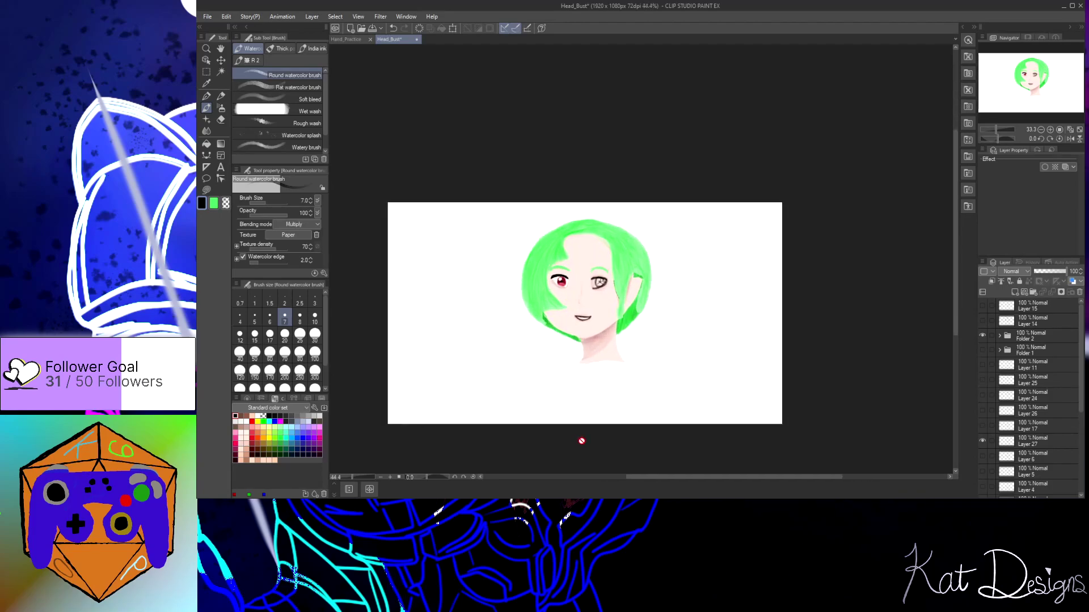
scroll(595, 90, down, 3)
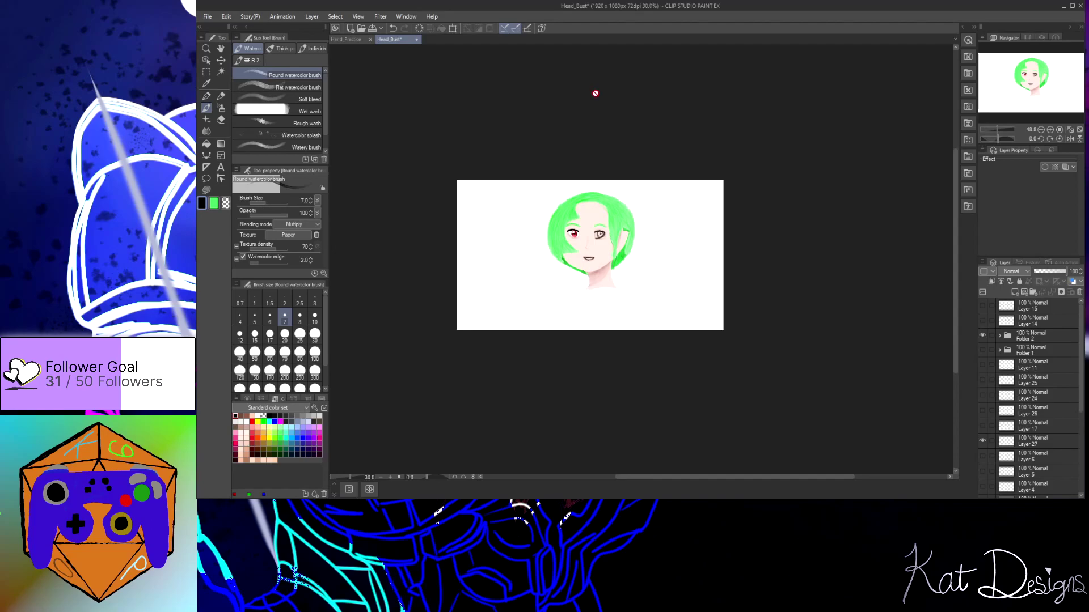
scroll(577, 241, up, 3)
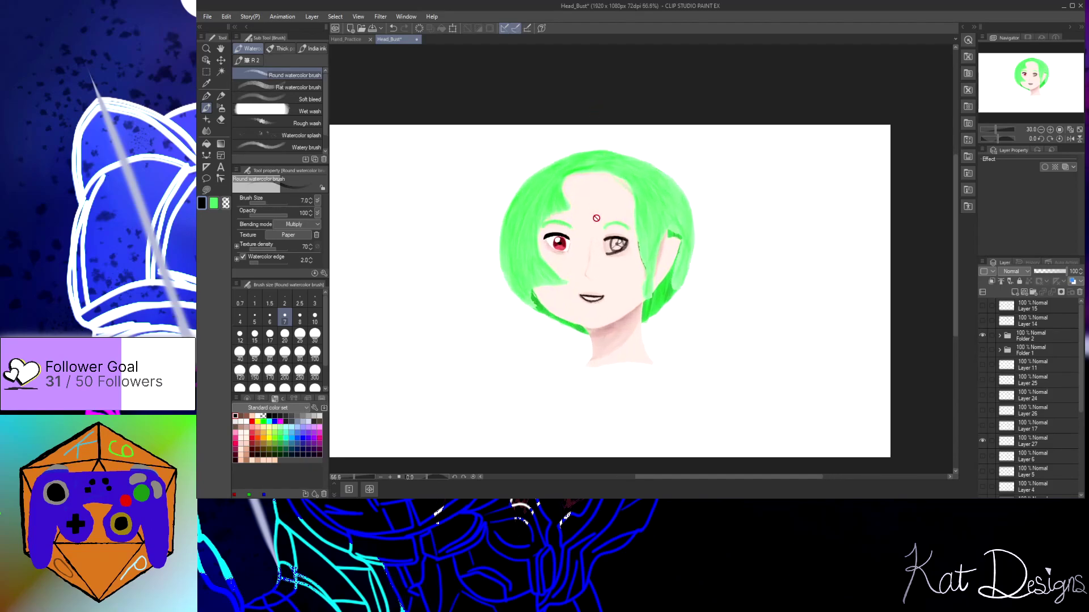
scroll(604, 268, up, 1)
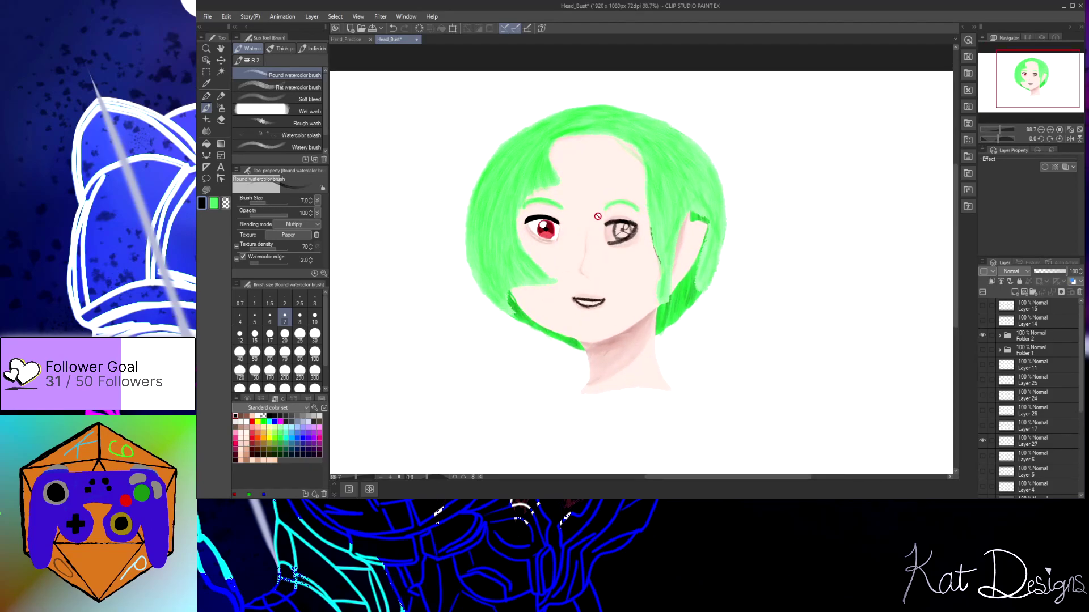
key(ctrl+s)
Create a new layer folder directly above Folder 6 and add an empty layer inside it for the second eye
click(1000, 350)
drag(1082, 366, 1082, 461)
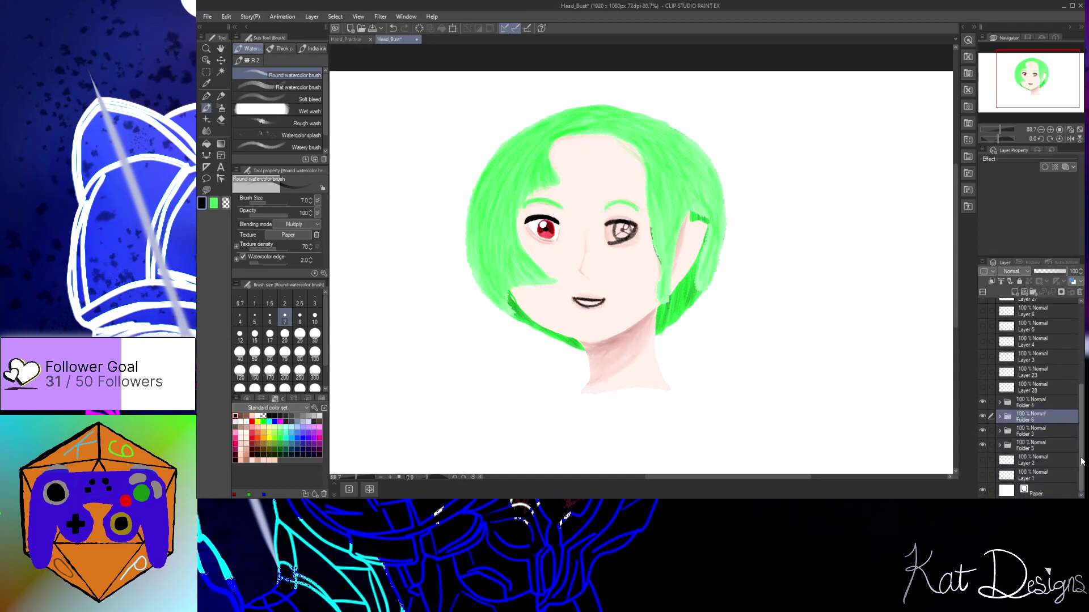
click(1033, 293)
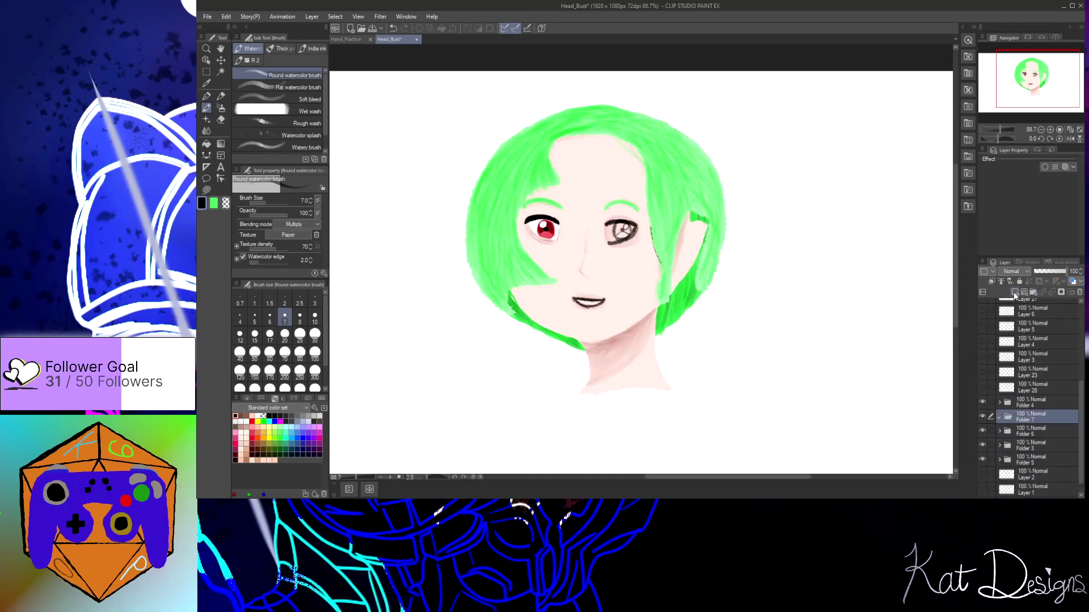
click(1015, 293)
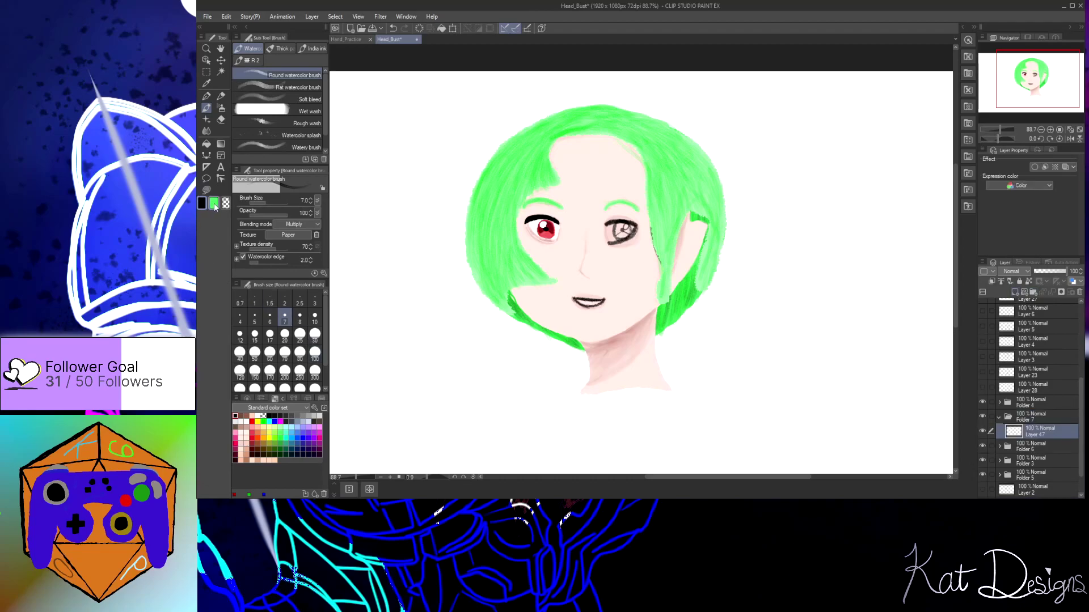
Fill the second eye's interior with white inside the sketched outline, using the Turnip pen at size 12
click(207, 96)
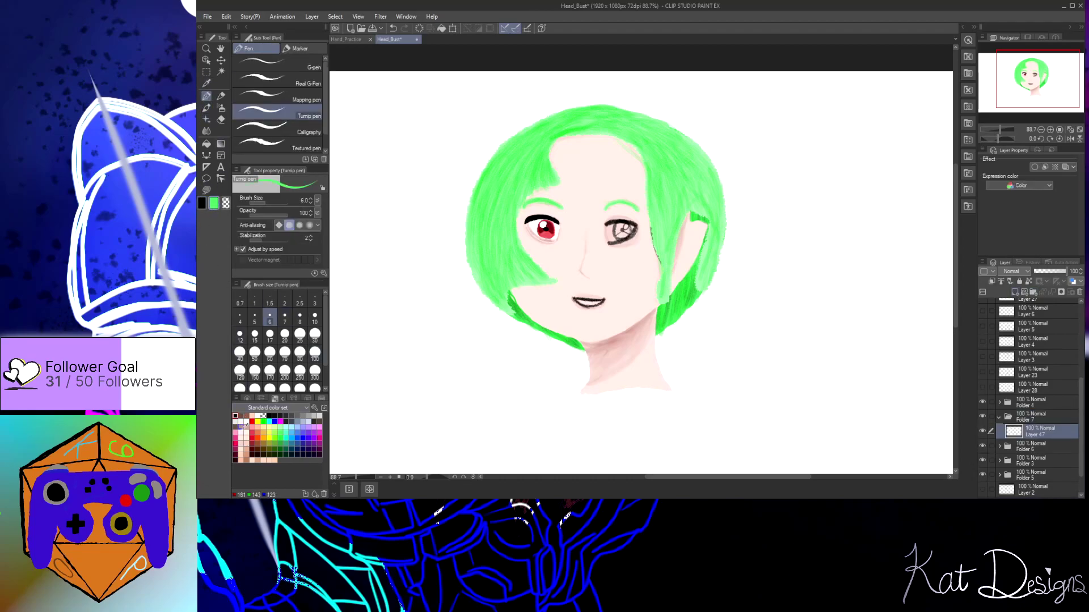
click(261, 416)
scroll(640, 243, up, 5)
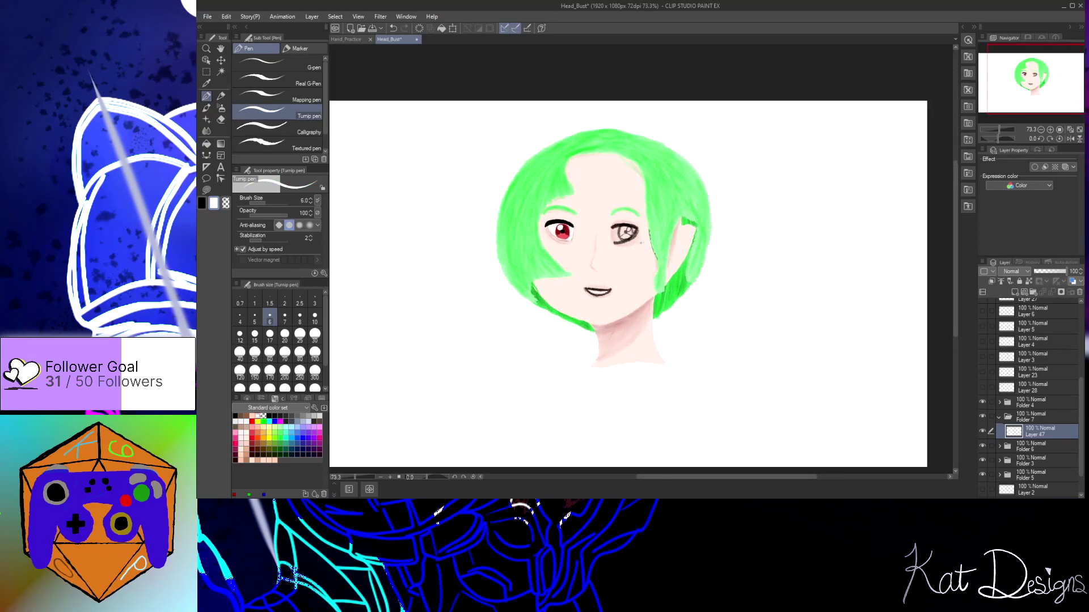
scroll(617, 258, up, 5)
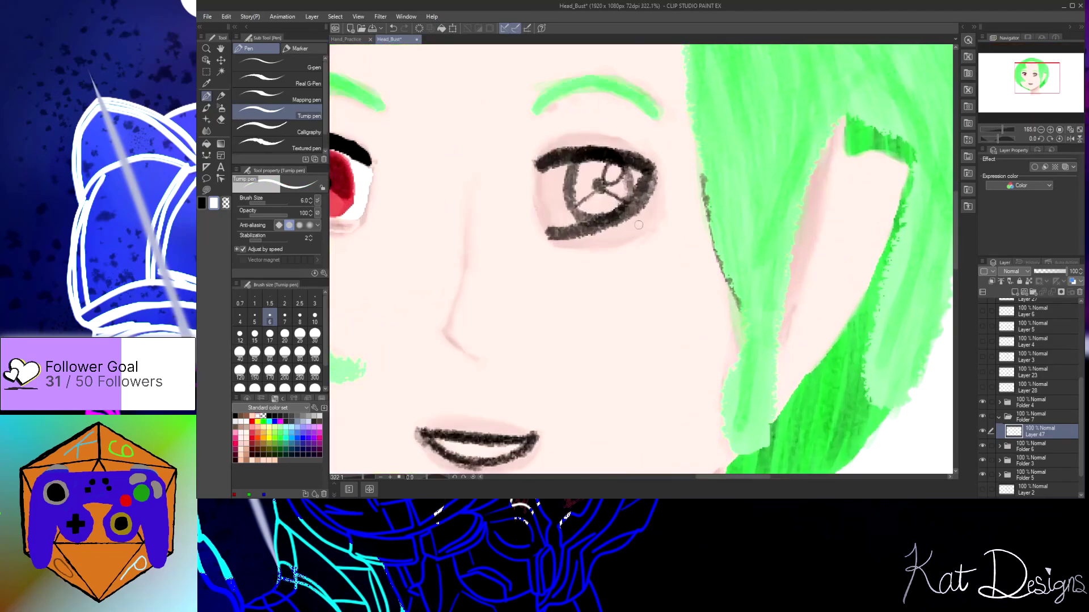
click(240, 334)
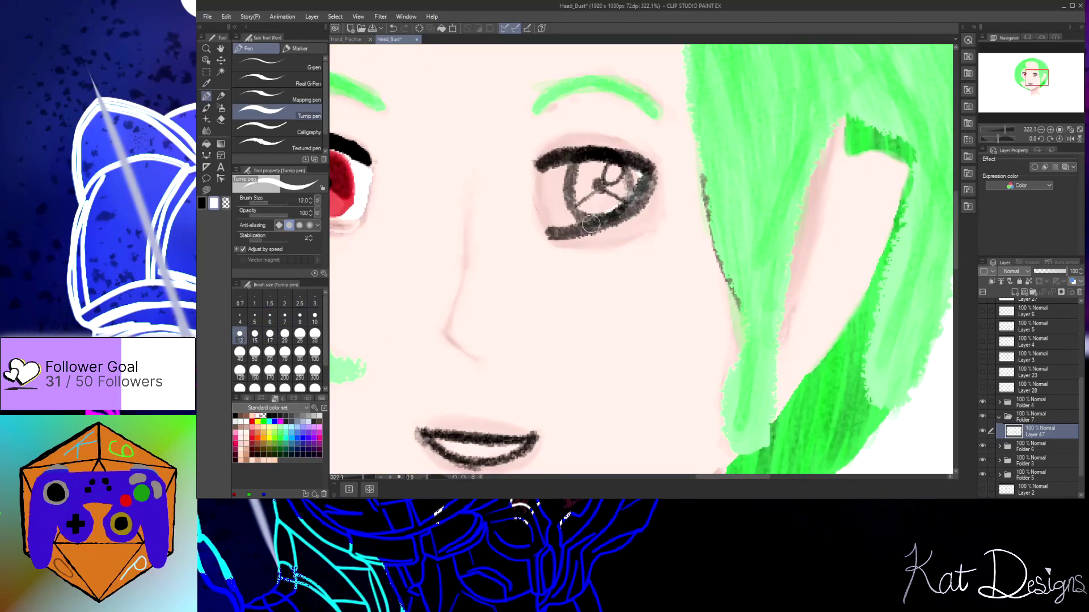
drag(548, 213, 543, 176)
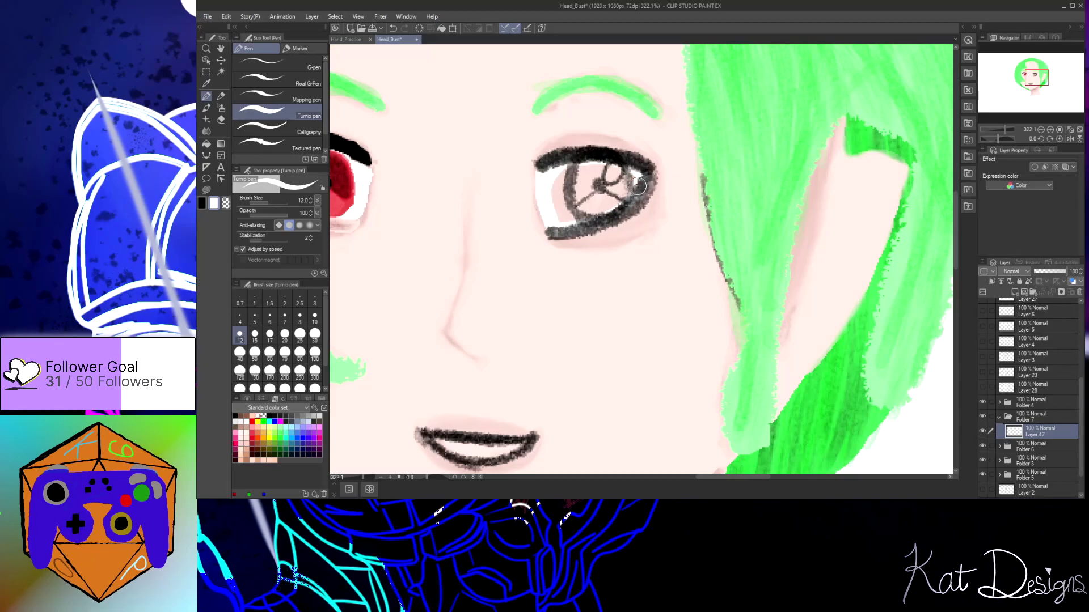
mouse_move(570, 221)
mouse_down()
mouse_move(555, 195)
mouse_move(574, 168)
mouse_up()
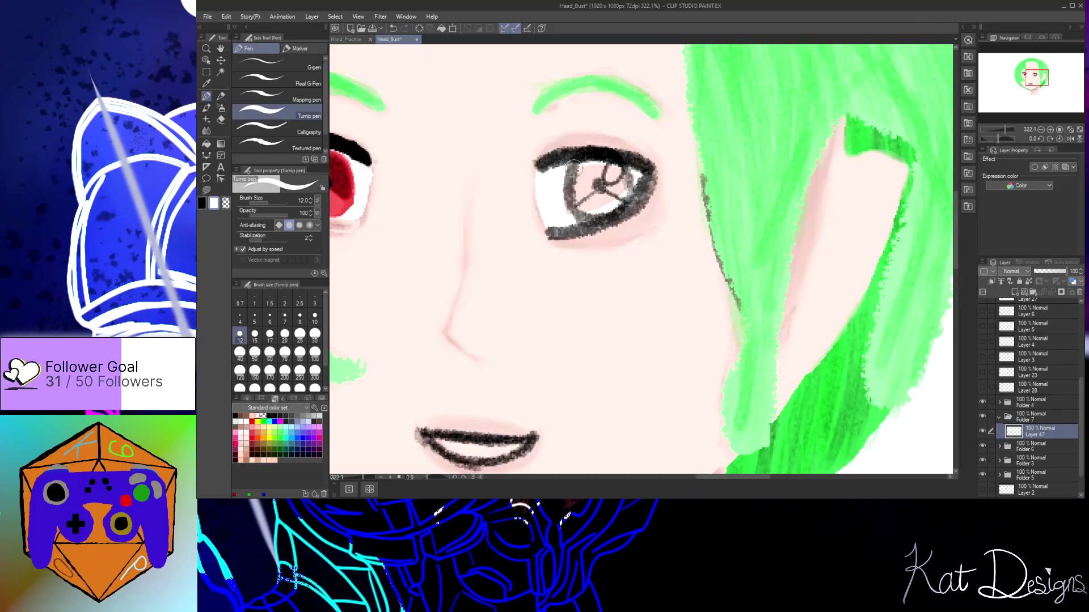
mouse_move(583, 219)
mouse_down()
mouse_move(589, 171)
mouse_move(592, 199)
mouse_up()
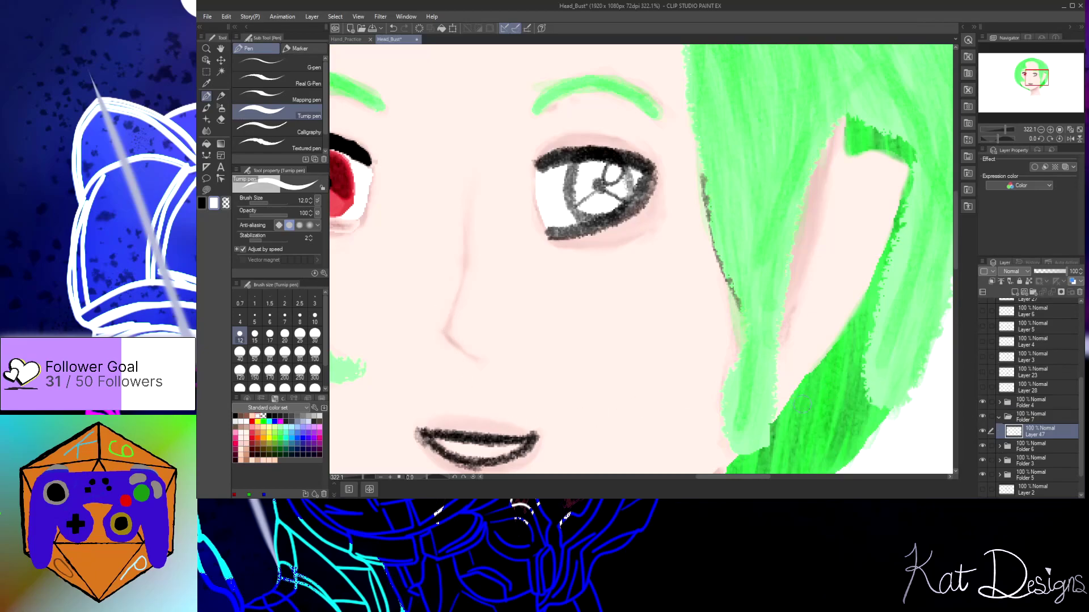
On a new layer, fill the second eye's whole iris in purple with the Turnip pen at size 12
key(ctrl+shift+n)
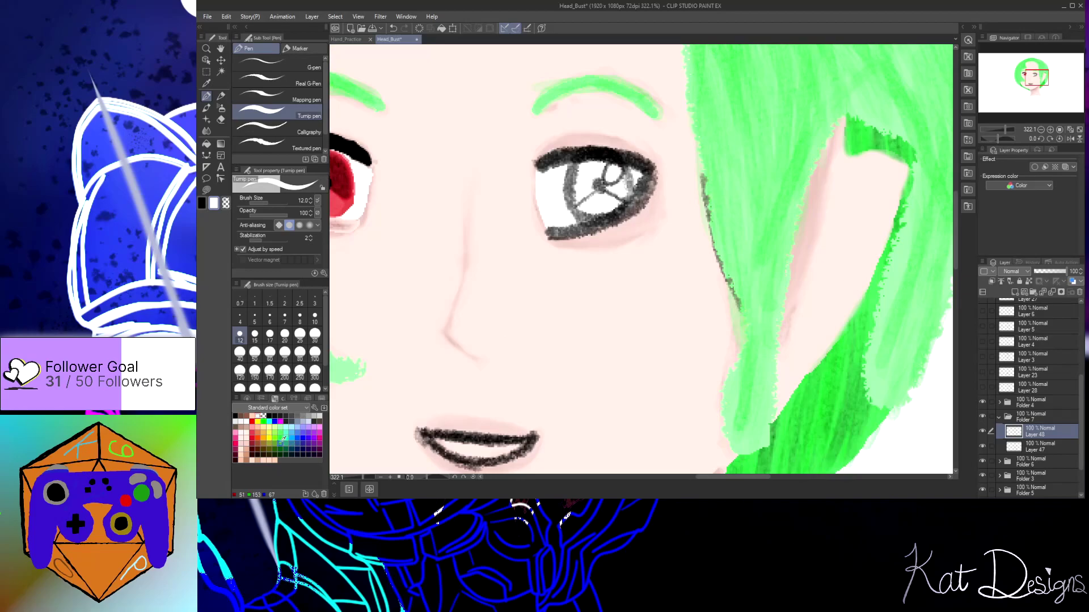
click(316, 431)
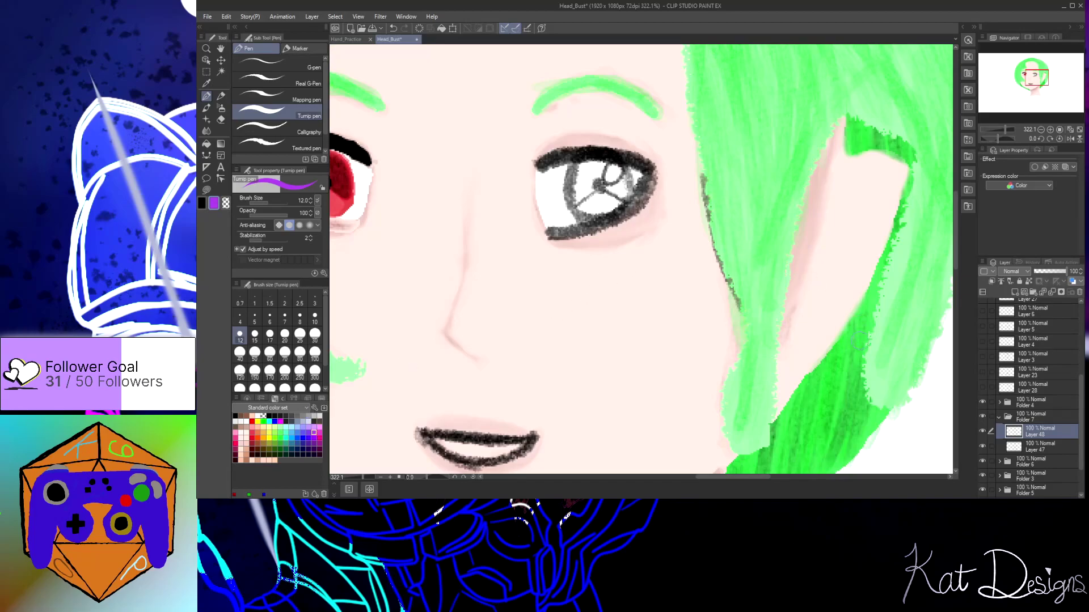
scroll(622, 207, up, 10)
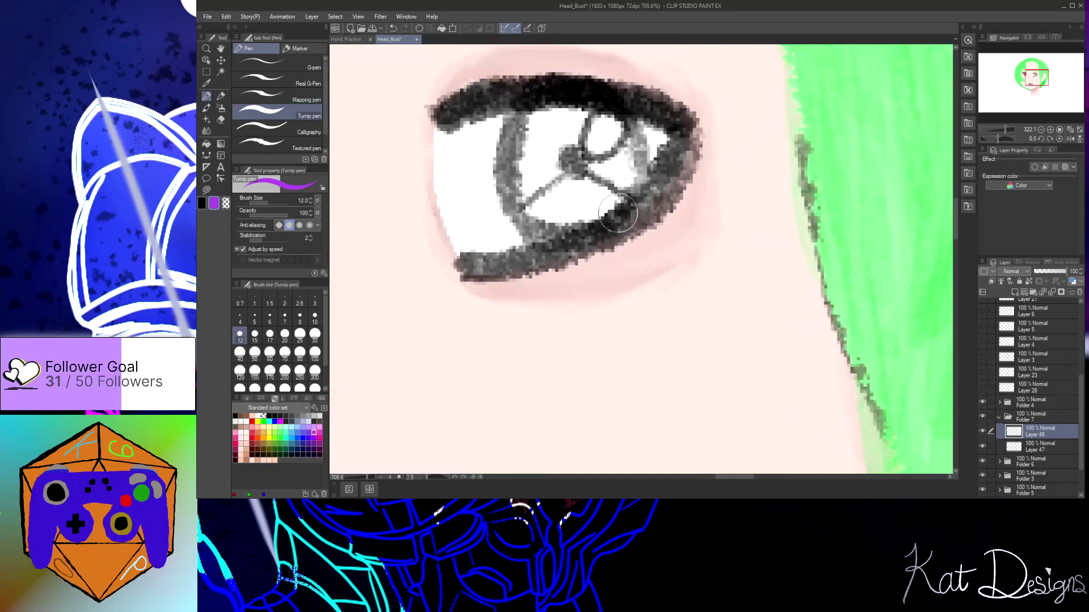
drag(954, 206, 956, 196)
mouse_move(585, 218)
mouse_down()
mouse_move(615, 265)
mouse_move(613, 224)
mouse_move(618, 269)
mouse_move(578, 321)
mouse_move(537, 343)
mouse_move(464, 334)
mouse_move(439, 295)
mouse_move(430, 222)
mouse_move(437, 189)
mouse_move(474, 149)
mouse_move(536, 143)
mouse_move(571, 156)
mouse_move(615, 198)
mouse_move(619, 231)
mouse_move(600, 290)
mouse_move(565, 322)
mouse_move(527, 319)
mouse_move(464, 282)
mouse_move(467, 219)
mouse_move(507, 192)
mouse_move(553, 210)
mouse_move(554, 270)
mouse_move(516, 264)
mouse_move(559, 219)
mouse_move(552, 303)
mouse_move(479, 303)
mouse_move(446, 264)
mouse_move(443, 173)
mouse_move(476, 149)
mouse_move(523, 149)
mouse_move(585, 164)
mouse_move(624, 198)
mouse_move(624, 295)
mouse_move(549, 346)
mouse_move(508, 350)
mouse_move(461, 319)
mouse_move(441, 281)
mouse_move(430, 228)
mouse_move(461, 169)
mouse_move(431, 182)
mouse_move(419, 210)
mouse_move(437, 317)
mouse_move(493, 345)
mouse_move(581, 321)
mouse_up()
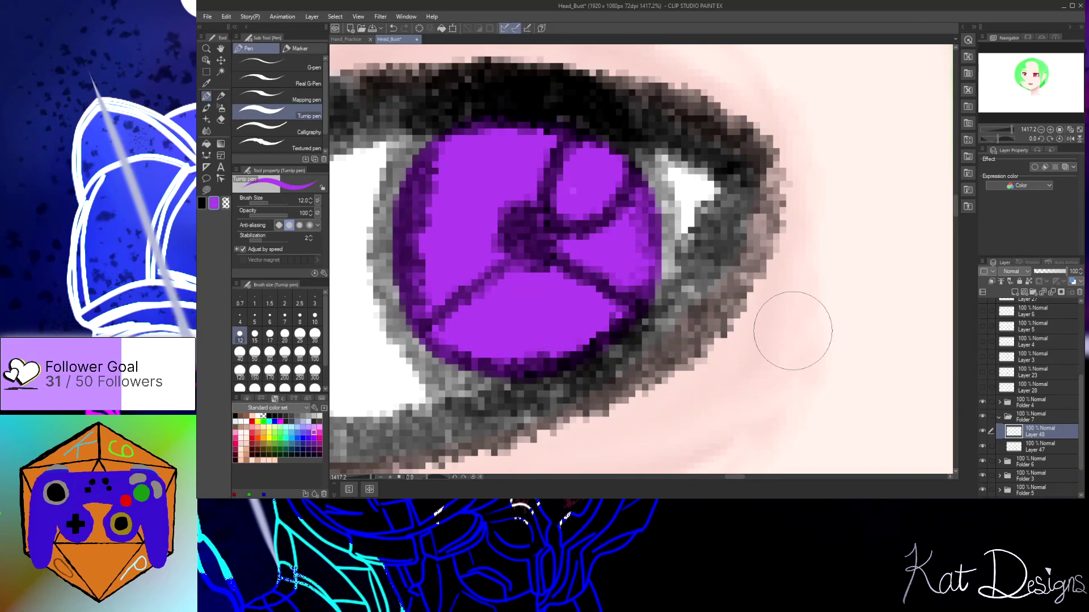
On another new layer, paint the iris's lower wedge light purple with the Round watercolor brush at size 7
key(ctrl+shift+n)
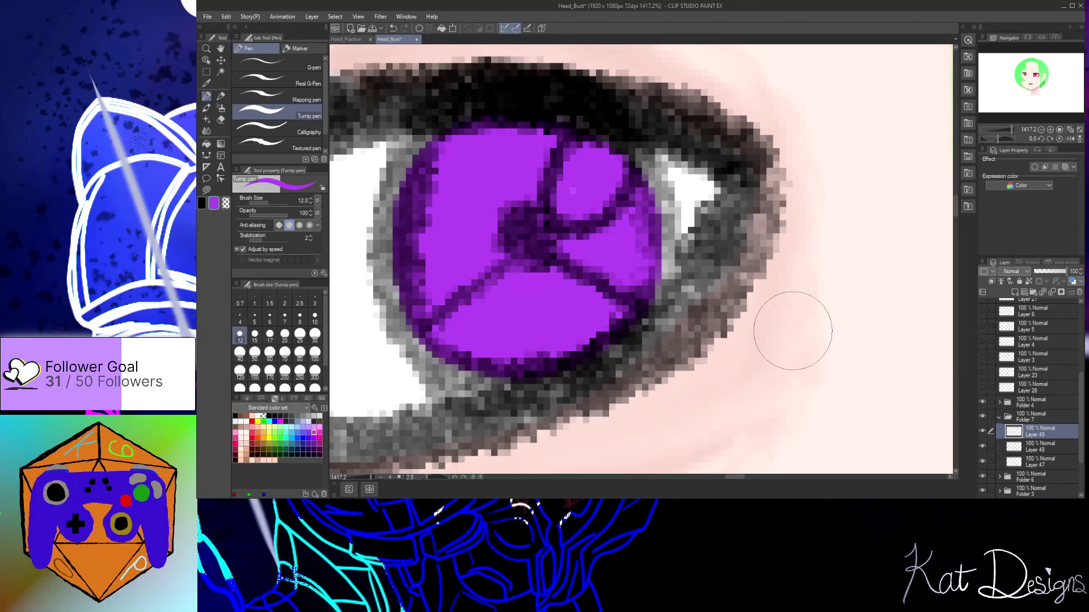
click(315, 425)
click(207, 108)
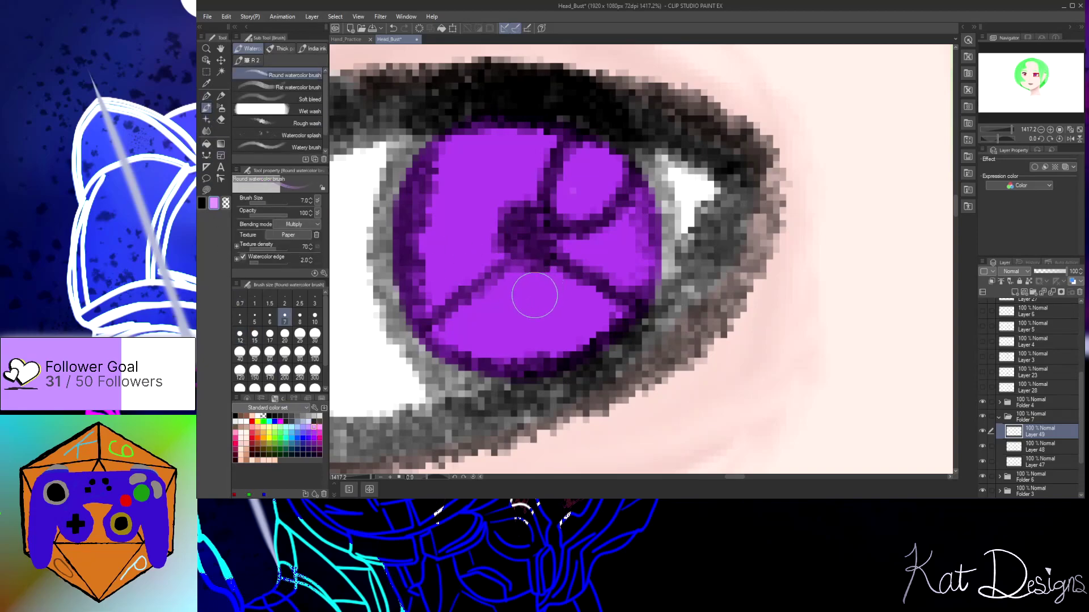
scroll(523, 299, up, 3)
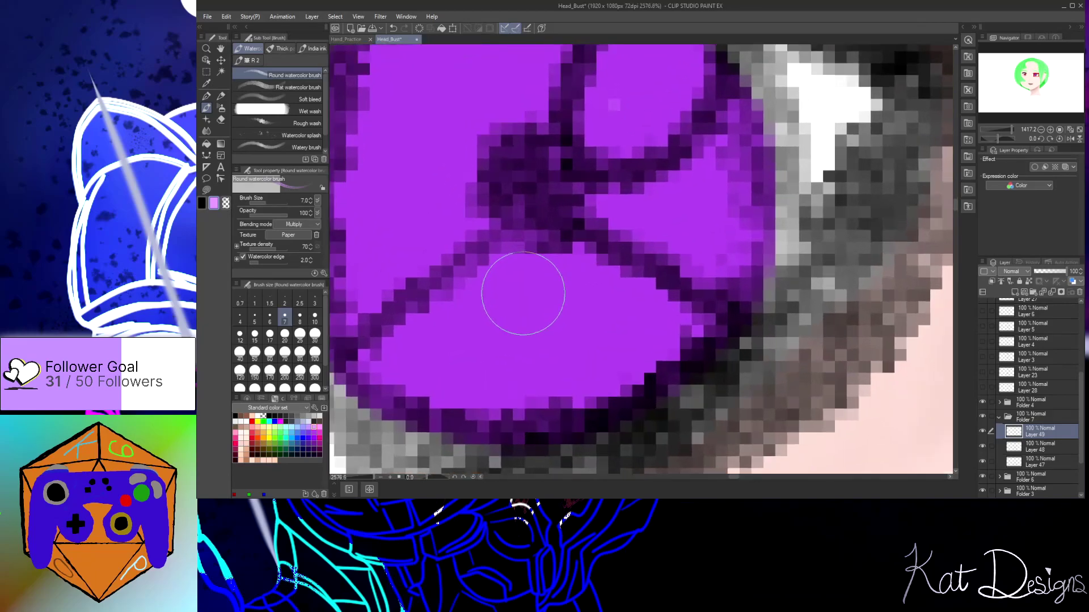
mouse_move(444, 301)
mouse_down()
mouse_move(372, 369)
mouse_move(388, 395)
mouse_move(469, 423)
mouse_move(561, 417)
mouse_move(613, 399)
mouse_move(679, 341)
mouse_move(672, 308)
mouse_move(648, 282)
mouse_move(581, 251)
mouse_move(485, 318)
mouse_move(480, 363)
mouse_move(577, 333)
mouse_move(589, 301)
mouse_move(557, 252)
mouse_move(460, 306)
mouse_move(384, 367)
mouse_move(373, 392)
mouse_move(406, 412)
mouse_move(485, 421)
mouse_move(585, 410)
mouse_move(638, 387)
mouse_move(673, 338)
mouse_move(664, 313)
mouse_move(592, 281)
mouse_move(539, 293)
mouse_move(498, 320)
mouse_move(483, 367)
mouse_move(561, 363)
mouse_move(584, 339)
mouse_up()
click(982, 431)
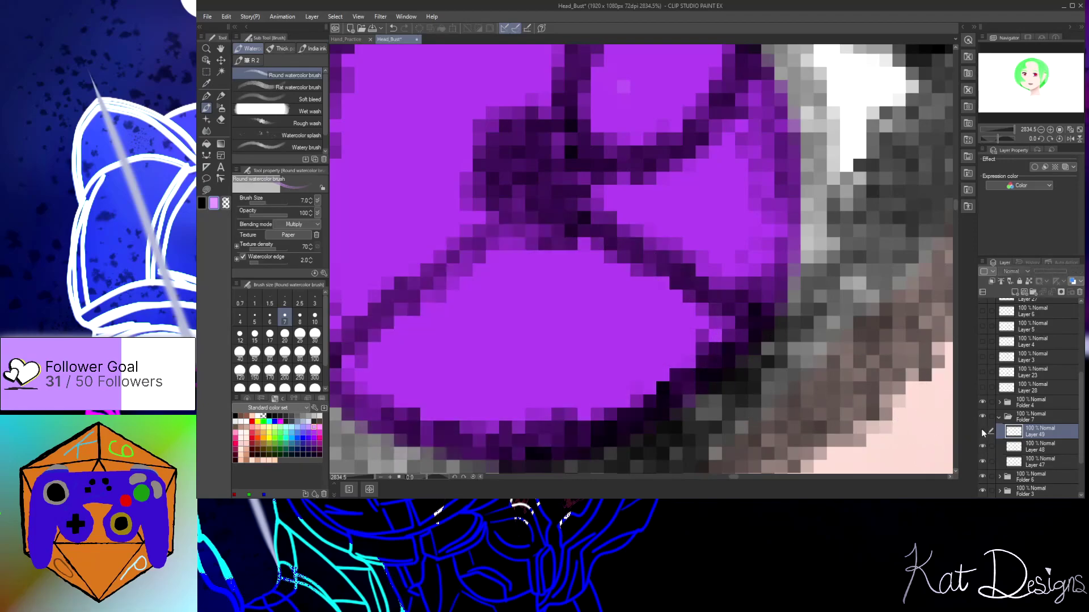
click(982, 431)
mouse_move(587, 283)
mouse_down()
mouse_move(524, 297)
mouse_move(503, 363)
mouse_move(571, 340)
mouse_move(561, 272)
mouse_move(463, 314)
mouse_move(441, 357)
mouse_move(438, 404)
mouse_move(497, 351)
mouse_move(551, 261)
mouse_move(496, 285)
mouse_move(434, 334)
mouse_move(400, 381)
mouse_move(429, 420)
mouse_move(516, 423)
mouse_move(594, 400)
mouse_move(672, 348)
mouse_move(657, 316)
mouse_move(591, 281)
mouse_move(546, 344)
mouse_move(579, 283)
mouse_move(549, 348)
mouse_move(571, 285)
mouse_move(601, 299)
mouse_move(572, 311)
mouse_move(581, 347)
mouse_move(535, 315)
mouse_move(572, 334)
mouse_move(589, 276)
mouse_move(543, 270)
mouse_move(450, 317)
mouse_move(413, 351)
mouse_move(418, 399)
mouse_move(506, 407)
mouse_move(606, 385)
mouse_move(680, 331)
mouse_move(556, 266)
mouse_move(488, 322)
mouse_move(730, 298)
mouse_up()
scroll(730, 297, down, 3)
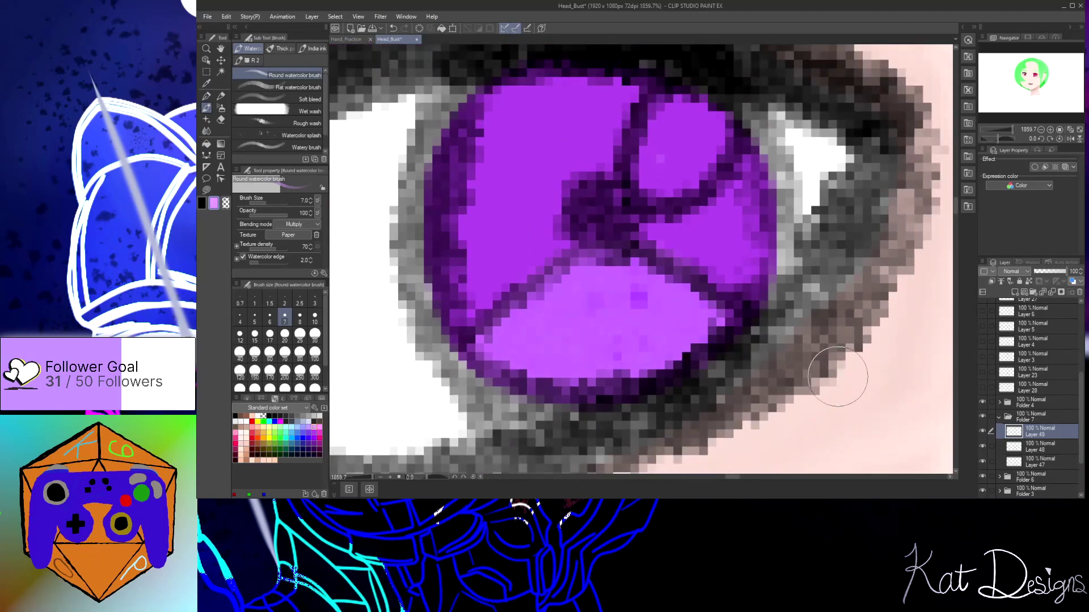
Shade the iris above the light wedge in vivid violet and then dark purple on separate new layers, using the Round watercolor brush
key(ctrl+shift+n)
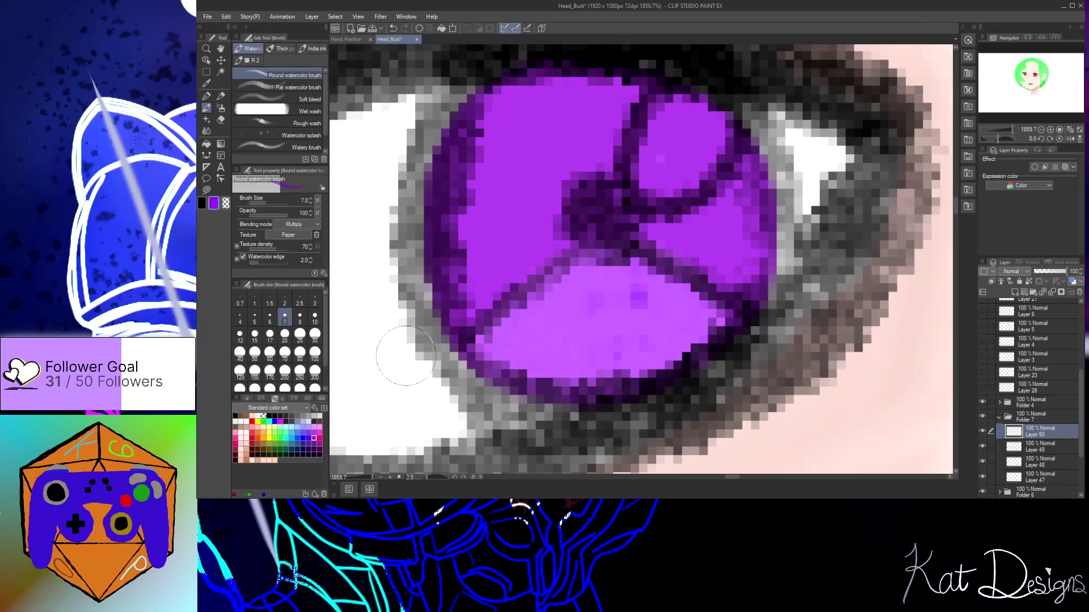
scroll(546, 222, up, 2)
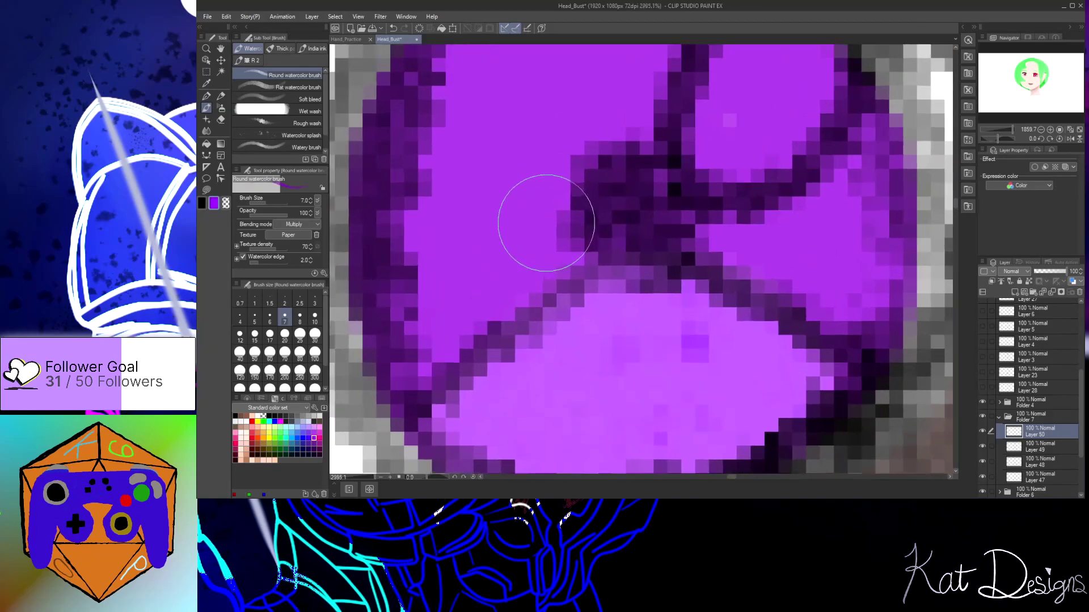
scroll(850, 222, down, 3)
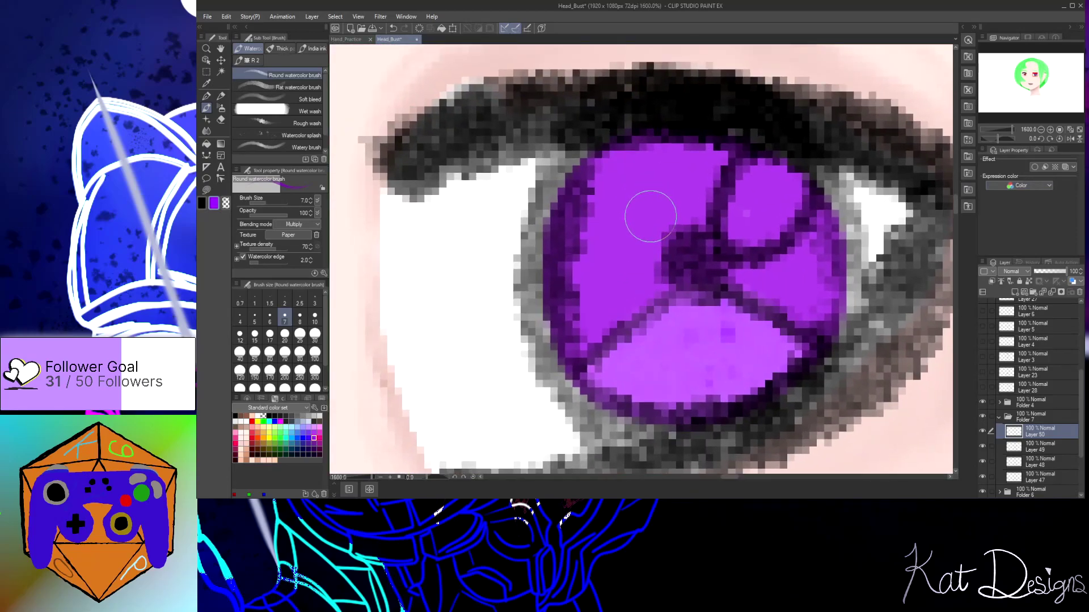
mouse_move(656, 243)
mouse_down()
mouse_move(669, 289)
mouse_move(685, 252)
mouse_move(590, 344)
mouse_up()
mouse_move(573, 289)
mouse_down()
mouse_move(570, 251)
mouse_move(597, 173)
mouse_move(650, 145)
mouse_move(705, 150)
mouse_move(799, 201)
mouse_move(822, 237)
mouse_move(820, 334)
mouse_move(725, 281)
mouse_move(642, 267)
mouse_move(622, 283)
mouse_move(616, 262)
mouse_move(641, 199)
mouse_move(672, 178)
mouse_move(685, 195)
mouse_move(649, 238)
mouse_move(711, 204)
mouse_move(761, 209)
mouse_move(789, 285)
mouse_move(767, 269)
mouse_move(727, 196)
mouse_move(796, 280)
mouse_move(821, 334)
mouse_move(773, 291)
mouse_move(706, 265)
mouse_move(657, 287)
mouse_move(596, 345)
mouse_move(572, 289)
mouse_move(581, 227)
mouse_move(606, 178)
mouse_move(660, 144)
mouse_move(768, 171)
mouse_move(808, 211)
mouse_move(819, 308)
mouse_move(782, 226)
mouse_move(710, 195)
mouse_move(649, 207)
mouse_move(620, 248)
mouse_move(607, 304)
mouse_move(669, 232)
mouse_up()
mouse_move(776, 238)
mouse_down()
mouse_move(689, 245)
mouse_move(821, 309)
mouse_move(820, 329)
mouse_move(688, 250)
mouse_move(594, 348)
mouse_move(573, 234)
mouse_move(669, 148)
mouse_move(789, 213)
mouse_move(799, 298)
mouse_move(688, 210)
mouse_up()
mouse_move(598, 297)
mouse_down()
mouse_move(625, 288)
mouse_move(587, 348)
mouse_move(581, 285)
mouse_move(624, 184)
mouse_move(710, 159)
mouse_move(767, 188)
mouse_move(816, 242)
mouse_move(823, 296)
mouse_move(808, 312)
mouse_move(824, 332)
mouse_move(792, 305)
mouse_move(697, 264)
mouse_move(582, 334)
mouse_move(591, 228)
mouse_move(667, 169)
mouse_move(751, 178)
mouse_move(797, 233)
mouse_move(804, 277)
mouse_move(740, 216)
mouse_move(625, 254)
mouse_up()
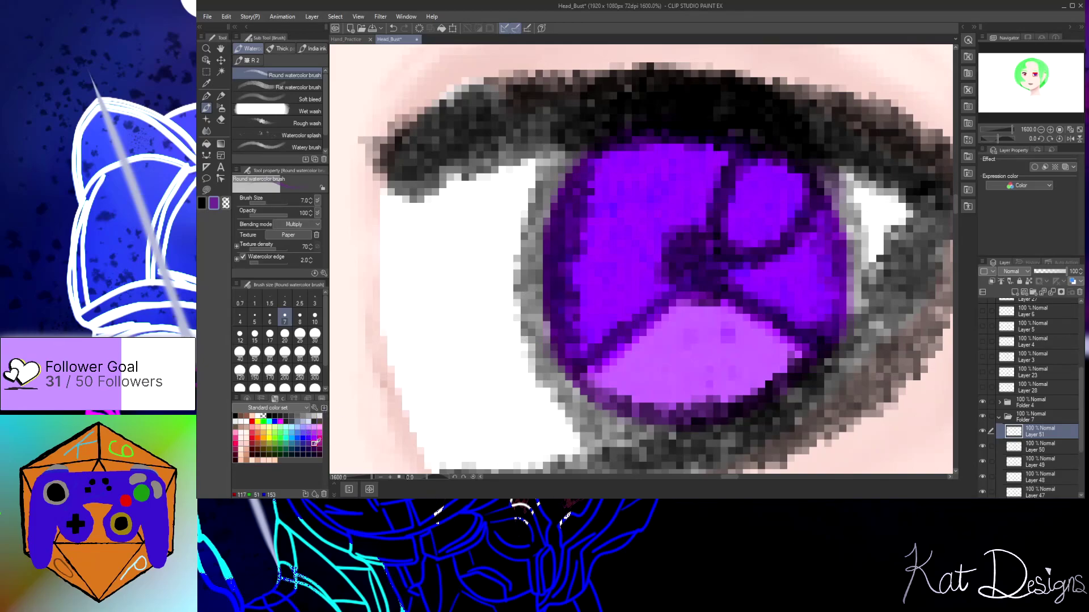
mouse_move(596, 257)
mouse_down()
mouse_move(646, 244)
mouse_move(649, 261)
mouse_move(706, 254)
mouse_move(688, 253)
mouse_move(589, 340)
mouse_move(576, 270)
mouse_move(592, 210)
mouse_move(632, 157)
mouse_move(678, 146)
mouse_move(728, 162)
mouse_move(775, 198)
mouse_move(815, 290)
mouse_move(809, 298)
mouse_move(752, 244)
mouse_move(681, 245)
mouse_move(619, 296)
mouse_move(620, 271)
mouse_move(698, 202)
mouse_move(752, 221)
mouse_move(805, 274)
mouse_move(779, 293)
mouse_move(687, 211)
mouse_move(645, 214)
mouse_move(612, 305)
mouse_move(659, 275)
mouse_move(597, 336)
mouse_move(585, 331)
mouse_move(575, 257)
mouse_move(603, 183)
mouse_move(673, 156)
mouse_move(744, 183)
mouse_move(798, 238)
mouse_move(807, 313)
mouse_move(731, 217)
mouse_move(679, 206)
mouse_move(597, 284)
mouse_move(597, 317)
mouse_move(676, 230)
mouse_move(763, 238)
mouse_move(811, 295)
mouse_move(815, 321)
mouse_move(717, 261)
mouse_move(669, 251)
mouse_move(576, 333)
mouse_move(625, 242)
mouse_move(735, 215)
mouse_move(799, 260)
mouse_move(819, 321)
mouse_move(727, 257)
mouse_move(662, 259)
mouse_move(586, 339)
mouse_move(597, 240)
mouse_move(680, 182)
mouse_move(763, 193)
mouse_move(803, 238)
mouse_move(798, 292)
mouse_move(671, 216)
mouse_move(619, 308)
mouse_move(669, 202)
mouse_move(797, 245)
mouse_move(782, 297)
mouse_move(668, 250)
mouse_move(590, 333)
mouse_move(605, 263)
mouse_move(773, 221)
mouse_move(797, 233)
mouse_move(748, 164)
mouse_move(673, 150)
mouse_move(821, 226)
mouse_move(815, 312)
mouse_move(803, 244)
mouse_move(753, 165)
mouse_move(773, 291)
mouse_move(790, 282)
mouse_move(723, 190)
mouse_move(627, 274)
mouse_move(670, 273)
mouse_move(637, 272)
mouse_move(576, 328)
mouse_move(603, 213)
mouse_move(637, 153)
mouse_move(671, 180)
mouse_move(678, 255)
mouse_move(629, 221)
mouse_move(656, 236)
mouse_up()
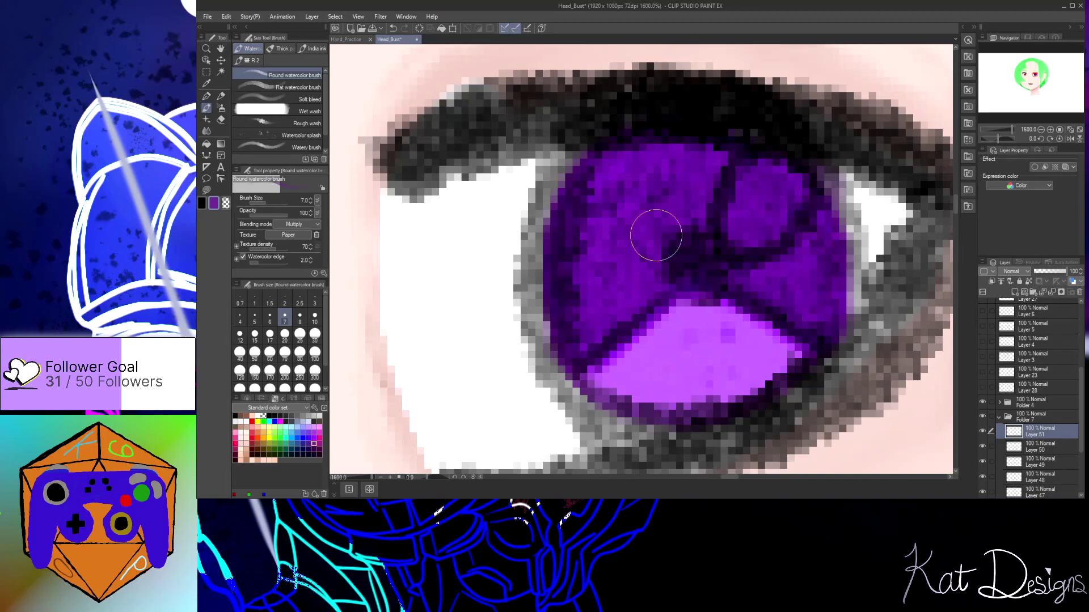
On a new layer, paint the white oval highlight in the upper part of the iris with the Turnip pen at size 5
click(206, 96)
click(300, 319)
key(x)
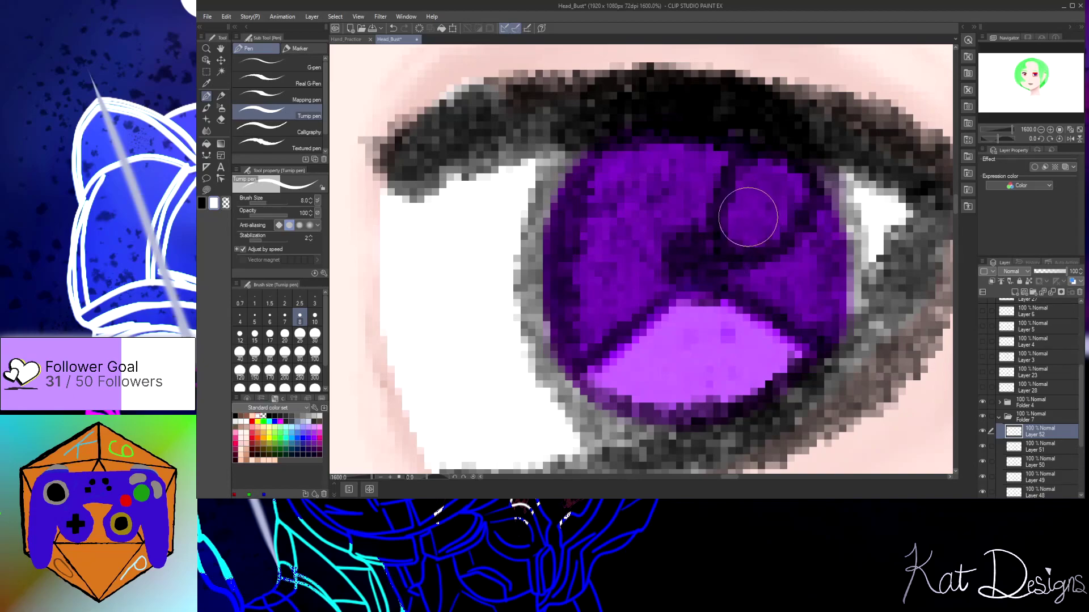
click(255, 319)
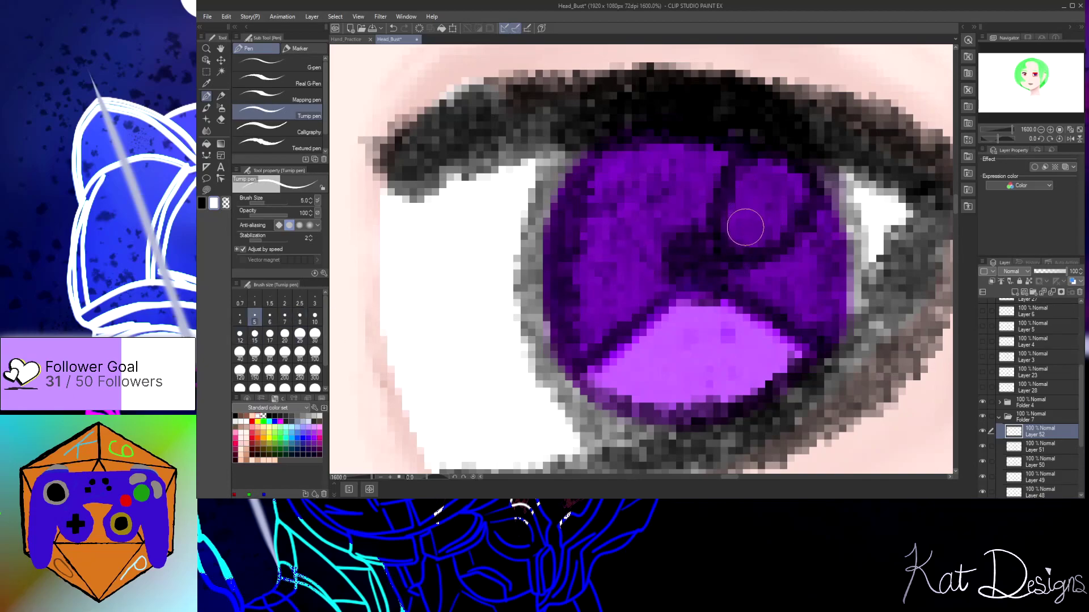
mouse_move(748, 244)
mouse_down()
mouse_move(730, 223)
mouse_move(740, 169)
mouse_move(775, 158)
mouse_move(802, 185)
mouse_move(788, 233)
mouse_move(731, 246)
mouse_move(724, 220)
mouse_move(737, 183)
mouse_move(765, 166)
mouse_move(788, 192)
mouse_move(759, 234)
mouse_move(749, 202)
mouse_up()
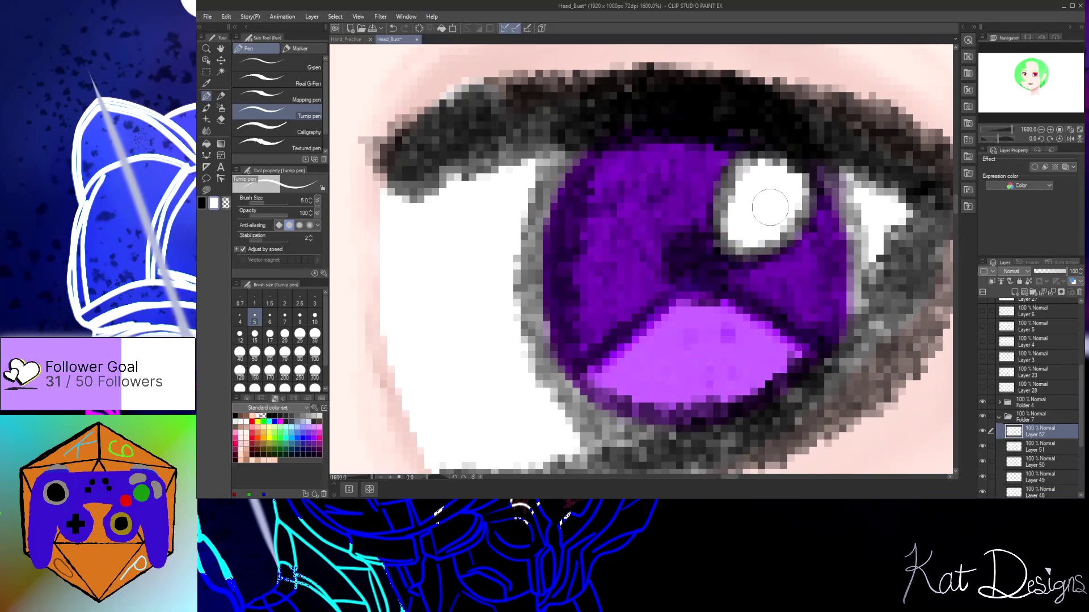
mouse_move(783, 168)
mouse_down()
mouse_move(801, 195)
mouse_move(788, 229)
mouse_move(760, 242)
mouse_move(730, 230)
mouse_move(723, 198)
mouse_move(750, 169)
mouse_move(781, 172)
mouse_move(795, 200)
mouse_move(782, 239)
mouse_move(733, 244)
mouse_up()
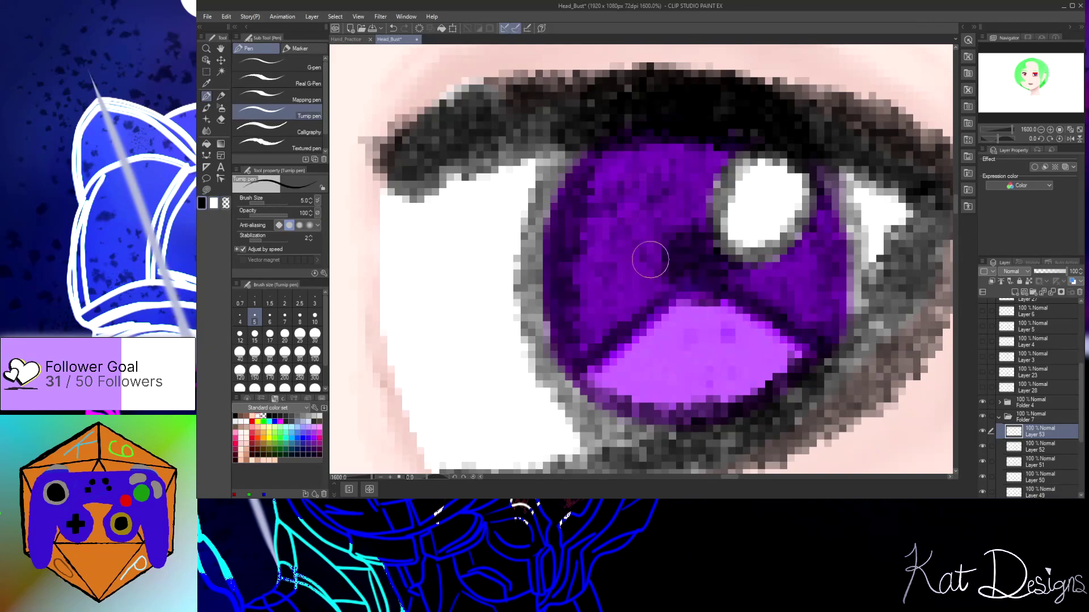
Paint a round black pupil at the iris centre on its own new layer with the Turnip pen at size 5
mouse_move(712, 278)
mouse_down()
mouse_move(680, 272)
mouse_move(689, 242)
mouse_move(712, 248)
mouse_move(718, 278)
mouse_move(690, 283)
mouse_move(699, 262)
mouse_move(683, 277)
mouse_move(695, 249)
mouse_move(711, 272)
mouse_move(683, 282)
mouse_move(692, 243)
mouse_move(711, 258)
mouse_move(705, 283)
mouse_move(690, 279)
mouse_move(691, 259)
mouse_move(716, 266)
mouse_move(691, 284)
mouse_move(682, 261)
mouse_move(702, 253)
mouse_move(702, 283)
mouse_move(687, 253)
mouse_move(709, 273)
mouse_move(685, 253)
mouse_move(698, 272)
mouse_up()
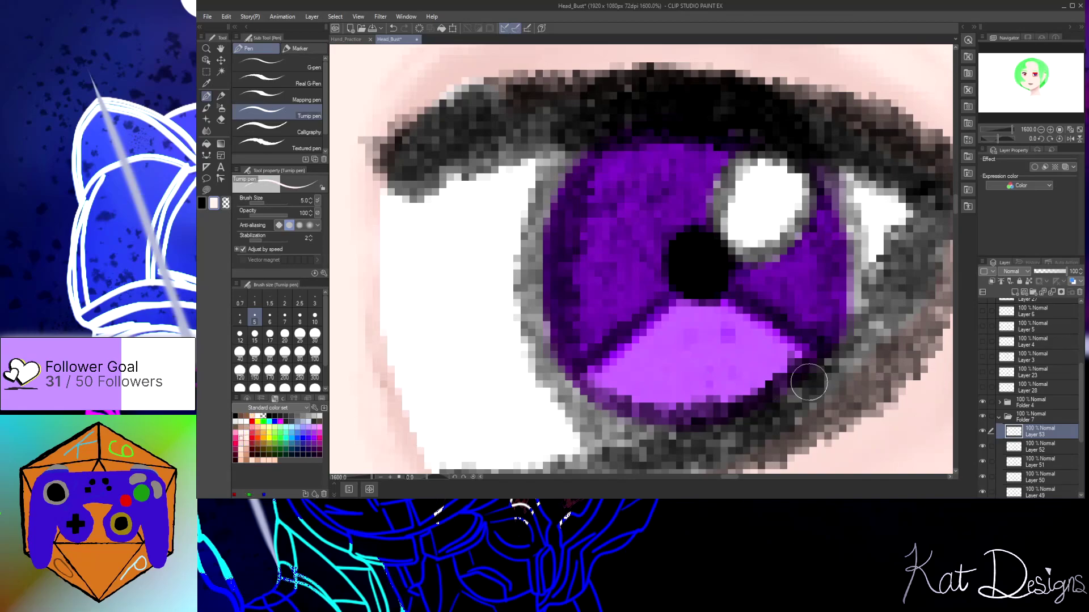
scroll(839, 387, down, 1)
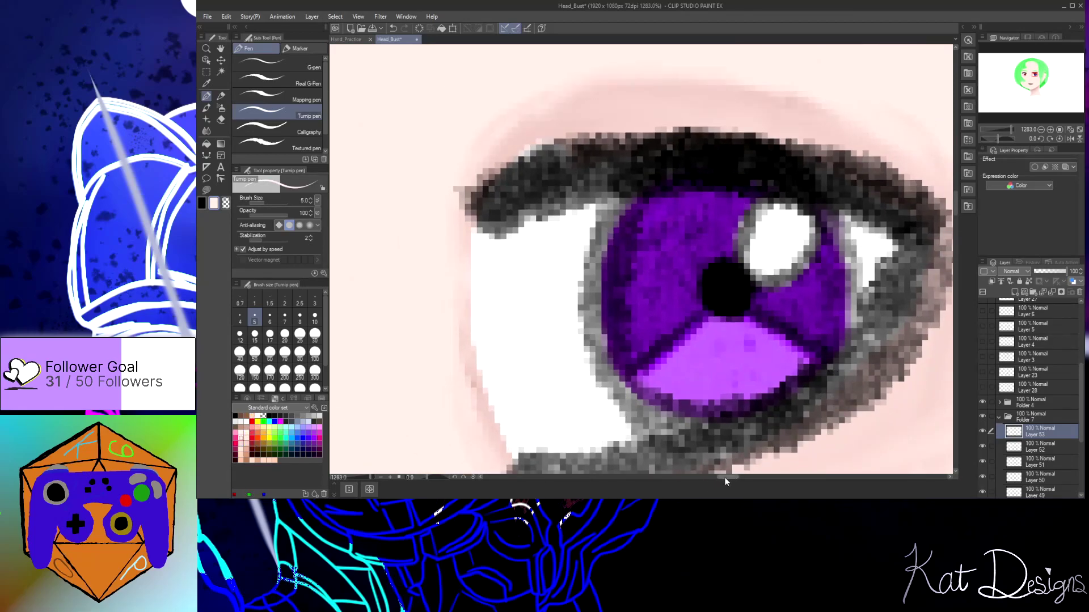
drag(724, 478, 727, 477)
drag(958, 210, 956, 214)
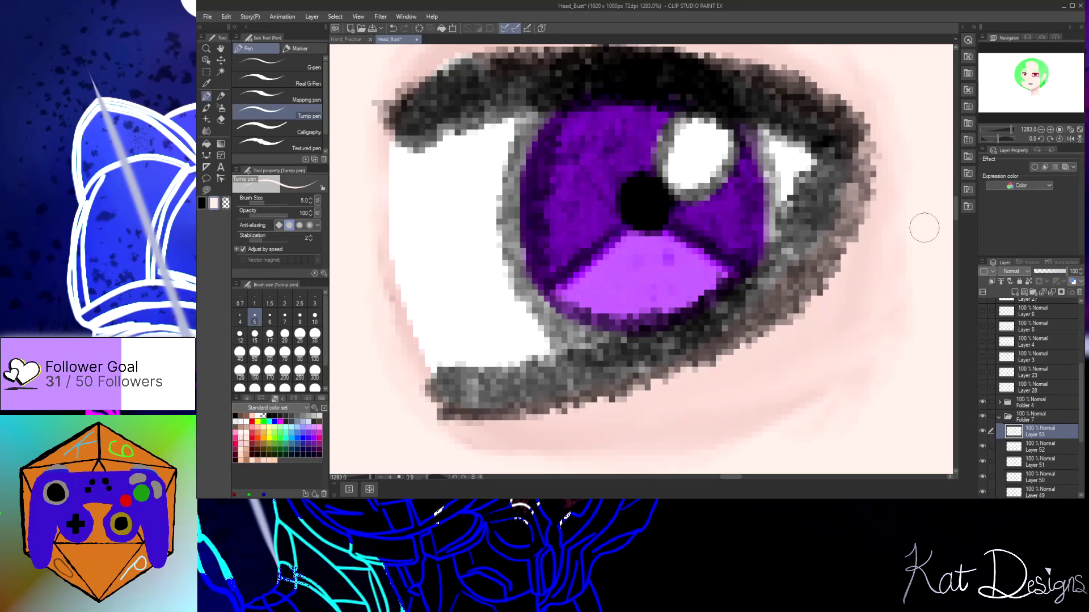
On a new layer, paint pale skin over the upper and lower eyelid rims around the purple eye with the Turnip pen at size 5
click(982, 431)
click(983, 432)
mouse_move(836, 145)
mouse_down()
mouse_move(801, 230)
mouse_move(732, 309)
mouse_move(533, 390)
mouse_move(437, 397)
mouse_move(444, 380)
mouse_move(478, 378)
mouse_move(488, 378)
mouse_move(415, 397)
mouse_move(615, 361)
mouse_move(728, 303)
mouse_up()
mouse_move(800, 239)
mouse_down()
mouse_move(758, 303)
mouse_move(714, 332)
mouse_up()
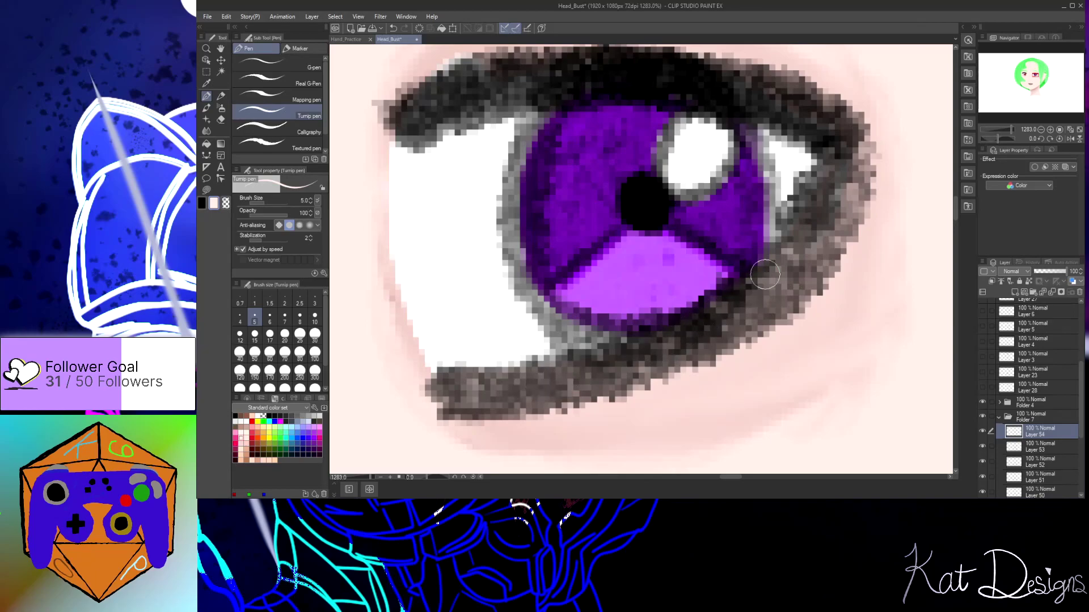
mouse_move(820, 169)
mouse_down()
mouse_move(792, 225)
mouse_move(823, 181)
mouse_up()
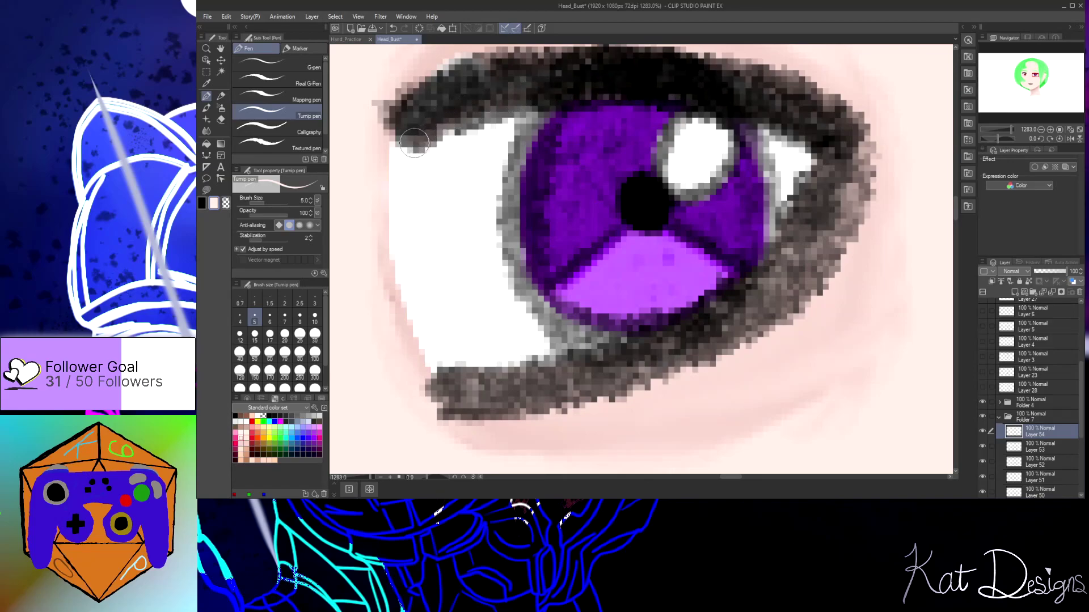
mouse_move(414, 95)
mouse_down()
mouse_move(397, 105)
mouse_move(478, 61)
mouse_up()
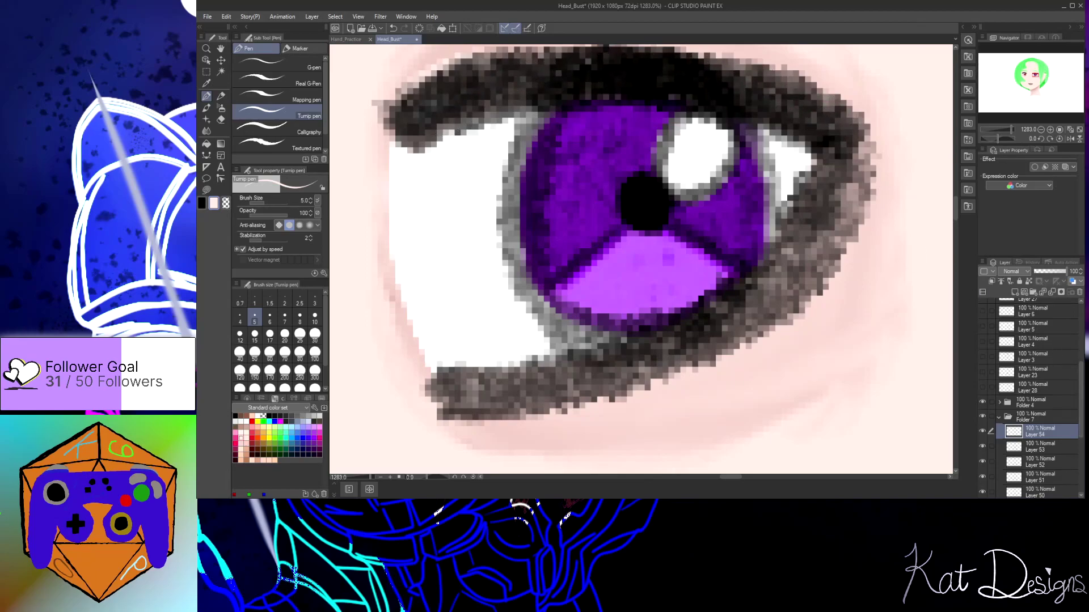
Hide sketch Folder 2 and shade both eyelid rims in soft pink on a new layer with the Round watercolor brush at size 7
scroll(1083, 359, up, 3)
click(983, 334)
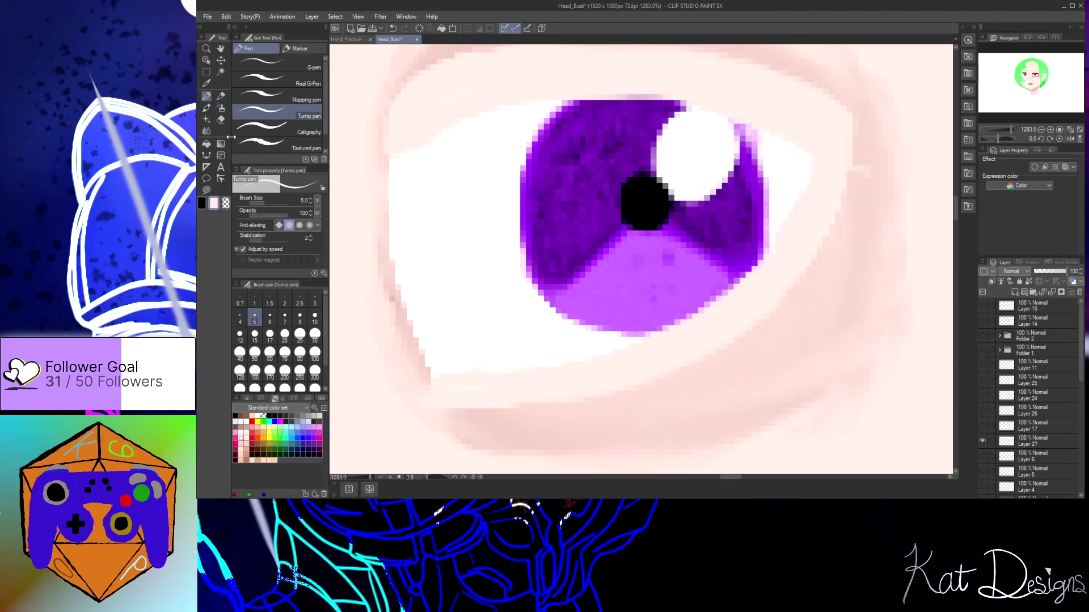
click(207, 110)
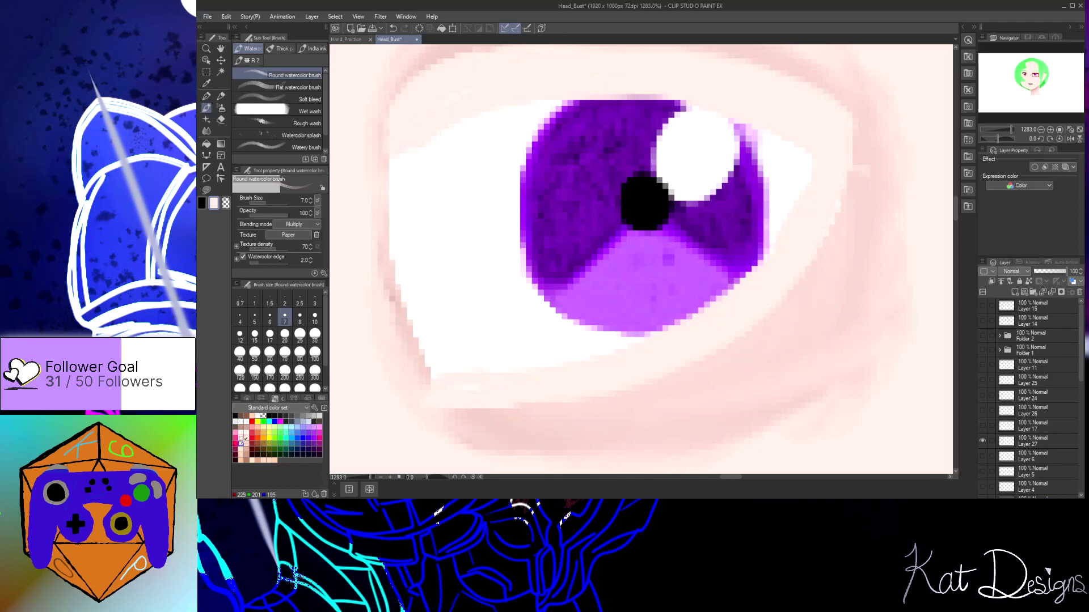
key(ctrl+shift+n)
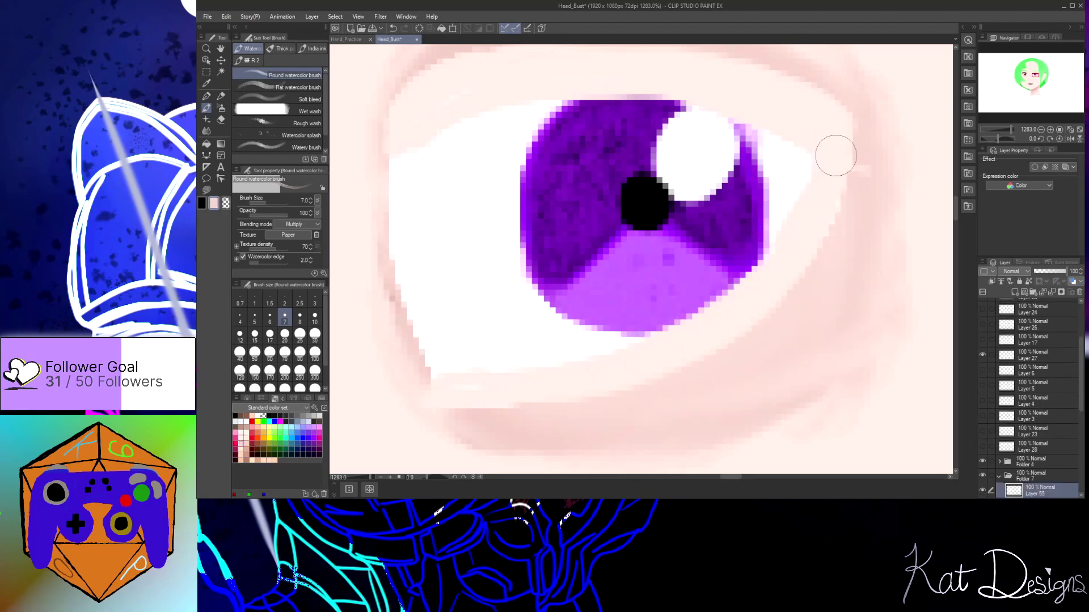
mouse_move(826, 139)
mouse_down()
mouse_move(811, 214)
mouse_move(831, 148)
mouse_move(771, 286)
mouse_move(811, 204)
mouse_move(718, 345)
mouse_move(776, 267)
mouse_move(679, 352)
mouse_move(756, 301)
mouse_move(622, 375)
mouse_move(714, 326)
mouse_move(582, 383)
mouse_move(700, 341)
mouse_move(616, 383)
mouse_move(649, 357)
mouse_move(543, 393)
mouse_move(590, 371)
mouse_move(429, 394)
mouse_move(509, 387)
mouse_up()
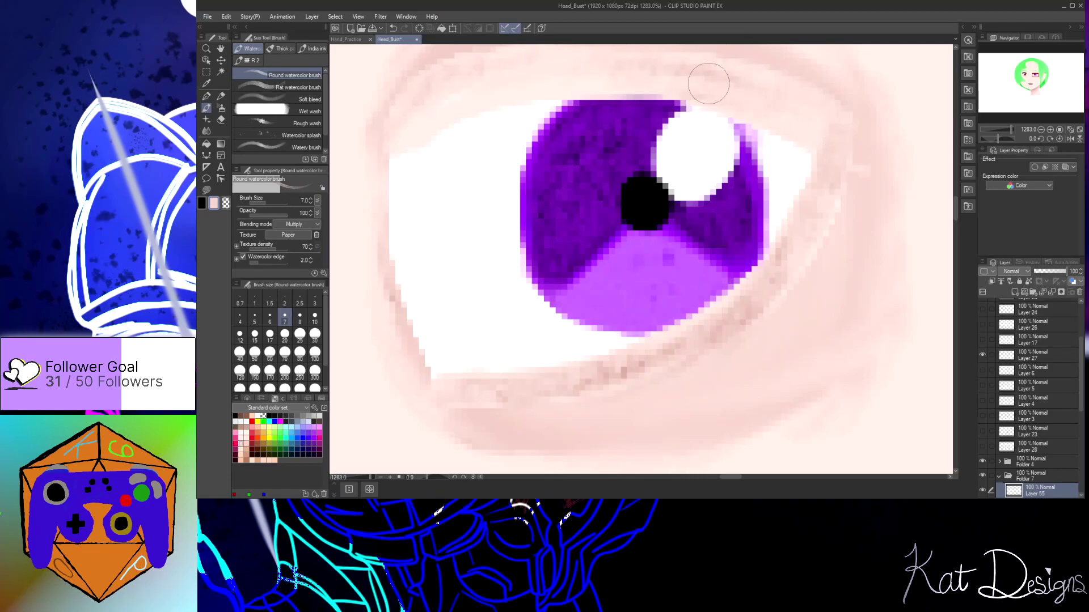
drag(391, 133, 396, 116)
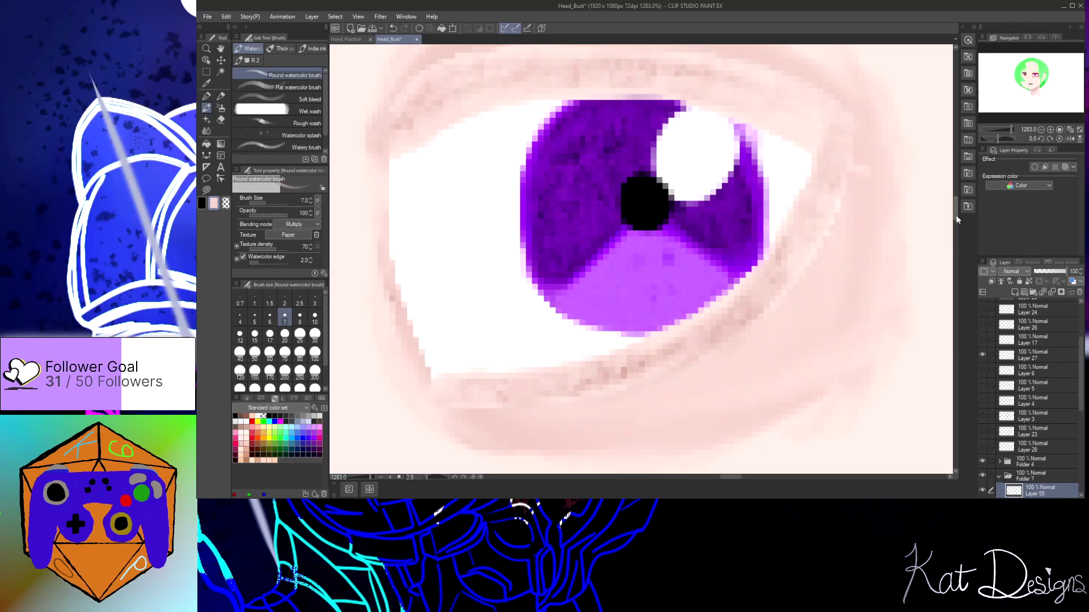
scroll(954, 212, up, 3)
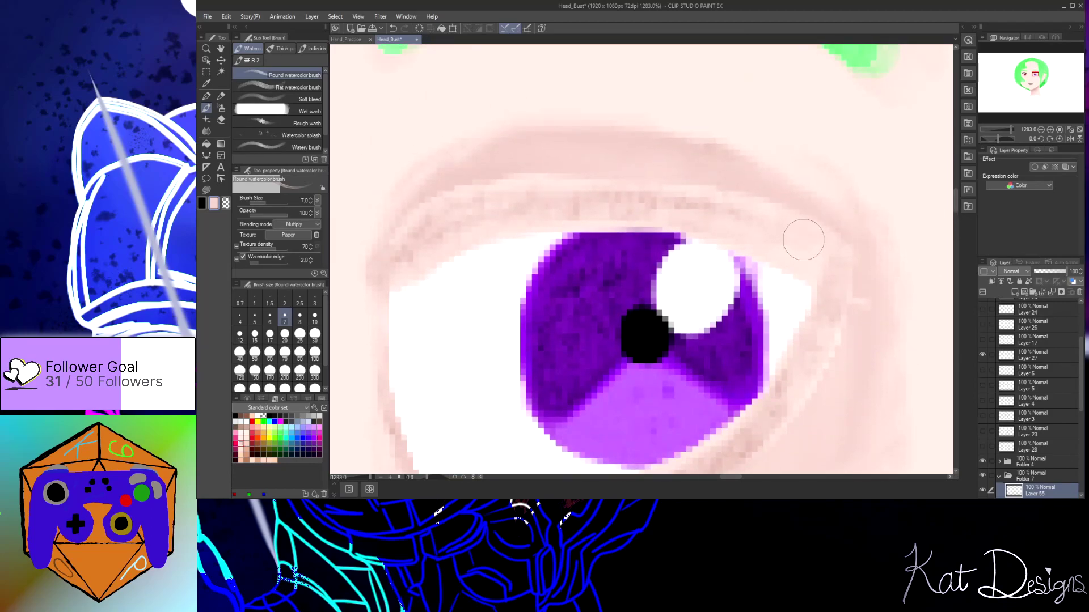
mouse_move(550, 190)
mouse_down()
mouse_move(488, 205)
mouse_move(521, 183)
mouse_move(408, 231)
mouse_up()
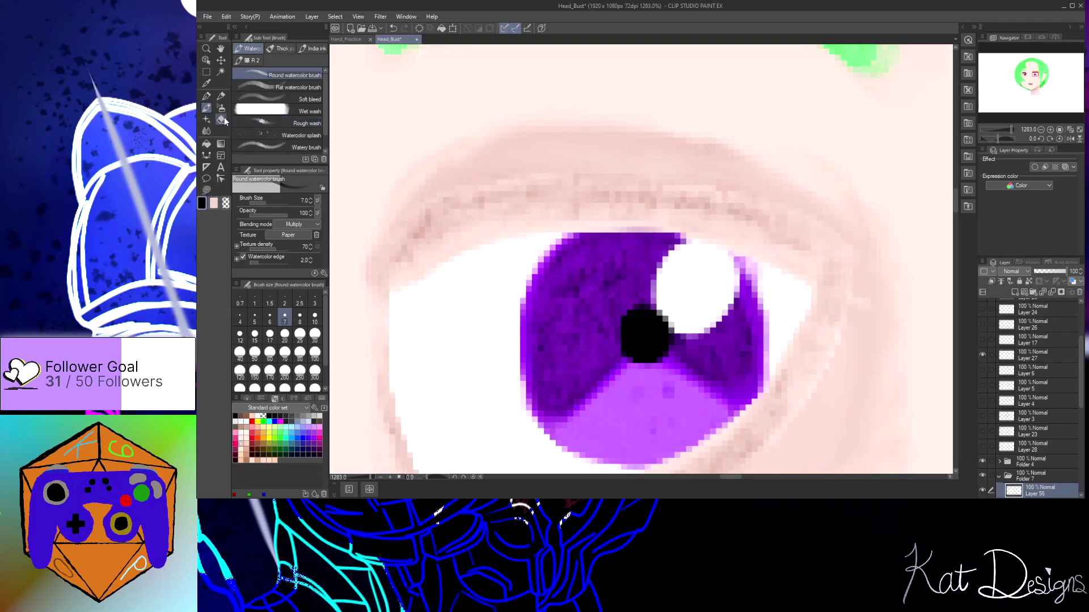
On a new layer, draw a black upper lash line from the purple eye's inner to outer corner with the Turnip pen at size 5
click(207, 98)
mouse_move(387, 276)
mouse_down()
mouse_move(459, 237)
mouse_move(497, 233)
mouse_up()
mouse_move(392, 278)
mouse_down()
mouse_move(445, 238)
mouse_move(386, 255)
mouse_move(493, 207)
mouse_up()
drag(400, 249, 493, 207)
mouse_move(420, 224)
mouse_down()
mouse_move(519, 199)
mouse_move(608, 195)
mouse_up()
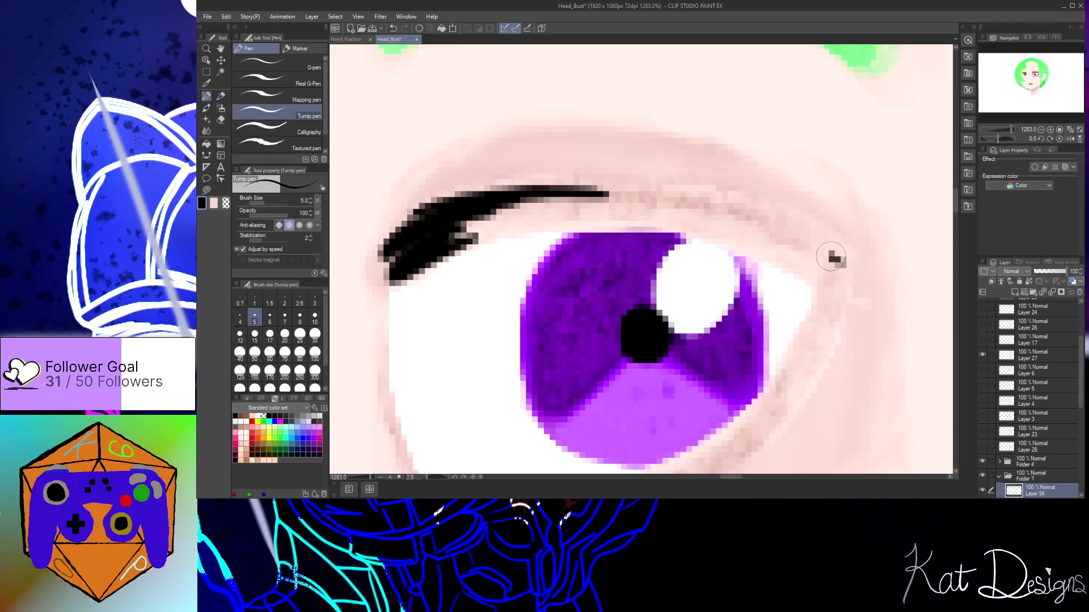
drag(844, 262, 681, 211)
mouse_move(760, 227)
mouse_down()
mouse_move(599, 210)
mouse_move(513, 211)
mouse_up()
mouse_move(454, 249)
mouse_down()
mouse_move(566, 214)
mouse_move(463, 228)
mouse_move(559, 207)
mouse_up()
mouse_move(493, 221)
mouse_down()
mouse_move(568, 208)
mouse_move(677, 218)
mouse_up()
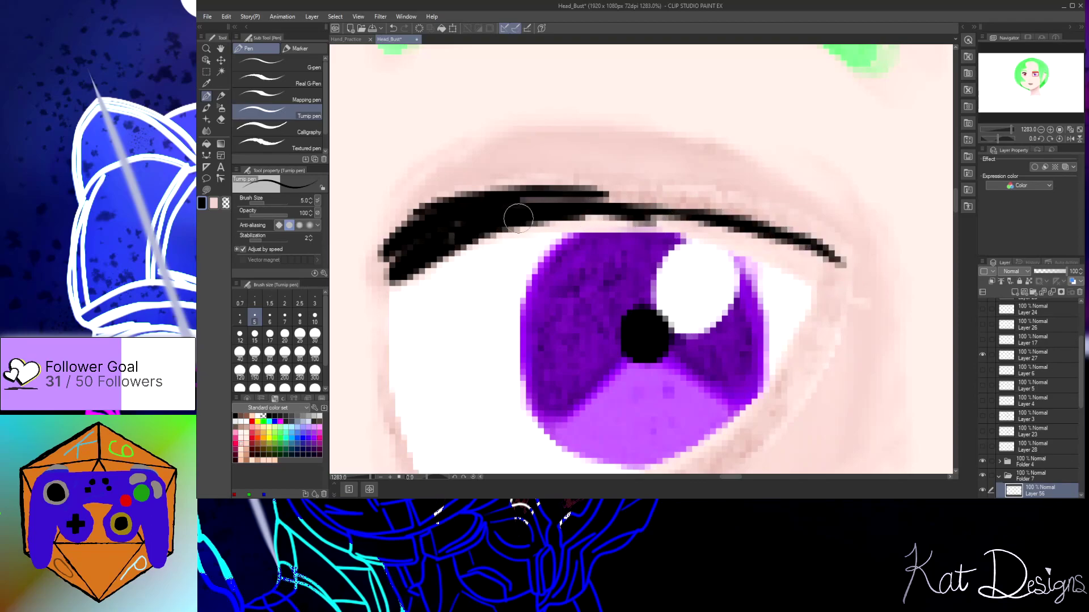
Thicken the black lash line into a solid arc touching the iris top and extending past the outer eye corner
drag(471, 238, 658, 238)
mouse_move(572, 224)
mouse_down()
mouse_move(693, 238)
mouse_move(809, 281)
mouse_up()
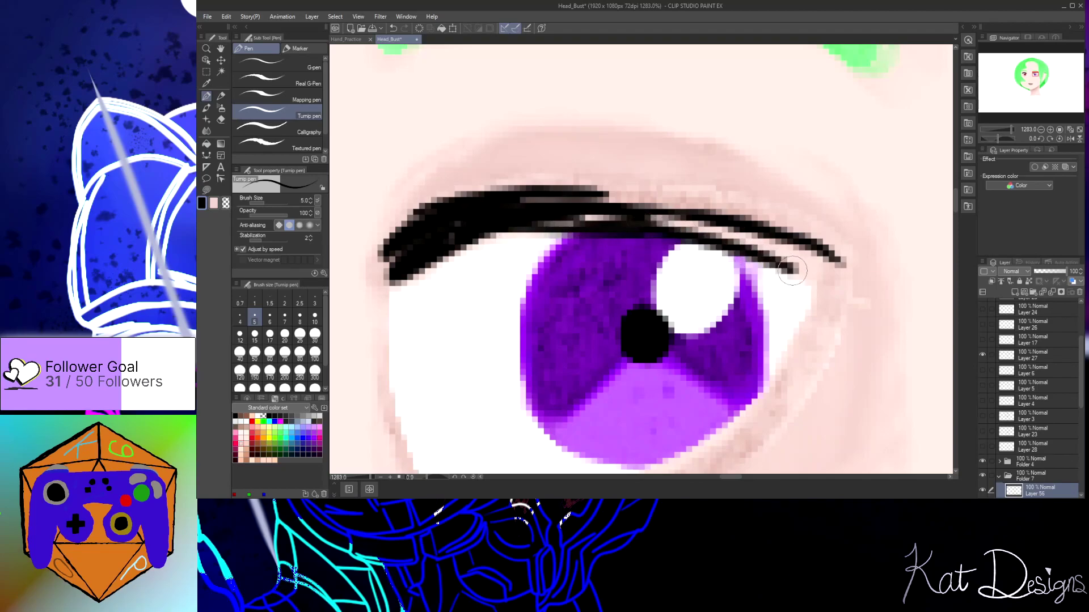
drag(681, 237, 815, 282)
mouse_move(656, 228)
mouse_down()
mouse_move(496, 219)
mouse_move(600, 197)
mouse_move(680, 206)
mouse_move(601, 195)
mouse_move(749, 222)
mouse_move(638, 205)
mouse_move(755, 229)
mouse_move(690, 218)
mouse_move(822, 260)
mouse_move(780, 255)
mouse_move(828, 273)
mouse_move(799, 264)
mouse_move(834, 288)
mouse_move(760, 251)
mouse_move(817, 256)
mouse_move(804, 277)
mouse_move(848, 294)
mouse_move(823, 266)
mouse_move(843, 284)
mouse_move(824, 261)
mouse_move(841, 264)
mouse_move(765, 220)
mouse_up()
mouse_move(832, 244)
mouse_down()
mouse_move(655, 192)
mouse_move(511, 196)
mouse_move(570, 184)
mouse_move(484, 198)
mouse_move(519, 181)
mouse_move(421, 216)
mouse_move(387, 259)
mouse_move(408, 255)
mouse_move(386, 281)
mouse_up()
mouse_move(490, 196)
mouse_down()
mouse_move(633, 182)
mouse_move(573, 186)
mouse_move(763, 207)
mouse_move(740, 203)
mouse_move(835, 237)
mouse_move(729, 195)
mouse_move(629, 181)
mouse_move(653, 179)
mouse_move(636, 197)
mouse_move(716, 212)
mouse_move(641, 211)
mouse_move(725, 224)
mouse_move(689, 209)
mouse_move(806, 250)
mouse_move(704, 224)
mouse_move(823, 256)
mouse_move(746, 214)
mouse_move(824, 233)
mouse_move(882, 276)
mouse_move(868, 308)
mouse_move(843, 266)
mouse_move(893, 307)
mouse_move(858, 264)
mouse_move(895, 291)
mouse_up()
mouse_move(797, 226)
mouse_down()
mouse_move(682, 175)
mouse_move(703, 179)
mouse_move(529, 188)
mouse_move(637, 183)
mouse_move(520, 172)
mouse_move(476, 186)
mouse_move(656, 169)
mouse_move(824, 233)
mouse_move(657, 170)
mouse_up()
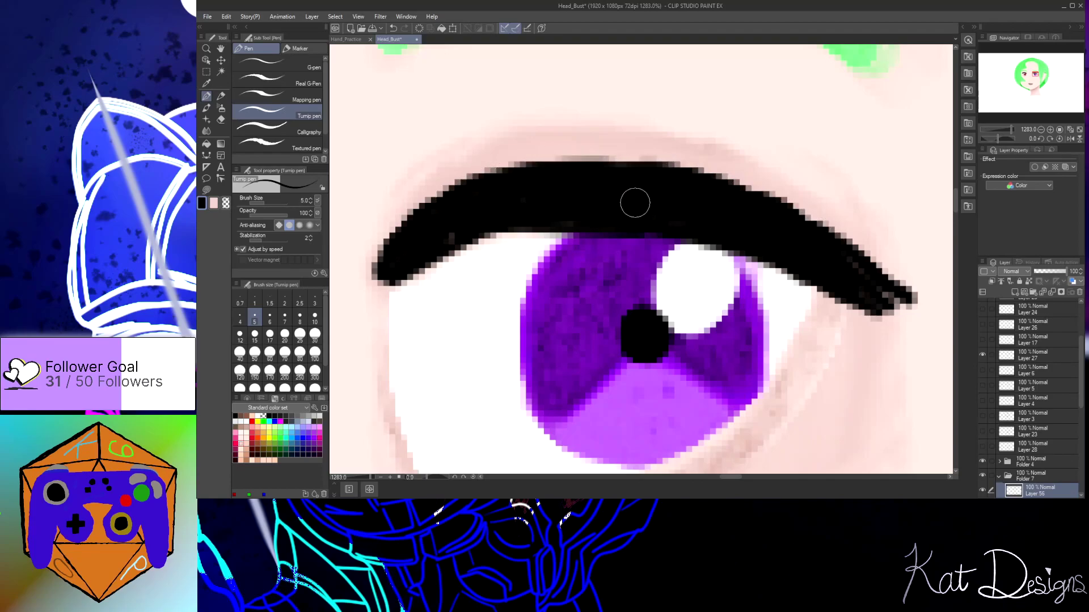
Trim the outer tip of the purple eye's black lash line to match the red eye
scroll(634, 202, down, 10)
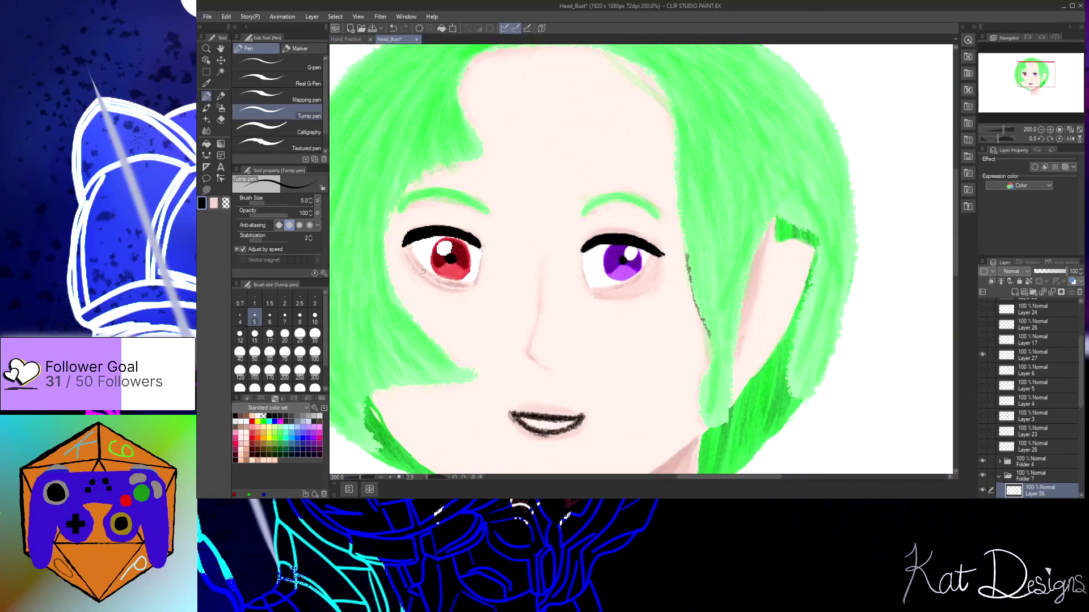
scroll(401, 244, up, 2)
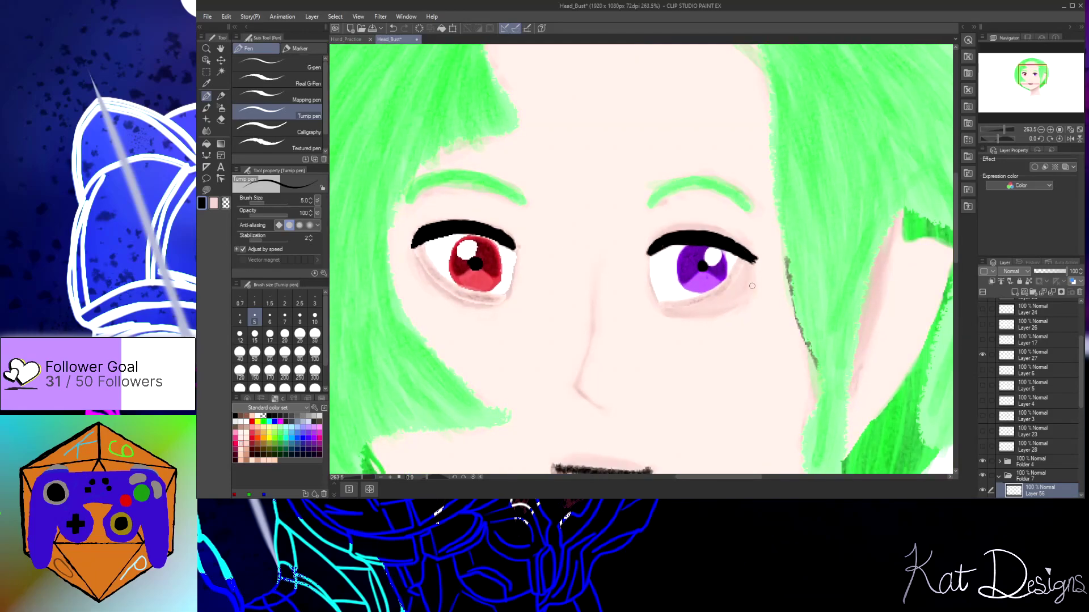
scroll(752, 286, up, 5)
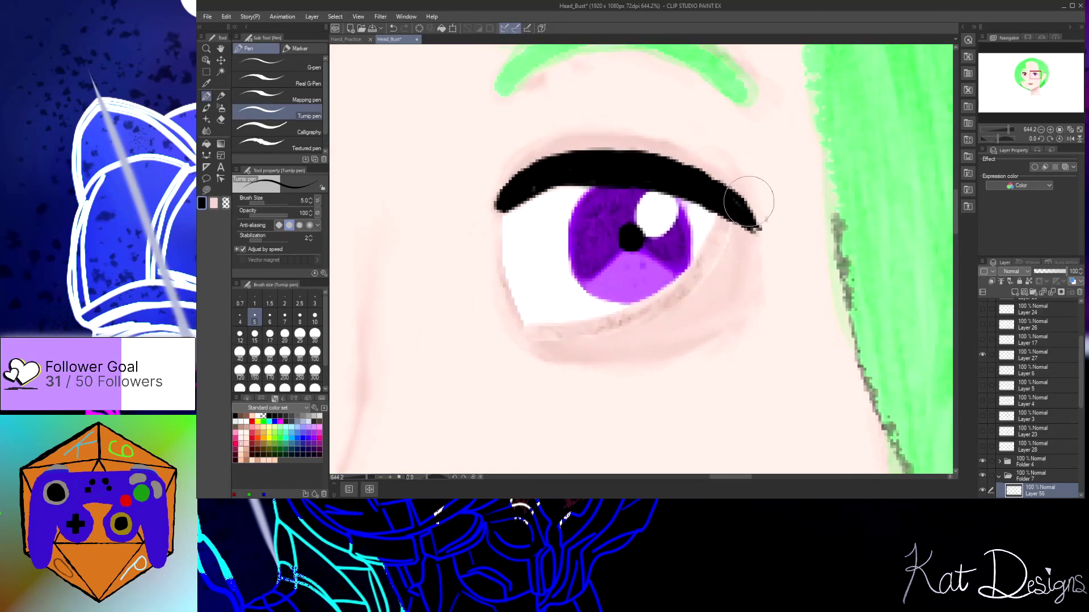
mouse_move(759, 224)
mouse_down()
mouse_move(727, 186)
mouse_move(764, 226)
mouse_up()
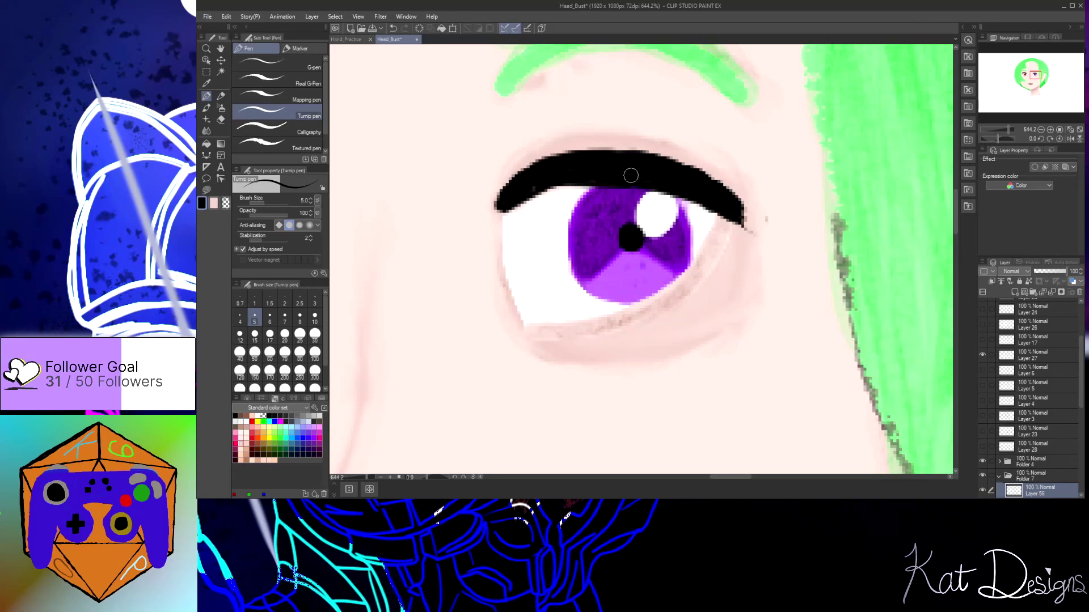
scroll(631, 176, down, 5)
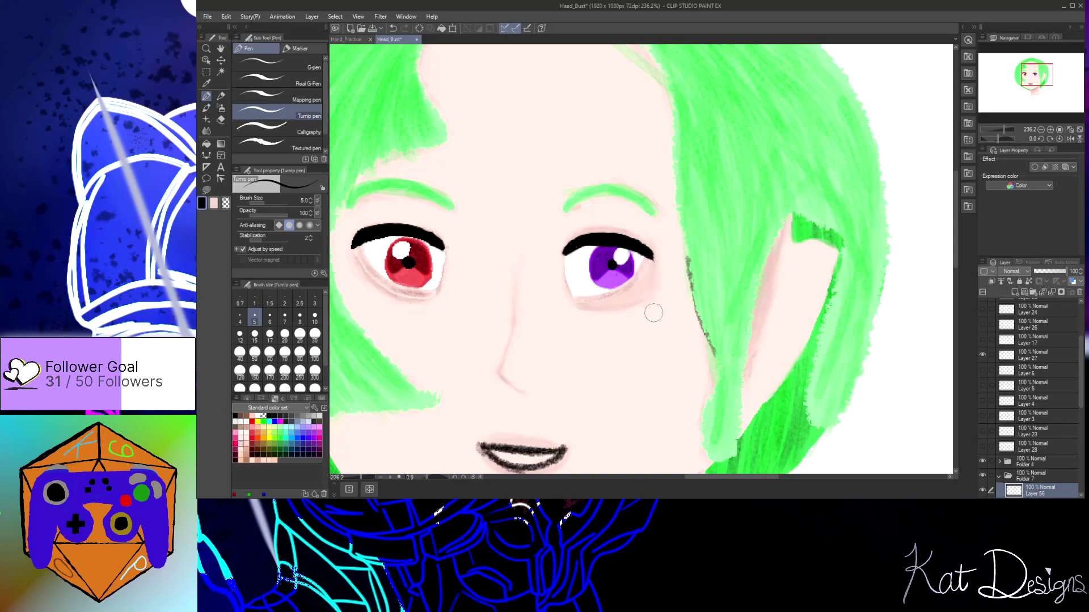
scroll(654, 313, down, 3)
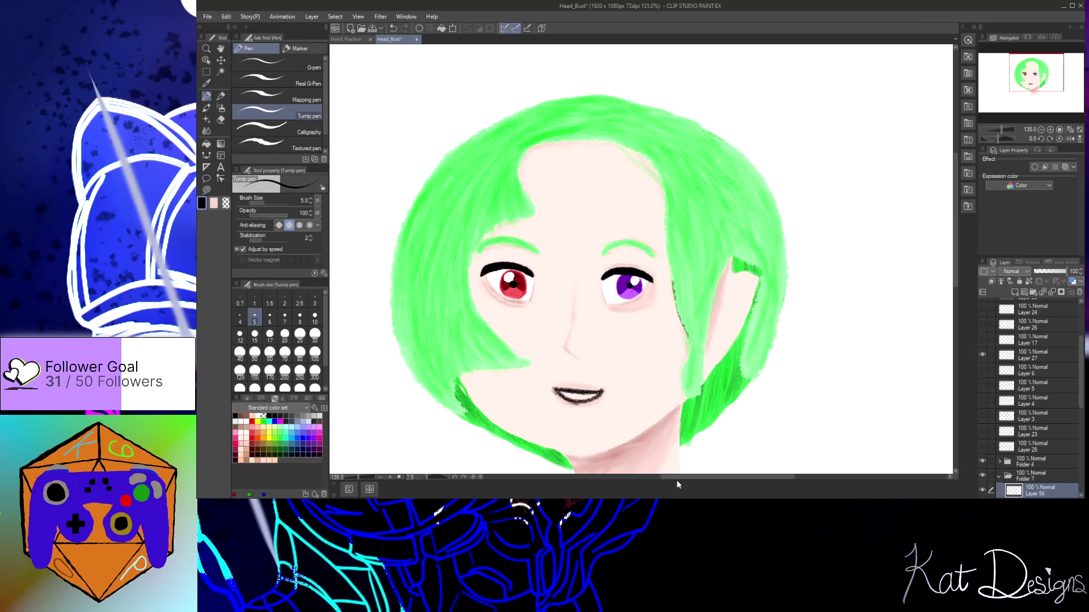
Collapse Folder 7 and outline the open mouth in black on a new layer above it with the Turnip pen at size 5
scroll(676, 477, left, 3)
click(994, 477)
click(999, 476)
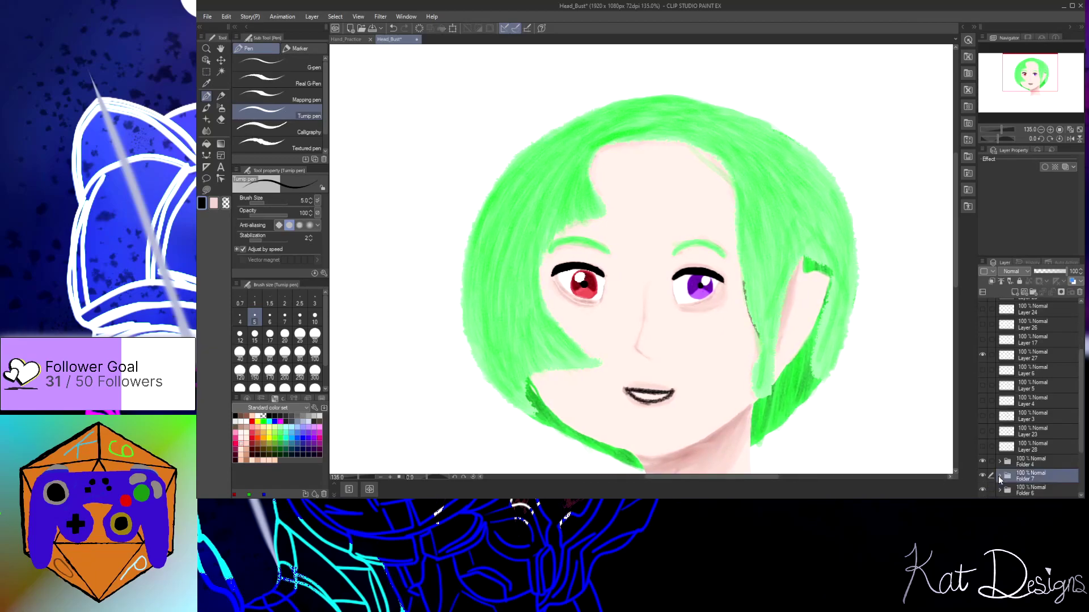
click(1017, 295)
scroll(624, 378, up, 8)
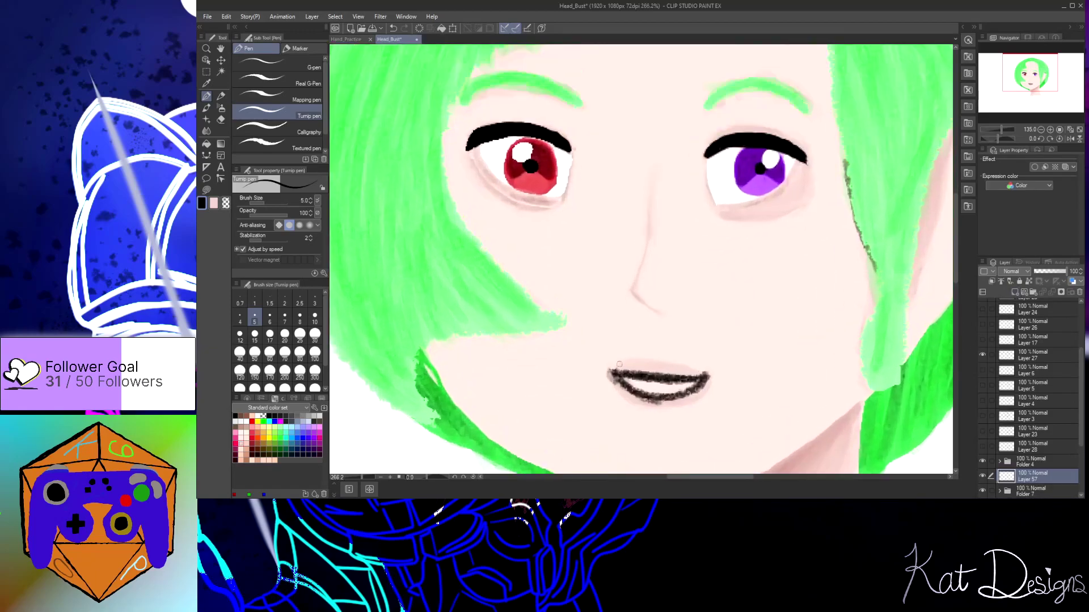
scroll(621, 375, up, 1)
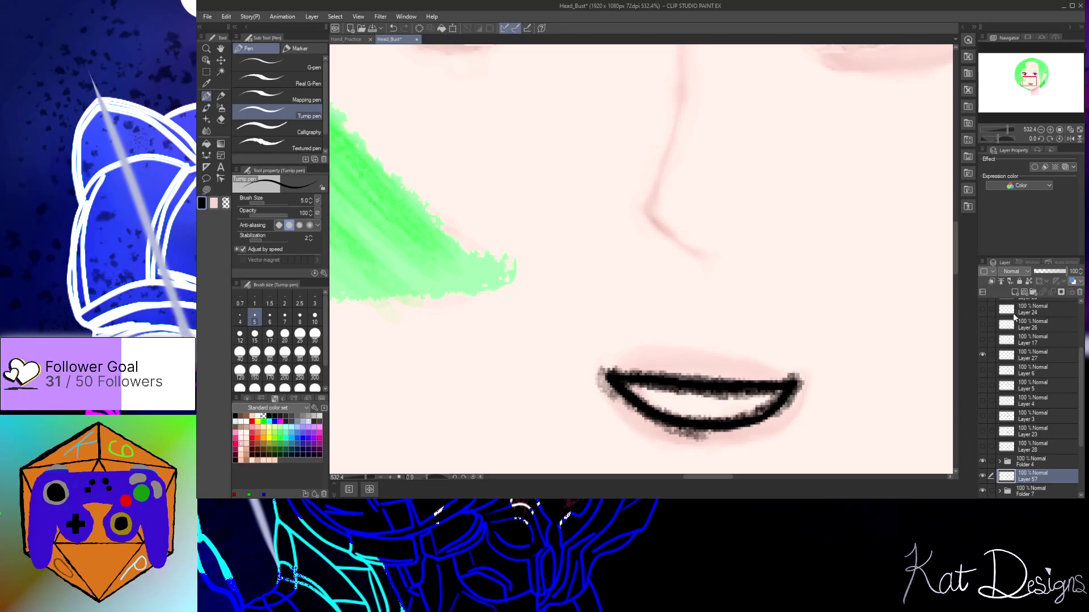
On a new layer beneath the mouth outline, fill the mouth interior with light red using the Turnip pen at size 5
click(1026, 491)
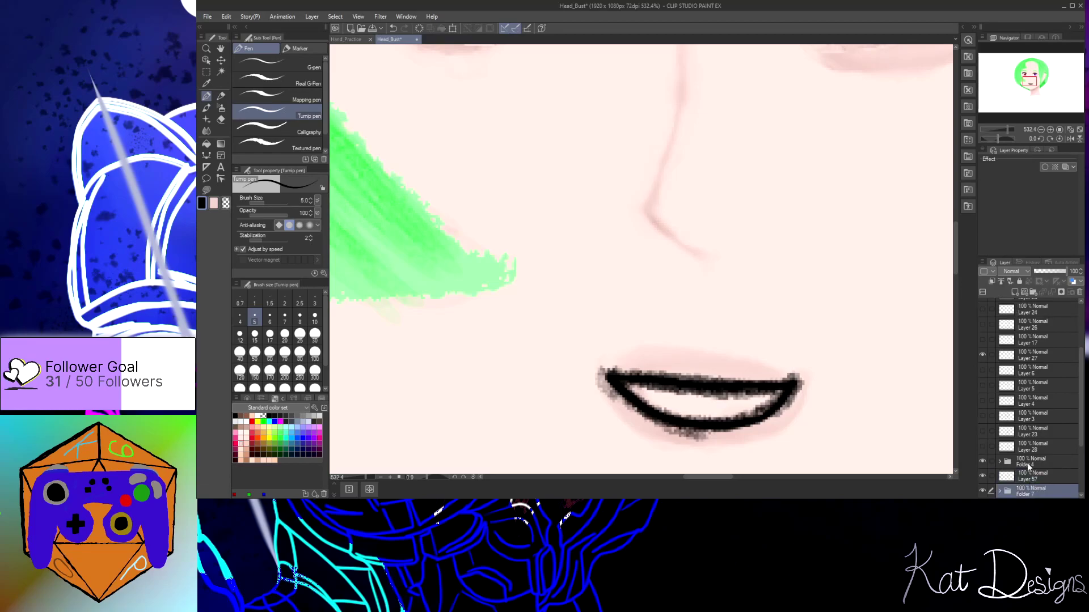
click(1015, 294)
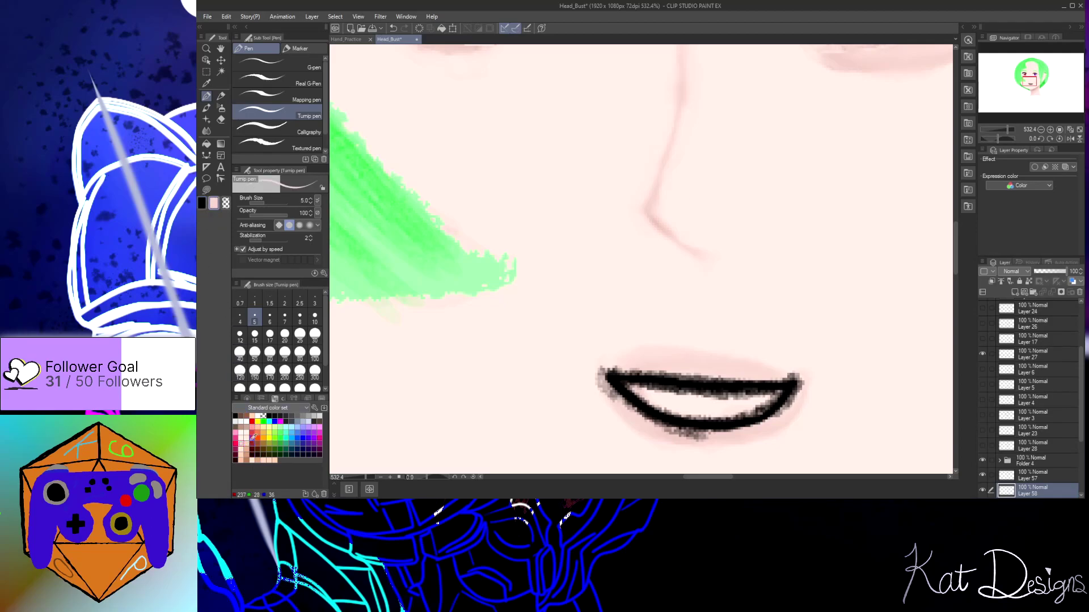
click(252, 432)
scroll(652, 390, up, 3)
mouse_move(620, 384)
mouse_down()
mouse_move(706, 437)
mouse_move(791, 441)
mouse_up()
drag(886, 401, 801, 438)
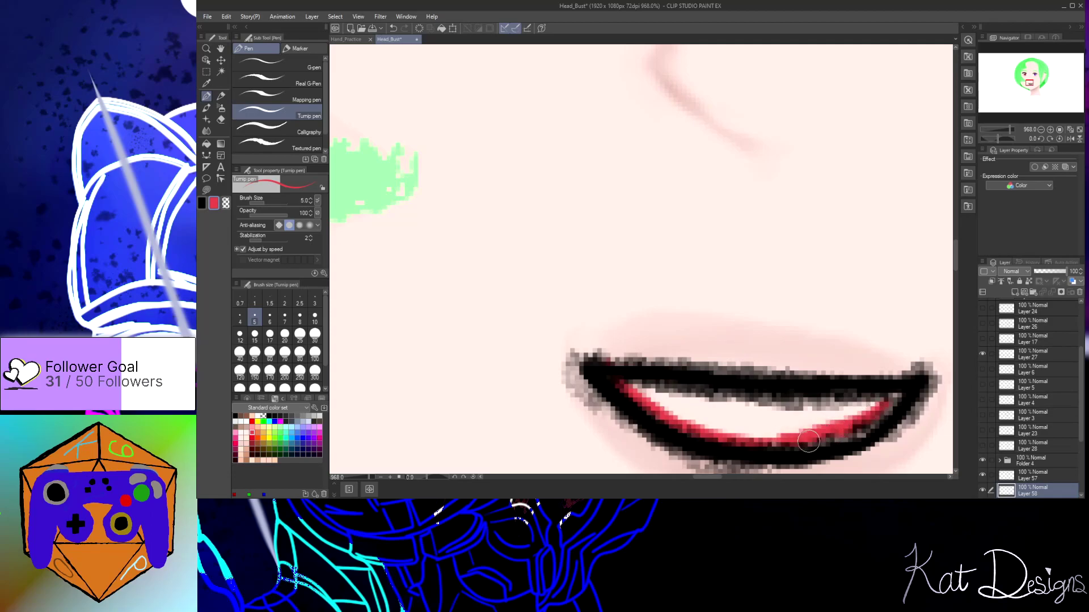
mouse_move(900, 395)
mouse_down()
mouse_move(838, 390)
mouse_move(760, 406)
mouse_up()
mouse_move(873, 397)
mouse_down()
mouse_move(760, 433)
mouse_move(818, 427)
mouse_move(699, 417)
mouse_move(633, 387)
mouse_move(687, 413)
mouse_move(671, 415)
mouse_move(731, 434)
mouse_move(723, 427)
mouse_move(774, 426)
mouse_move(736, 429)
mouse_move(764, 433)
mouse_move(814, 414)
mouse_move(782, 415)
mouse_move(823, 408)
mouse_move(717, 412)
mouse_move(766, 415)
mouse_move(675, 393)
mouse_move(780, 419)
mouse_move(692, 418)
mouse_up()
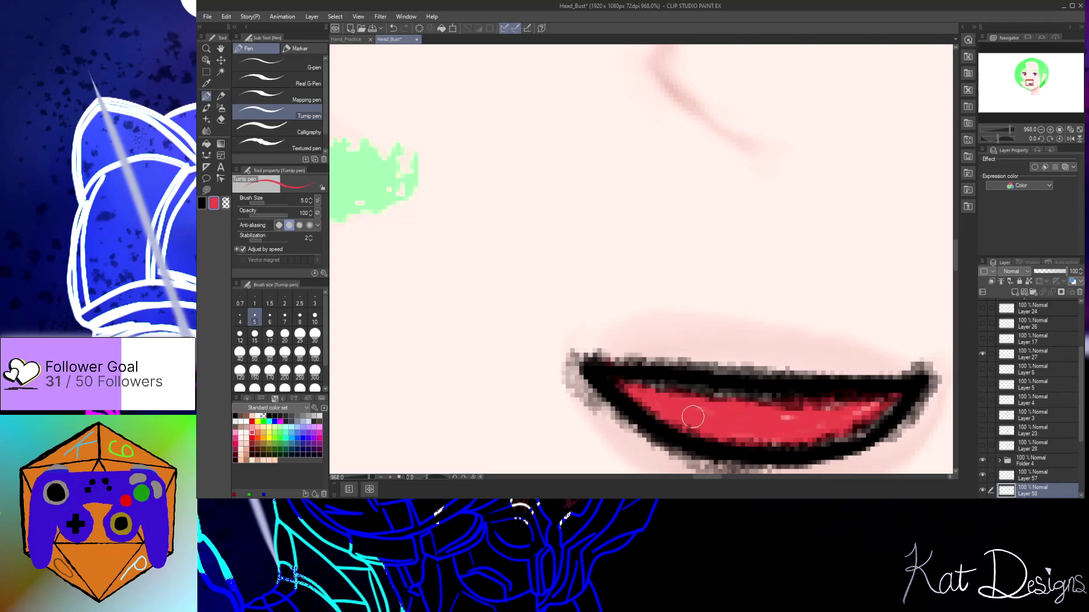
mouse_move(840, 407)
mouse_down()
mouse_move(875, 405)
mouse_move(845, 417)
mouse_up()
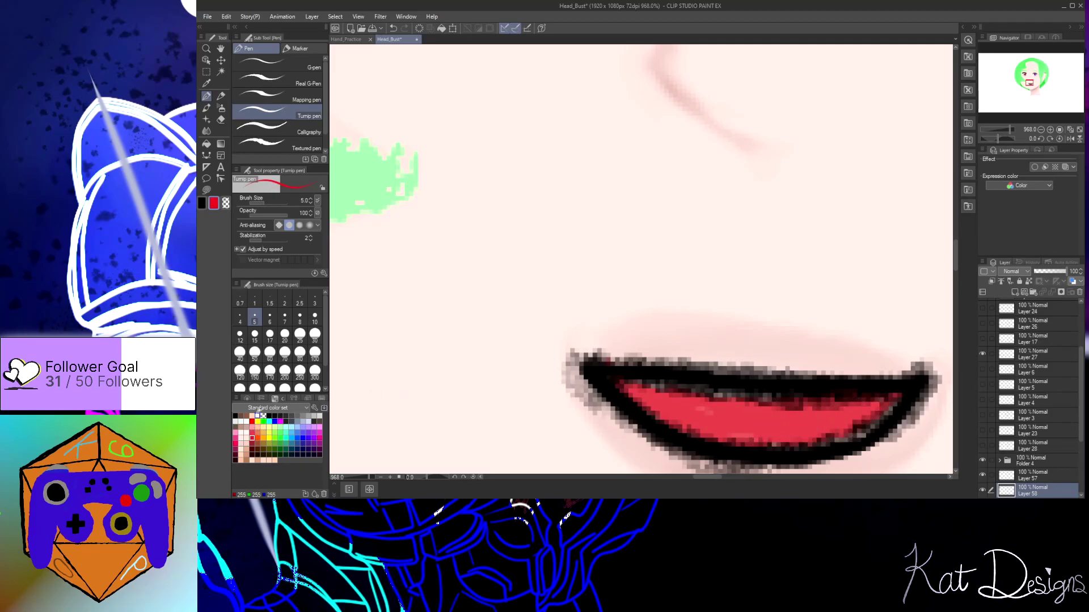
On a new layer, glaze the mouth interior with vivid red using the Round watercolor brush at size 7
click(207, 109)
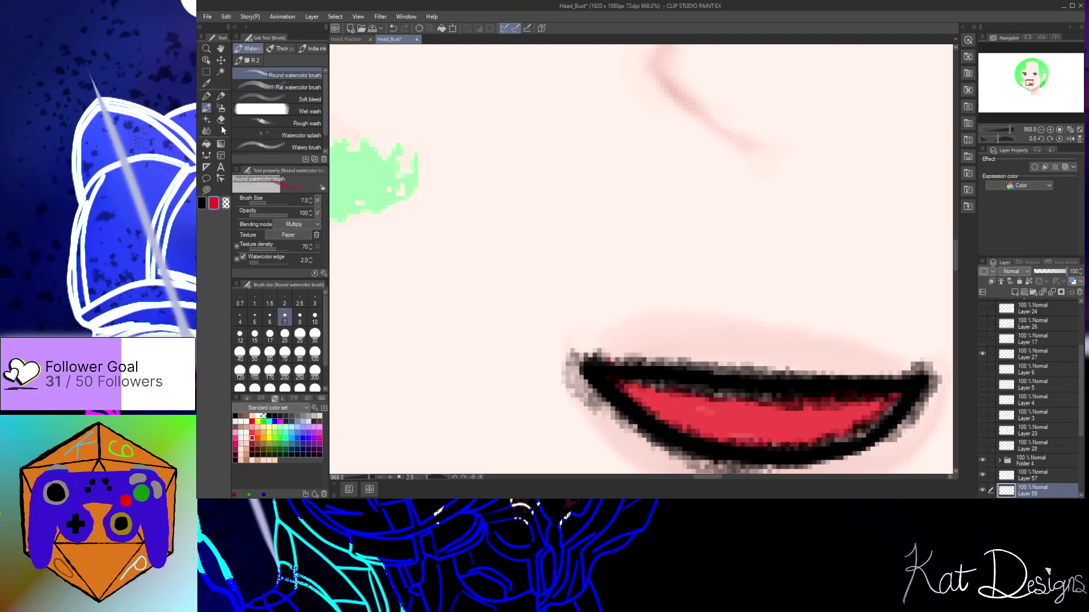
mouse_move(719, 401)
mouse_down()
mouse_move(640, 384)
mouse_move(715, 429)
mouse_move(655, 415)
mouse_up()
mouse_move(715, 429)
mouse_down()
mouse_move(787, 437)
mouse_move(758, 440)
mouse_move(737, 432)
mouse_move(807, 428)
mouse_move(778, 424)
mouse_move(781, 404)
mouse_move(807, 420)
mouse_move(794, 430)
mouse_move(874, 410)
mouse_move(818, 420)
mouse_move(837, 415)
mouse_move(726, 407)
mouse_move(716, 411)
mouse_move(810, 409)
mouse_move(823, 422)
mouse_move(865, 401)
mouse_move(832, 433)
mouse_move(876, 415)
mouse_move(750, 440)
mouse_move(780, 440)
mouse_move(671, 417)
mouse_move(691, 415)
mouse_move(623, 388)
mouse_move(732, 416)
mouse_move(877, 409)
mouse_up()
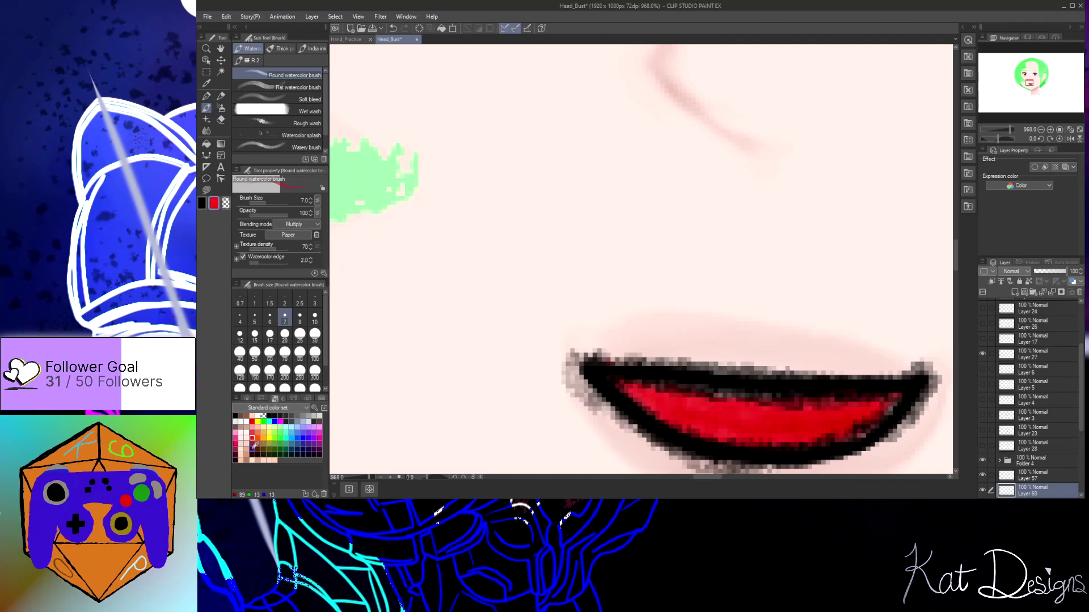
Deepen the mouth interior with dark red and then maroon on separate new layers, using the Round watercolor brush
click(253, 444)
mouse_move(678, 398)
mouse_down()
mouse_move(629, 382)
mouse_move(704, 431)
mouse_move(681, 422)
mouse_move(764, 441)
mouse_move(853, 428)
mouse_up()
mouse_move(682, 406)
mouse_down()
mouse_move(758, 427)
mouse_move(856, 409)
mouse_move(774, 435)
mouse_move(641, 387)
mouse_move(749, 416)
mouse_move(732, 413)
mouse_move(815, 419)
mouse_up()
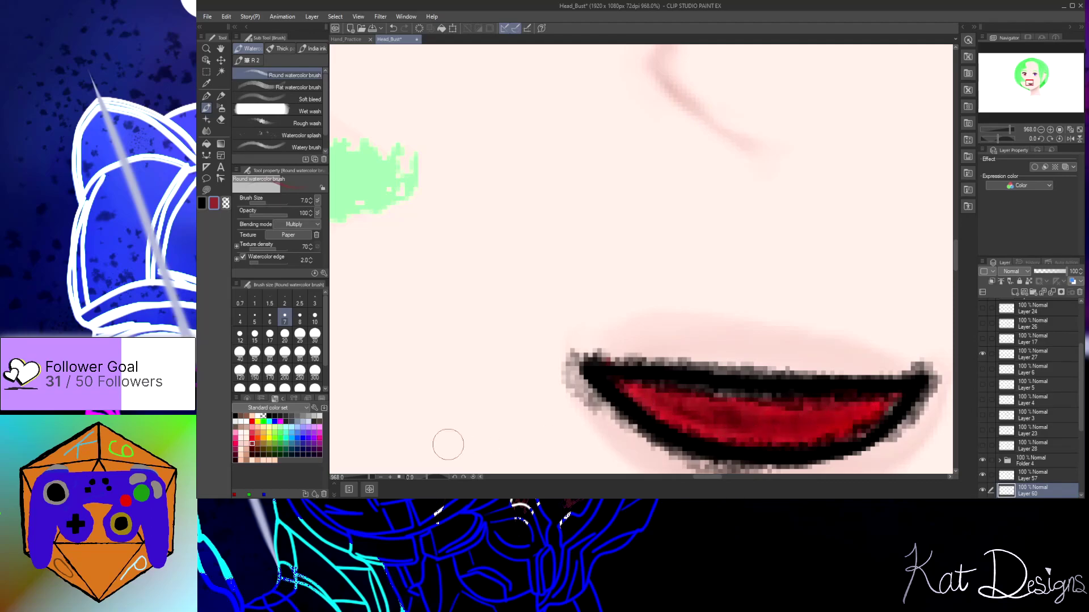
click(252, 448)
mouse_move(656, 401)
mouse_down()
mouse_move(719, 430)
mouse_move(825, 424)
mouse_move(879, 402)
mouse_move(772, 436)
mouse_move(820, 417)
mouse_move(628, 387)
mouse_move(744, 435)
mouse_move(733, 426)
mouse_move(827, 423)
mouse_move(841, 410)
mouse_move(728, 416)
mouse_move(743, 412)
mouse_move(686, 403)
mouse_move(877, 414)
mouse_up()
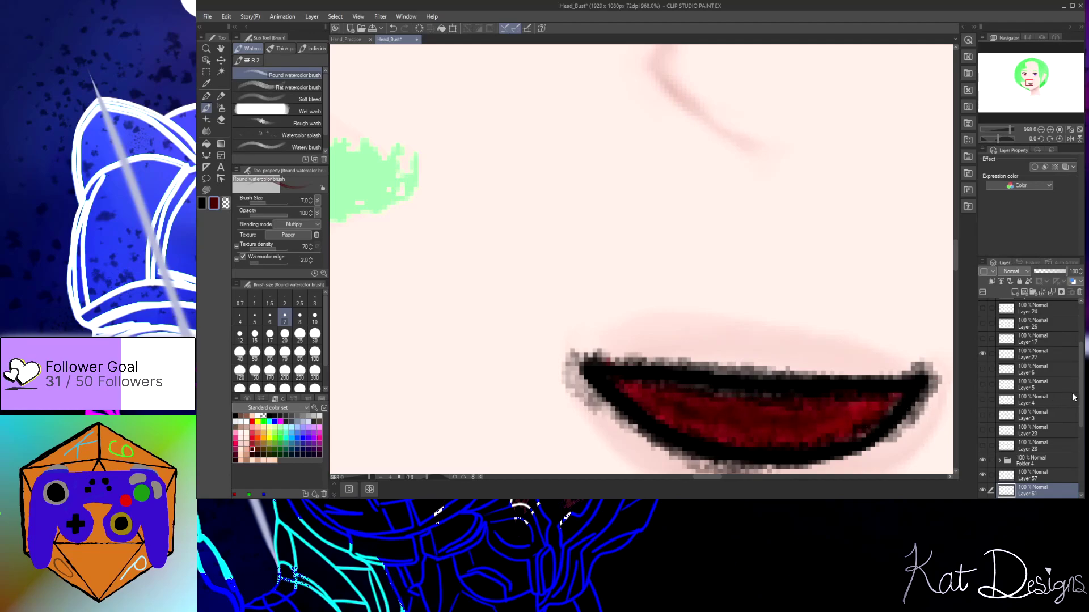
Hide the rough sketch on Layer 27 that lies over the painted mouth
scroll(1071, 354, up, 3)
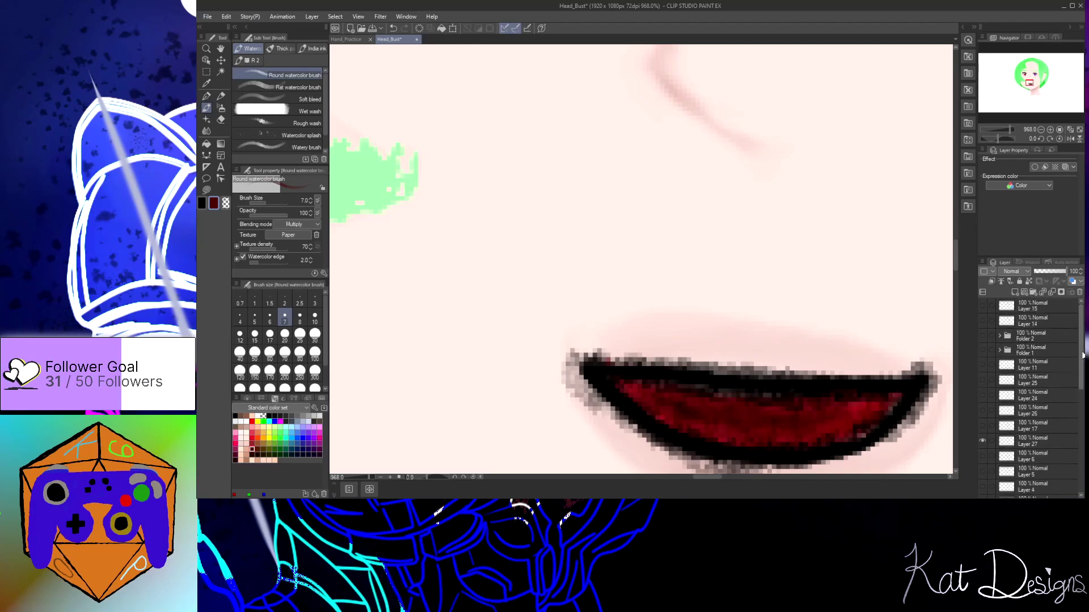
click(982, 440)
mouse_move(815, 405)
mouse_down()
mouse_move(754, 389)
mouse_move(705, 394)
mouse_move(727, 415)
mouse_up()
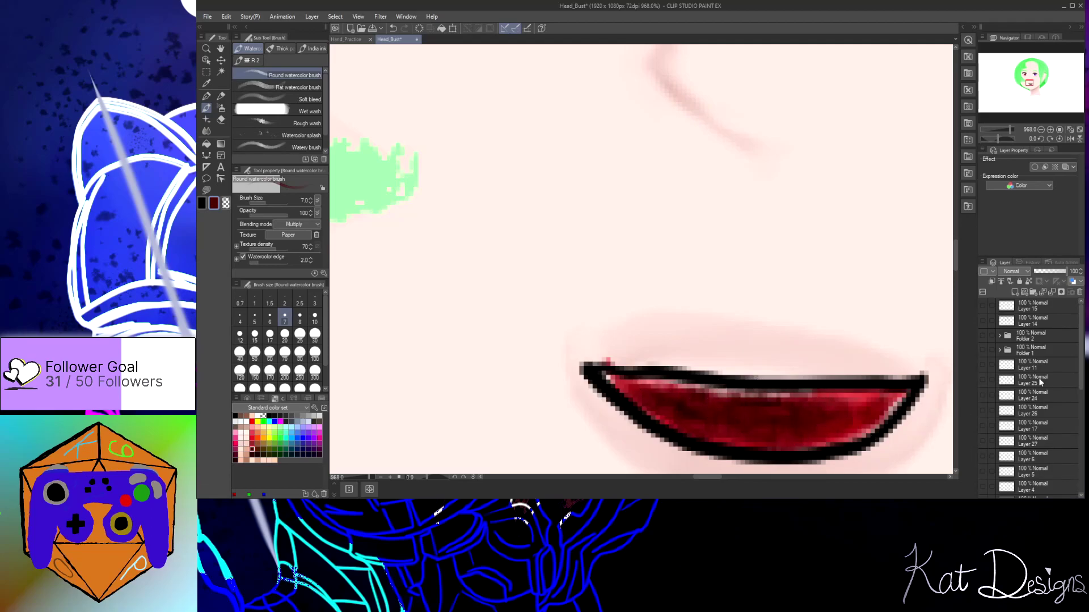
drag(1080, 358, 1080, 426)
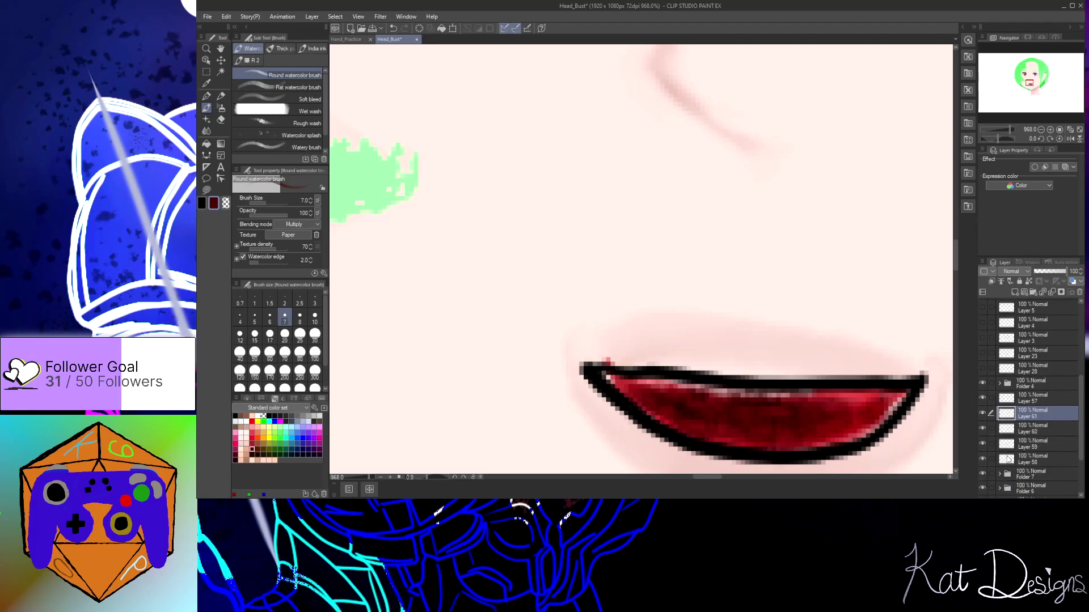
Hide Layers 61, 60 and 59, and fill the white gaps in the mouth's light red base on Layer 58 using the Turnip pen
click(981, 414)
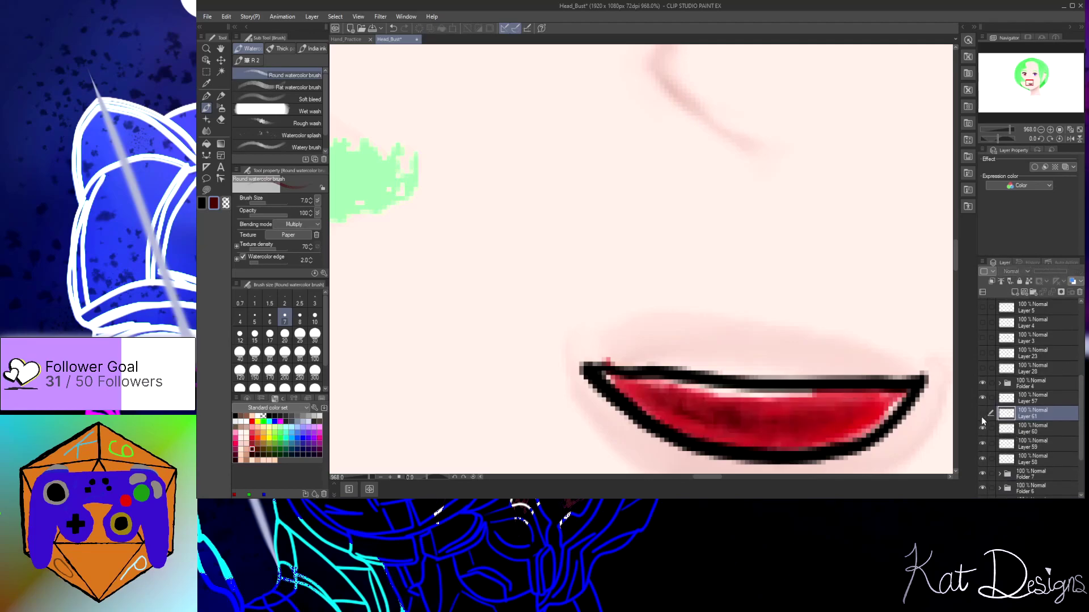
click(982, 430)
click(981, 442)
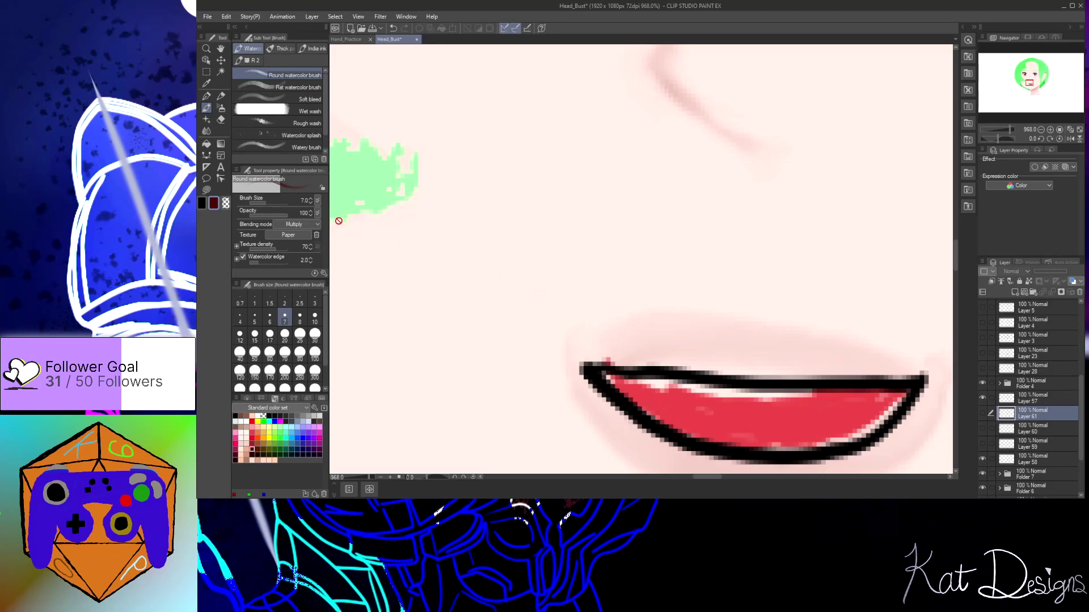
click(206, 97)
click(253, 433)
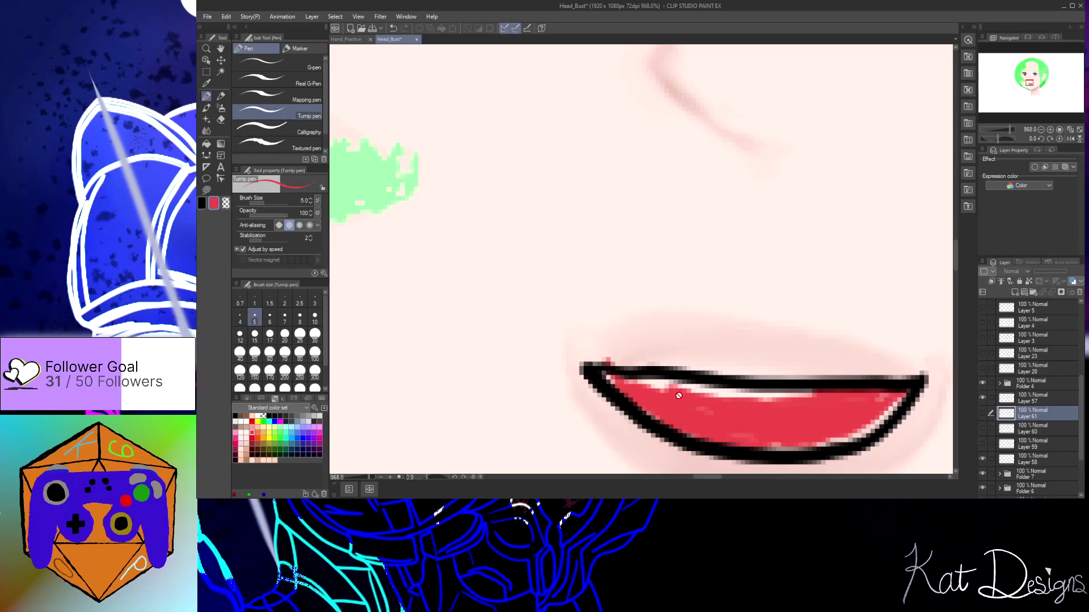
click(1041, 459)
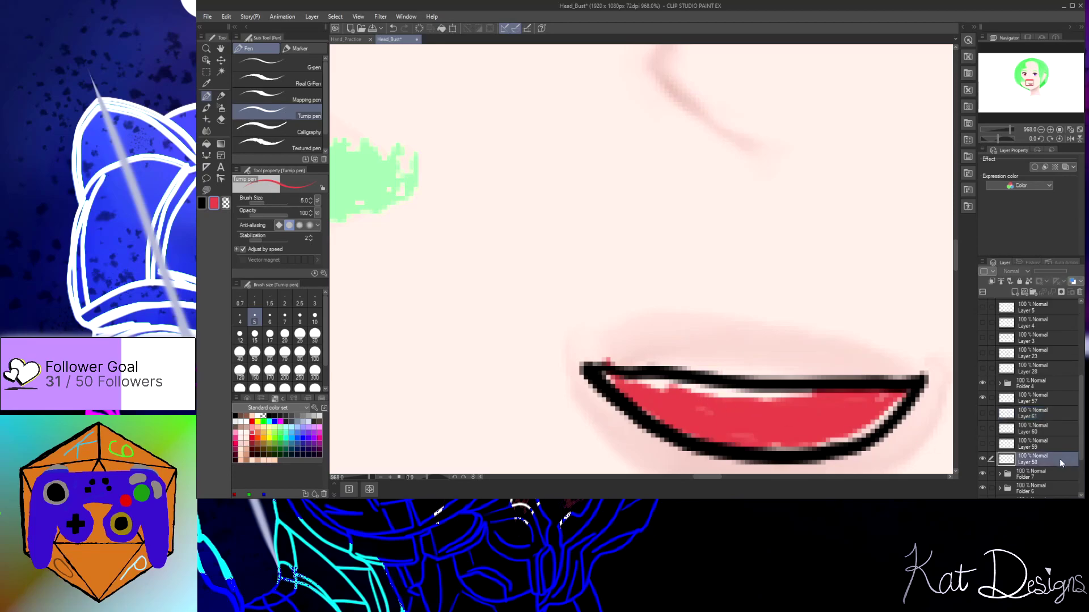
mouse_move(671, 389)
mouse_down()
mouse_move(604, 377)
mouse_move(665, 419)
mouse_move(770, 452)
mouse_move(843, 438)
mouse_move(898, 396)
mouse_move(664, 384)
mouse_move(772, 407)
mouse_move(704, 408)
mouse_move(783, 441)
mouse_move(706, 429)
mouse_move(848, 415)
mouse_move(942, 443)
mouse_up()
Show Layers 59, 60 and 61 again over the mouth and save the file
click(983, 444)
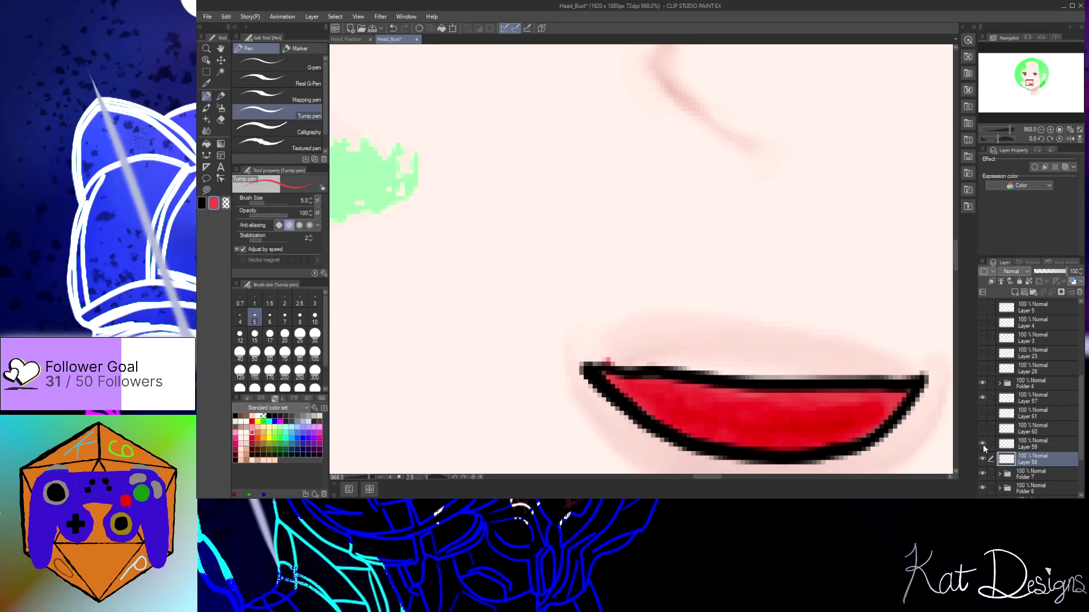
click(982, 426)
click(981, 412)
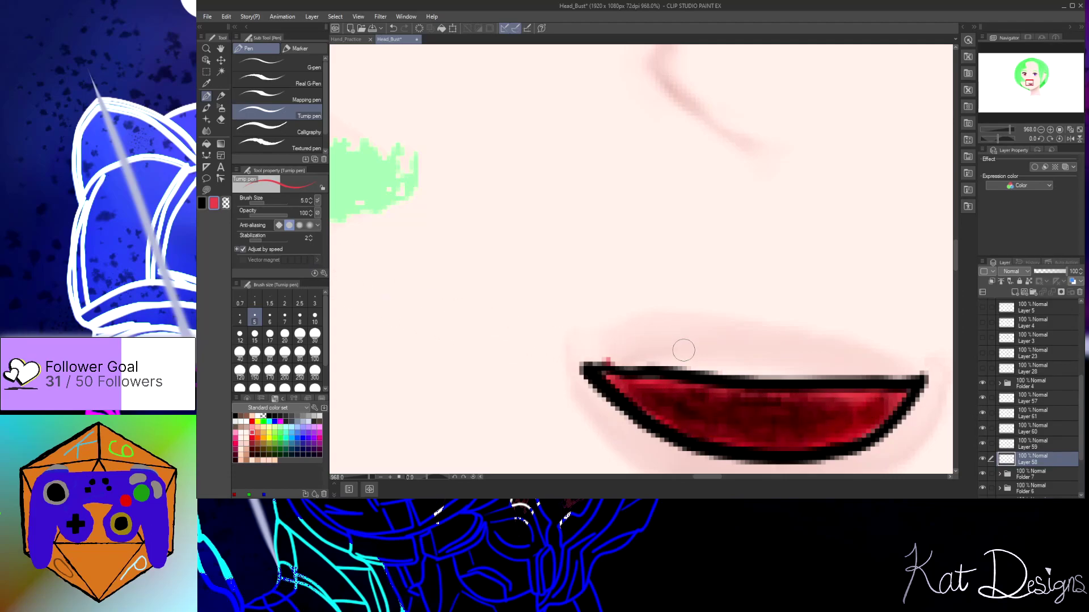
scroll(812, 323, down, 2)
key(ctrl+s)
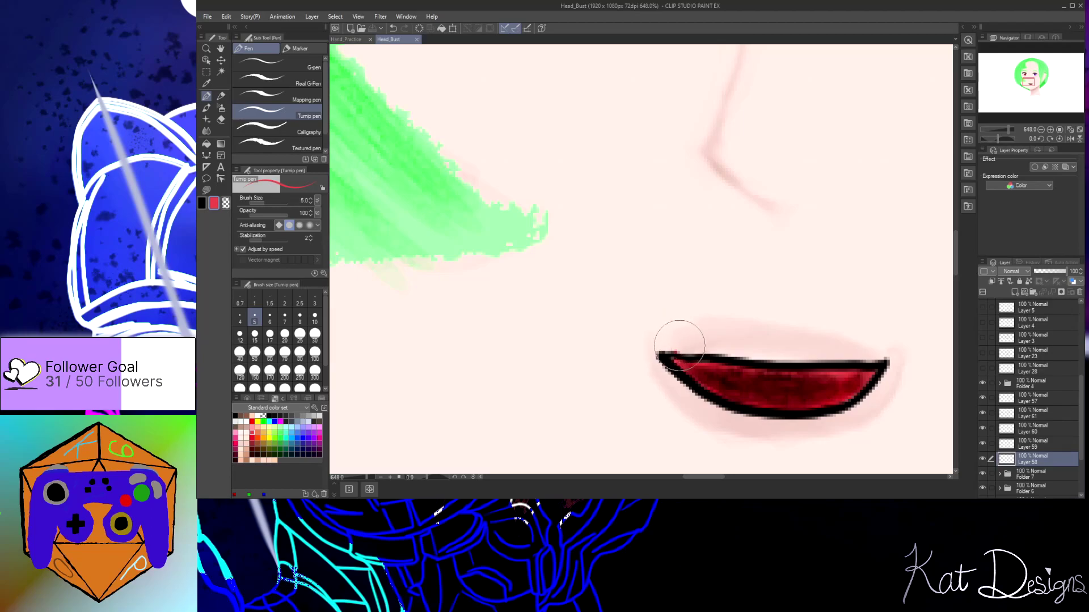
drag(658, 342, 675, 332)
scroll(674, 344, down, 1)
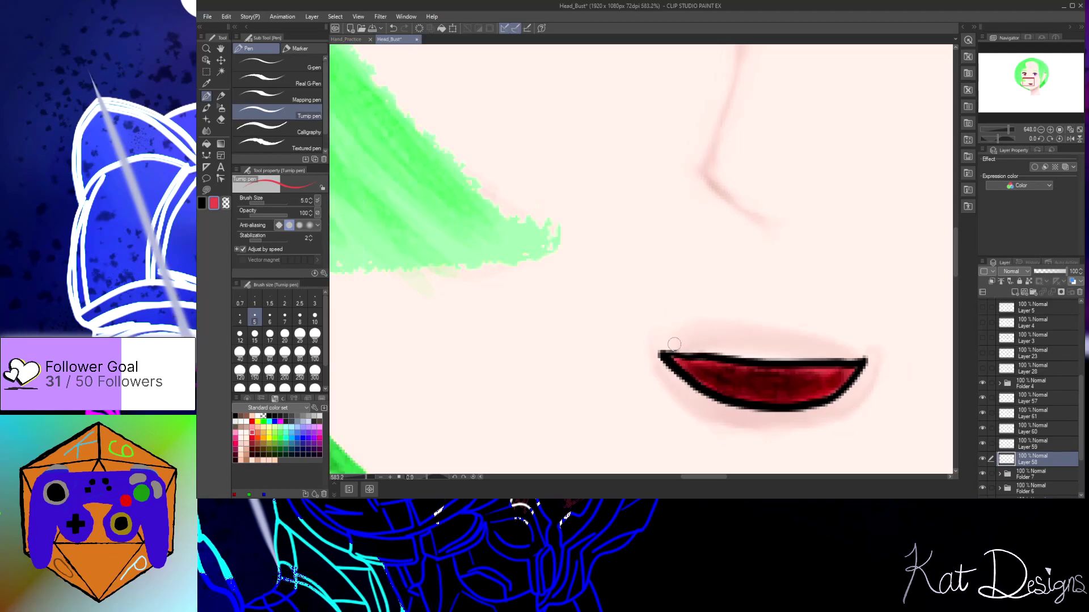
scroll(674, 345, down, 8)
scroll(672, 344, down, 1)
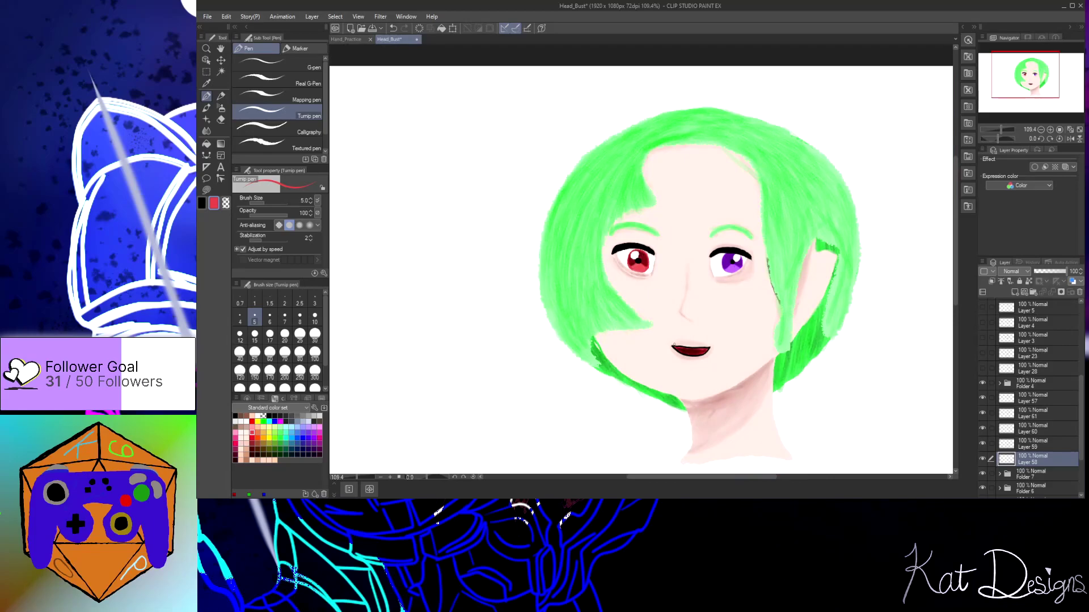
key(ctrl+s)
Examine the whole head portrait on the canvas at several zoom levels
click(258, 415)
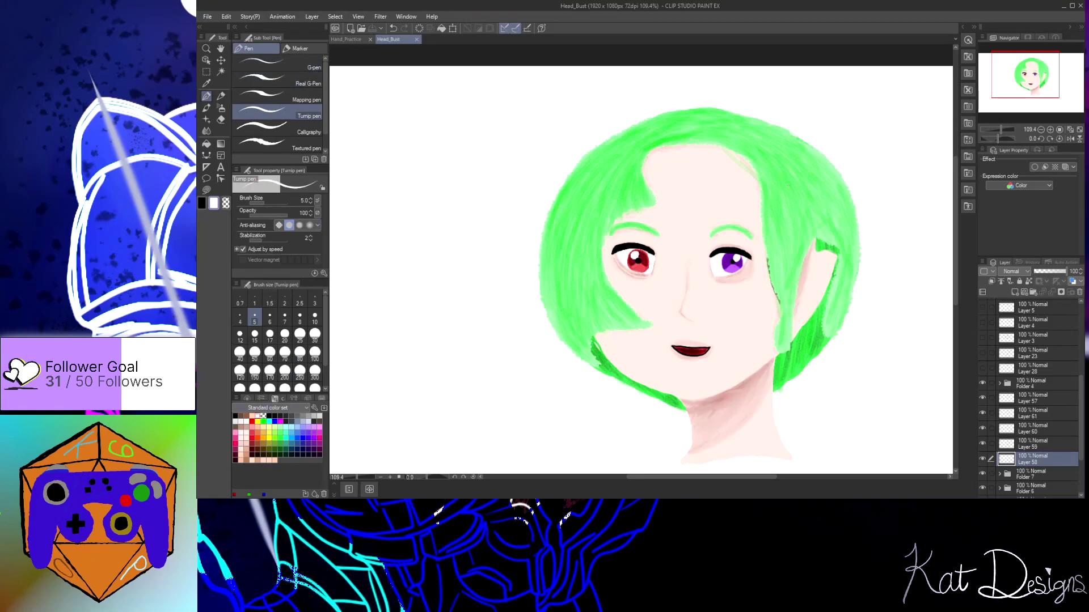
drag(837, 258, 828, 277)
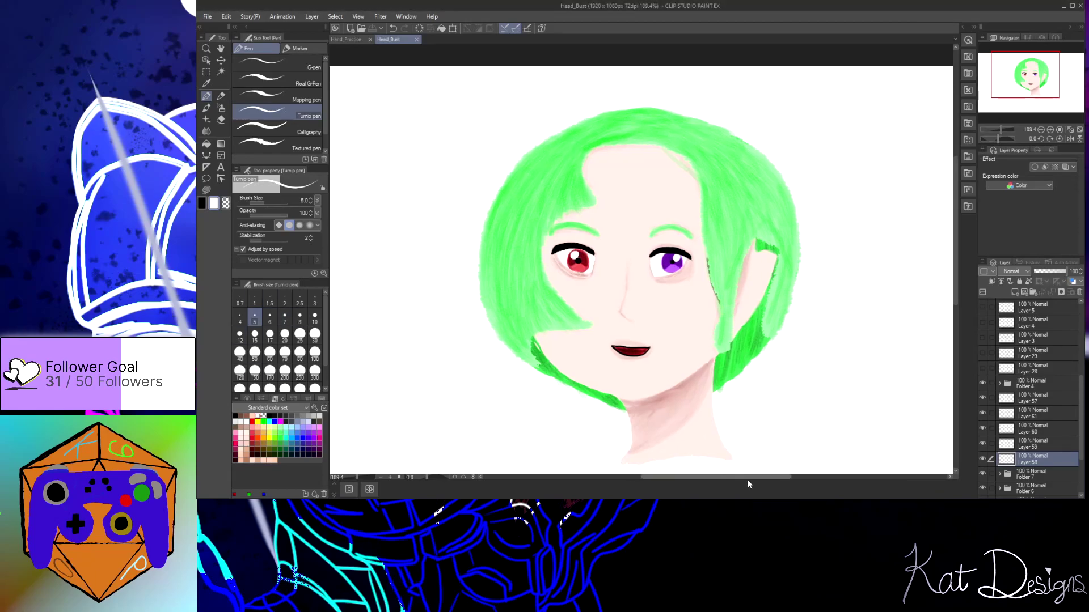
key(ctrl+minus)
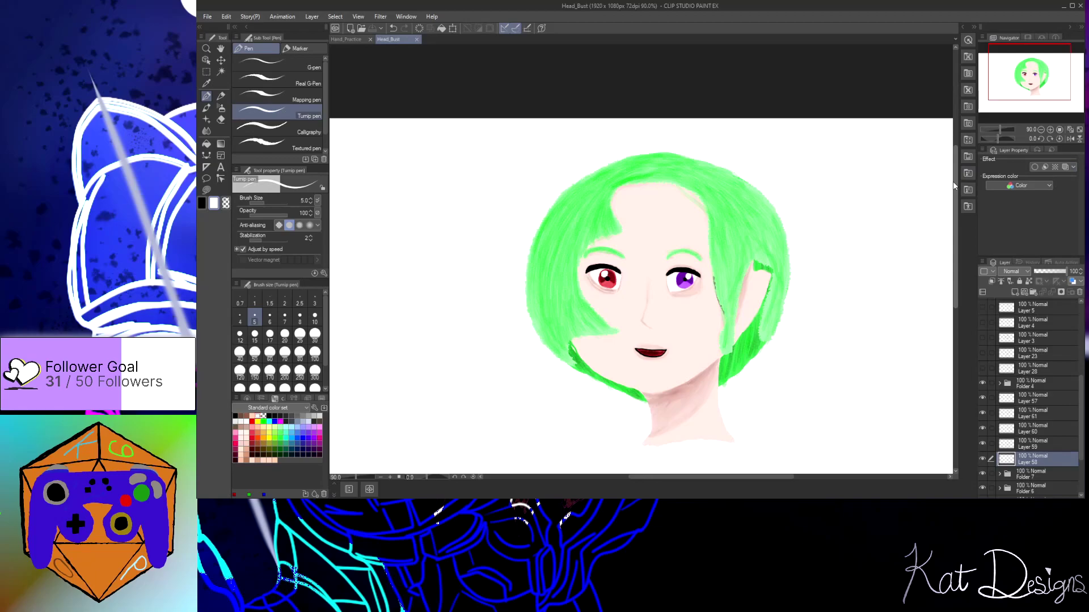
scroll(848, 264, down, 2)
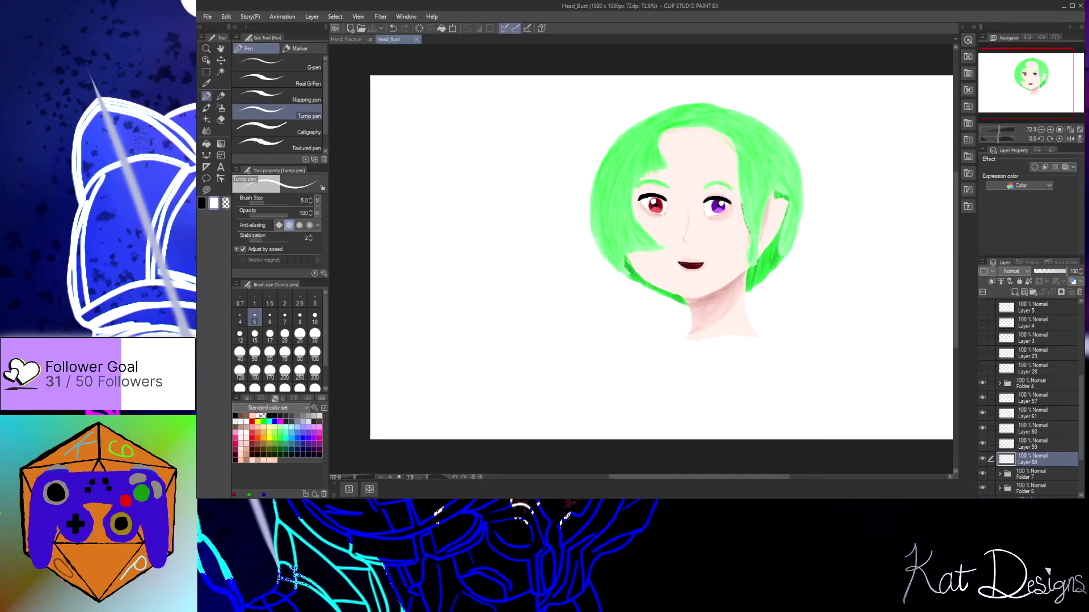
drag(723, 476, 737, 455)
scroll(717, 348, up, 1)
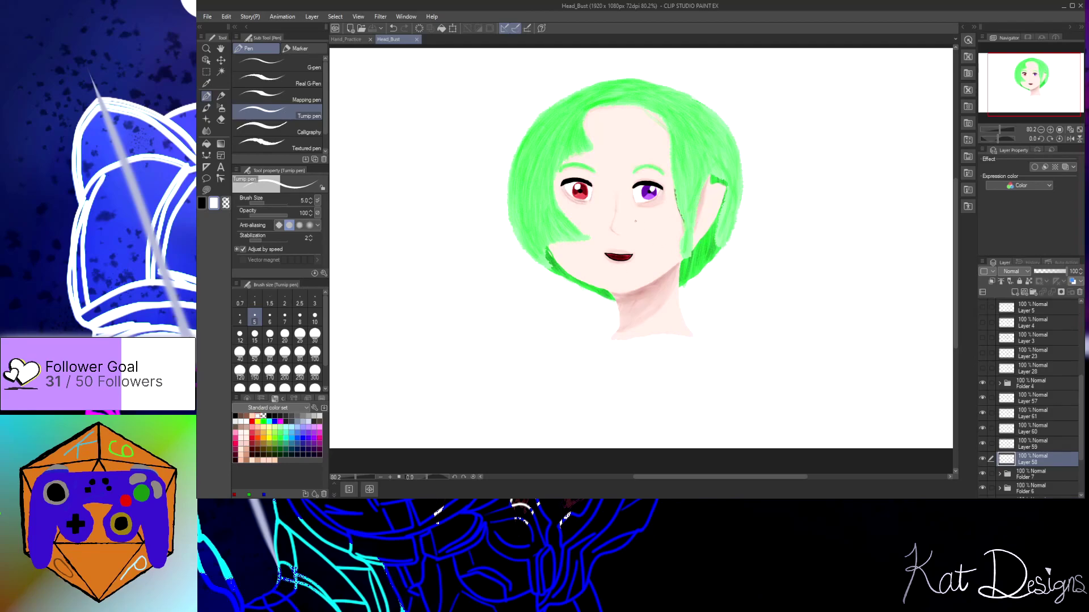
scroll(690, 247, down, 4)
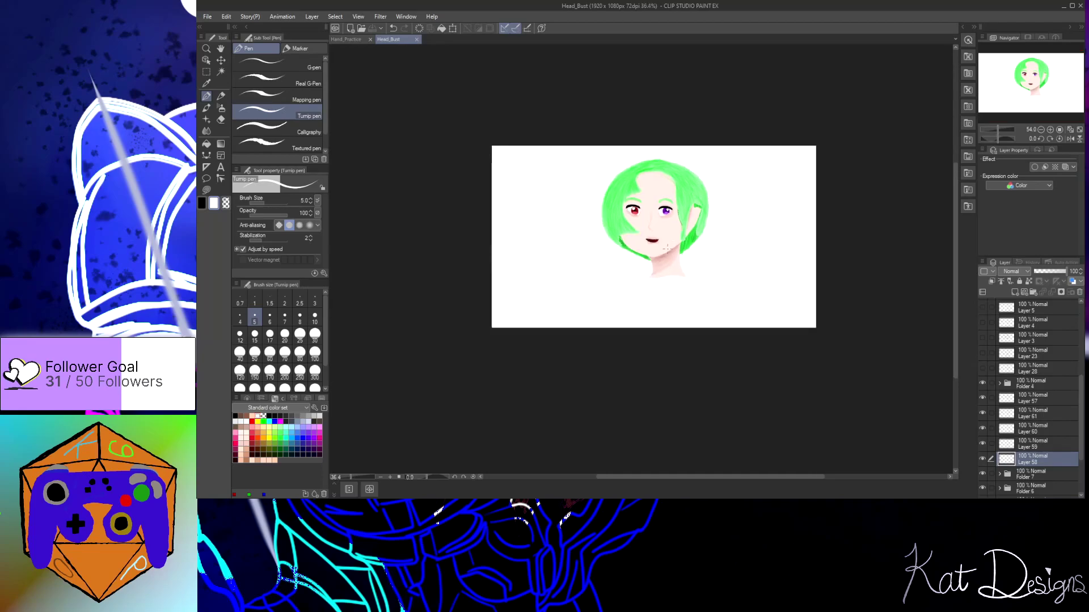
scroll(691, 247, down, 1)
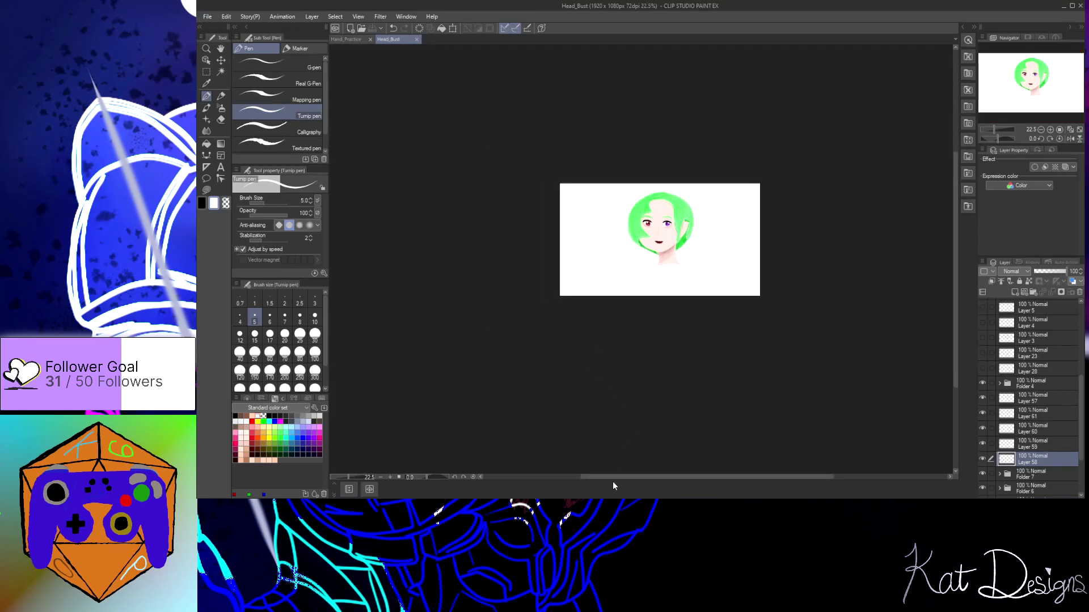
drag(612, 479, 642, 475)
scroll(624, 261, up, 5)
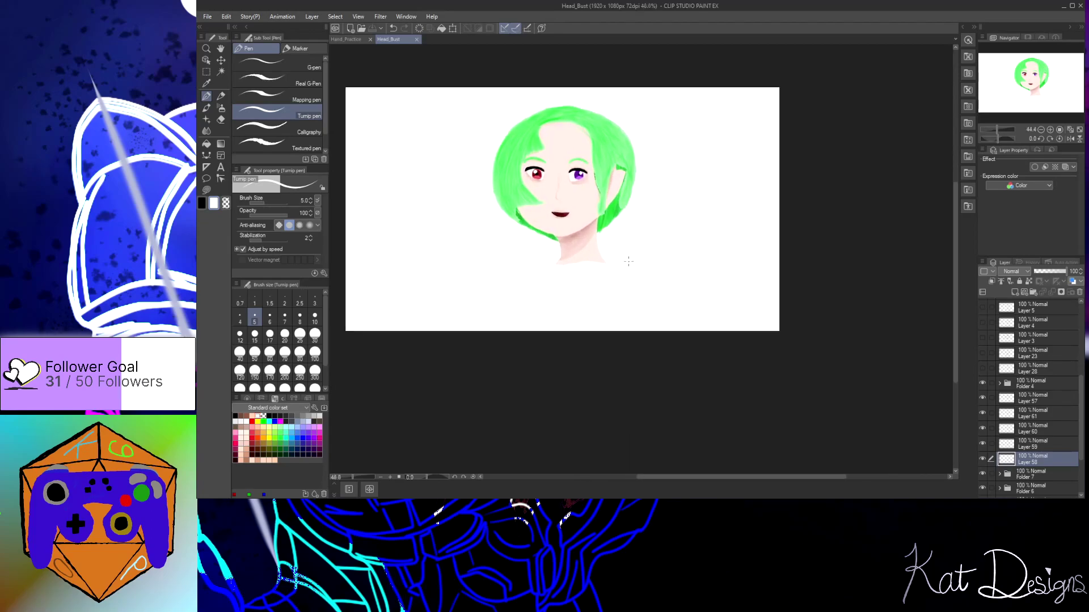
drag(754, 477, 723, 472)
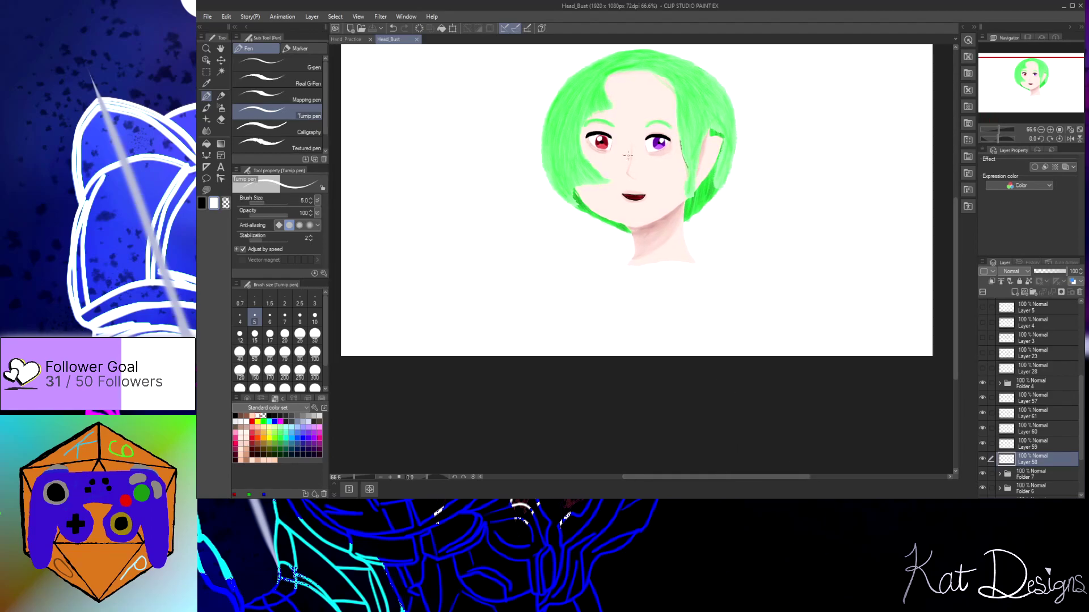
drag(955, 235, 951, 194)
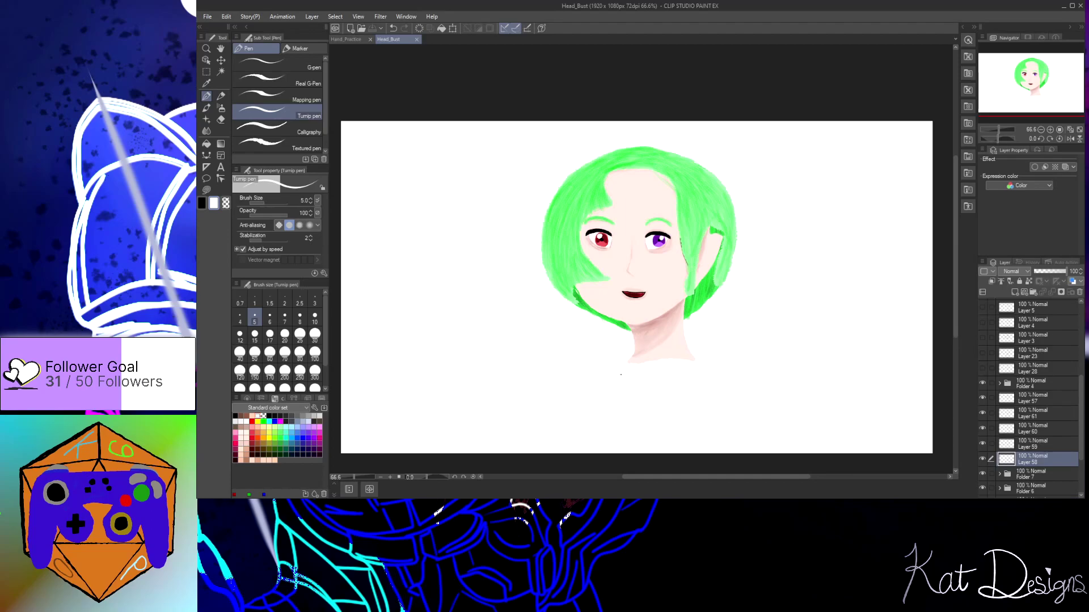
Switch the drawing colour to black and create a new layer directly above Layer 2, beneath the painted folders
key(x)
scroll(1049, 431, down, 5)
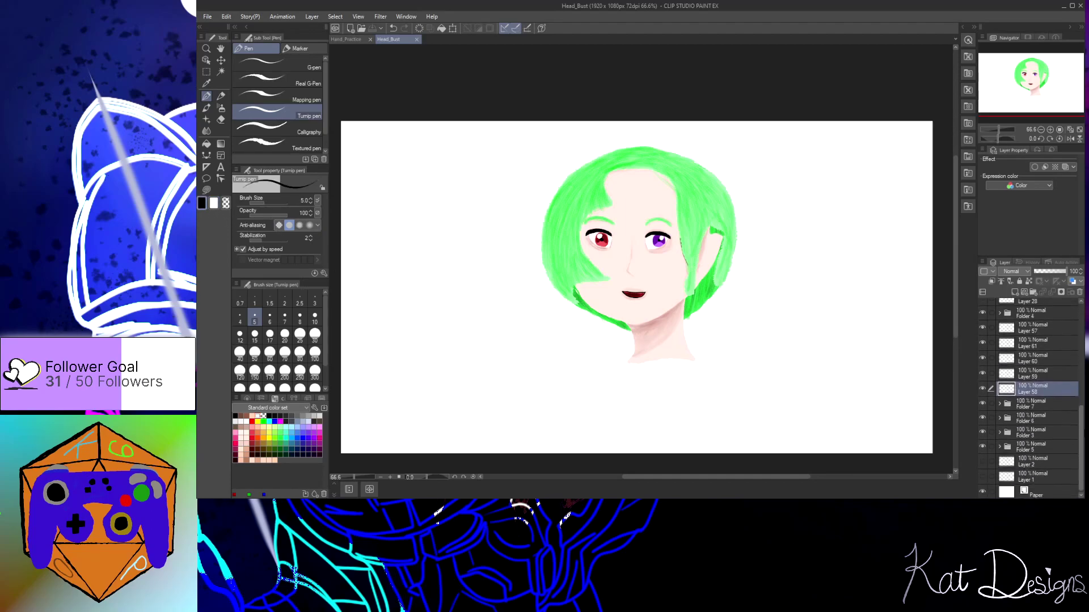
click(1047, 460)
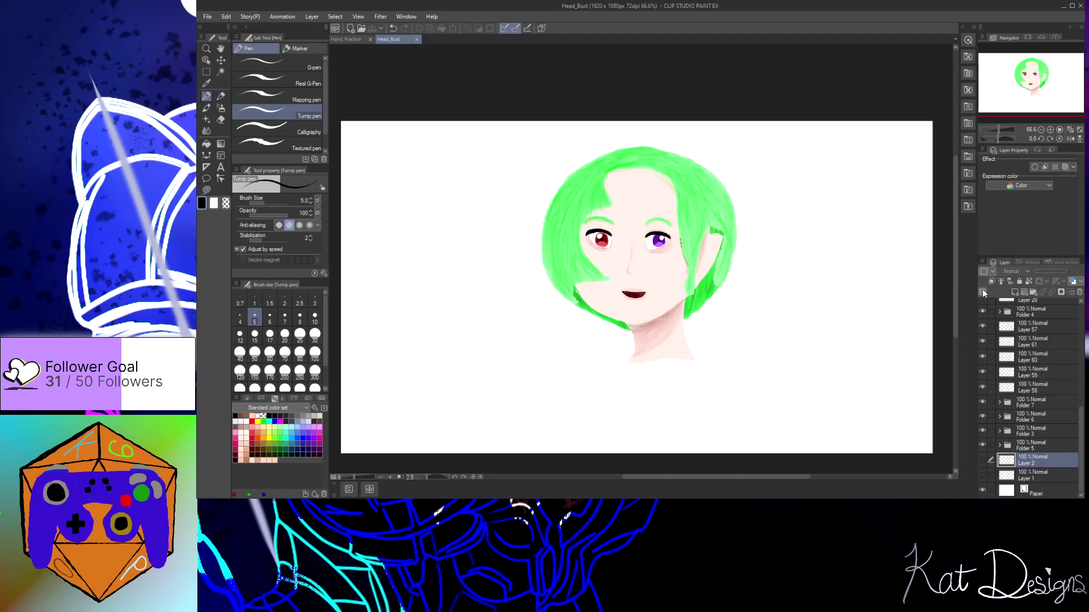
click(1015, 292)
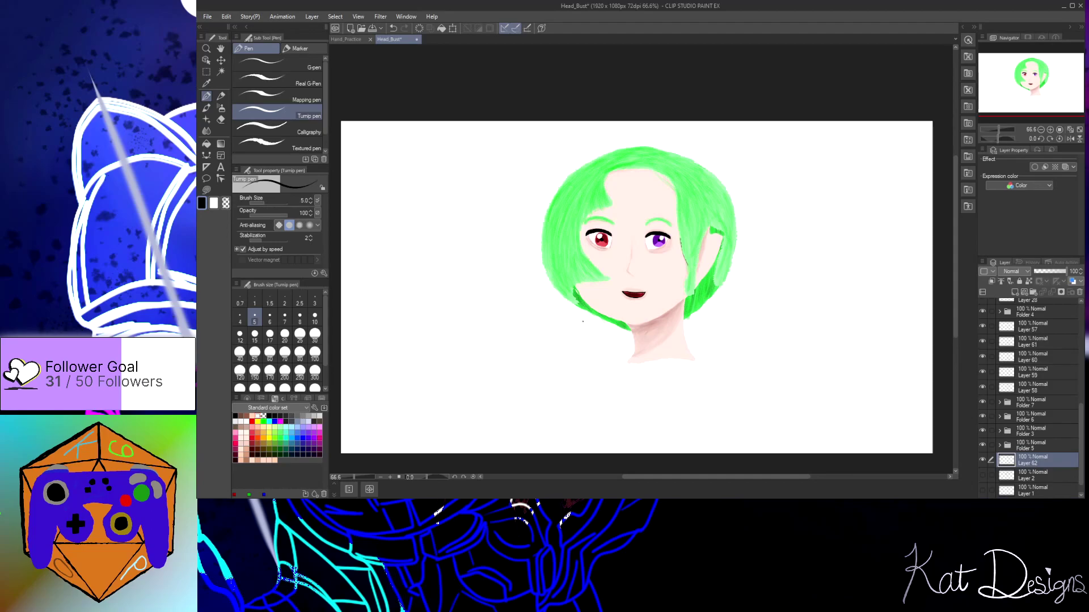
Try a wavy black line rising from the neck toward the ear using the Turnip pen at size 10
click(315, 316)
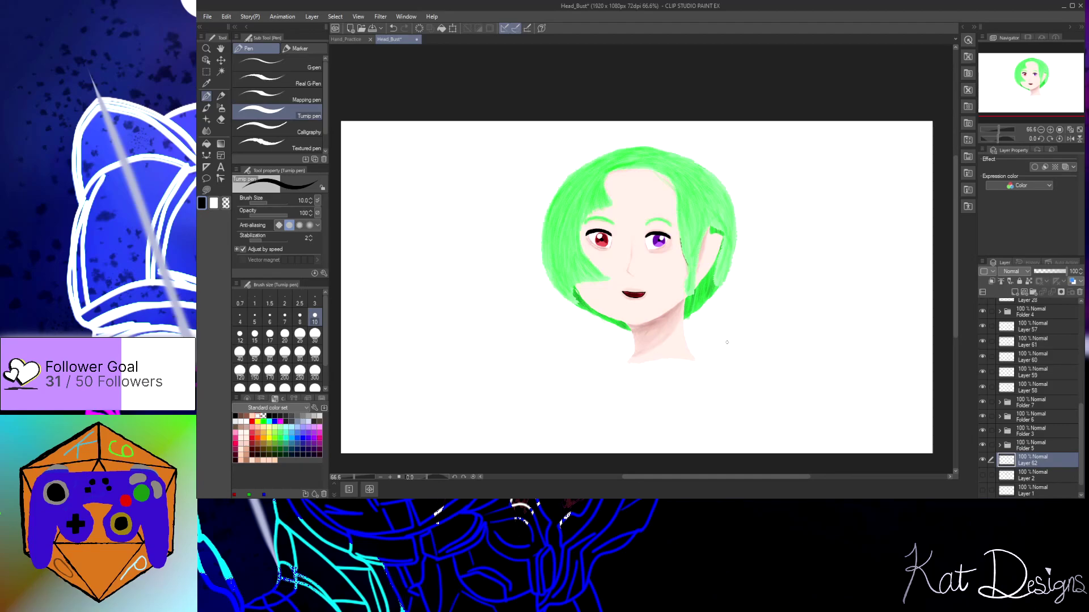
mouse_move(697, 323)
mouse_down()
mouse_move(693, 332)
mouse_move(708, 313)
mouse_move(713, 327)
mouse_move(724, 291)
mouse_move(741, 293)
mouse_move(741, 278)
mouse_move(757, 270)
mouse_up()
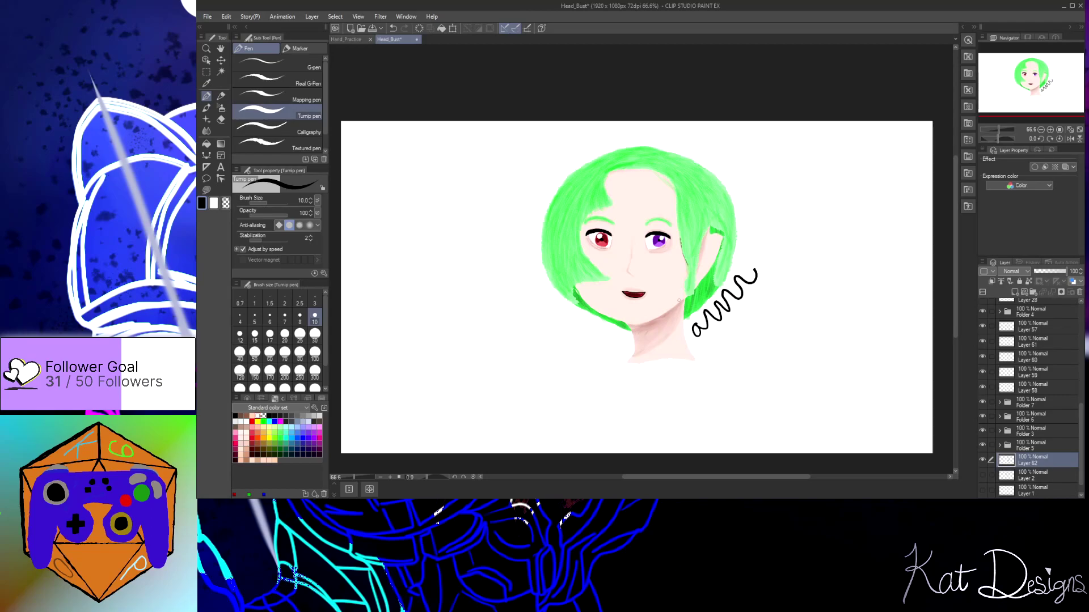
Undo the thick wavy line and sketch a thin looping black shape beside the neck using the G-pen at size 4
click(278, 64)
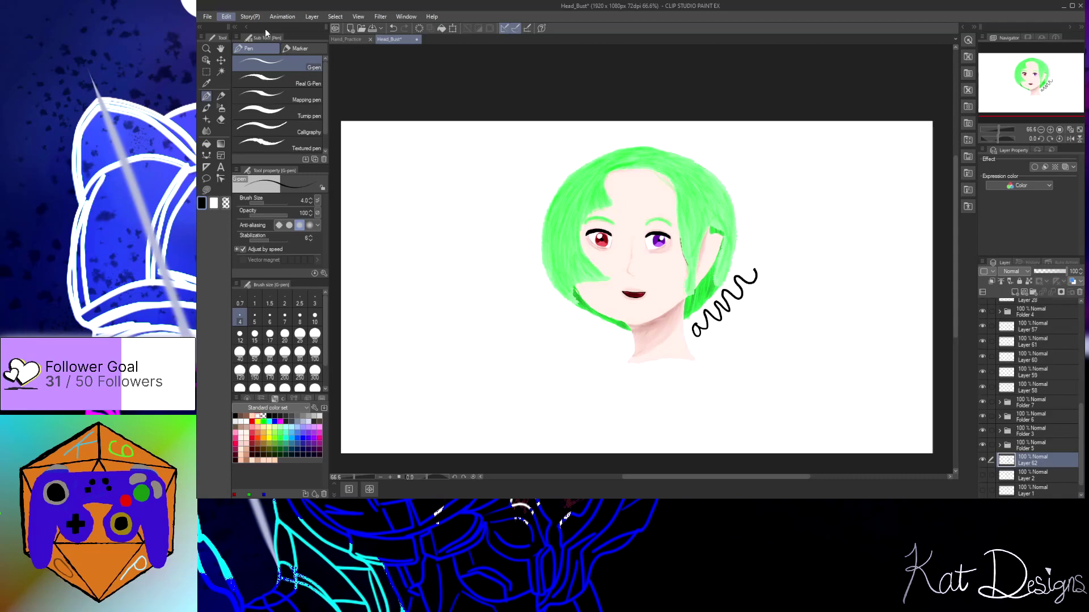
key(ctrl+z)
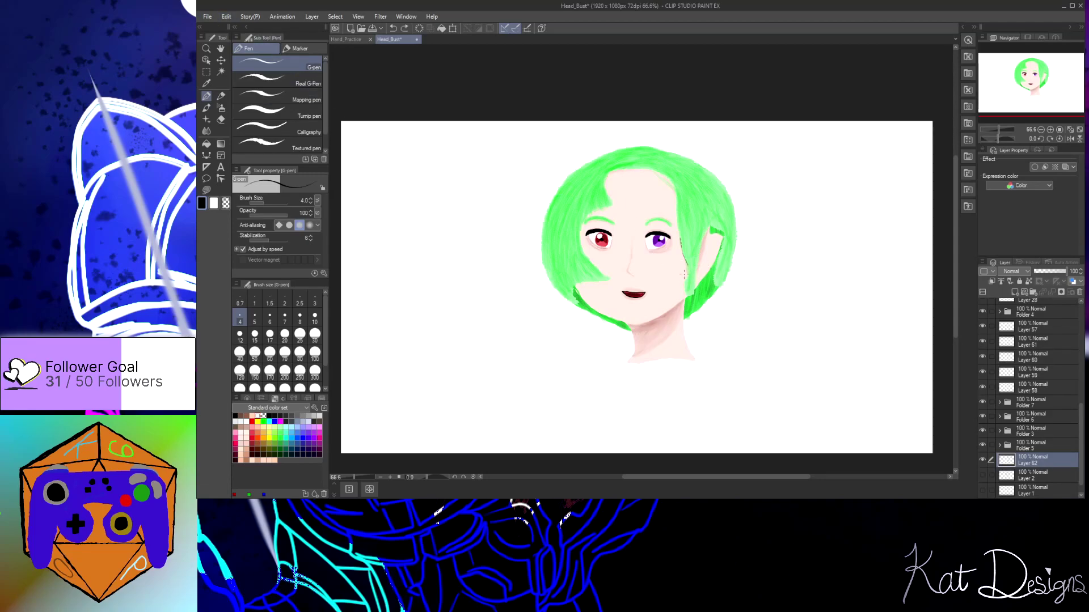
mouse_move(703, 323)
mouse_down()
mouse_move(712, 340)
mouse_move(720, 335)
mouse_move(729, 299)
mouse_move(737, 309)
mouse_move(730, 294)
mouse_move(744, 304)
mouse_move(732, 282)
mouse_move(760, 282)
mouse_move(756, 273)
mouse_move(716, 293)
mouse_move(693, 328)
mouse_up()
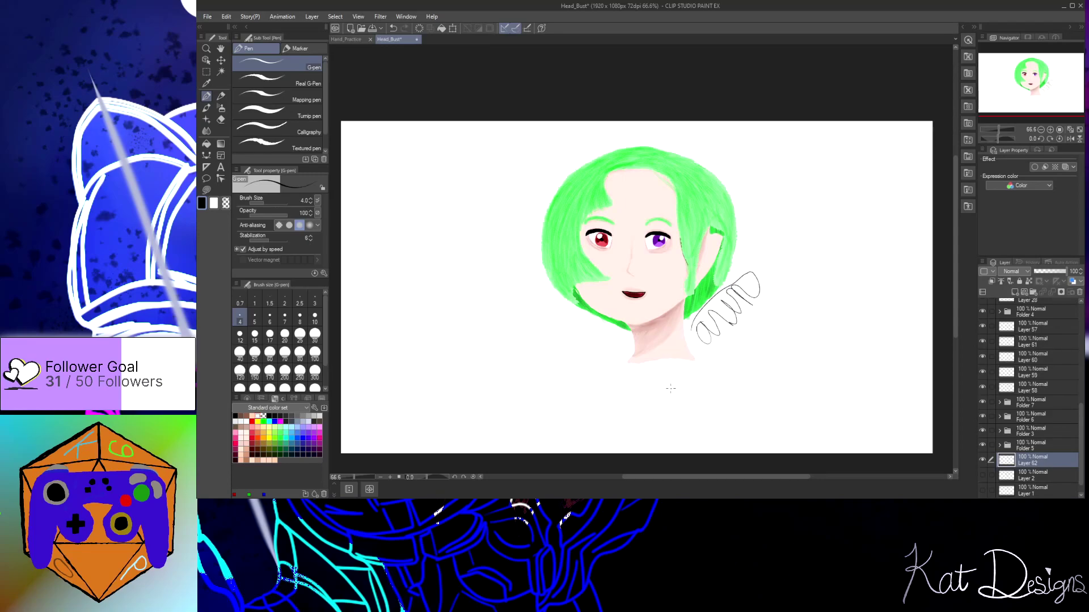